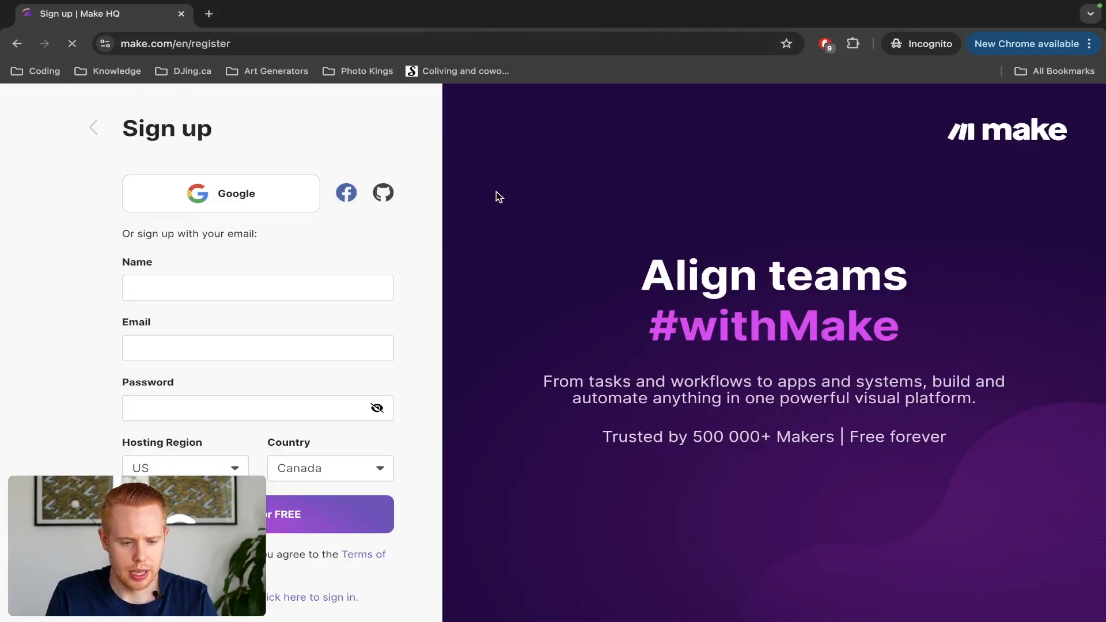
Step: Enter the account holder's first and last name in the Make sign-up Name field
{"action": "left_click", "coordinate": [159, 290]}
{"action": "type", "text": "Jono"}
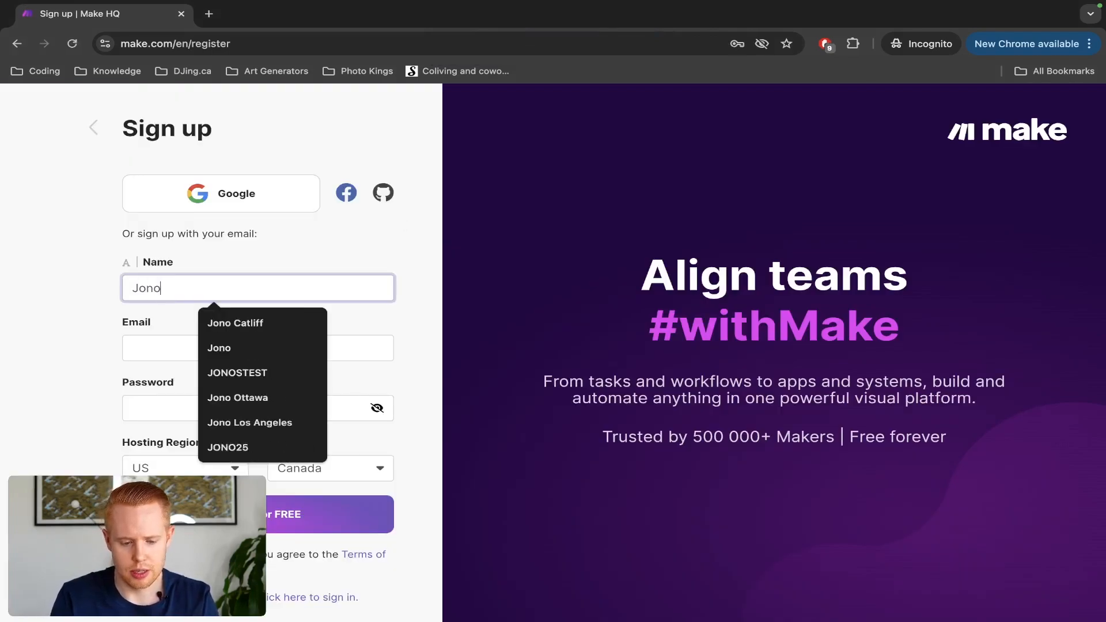
{"action": "key", "text": "Tab"}
{"action": "key", "text": "shift+Tab"}
{"action": "key", "text": "Right"}
{"action": "type", "text": "Catliff"}
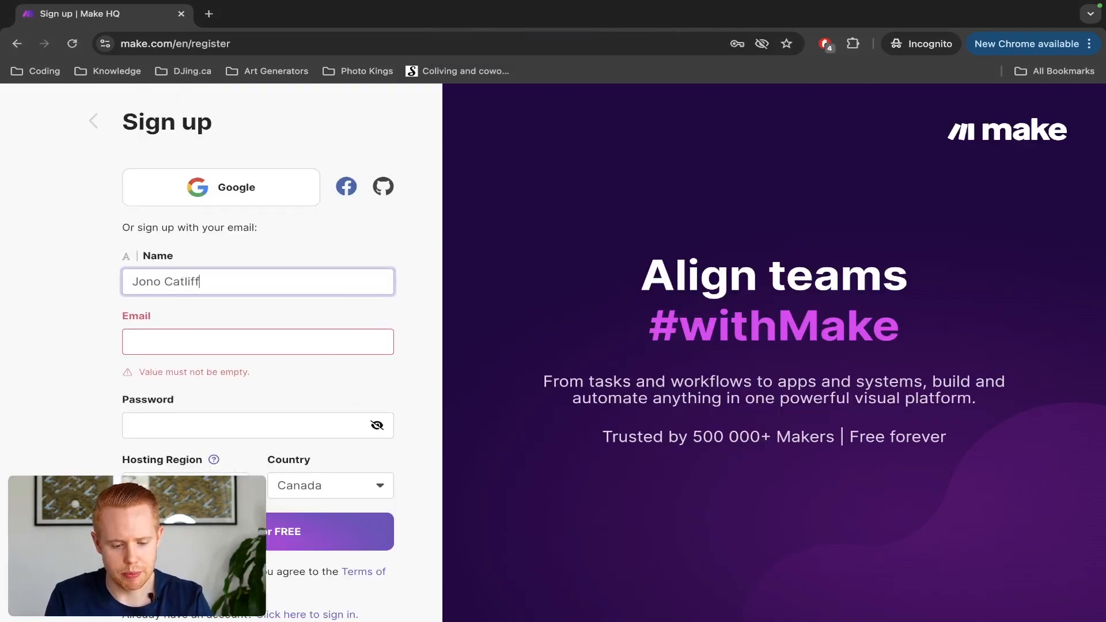
Step: Fill in the email address and password, then submit the sign-up form
{"action": "key", "text": "Tab"}
{"action": "key", "text": "Tab"}
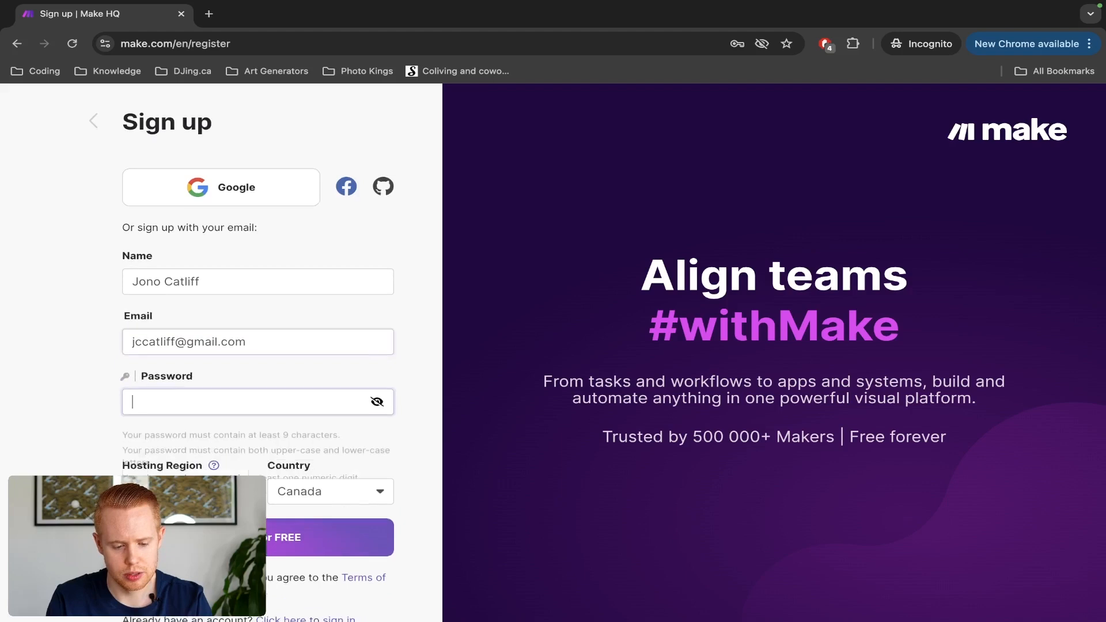
{"action": "type", "text": "•••••••••"}
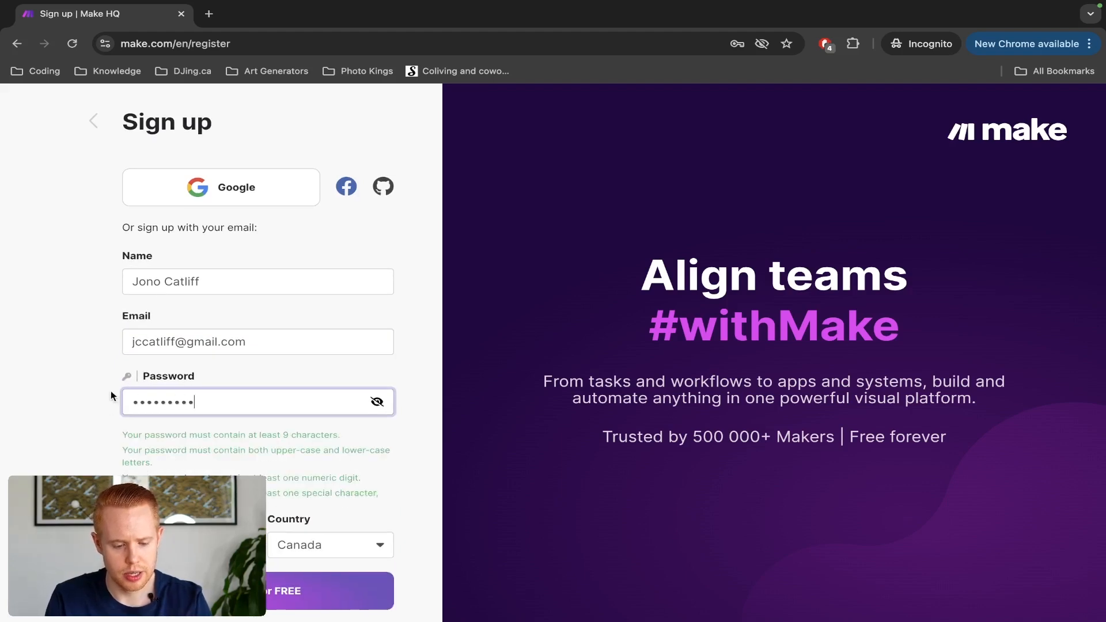
{"action": "key", "text": "Return"}
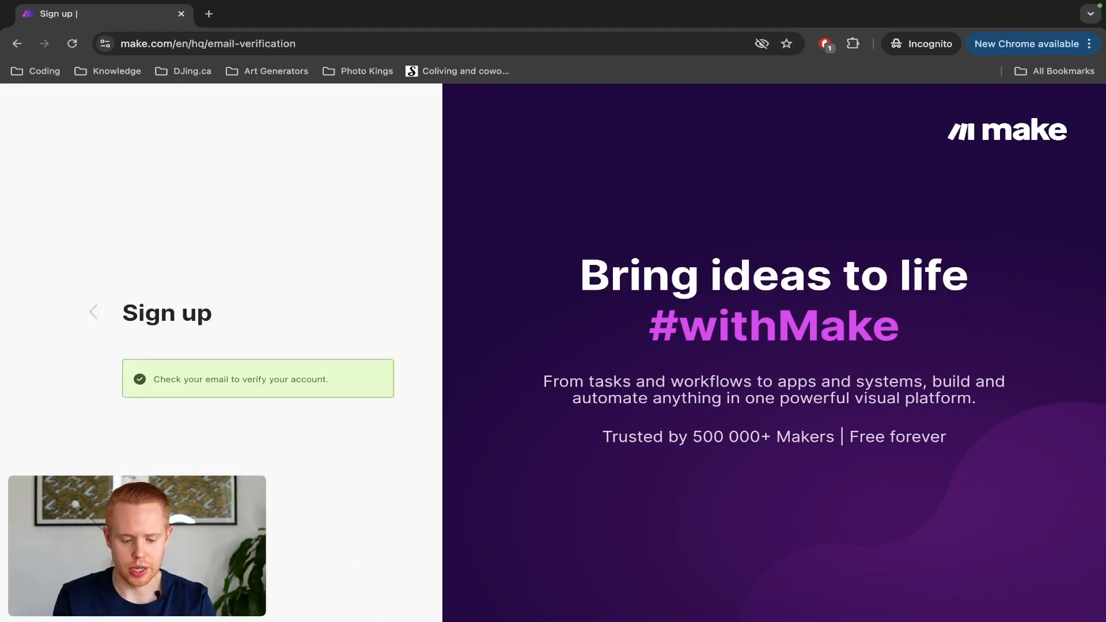
{"action": "key", "text": "ctrl+Left"}
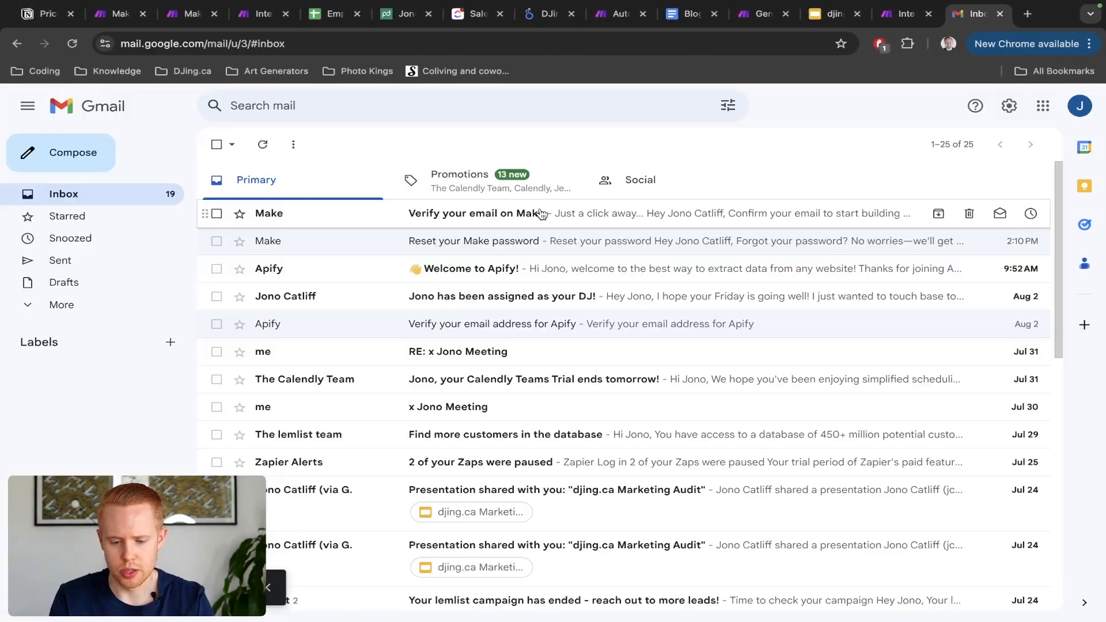
Step: Copy the Verify email link from Make's verification message and load it in a new incognito tab
{"action": "left_click", "coordinate": [547, 210]}
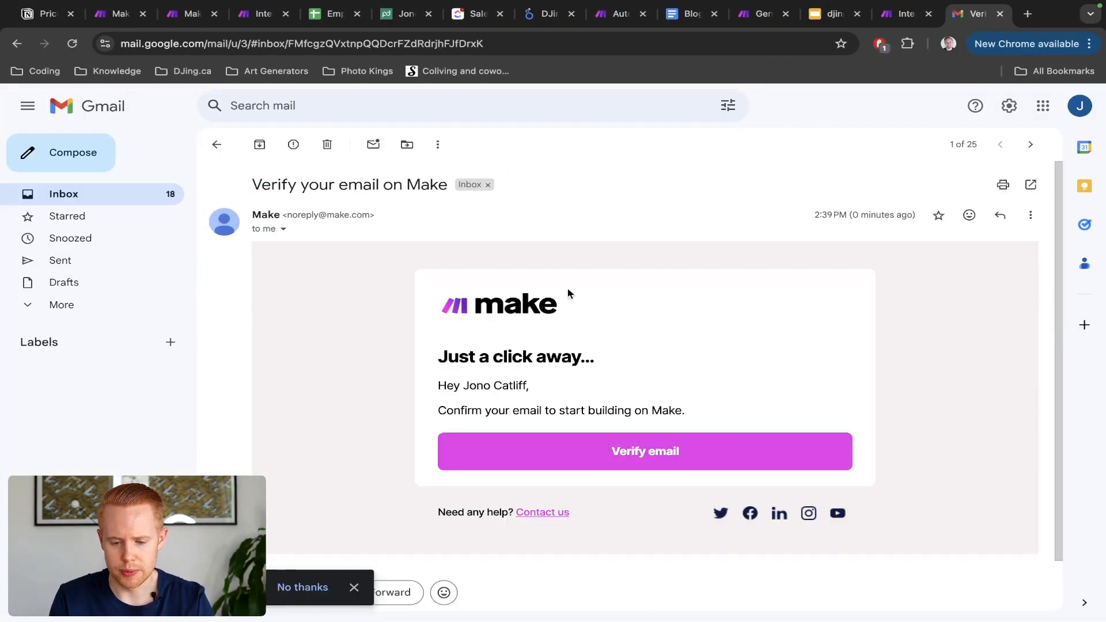
{"action": "right_click", "coordinate": [615, 455]}
{"action": "left_click", "coordinate": [651, 434]}
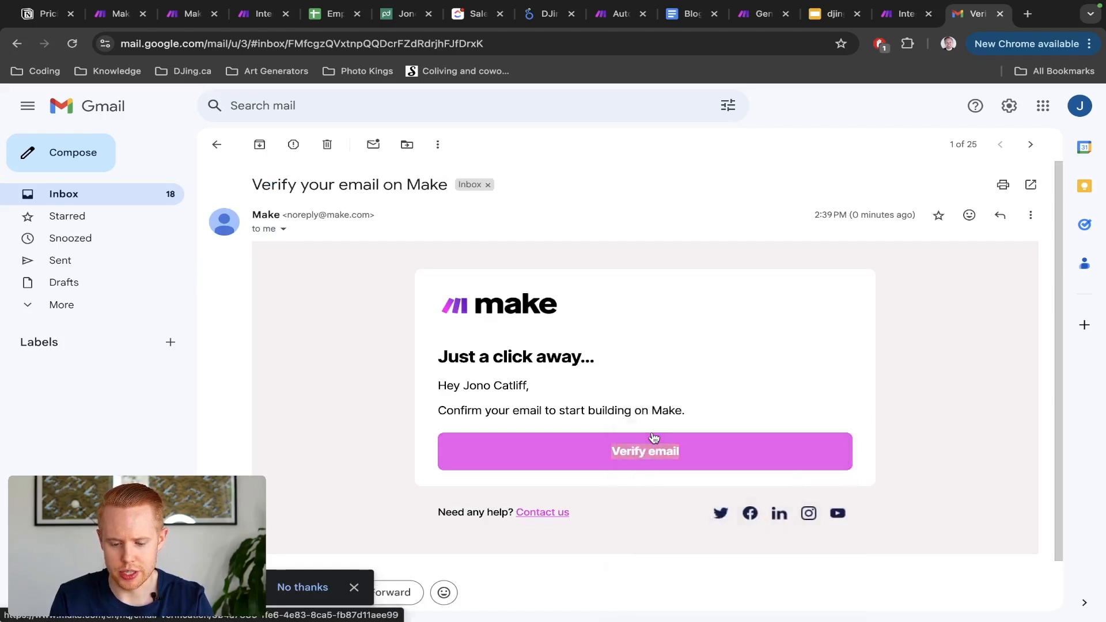
{"action": "key", "text": "ctrl+Right"}
{"action": "key", "text": "ctrl+t"}
{"action": "key", "text": "ctrl+v"}
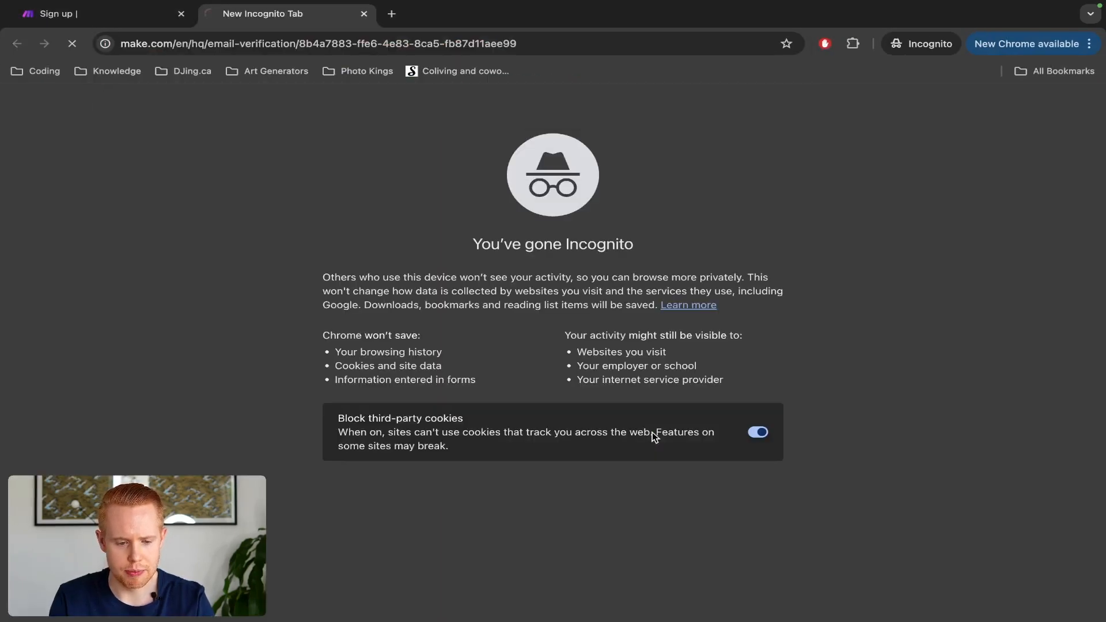
{"action": "key", "text": "Return"}
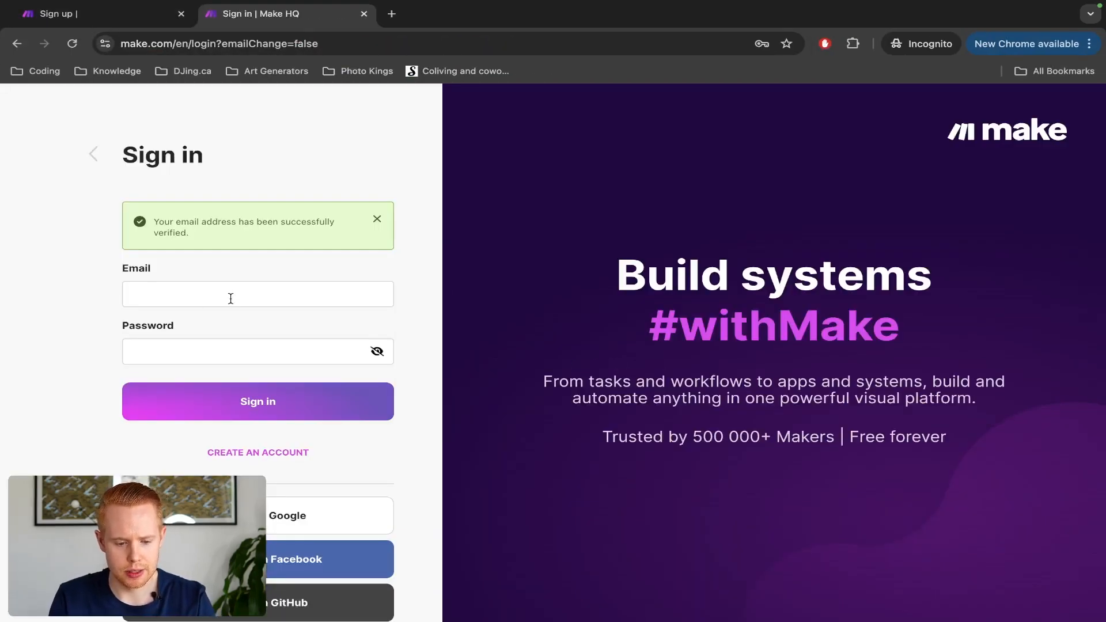
Step: Sign in to the new Make account with its email address and password
{"action": "left_click", "coordinate": [230, 299]}
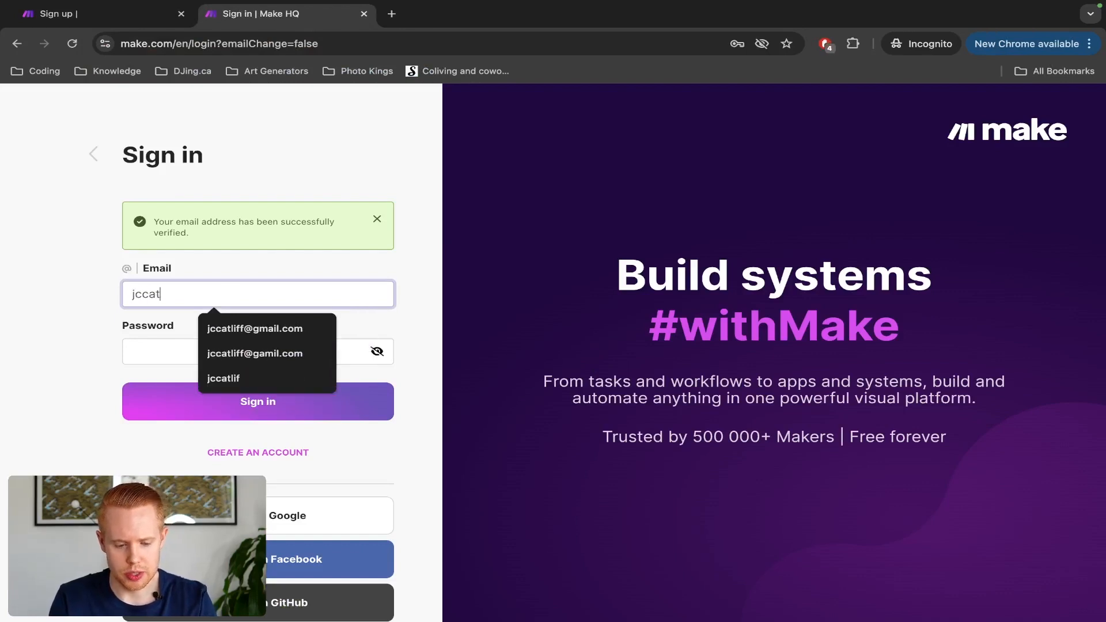
{"action": "key", "text": "Tab"}
{"action": "type", "text": "*********"}
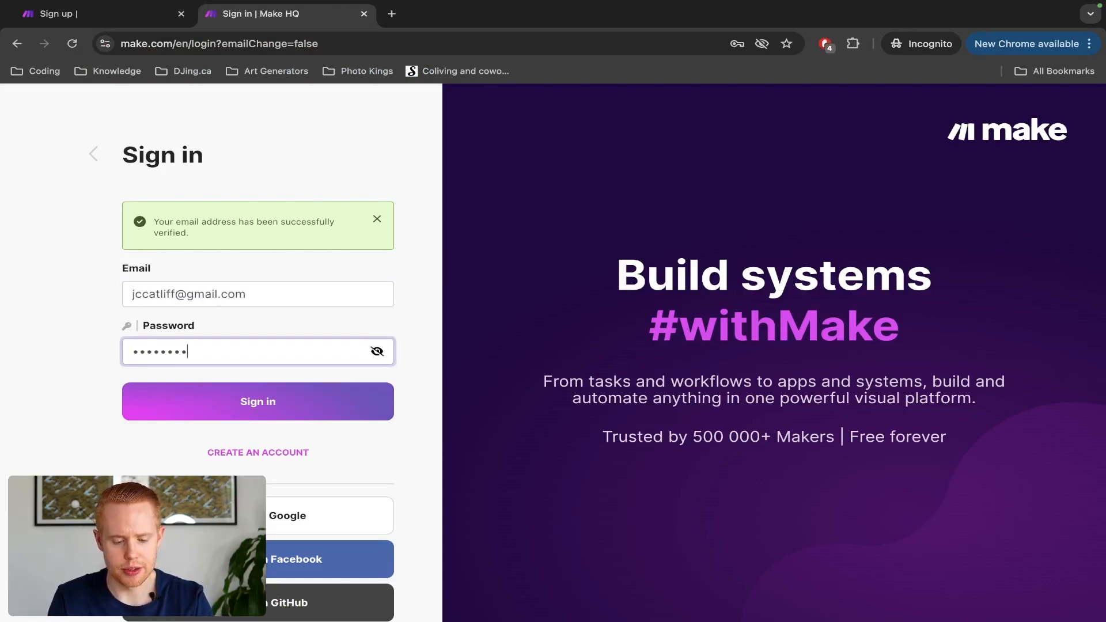
{"action": "left_click", "coordinate": [231, 411]}
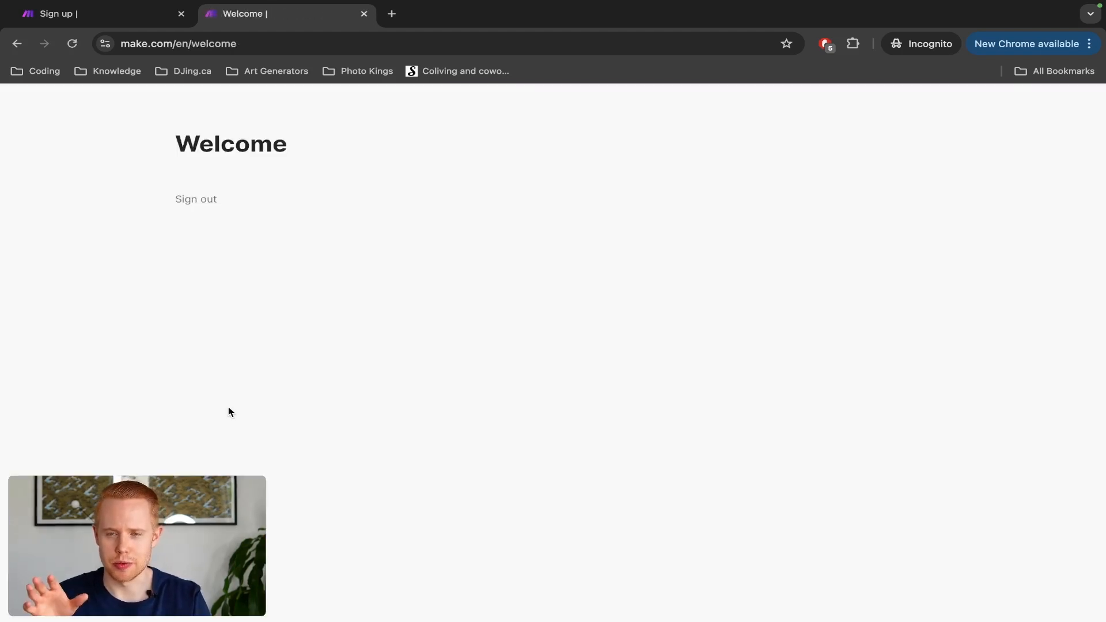
Step: Answer onboarding with Marketing / Growth, Social Media, no automation experience, 2 - 10 employees and Online community
{"action": "left_click", "coordinate": [316, 408]}
{"action": "double_click", "coordinate": [314, 404]}
{"action": "left_click", "coordinate": [314, 381]}
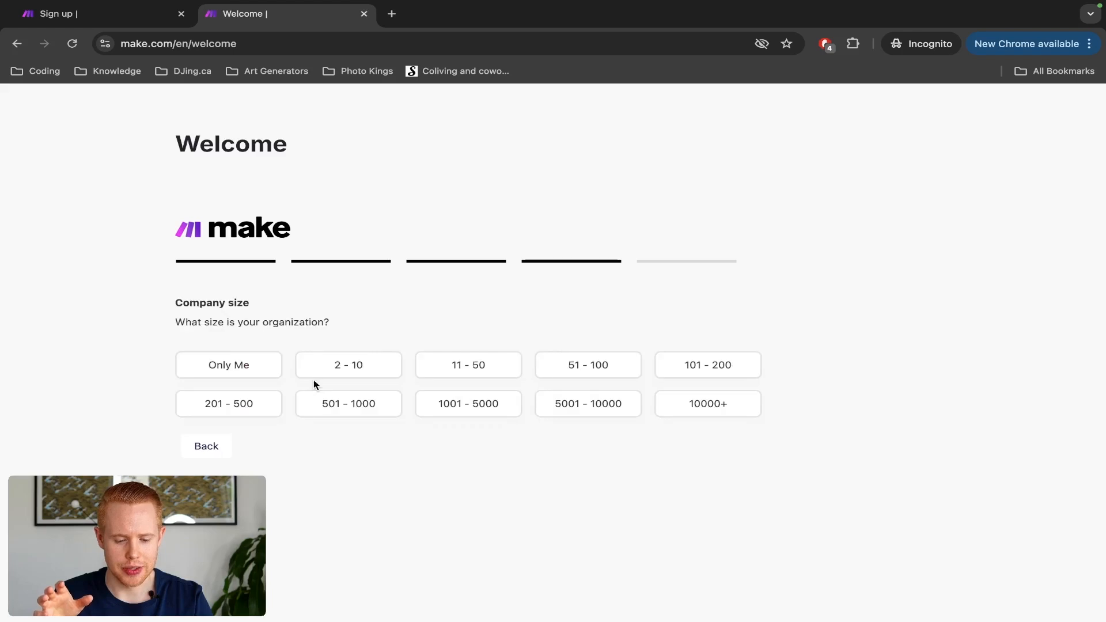
{"action": "left_click", "coordinate": [321, 376]}
{"action": "left_click", "coordinate": [321, 491]}
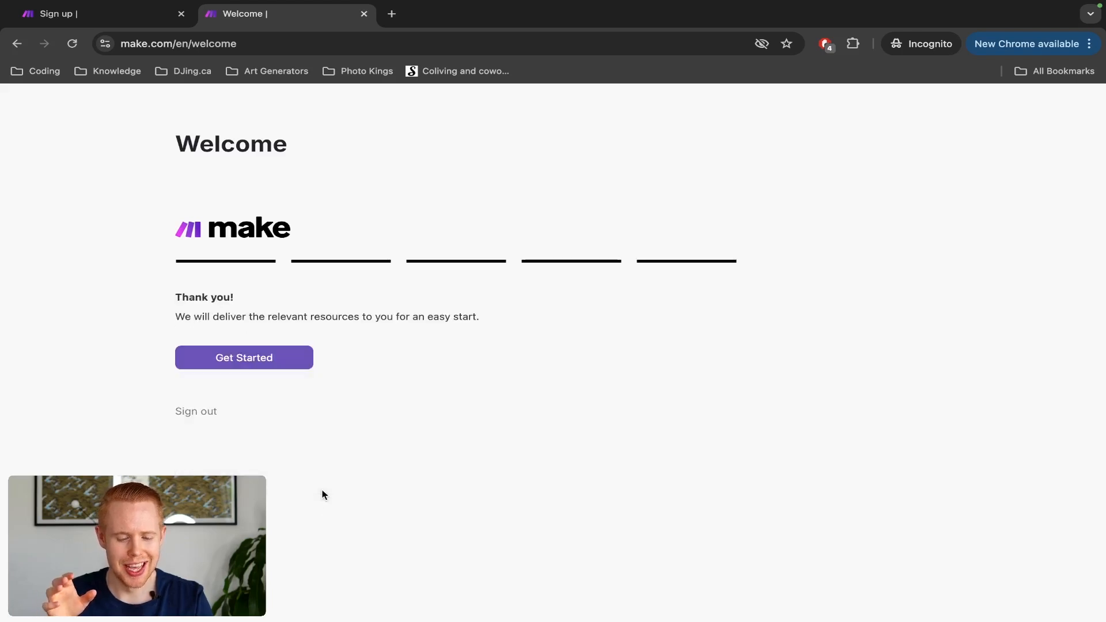
{"action": "left_click", "coordinate": [276, 360]}
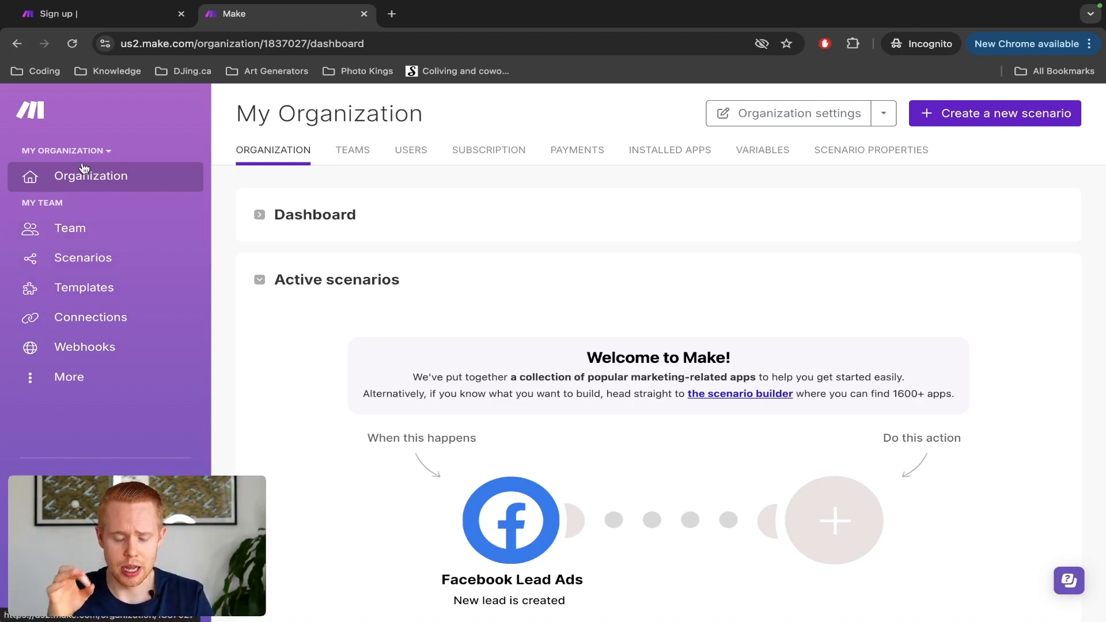
Step: Go to the other browser window and bring up the DJing.ca organization dashboard tab
{"action": "key", "text": "ctrl+Left"}
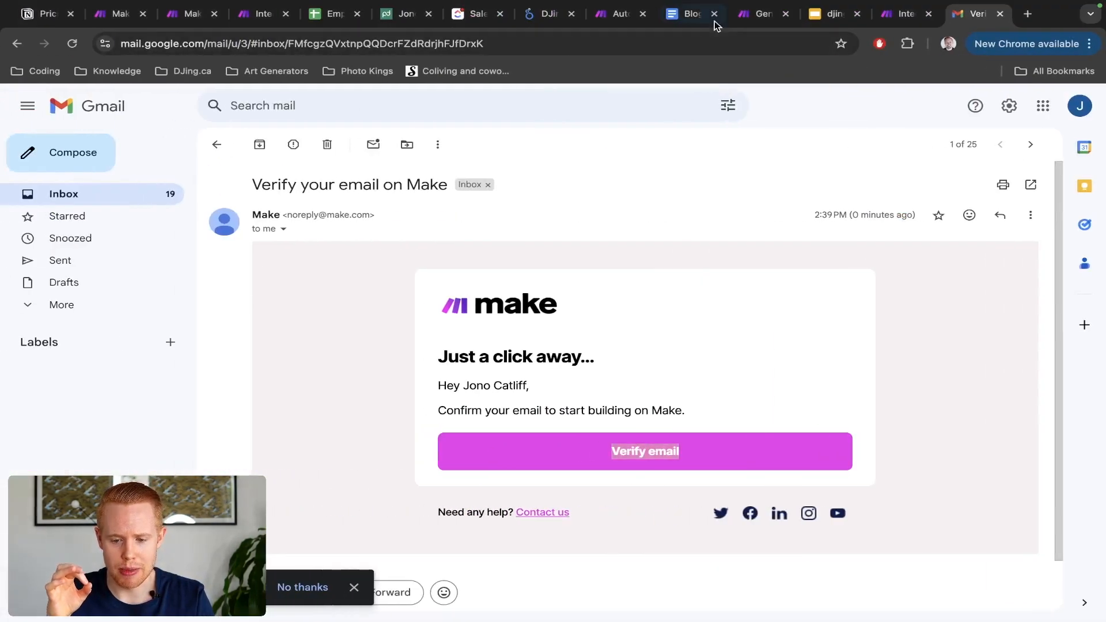
{"action": "left_click", "coordinate": [756, 14]}
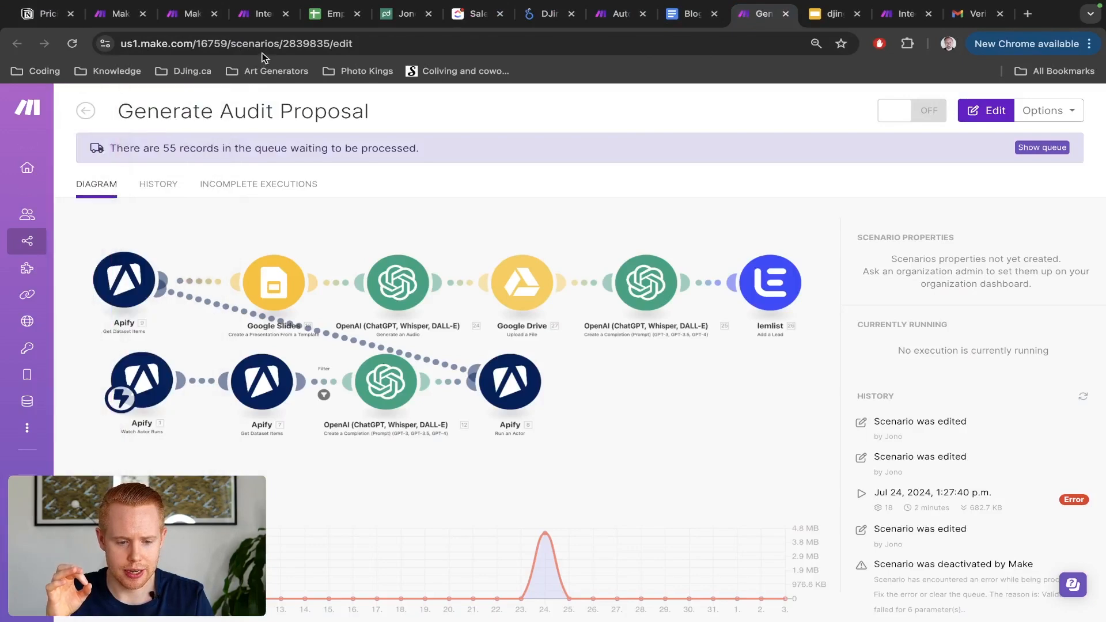
{"action": "left_click", "coordinate": [264, 14]}
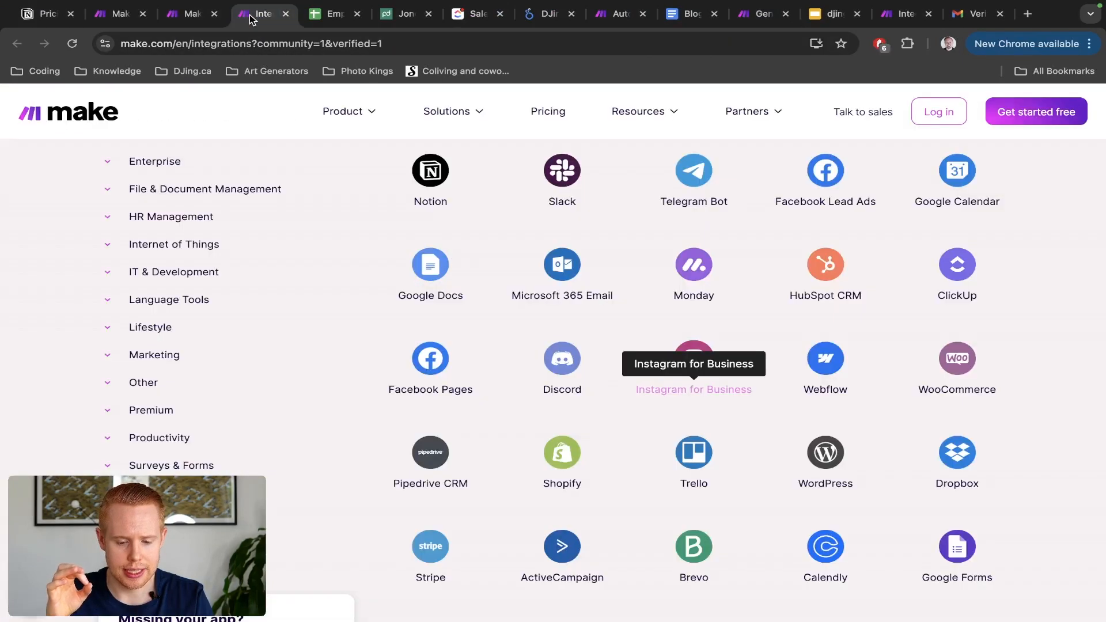
{"action": "left_click", "coordinate": [188, 13]}
{"action": "left_click", "coordinate": [123, 13]}
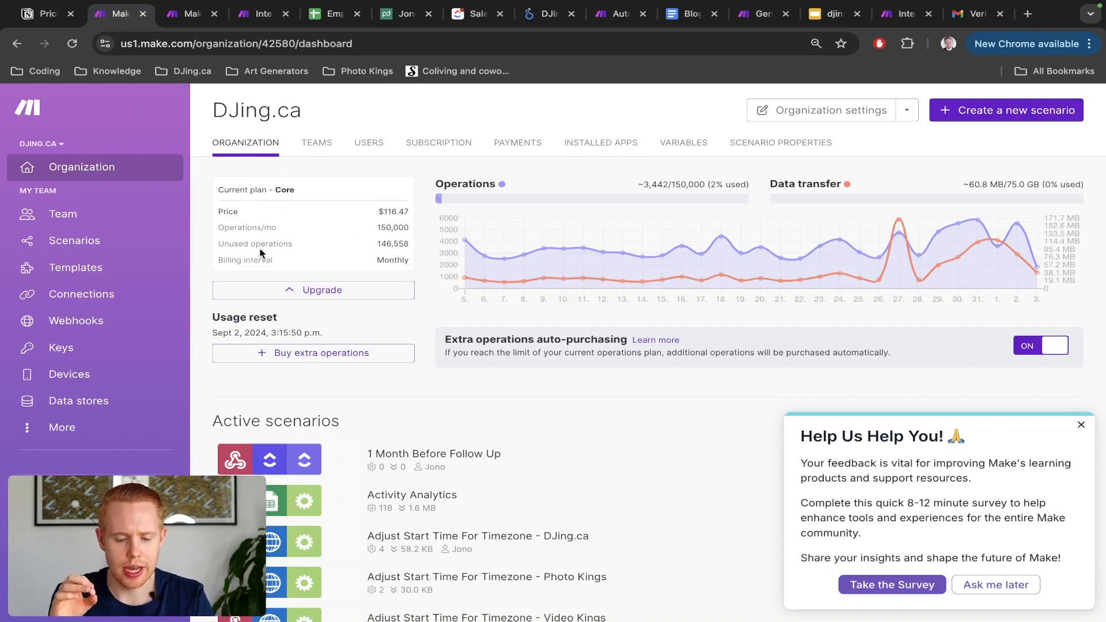
{"action": "scroll", "coordinate": [262, 254], "scroll_direction": "up", "scroll_amount": 5}
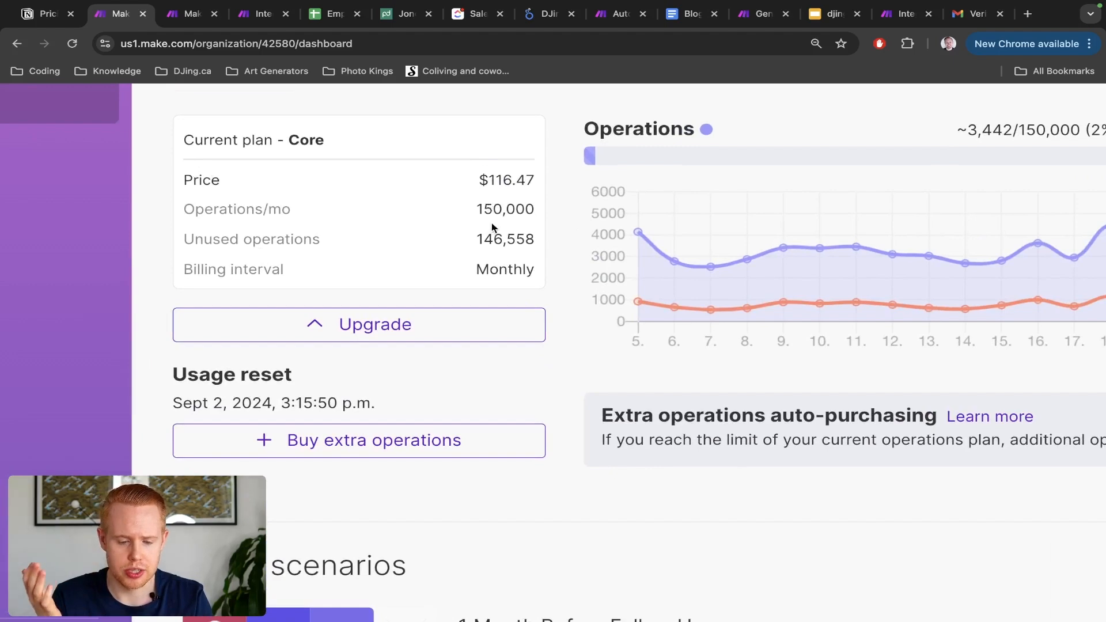
{"action": "scroll", "coordinate": [498, 241], "scroll_direction": "down", "scroll_amount": 5}
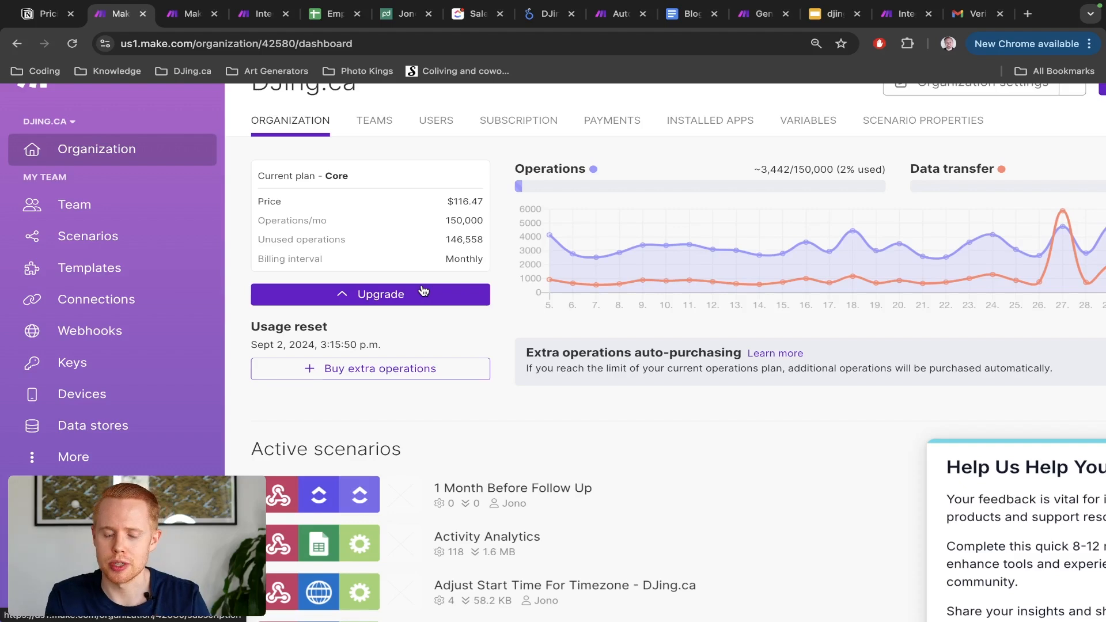
{"action": "scroll", "coordinate": [355, 372], "scroll_direction": "up", "scroll_amount": 3}
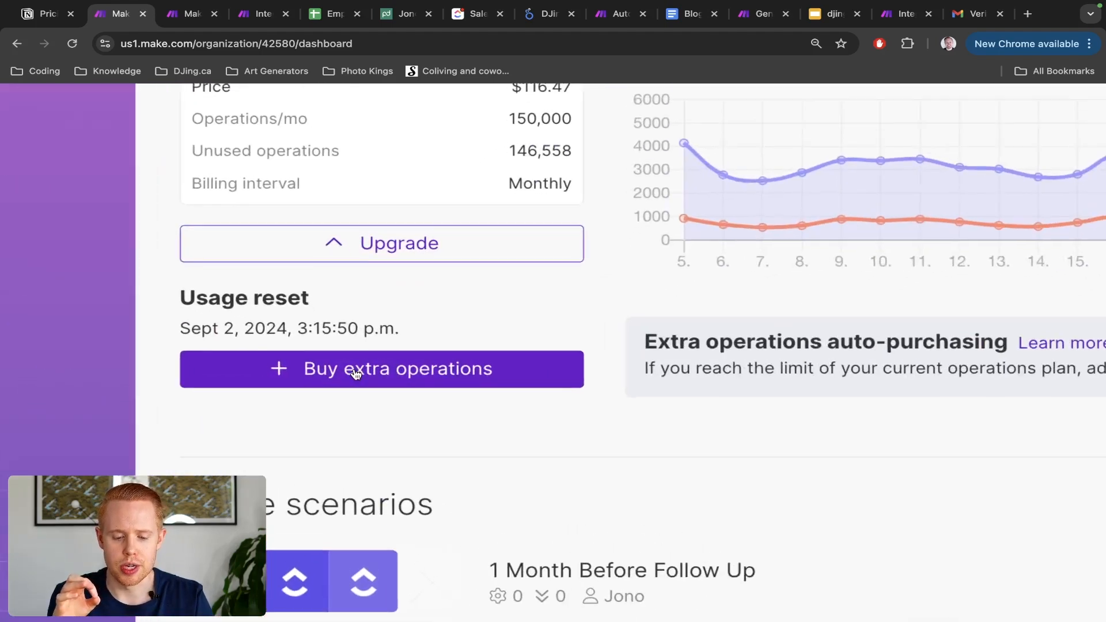
{"action": "scroll", "coordinate": [356, 372], "scroll_direction": "up", "scroll_amount": 1}
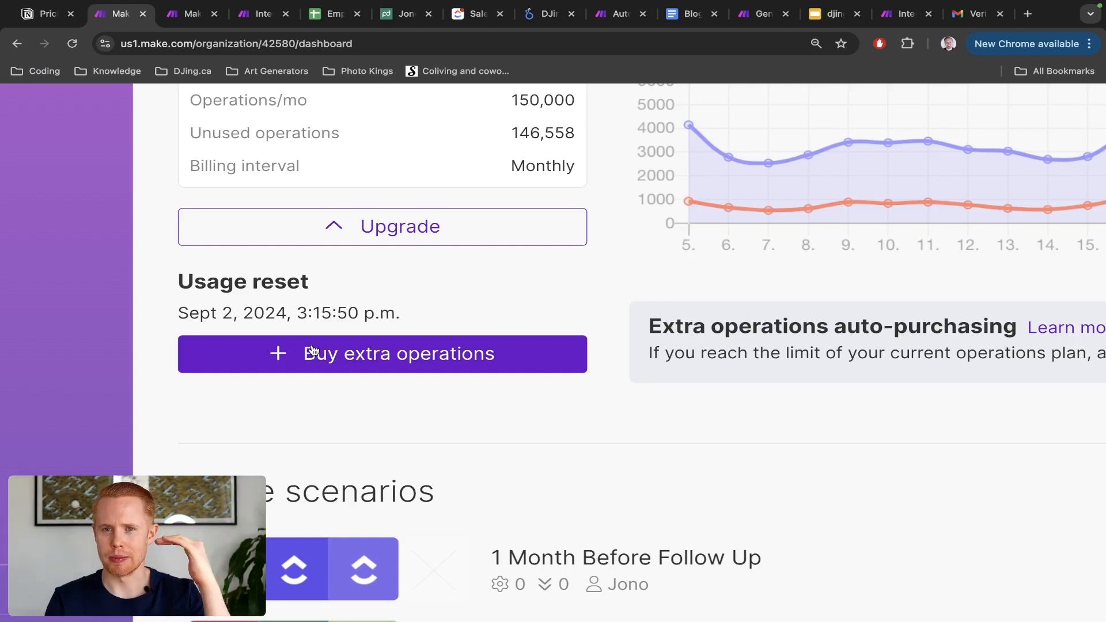
{"action": "scroll", "coordinate": [311, 350], "scroll_direction": "up", "scroll_amount": 1}
{"action": "double_click", "coordinate": [535, 118]}
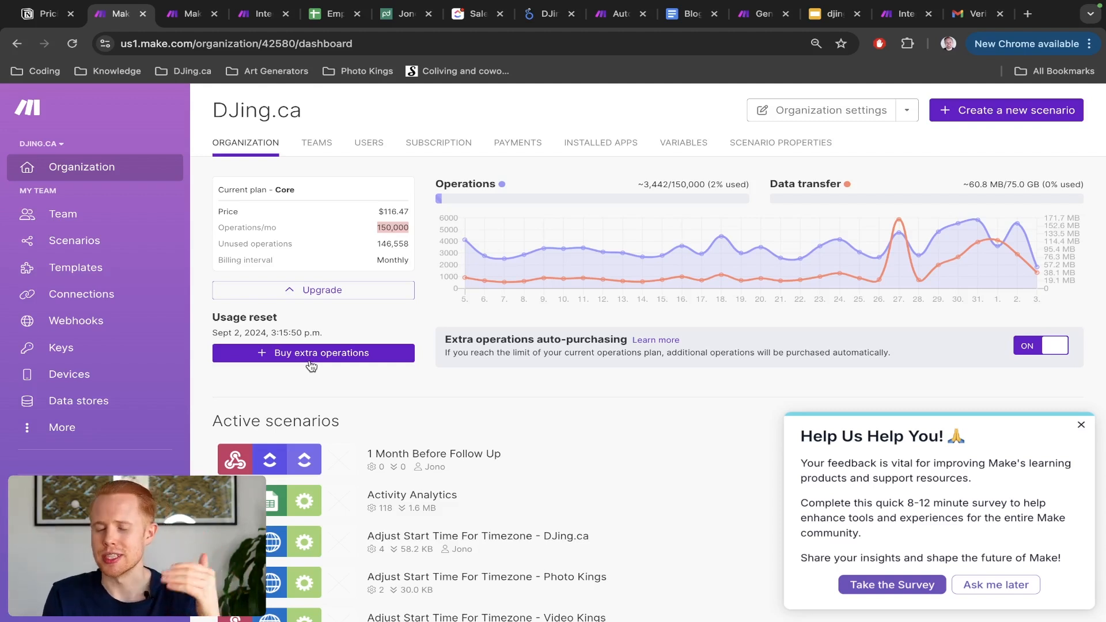
Step: Dismiss the feedback survey and view the scenarios from all folders
{"action": "scroll", "coordinate": [311, 366], "scroll_direction": "down", "scroll_amount": 2}
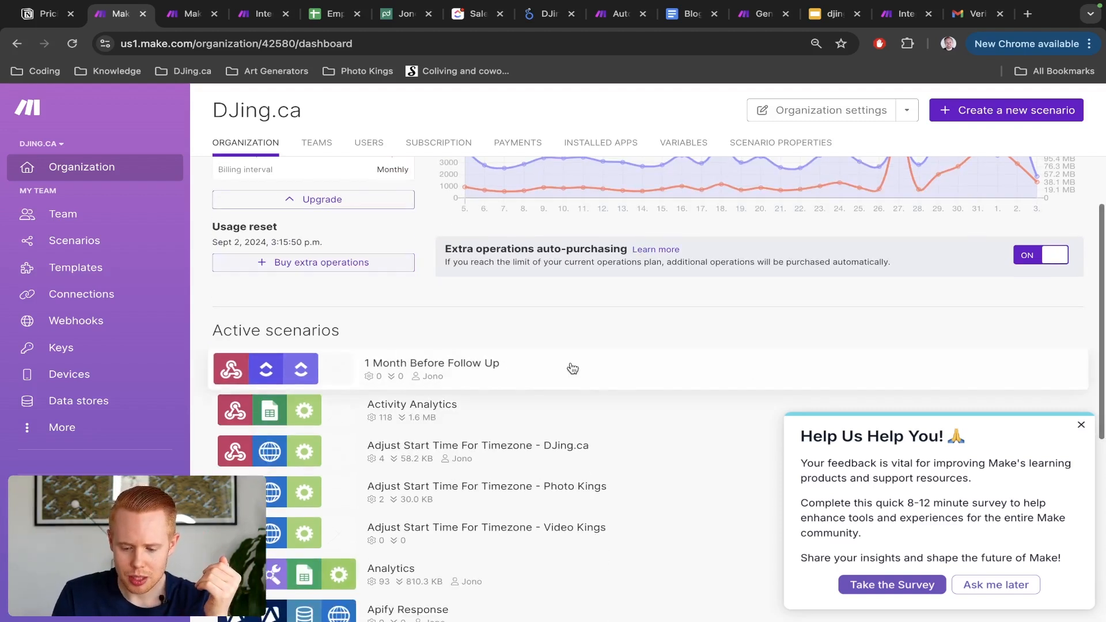
{"action": "left_click", "coordinate": [1081, 425]}
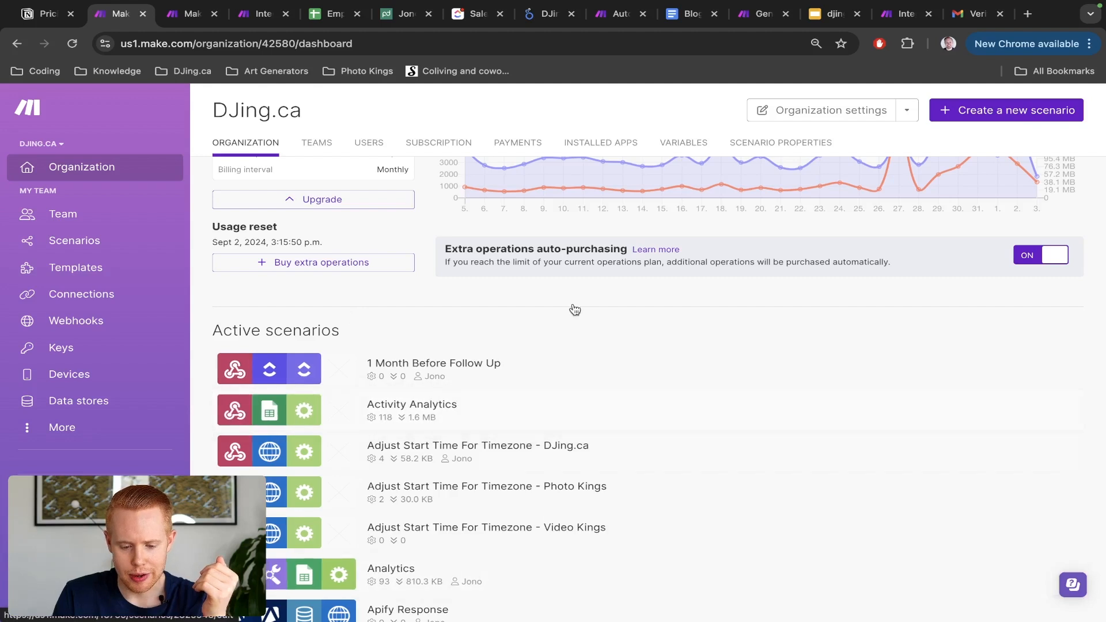
{"action": "scroll", "coordinate": [468, 507], "scroll_direction": "down", "scroll_amount": 5}
{"action": "scroll", "coordinate": [468, 507], "scroll_direction": "up", "scroll_amount": 2}
{"action": "scroll", "coordinate": [468, 507], "scroll_direction": "up", "scroll_amount": 3}
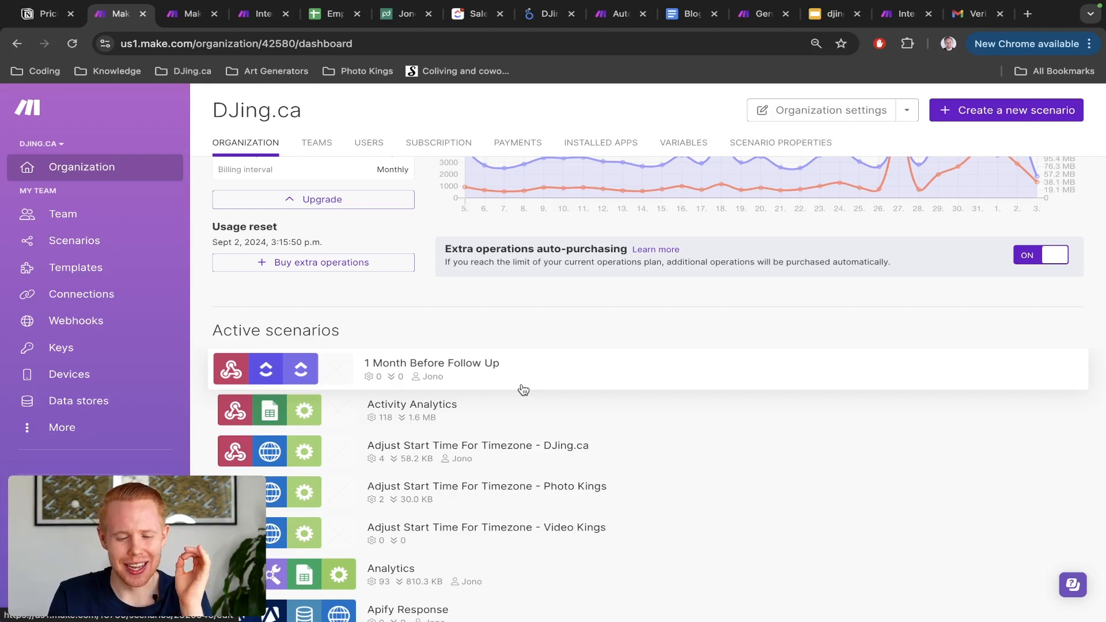
{"action": "left_click", "coordinate": [167, 241]}
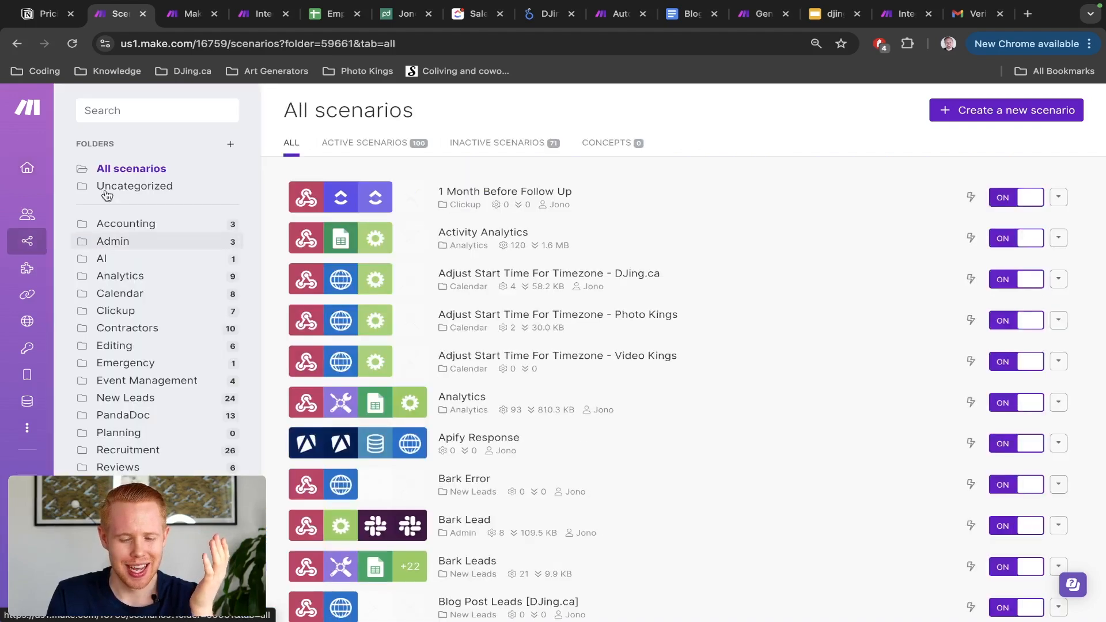
{"action": "left_click", "coordinate": [134, 173]}
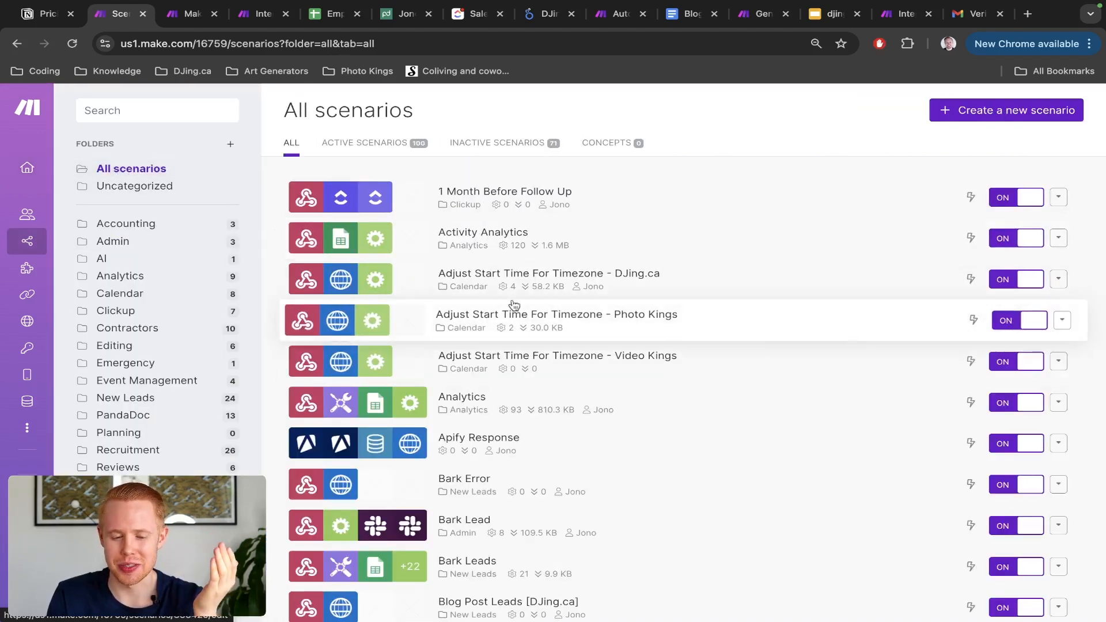
Step: Return to the organization dashboard and show its Teams tab
{"action": "left_click", "coordinate": [32, 168]}
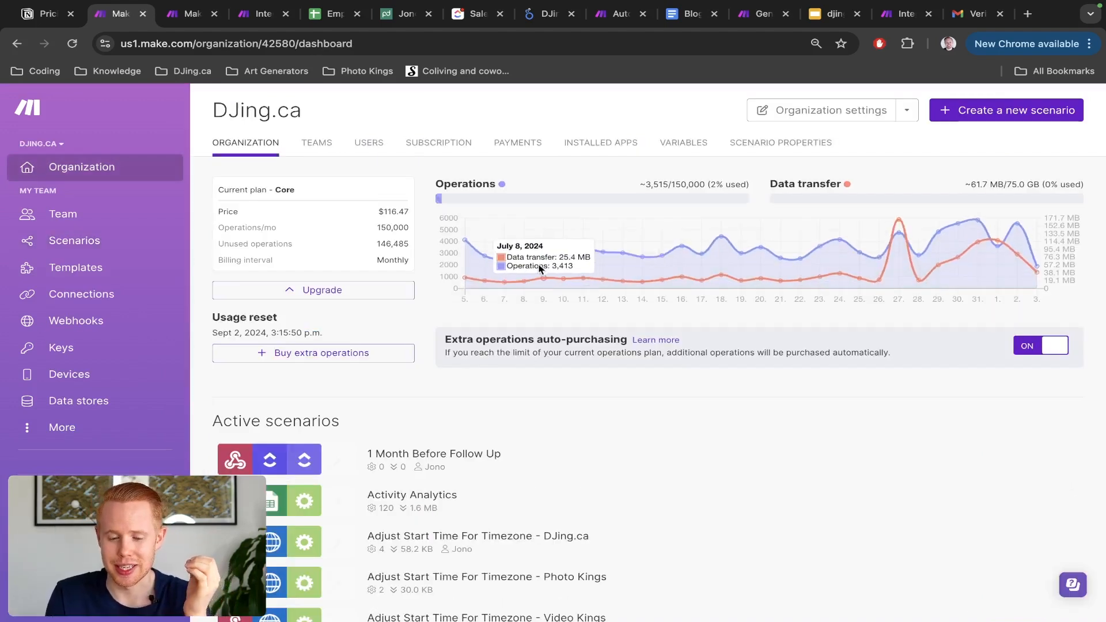
{"action": "scroll", "coordinate": [502, 261], "scroll_direction": "down", "scroll_amount": 1}
{"action": "scroll", "coordinate": [503, 261], "scroll_direction": "down", "scroll_amount": 7}
{"action": "scroll", "coordinate": [501, 262], "scroll_direction": "up", "scroll_amount": 8}
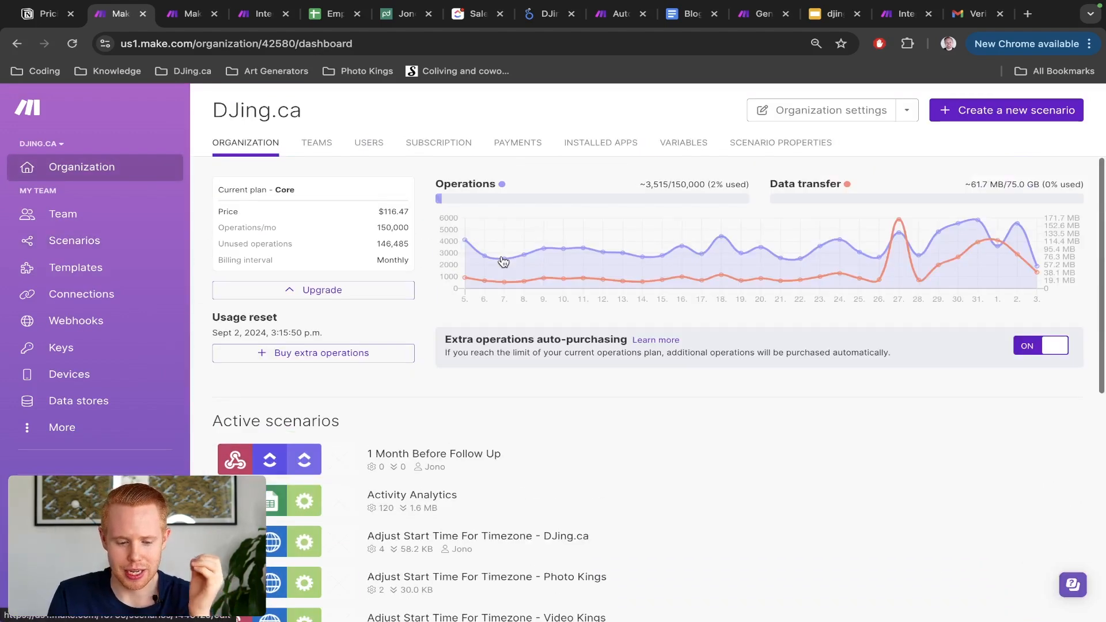
{"action": "left_click", "coordinate": [317, 144]}
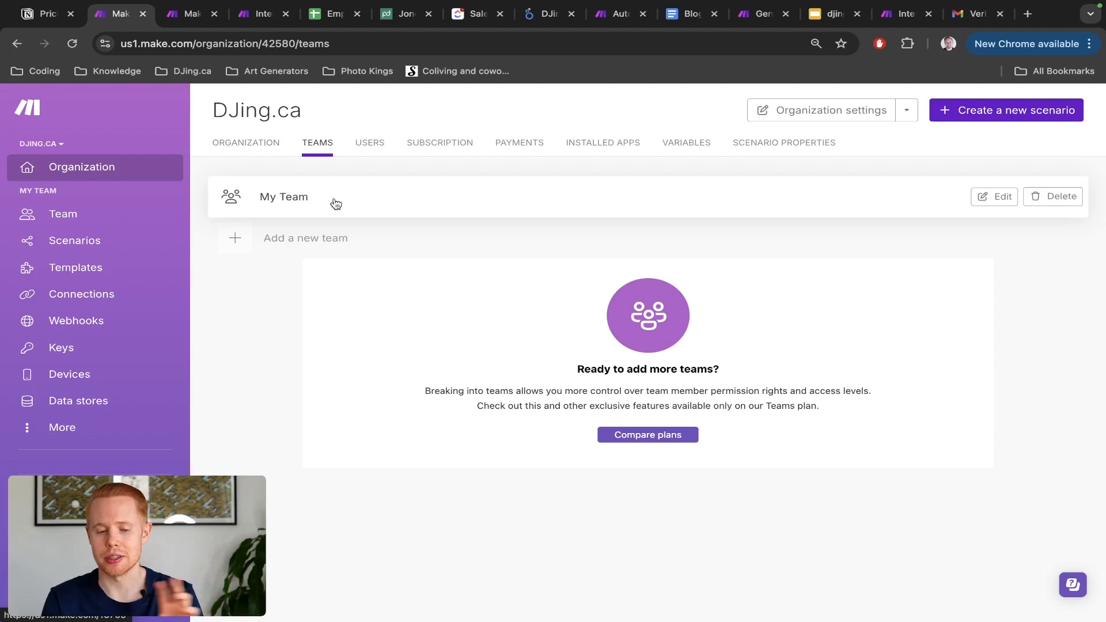
Step: View the organization's Users tab, then its Subscription plans and prices
{"action": "left_click", "coordinate": [360, 144]}
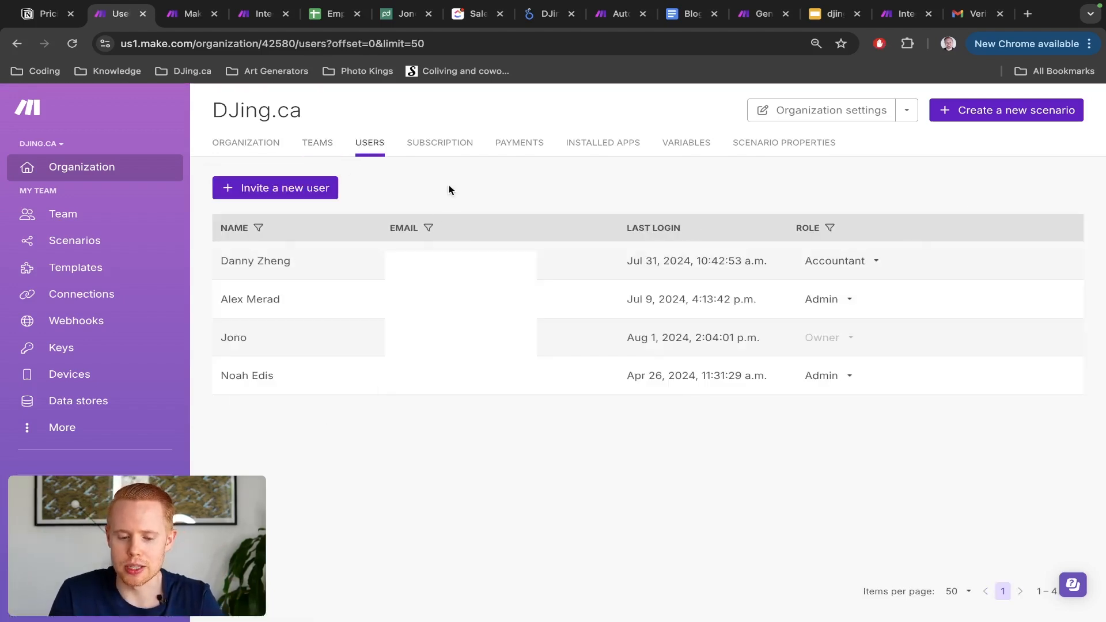
{"action": "left_click", "coordinate": [456, 144]}
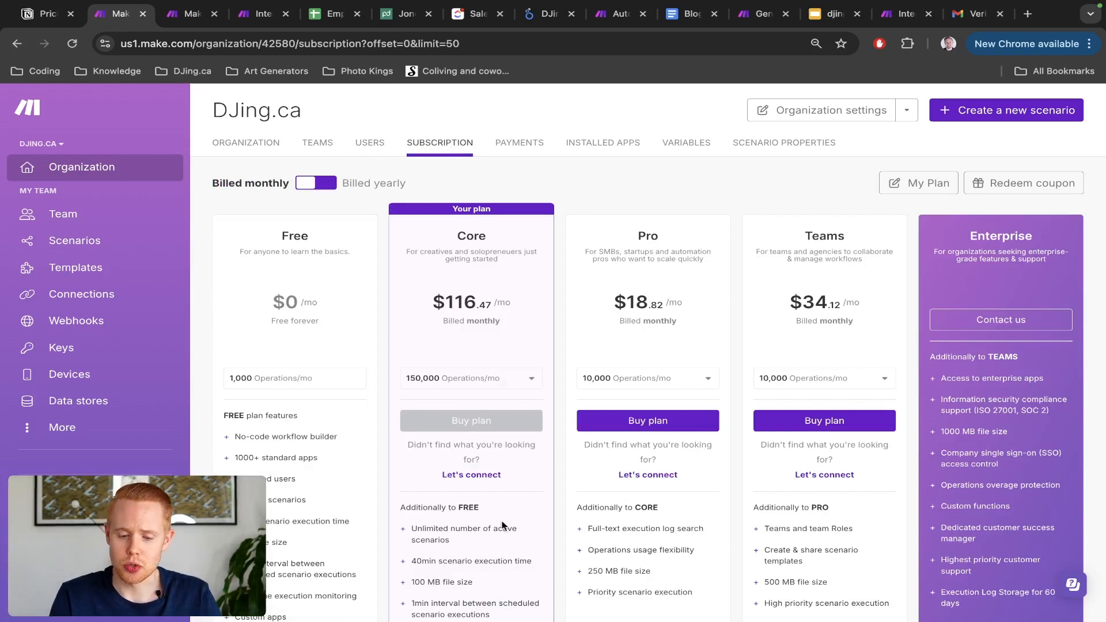
Step: Choose 10,000 operations per month for the Core plan and highlight its $10.59 price
{"action": "scroll", "coordinate": [541, 309], "scroll_direction": "down", "scroll_amount": 1}
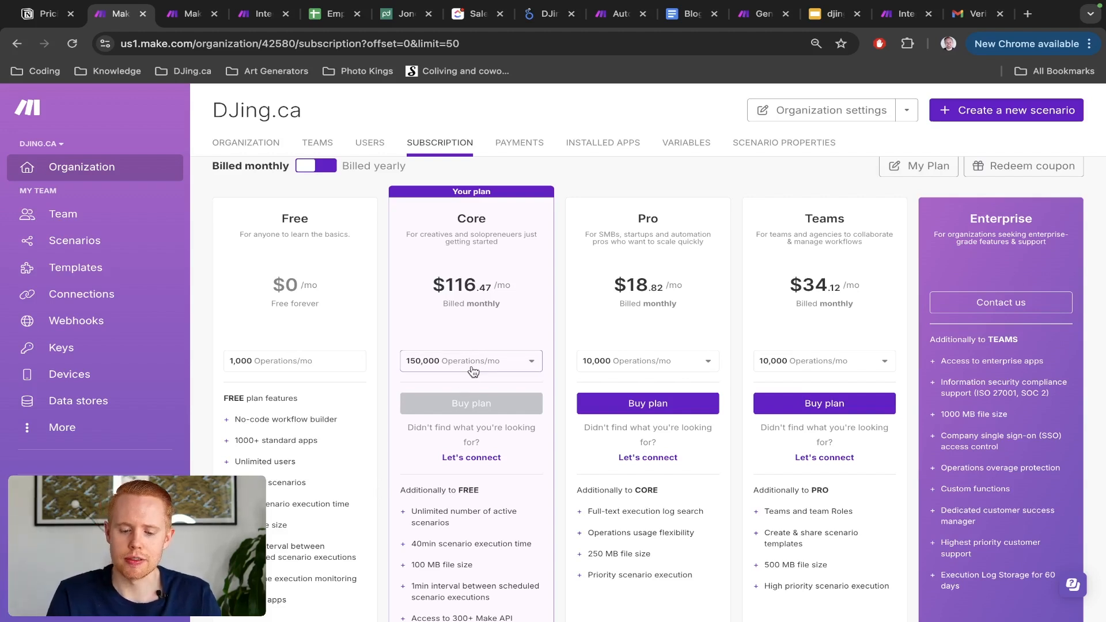
{"action": "left_click", "coordinate": [438, 371]}
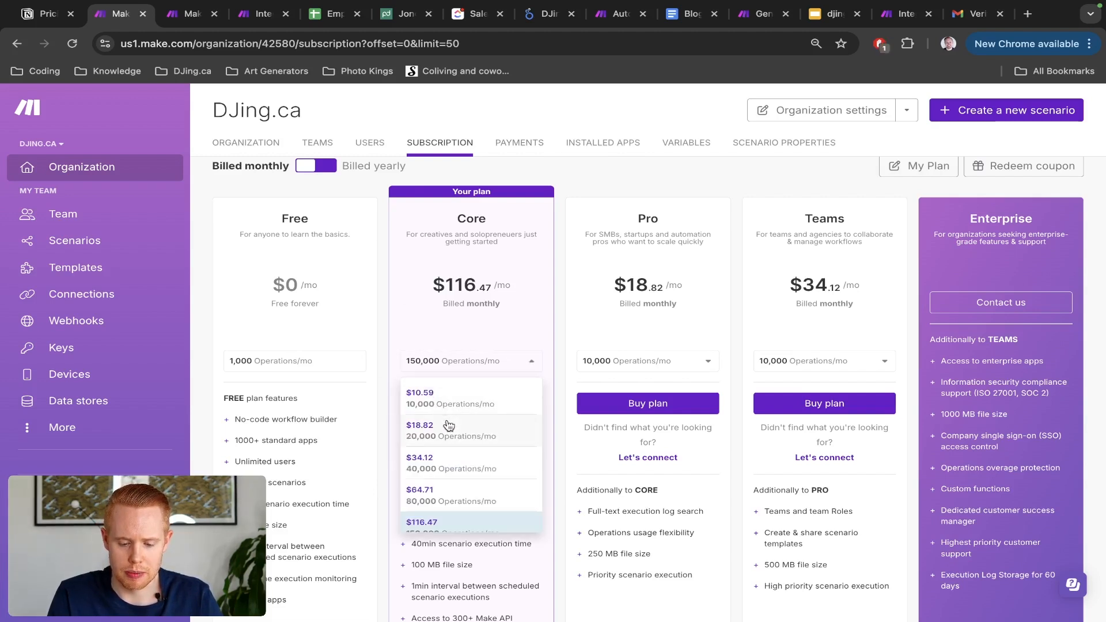
{"action": "left_click", "coordinate": [452, 402]}
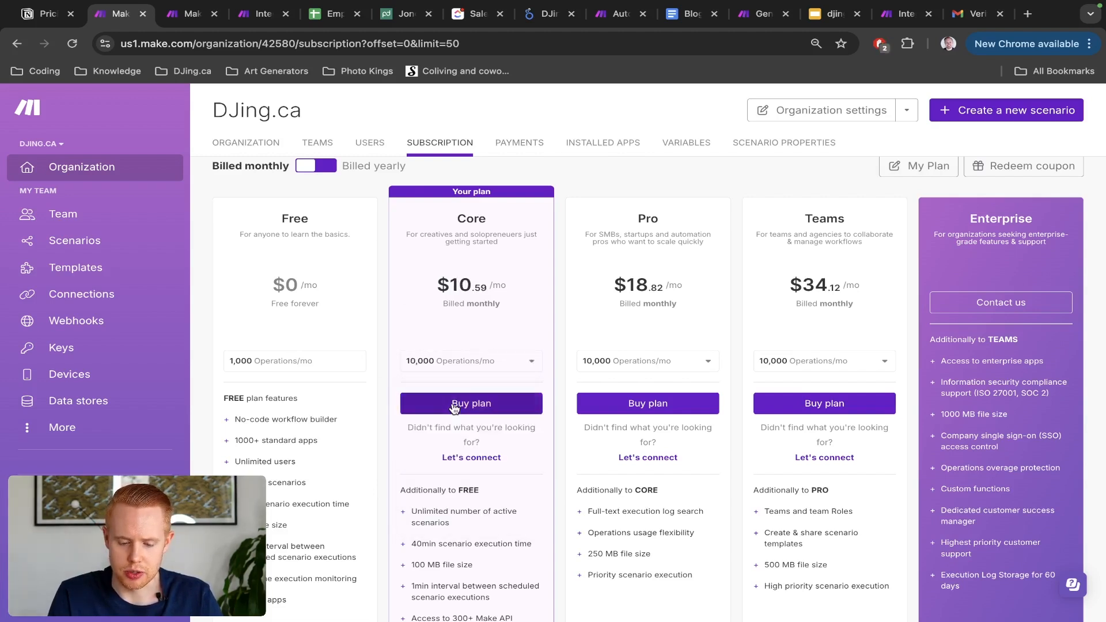
{"action": "left_click_drag", "start_coordinate": [450, 282], "coordinate": [486, 284]}
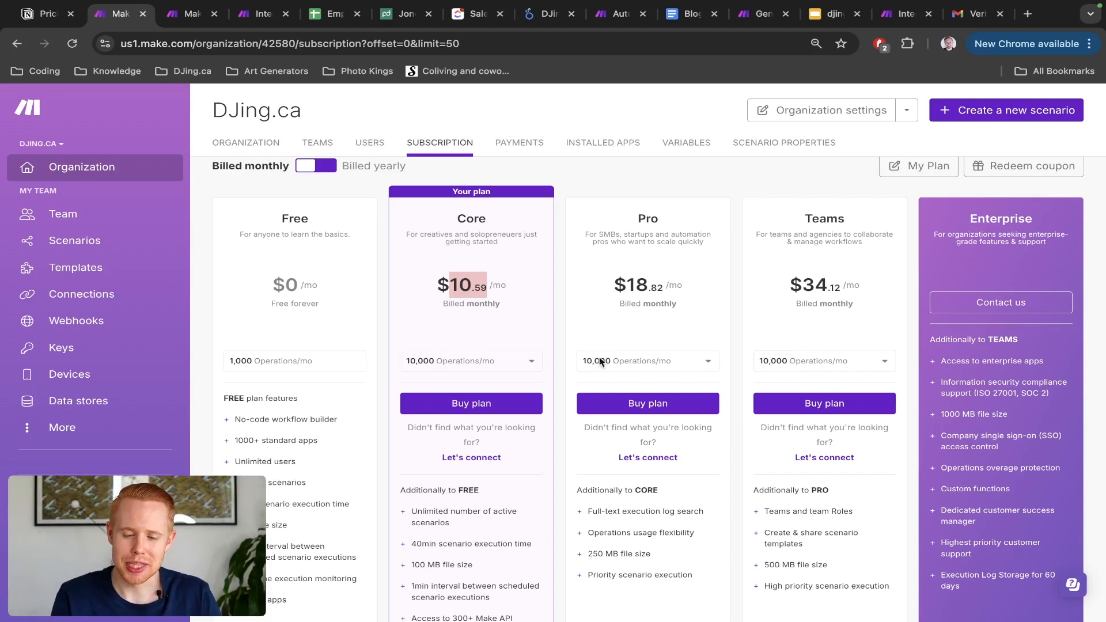
Step: Review the Payments, Installed Apps, Variables and Scenario Properties tabs, then go to My Team
{"action": "left_click", "coordinate": [513, 146]}
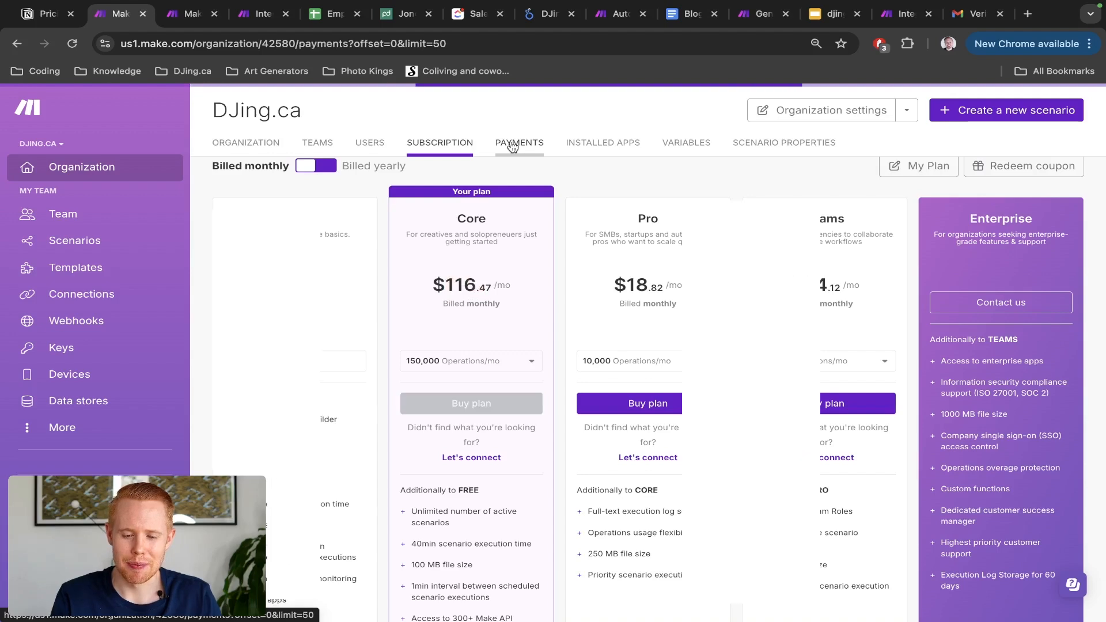
{"action": "left_click", "coordinate": [586, 149]}
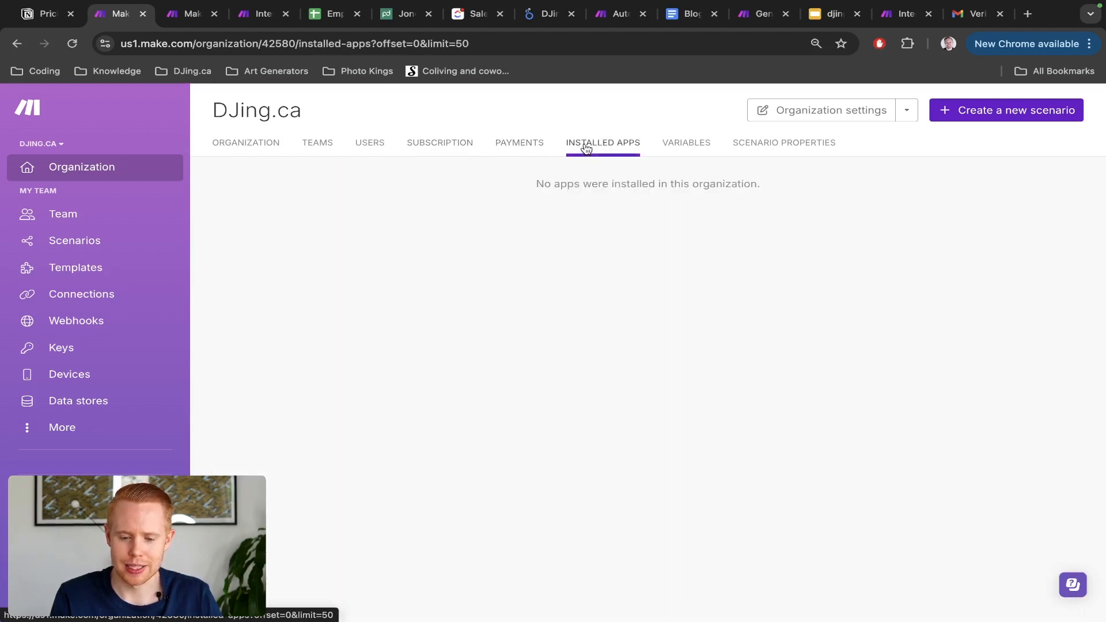
{"action": "left_click", "coordinate": [695, 147]}
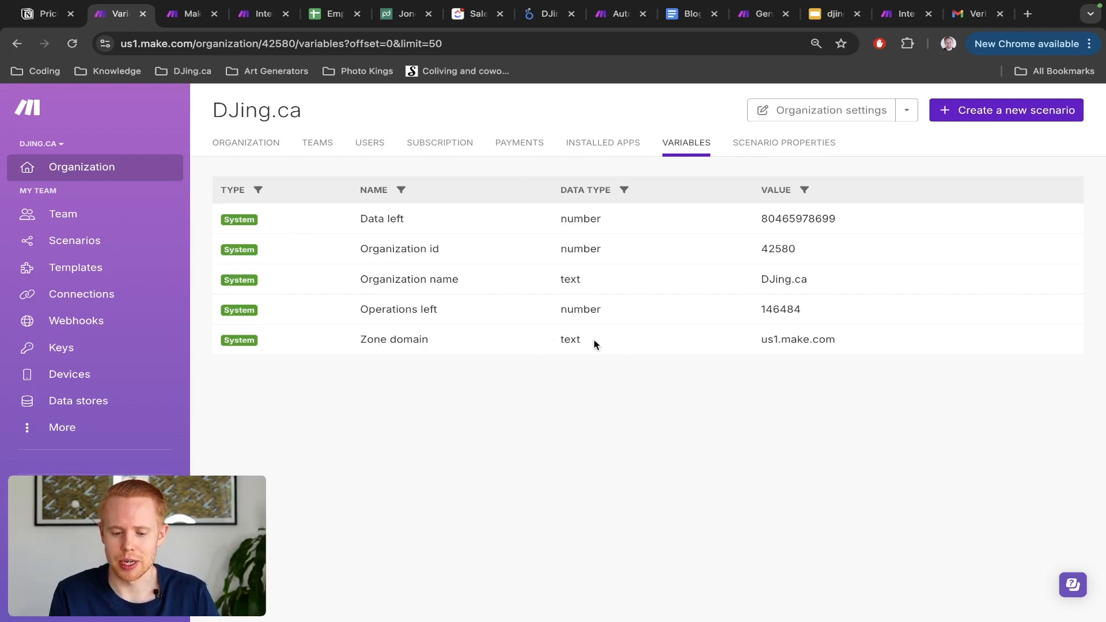
{"action": "triple_click", "coordinate": [778, 339]}
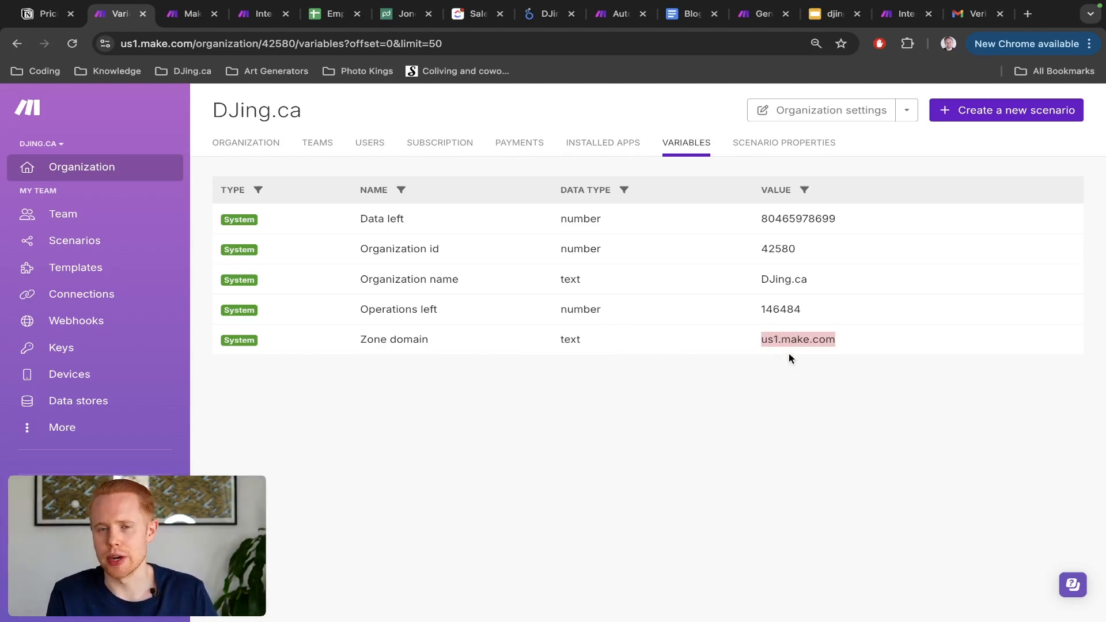
{"action": "left_click", "coordinate": [761, 146]}
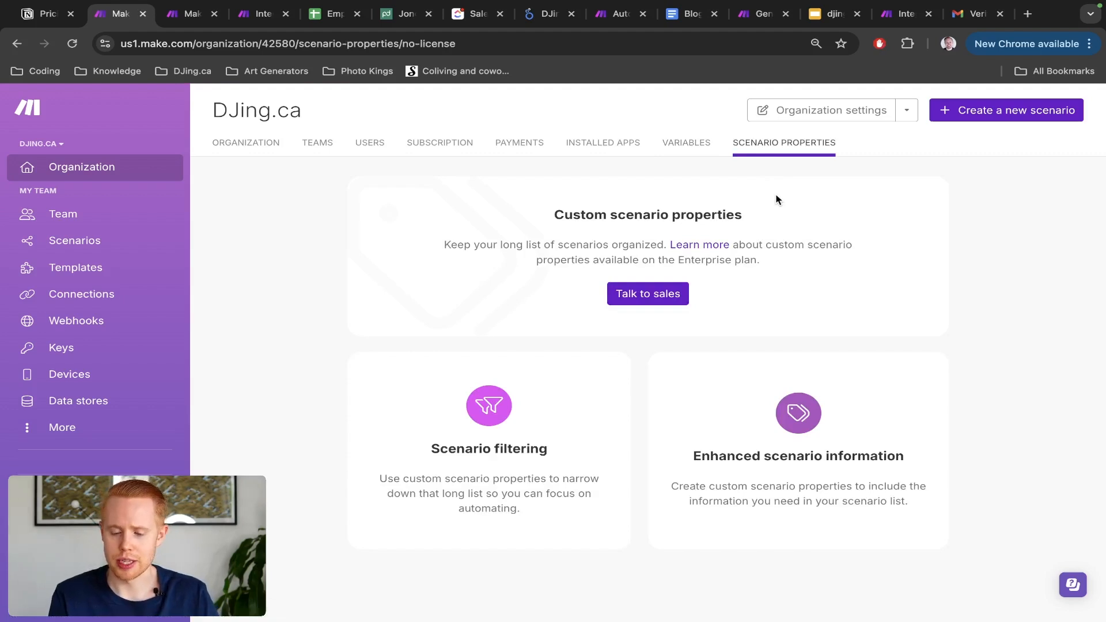
{"action": "left_click", "coordinate": [128, 218]}
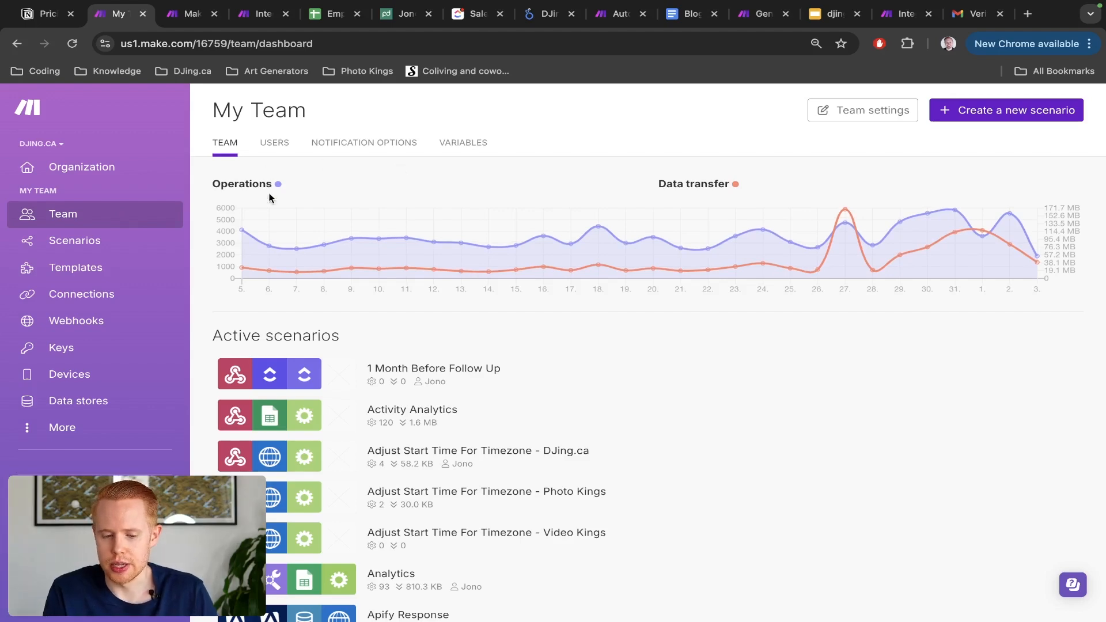
Step: Review the team's Users, Notification Options and Variables tabs, then go to the Scenarios list
{"action": "scroll", "coordinate": [272, 230], "scroll_direction": "down", "scroll_amount": 6}
{"action": "scroll", "coordinate": [273, 235], "scroll_direction": "up", "scroll_amount": 3}
{"action": "scroll", "coordinate": [273, 235], "scroll_direction": "up", "scroll_amount": 5}
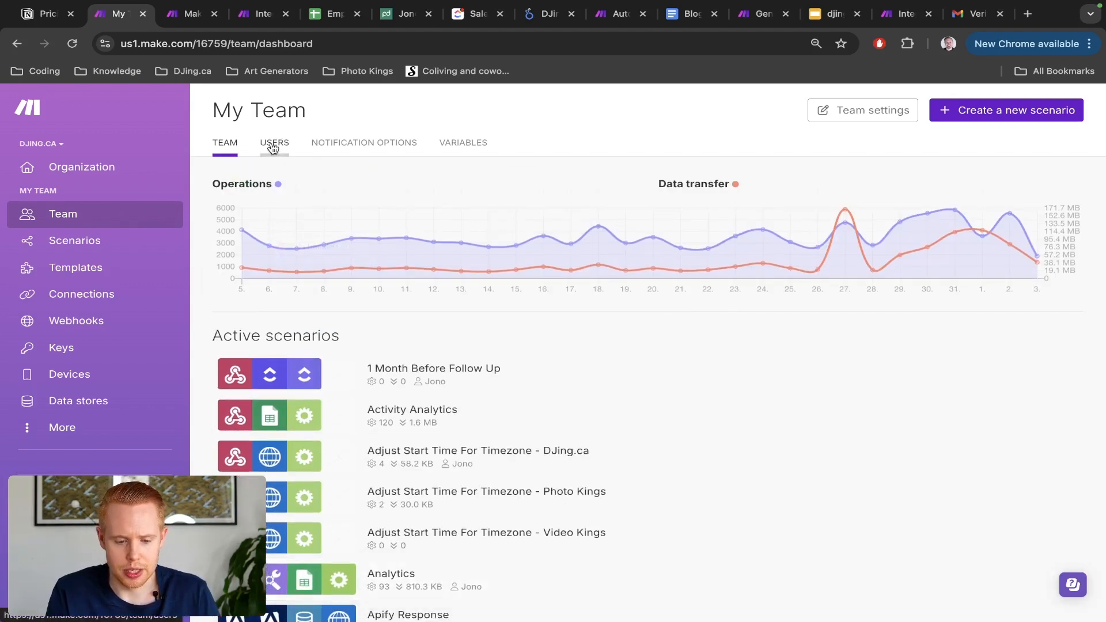
{"action": "left_click", "coordinate": [273, 144]}
{"action": "left_click", "coordinate": [360, 147]}
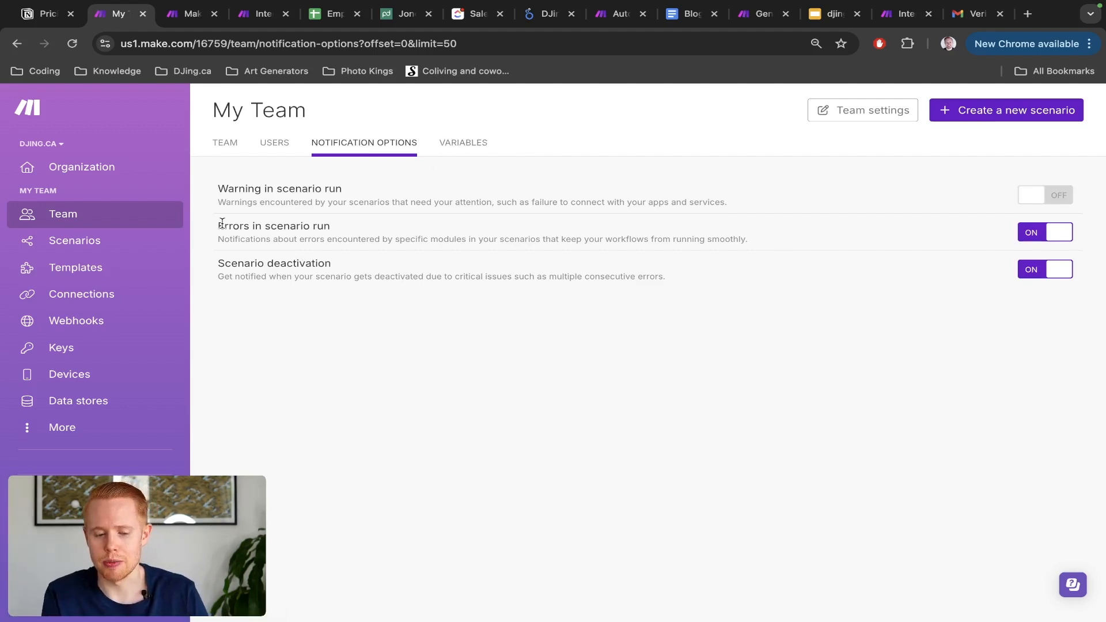
{"action": "left_click_drag", "start_coordinate": [218, 225], "coordinate": [344, 230]}
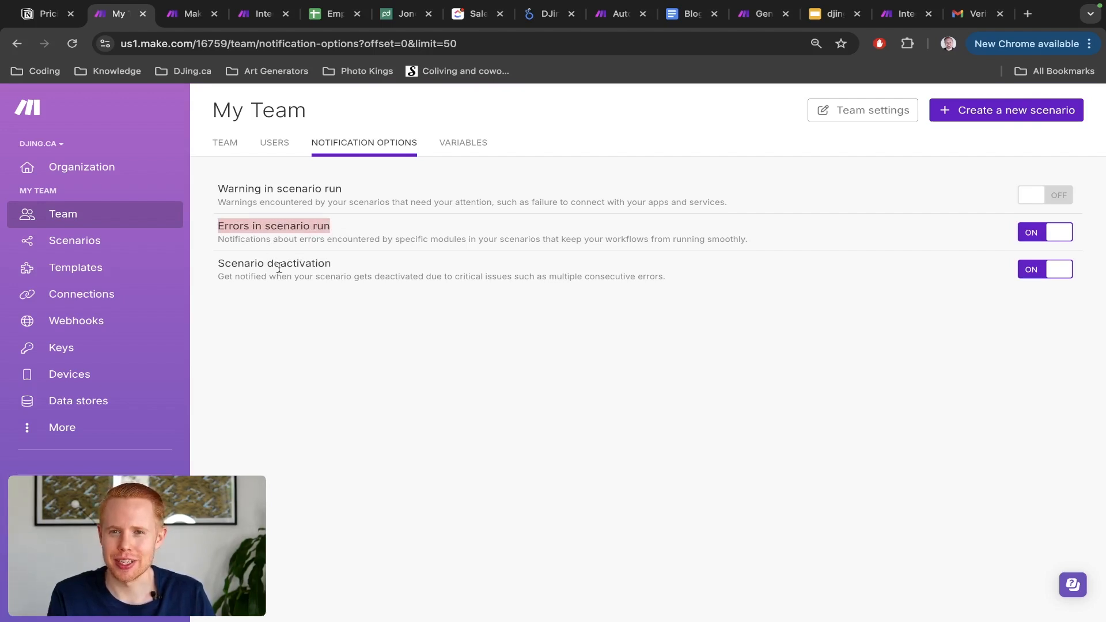
{"action": "double_click", "coordinate": [246, 190]}
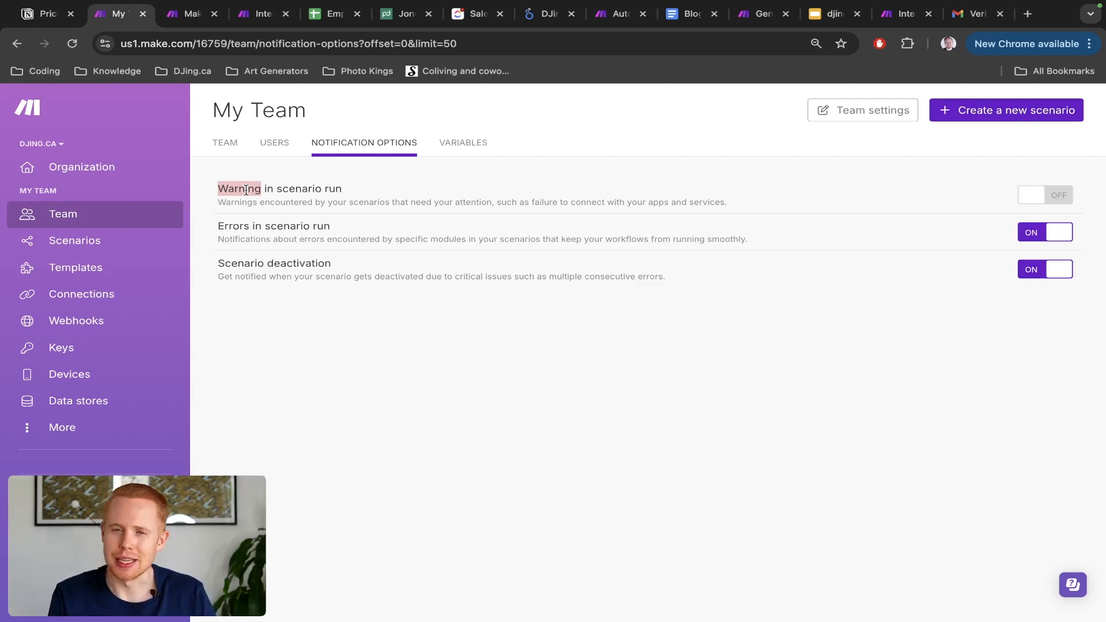
{"action": "left_click", "coordinate": [458, 151]}
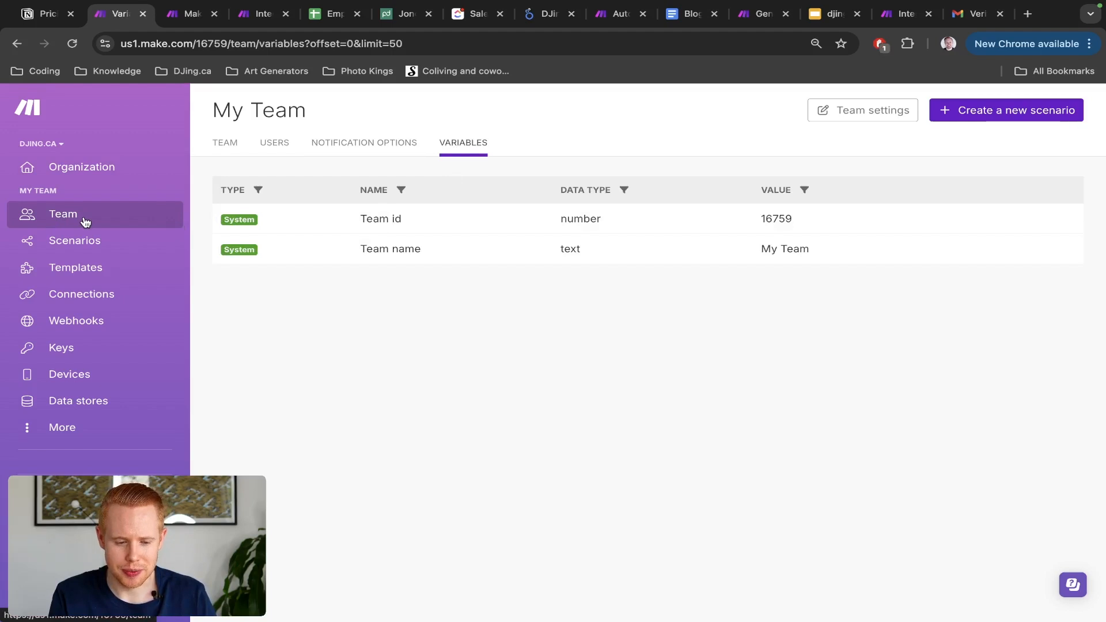
{"action": "left_click", "coordinate": [73, 241]}
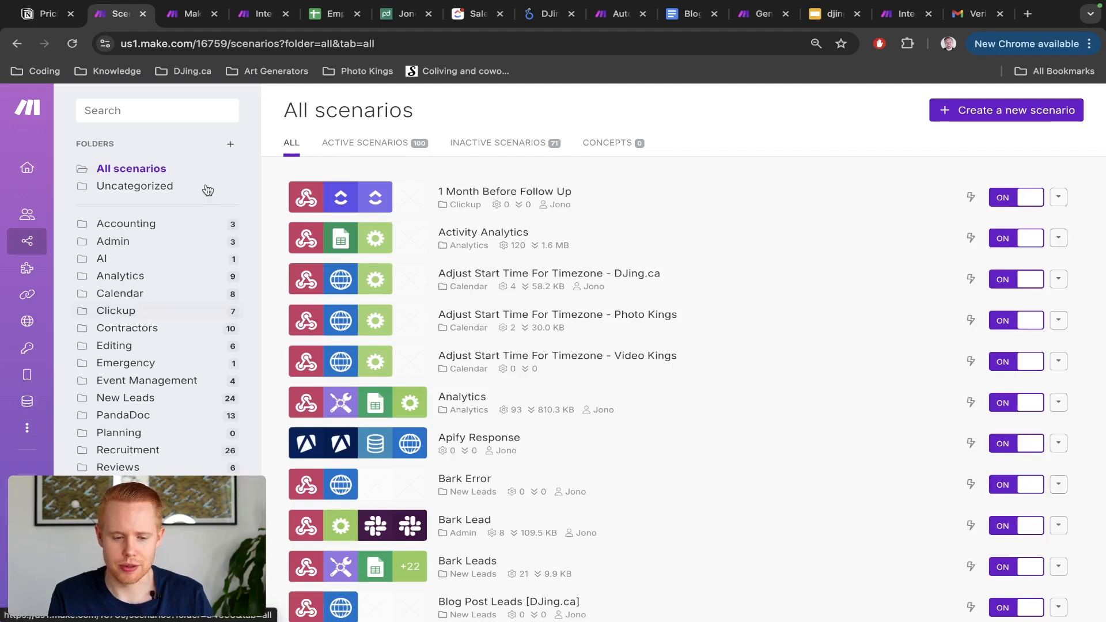
{"action": "left_click", "coordinate": [231, 144]}
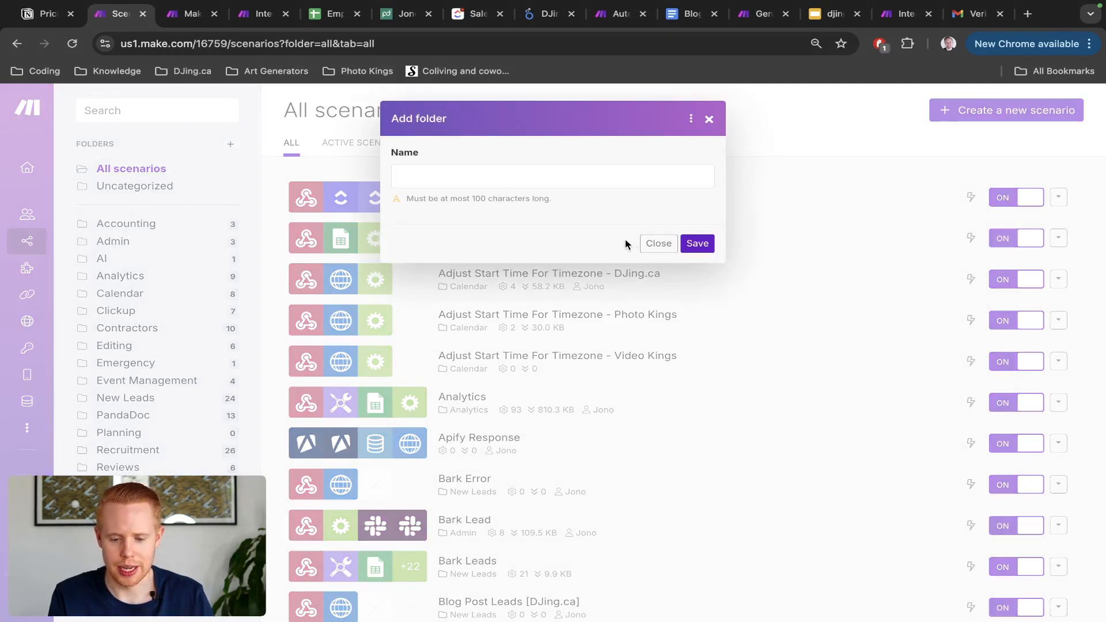
{"action": "left_click", "coordinate": [648, 244]}
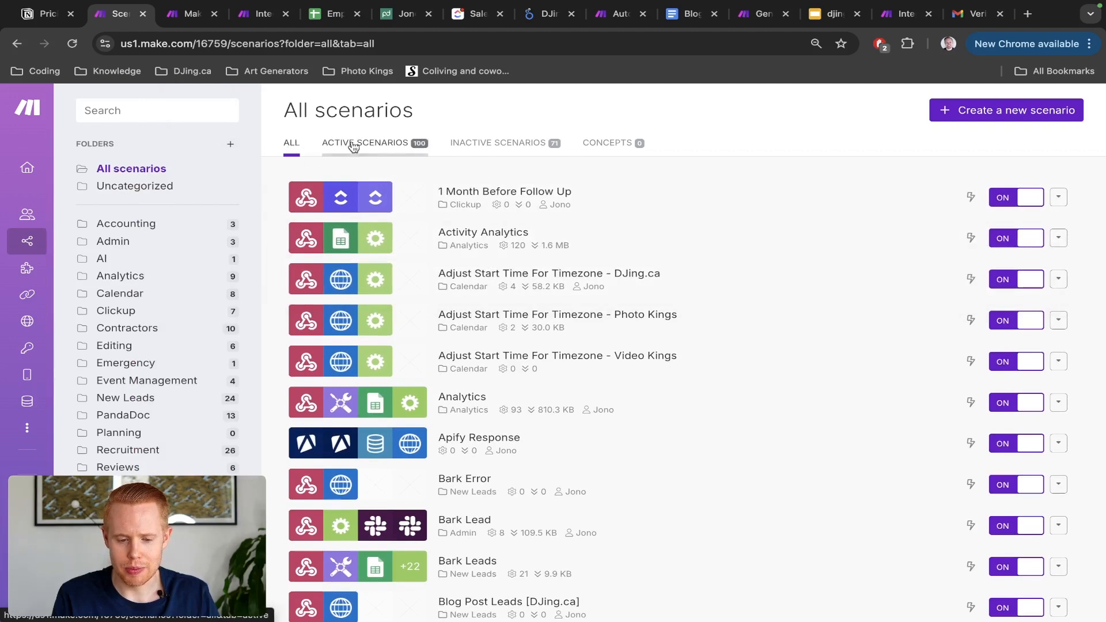
Step: Filter to Concepts, then to Active Scenarios, and scroll through the 100 active scenarios
{"action": "left_click", "coordinate": [614, 146]}
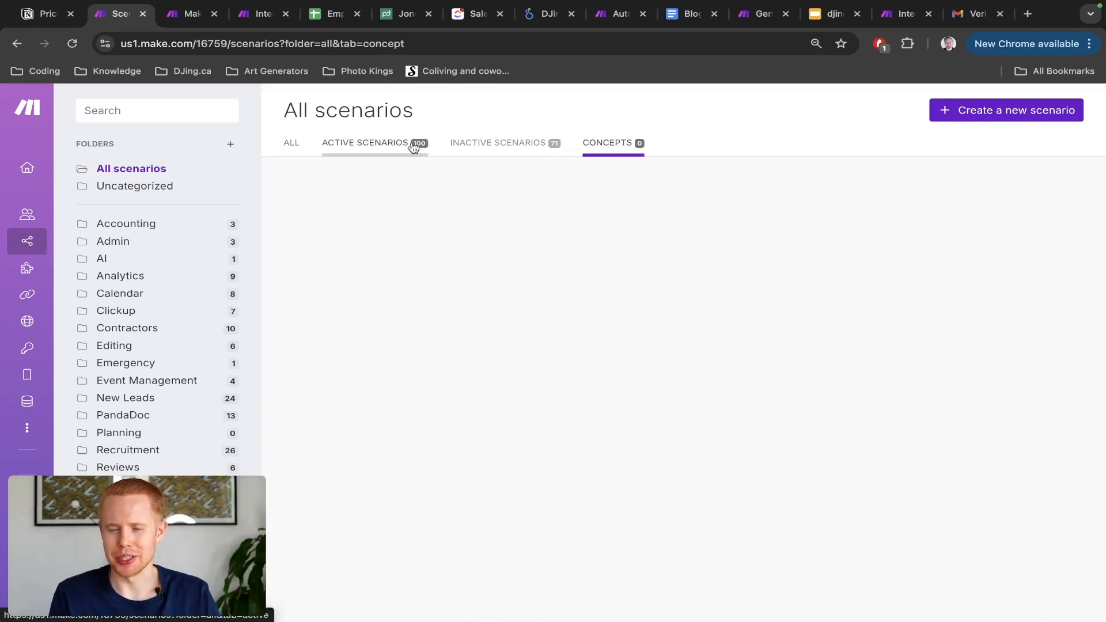
{"action": "left_click", "coordinate": [372, 149]}
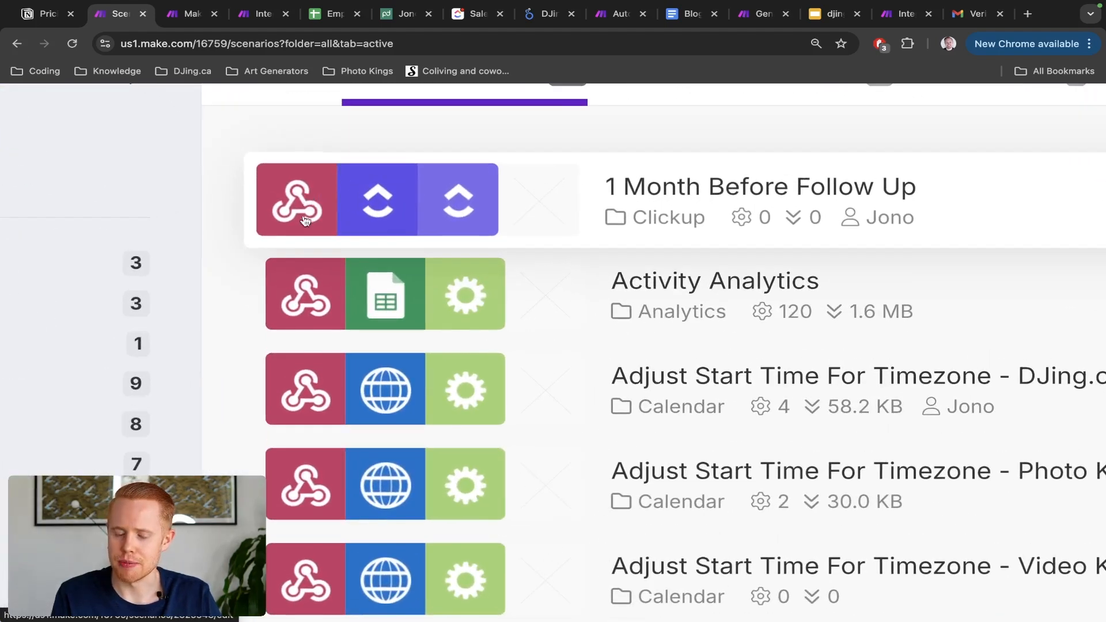
{"action": "scroll", "coordinate": [292, 393], "scroll_direction": "down", "scroll_amount": 1}
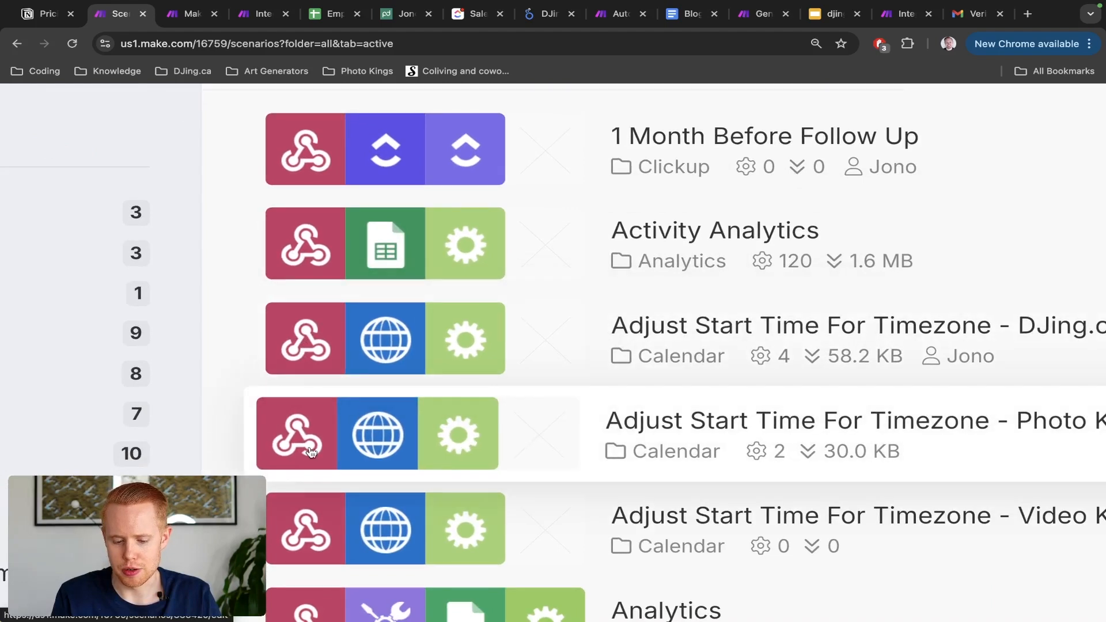
{"action": "scroll", "coordinate": [322, 383], "scroll_direction": "down", "scroll_amount": 2}
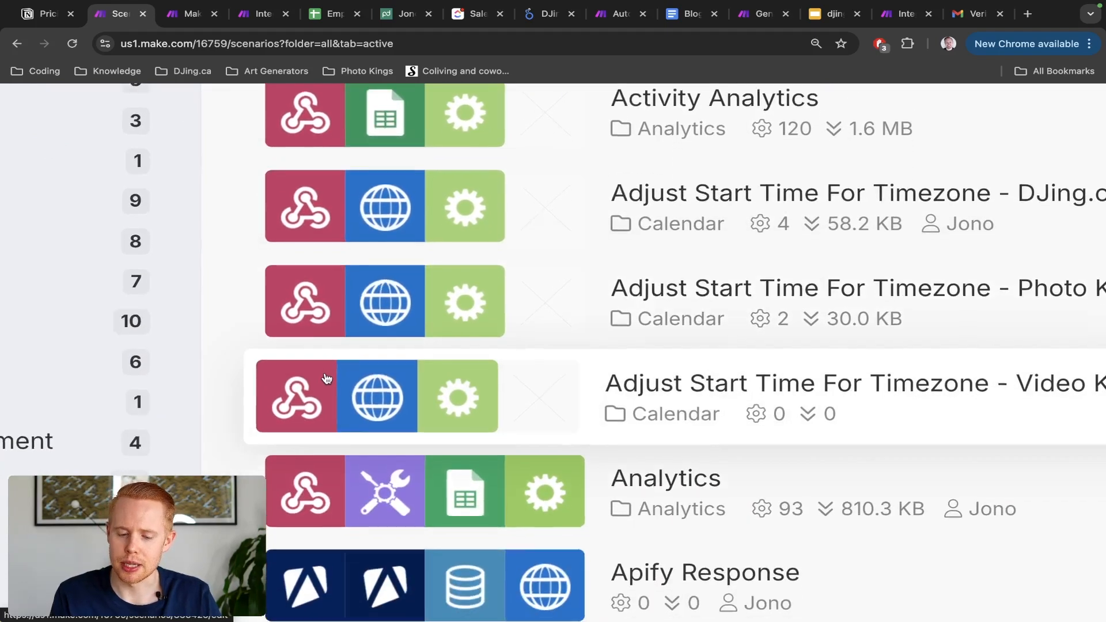
{"action": "scroll", "coordinate": [326, 379], "scroll_direction": "down", "scroll_amount": 1}
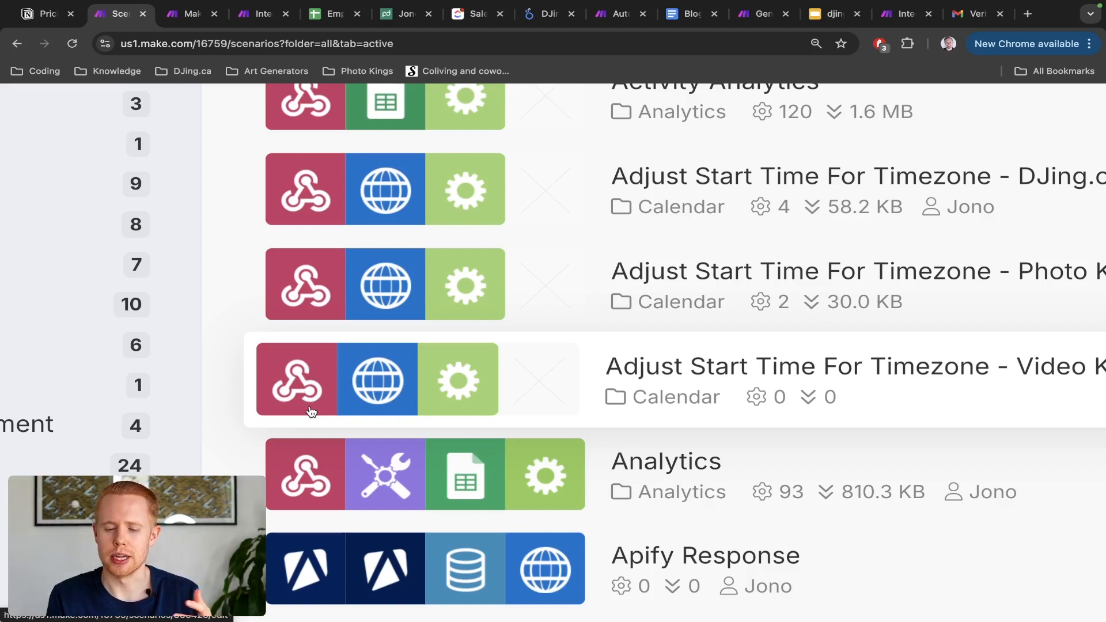
{"action": "scroll", "coordinate": [311, 412], "scroll_direction": "down", "scroll_amount": 5}
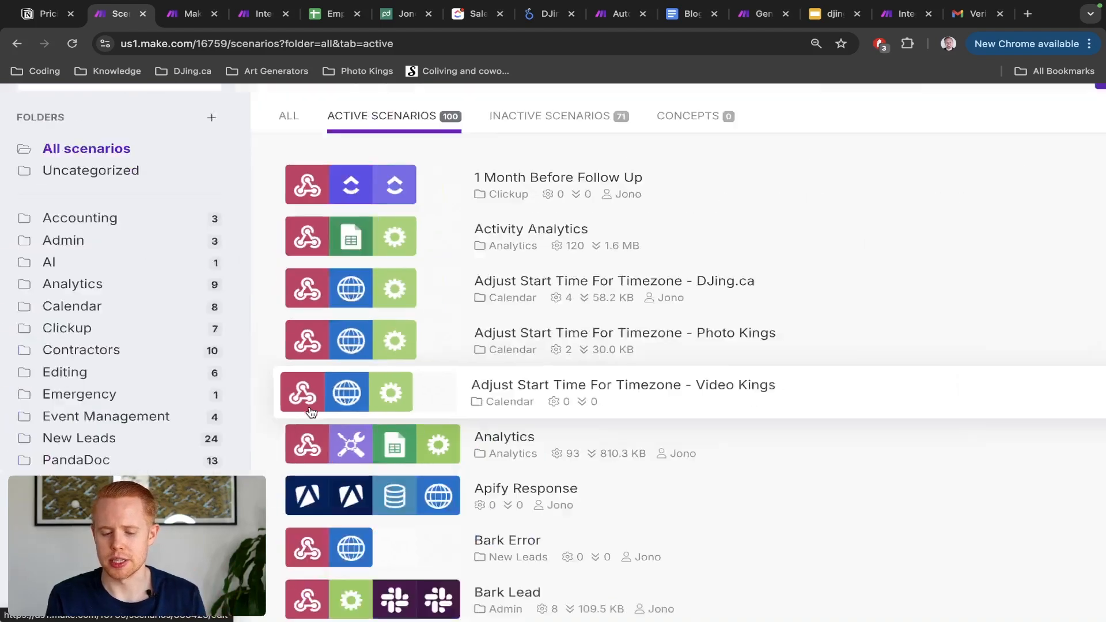
{"action": "scroll", "coordinate": [311, 413], "scroll_direction": "down", "scroll_amount": 2}
{"action": "scroll", "coordinate": [311, 412], "scroll_direction": "down", "scroll_amount": 5}
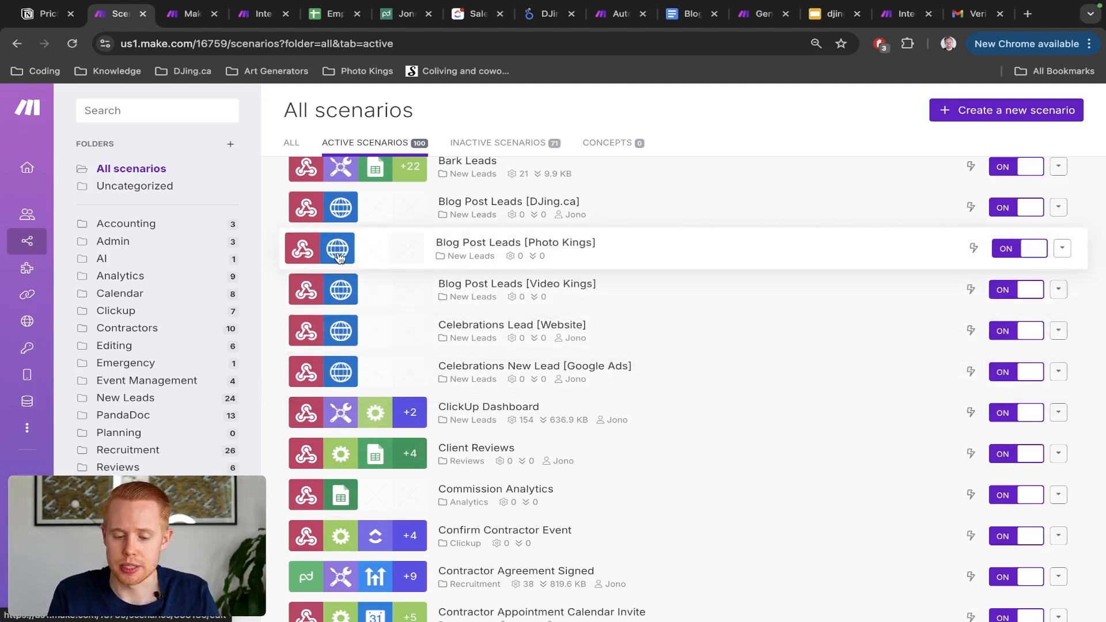
{"action": "scroll", "coordinate": [357, 323], "scroll_direction": "down", "scroll_amount": 1}
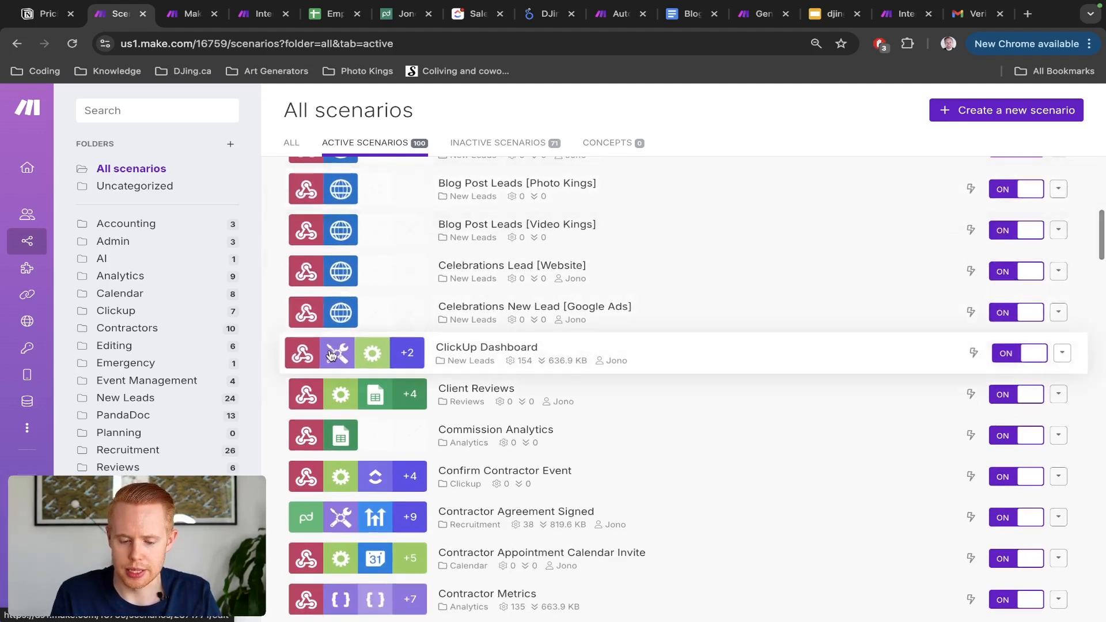
{"action": "scroll", "coordinate": [333, 356], "scroll_direction": "up", "scroll_amount": 5}
{"action": "scroll", "coordinate": [470, 347], "scroll_direction": "down", "scroll_amount": 3}
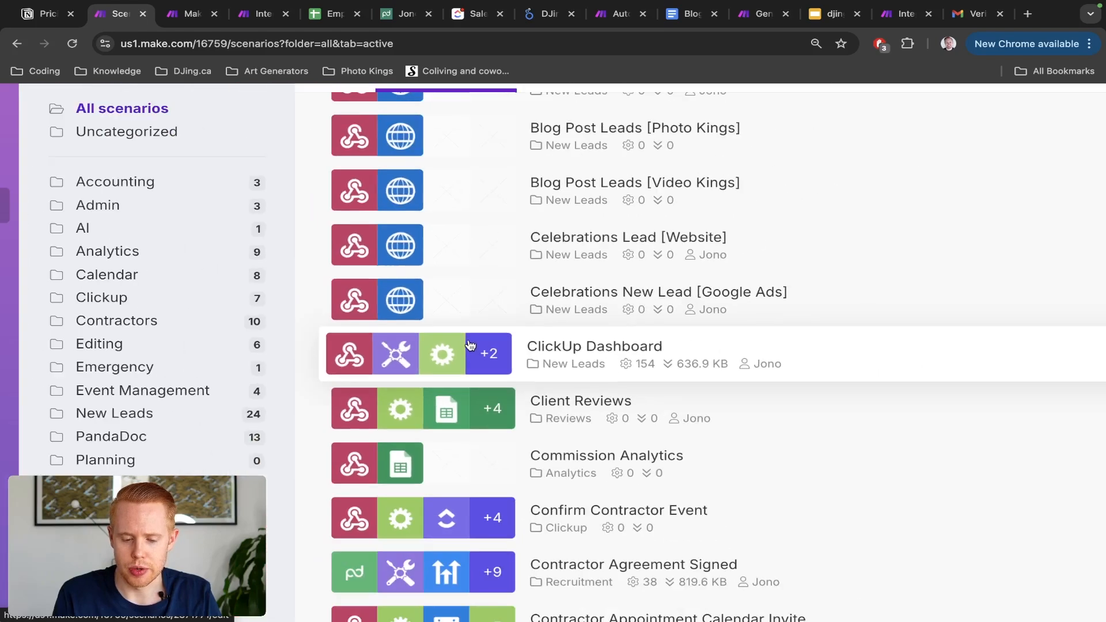
{"action": "scroll", "coordinate": [470, 345], "scroll_direction": "down", "scroll_amount": 3}
{"action": "scroll", "coordinate": [470, 345], "scroll_direction": "down", "scroll_amount": 5}
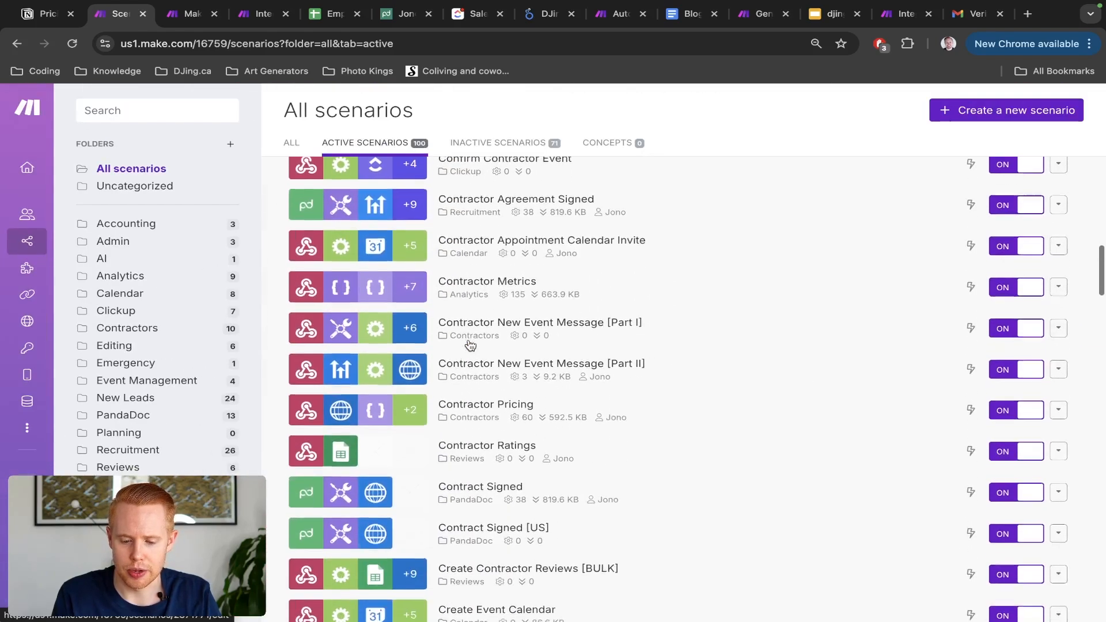
{"action": "scroll", "coordinate": [471, 345], "scroll_direction": "down", "scroll_amount": 4}
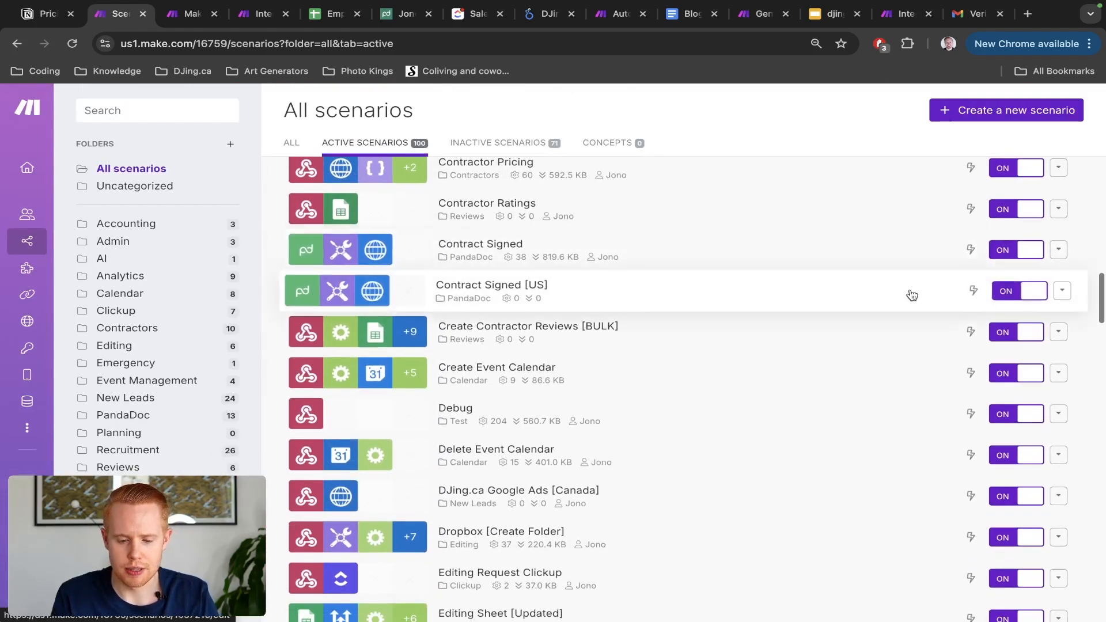
{"action": "mouse_move", "coordinate": [975, 255]}
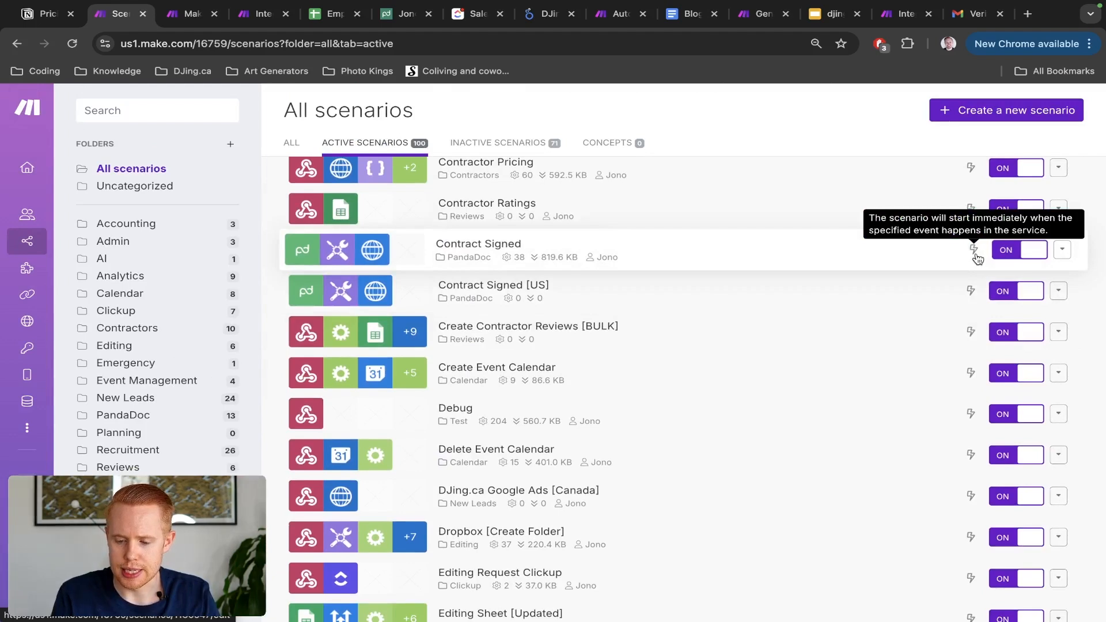
{"action": "scroll", "coordinate": [978, 259], "scroll_direction": "up", "scroll_amount": 5}
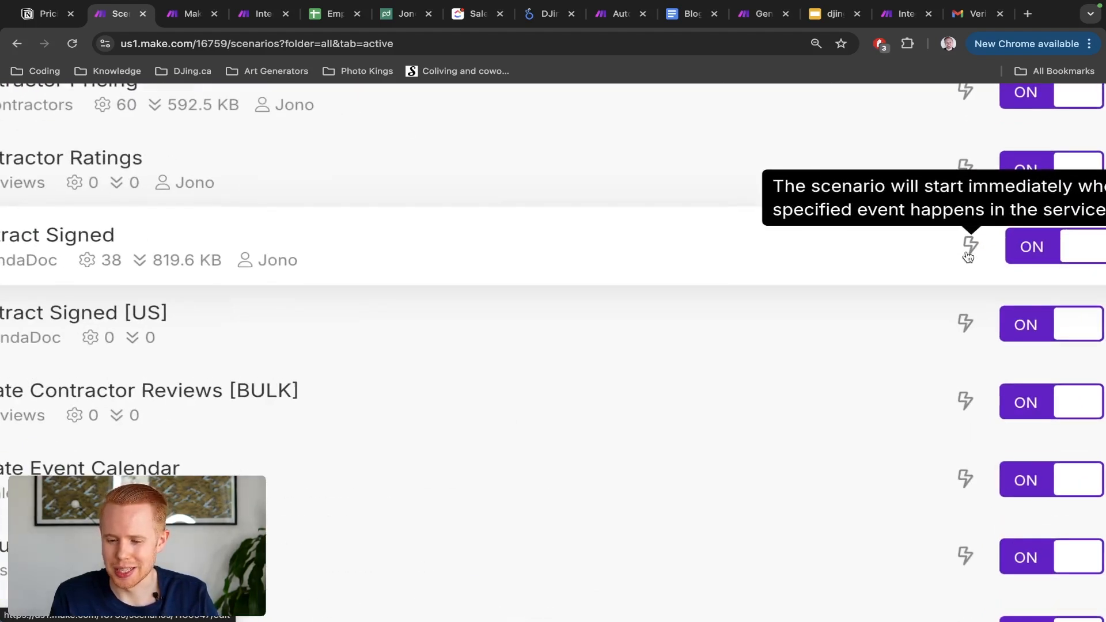
{"action": "scroll", "coordinate": [973, 253], "scroll_direction": "right", "scroll_amount": 3}
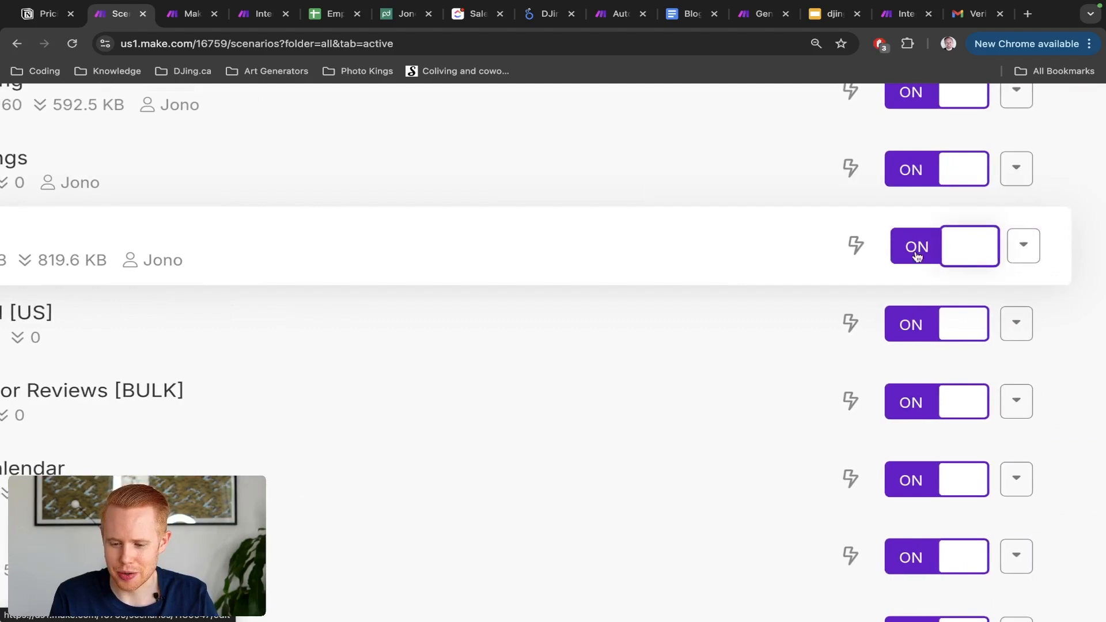
{"action": "scroll", "coordinate": [971, 245], "scroll_direction": "down", "scroll_amount": 5}
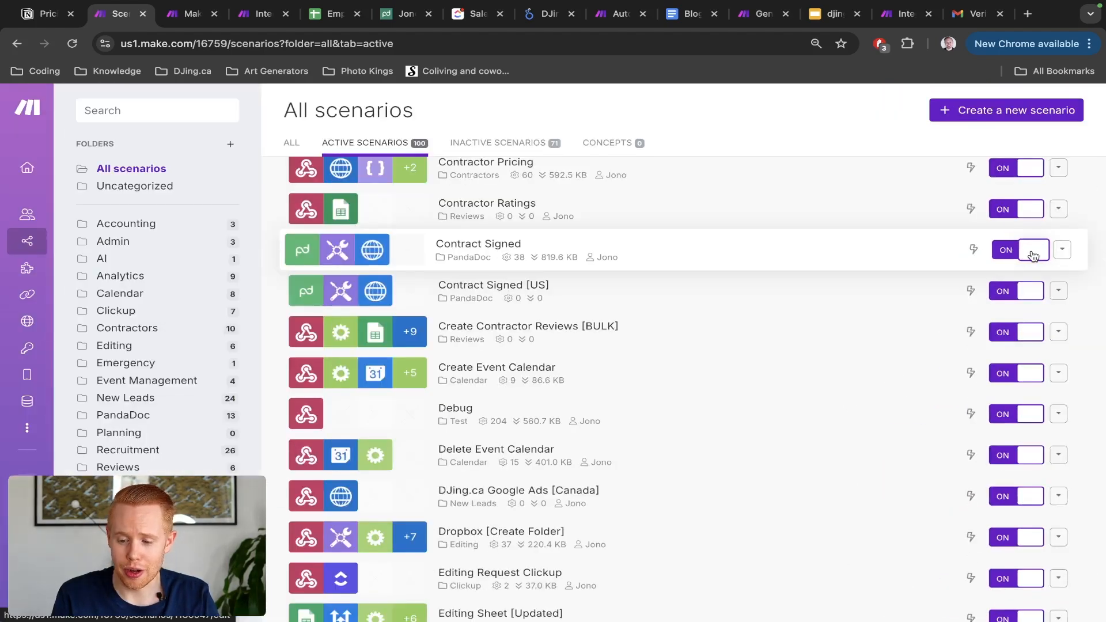
{"action": "left_click", "coordinate": [1061, 250]}
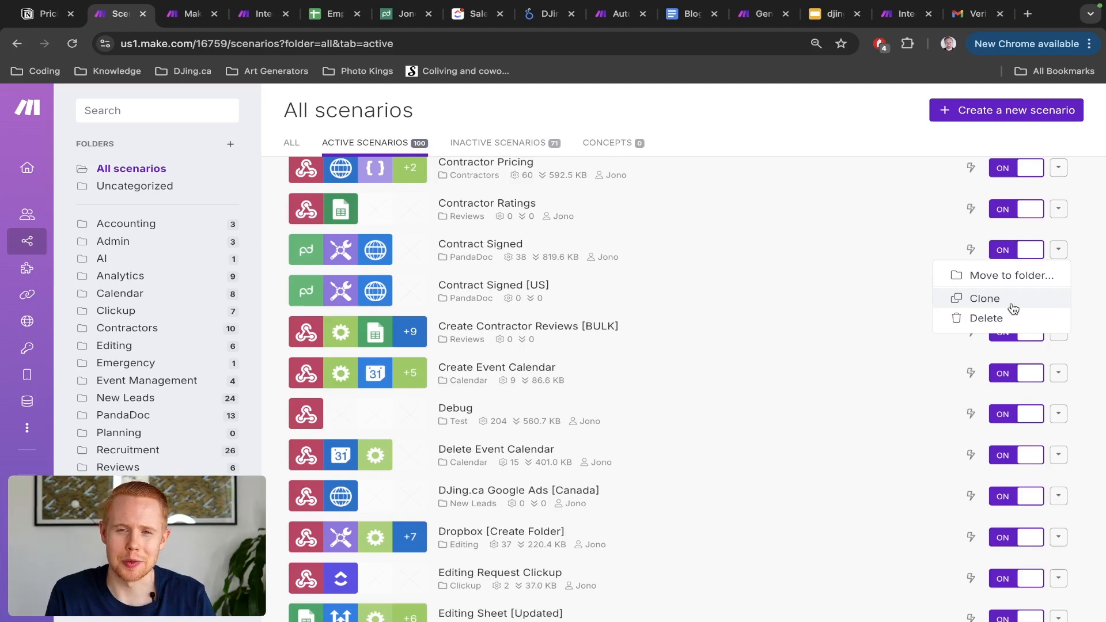
{"action": "left_click", "coordinate": [649, 100]}
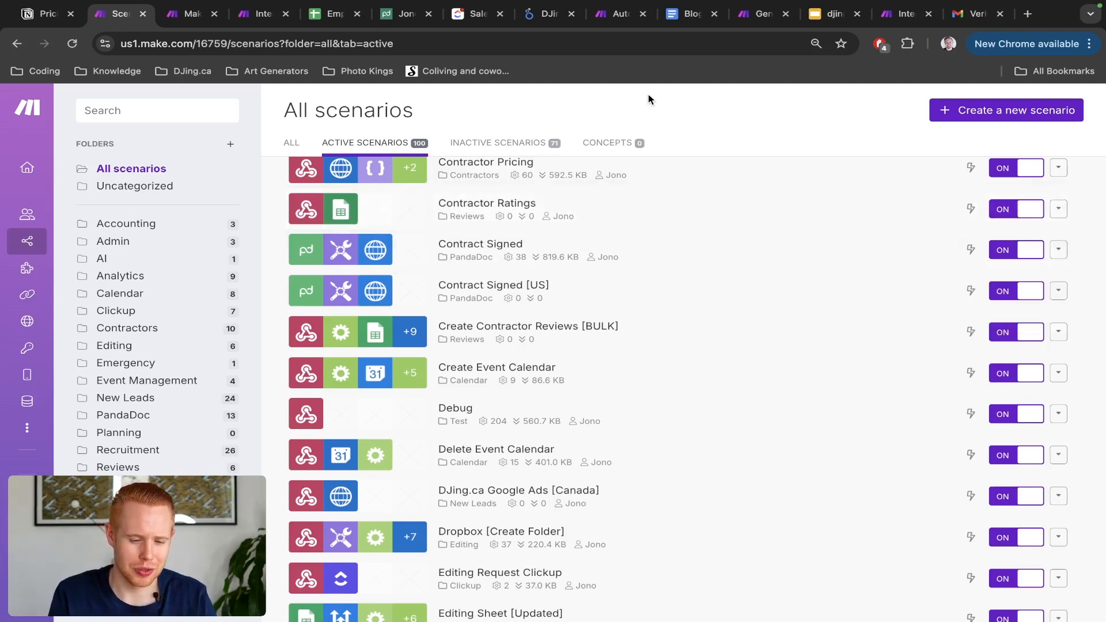
Step: Open the Templates page of public templates, e.g. Sync Facebook Lead Ads leads with Google Sheets
{"action": "left_click", "coordinate": [99, 273]}
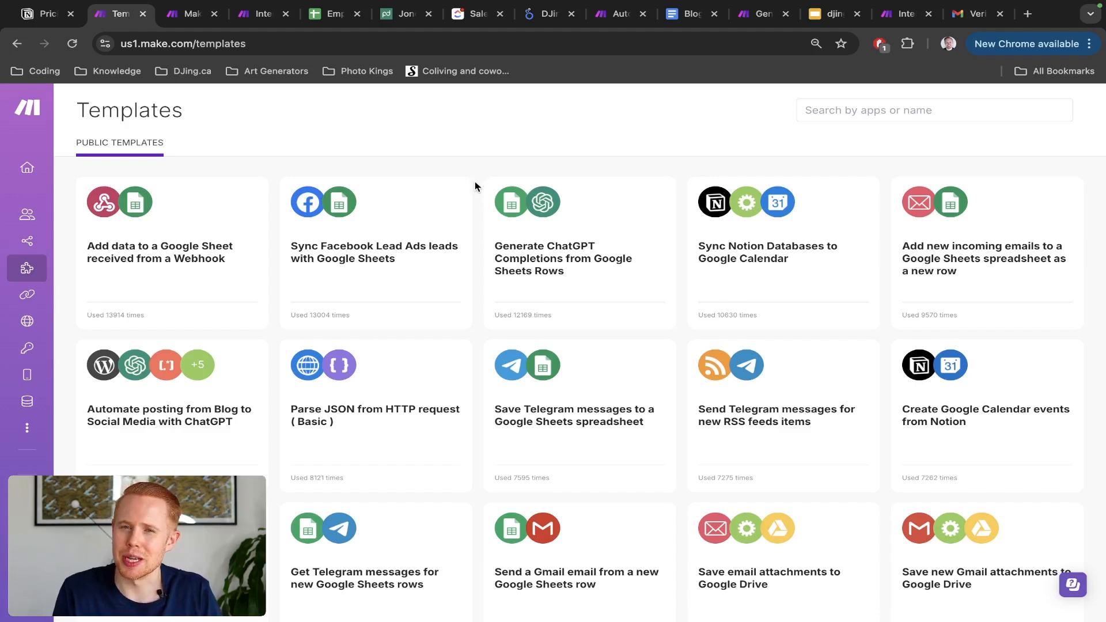
{"action": "mouse_move", "coordinate": [376, 188]}
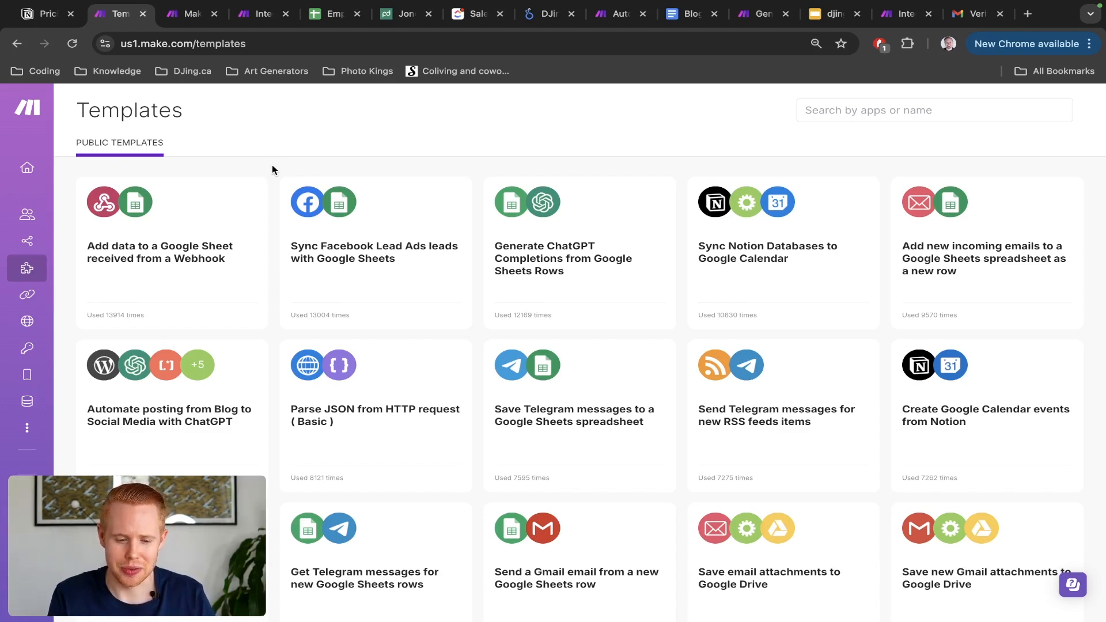
{"action": "mouse_move", "coordinate": [60, 280]}
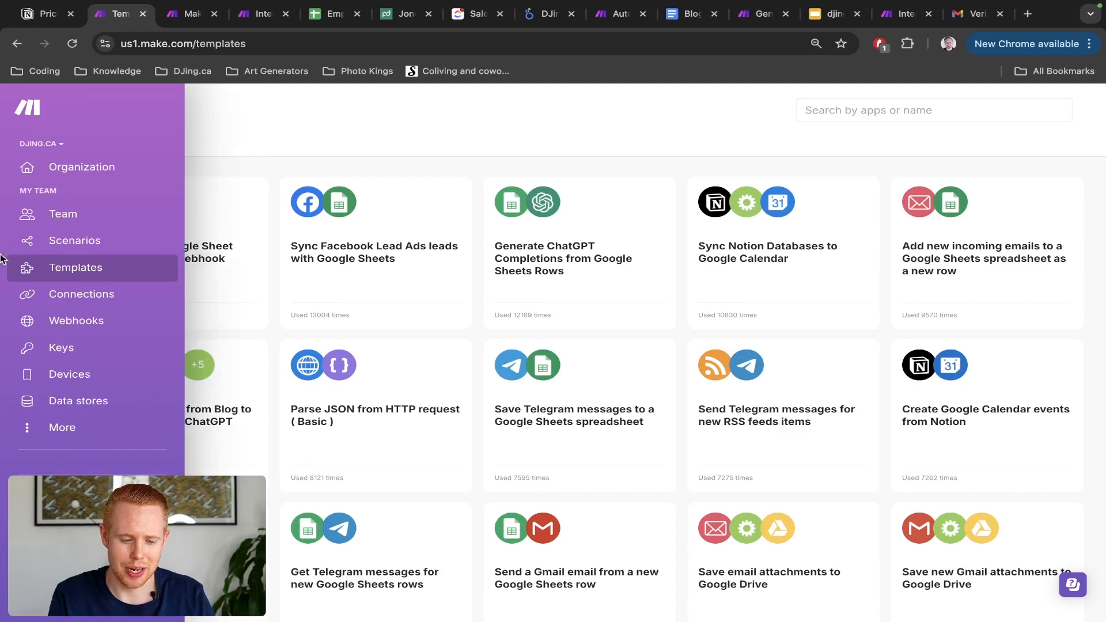
Step: Open the Connections page and scroll through the team's saved connections, starting with 1, 2, 3 [TEST]
{"action": "left_click", "coordinate": [66, 304]}
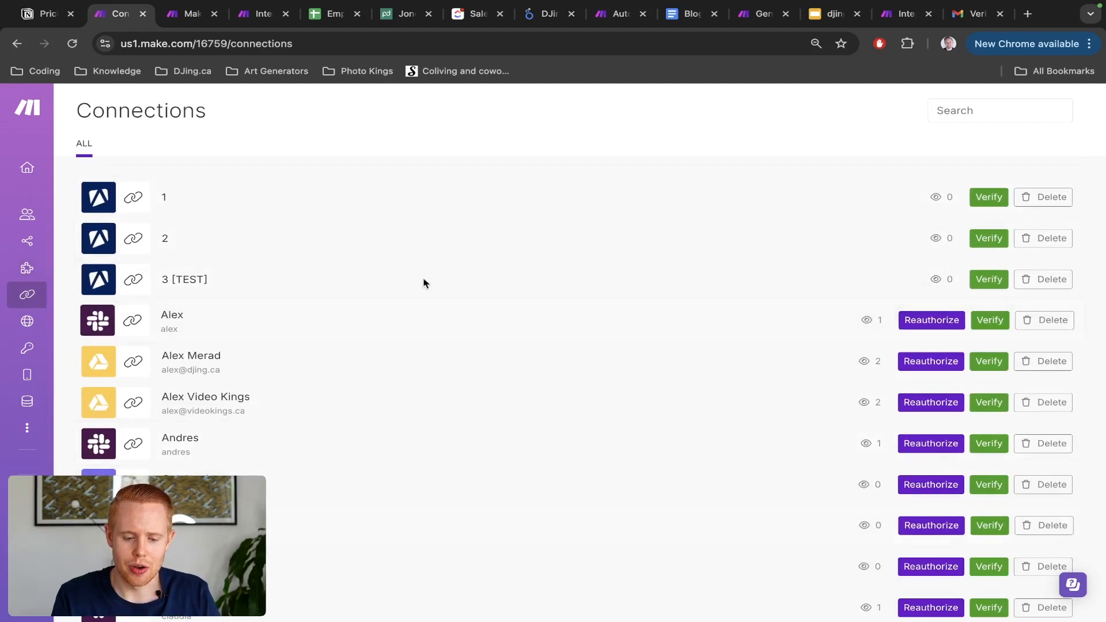
{"action": "scroll", "coordinate": [250, 453], "scroll_direction": "down", "scroll_amount": 1}
{"action": "scroll", "coordinate": [250, 453], "scroll_direction": "up", "scroll_amount": 1}
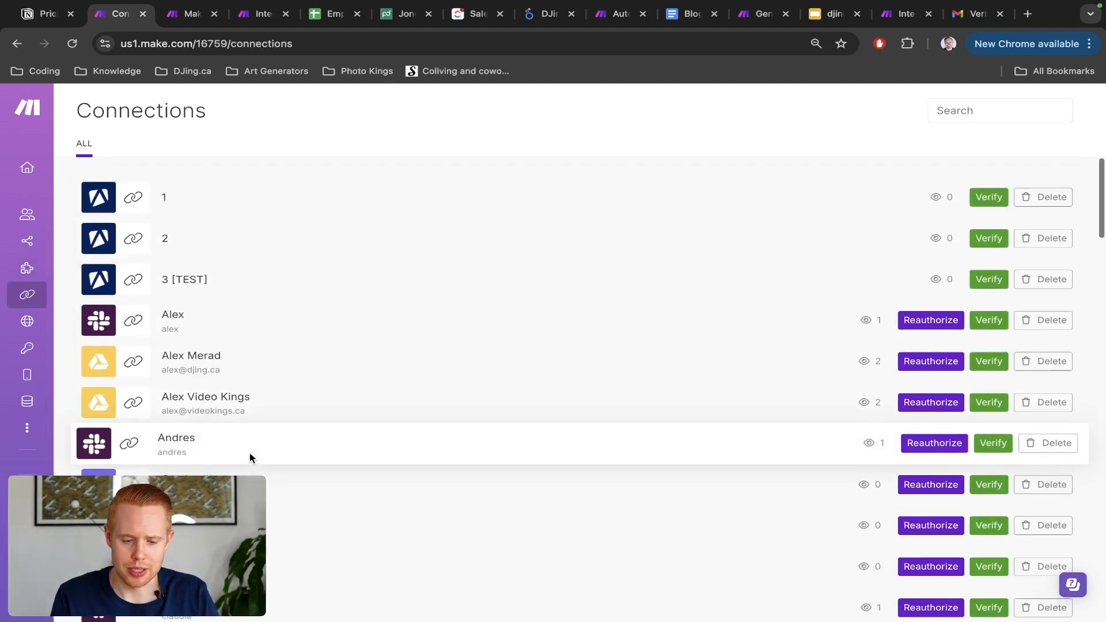
Step: Switch to the make.com integrations tab, scroll through it, then return to the Make homepage tab
{"action": "key", "text": "ctrl+Tab"}
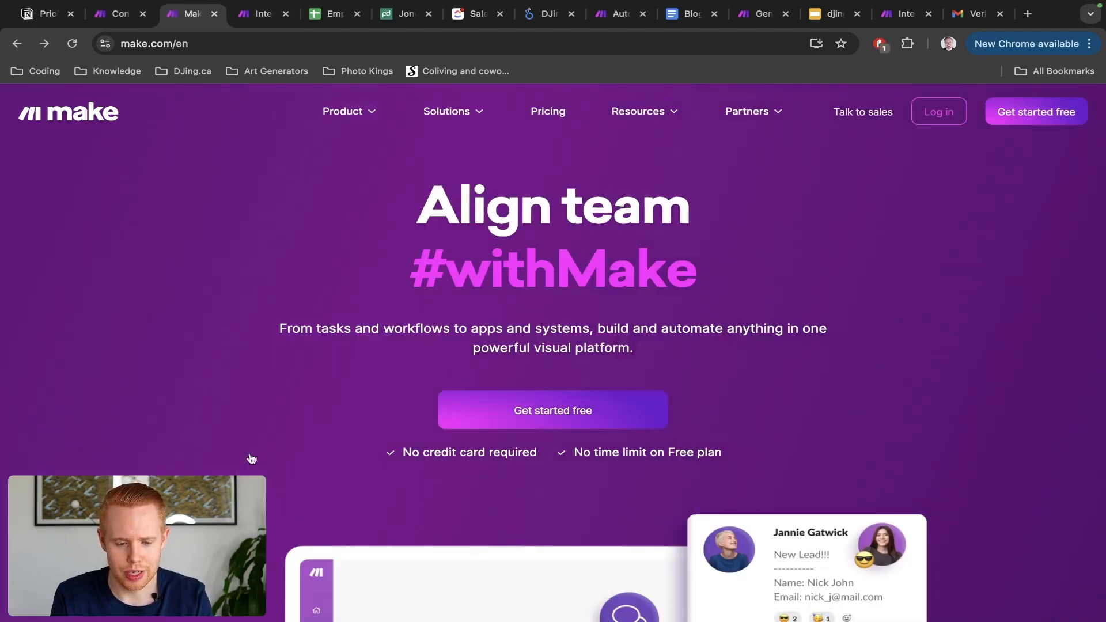
{"action": "key", "text": "ctrl+Tab"}
{"action": "scroll", "coordinate": [630, 445], "scroll_direction": "up", "scroll_amount": 1}
{"action": "scroll", "coordinate": [630, 445], "scroll_direction": "up", "scroll_amount": 10}
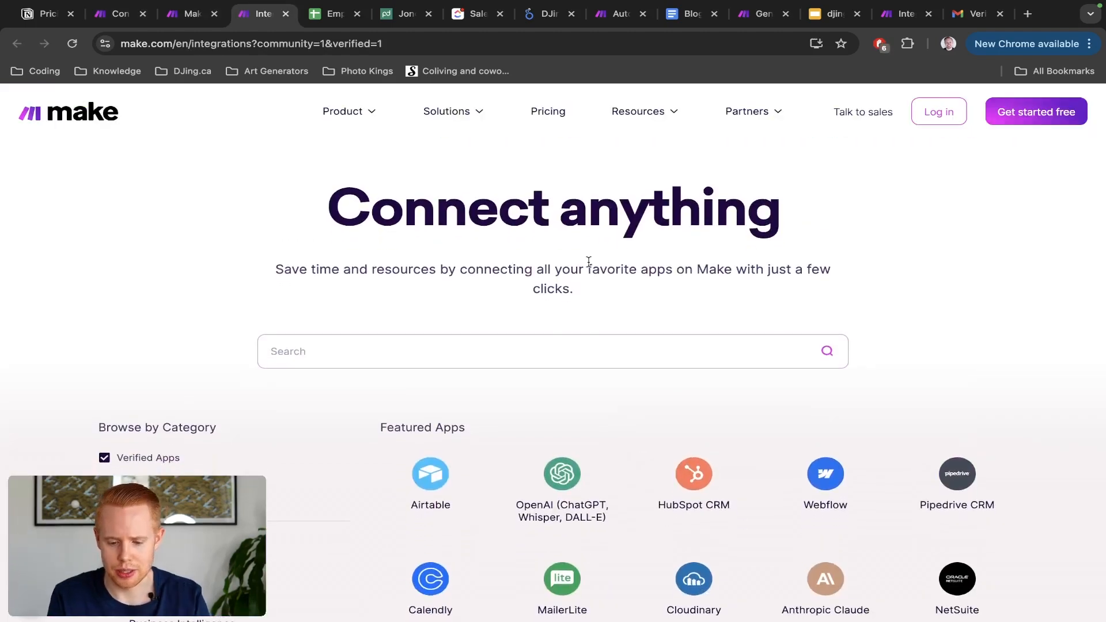
{"action": "scroll", "coordinate": [588, 262], "scroll_direction": "down", "scroll_amount": 5}
{"action": "scroll", "coordinate": [589, 266], "scroll_direction": "up", "scroll_amount": 1}
{"action": "scroll", "coordinate": [589, 265], "scroll_direction": "up", "scroll_amount": 2}
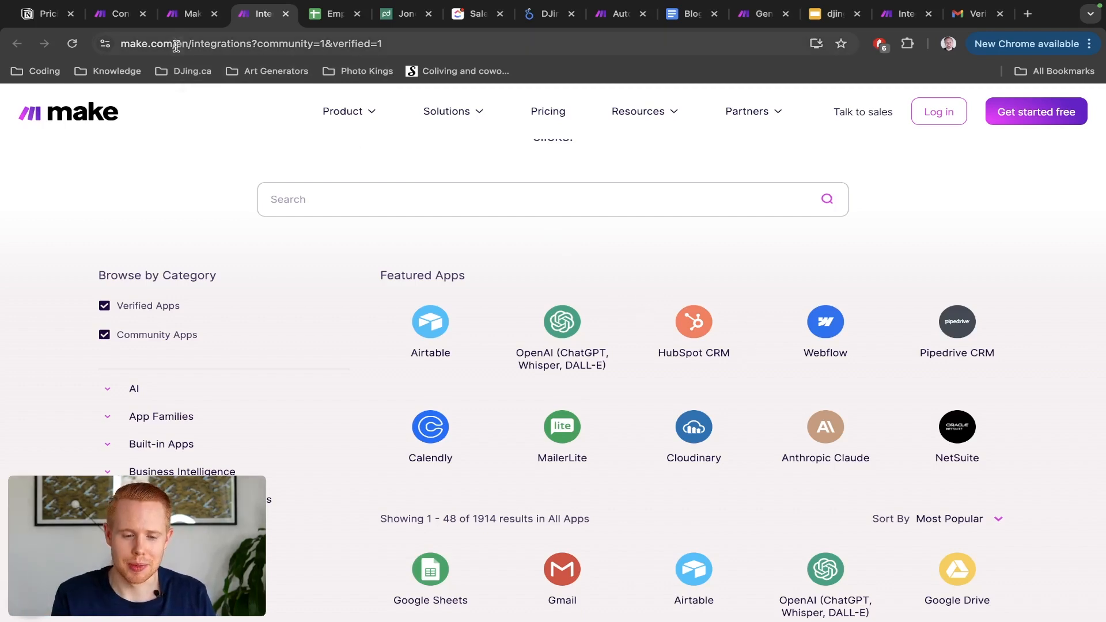
{"action": "left_click", "coordinate": [178, 15]}
Step: Back on the Connections list, scroll down to My Dropbox and verify that connection
{"action": "left_click", "coordinate": [102, 16]}
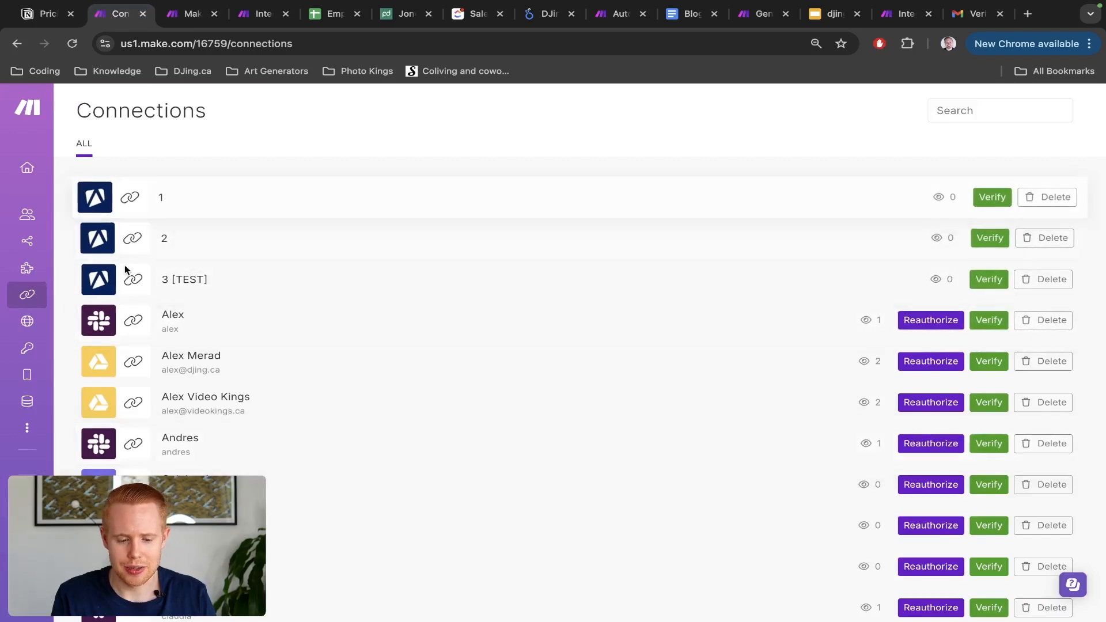
{"action": "scroll", "coordinate": [125, 265], "scroll_direction": "down", "scroll_amount": 2}
{"action": "scroll", "coordinate": [125, 269], "scroll_direction": "up", "scroll_amount": 2}
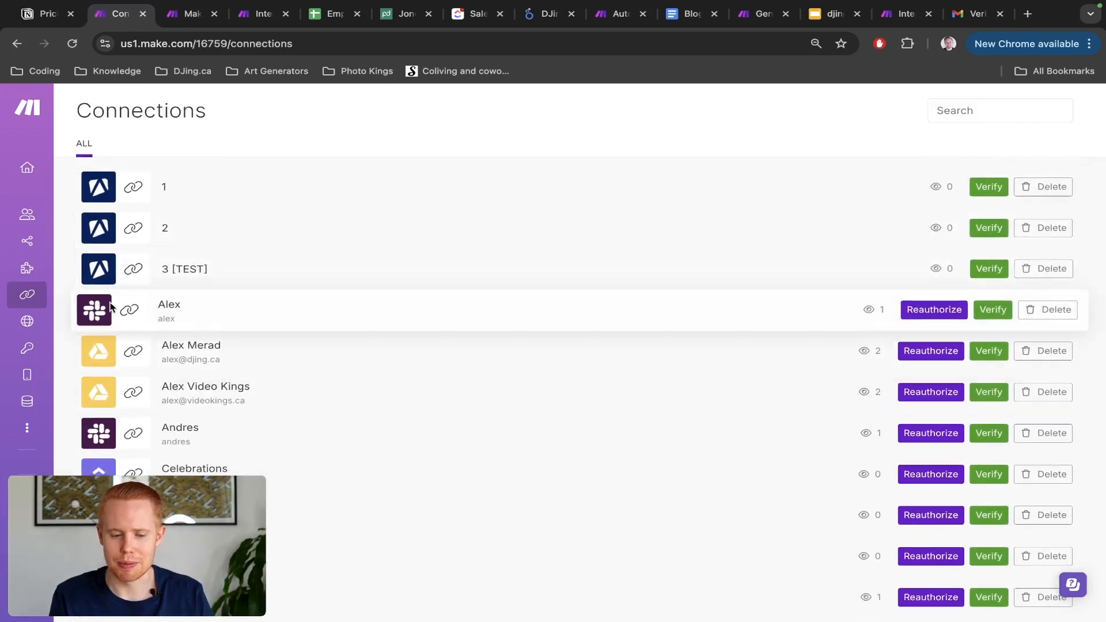
{"action": "scroll", "coordinate": [106, 368], "scroll_direction": "down", "scroll_amount": 2}
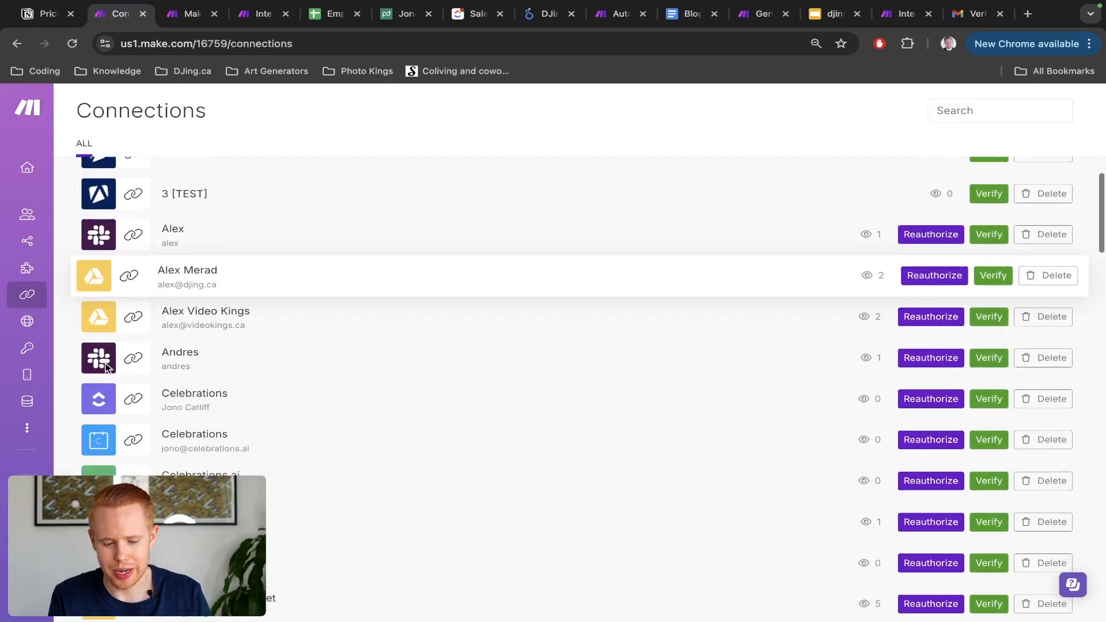
{"action": "scroll", "coordinate": [101, 393], "scroll_direction": "down", "scroll_amount": 5}
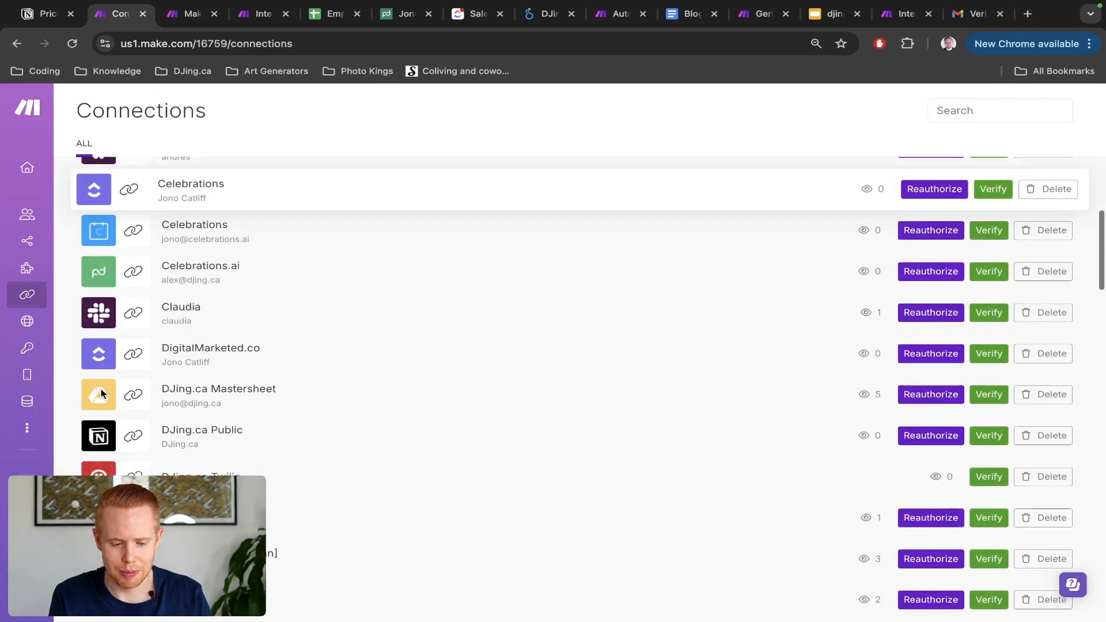
{"action": "scroll", "coordinate": [93, 351], "scroll_direction": "down", "scroll_amount": 2}
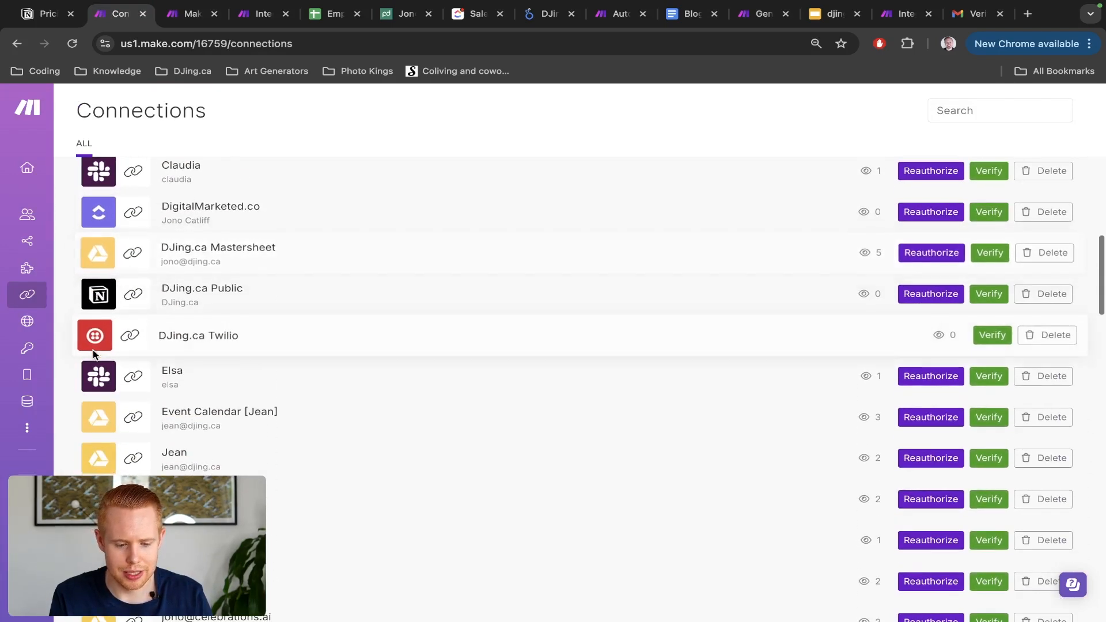
{"action": "scroll", "coordinate": [95, 349], "scroll_direction": "down", "scroll_amount": 12}
{"action": "scroll", "coordinate": [98, 348], "scroll_direction": "up", "scroll_amount": 2}
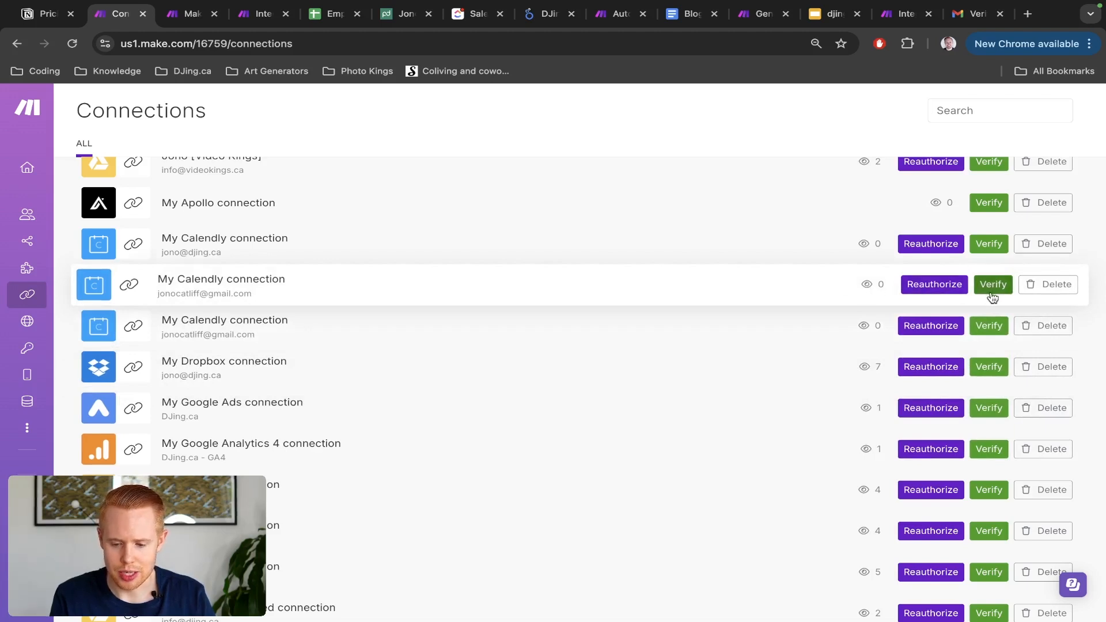
{"action": "left_click", "coordinate": [982, 369]}
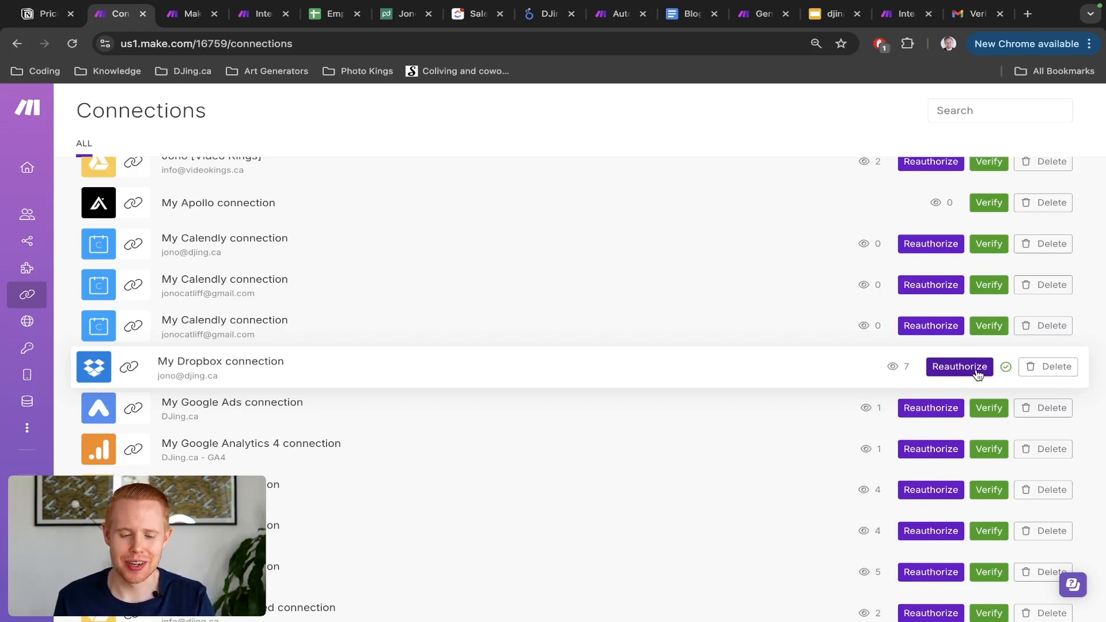
Step: Reauthorize the My Dropbox connection and scroll further down the connections list
{"action": "left_click", "coordinate": [951, 368]}
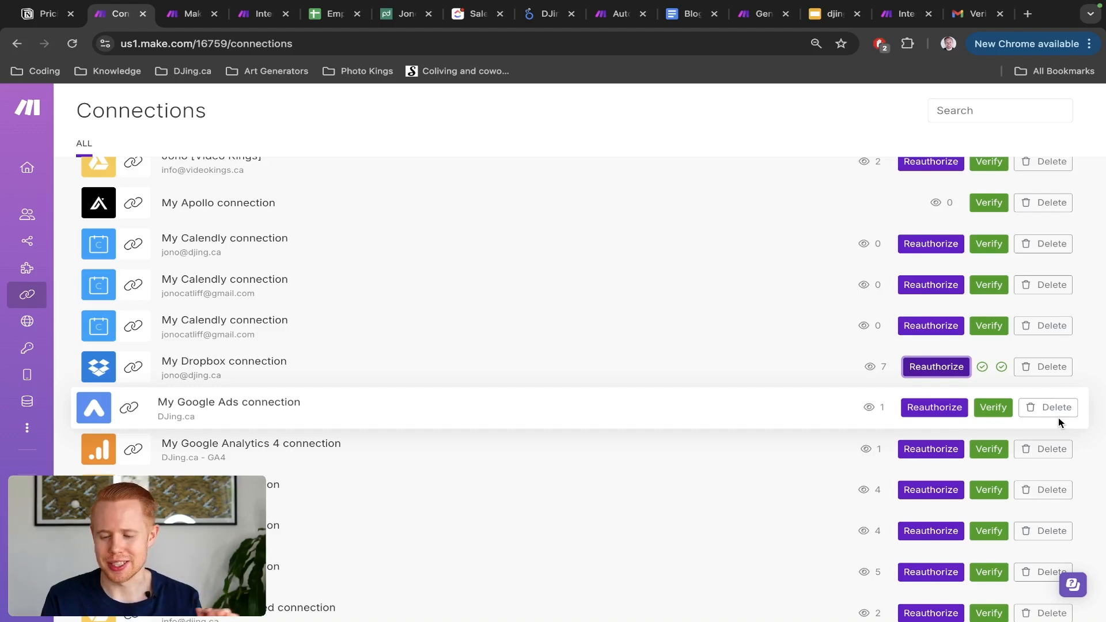
{"action": "scroll", "coordinate": [901, 432], "scroll_direction": "down", "scroll_amount": 8}
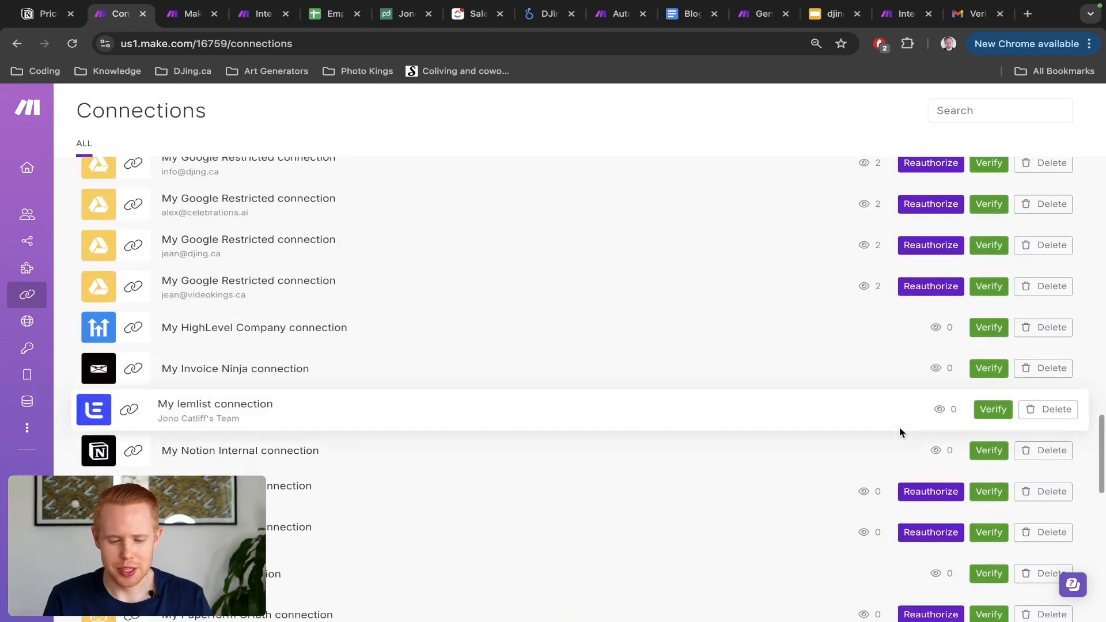
{"action": "mouse_move", "coordinate": [37, 304]}
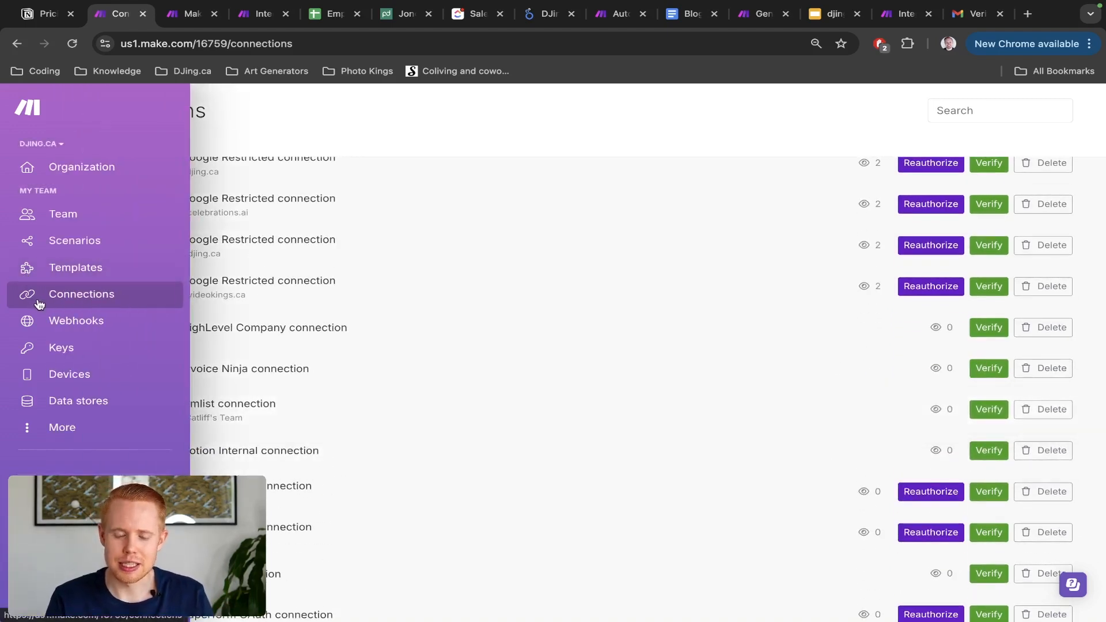
Step: Open the Webhooks page, scroll its hooks like activity-analytics, then switch to the integrations tab
{"action": "left_click", "coordinate": [64, 324]}
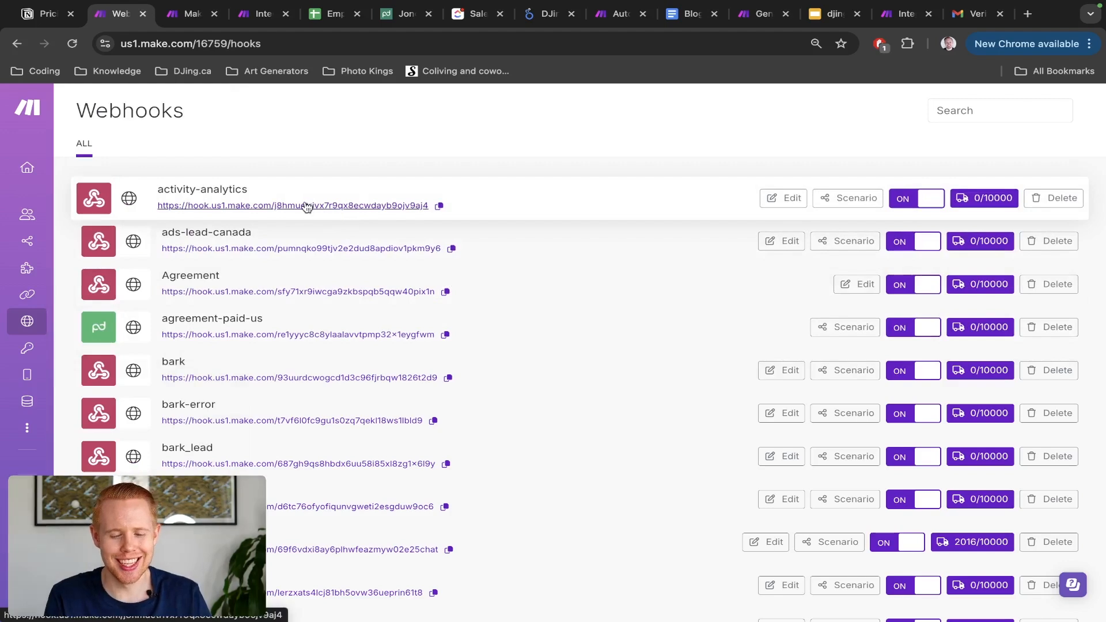
{"action": "scroll", "coordinate": [306, 207], "scroll_direction": "down", "scroll_amount": 2}
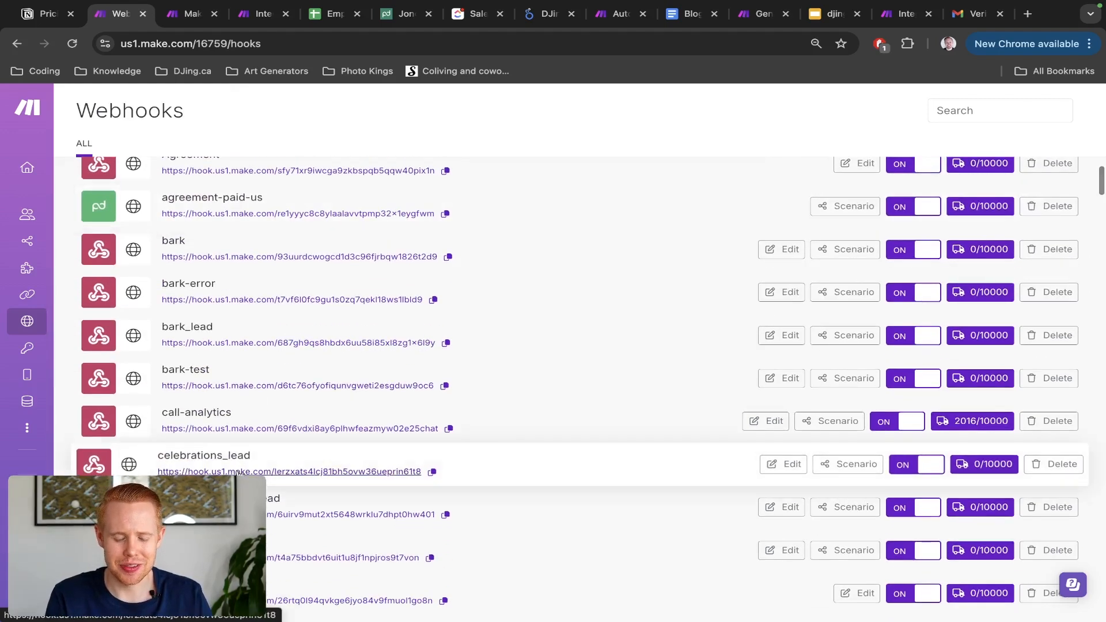
{"action": "scroll", "coordinate": [238, 472], "scroll_direction": "up", "scroll_amount": 2}
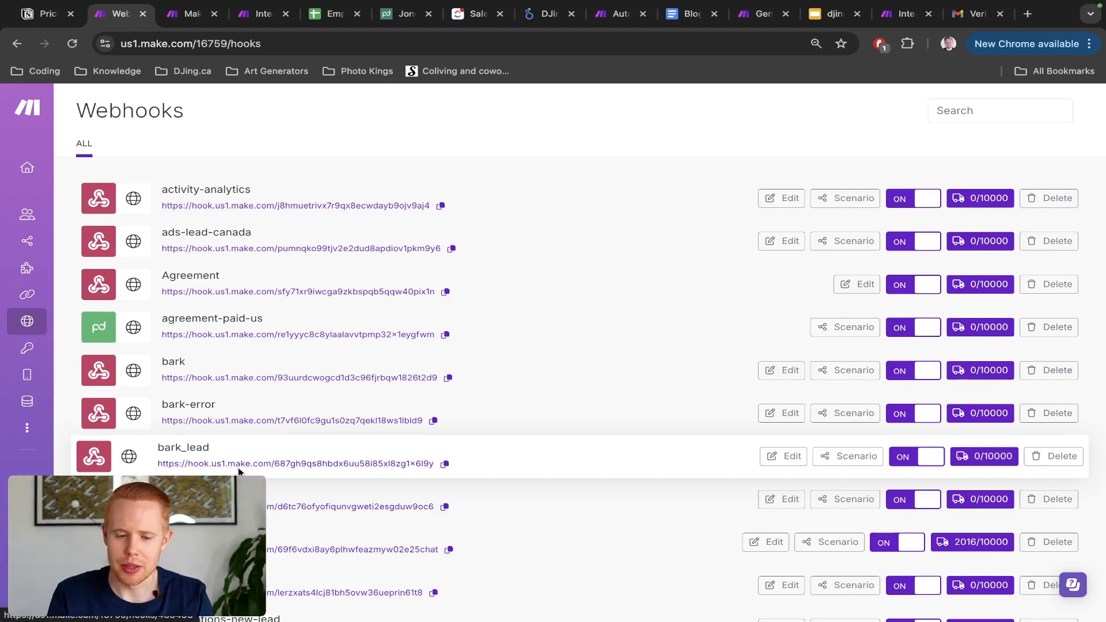
{"action": "key", "text": "ctrl+Tab"}
{"action": "key", "text": "ctrl+Tab"}
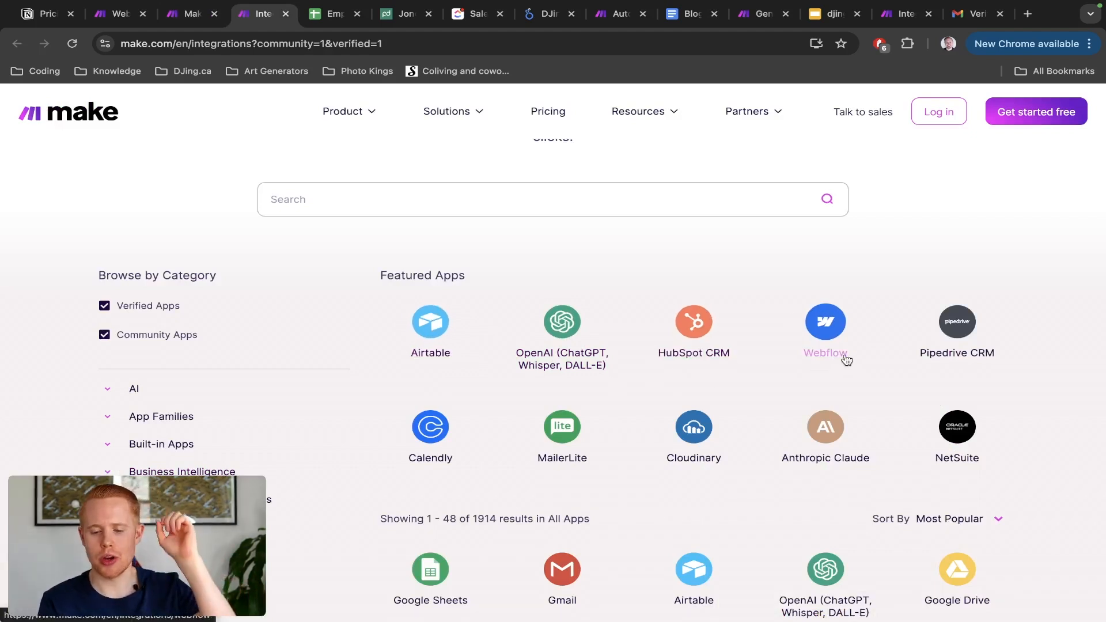
{"action": "scroll", "coordinate": [950, 348], "scroll_direction": "down", "scroll_amount": 6}
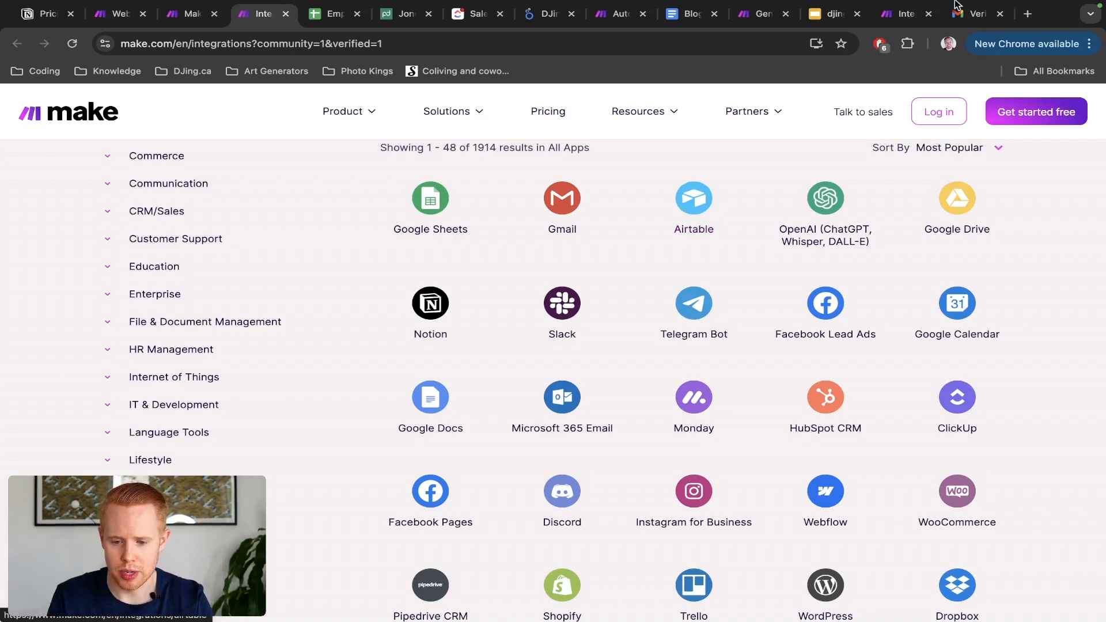
Step: Close the Import Blueprint dialog on the Google Forms scenario, then scroll down the Webhooks list
{"action": "left_click", "coordinate": [899, 15]}
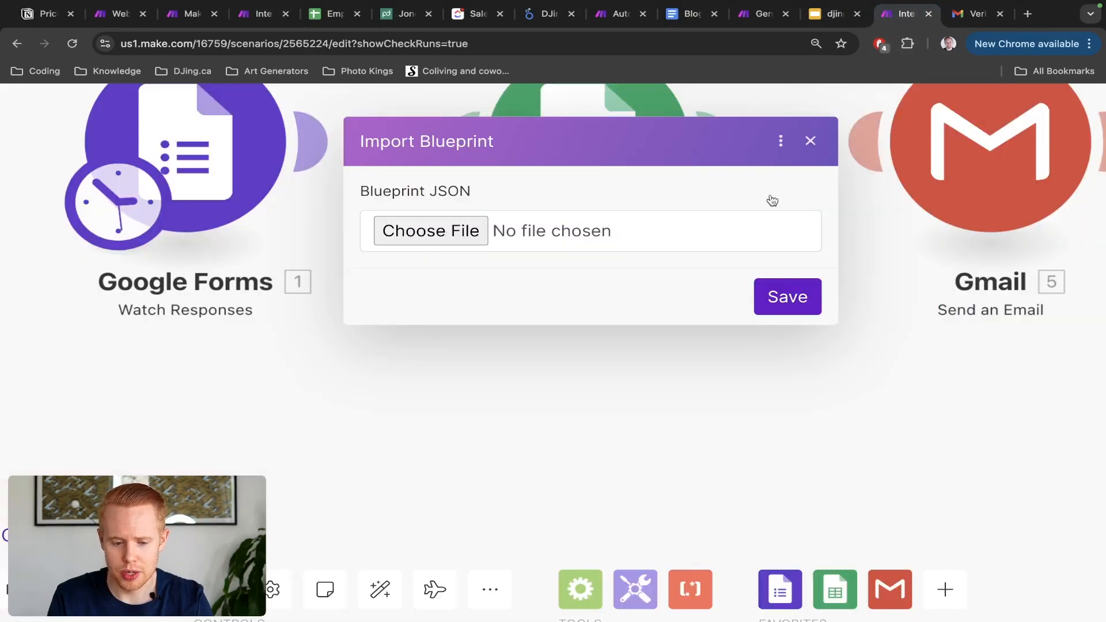
{"action": "left_click", "coordinate": [811, 141]}
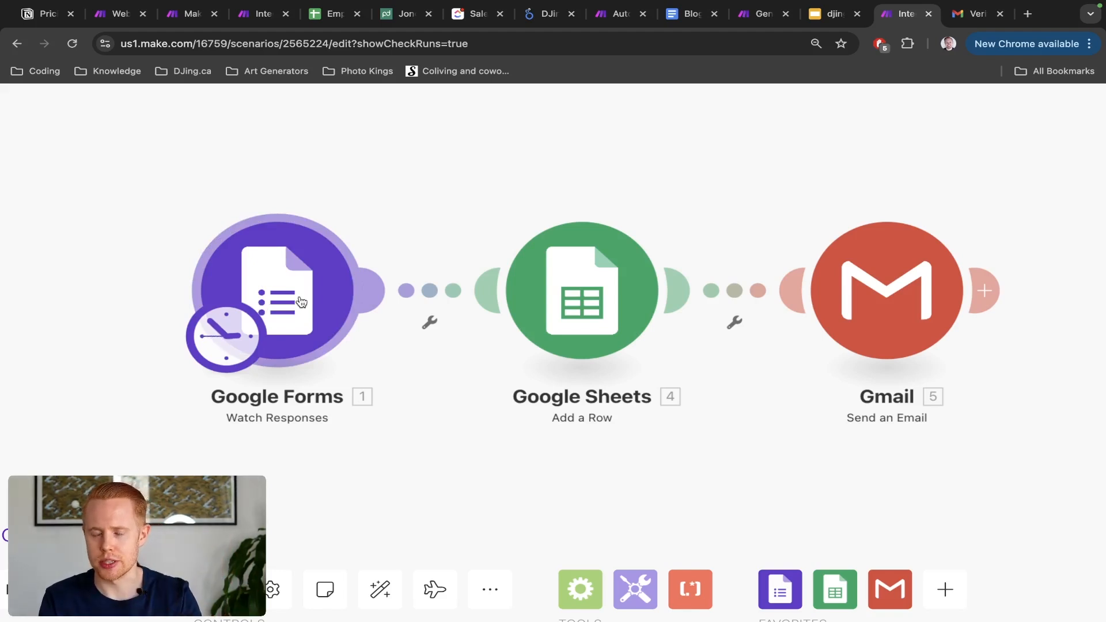
{"action": "left_click", "coordinate": [110, 18]}
{"action": "scroll", "coordinate": [198, 358], "scroll_direction": "down", "scroll_amount": 1}
{"action": "scroll", "coordinate": [198, 358], "scroll_direction": "down", "scroll_amount": 1}
{"action": "scroll", "coordinate": [197, 357], "scroll_direction": "down", "scroll_amount": 1}
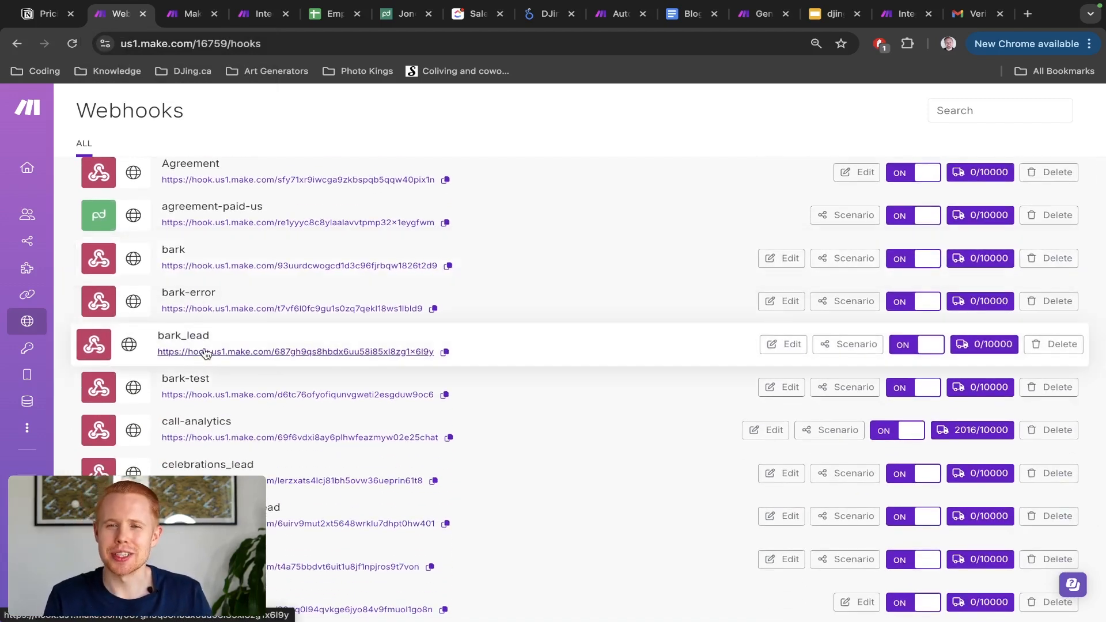
{"action": "middle_click", "coordinate": [841, 305]}
{"action": "key", "text": "ctrl+Tab"}
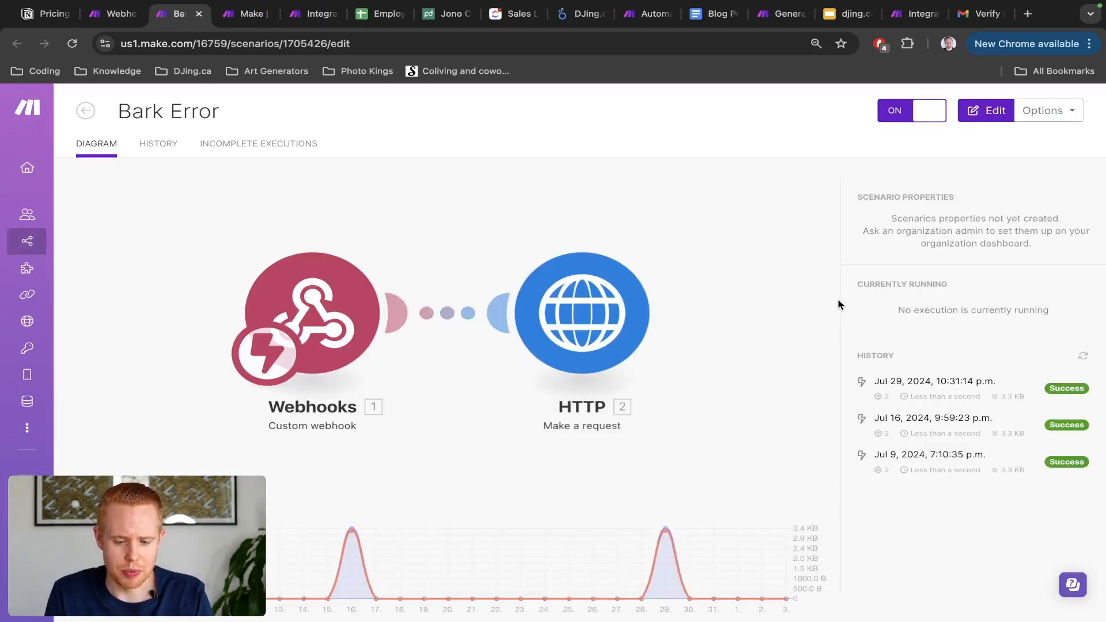
{"action": "key", "text": "ctrl+w"}
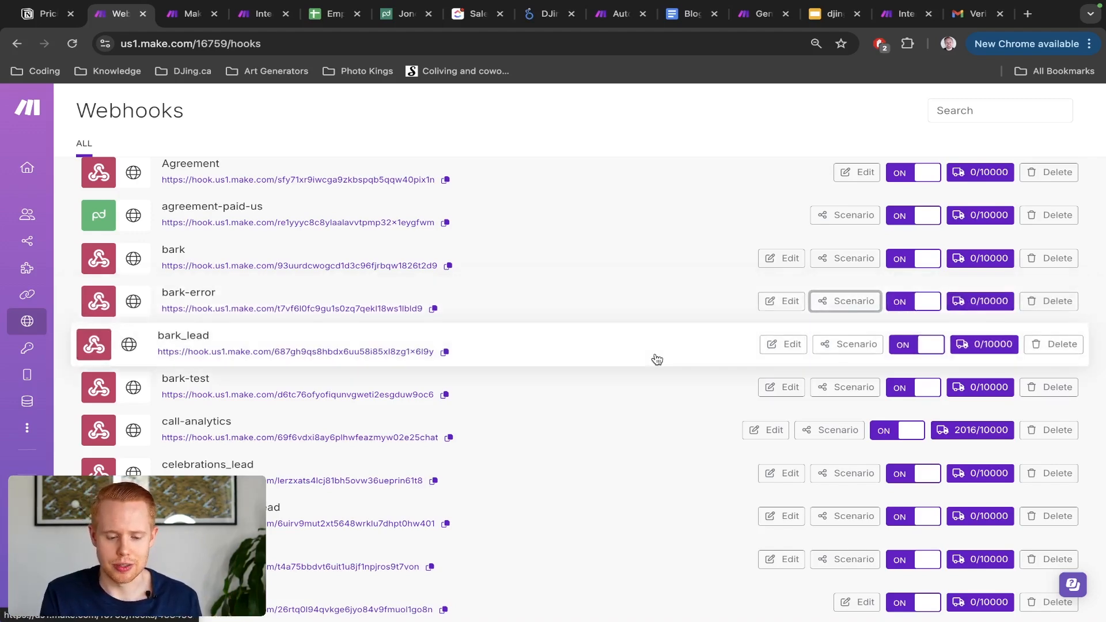
{"action": "scroll", "coordinate": [645, 360], "scroll_direction": "down", "scroll_amount": 5}
{"action": "scroll", "coordinate": [645, 360], "scroll_direction": "down", "scroll_amount": 3}
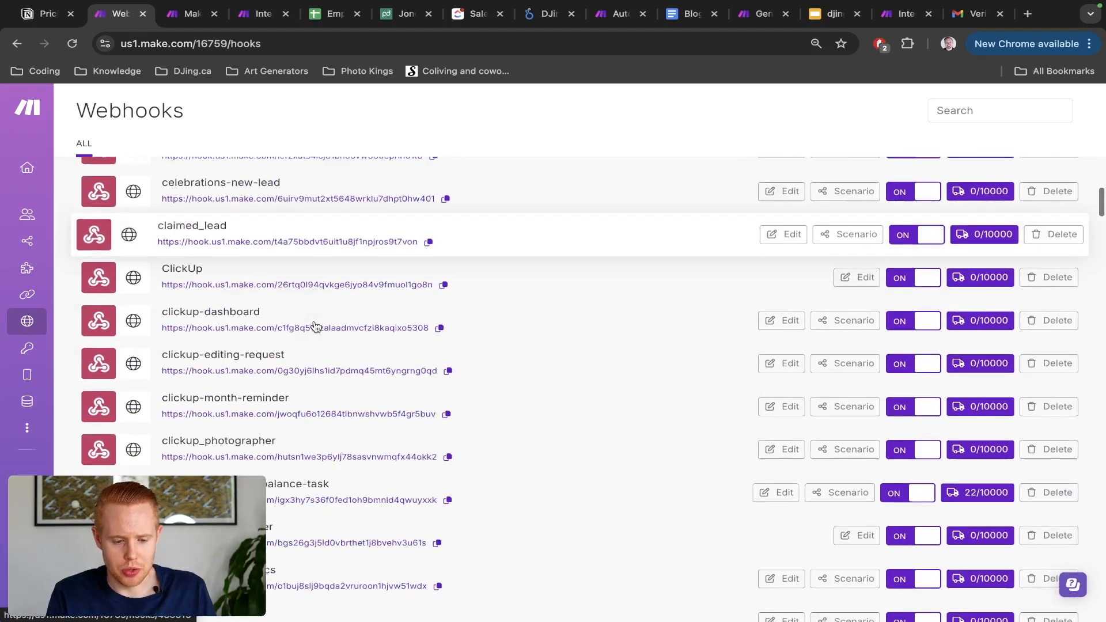
Step: Open the Keys page showing two My HTTP Basic Auth keys and a Bark key
{"action": "left_click", "coordinate": [26, 349]}
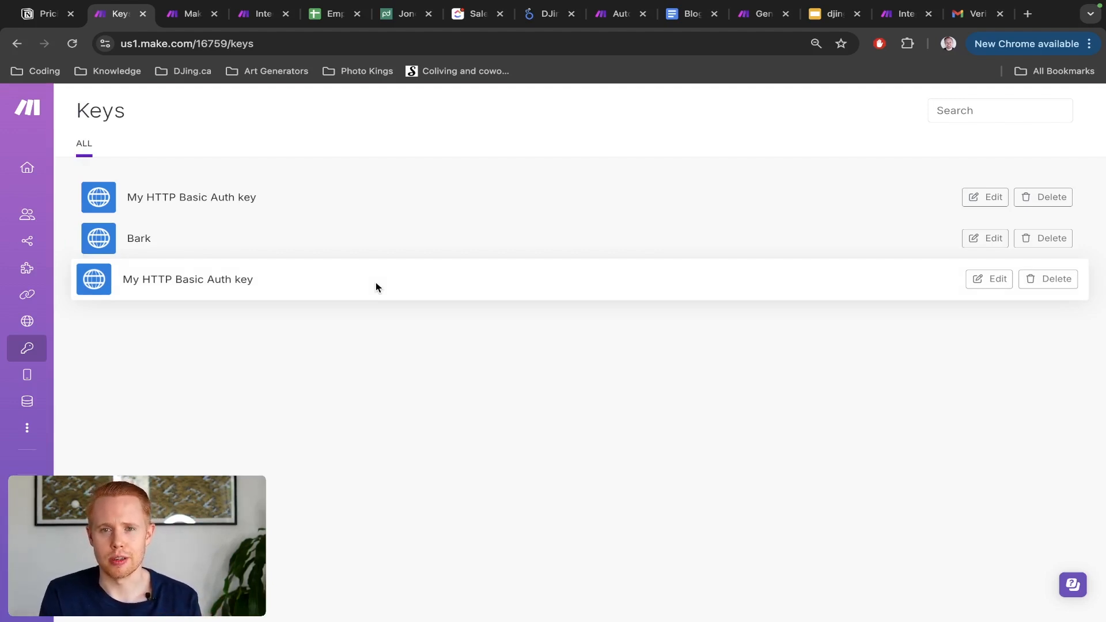
{"action": "mouse_move", "coordinate": [58, 352]}
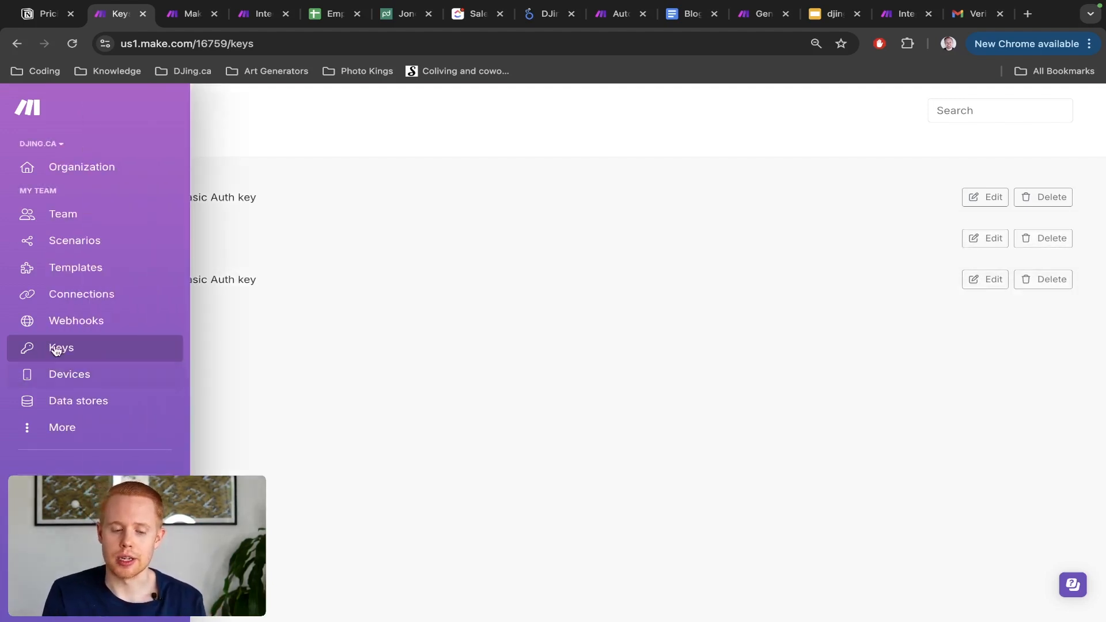
Step: Visit the Devices and Data stores pages, then switch to the Employee Recruitment spreadsheet
{"action": "left_click", "coordinate": [53, 376]}
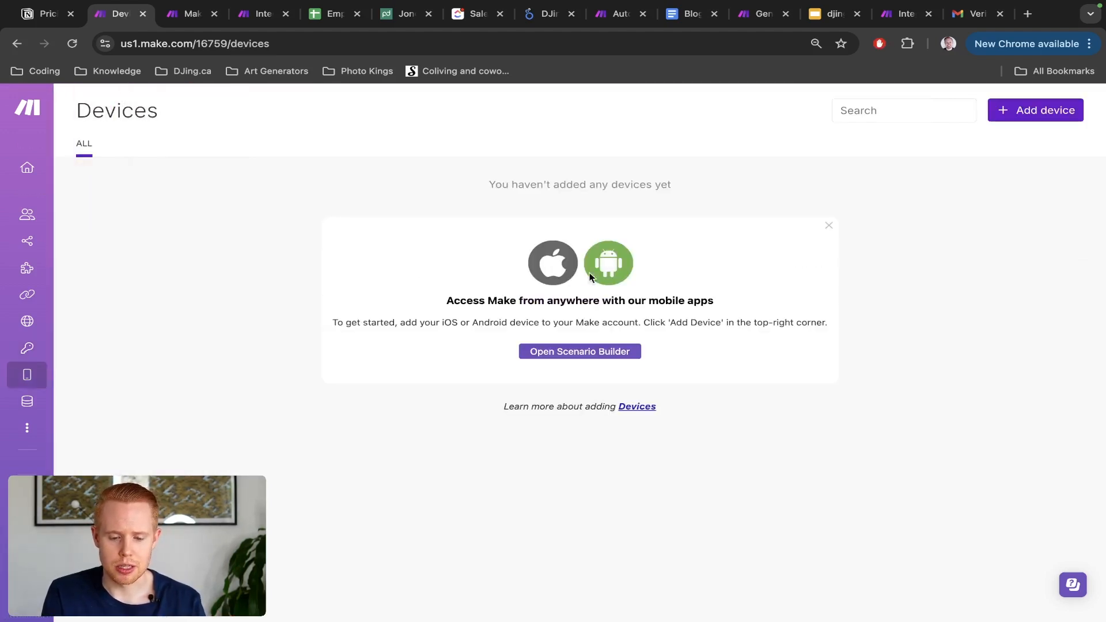
{"action": "mouse_move", "coordinate": [47, 405]}
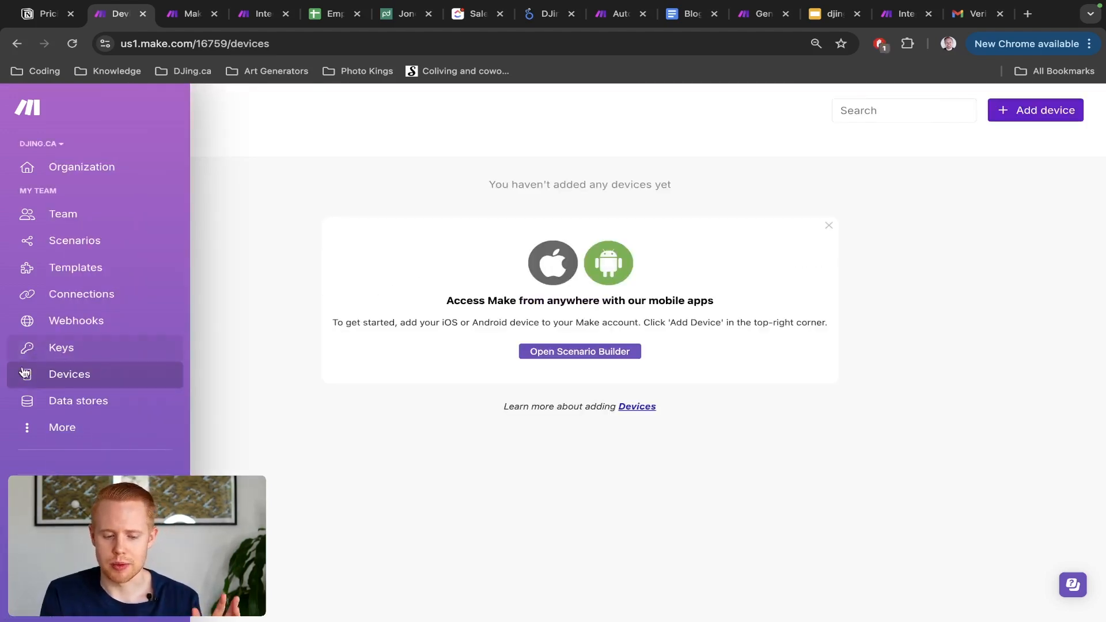
{"action": "left_click", "coordinate": [50, 403]}
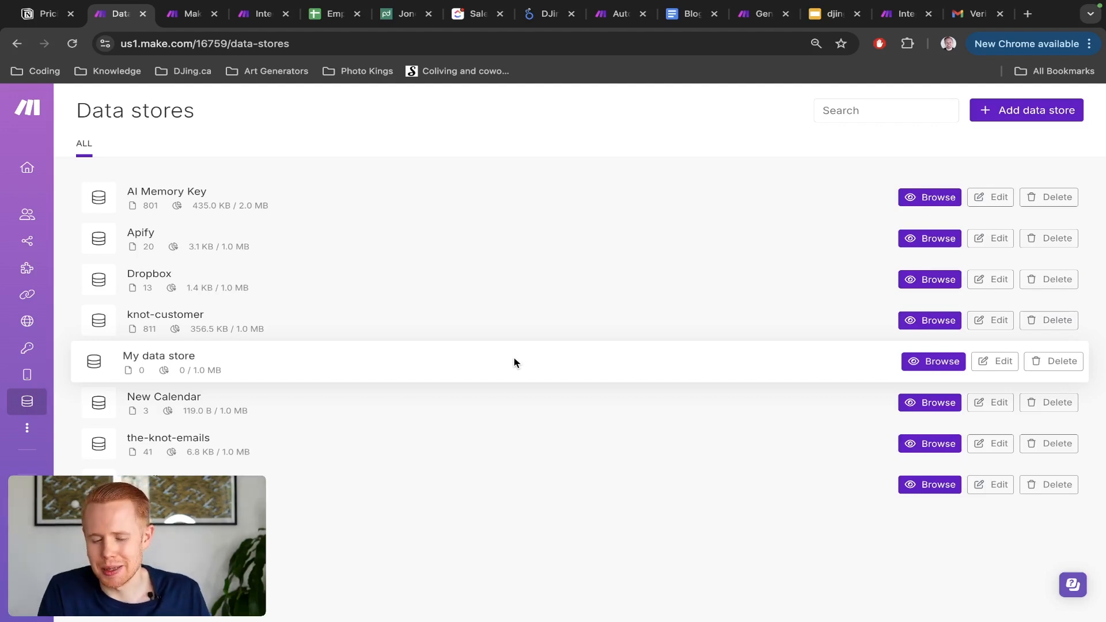
{"action": "left_click", "coordinate": [326, 16]}
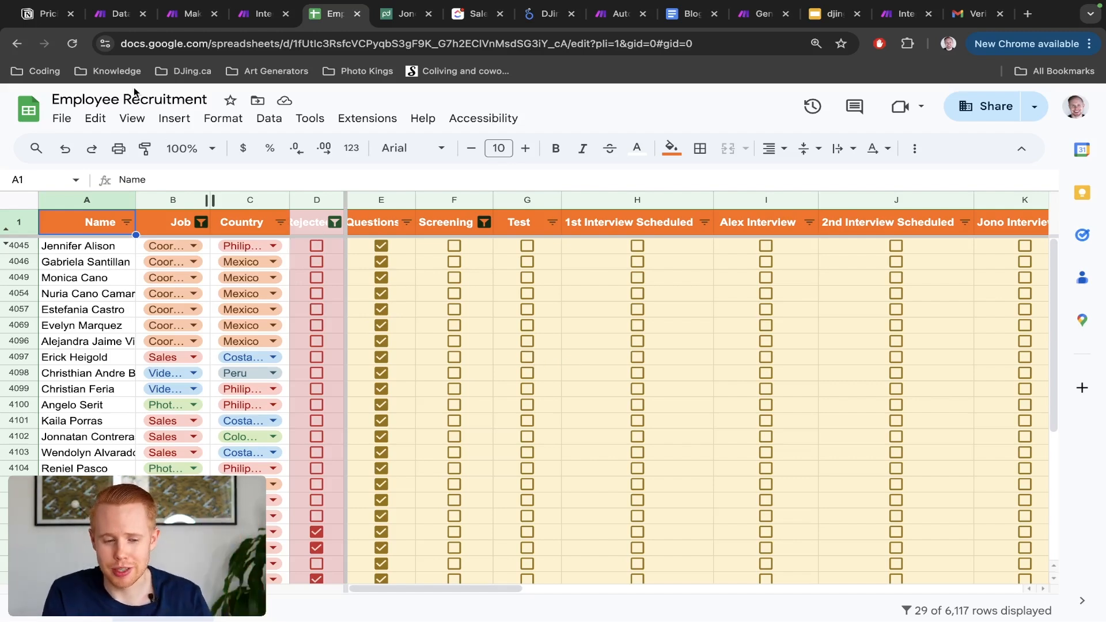
Step: Switch back to Make's Data stores page listing AI Memory Key and Dropbox stores
{"action": "left_click", "coordinate": [115, 14]}
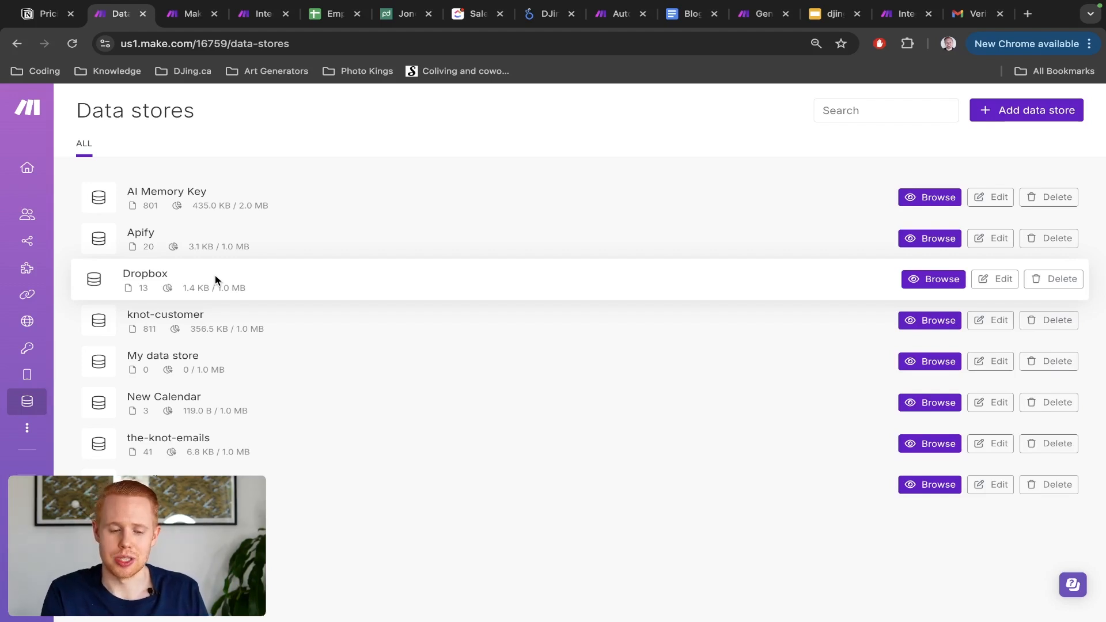
Step: Go to Data structures from the More menu to list apify, Contractor Call and memory-key
{"action": "left_click", "coordinate": [49, 428]}
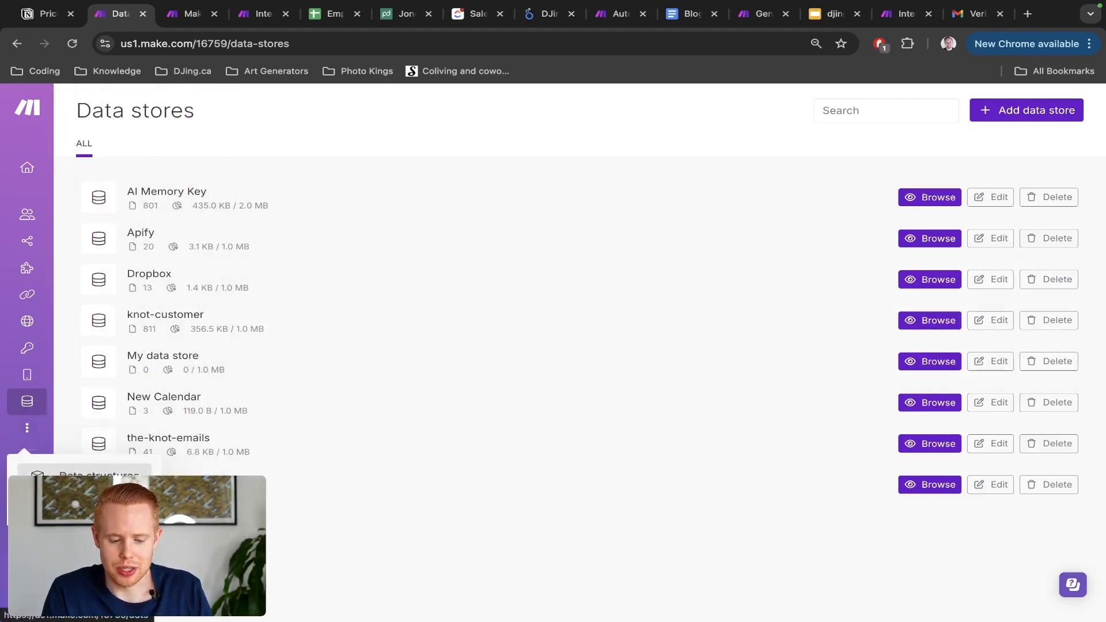
{"action": "left_click", "coordinate": [92, 476]}
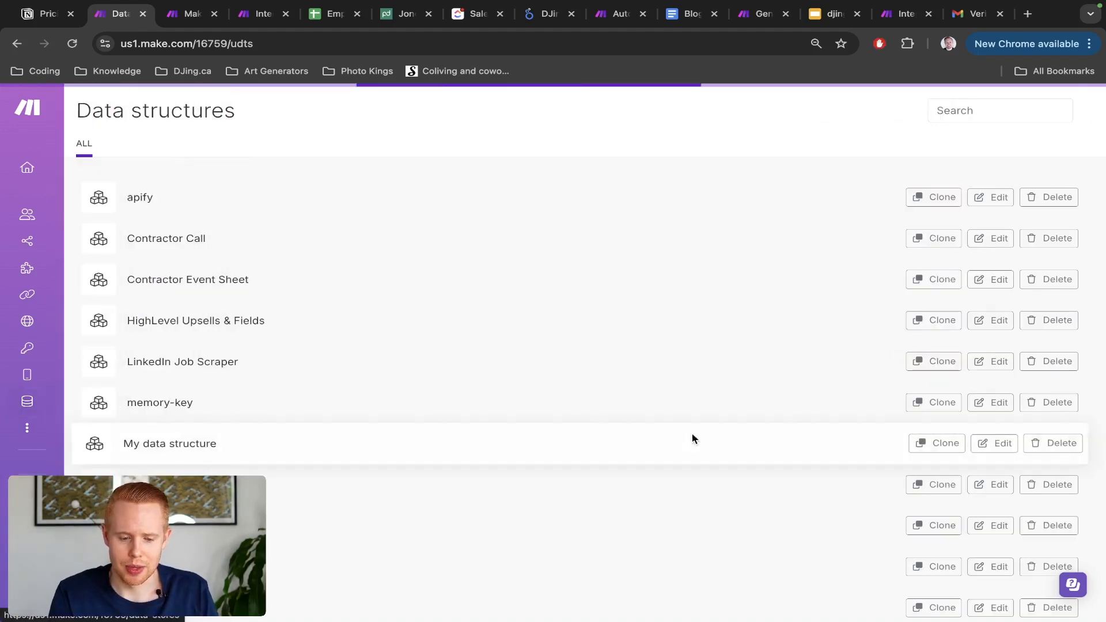
{"action": "scroll", "coordinate": [659, 301], "scroll_direction": "down", "scroll_amount": 5}
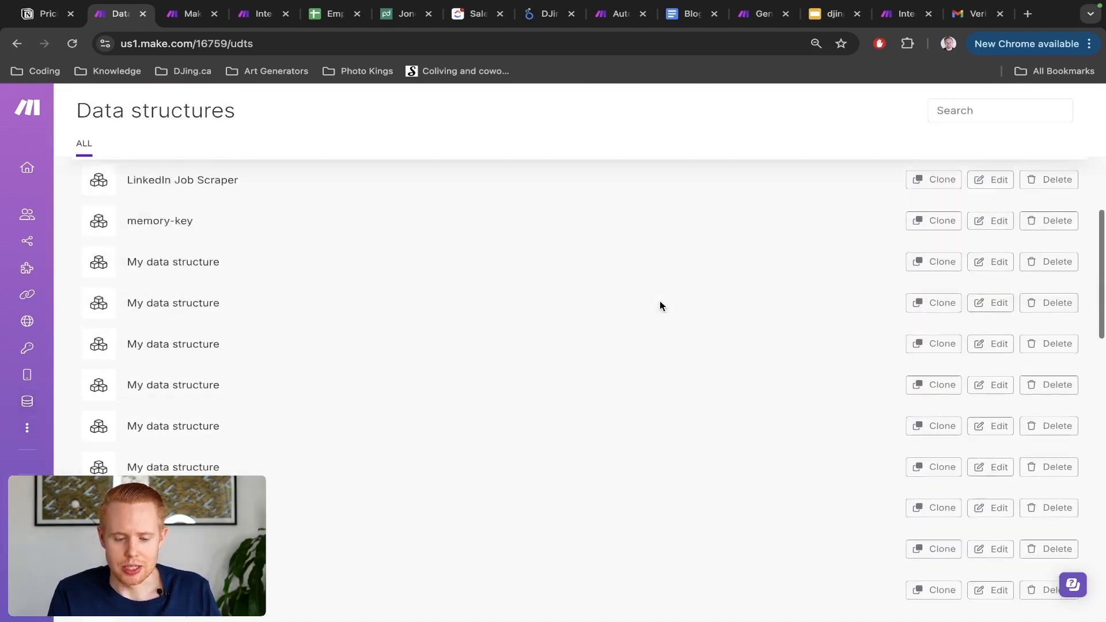
{"action": "scroll", "coordinate": [659, 301], "scroll_direction": "up", "scroll_amount": 5}
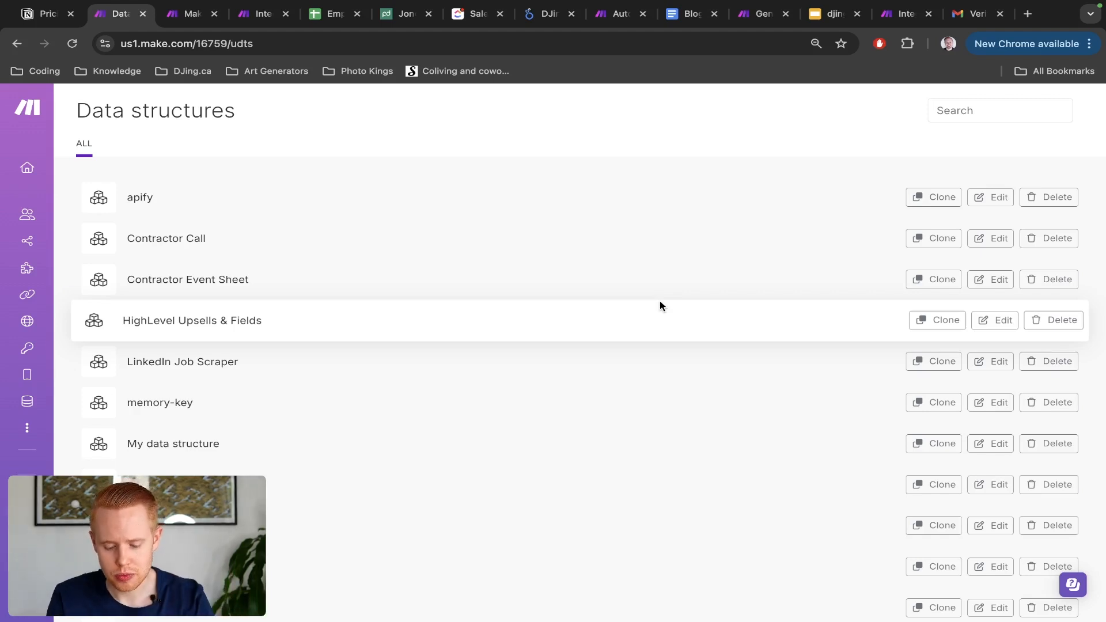
Step: Search Google for 'json' in a new browser tab
{"action": "key", "text": "ctrl+t"}
{"action": "type", "text": "json"}
{"action": "key", "text": "Return"}
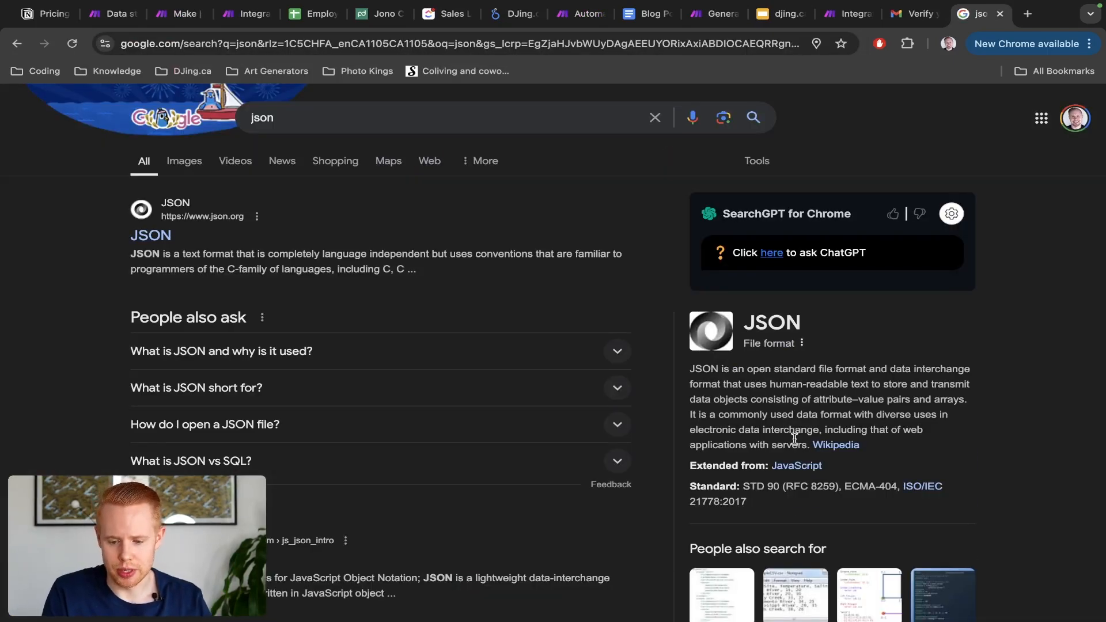
{"action": "left_click_drag", "start_coordinate": [691, 374], "coordinate": [779, 374]}
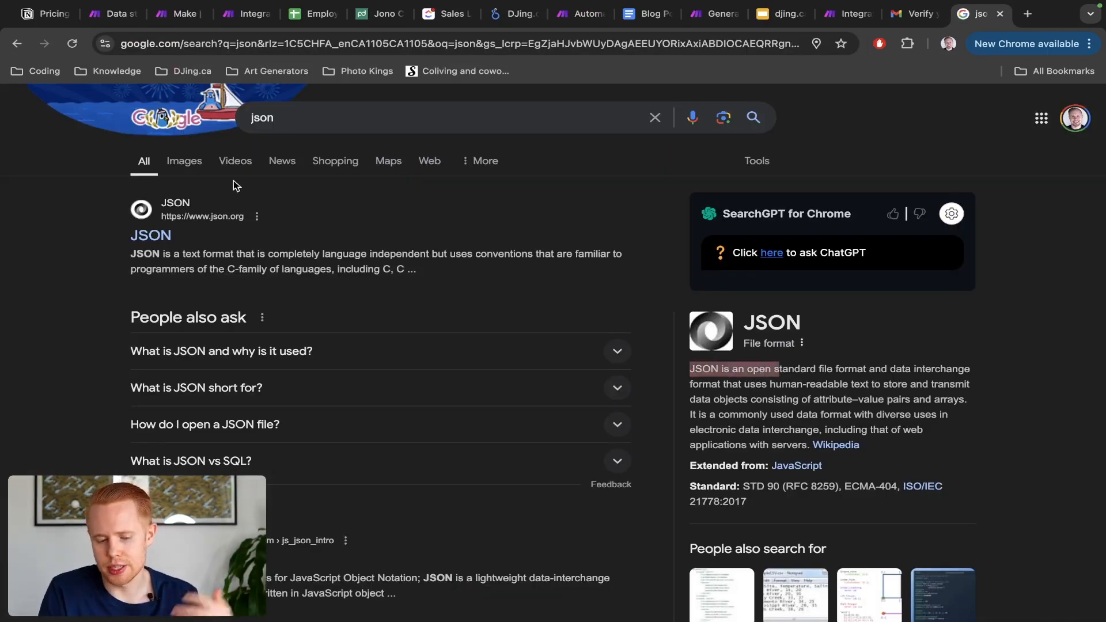
Step: Preview the tslint.json and JSON Editor Online image results, then return to Make
{"action": "left_click", "coordinate": [184, 164]}
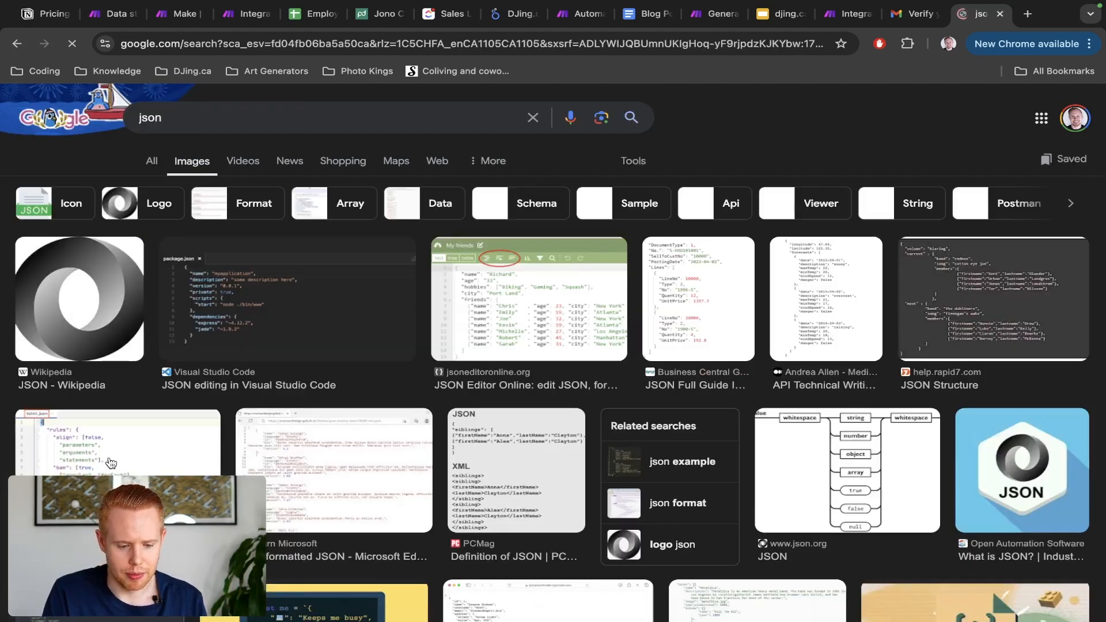
{"action": "left_click", "coordinate": [110, 462]}
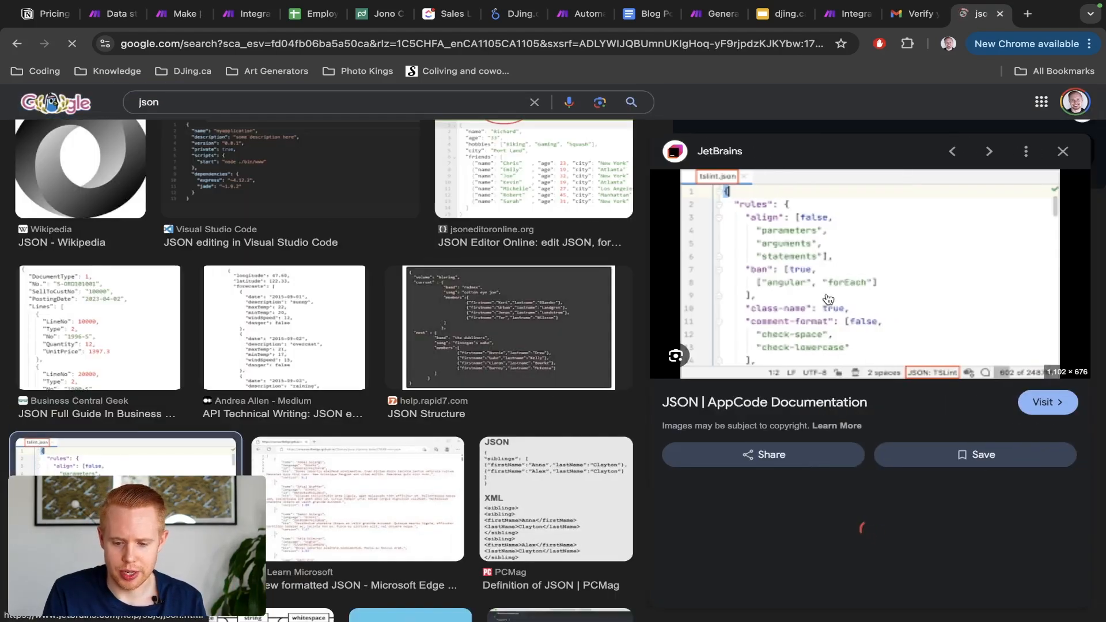
{"action": "scroll", "coordinate": [842, 299], "scroll_direction": "up", "scroll_amount": 3}
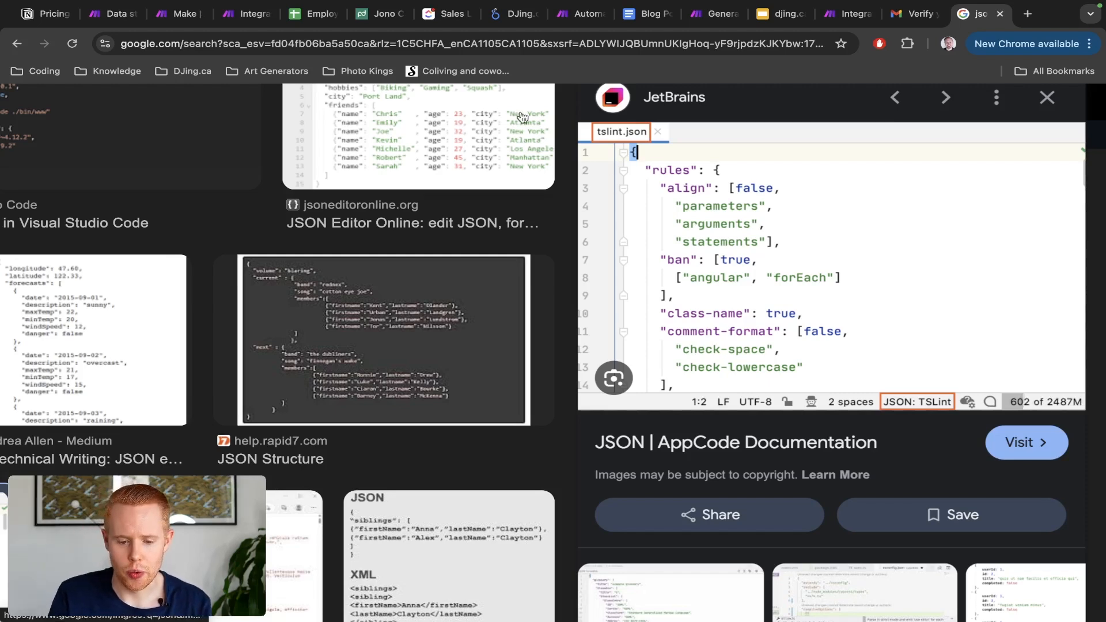
{"action": "left_click", "coordinate": [452, 127]}
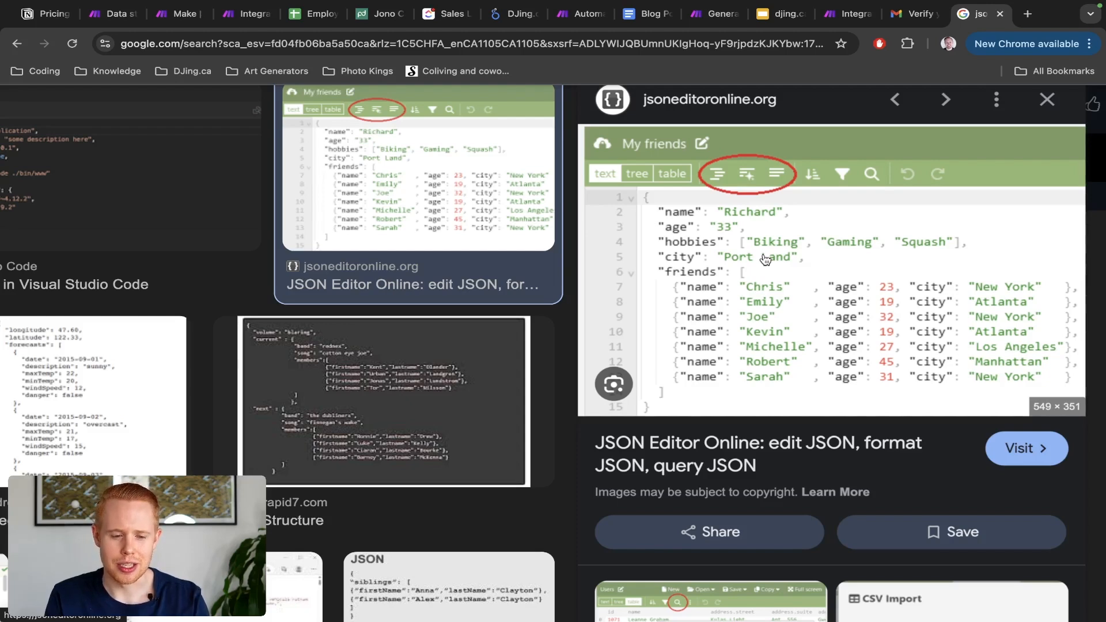
{"action": "key", "text": "ctrl+2"}
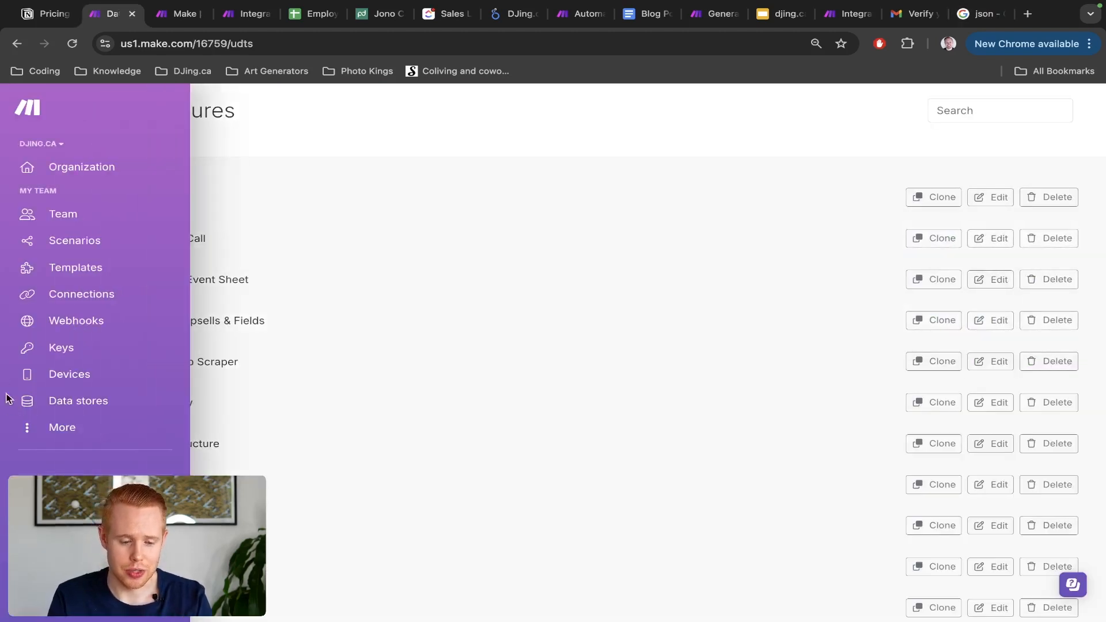
Step: Go to the Resource Hub from the sidebar's More menu
{"action": "left_click", "coordinate": [56, 439]}
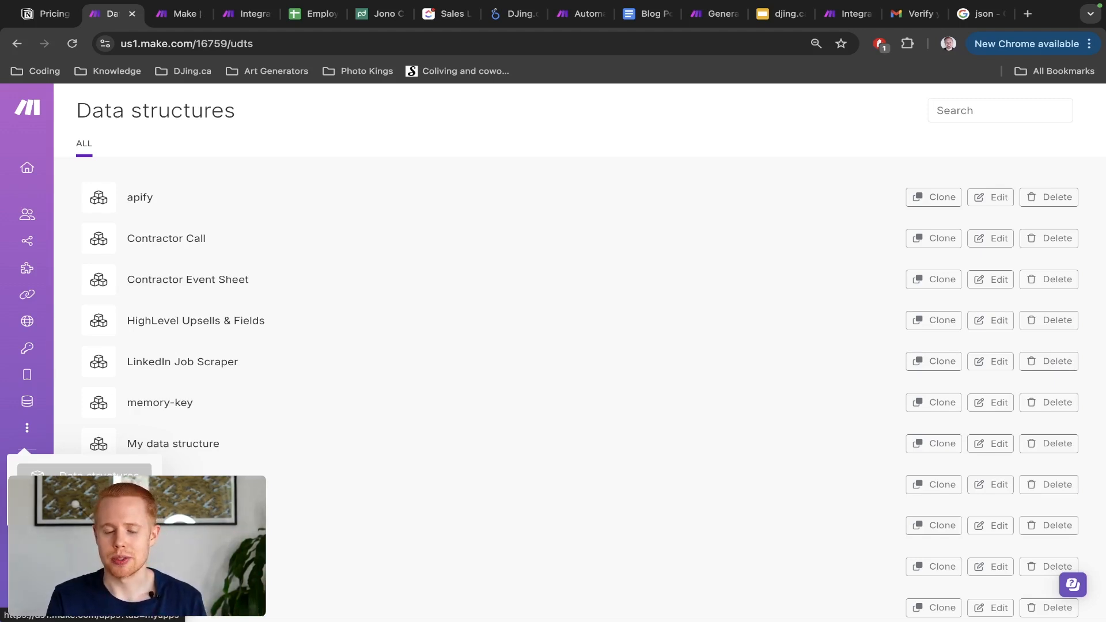
{"action": "mouse_move", "coordinate": [3, 501]}
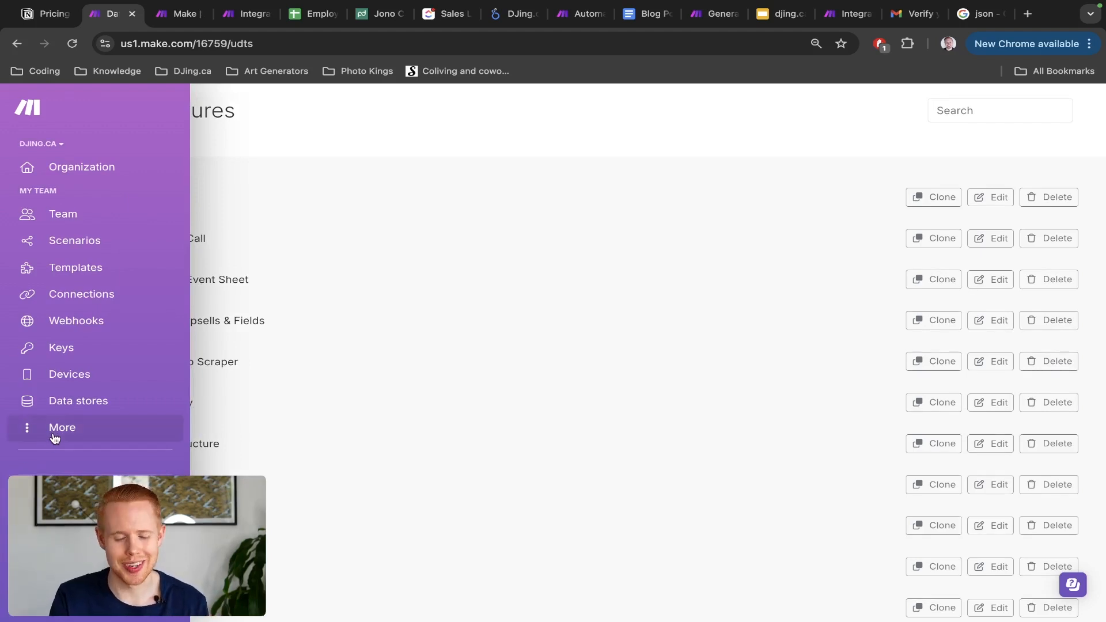
{"action": "left_click", "coordinate": [75, 496]}
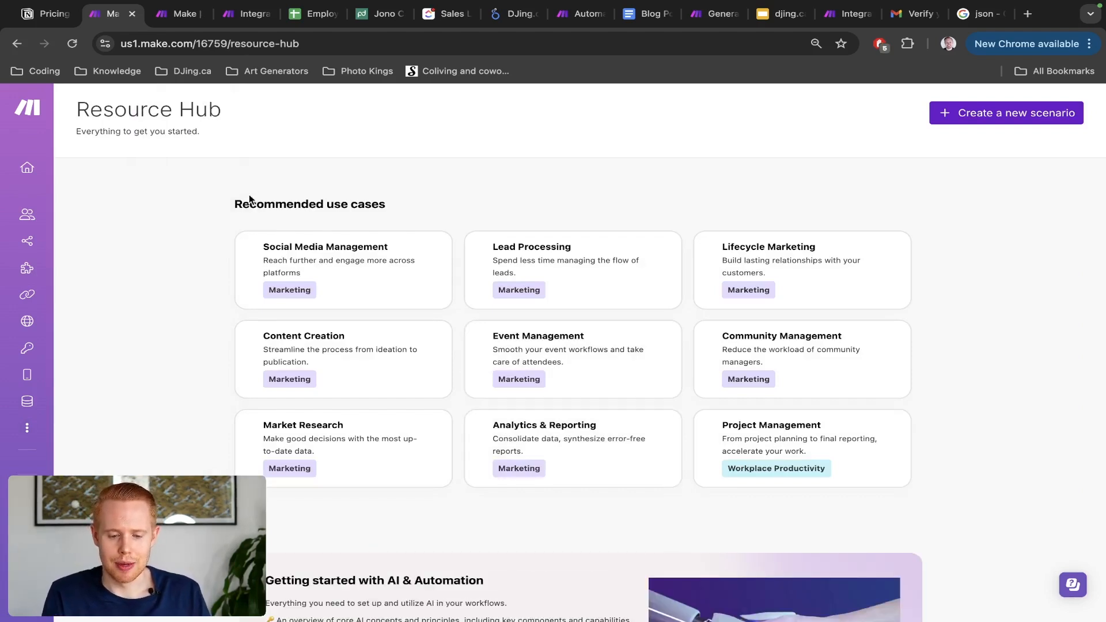
Step: Skim the Resource Hub, visit What's new, then view the 34 alerts on Notifications
{"action": "scroll", "coordinate": [254, 201], "scroll_direction": "down", "scroll_amount": 2}
{"action": "scroll", "coordinate": [758, 356], "scroll_direction": "down", "scroll_amount": 8}
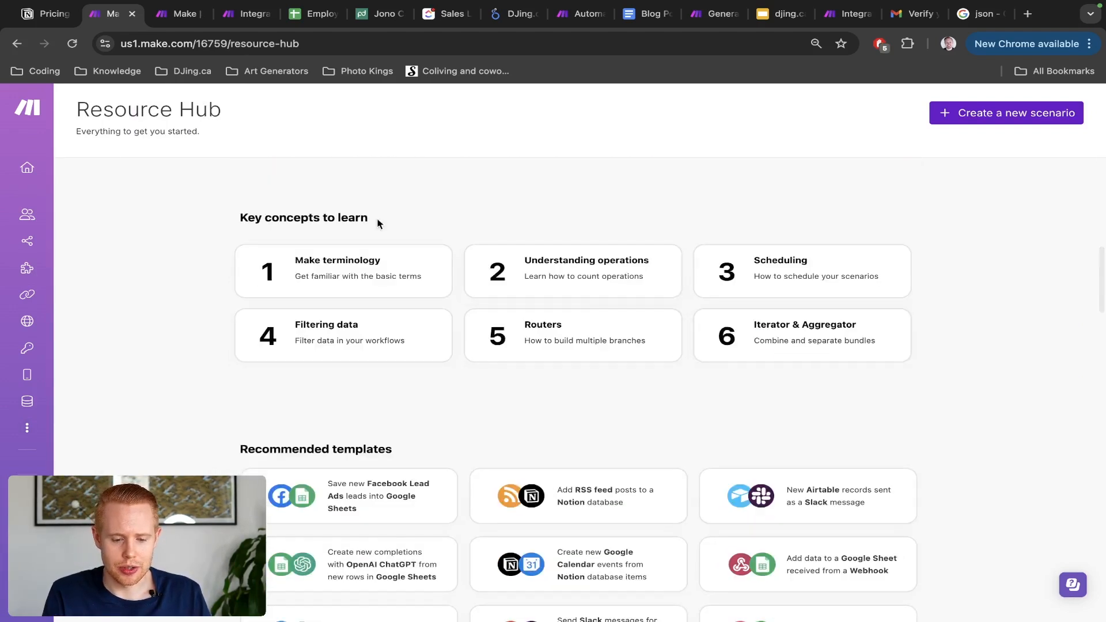
{"action": "left_click_drag", "start_coordinate": [272, 221], "coordinate": [371, 224]}
{"action": "scroll", "coordinate": [391, 344], "scroll_direction": "down", "scroll_amount": 1}
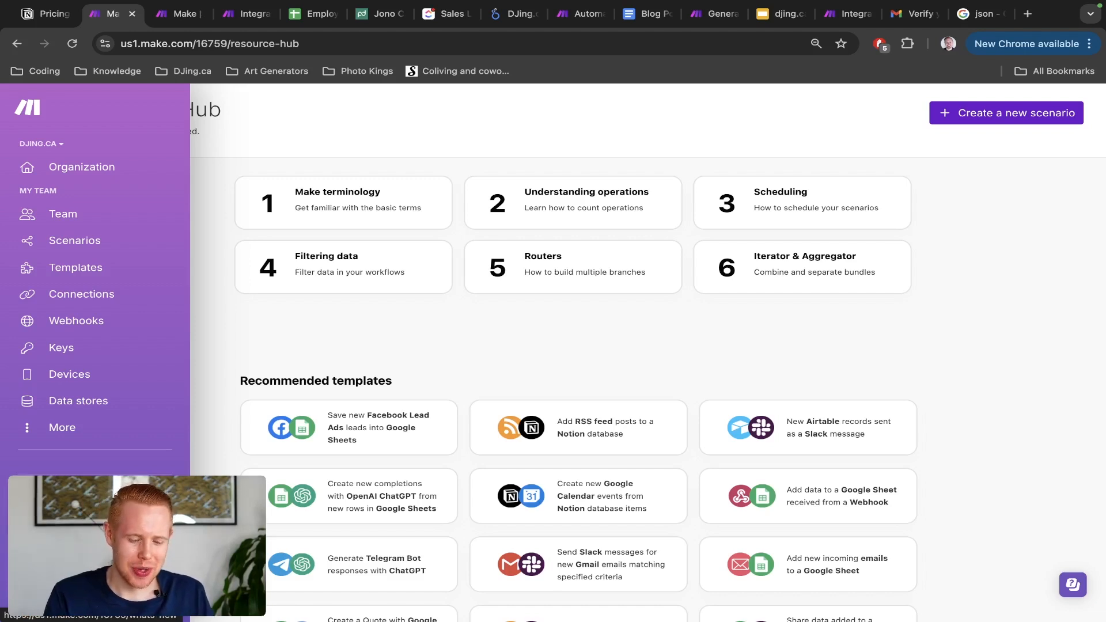
{"action": "left_click", "coordinate": [76, 518]}
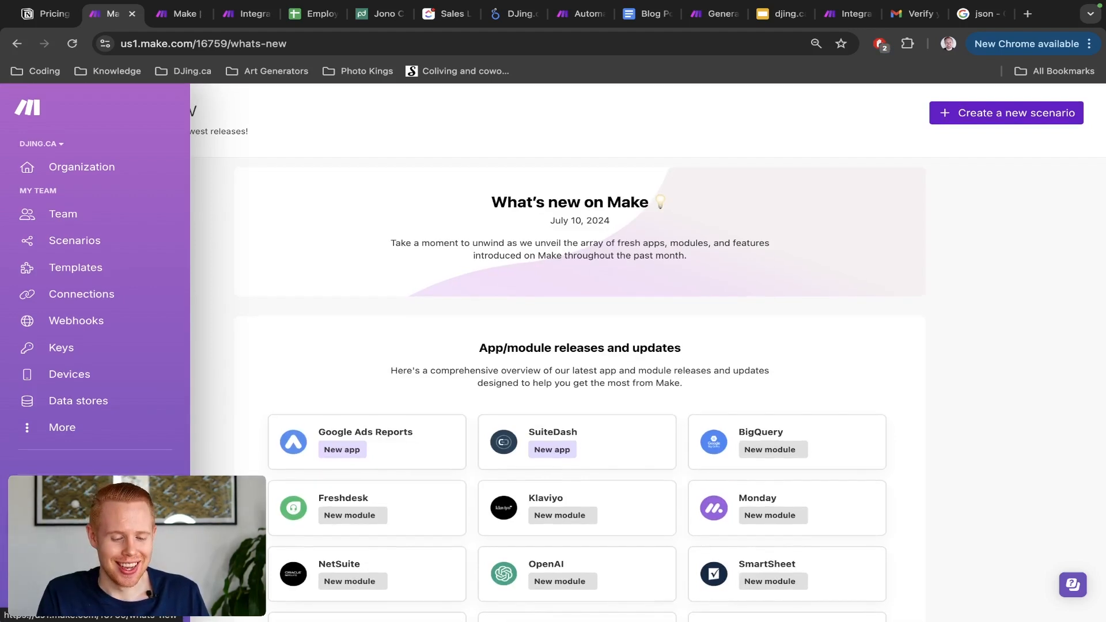
{"action": "left_click", "coordinate": [81, 543]}
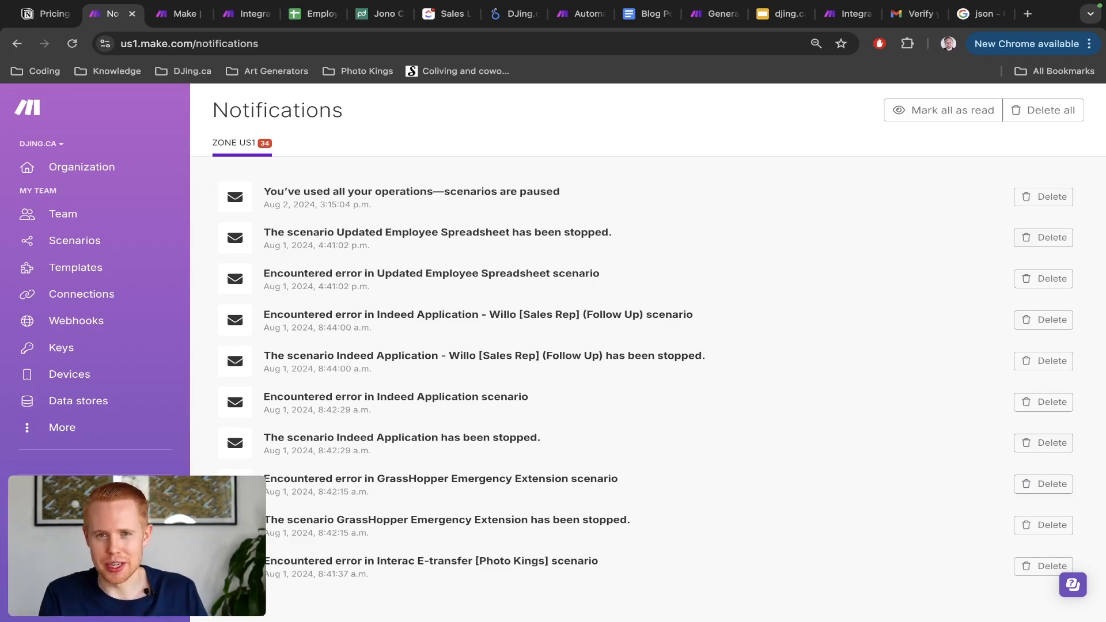
Step: Show the Help options, then move to the Incognito window's Make account
{"action": "left_click", "coordinate": [62, 570]}
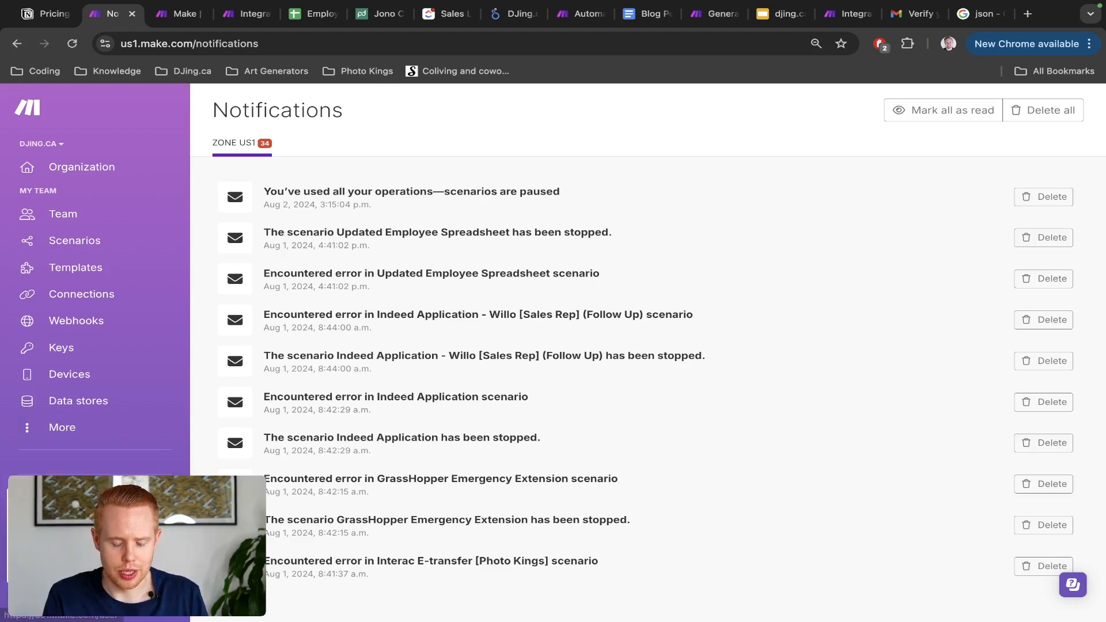
{"action": "key", "text": "ctrl+Right"}
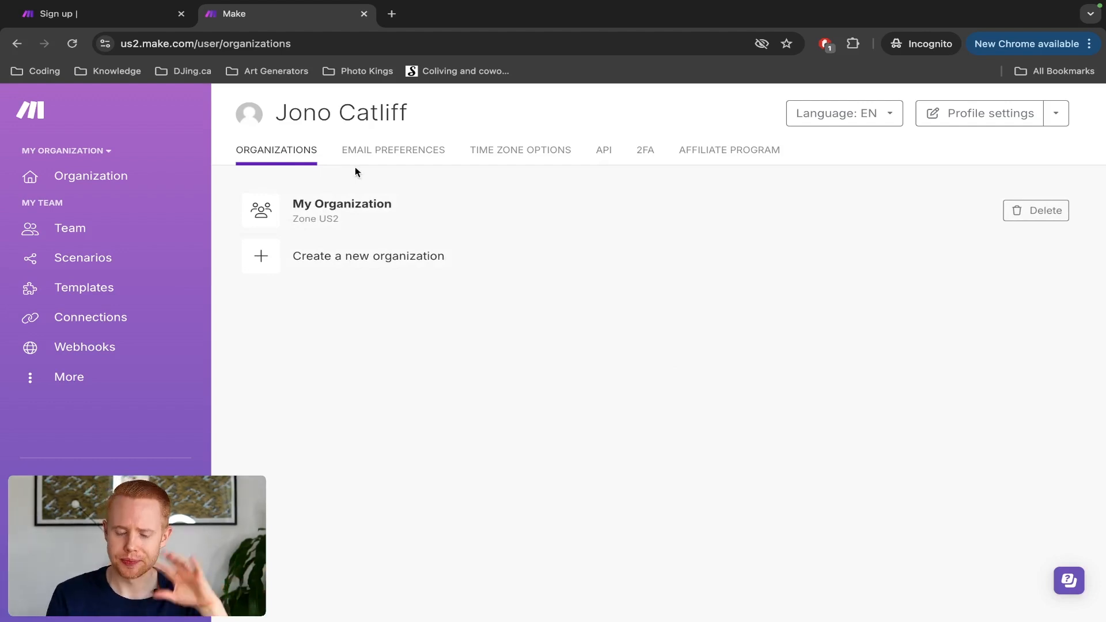
Step: Browse the profile's email notification and time zone tabs, then show the empty API Tokens list
{"action": "left_click", "coordinate": [403, 157]}
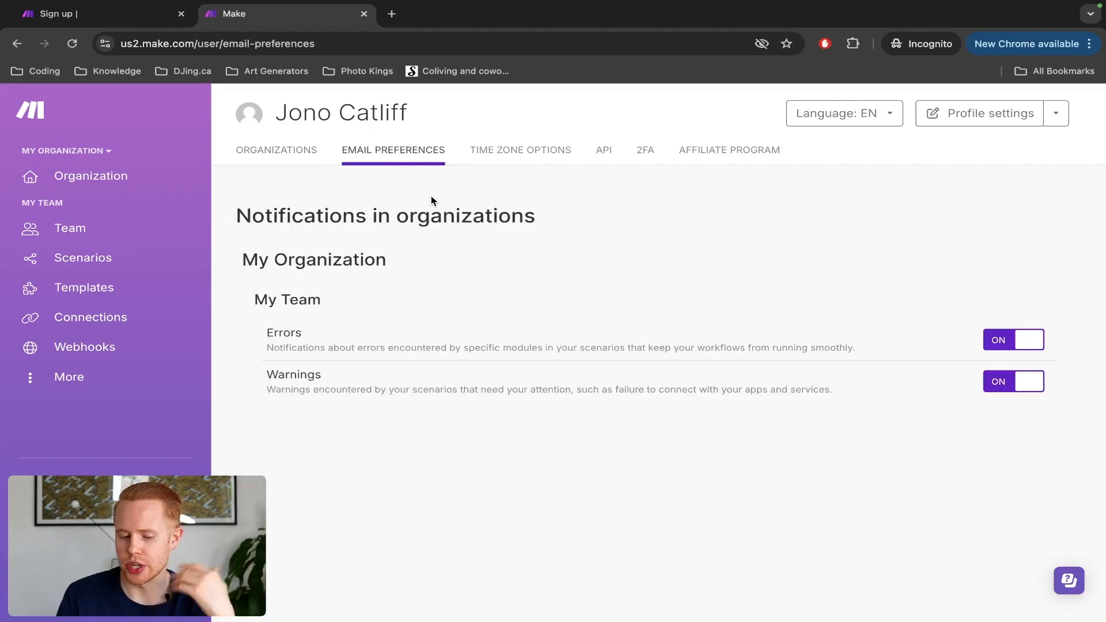
{"action": "left_click", "coordinate": [478, 159]}
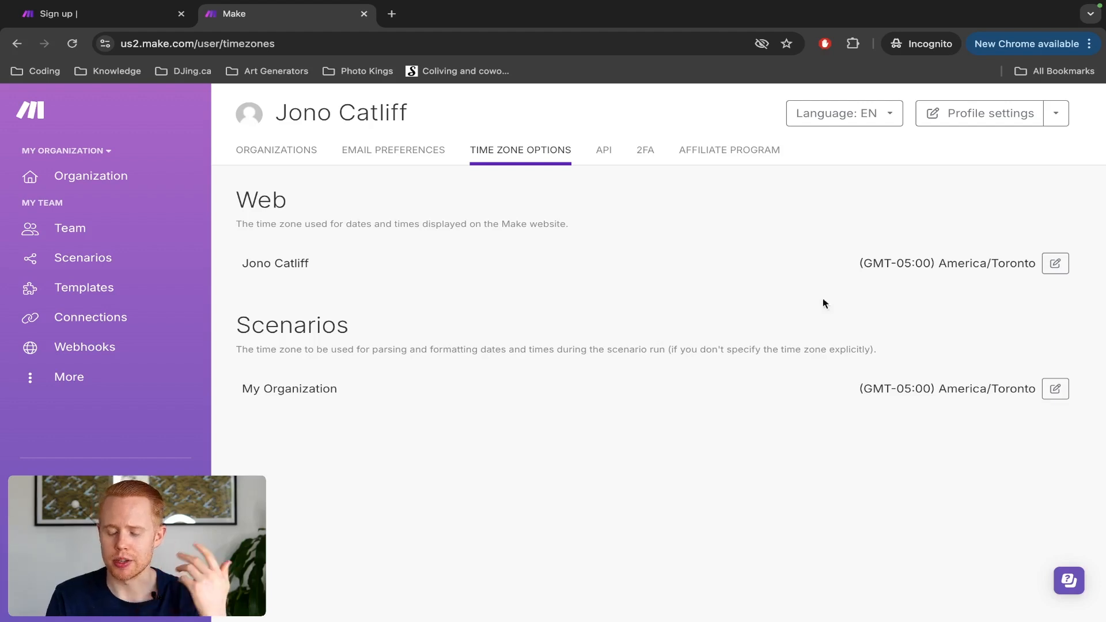
{"action": "left_click_drag", "start_coordinate": [931, 264], "coordinate": [897, 262]}
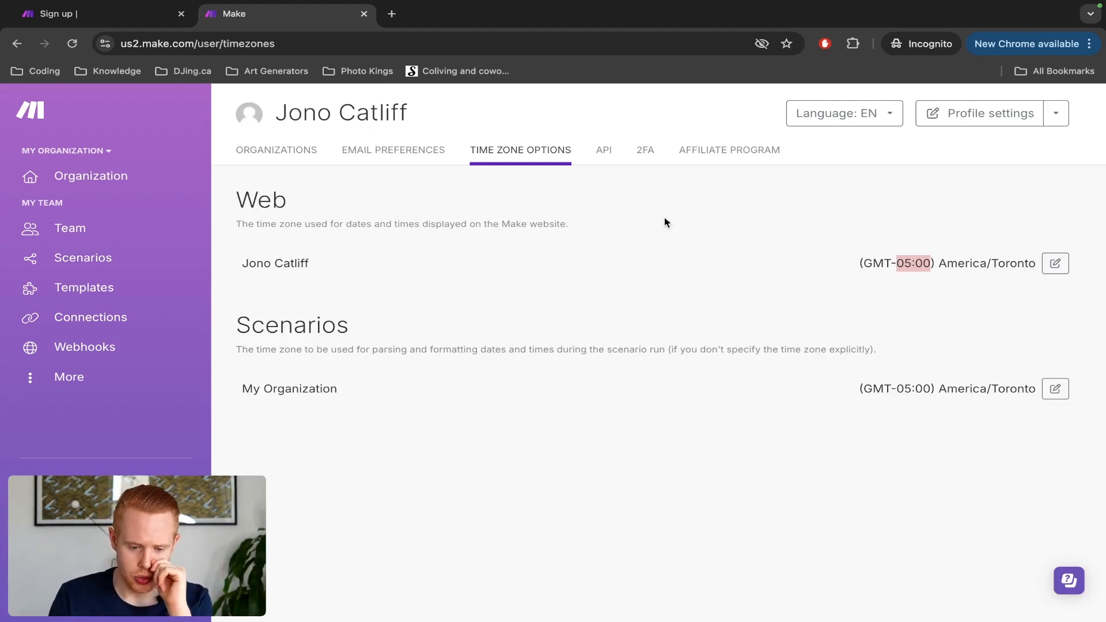
{"action": "left_click", "coordinate": [599, 153]}
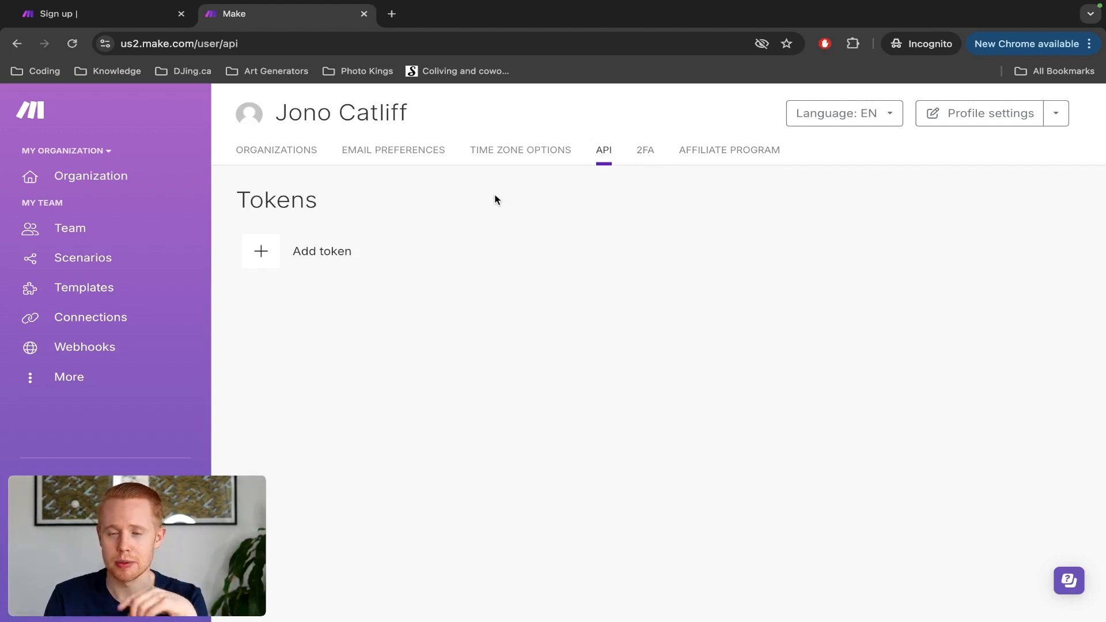
Step: Glance at the main window's integrations, then view the new account's 2FA and Affiliate Program tabs
{"action": "key", "text": "ctrl+Left"}
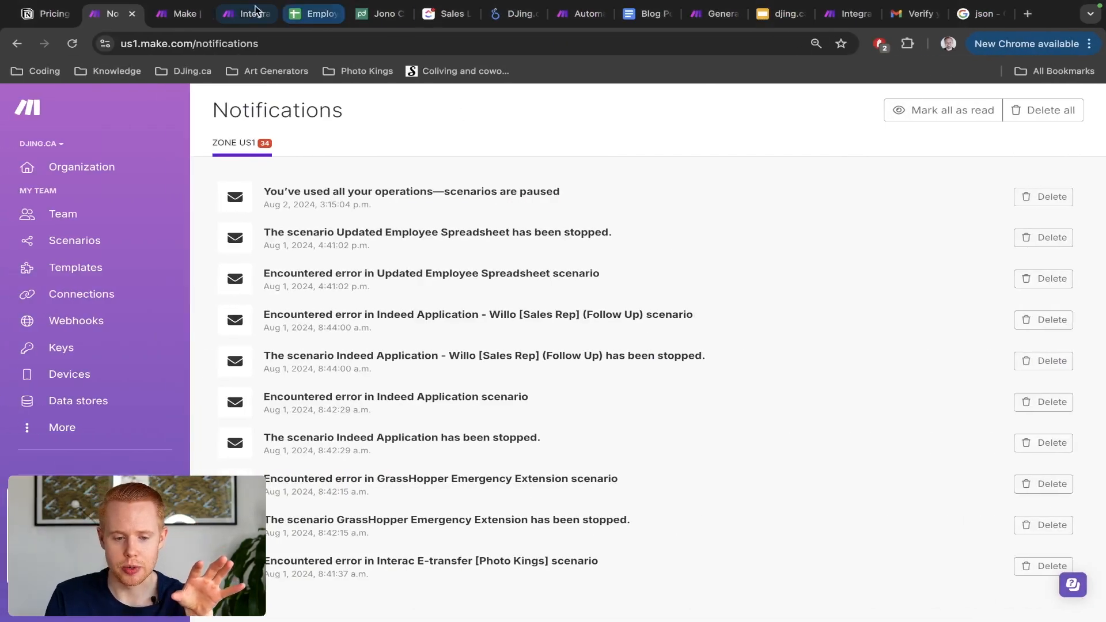
{"action": "left_click", "coordinate": [233, 17]}
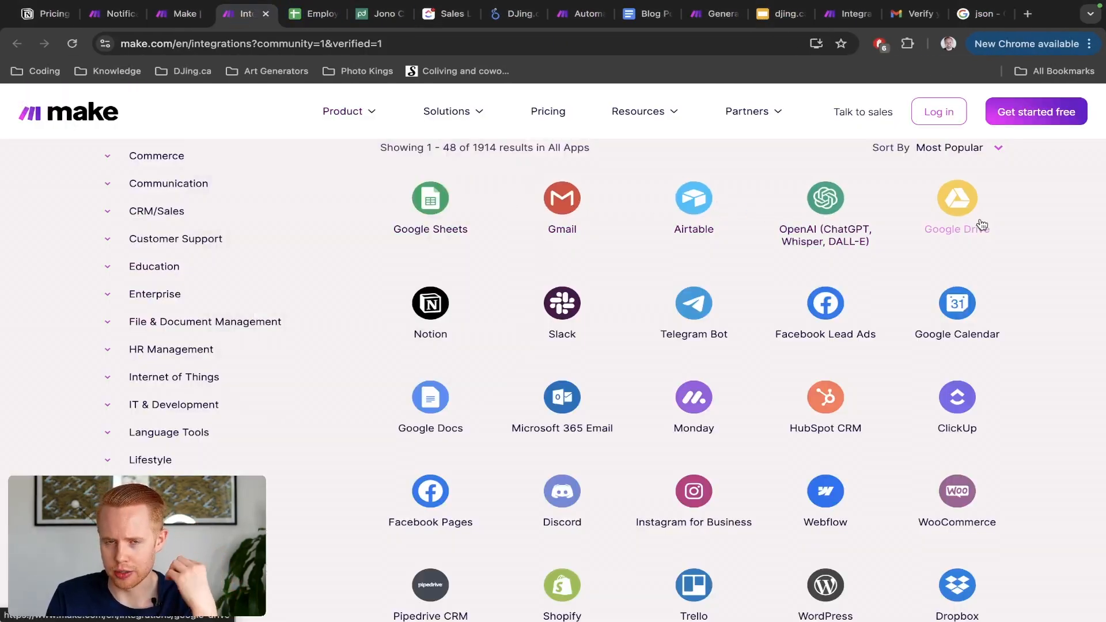
{"action": "key", "text": "ctrl+Right"}
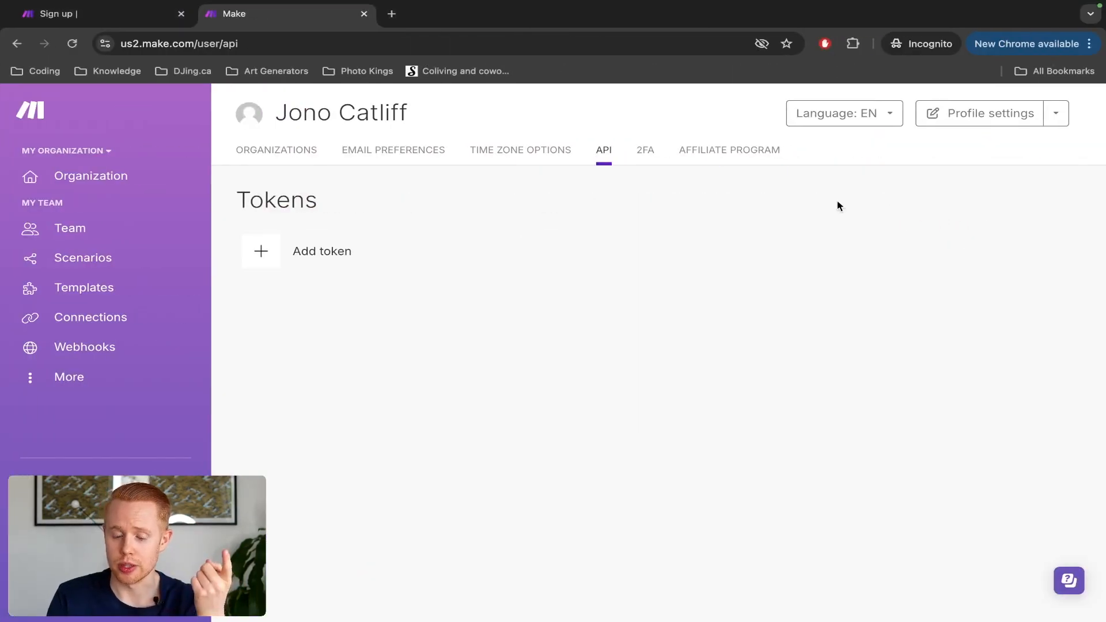
{"action": "left_click", "coordinate": [637, 149]}
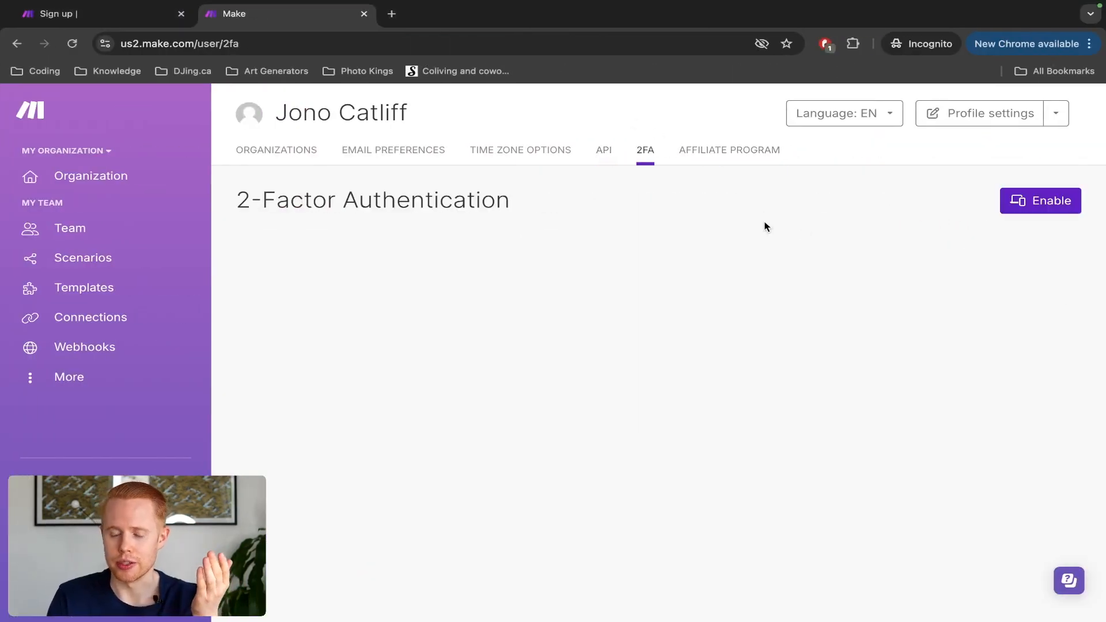
{"action": "left_click", "coordinate": [740, 149]}
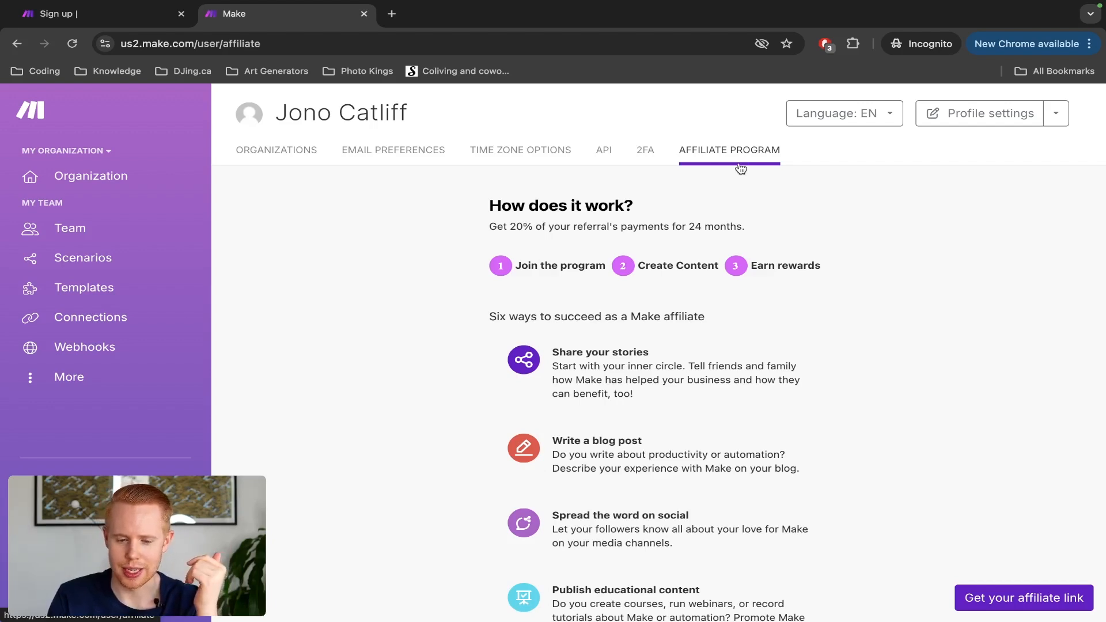
Step: In the main account, check notifications and open the affiliate dashboard showing $0.00 rewards
{"action": "key", "text": "ctrl+Left"}
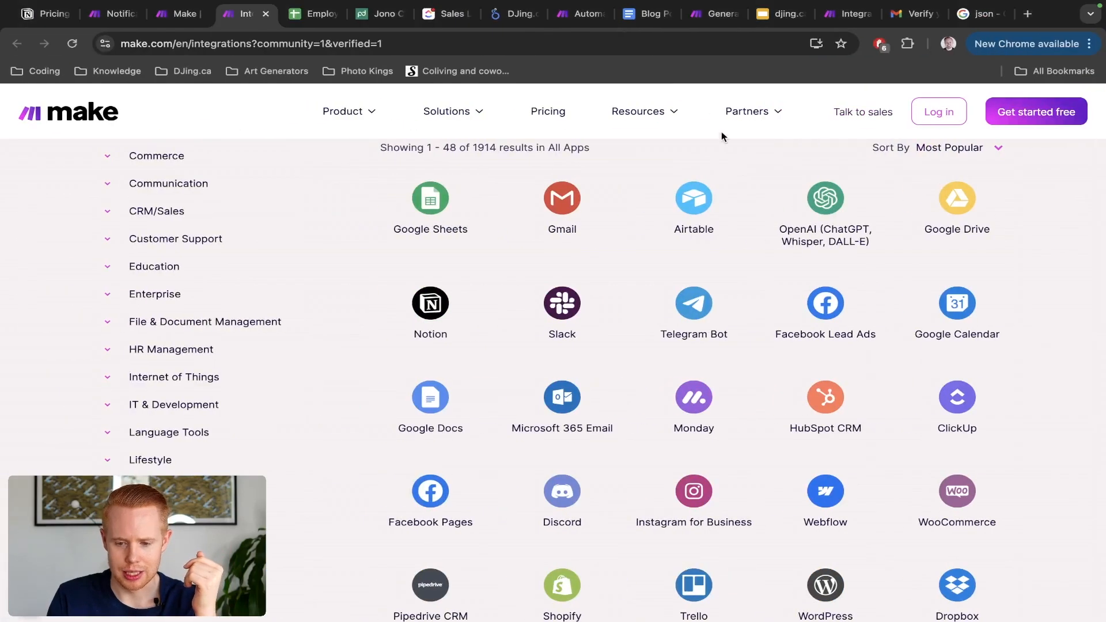
{"action": "left_click", "coordinate": [136, 23]}
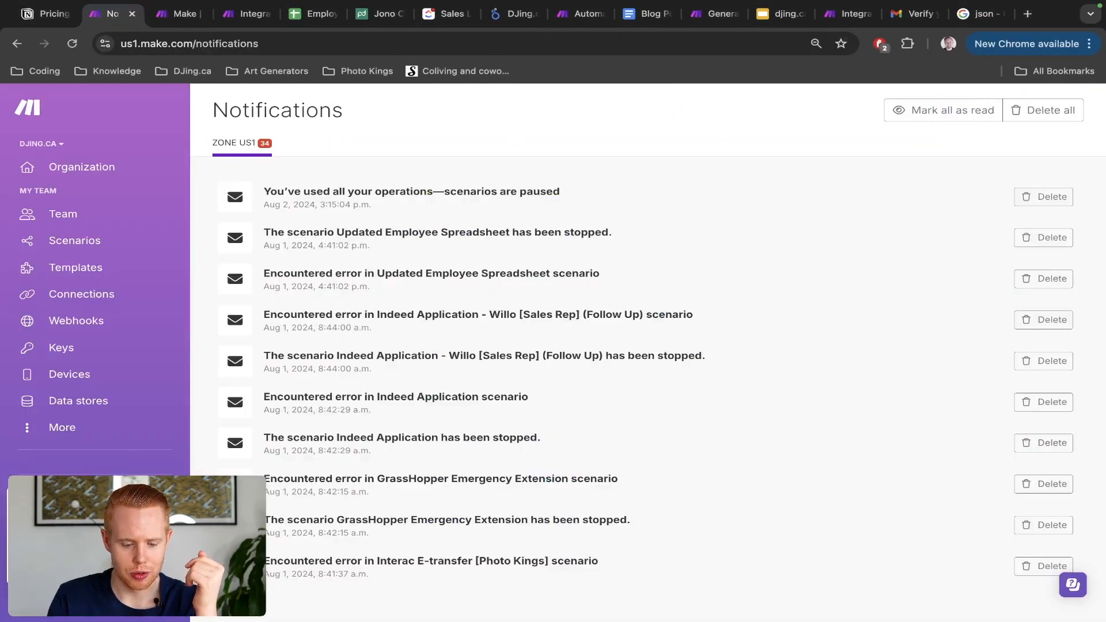
{"action": "left_click", "coordinate": [58, 490]}
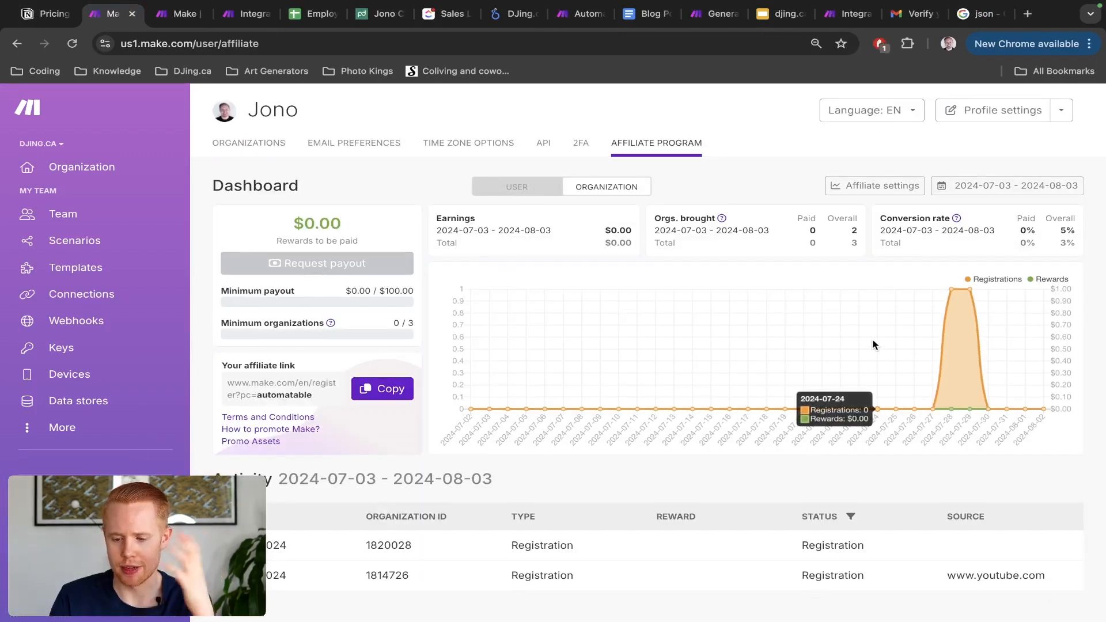
Step: Switch the affiliate dashboard to per-user (USER) figures
{"action": "mouse_move", "coordinate": [949, 358]}
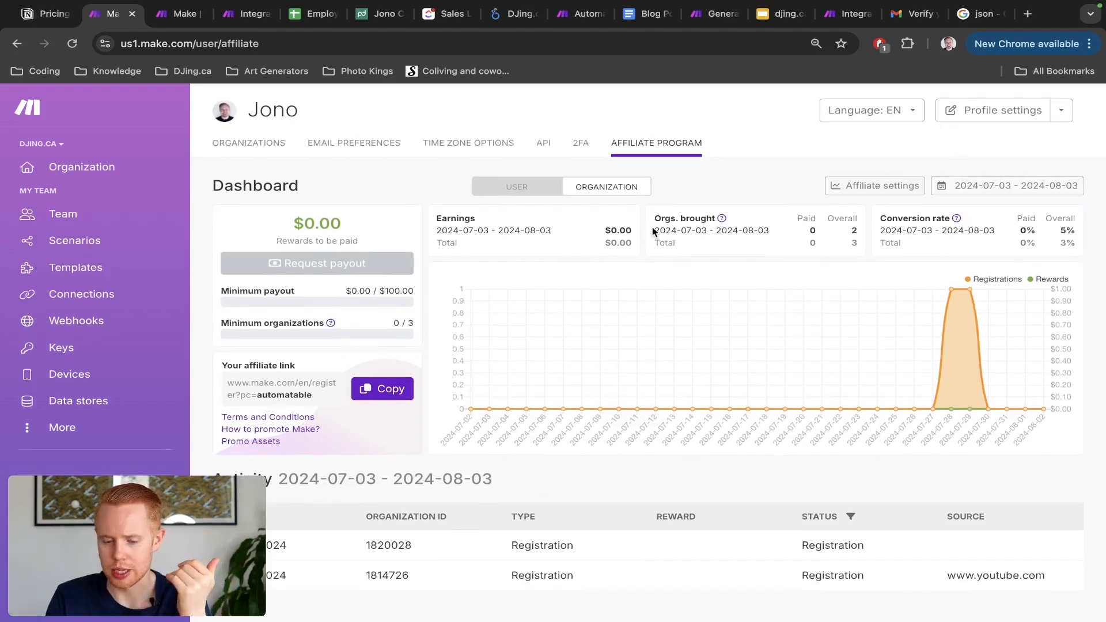
{"action": "left_click", "coordinate": [497, 190]}
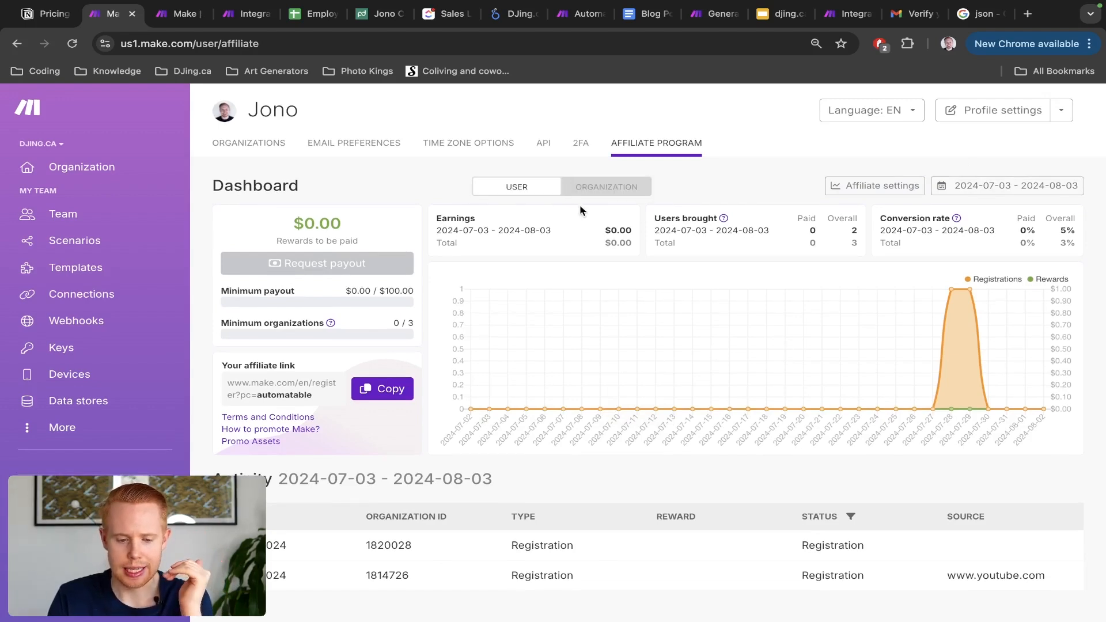
{"action": "key", "text": "ctrl+Right"}
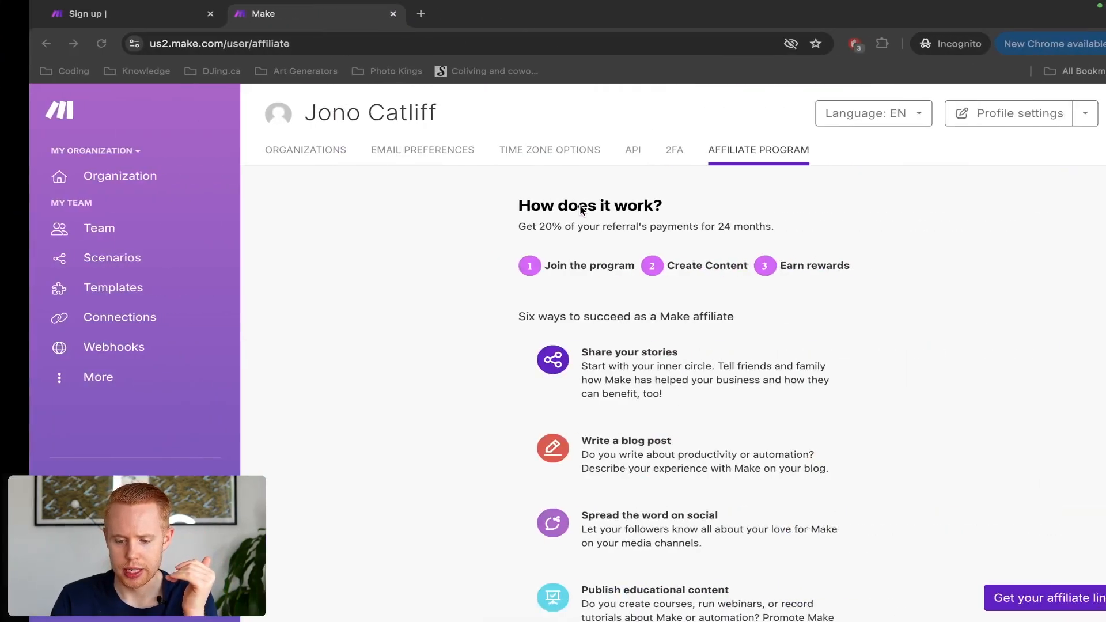
{"action": "key", "text": "ctrl+Left"}
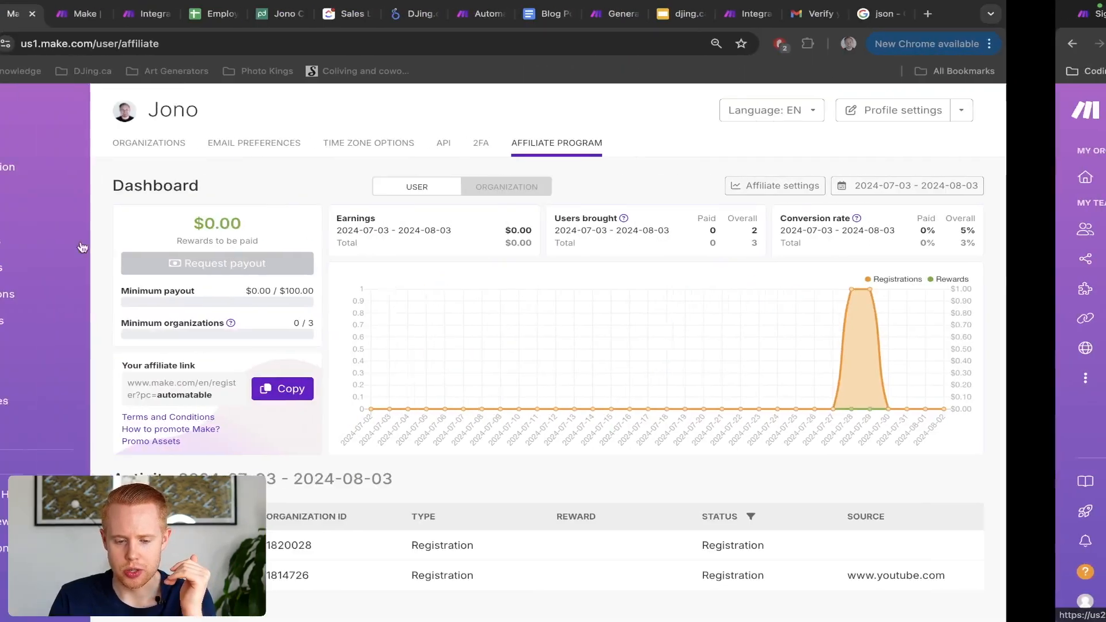
Step: Look at the existing Google Forms example scenario, then go to the scenario list showing 0 scenarios
{"action": "left_click", "coordinate": [843, 16]}
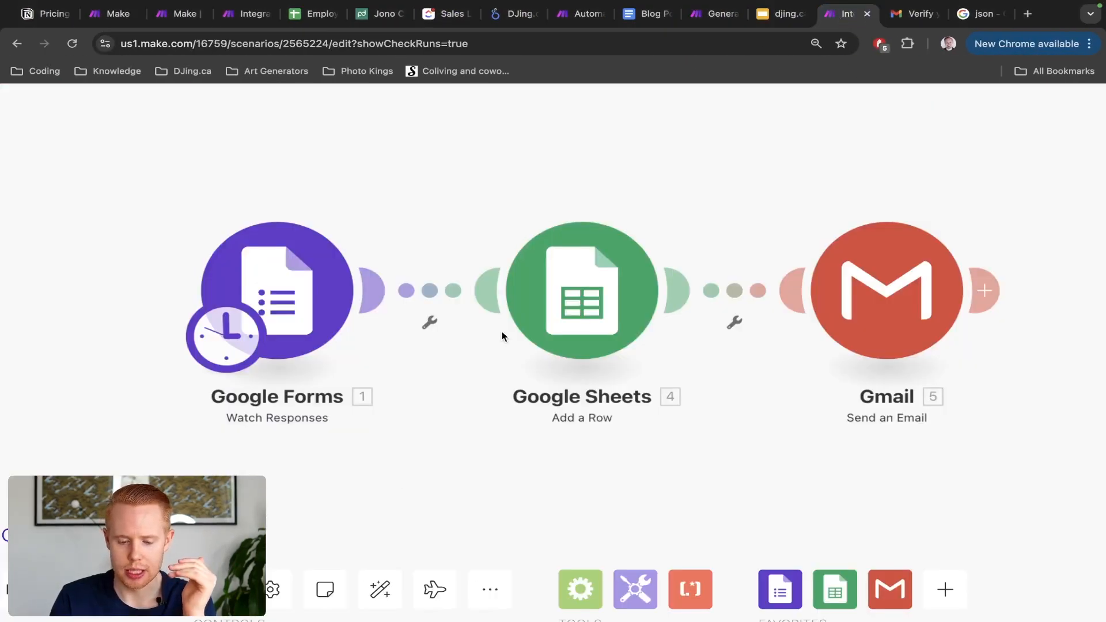
{"action": "scroll", "coordinate": [502, 333], "scroll_direction": "down", "scroll_amount": 10}
{"action": "scroll", "coordinate": [502, 333], "scroll_direction": "up", "scroll_amount": 8}
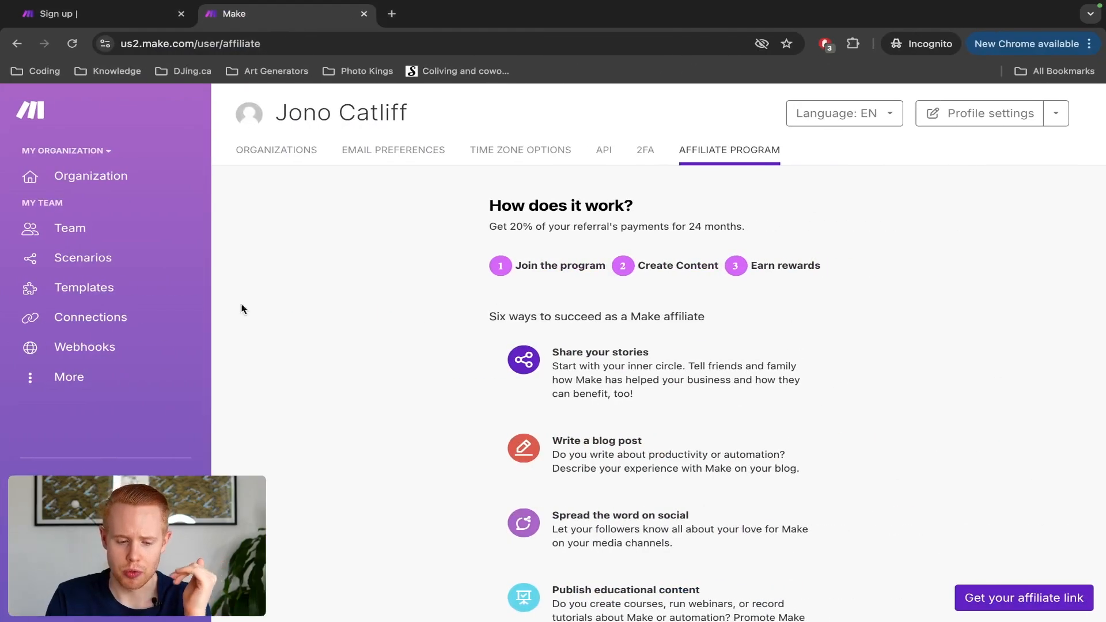
{"action": "left_click", "coordinate": [83, 260]}
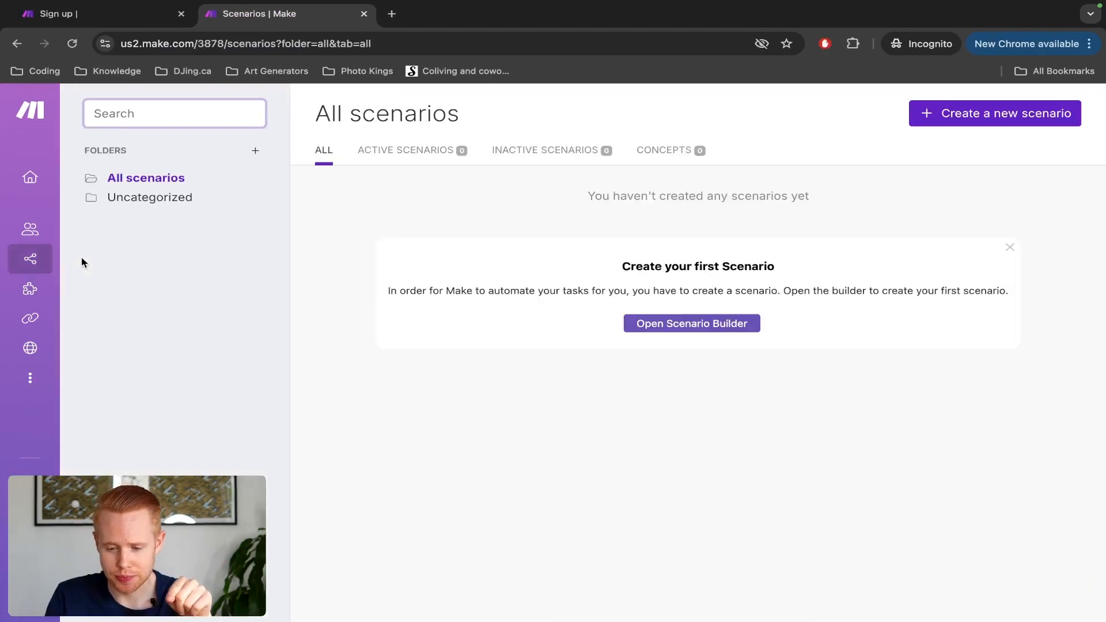
Step: Start a new blank scenario and dismiss the Welcome to the scenario builder message
{"action": "left_click", "coordinate": [958, 118]}
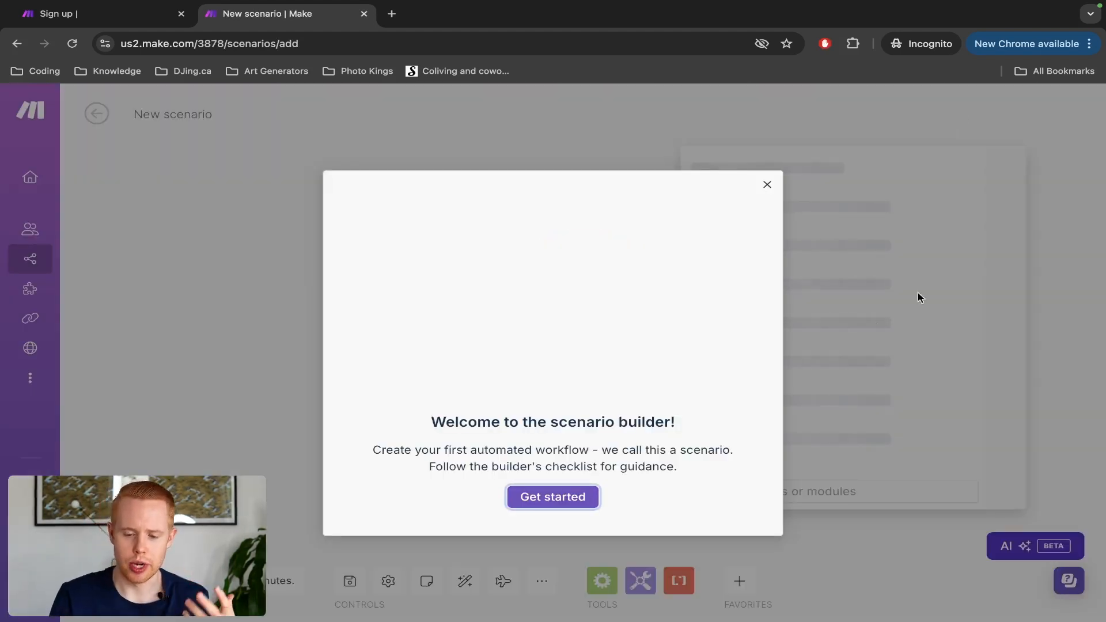
{"action": "left_click", "coordinate": [768, 185]}
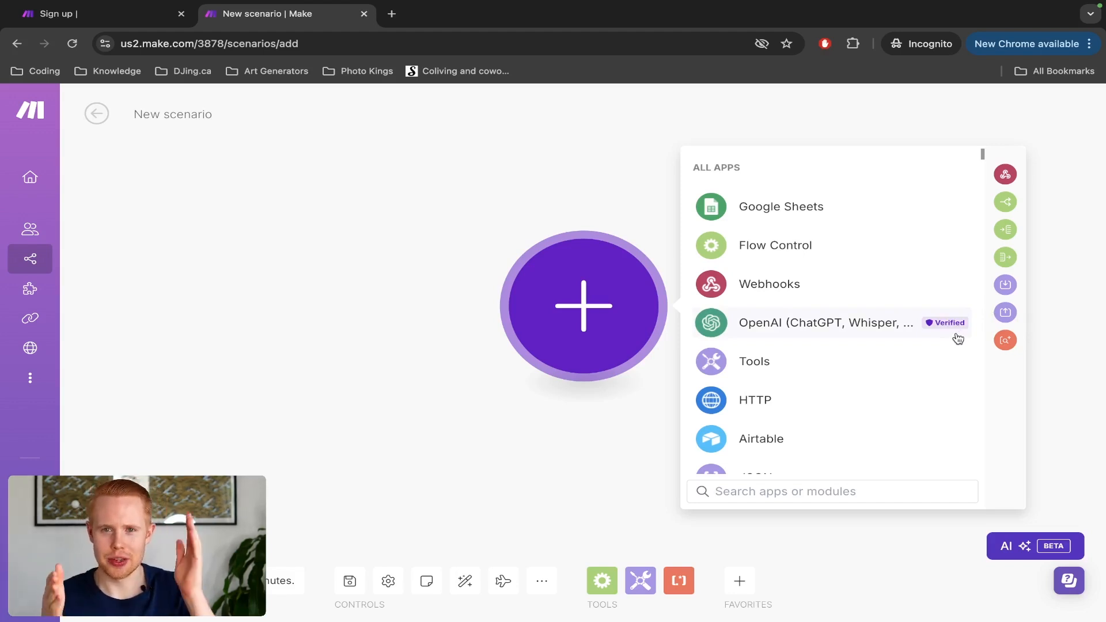
{"action": "type", "text": "∑"}
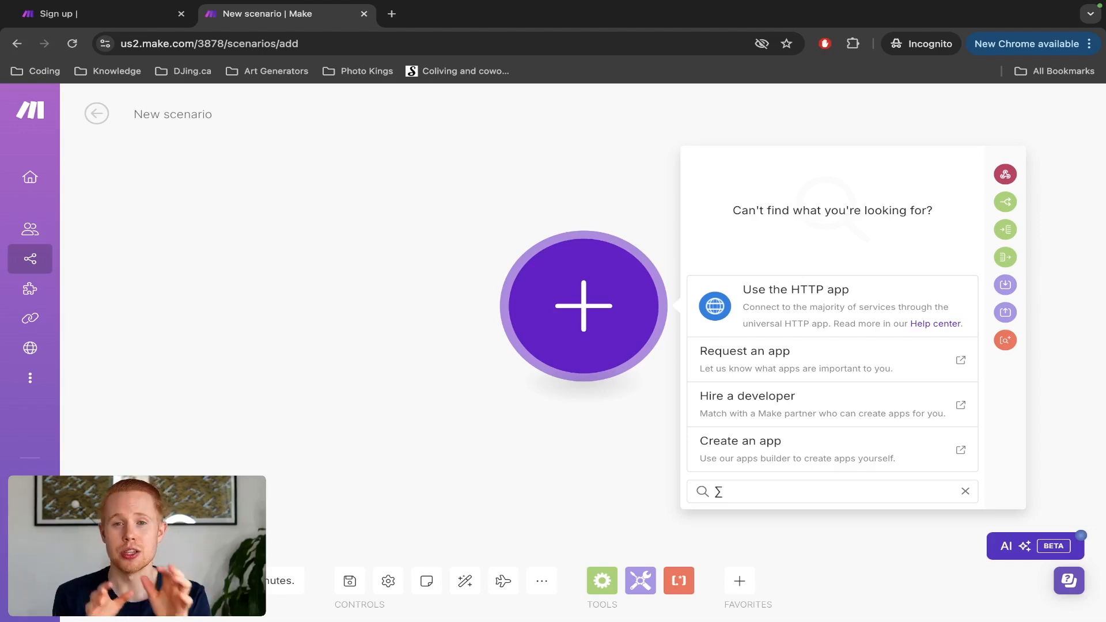
{"action": "type", "text": "arra"}
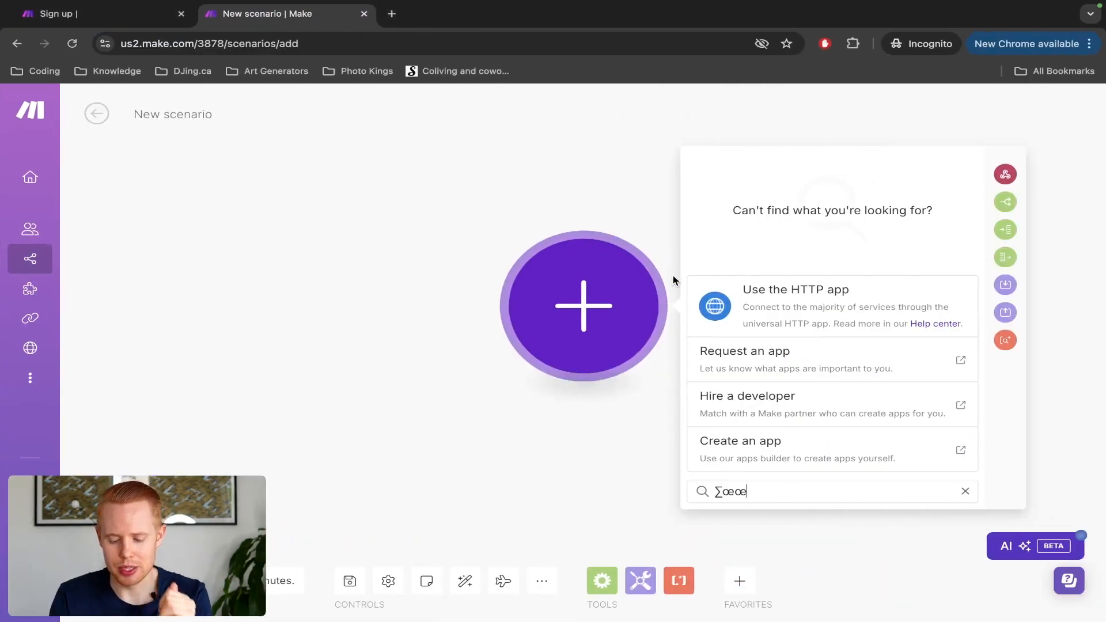
Step: Search apps for 'form' and scroll through results like Google Forms, Typeform and Formstack
{"action": "key", "text": "BackSpace"}
{"action": "key", "text": "BackSpace"}
{"action": "key", "text": "BackSpace"}
{"action": "type", "text": "form"}
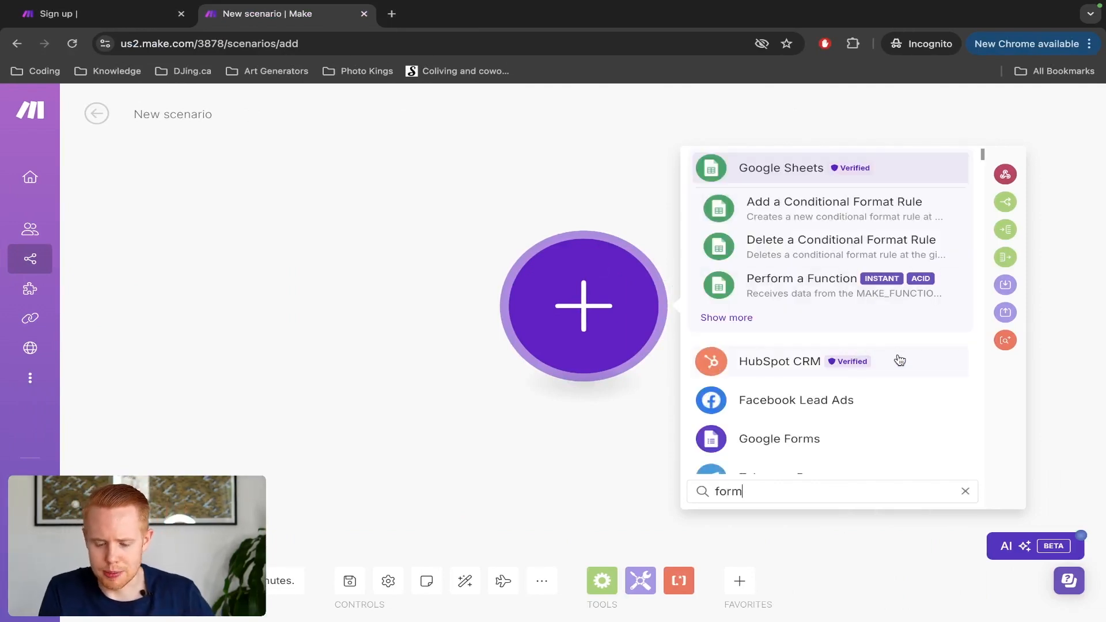
{"action": "scroll", "coordinate": [900, 361], "scroll_direction": "down", "scroll_amount": 1}
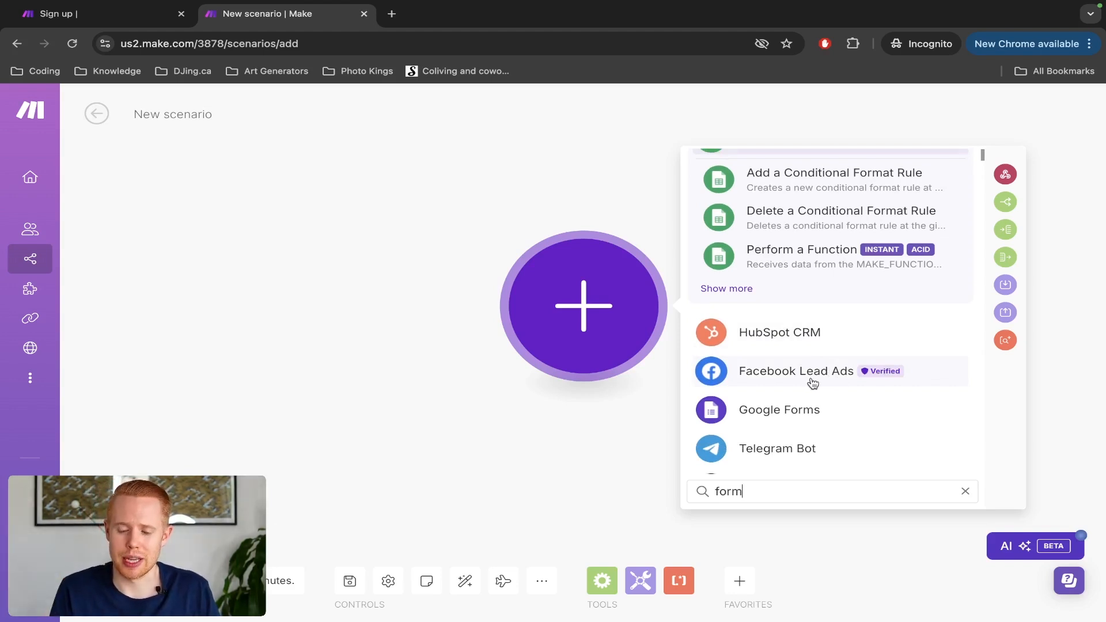
{"action": "scroll", "coordinate": [785, 383], "scroll_direction": "down", "scroll_amount": 1}
{"action": "scroll", "coordinate": [783, 381], "scroll_direction": "down", "scroll_amount": 1}
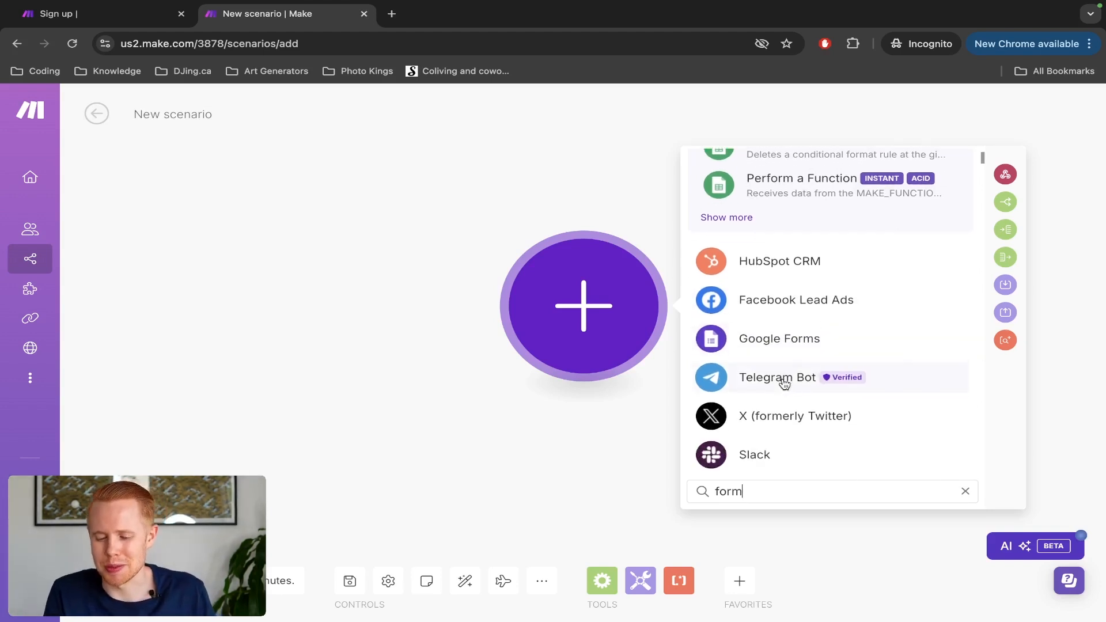
{"action": "scroll", "coordinate": [815, 390], "scroll_direction": "down", "scroll_amount": 3}
{"action": "scroll", "coordinate": [817, 391], "scroll_direction": "down", "scroll_amount": 2}
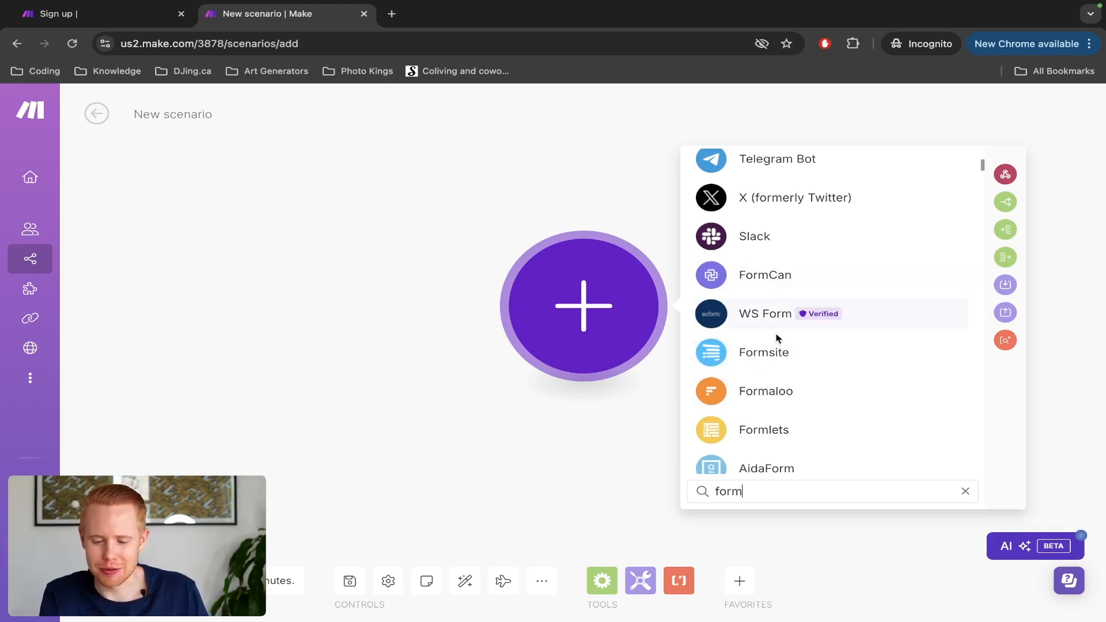
{"action": "scroll", "coordinate": [770, 437], "scroll_direction": "down", "scroll_amount": 2}
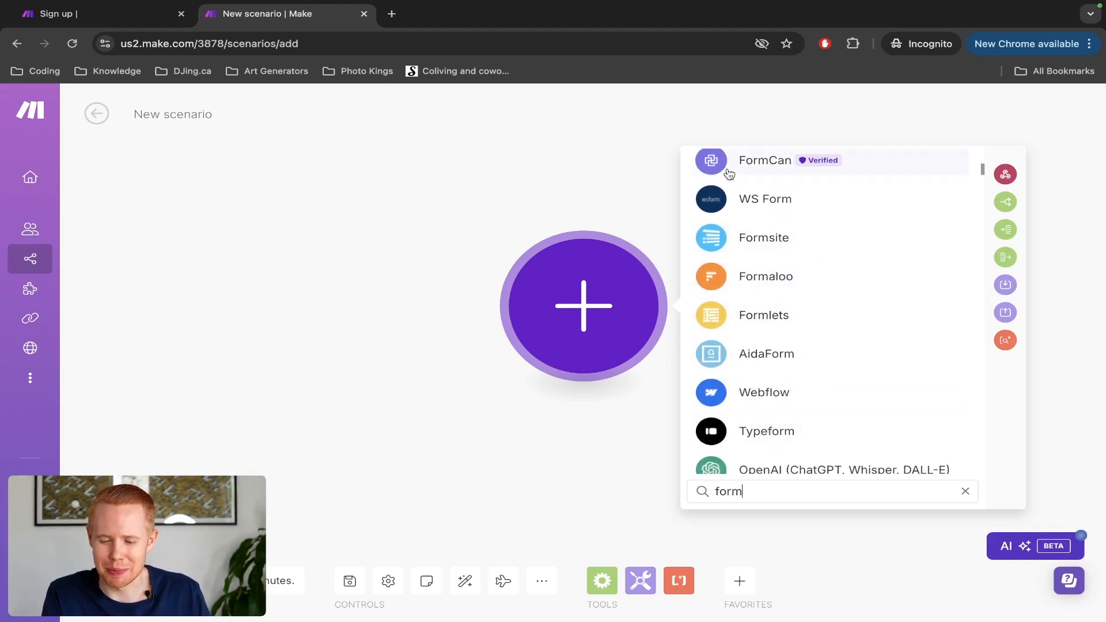
{"action": "scroll", "coordinate": [843, 312], "scroll_direction": "down", "scroll_amount": 1}
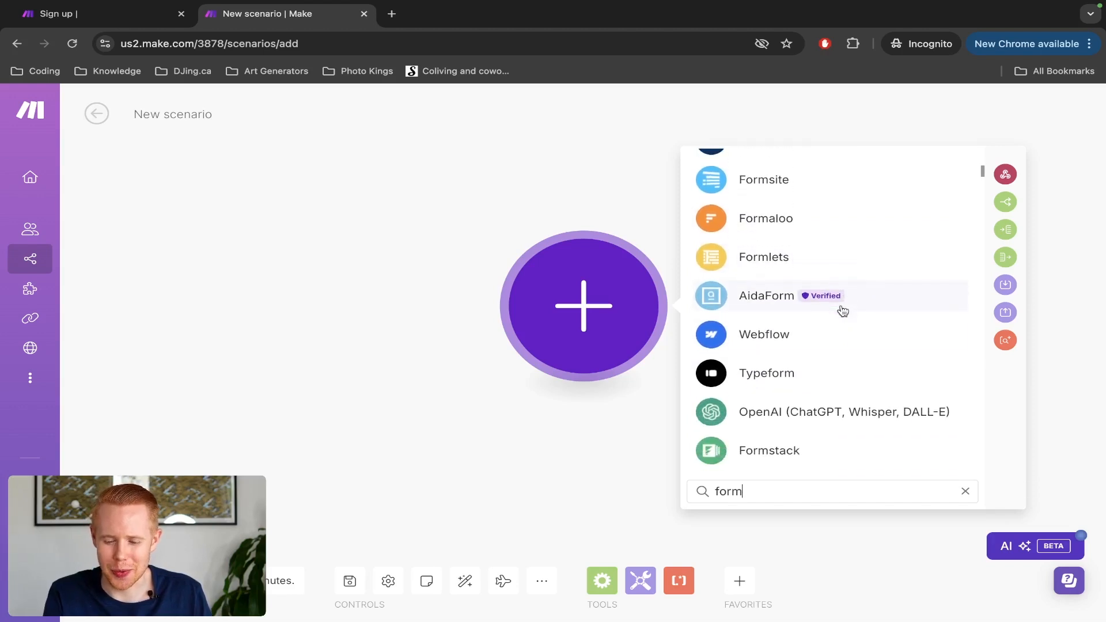
{"action": "scroll", "coordinate": [832, 353], "scroll_direction": "down", "scroll_amount": 2}
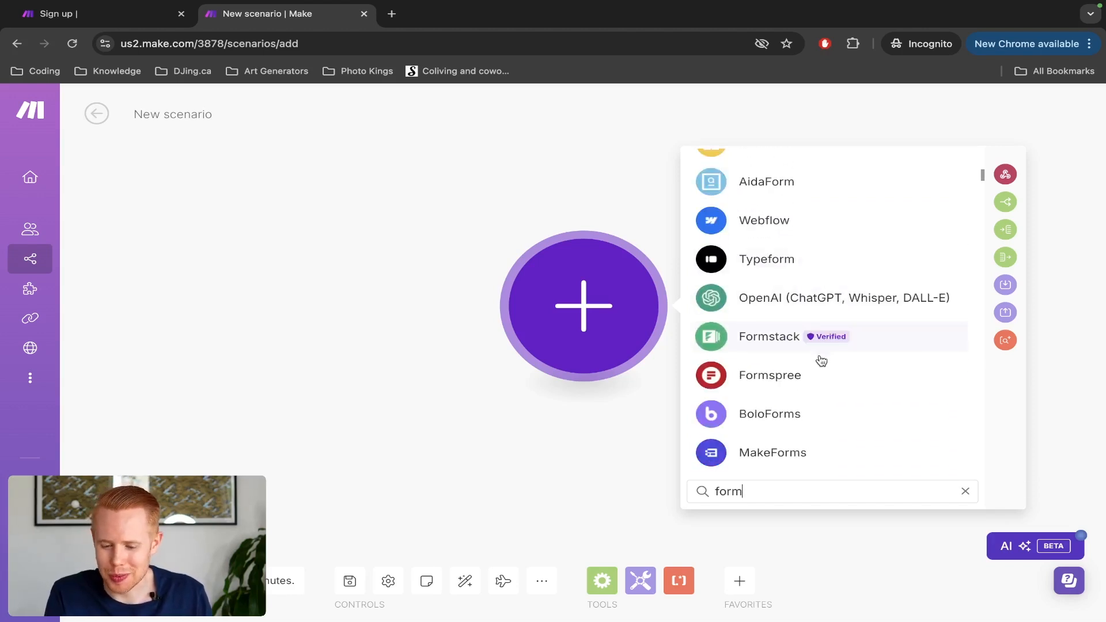
{"action": "scroll", "coordinate": [813, 381], "scroll_direction": "down", "scroll_amount": 10}
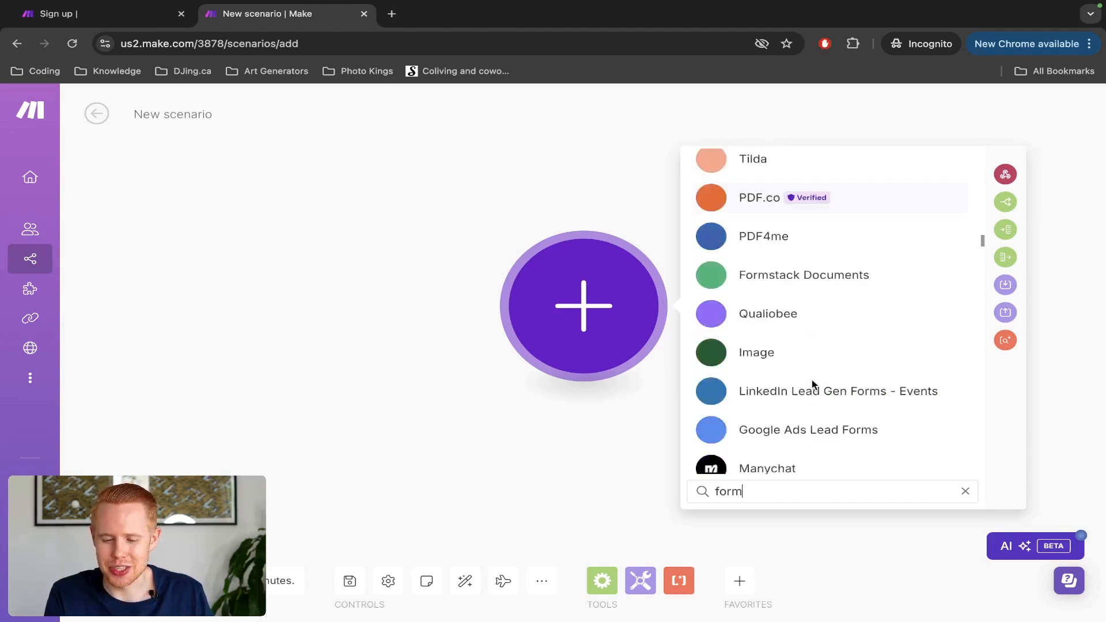
{"action": "scroll", "coordinate": [812, 380], "scroll_direction": "down", "scroll_amount": 10}
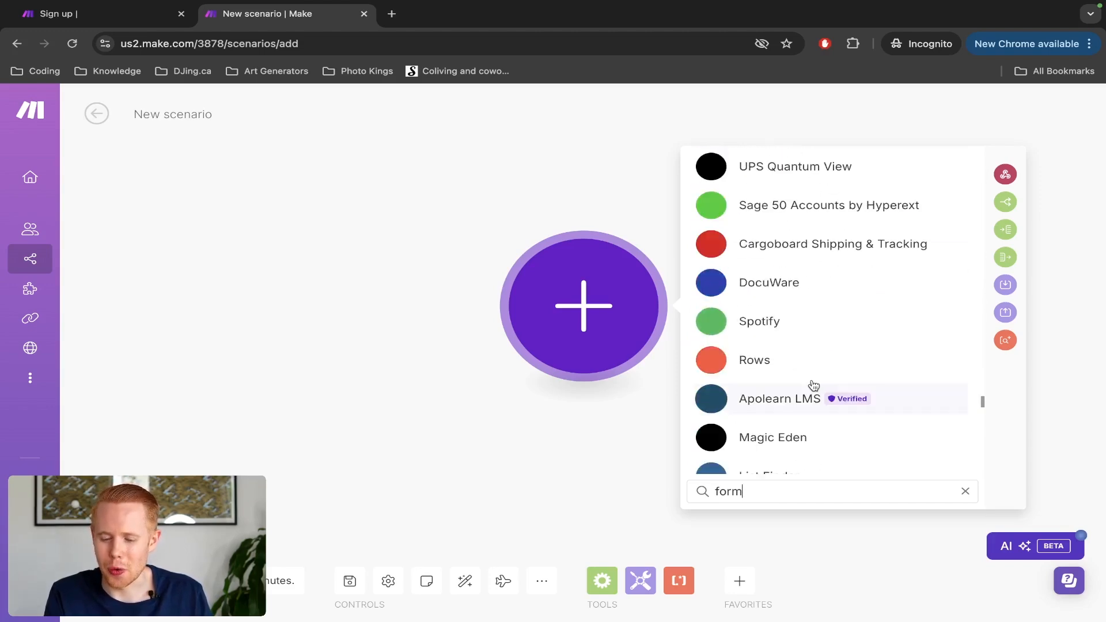
{"action": "scroll", "coordinate": [814, 385], "scroll_direction": "up", "scroll_amount": 10}
{"action": "scroll", "coordinate": [814, 385], "scroll_direction": "up", "scroll_amount": 15}
{"action": "scroll", "coordinate": [813, 384], "scroll_direction": "up", "scroll_amount": 5}
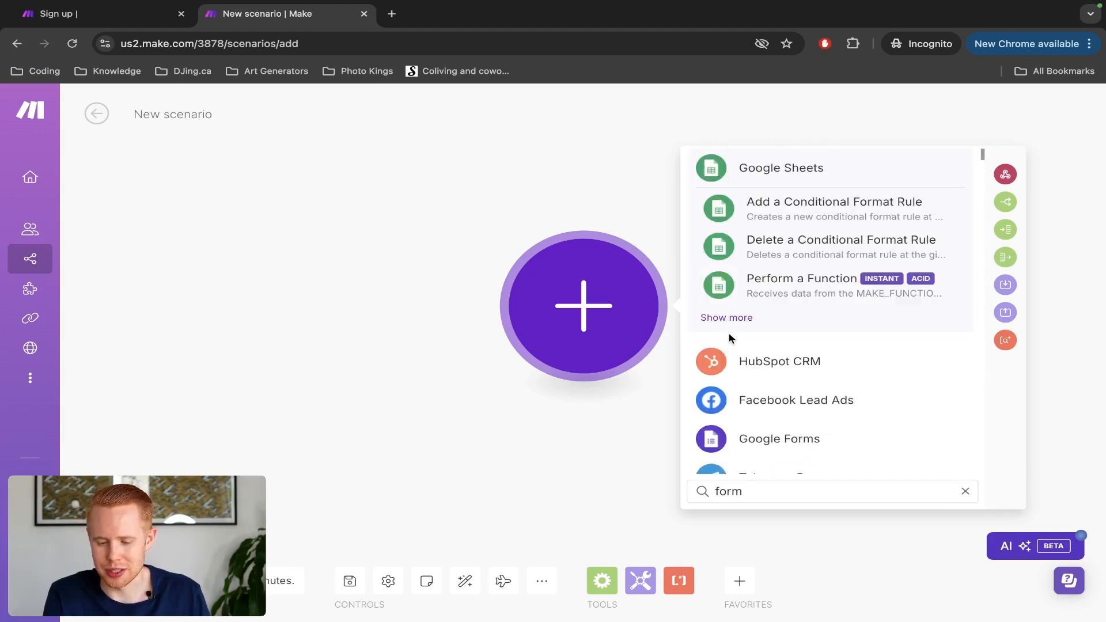
Step: Choose Google Forms as the first app and browse its module list, from Search Forms to Watch Responses
{"action": "left_click", "coordinate": [752, 441]}
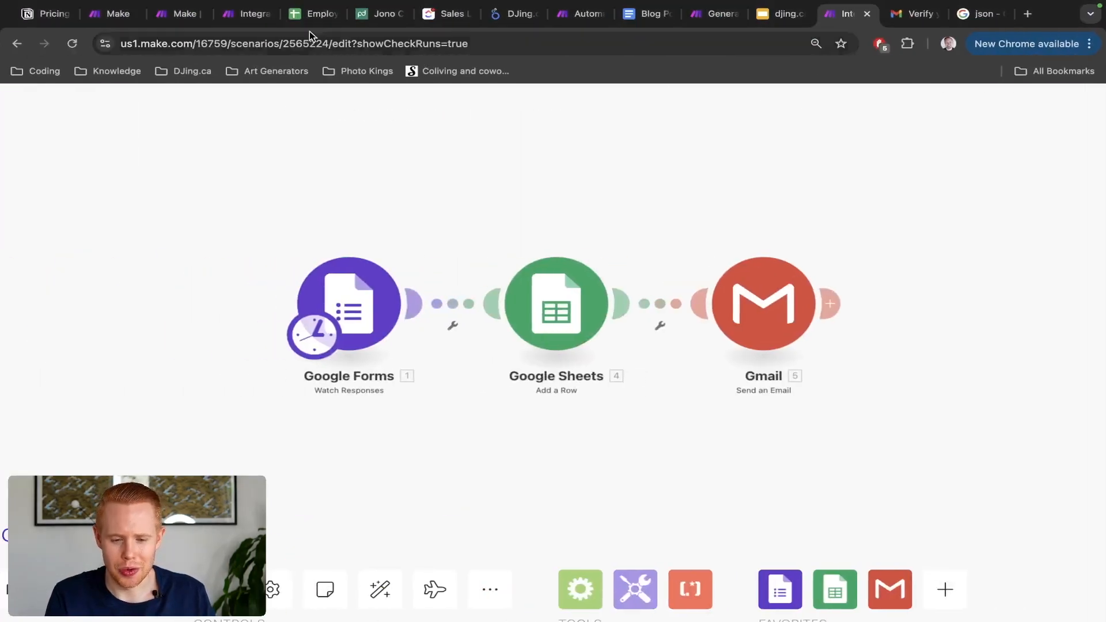
{"action": "left_click", "coordinate": [233, 16]}
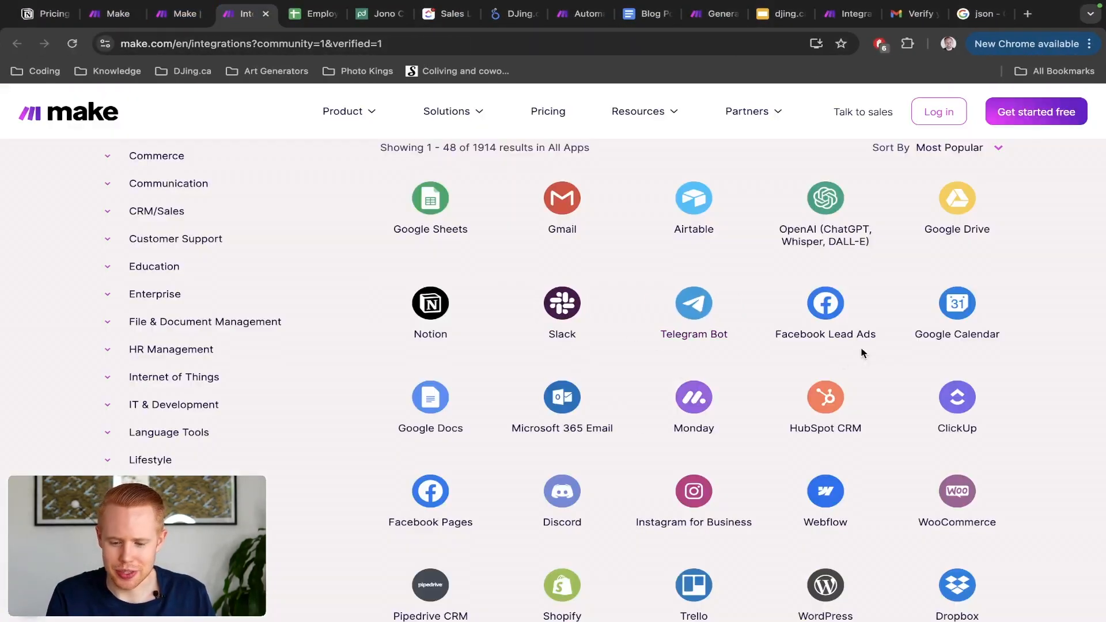
{"action": "scroll", "coordinate": [1019, 404], "scroll_direction": "down", "scroll_amount": 2}
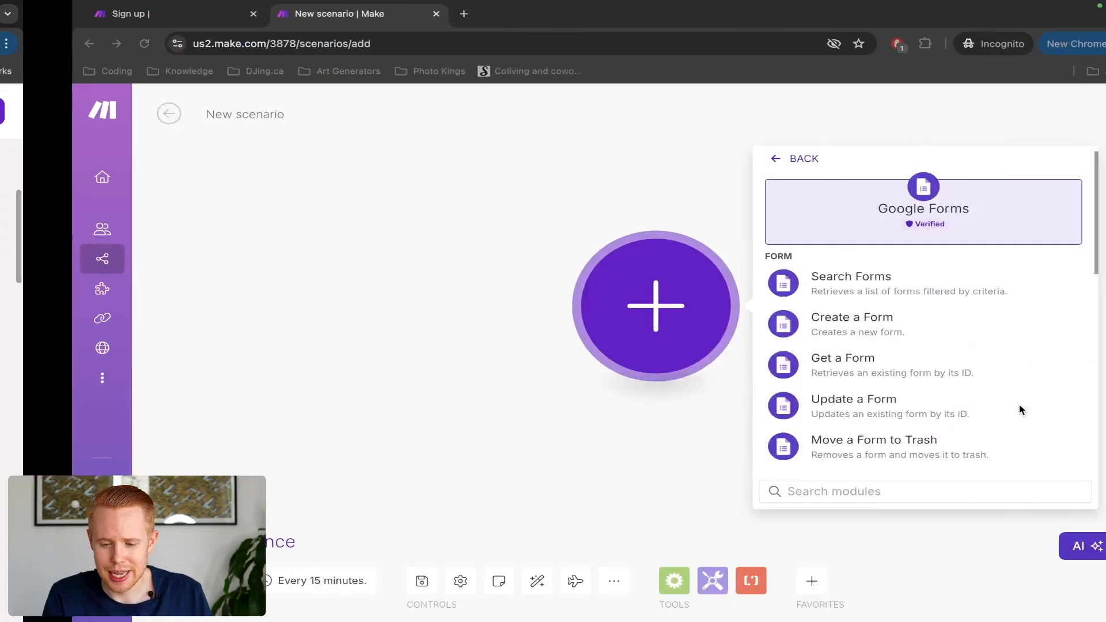
{"action": "scroll", "coordinate": [943, 379], "scroll_direction": "down", "scroll_amount": 1}
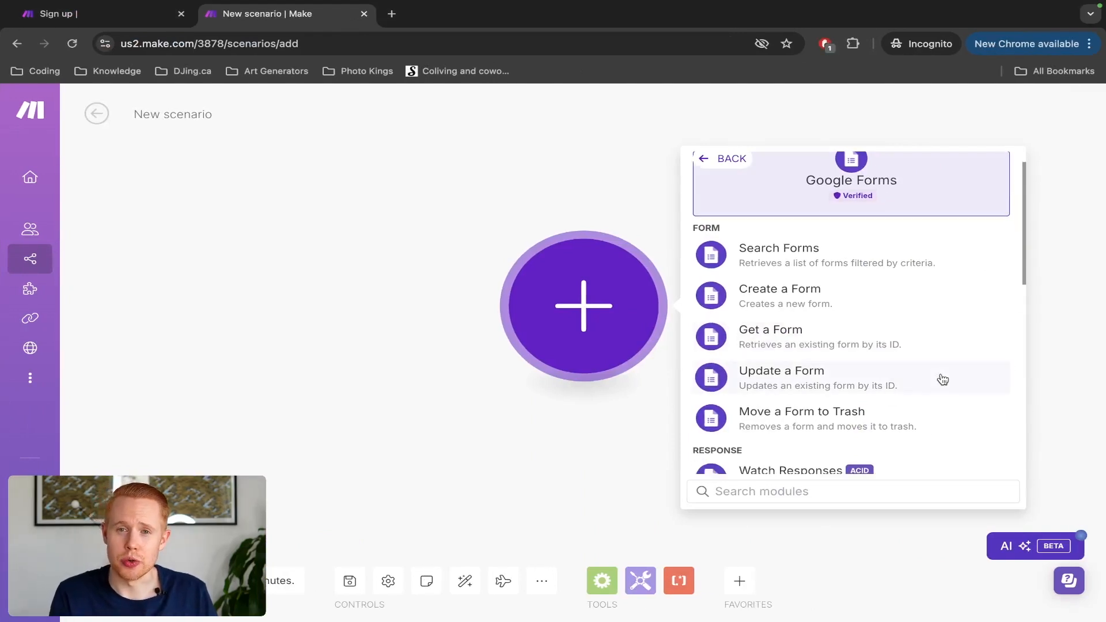
{"action": "scroll", "coordinate": [939, 378], "scroll_direction": "up", "scroll_amount": 1}
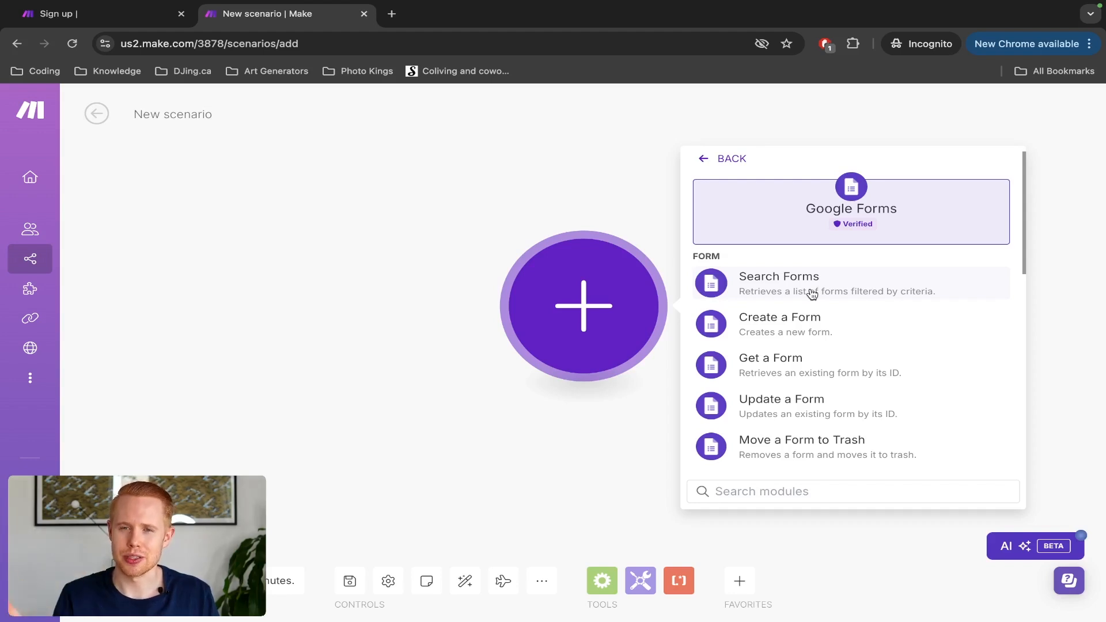
{"action": "scroll", "coordinate": [811, 293], "scroll_direction": "down", "scroll_amount": 1}
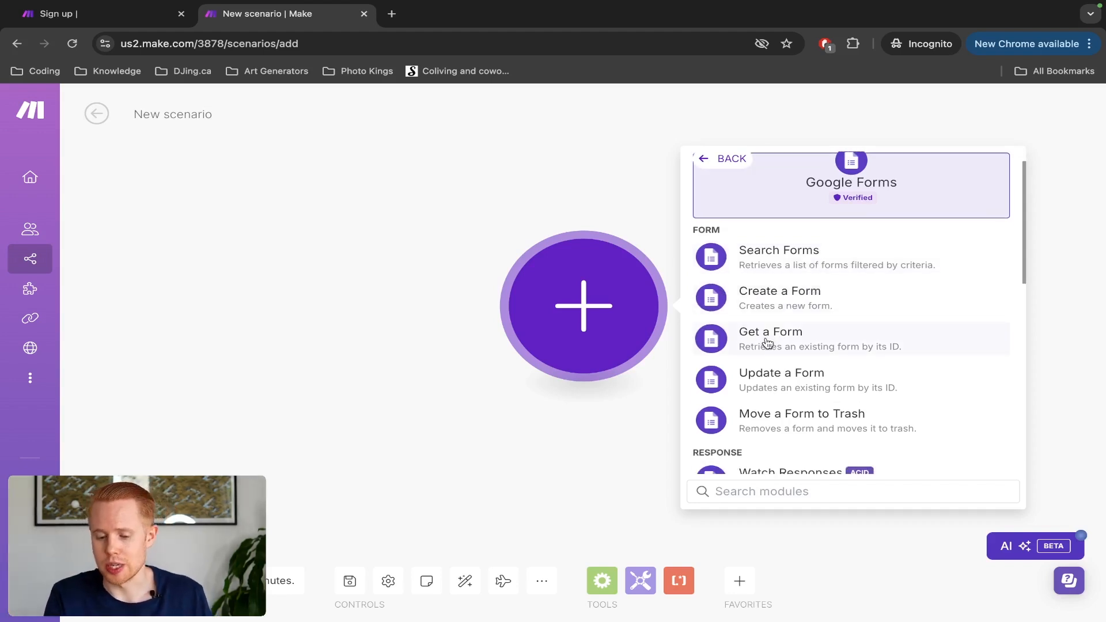
{"action": "scroll", "coordinate": [785, 345], "scroll_direction": "down", "scroll_amount": 1}
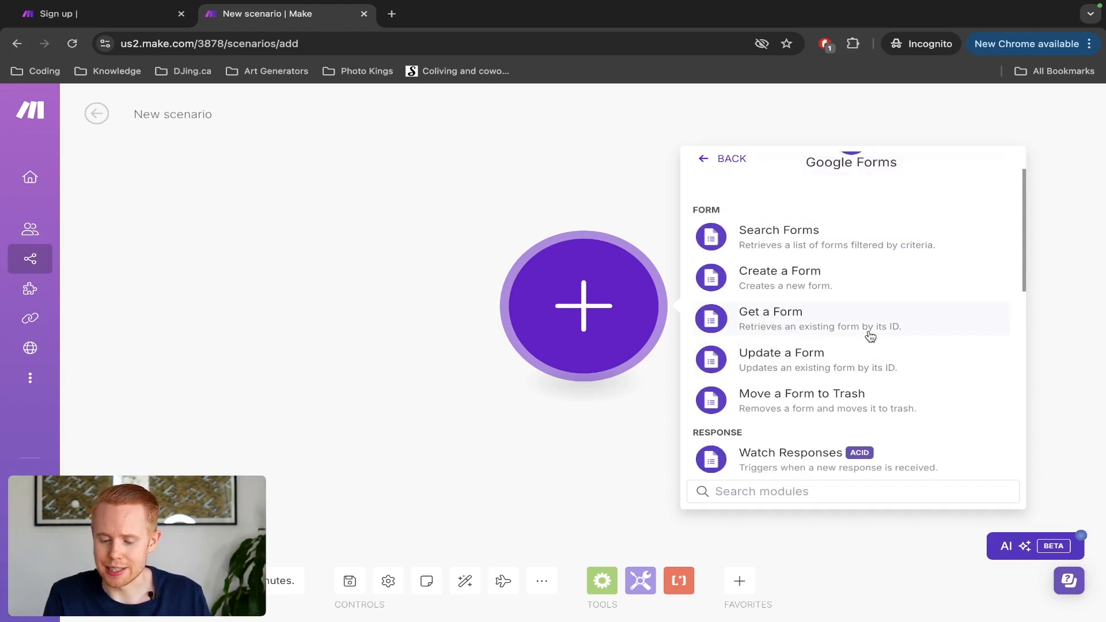
{"action": "scroll", "coordinate": [801, 335], "scroll_direction": "down", "scroll_amount": 1}
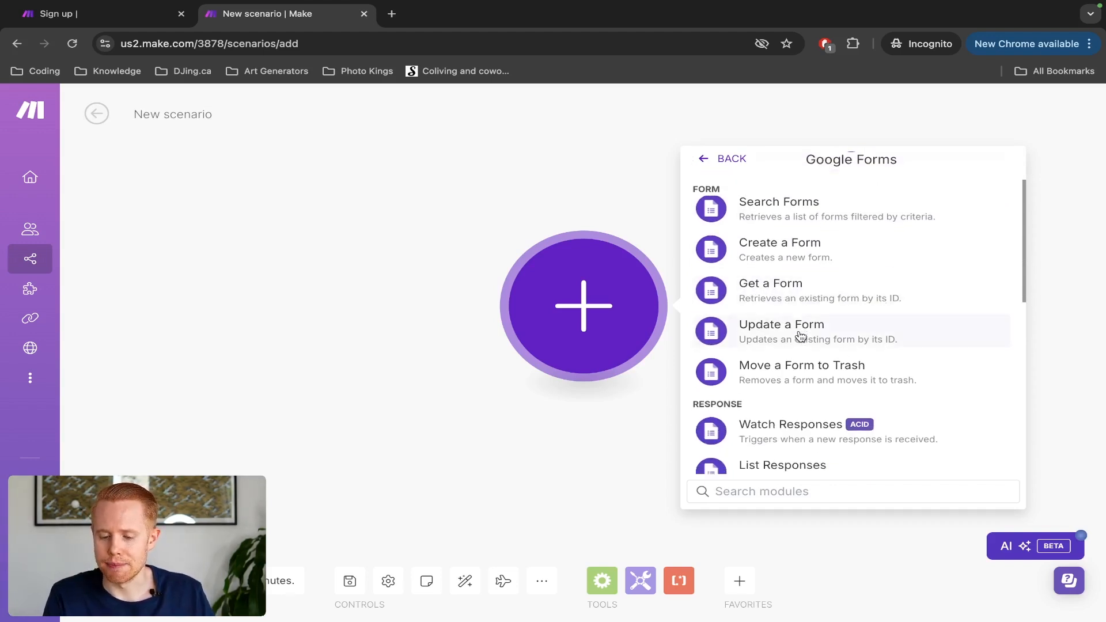
{"action": "scroll", "coordinate": [835, 344], "scroll_direction": "down", "scroll_amount": 1}
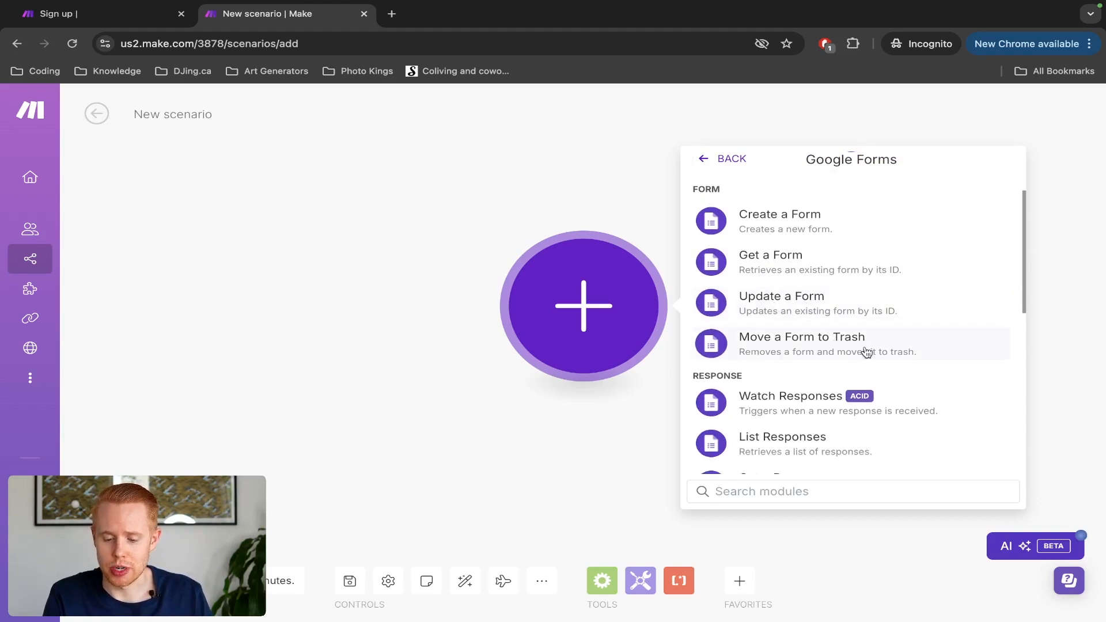
{"action": "scroll", "coordinate": [868, 352], "scroll_direction": "down", "scroll_amount": 3}
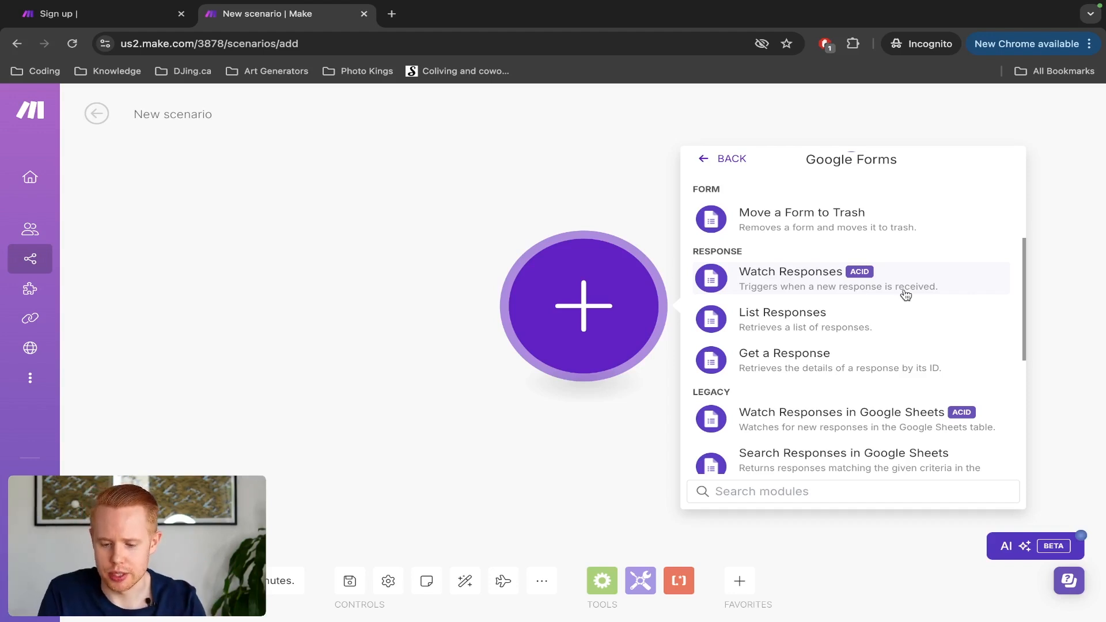
{"action": "scroll", "coordinate": [905, 295], "scroll_direction": "down", "scroll_amount": 5}
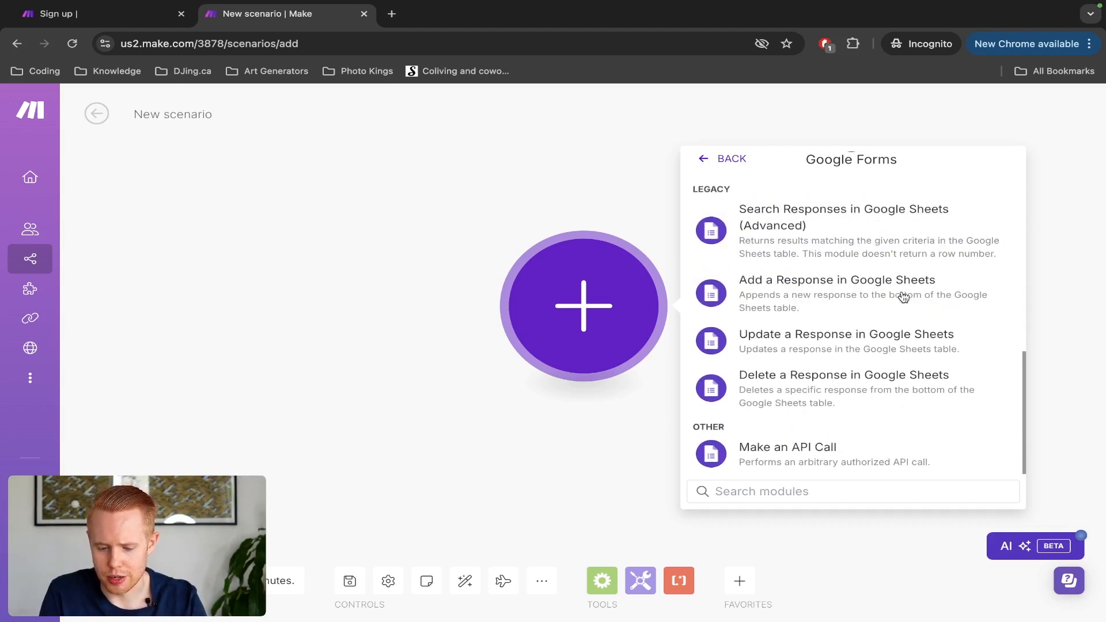
{"action": "scroll", "coordinate": [903, 296], "scroll_direction": "up", "scroll_amount": 1}
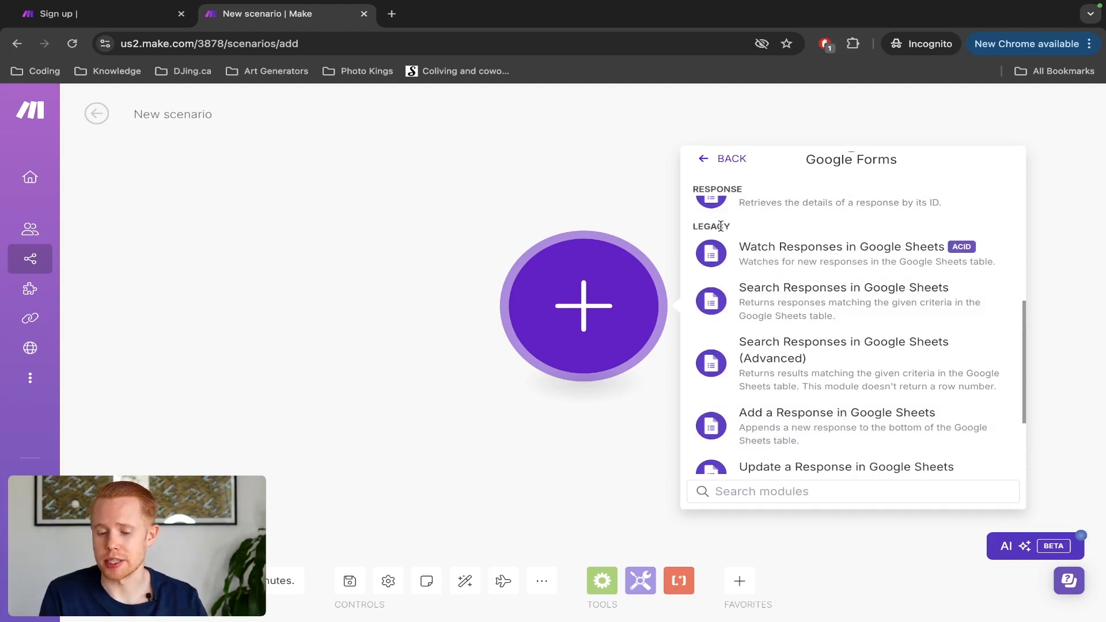
{"action": "scroll", "coordinate": [721, 226], "scroll_direction": "up", "scroll_amount": 4}
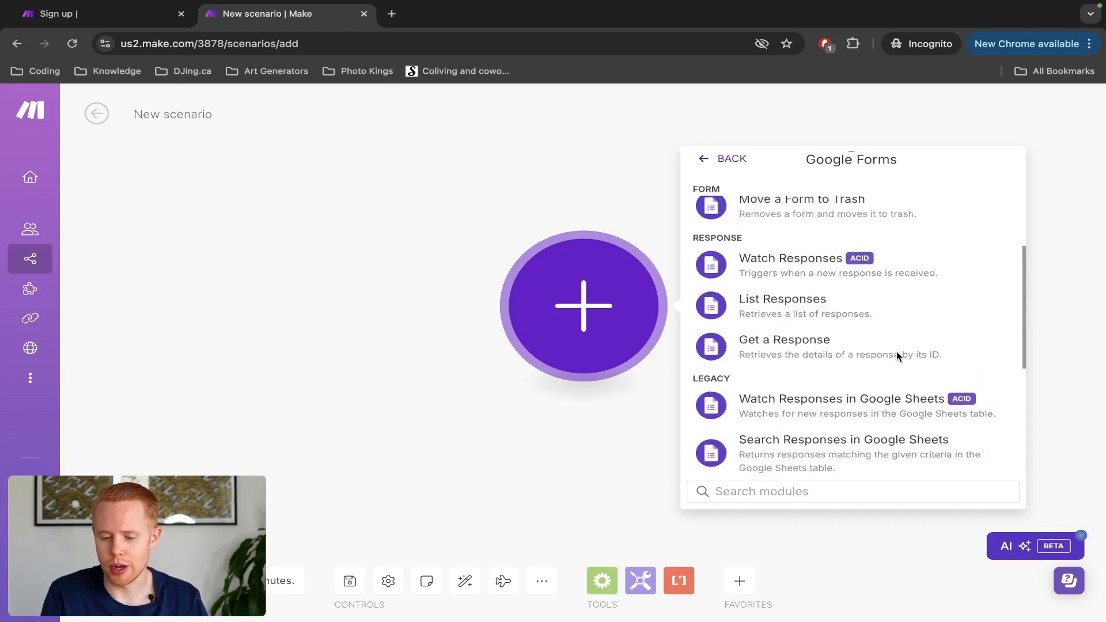
{"action": "scroll", "coordinate": [763, 363], "scroll_direction": "up", "scroll_amount": 3}
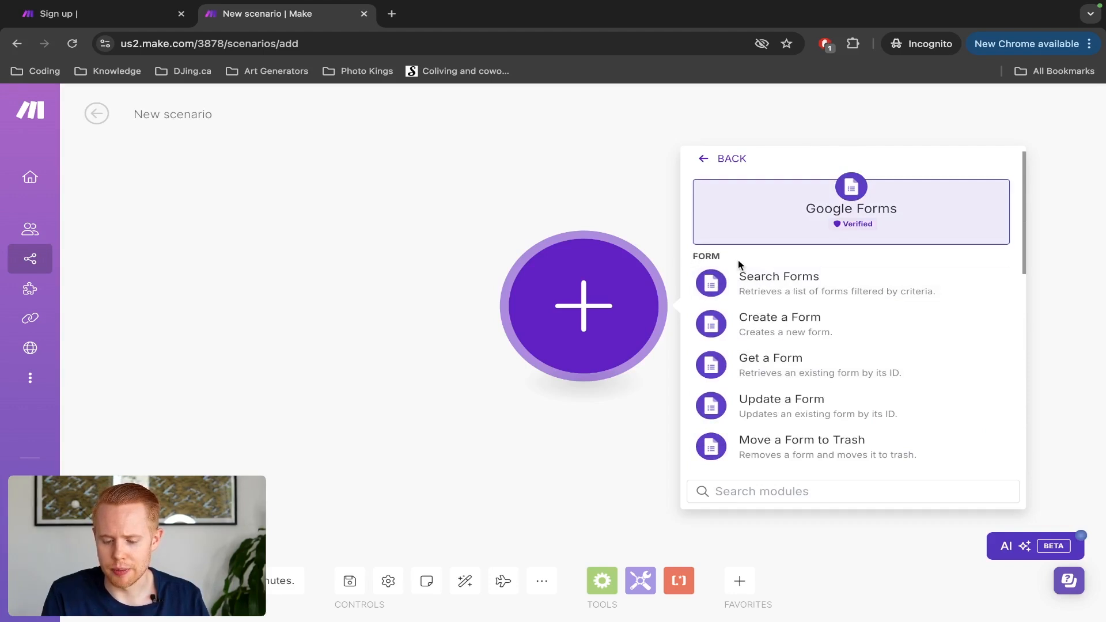
{"action": "scroll", "coordinate": [739, 262], "scroll_direction": "down", "scroll_amount": 1}
{"action": "scroll", "coordinate": [738, 264], "scroll_direction": "down", "scroll_amount": 2}
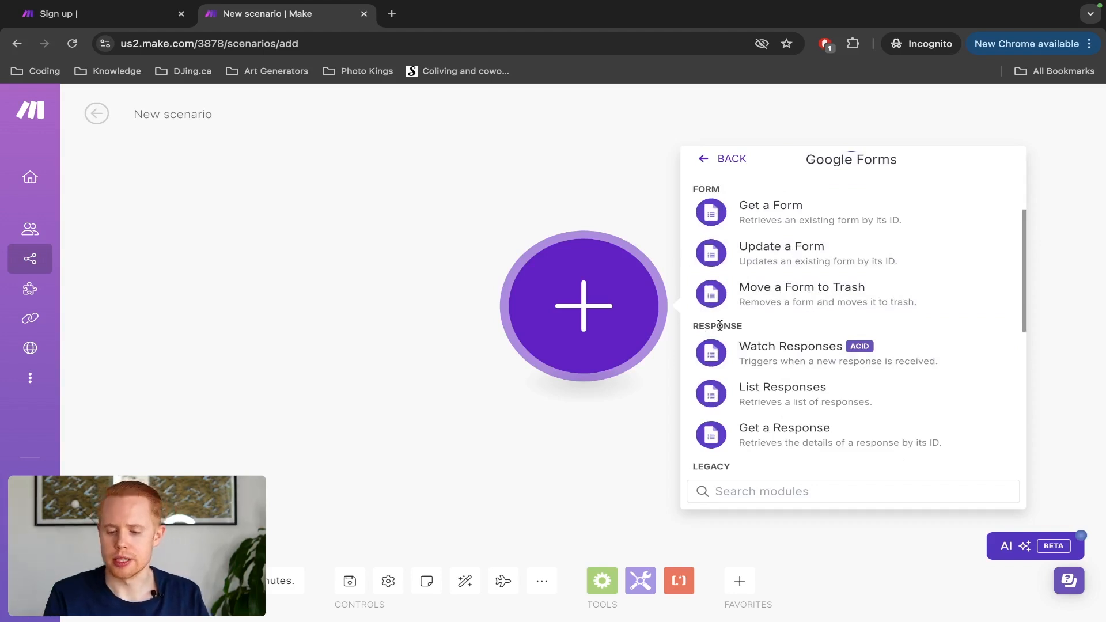
Step: Add Google Forms Watch Responses as the trigger and start a new connection
{"action": "left_click", "coordinate": [793, 353]}
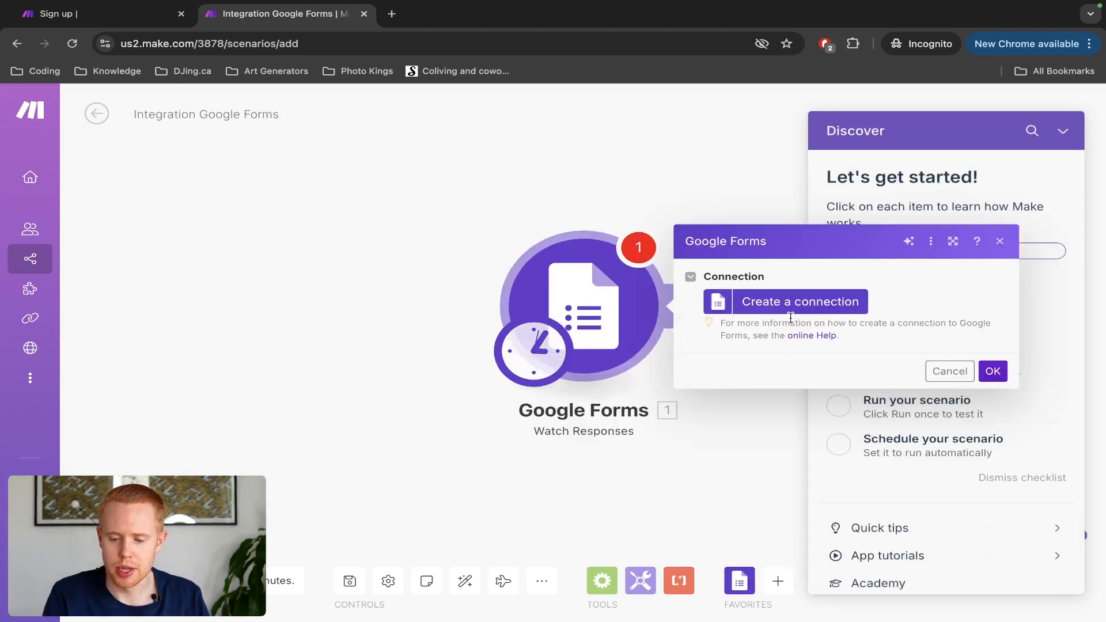
{"action": "left_click", "coordinate": [1063, 131]}
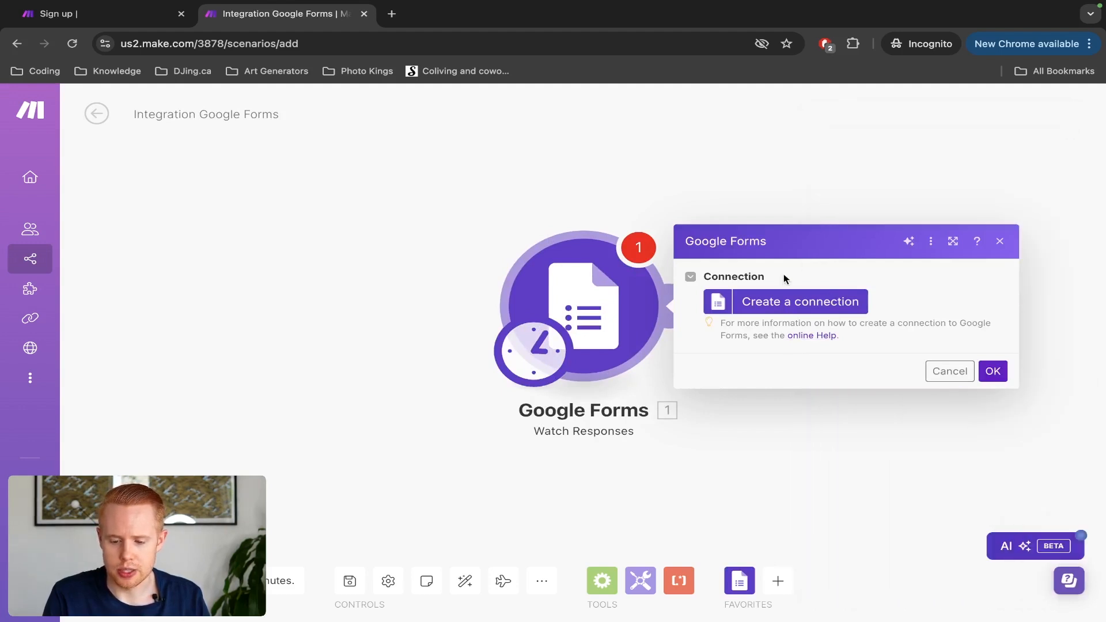
{"action": "left_click", "coordinate": [795, 311]}
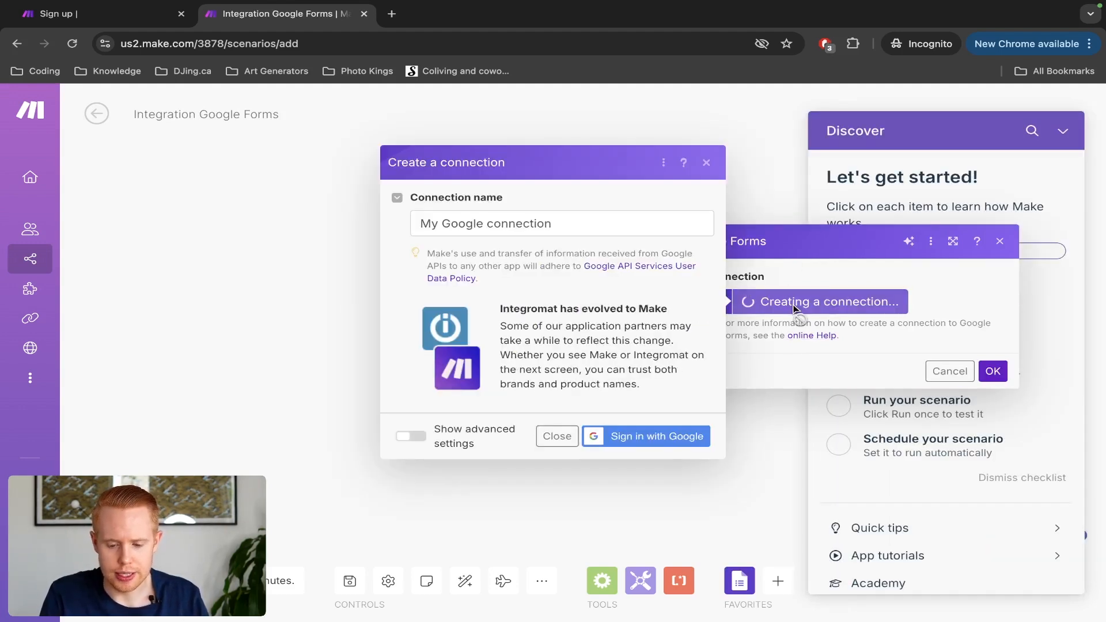
Step: Replace the default connection name, beginning to type 'Google Form'
{"action": "triple_click", "coordinate": [580, 221]}
{"action": "type", "text": "Google"}
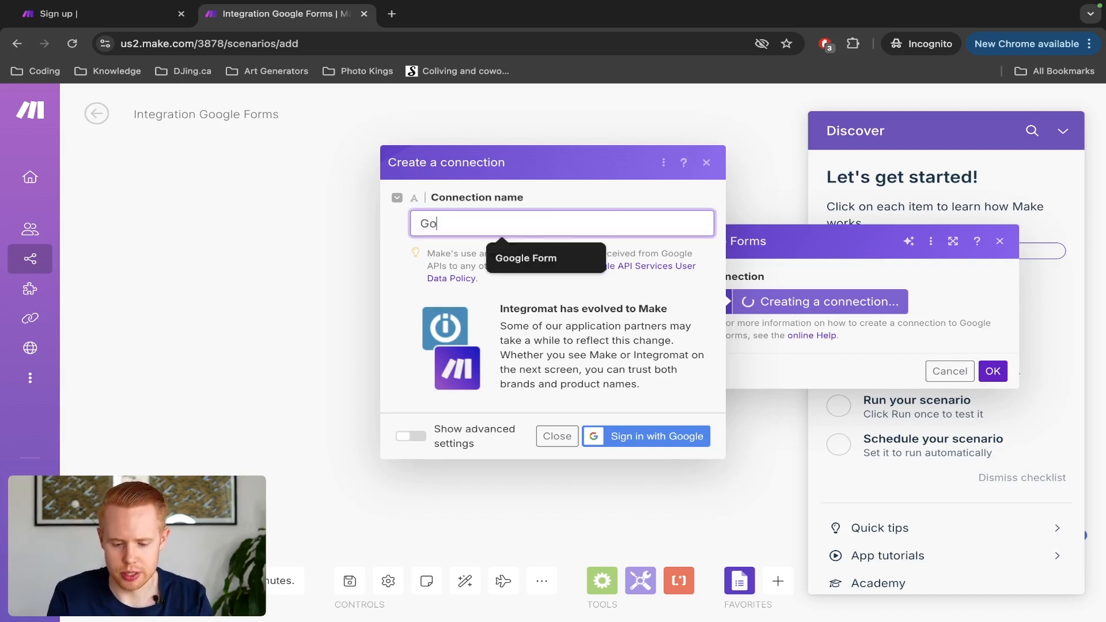
{"action": "key", "text": "ctrl+BackSpace"}
{"action": "type", "text": "Google Fr"}
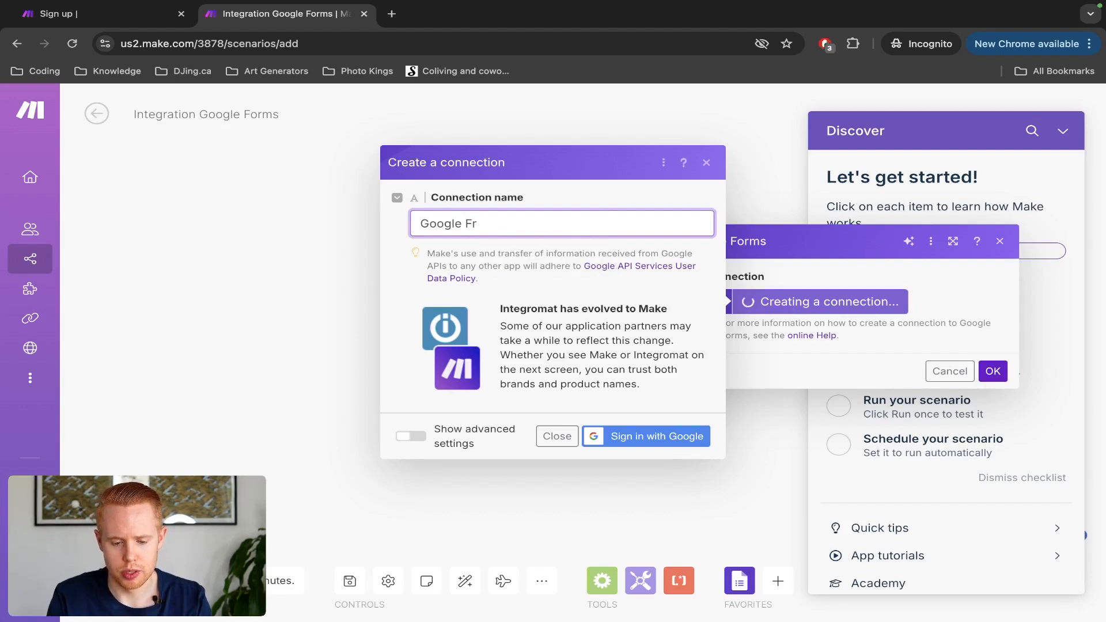
{"action": "key", "text": "BackSpace"}
Step: Finish the connection name 'Google Form' and sign in with Google, entering the account e-mail
{"action": "type", "text": "orm"}
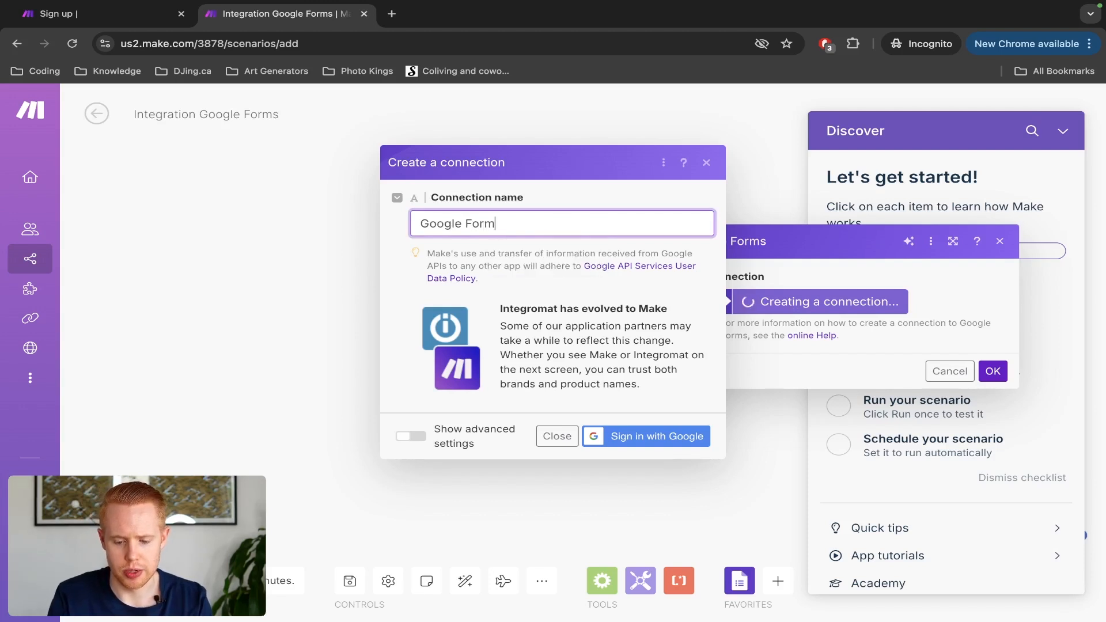
{"action": "left_click", "coordinate": [687, 433]}
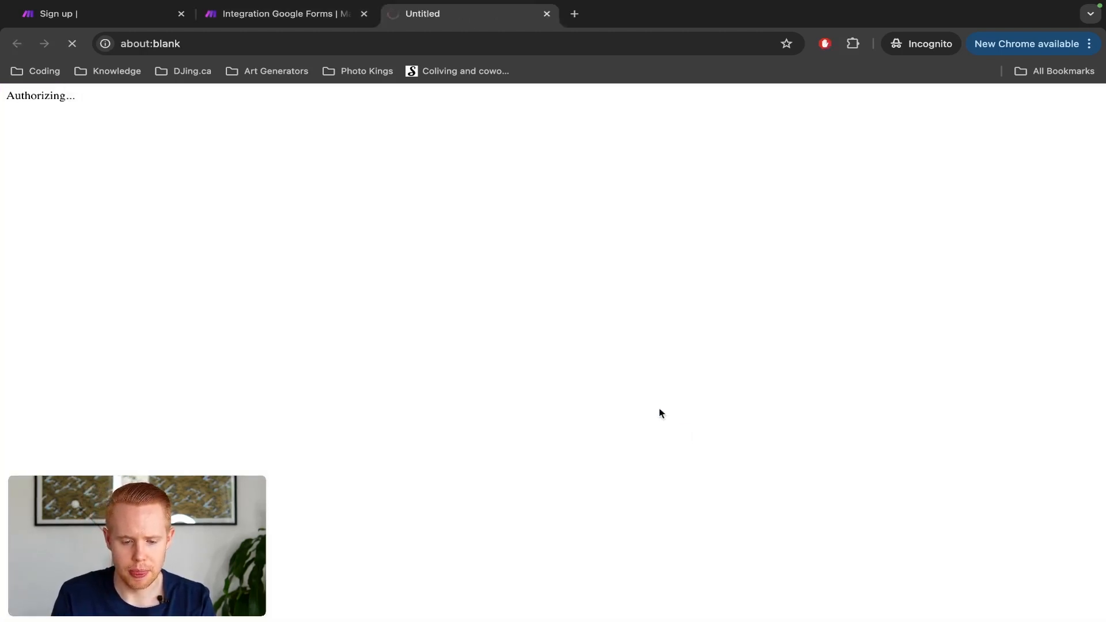
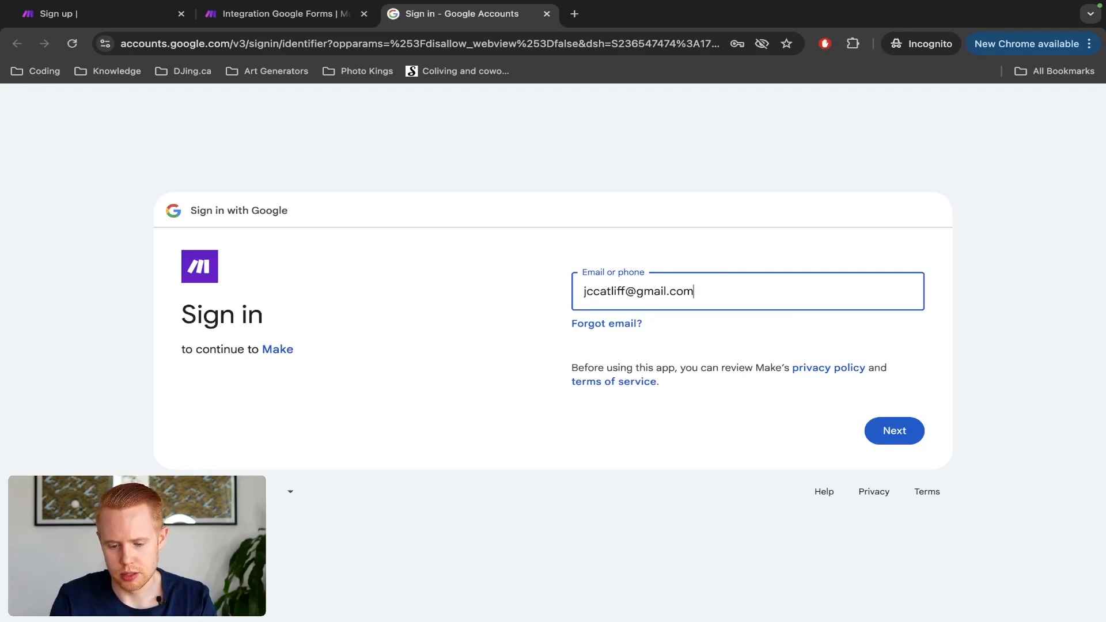
{"action": "key", "text": "Return"}
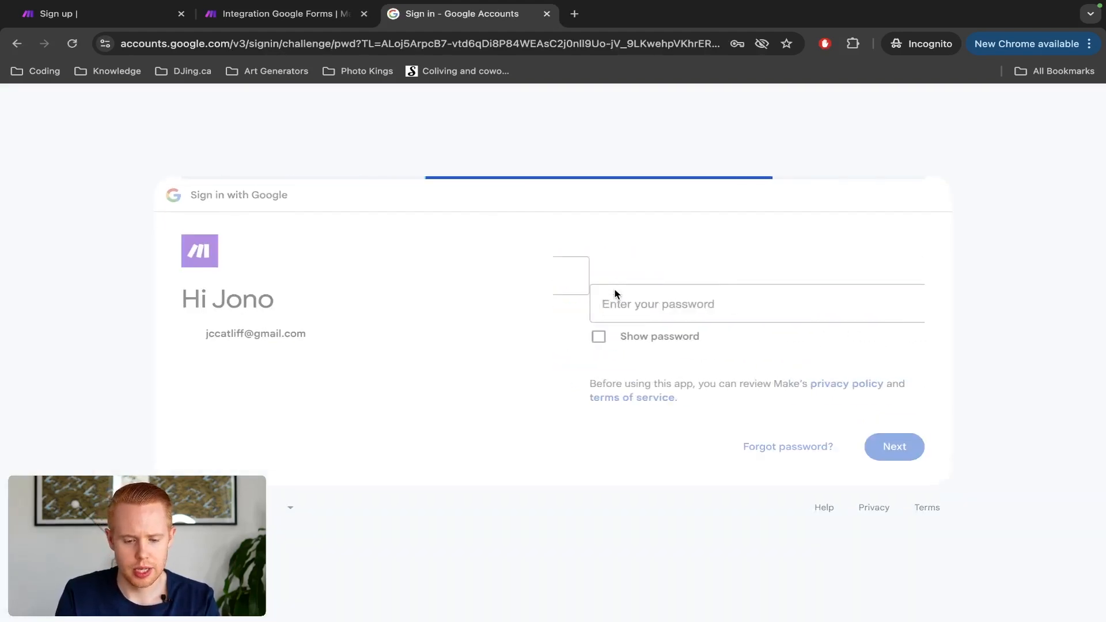
Step: Enter the account password, continue, and allow Make access to the Google account
{"action": "type", "text": "********"}
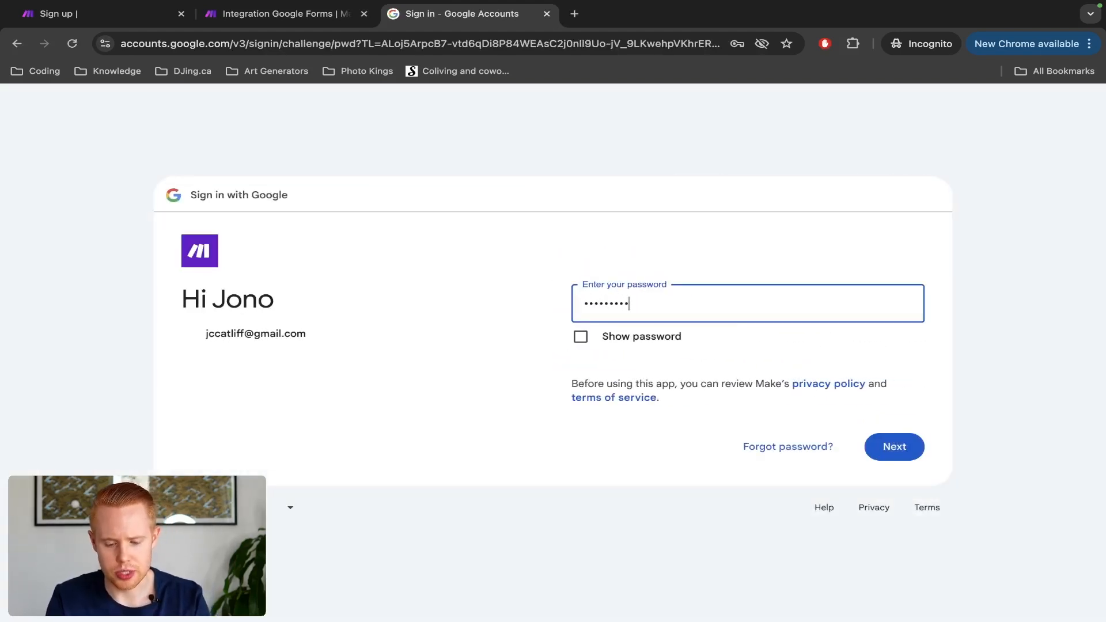
{"action": "key", "text": "Return"}
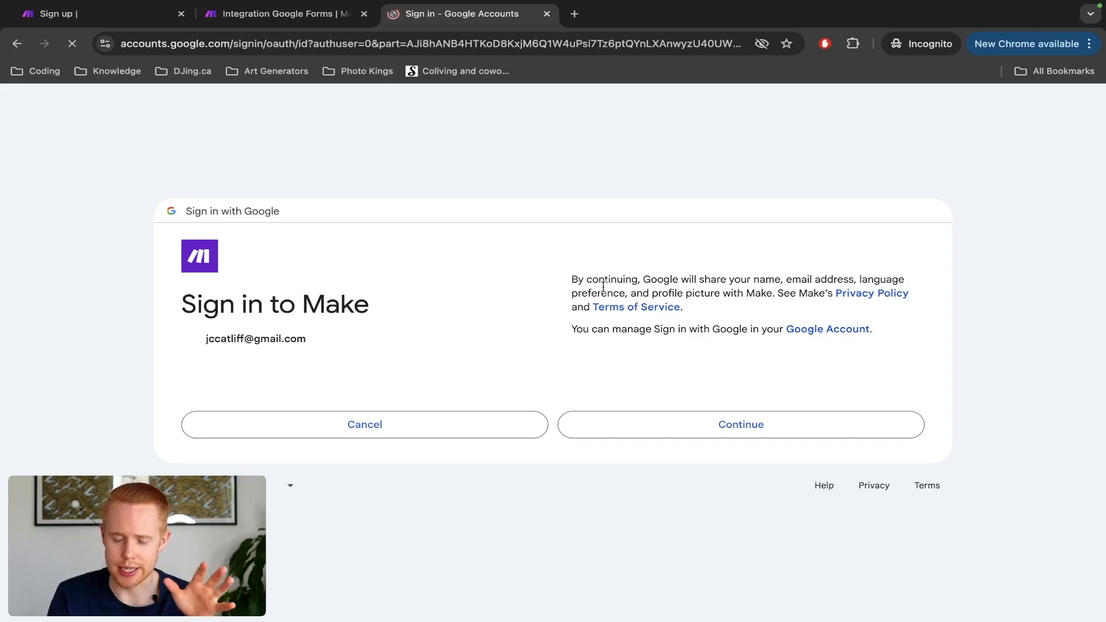
{"action": "left_click", "coordinate": [721, 426]}
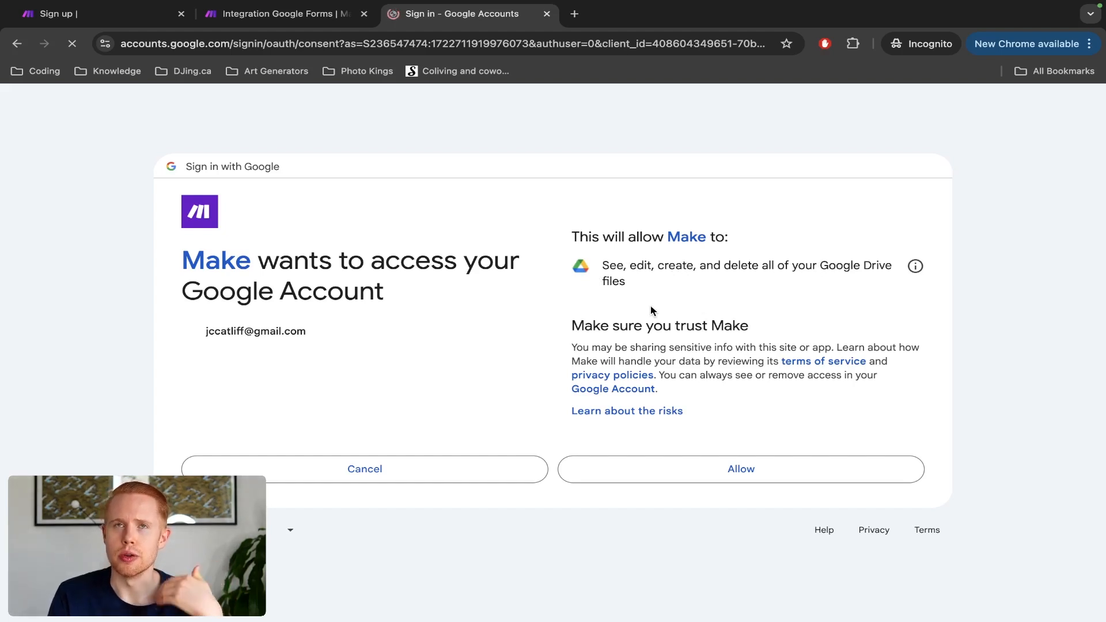
{"action": "left_click", "coordinate": [681, 476]}
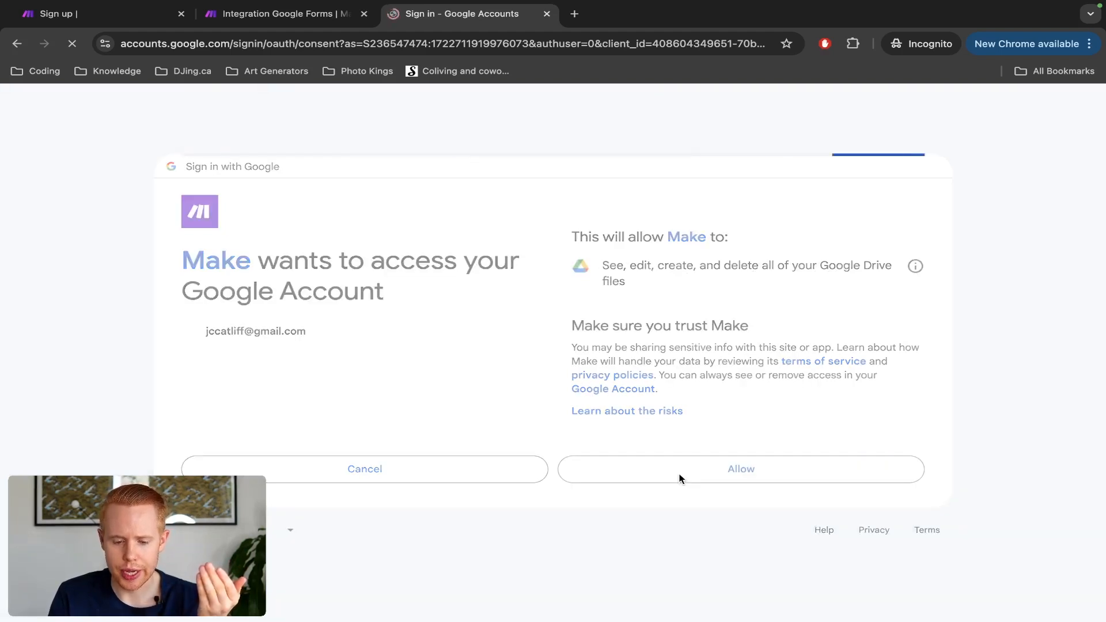
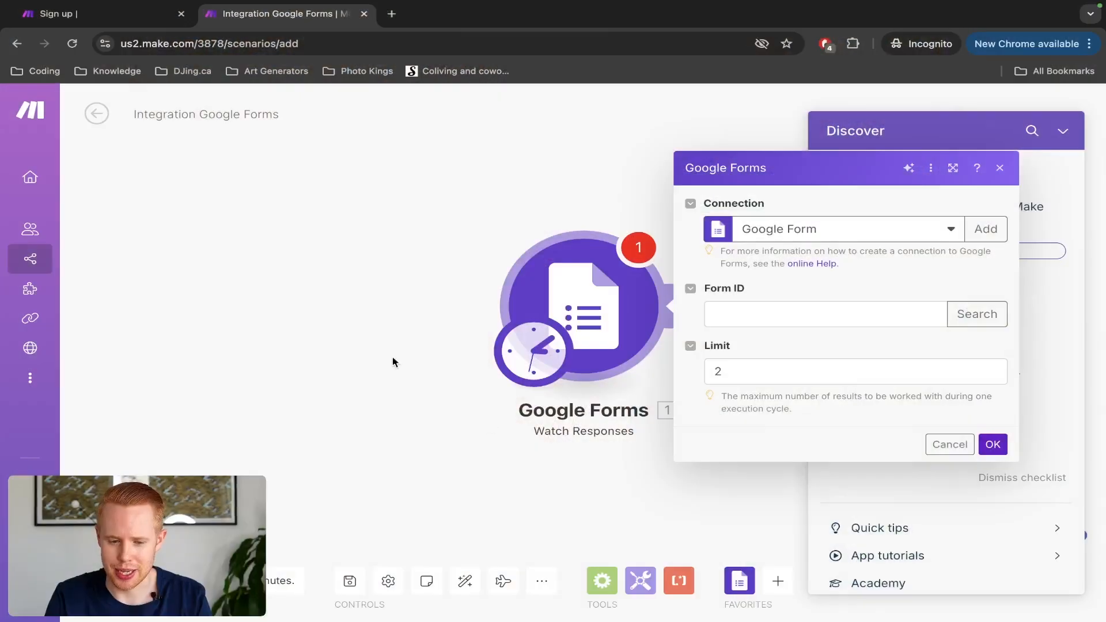
Step: Go to forms.google.com in a new private tab and browse the Forms home page
{"action": "key", "text": "ctrl+t"}
{"action": "type", "text": "forms.google.com"}
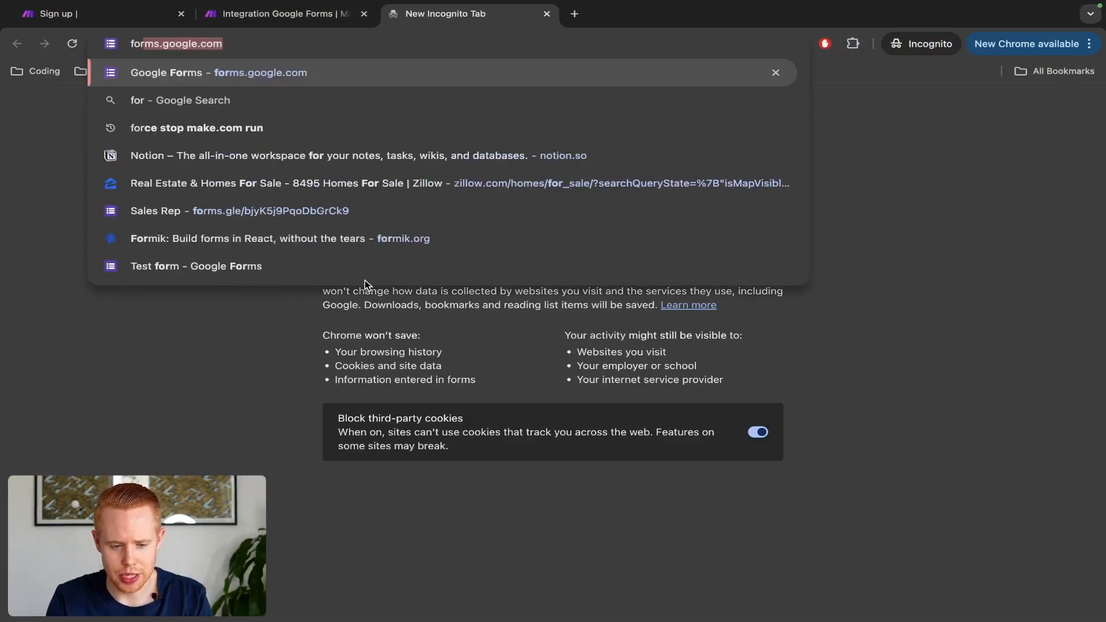
{"action": "key", "text": "Return"}
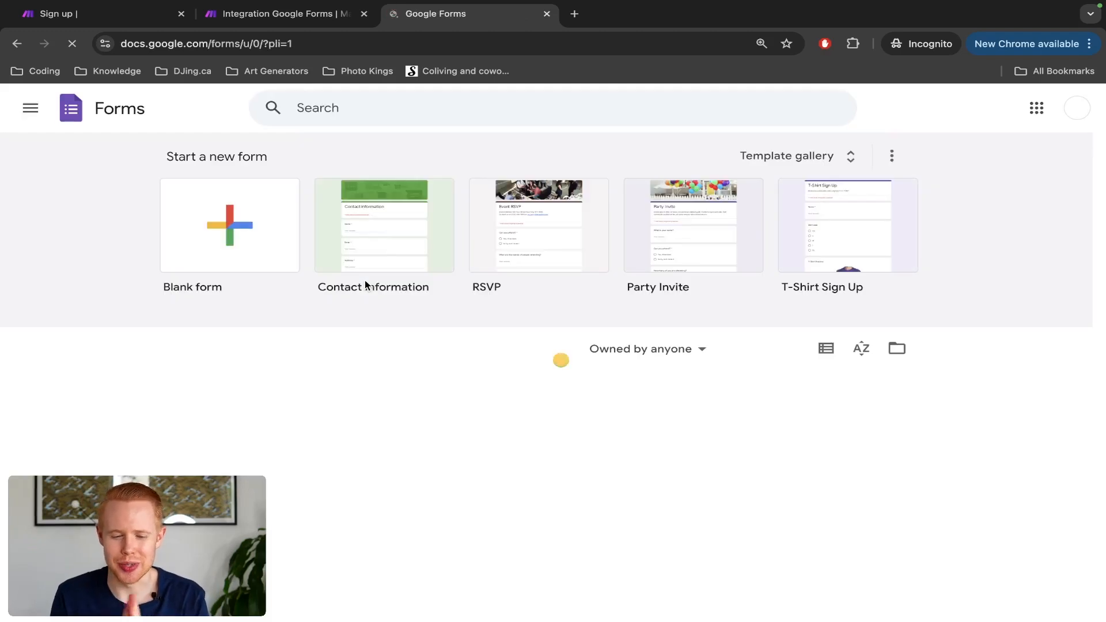
{"action": "scroll", "coordinate": [131, 222], "scroll_direction": "up", "scroll_amount": 5}
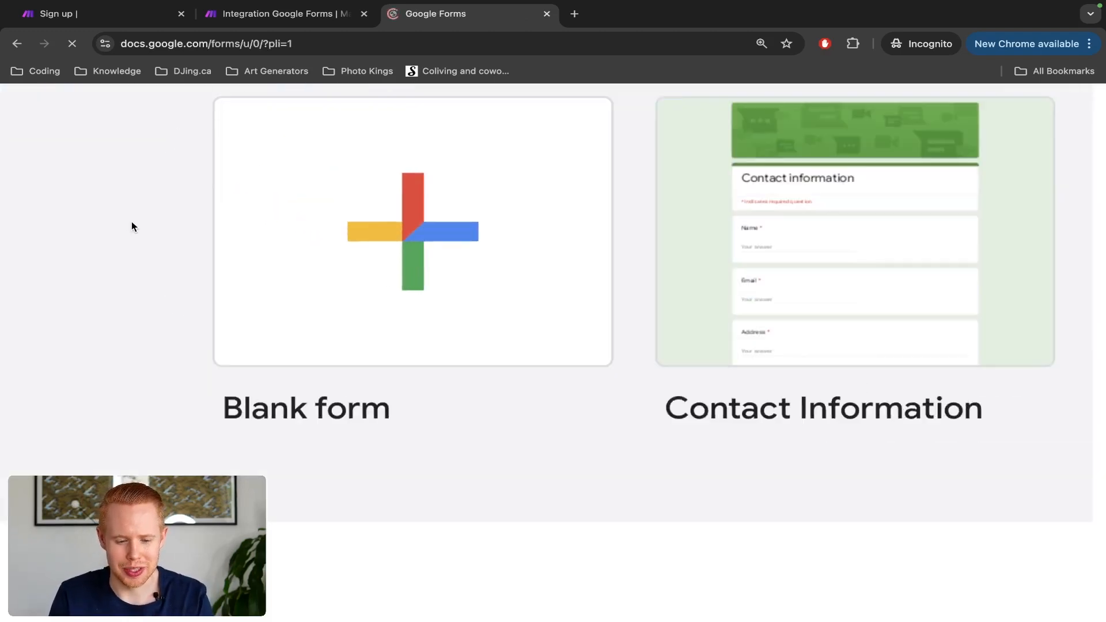
{"action": "scroll", "coordinate": [405, 282], "scroll_direction": "down", "scroll_amount": 5}
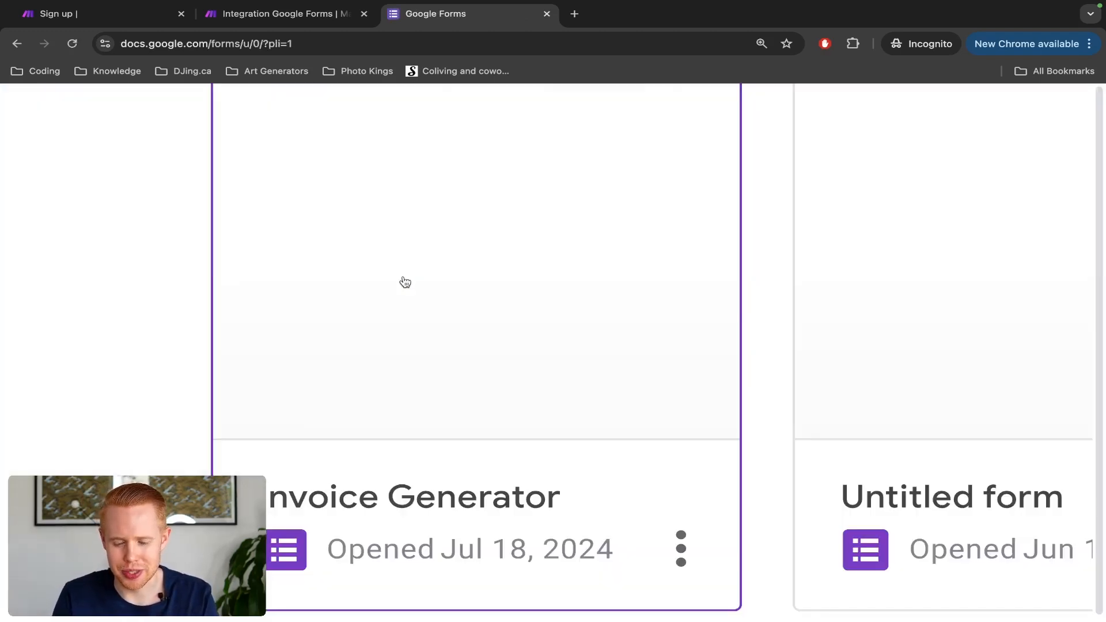
{"action": "scroll", "coordinate": [405, 282], "scroll_direction": "down", "scroll_amount": 5}
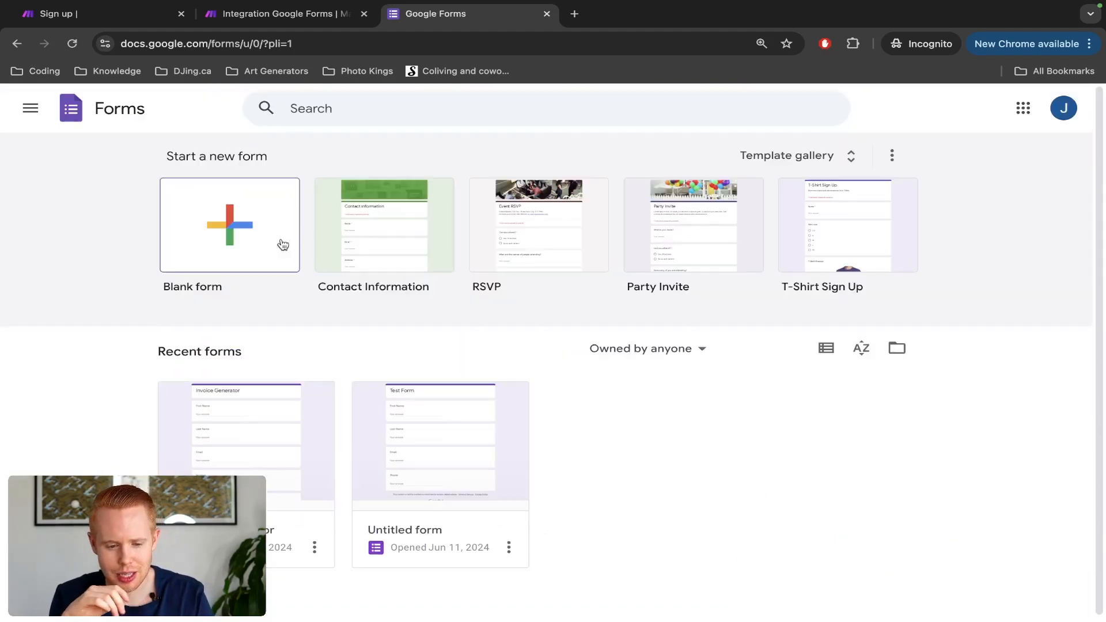
Step: Start a blank form and title it 'Make.com Crash Course'
{"action": "left_click", "coordinate": [282, 244]}
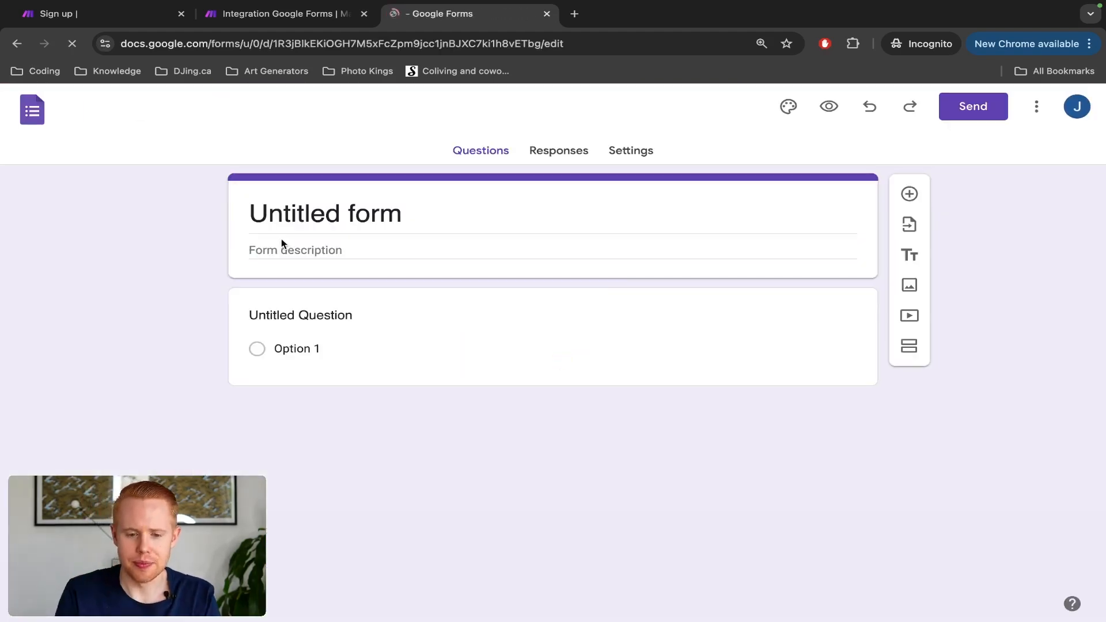
{"action": "triple_click", "coordinate": [318, 209]}
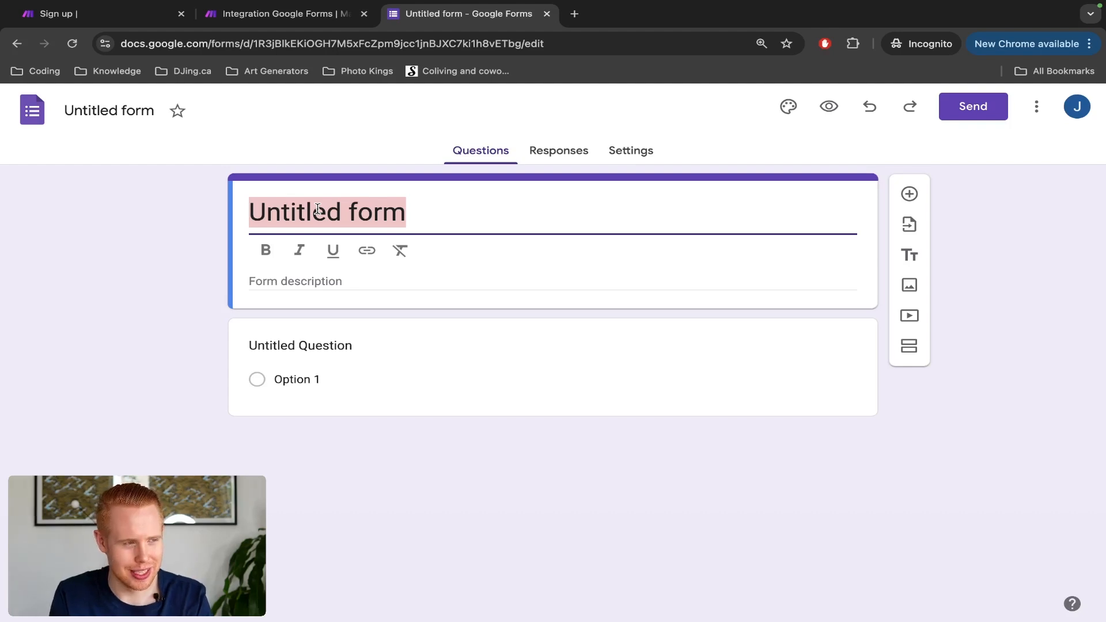
{"action": "type", "text": "Make.com Cras hC"}
{"action": "key", "text": "BackSpace"}
{"action": "key", "text": "BackSpace"}
{"action": "key", "text": "BackSpace"}
{"action": "type", "text": "h Course"}
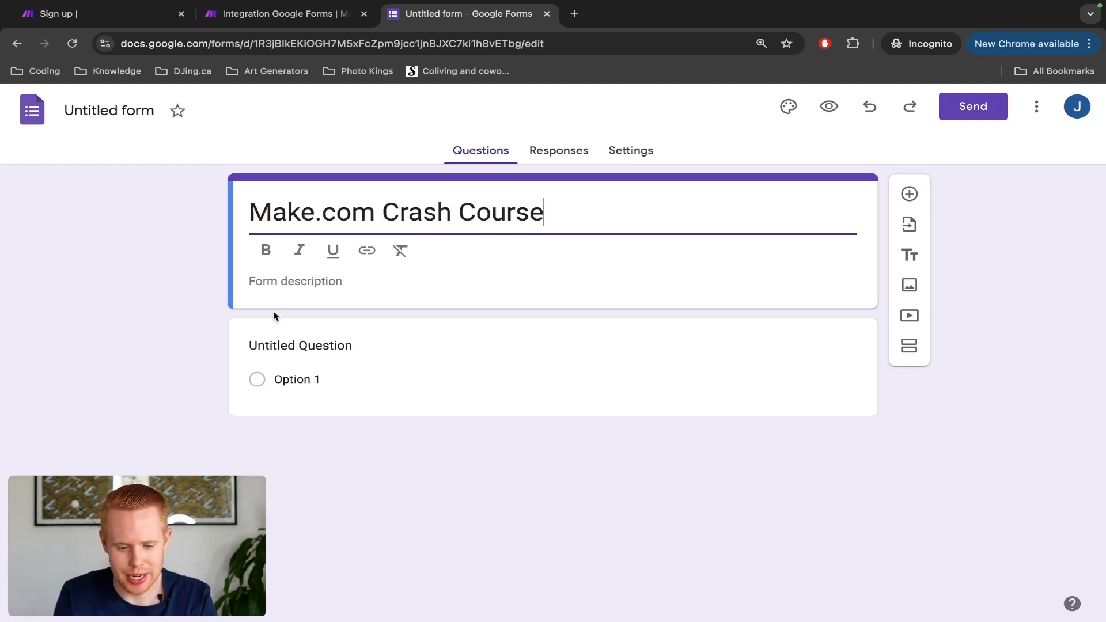
Step: Add questions First Name, Last Name, Email Input Area and Phone Input Area, plus one more
{"action": "left_click", "coordinate": [286, 345]}
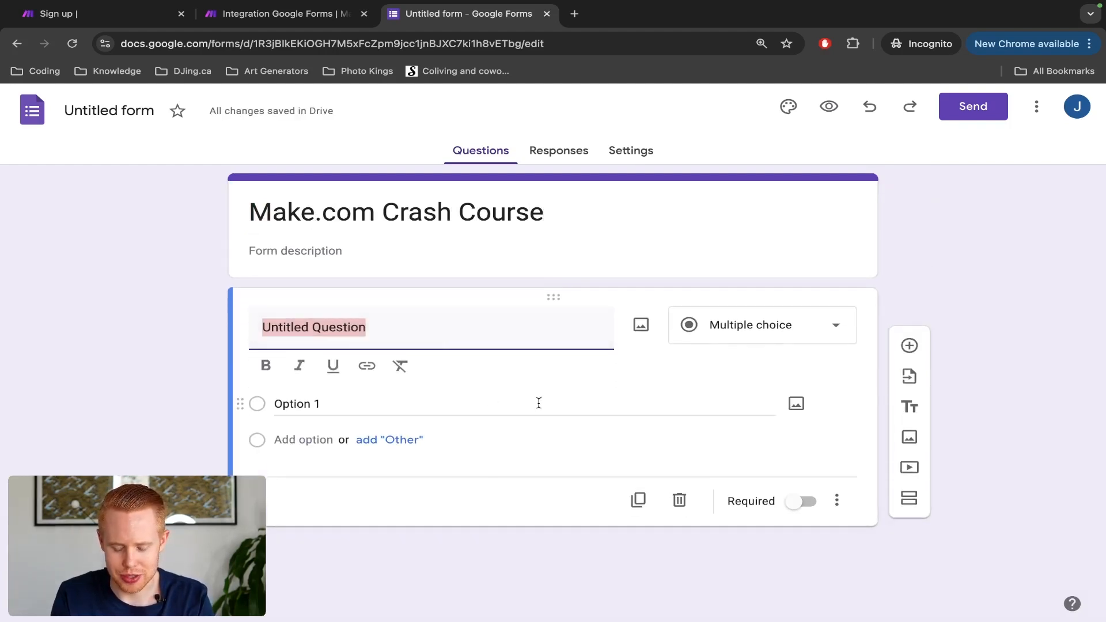
{"action": "type", "text": "First Name"}
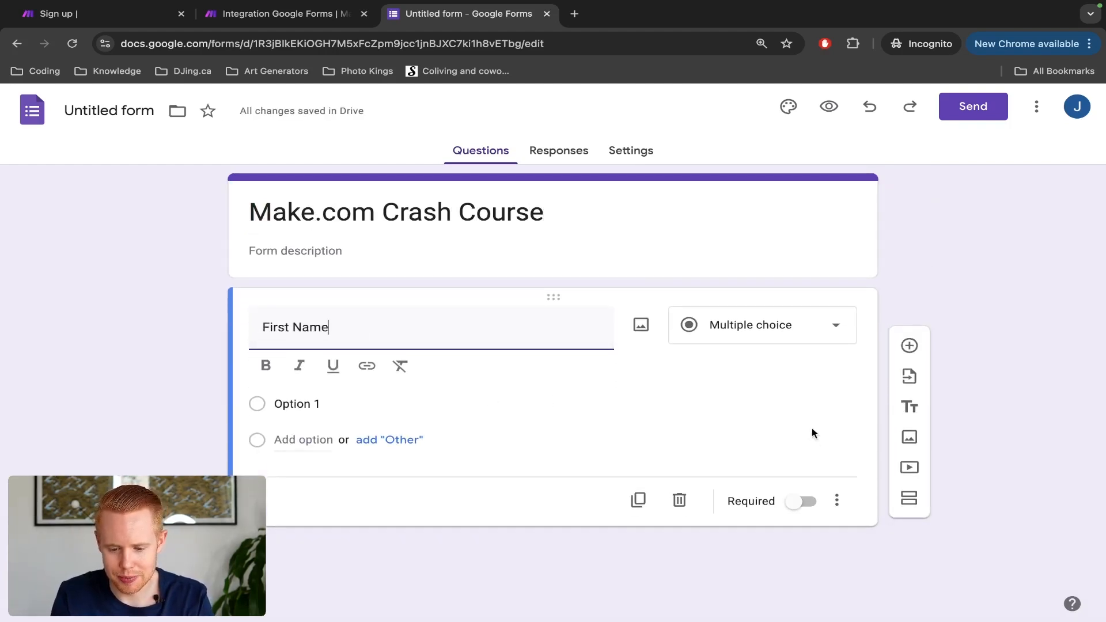
{"action": "left_click", "coordinate": [915, 349]}
{"action": "type", "text": "Last Name"}
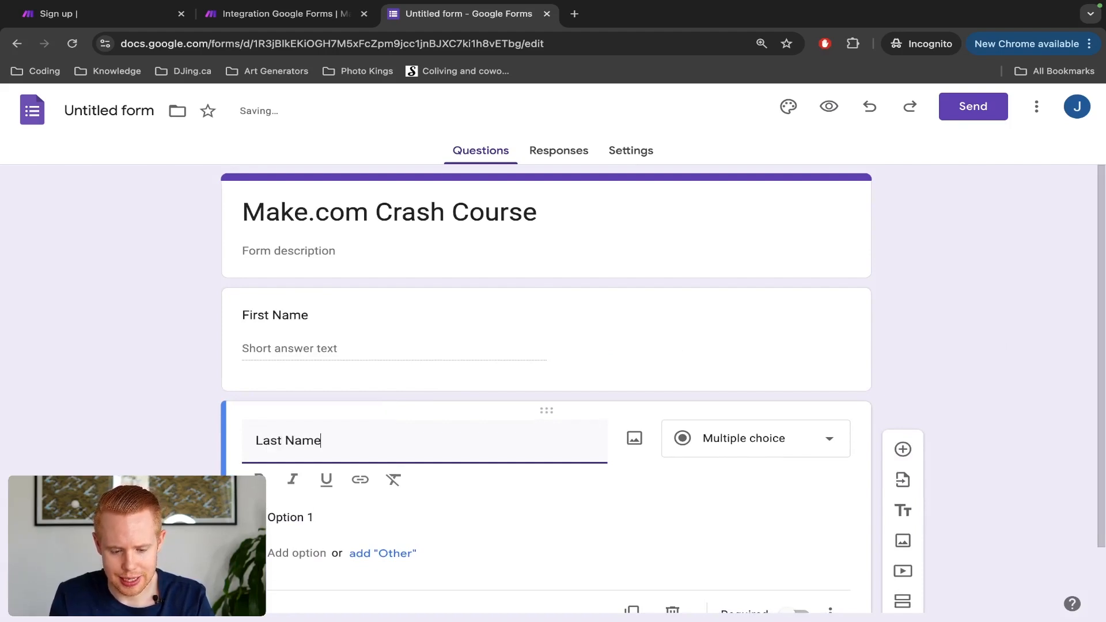
{"action": "left_click", "coordinate": [898, 406]}
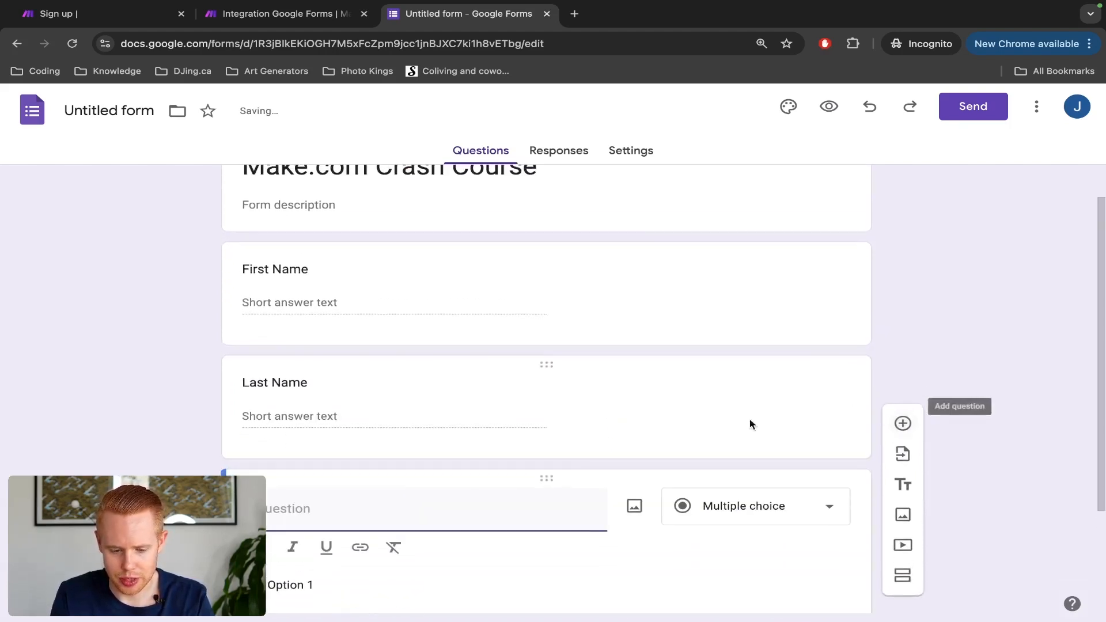
{"action": "type", "text": "Email "}
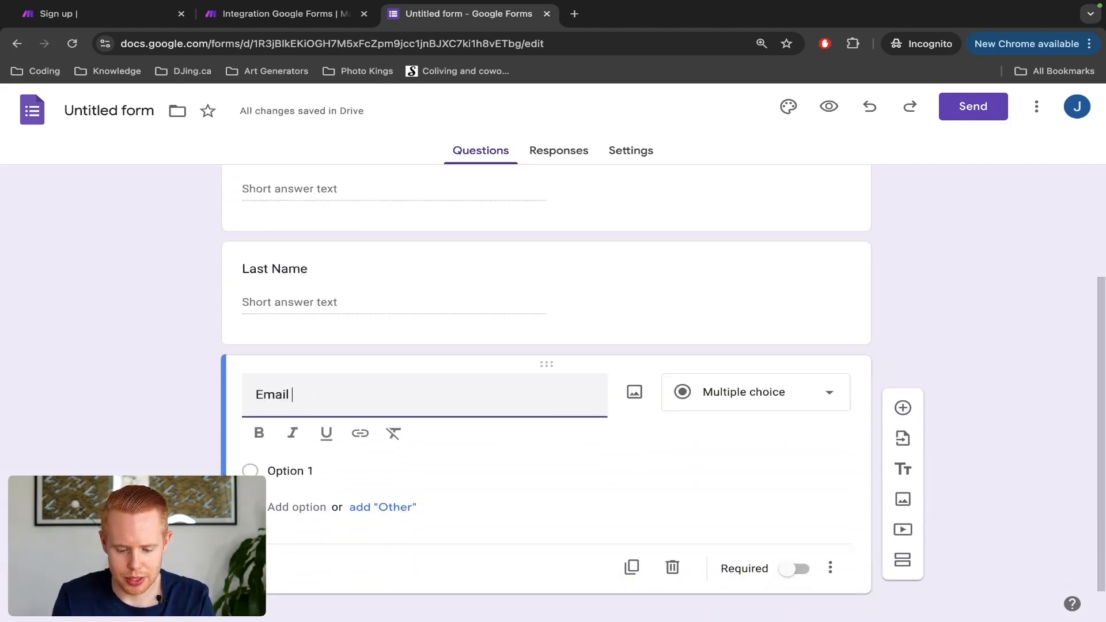
{"action": "type", "text": "Input Area"}
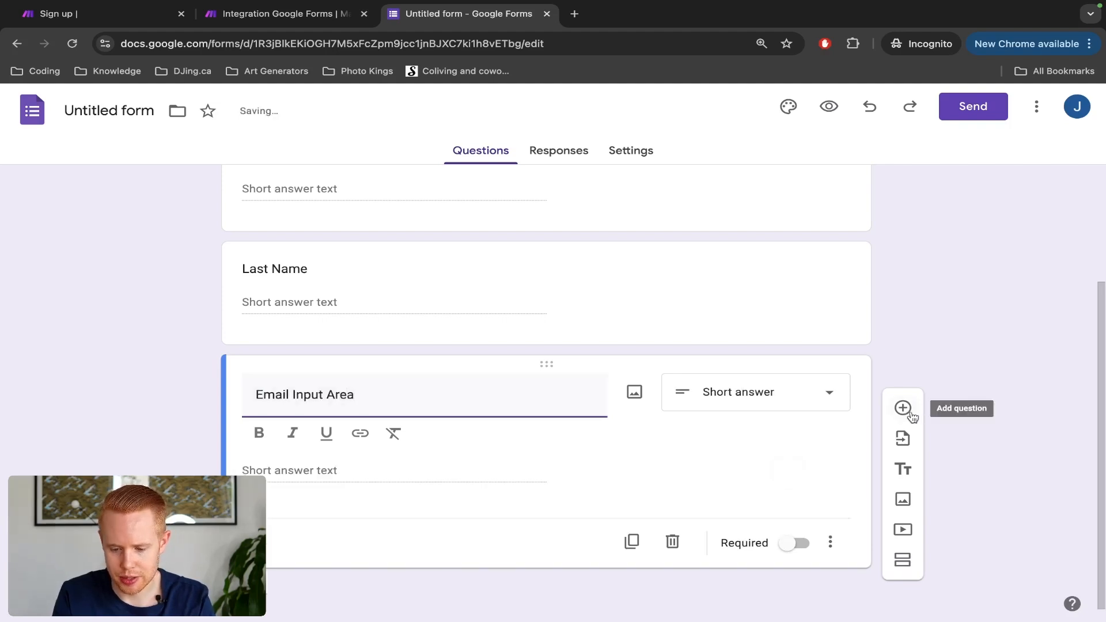
{"action": "left_click", "coordinate": [903, 408]}
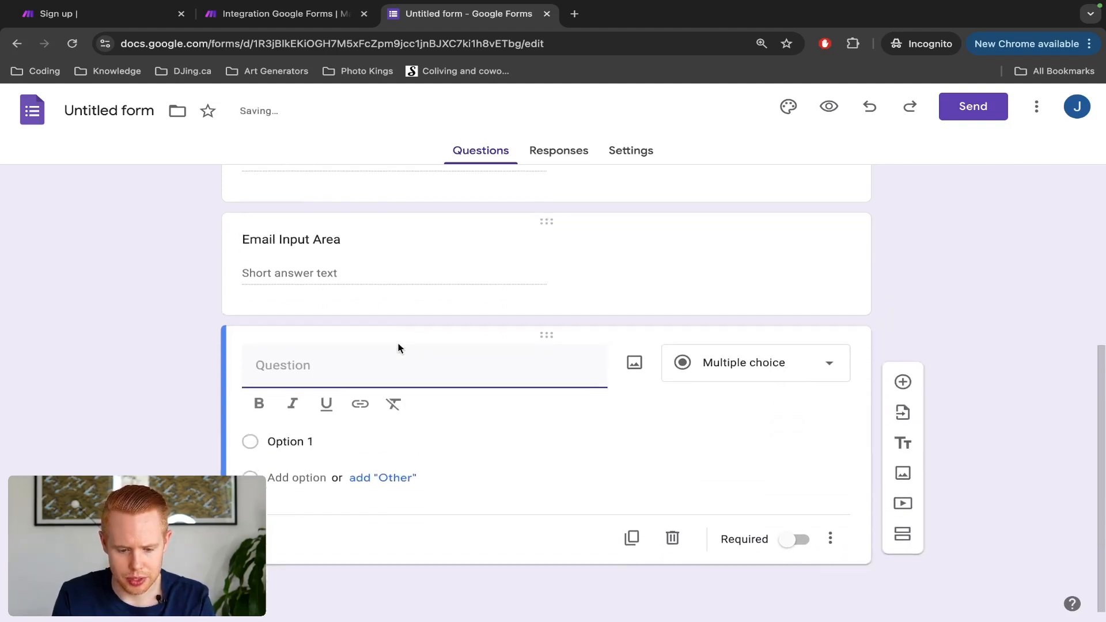
{"action": "type", "text": "Phone Input Area"}
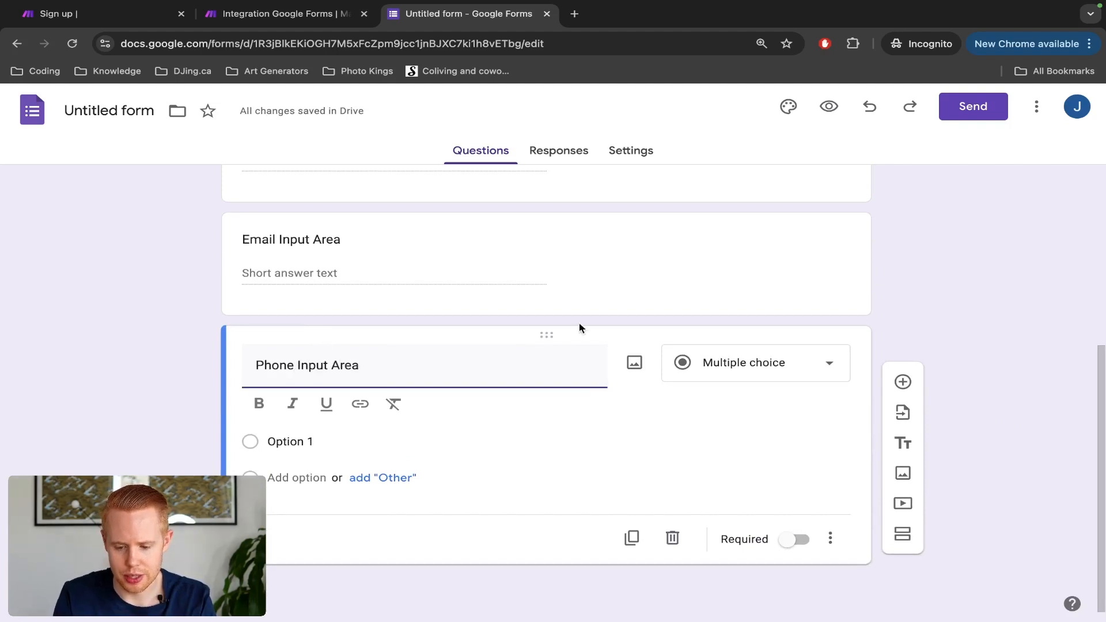
{"action": "left_click", "coordinate": [910, 407]}
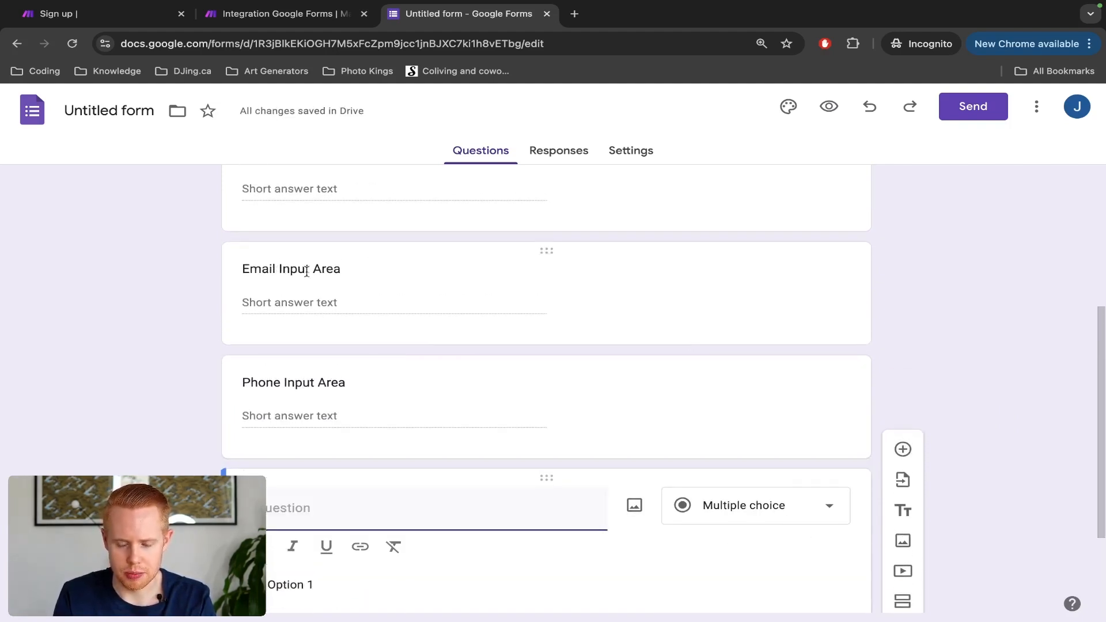
{"action": "scroll", "coordinate": [310, 389], "scroll_direction": "down", "scroll_amount": 2}
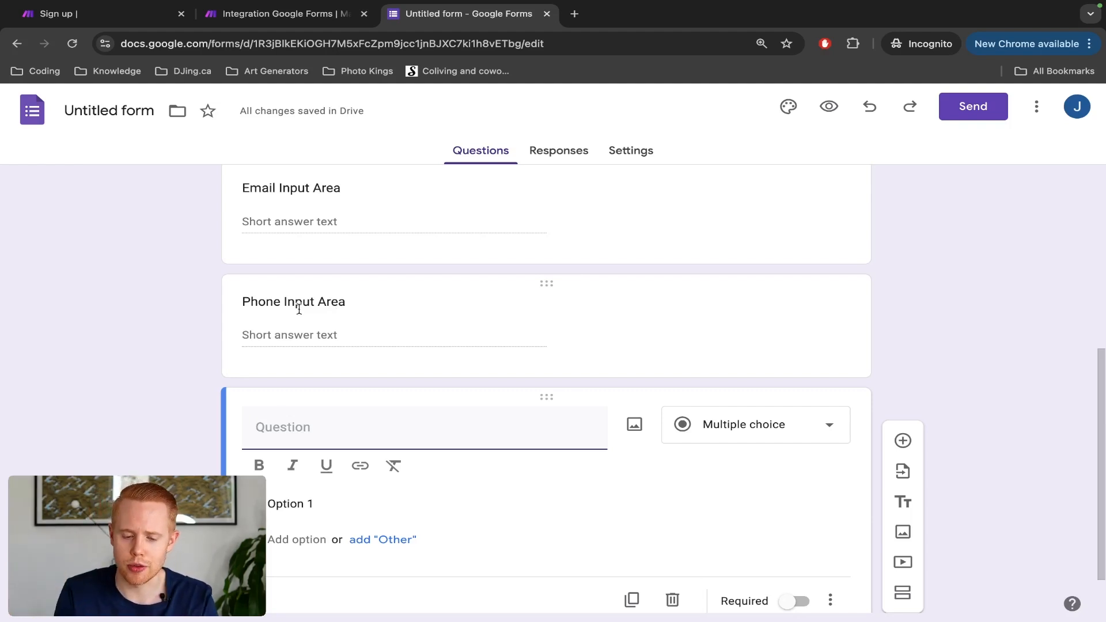
Step: Title the new question Budget and make it a Dropdown question
{"action": "scroll", "coordinate": [398, 335], "scroll_direction": "down", "scroll_amount": 2}
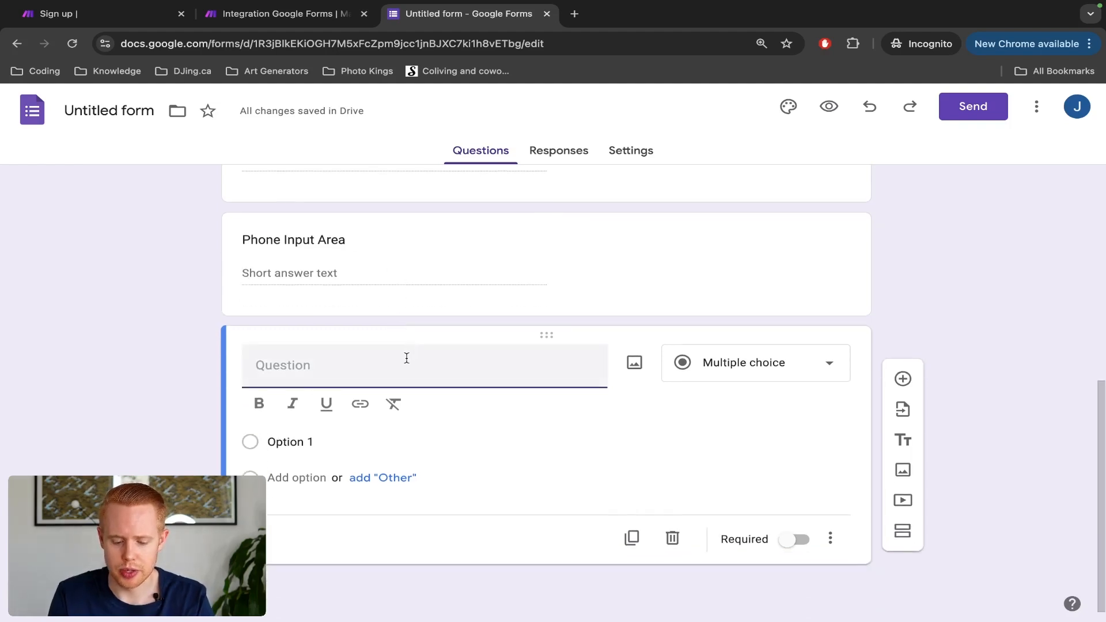
{"action": "type", "text": "Budget"}
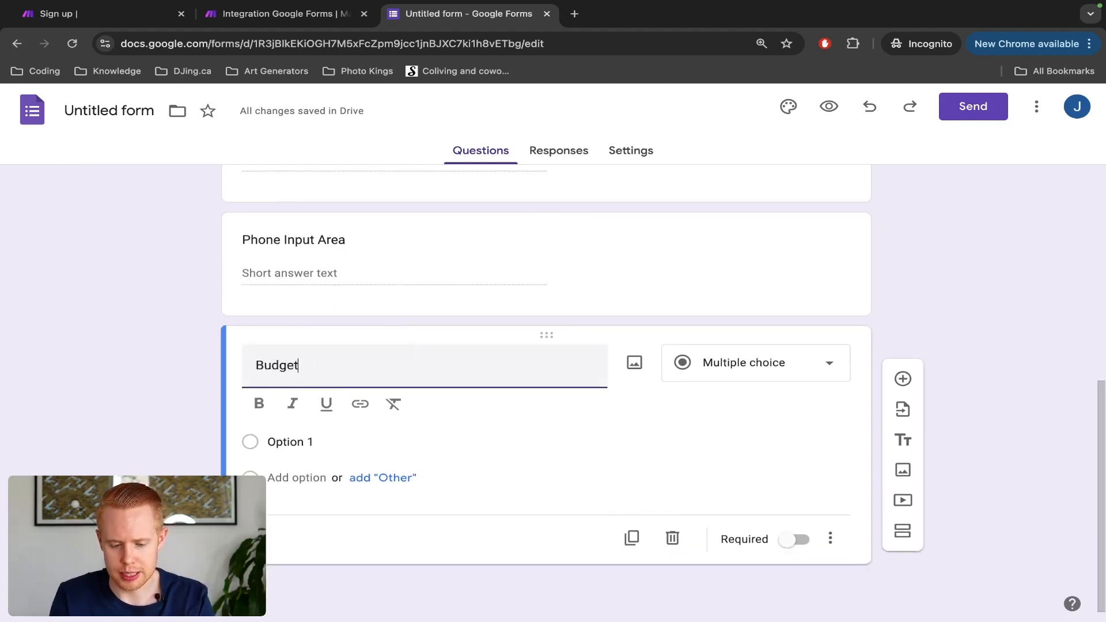
{"action": "left_click", "coordinate": [768, 396]}
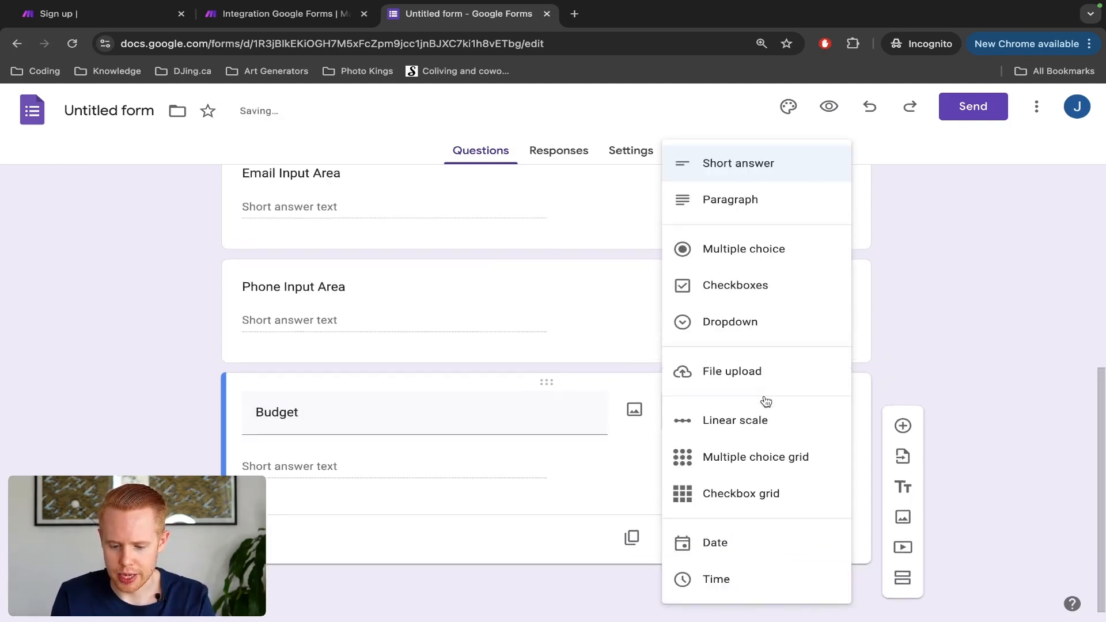
{"action": "left_click", "coordinate": [754, 336]}
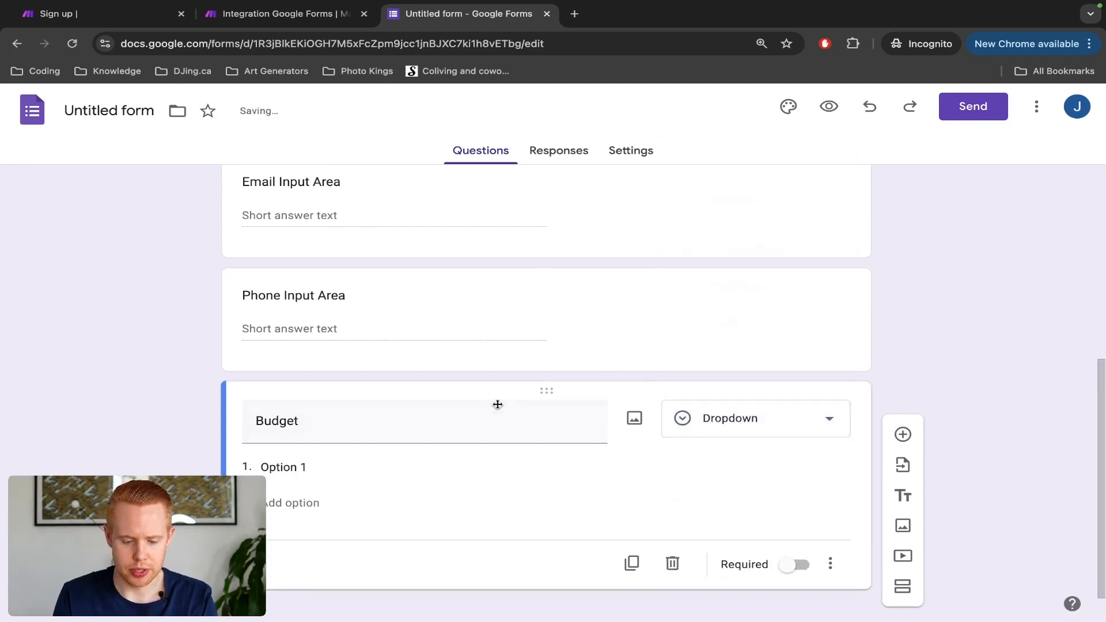
Step: Enter the Budget options 0-1000, 1000-10000 and 10000+
{"action": "left_click", "coordinate": [300, 467]}
{"action": "type", "text": "<10"}
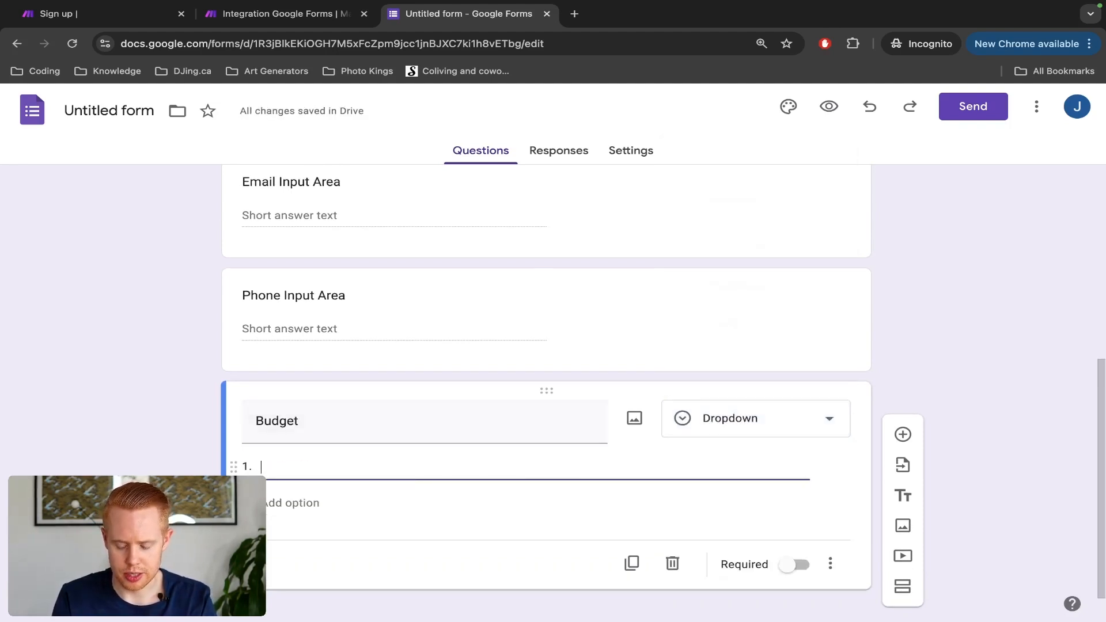
{"action": "type", "text": "0-1000"}
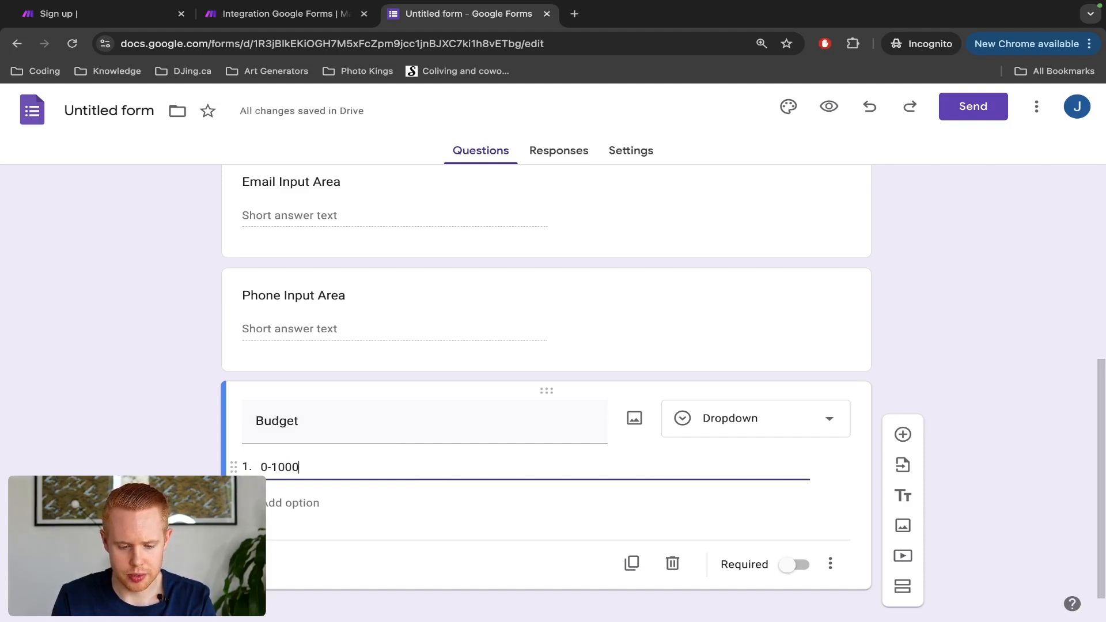
{"action": "left_click", "coordinate": [298, 504]}
{"action": "type", "text": "1000"}
{"action": "type", "text": "-10"}
{"action": "type", "text": "000"}
{"action": "left_click", "coordinate": [292, 540]}
{"action": "type", "text": "10000+"}
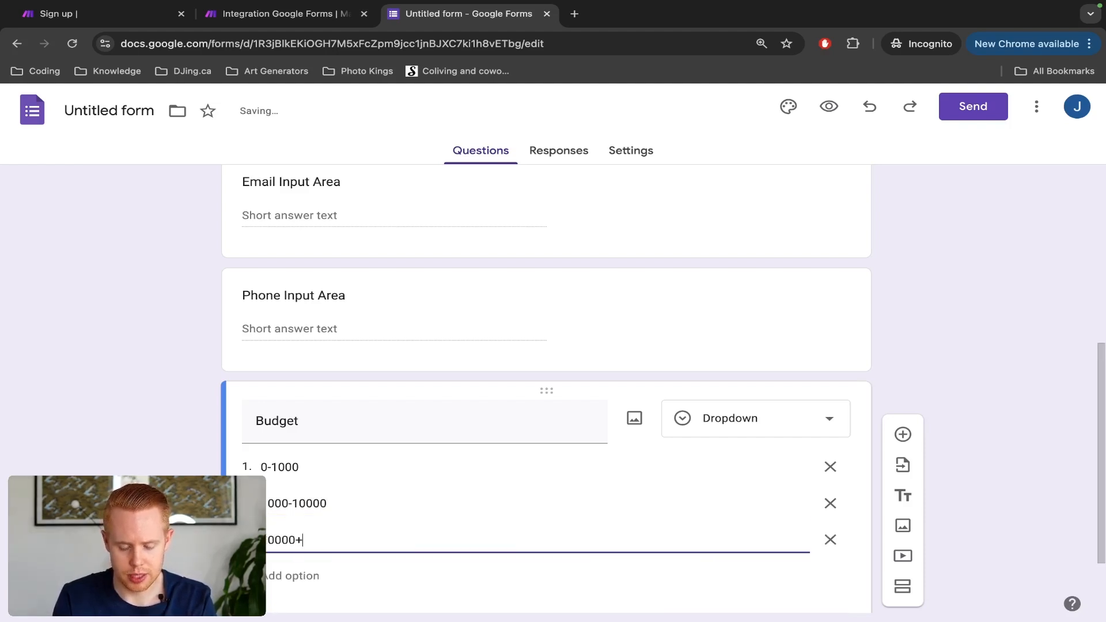
{"action": "scroll", "coordinate": [546, 404], "scroll_direction": "down", "scroll_amount": 2}
{"action": "scroll", "coordinate": [748, 432], "scroll_direction": "up", "scroll_amount": 8}
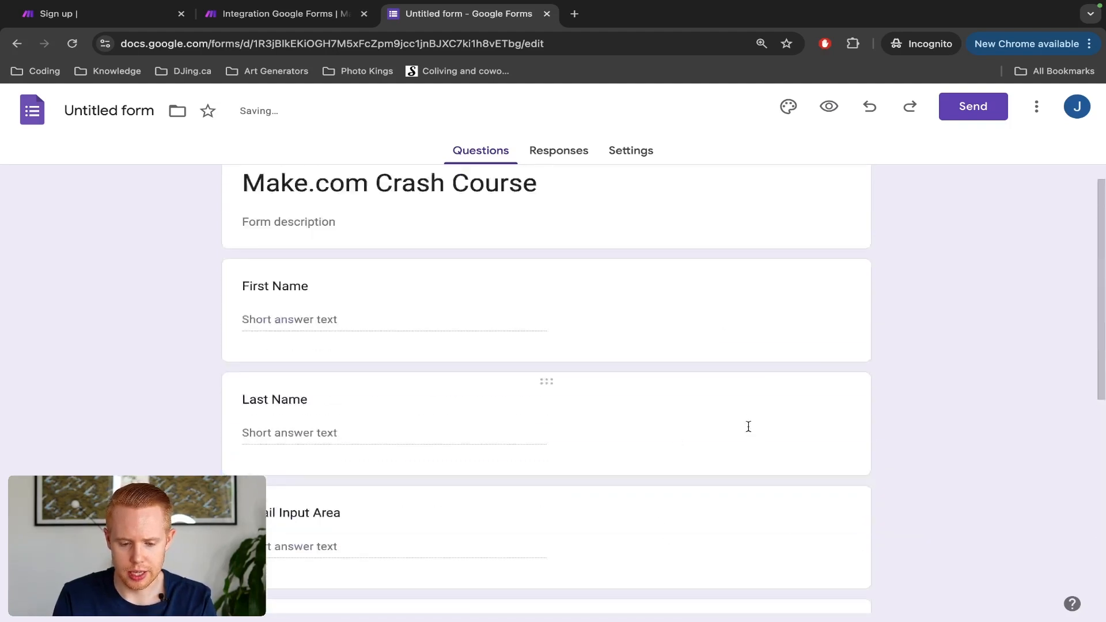
{"action": "scroll", "coordinate": [748, 425], "scroll_direction": "down", "scroll_amount": 8}
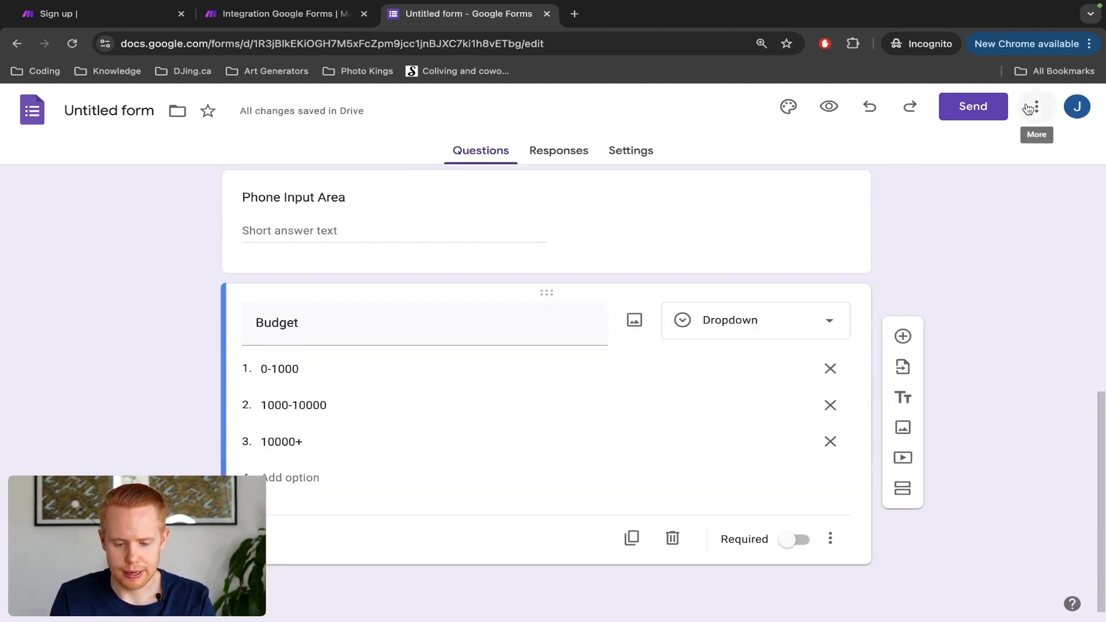
Step: Preview the Make.com Crash Course form as respondents see it
{"action": "left_click", "coordinate": [831, 107]}
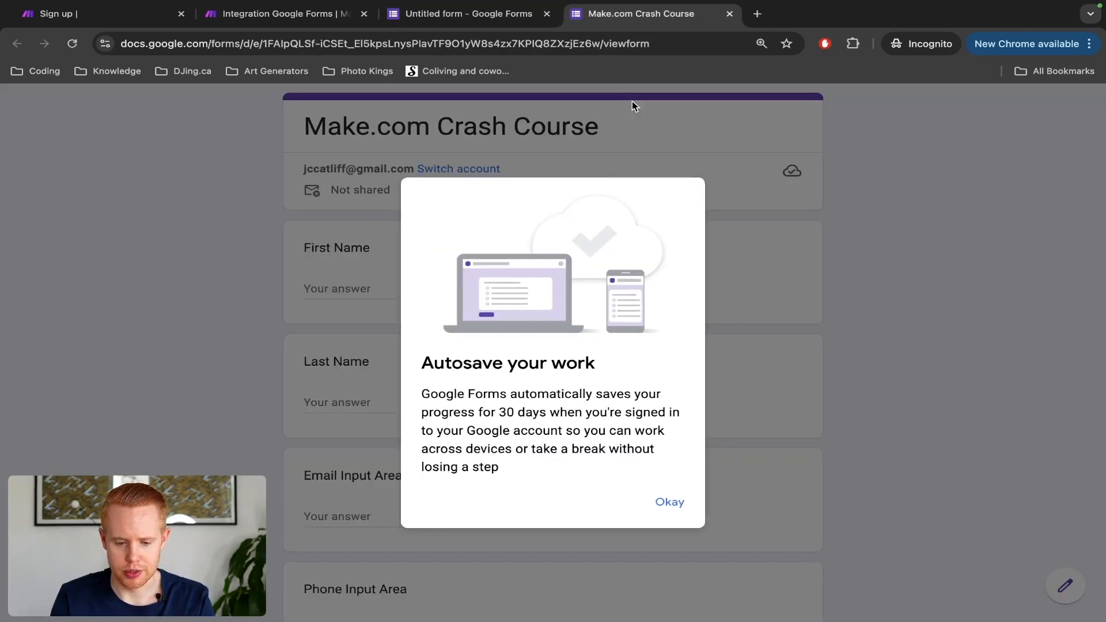
{"action": "left_click", "coordinate": [663, 502]}
{"action": "scroll", "coordinate": [665, 504], "scroll_direction": "down", "scroll_amount": 5}
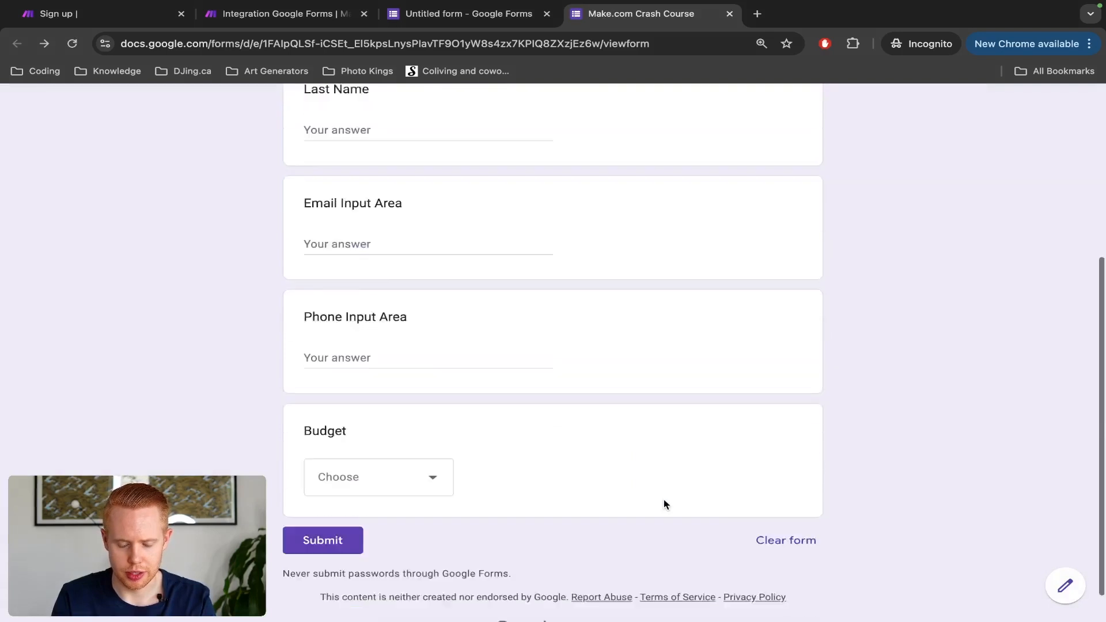
{"action": "scroll", "coordinate": [664, 504], "scroll_direction": "up", "scroll_amount": 3}
{"action": "scroll", "coordinate": [189, 412], "scroll_direction": "up", "scroll_amount": 4}
{"action": "scroll", "coordinate": [189, 412], "scroll_direction": "down", "scroll_amount": 2}
{"action": "scroll", "coordinate": [190, 410], "scroll_direction": "down", "scroll_amount": 4}
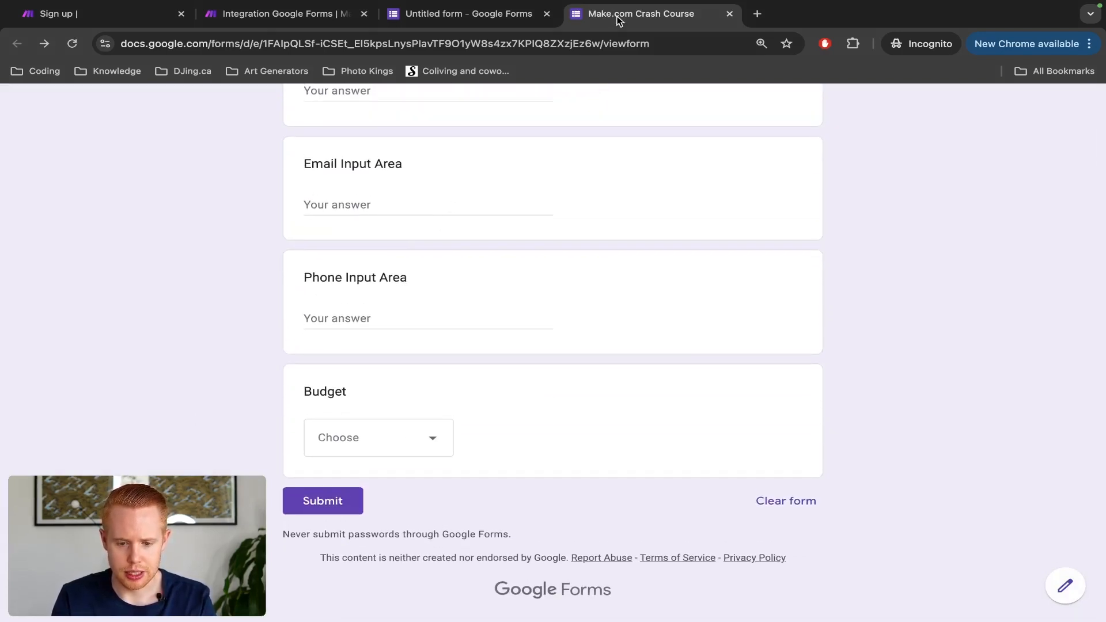
Step: In the form editor's web address, select the form ID
{"action": "left_click", "coordinate": [494, 14]}
{"action": "left_click", "coordinate": [376, 44]}
{"action": "double_click", "coordinate": [377, 43]}
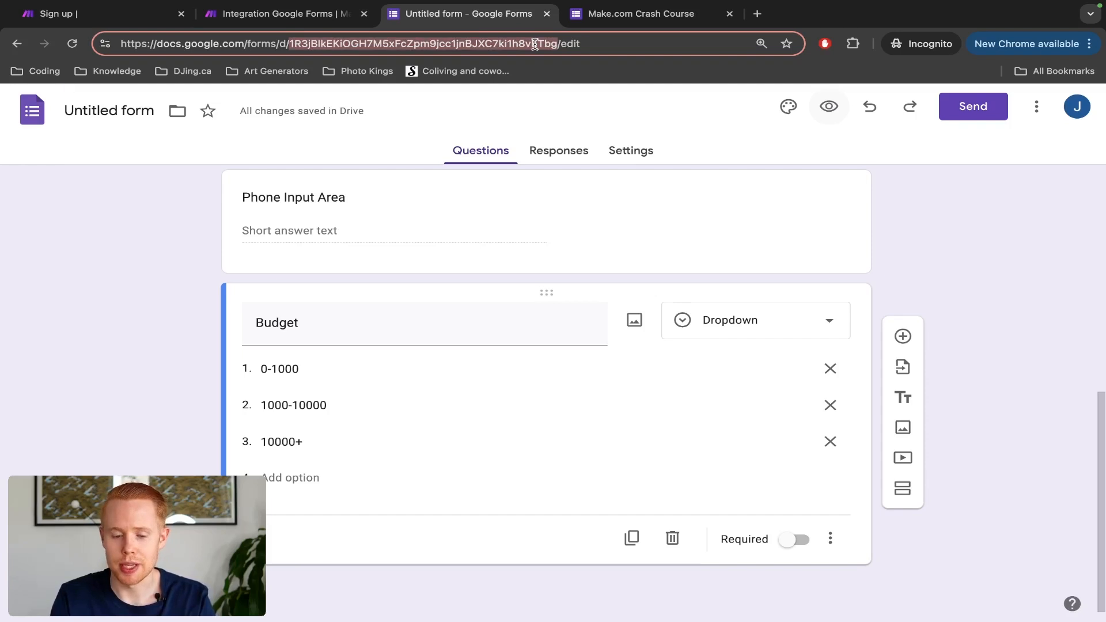
Step: Paste the copied form ID into the Watch Responses Form ID field
{"action": "key", "text": "ctrl+shift+Tab"}
{"action": "left_click", "coordinate": [843, 324]}
{"action": "key", "text": "ctrl+v"}
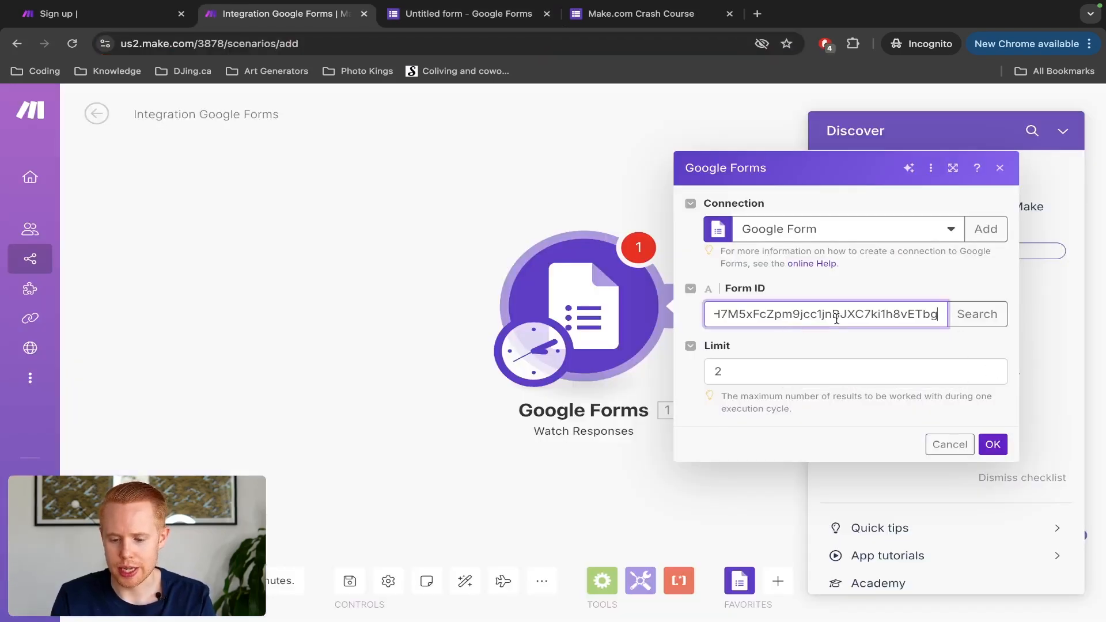
{"action": "left_click", "coordinate": [971, 316]}
Step: Title the form Make.com Crash Course, search Make by that title, and confirm the trigger
{"action": "left_click", "coordinate": [785, 271]}
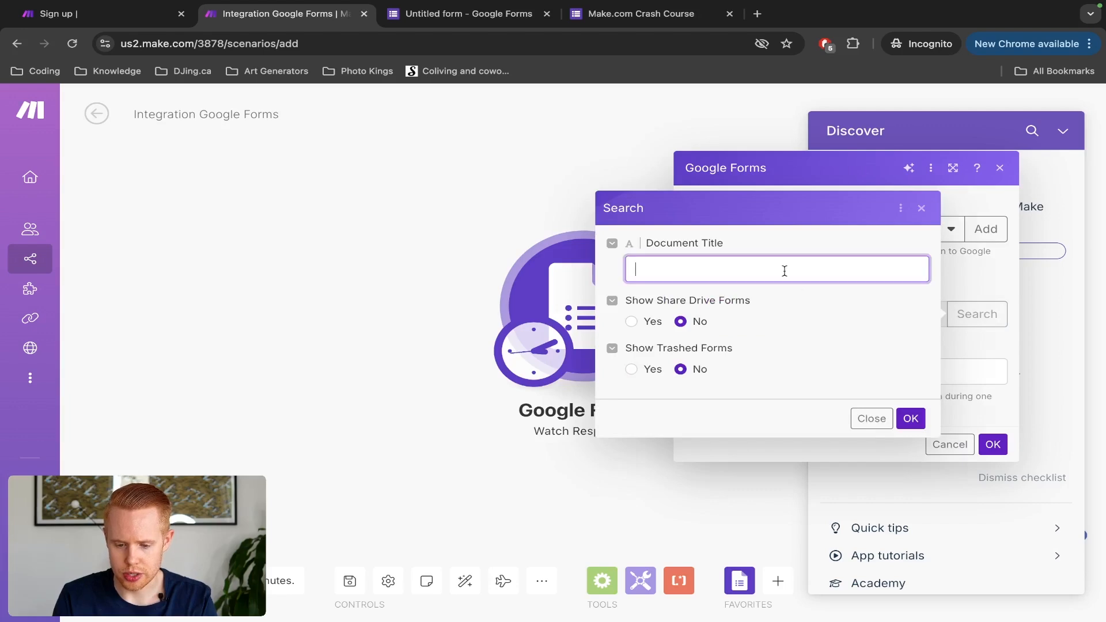
{"action": "key", "text": "ctrl+Tab"}
{"action": "key", "text": "ctrl+shift+Tab"}
{"action": "key", "text": "ctrl+Tab"}
{"action": "left_click", "coordinate": [157, 112]}
{"action": "type", "text": "Make.com Crash Course"}
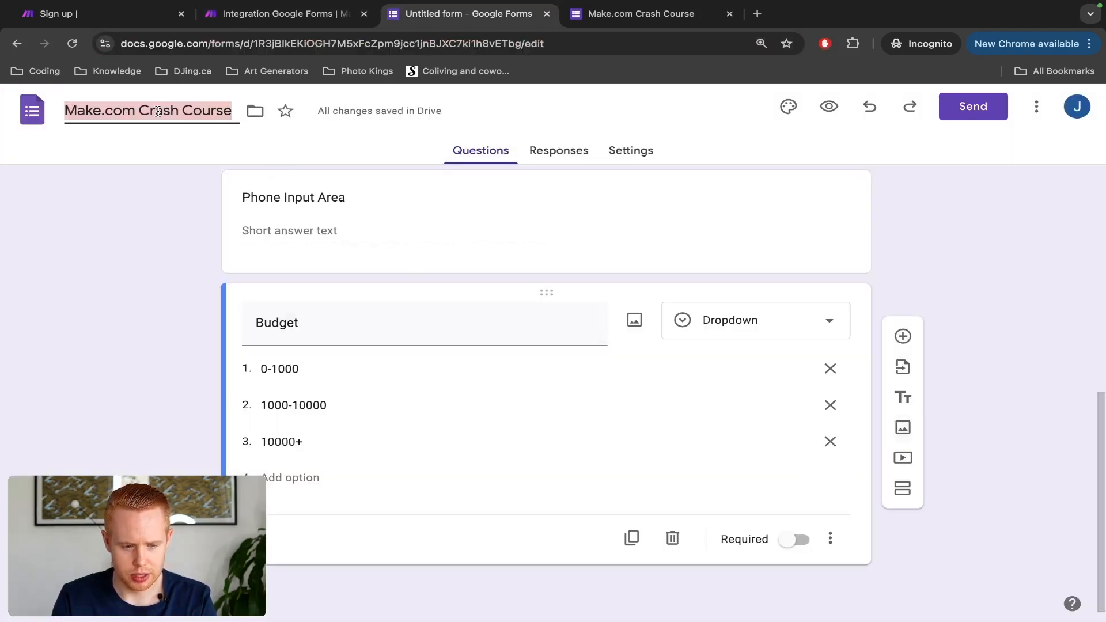
{"action": "key", "text": "ctrl+shift+Tab"}
{"action": "type", "text": "Make.com Crash Course"}
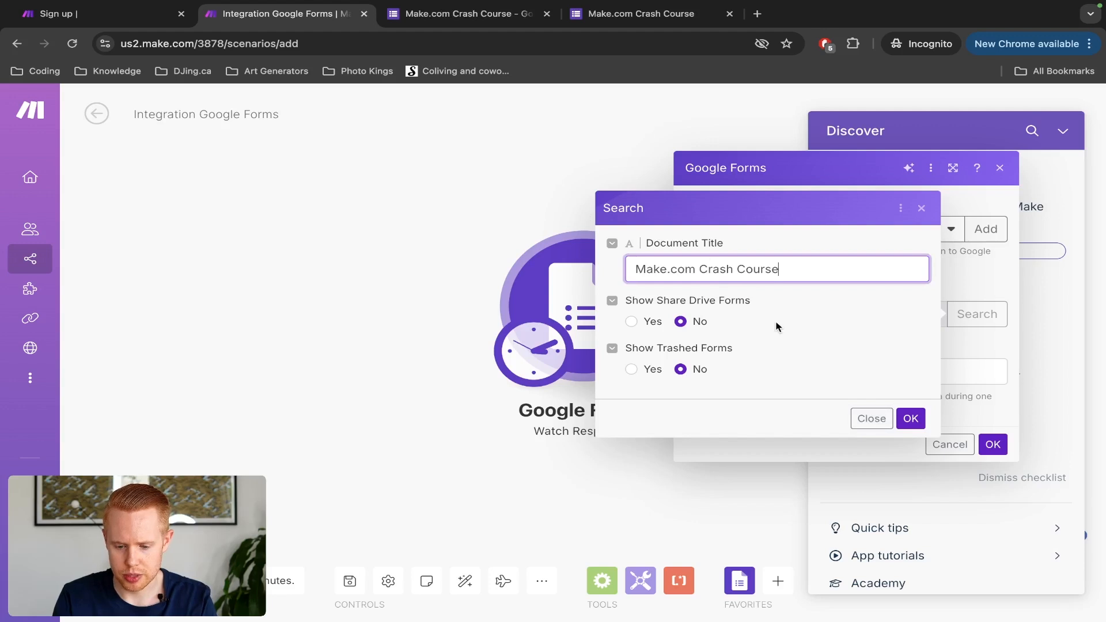
{"action": "left_click", "coordinate": [904, 417]}
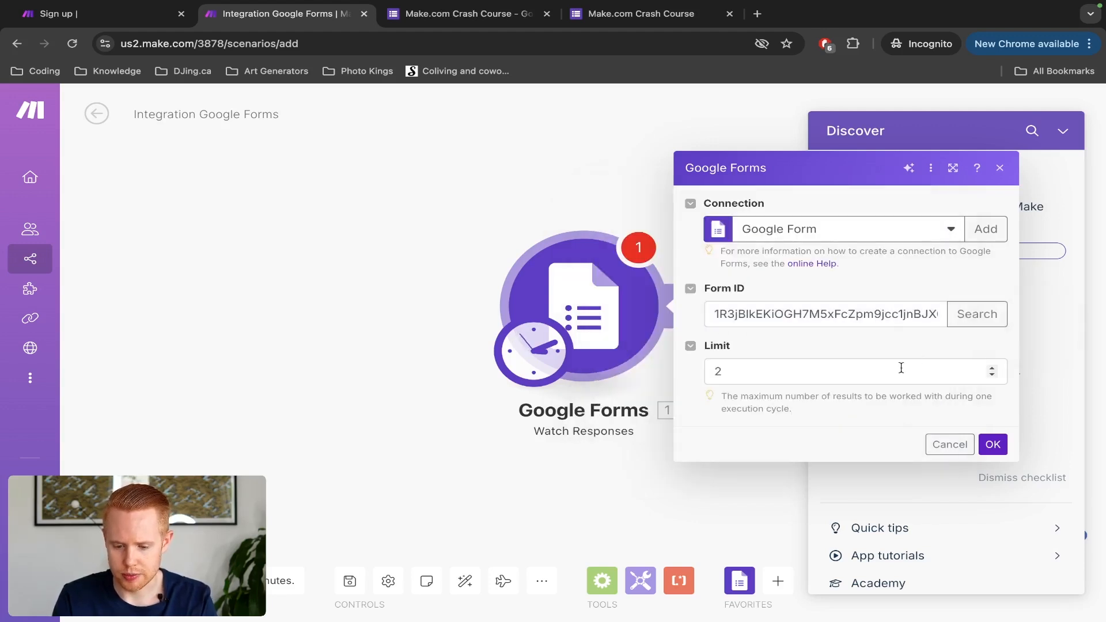
{"action": "left_click", "coordinate": [992, 445]}
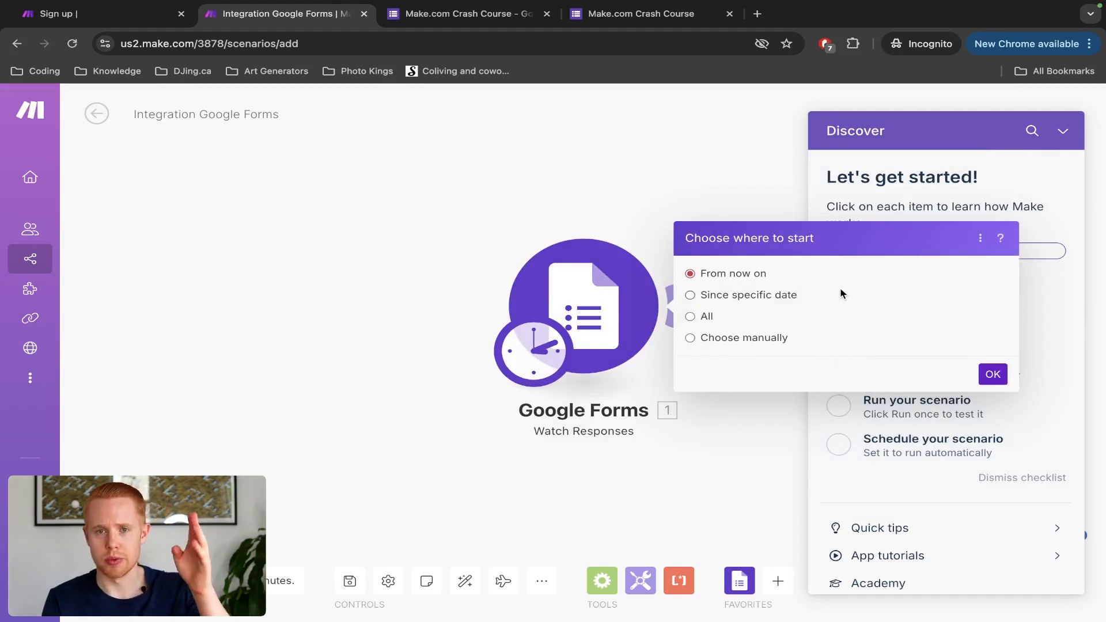
Step: Start watching from now on, save the scenario, and review the Limit setting without changes
{"action": "left_click", "coordinate": [993, 374]}
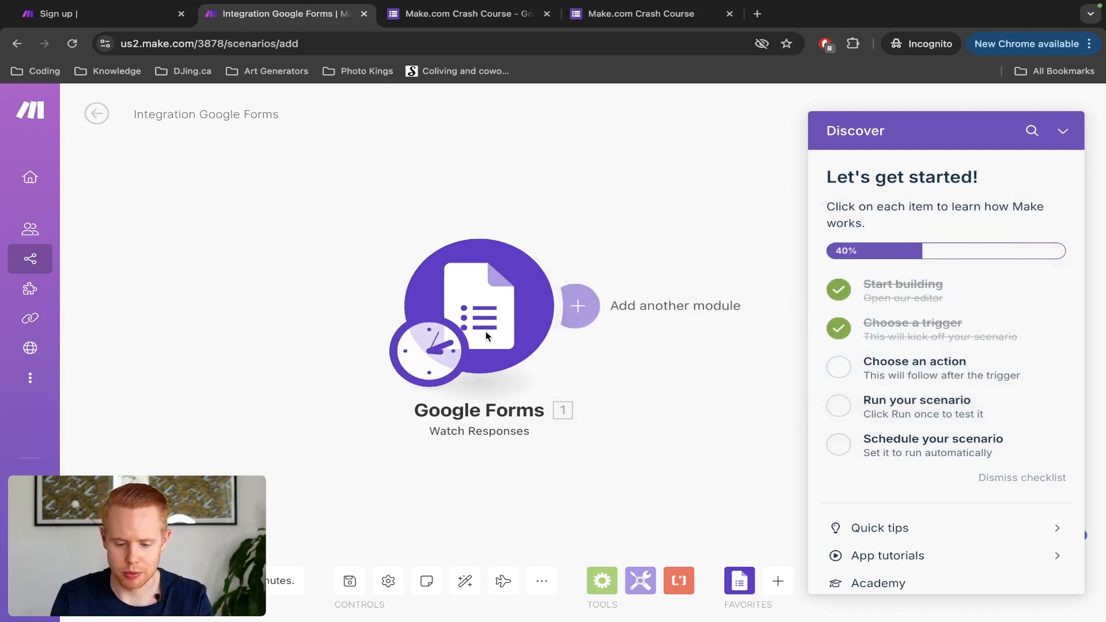
{"action": "left_click", "coordinate": [340, 589]}
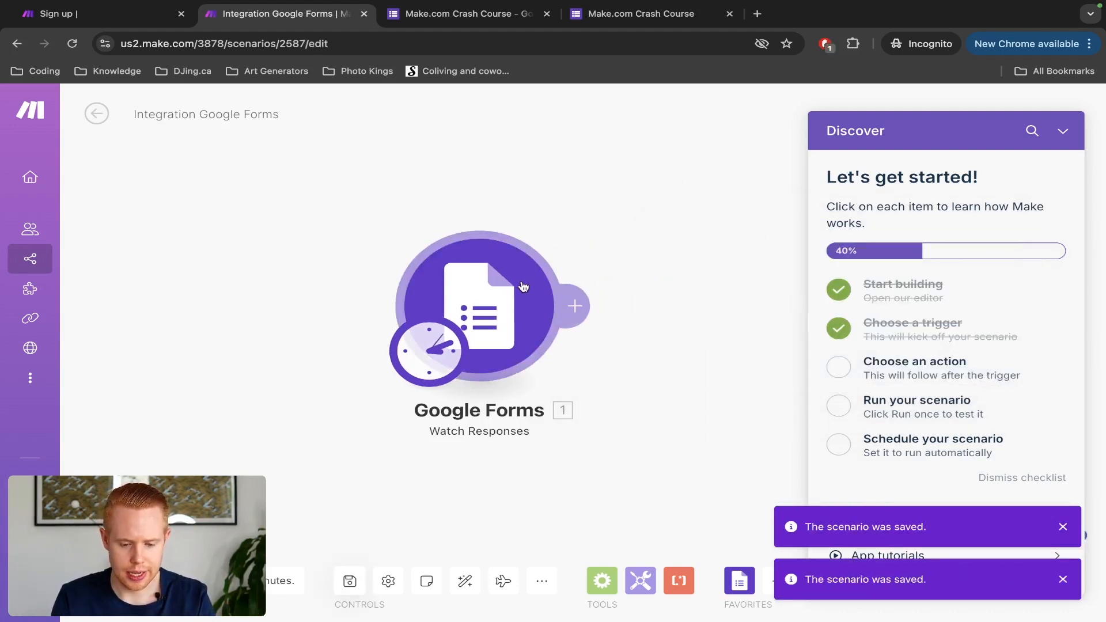
{"action": "left_click", "coordinate": [495, 288]}
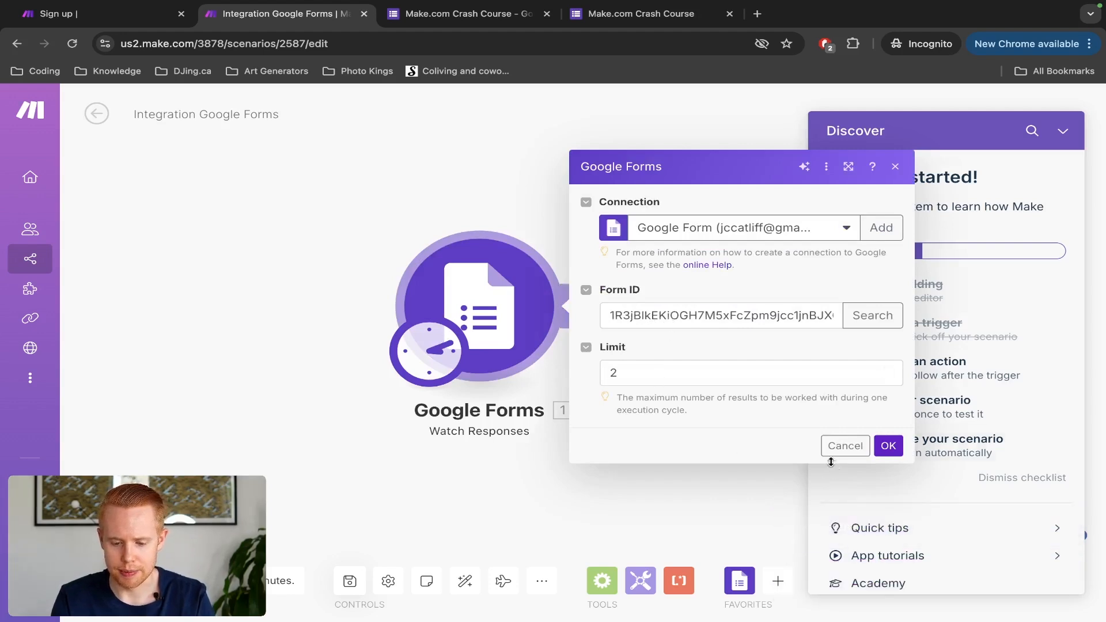
{"action": "scroll", "coordinate": [650, 381], "scroll_direction": "up", "scroll_amount": 1}
{"action": "scroll", "coordinate": [649, 381], "scroll_direction": "up", "scroll_amount": 3}
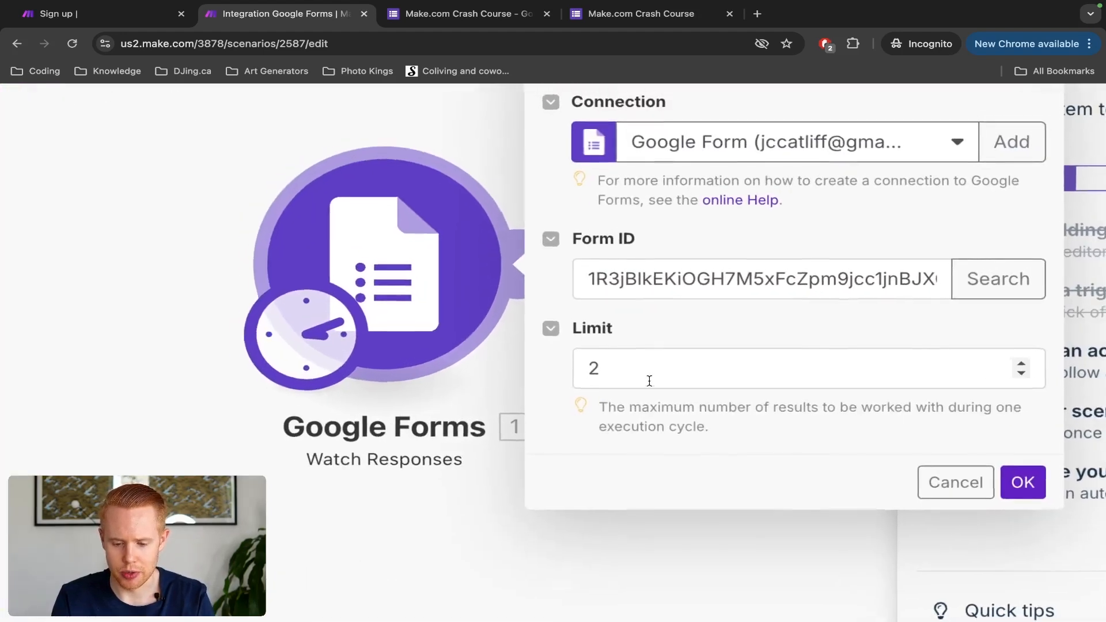
{"action": "left_click_drag", "start_coordinate": [805, 410], "coordinate": [766, 425]}
{"action": "scroll", "coordinate": [765, 425], "scroll_direction": "down", "scroll_amount": 5}
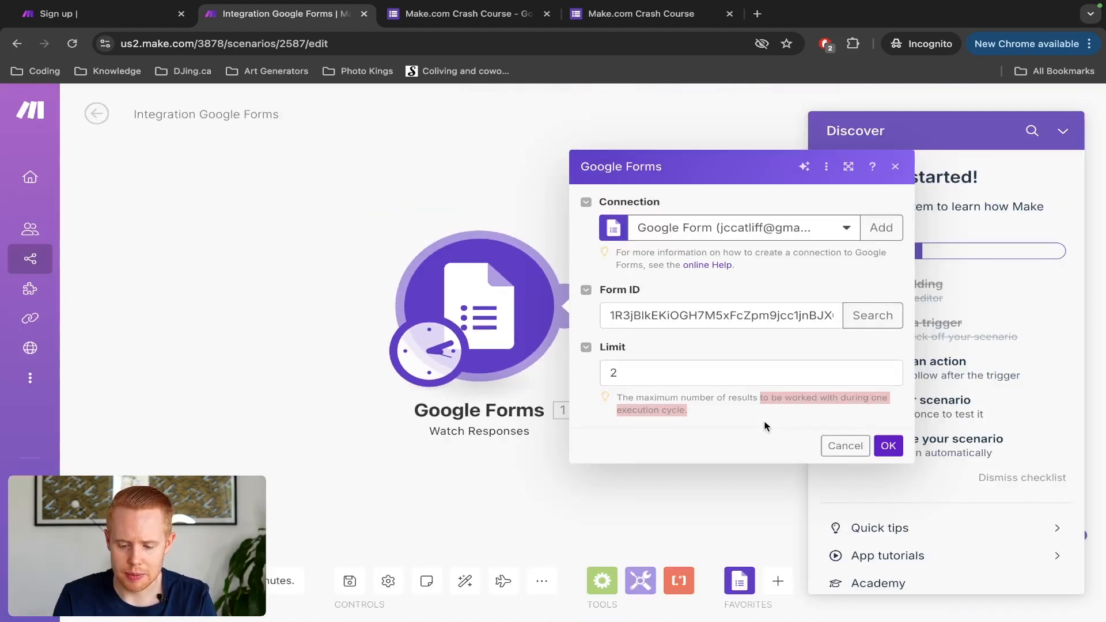
{"action": "left_click", "coordinate": [832, 444]}
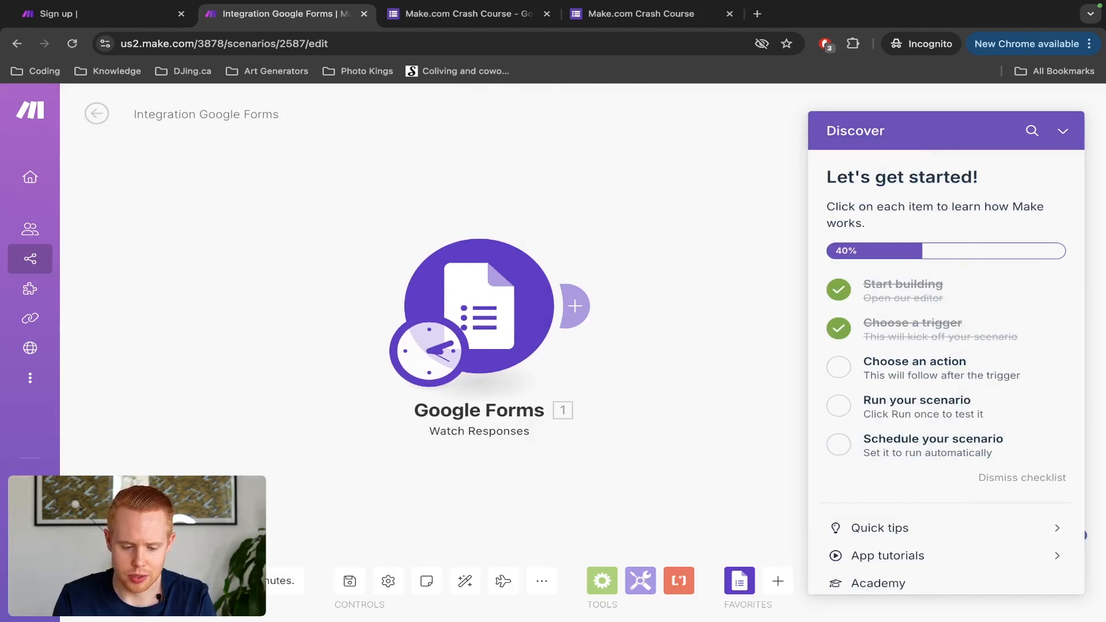
Step: Collapse the getting-started checklist on the canvas
{"action": "scroll", "coordinate": [231, 507], "scroll_direction": "up", "scroll_amount": 2}
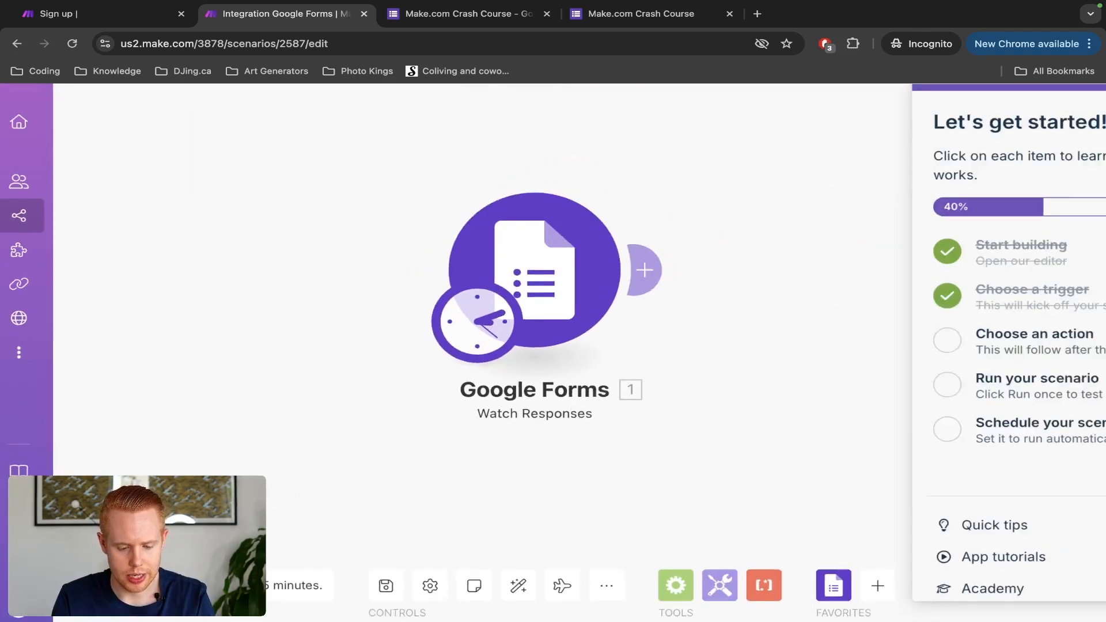
{"action": "scroll", "coordinate": [231, 508], "scroll_direction": "down", "scroll_amount": 2}
{"action": "left_click", "coordinate": [1064, 131]}
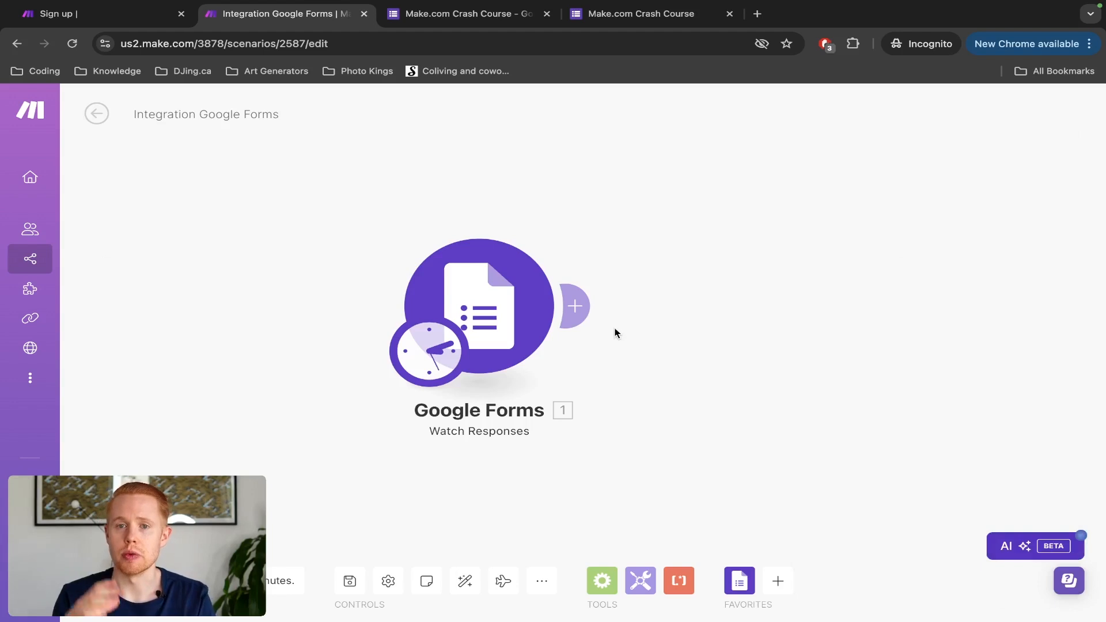
{"action": "left_click", "coordinate": [433, 16]}
{"action": "left_click", "coordinate": [612, 14]}
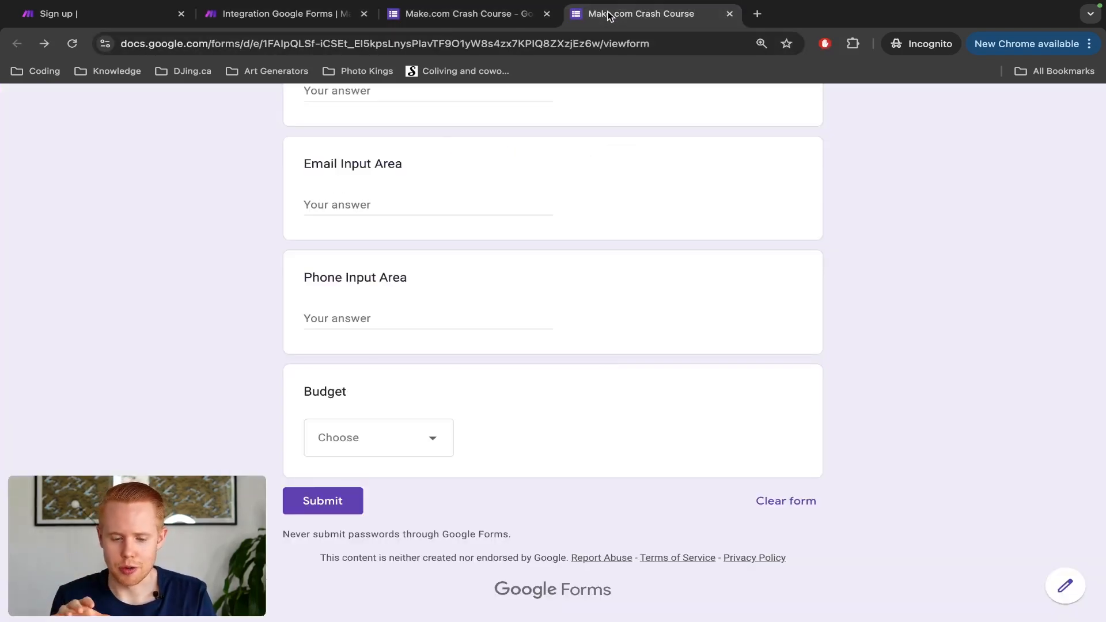
{"action": "scroll", "coordinate": [415, 147], "scroll_direction": "up", "scroll_amount": 5}
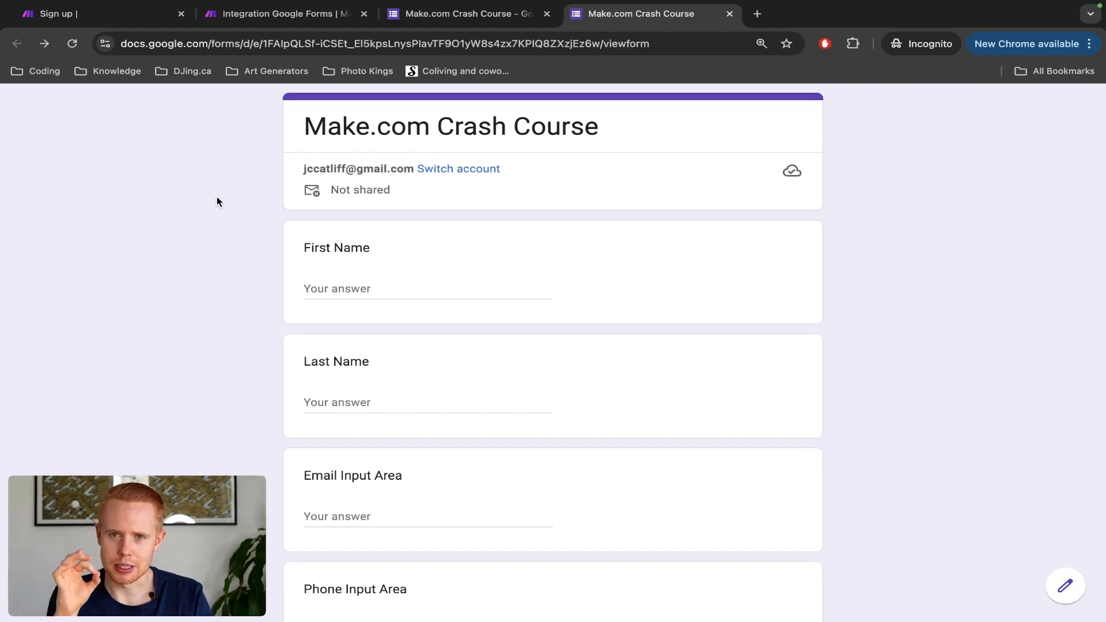
{"action": "left_click", "coordinate": [294, 17]}
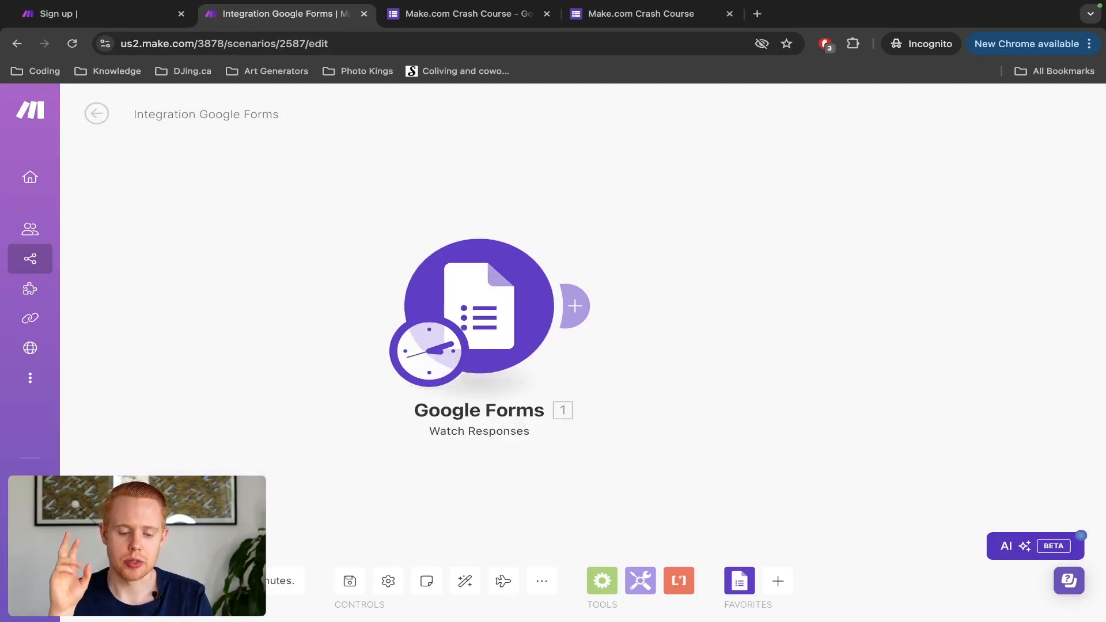
Step: Run the scenario once and inspect the Google Forms module's empty output bundle
{"action": "left_click", "coordinate": [108, 539]}
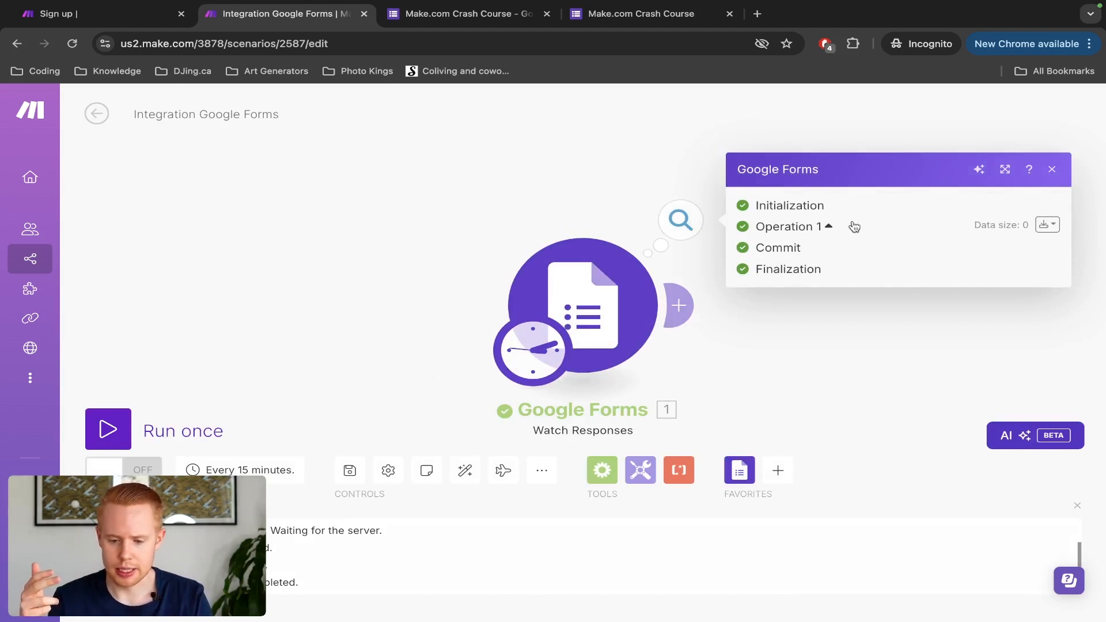
{"action": "left_click", "coordinate": [1052, 173]}
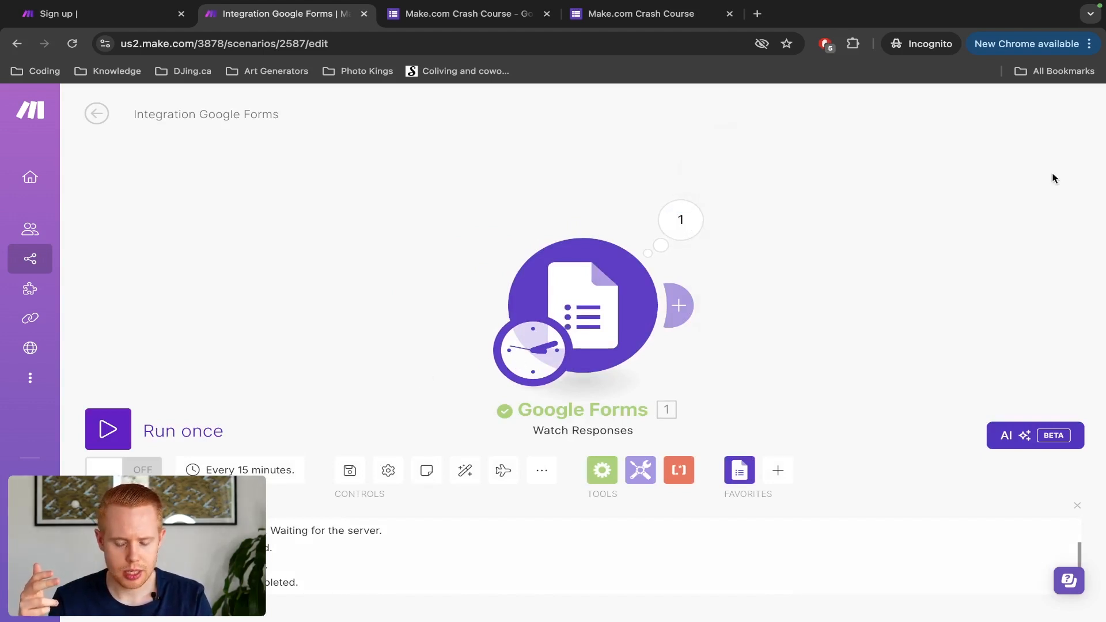
{"action": "left_click", "coordinate": [694, 209]}
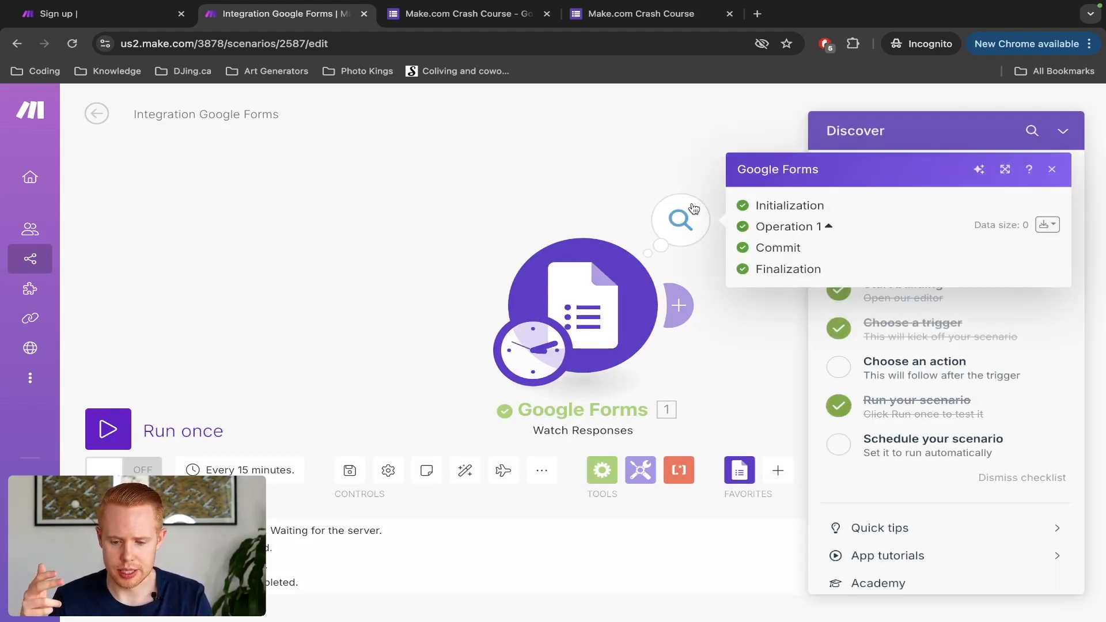
{"action": "left_click", "coordinate": [1044, 224]}
{"action": "left_click", "coordinate": [1021, 231]}
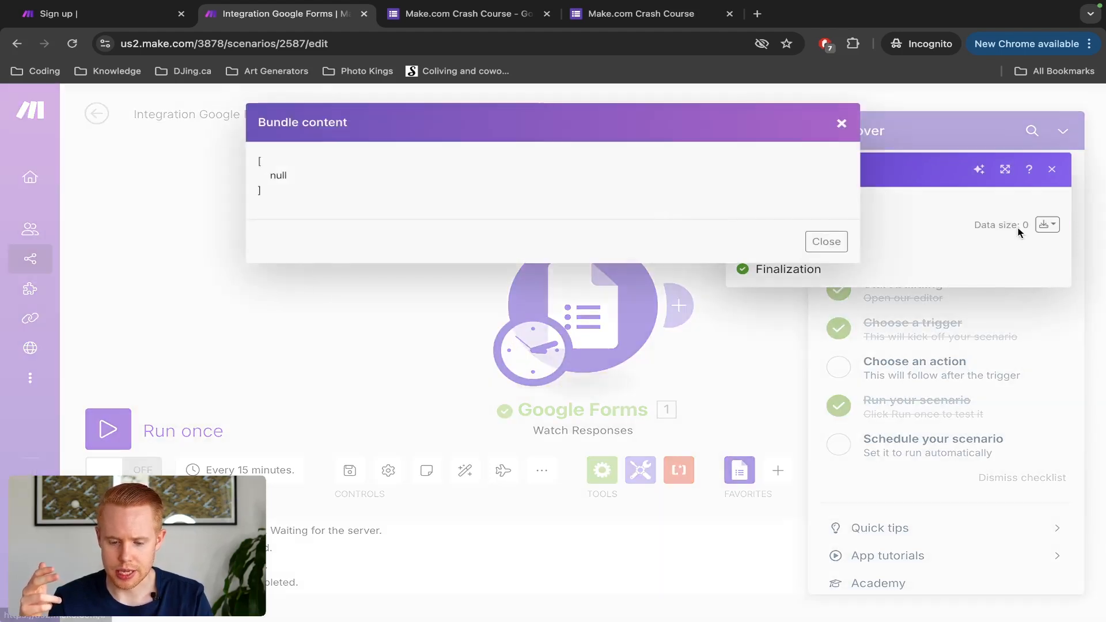
{"action": "left_click", "coordinate": [824, 241]}
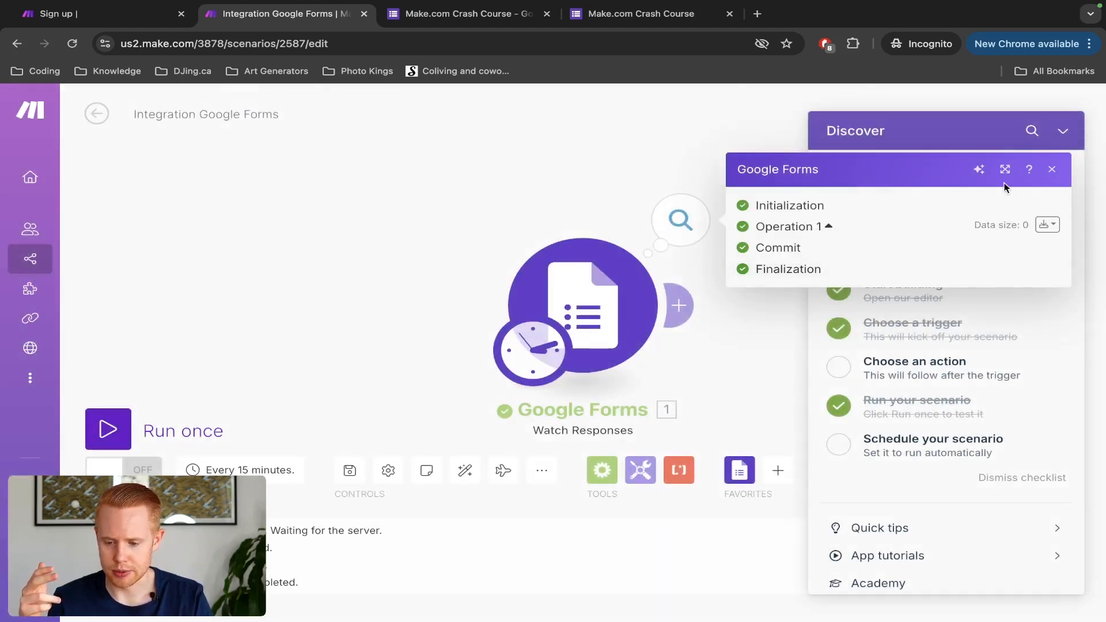
{"action": "left_click", "coordinate": [1055, 172]}
Step: Collapse the checklist, pan the canvas, and switch to the live form
{"action": "left_click", "coordinate": [1063, 132]}
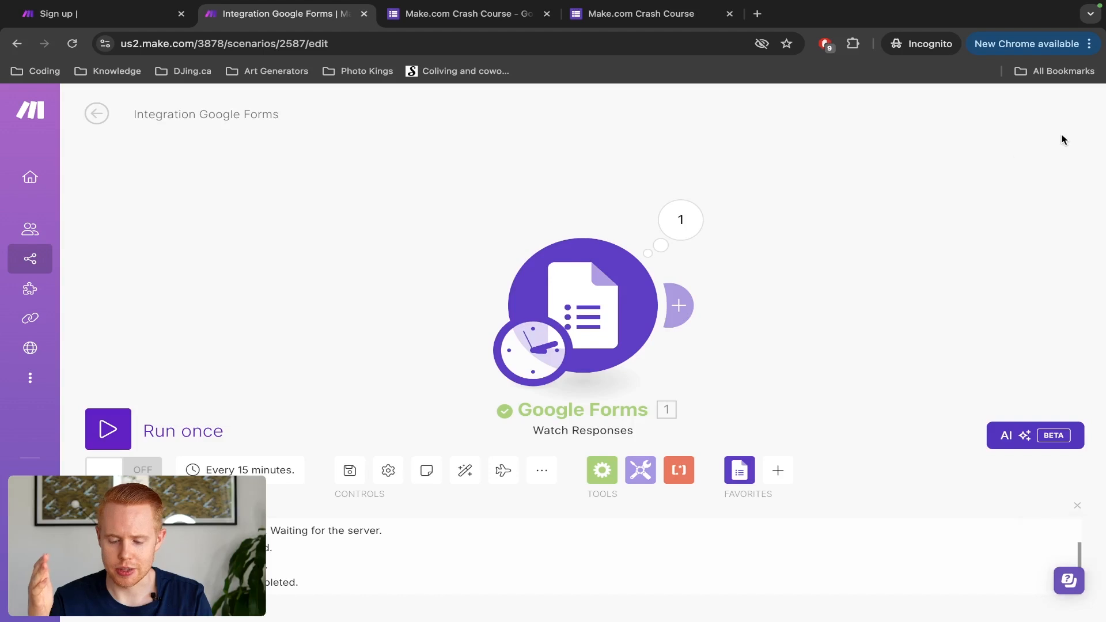
{"action": "left_click_drag", "start_coordinate": [977, 262], "coordinate": [881, 263]}
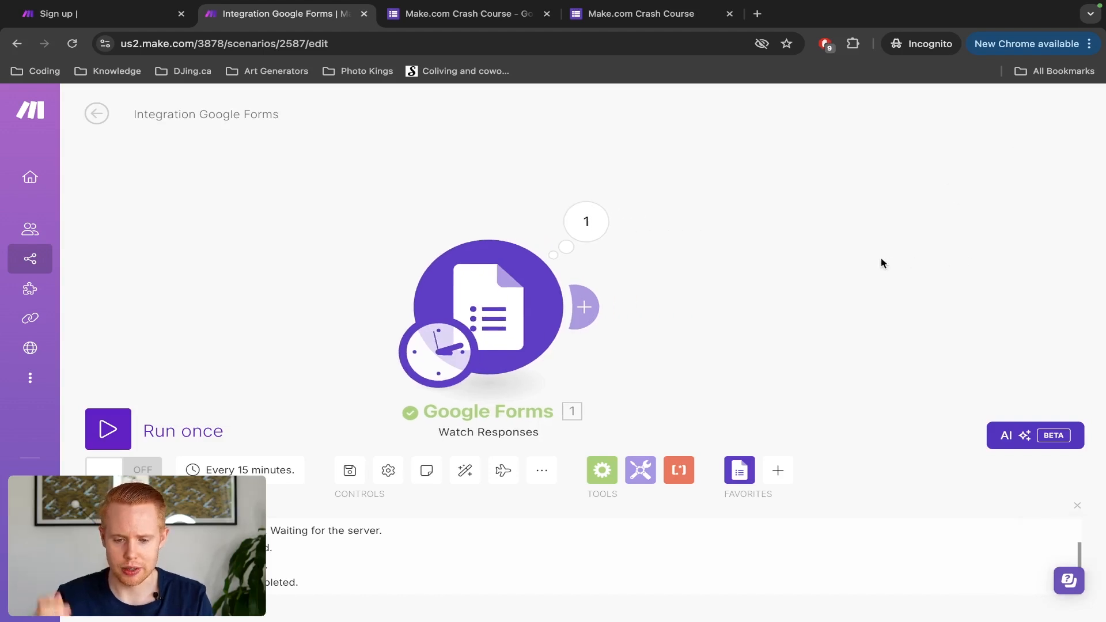
{"action": "key", "text": "ctrl+Tab"}
{"action": "key", "text": "ctrl+Tab"}
Step: Fill in a test name, e-mail and phone number, choose Budget 1000-10000, and submit
{"action": "left_click", "coordinate": [351, 288]}
{"action": "type", "text": "JonCatliff"}
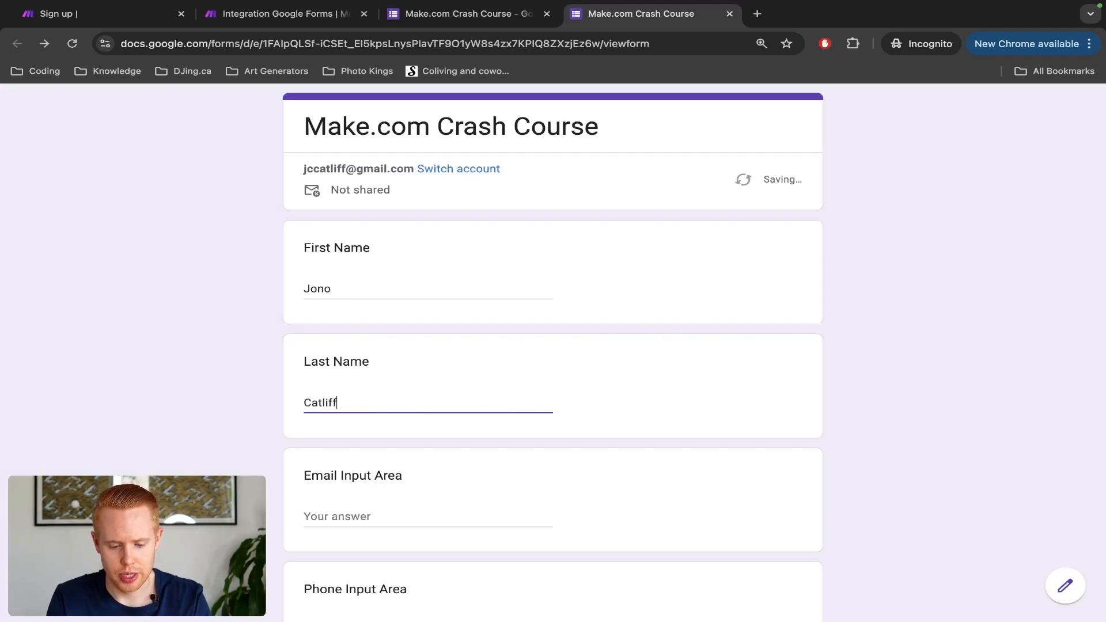
{"action": "key", "text": "Tab"}
{"action": "type", "text": "jono@test.com"}
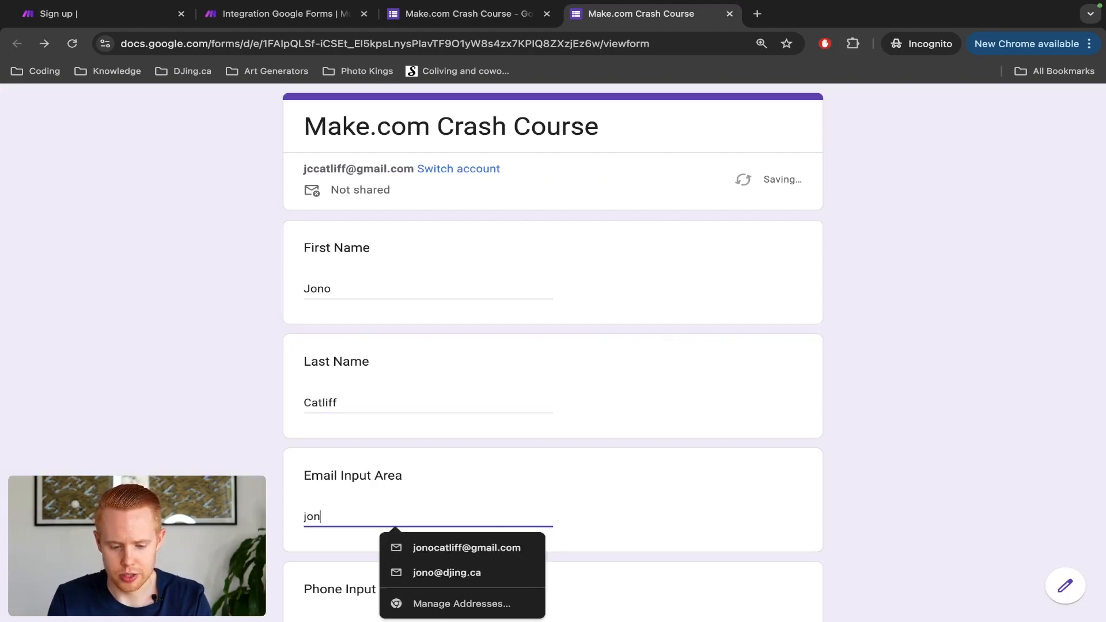
{"action": "key", "text": "Tab"}
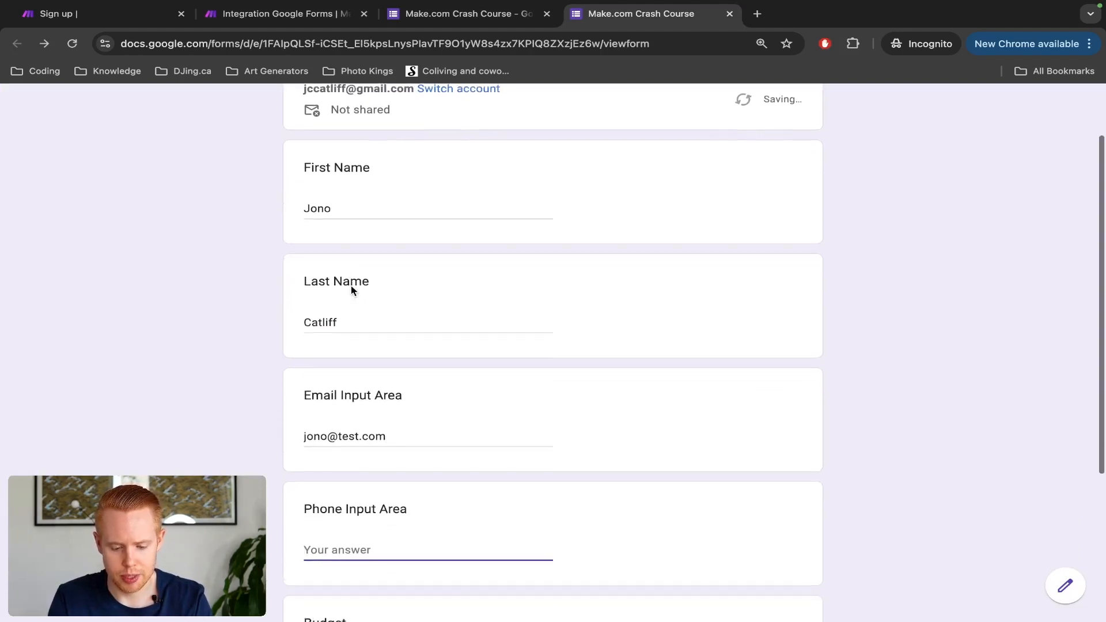
{"action": "type", "text": "00000"}
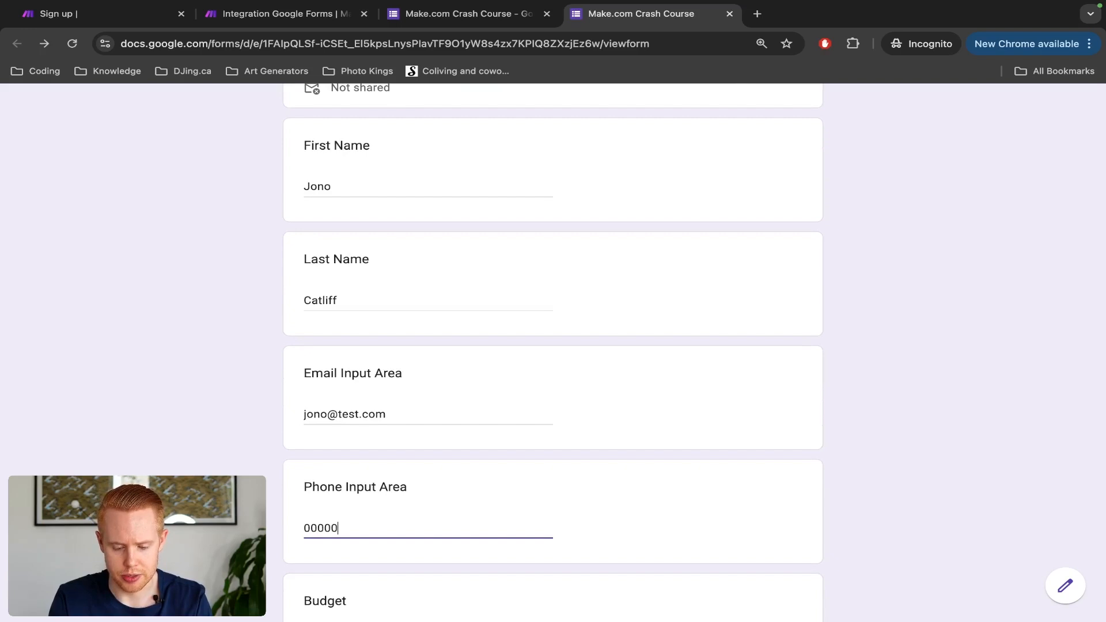
{"action": "type", "text": "00000"}
{"action": "scroll", "coordinate": [348, 440], "scroll_direction": "down", "scroll_amount": 4}
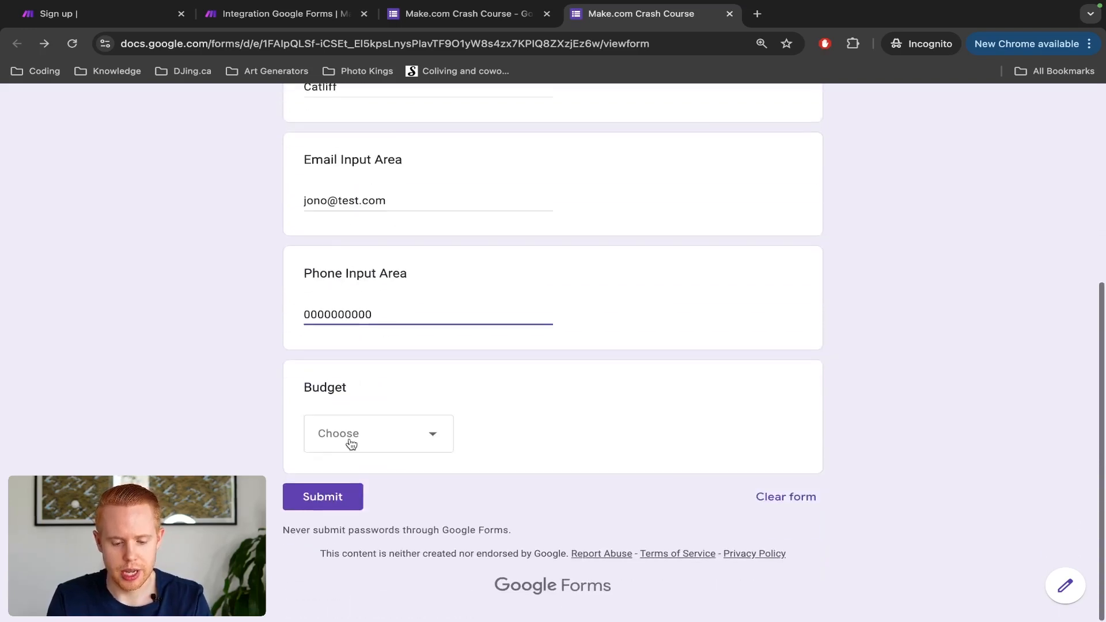
{"action": "left_click", "coordinate": [348, 439]}
{"action": "left_click", "coordinate": [348, 514]}
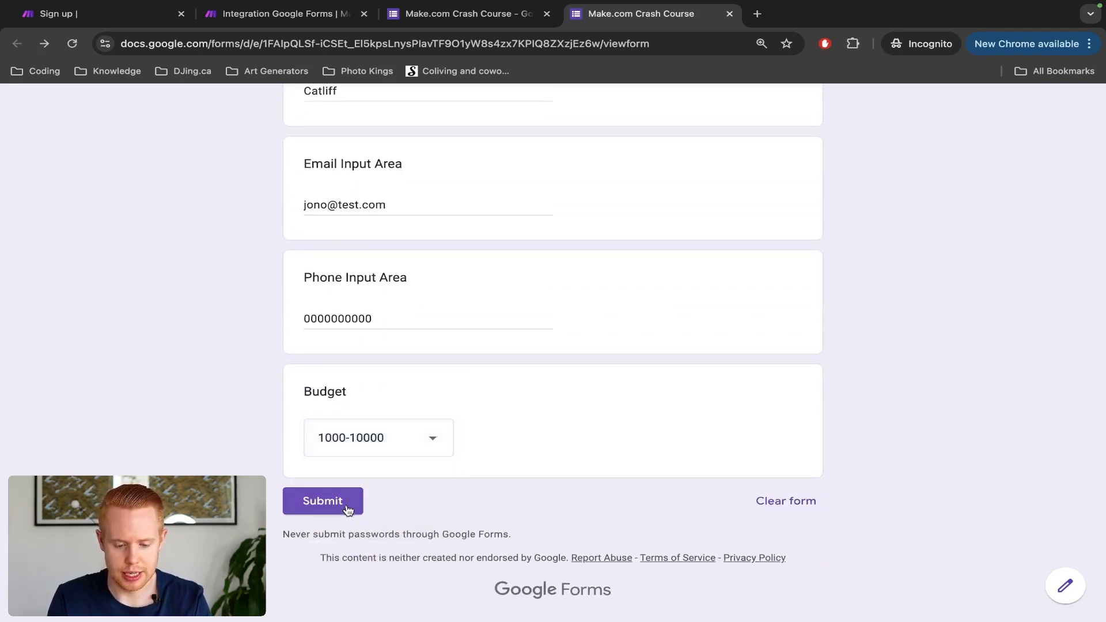
{"action": "left_click", "coordinate": [348, 501]}
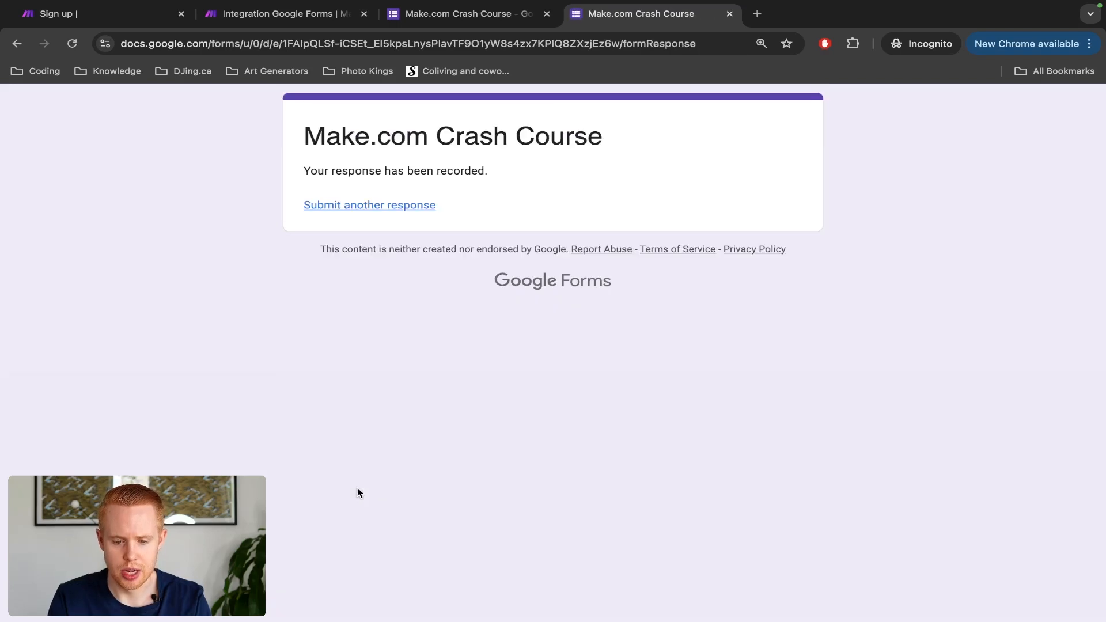
Step: Check the response-recorded confirmation, then run the Make scenario once
{"action": "key", "text": "ctrl+shift+Tab"}
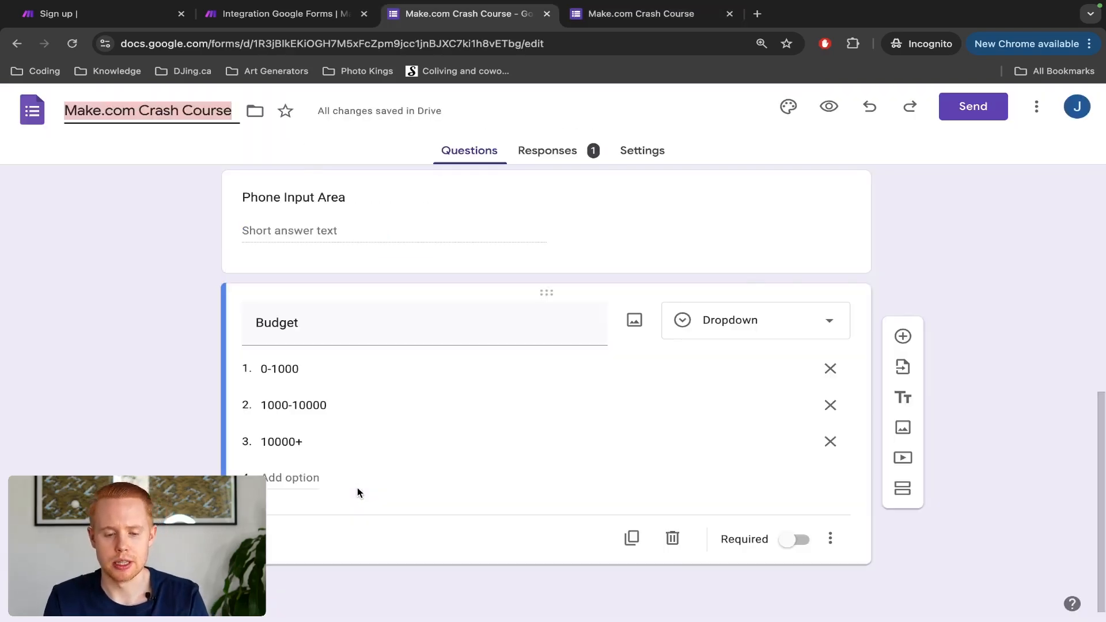
{"action": "key", "text": "ctrl+Tab"}
{"action": "triple_click", "coordinate": [346, 171]}
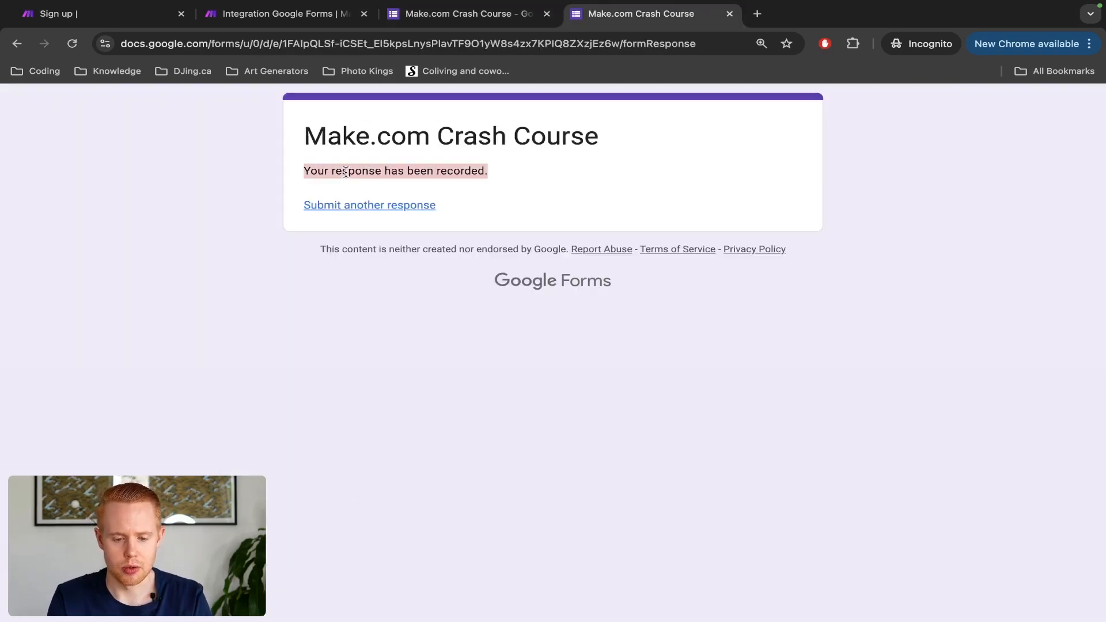
{"action": "key", "text": "ctrl+shift+Tab"}
{"action": "key", "text": "ctrl+shift+Tab"}
{"action": "left_click", "coordinate": [117, 437]}
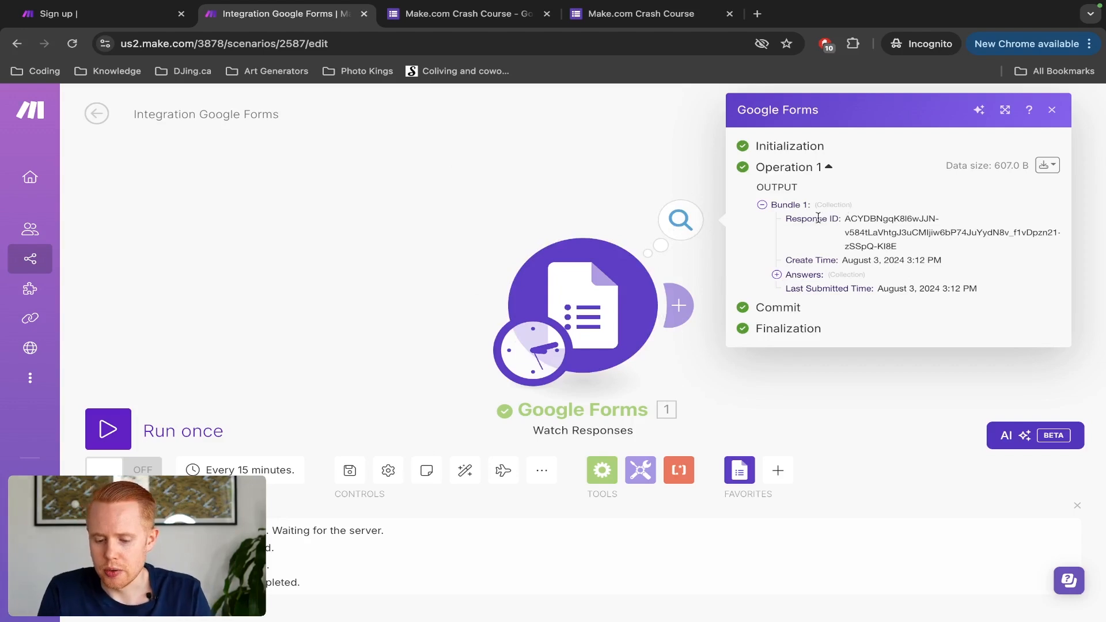
Step: Expand Answers and drill into First Name's textAnswers to show the recorded first name
{"action": "scroll", "coordinate": [903, 251], "scroll_direction": "up", "scroll_amount": 5}
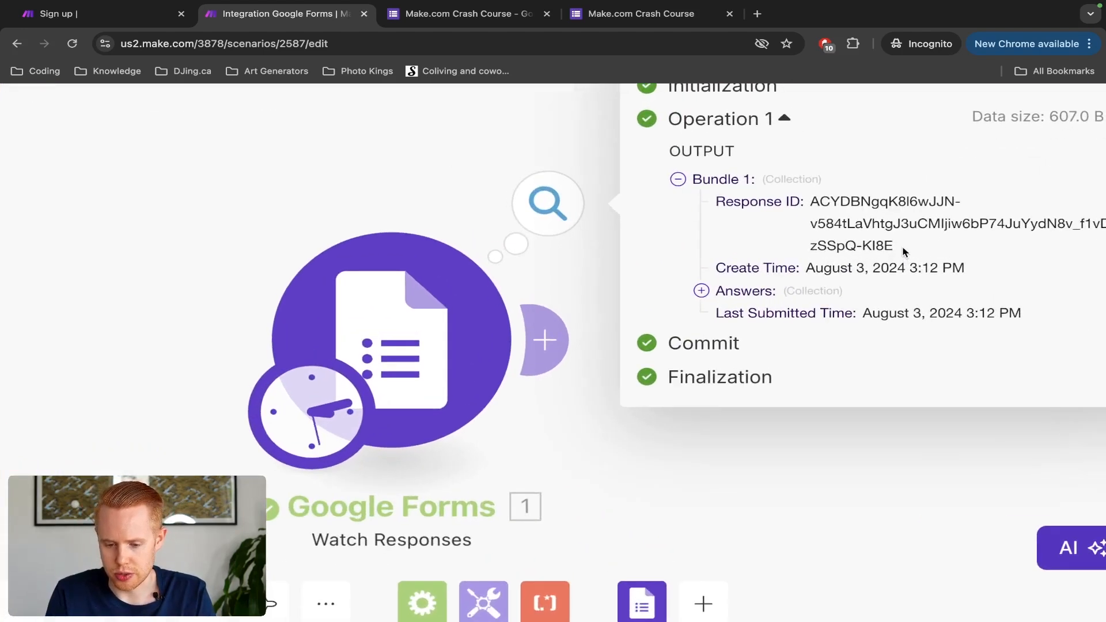
{"action": "scroll", "coordinate": [904, 252], "scroll_direction": "right", "scroll_amount": 2}
{"action": "scroll", "coordinate": [956, 201], "scroll_direction": "up", "scroll_amount": 1}
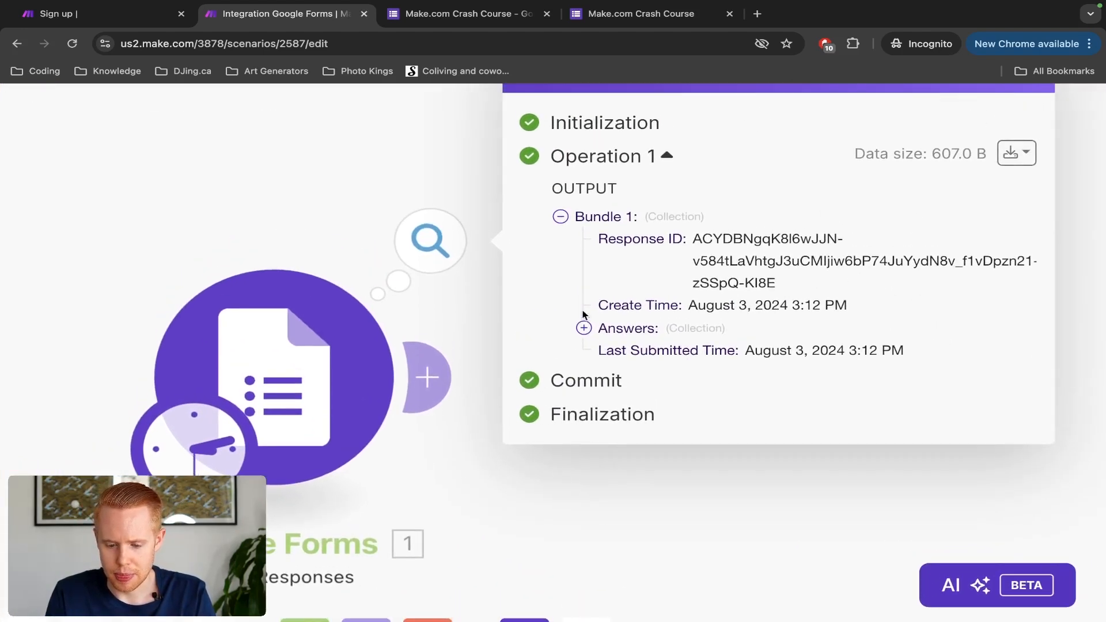
{"action": "left_click", "coordinate": [583, 329]}
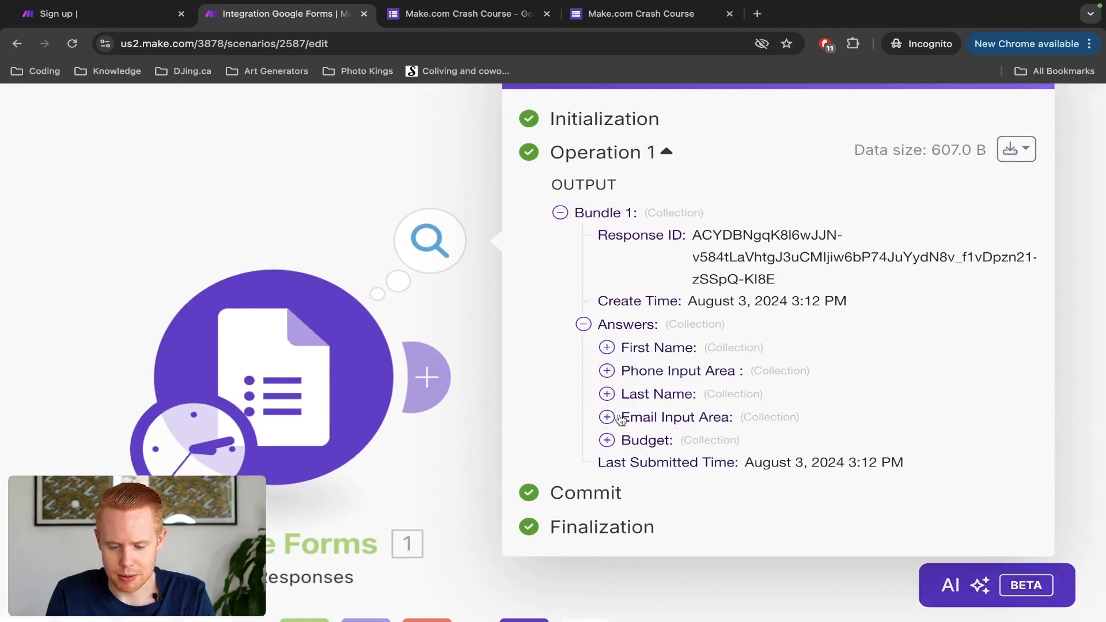
{"action": "left_click", "coordinate": [607, 348]}
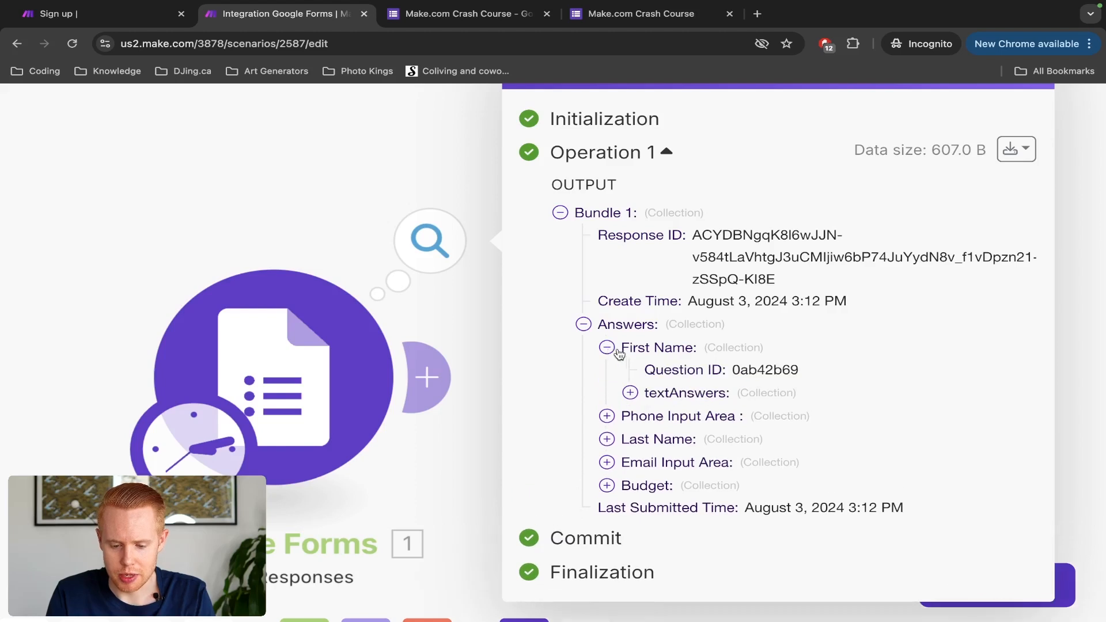
{"action": "left_click", "coordinate": [631, 393]}
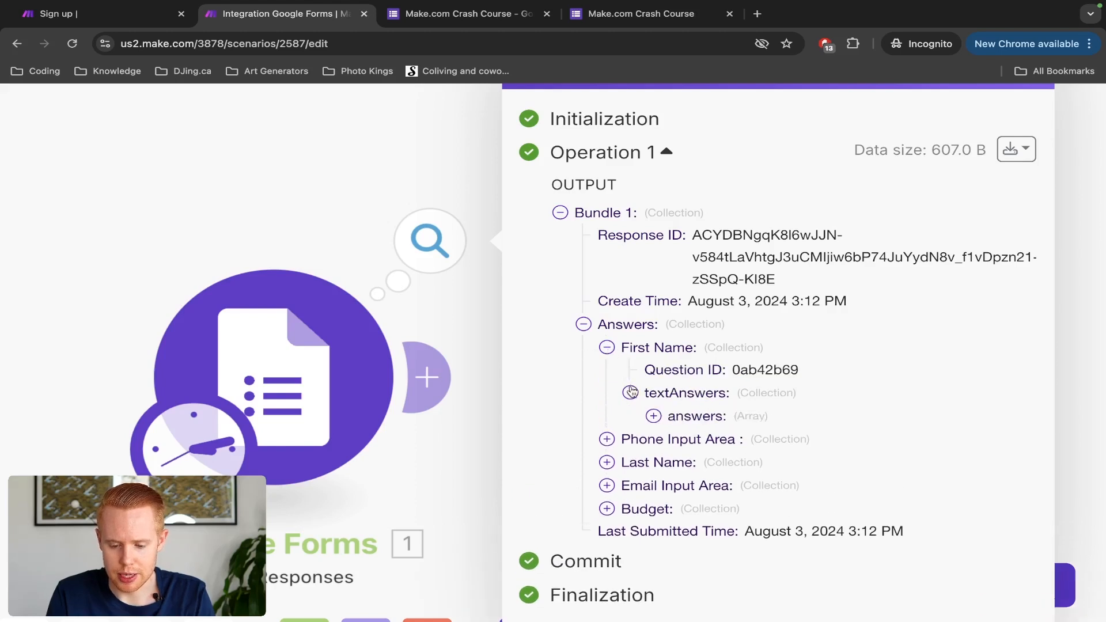
{"action": "left_click", "coordinate": [654, 416]}
{"action": "left_click", "coordinate": [699, 445]}
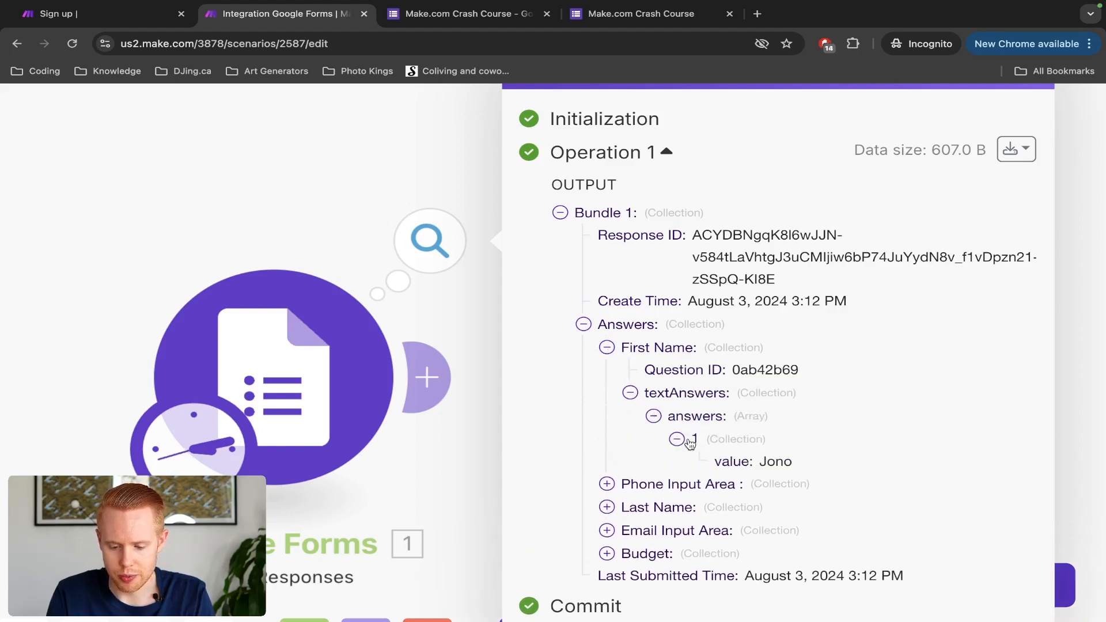
{"action": "scroll", "coordinate": [732, 437], "scroll_direction": "down", "scroll_amount": 1}
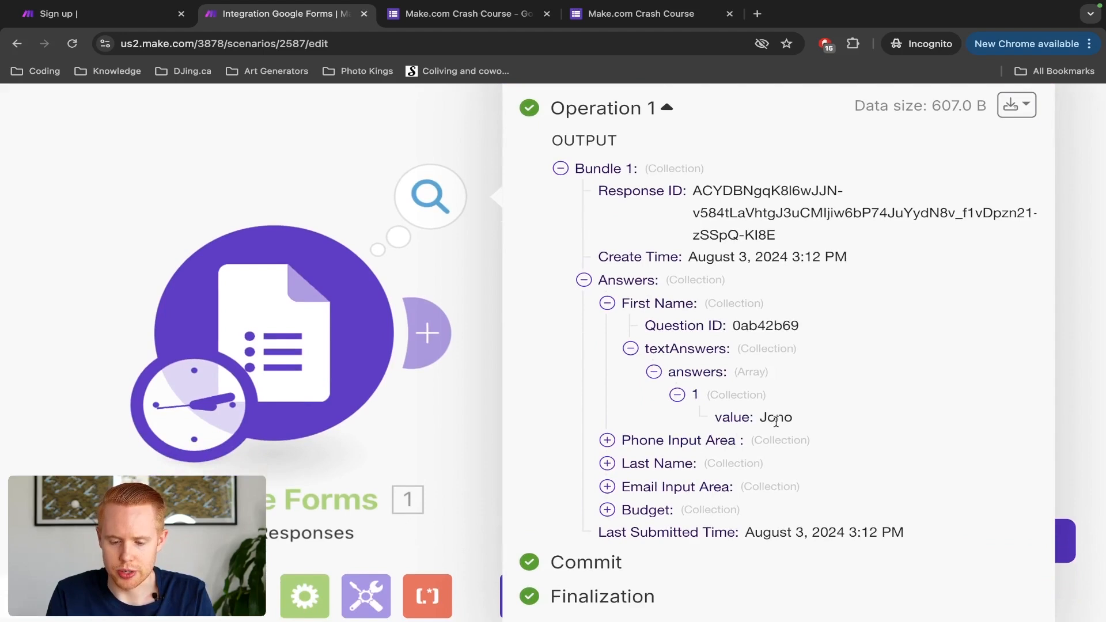
{"action": "scroll", "coordinate": [772, 422], "scroll_direction": "down", "scroll_amount": 1}
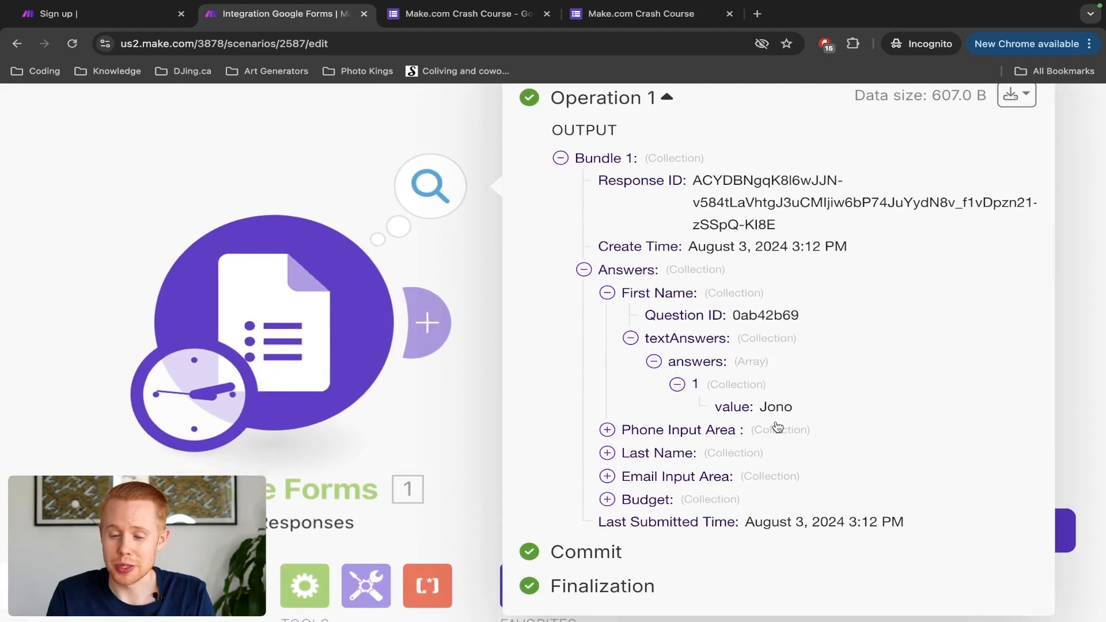
Step: Drill into the Phone Input Area answer and highlight the recorded phone number
{"action": "left_click", "coordinate": [607, 430]}
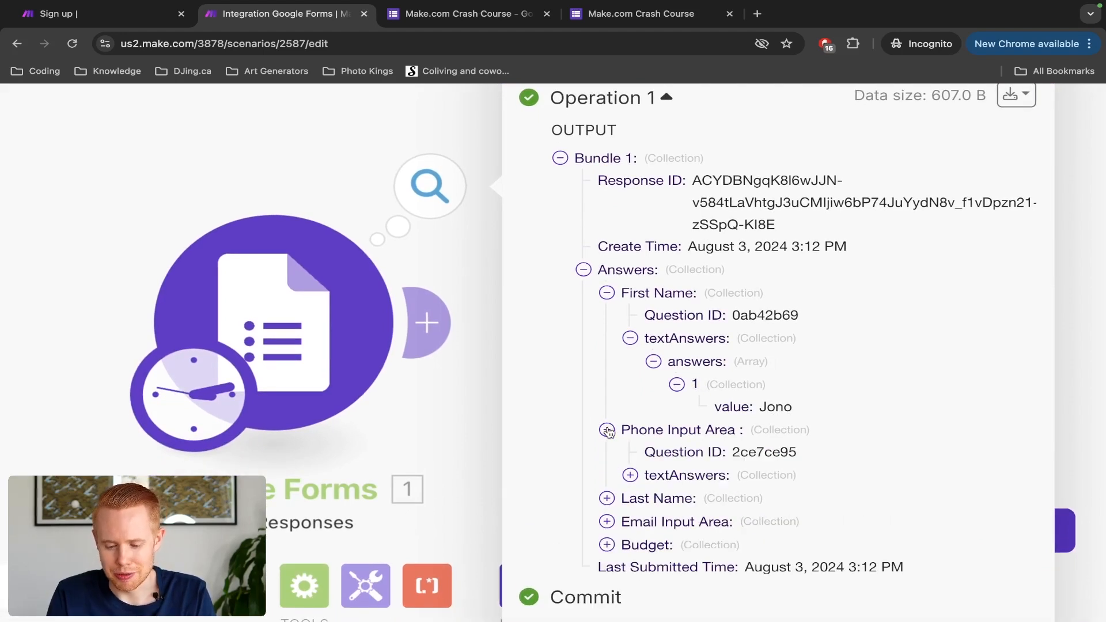
{"action": "left_click", "coordinate": [630, 474]}
{"action": "scroll", "coordinate": [634, 470], "scroll_direction": "down", "scroll_amount": 2}
{"action": "left_click", "coordinate": [657, 460]}
{"action": "scroll", "coordinate": [675, 452], "scroll_direction": "down", "scroll_amount": 2}
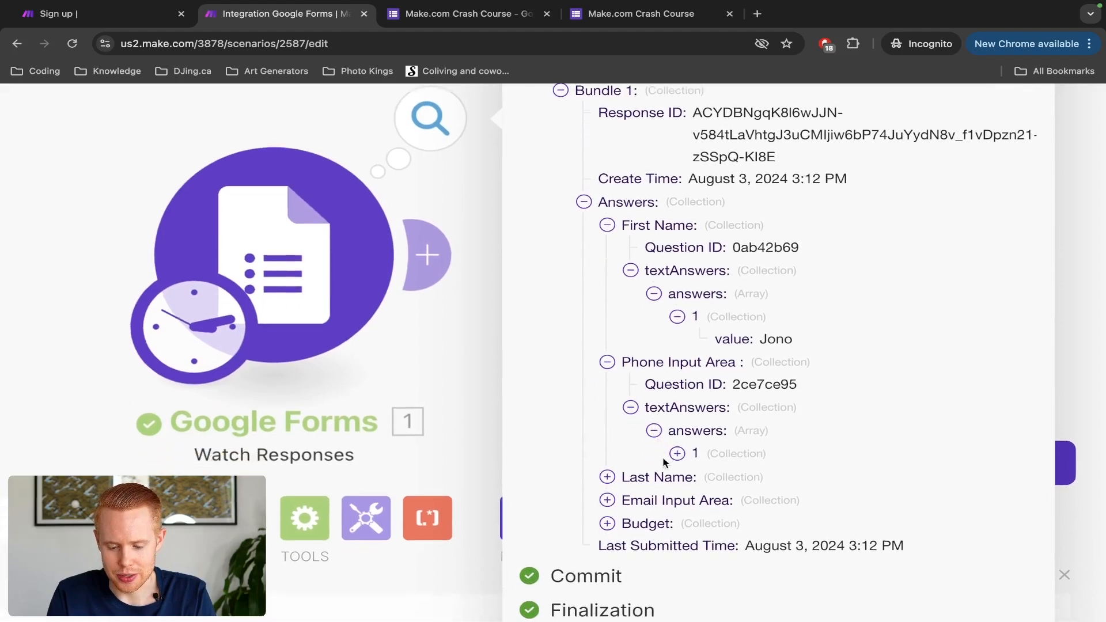
{"action": "left_click", "coordinate": [678, 438]}
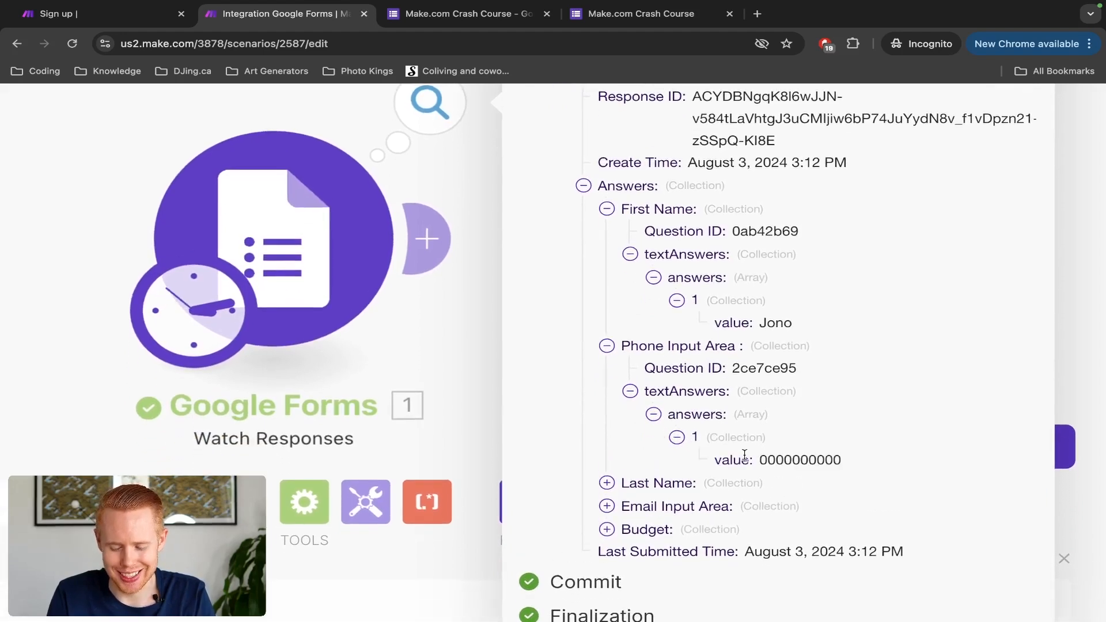
{"action": "double_click", "coordinate": [791, 463]}
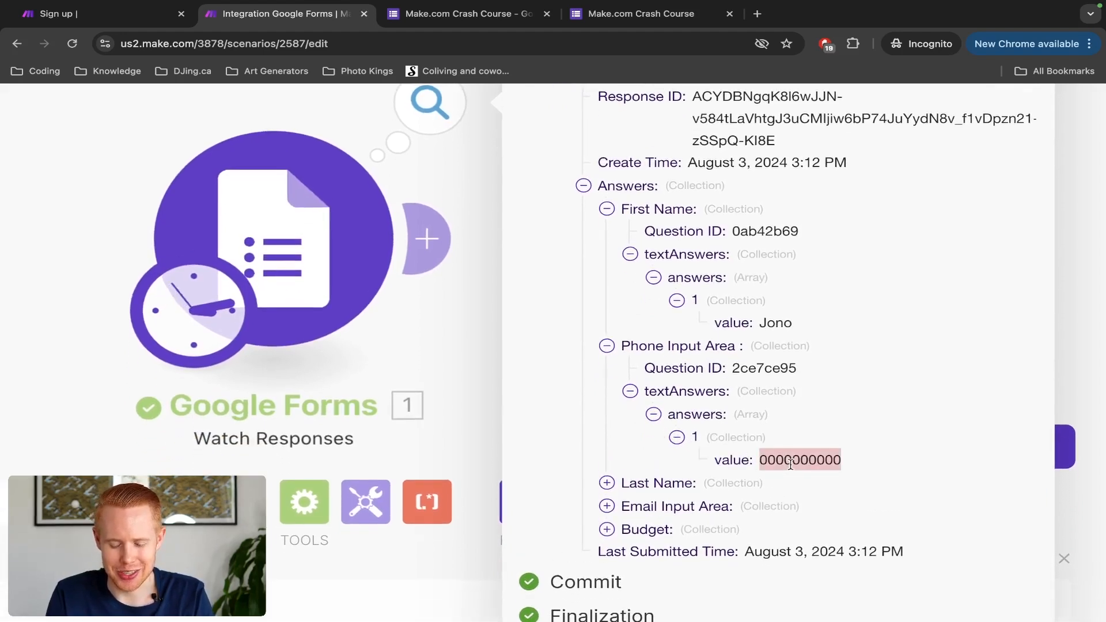
{"action": "scroll", "coordinate": [795, 442], "scroll_direction": "down", "scroll_amount": 1}
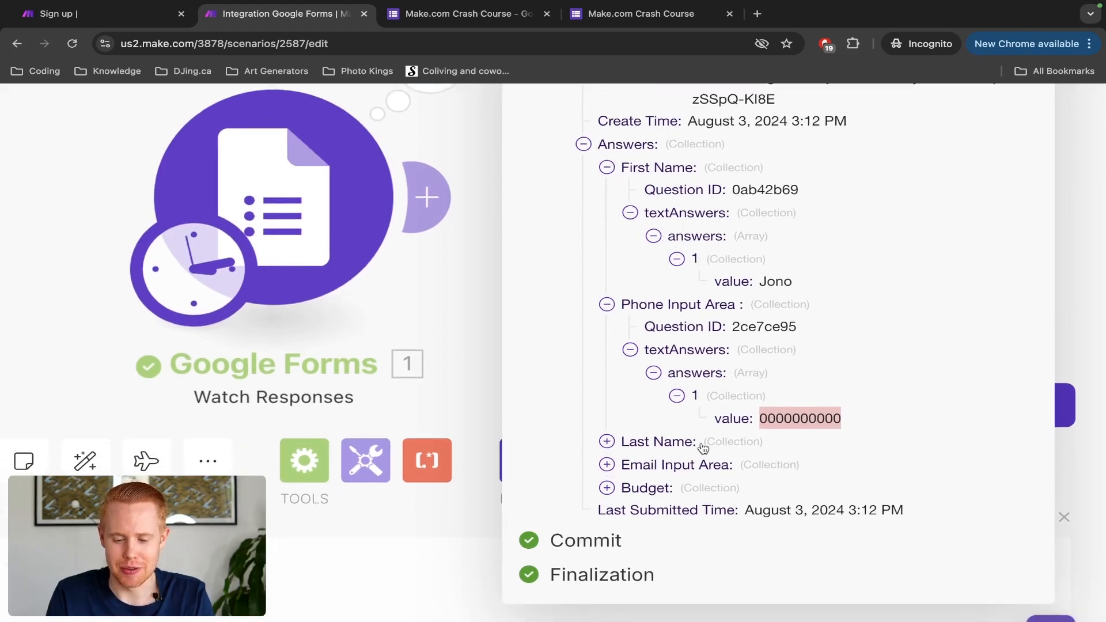
Step: Drill into the Last Name answer and highlight the recorded last name
{"action": "left_click", "coordinate": [608, 442]}
{"action": "left_click", "coordinate": [631, 487]}
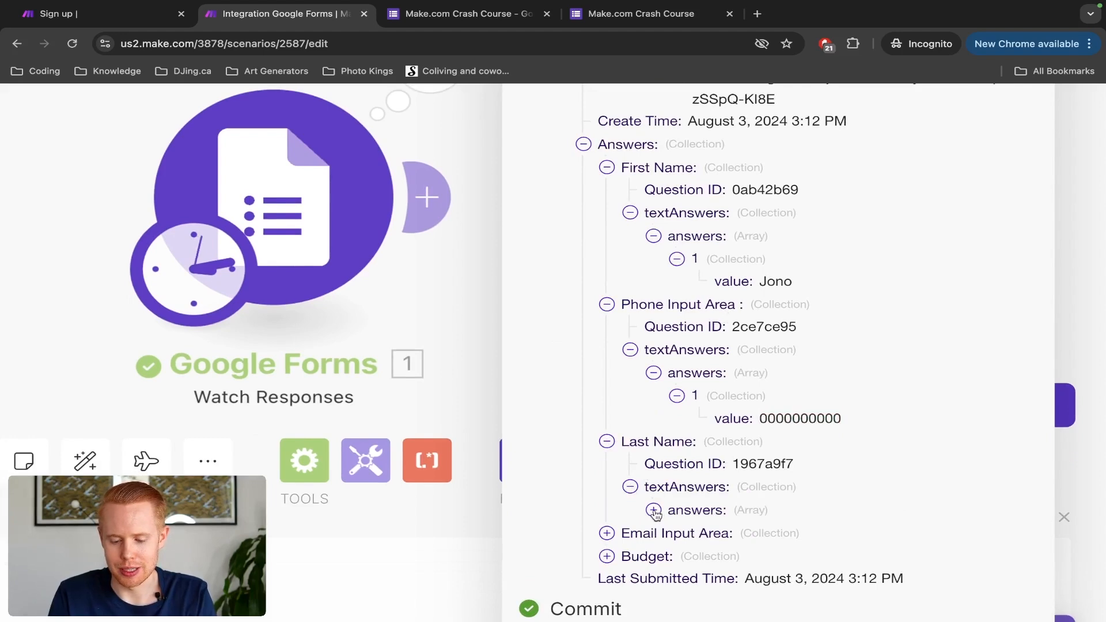
{"action": "left_click", "coordinate": [653, 511]}
{"action": "left_click", "coordinate": [675, 532]}
{"action": "scroll", "coordinate": [727, 493], "scroll_direction": "down", "scroll_amount": 2}
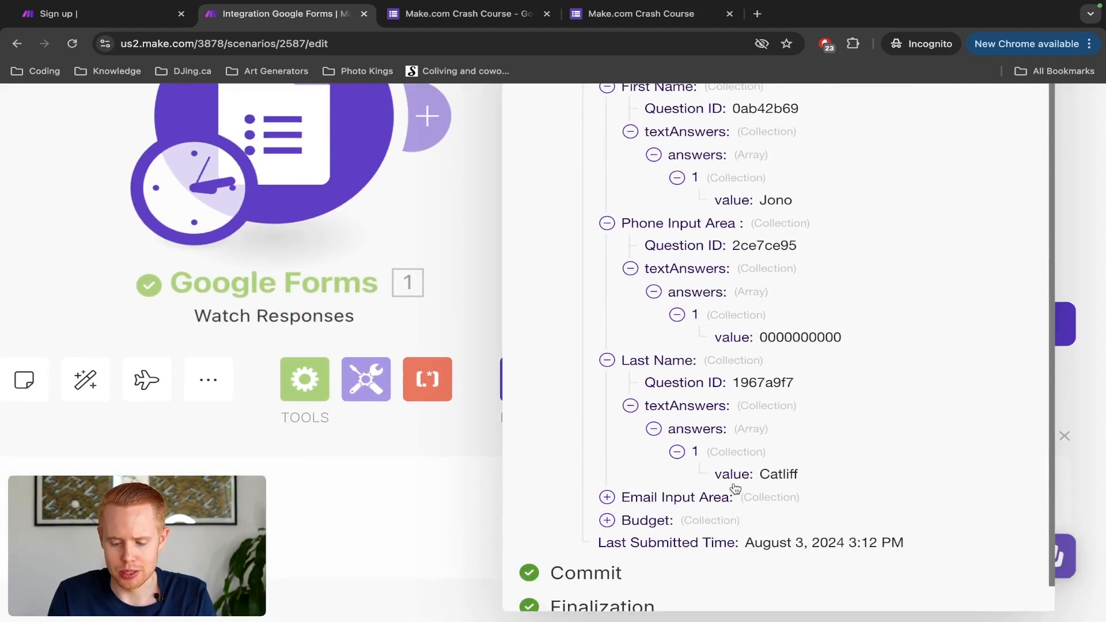
{"action": "double_click", "coordinate": [779, 479]}
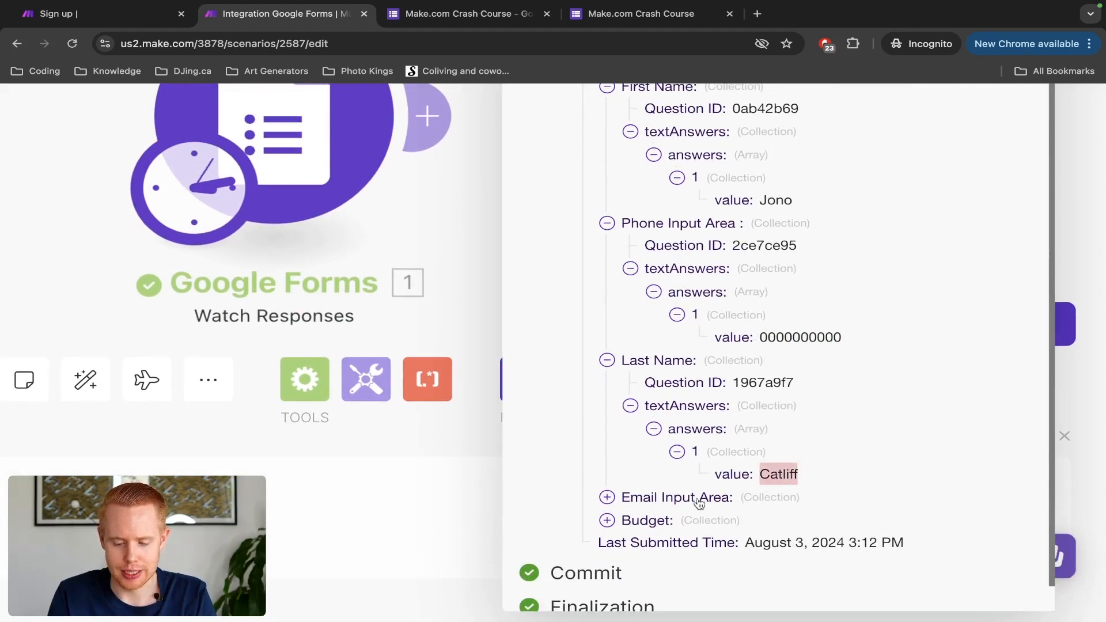
Step: Reveal the recorded Email Input Area address and expand the Budget answer
{"action": "left_click", "coordinate": [608, 497]}
{"action": "left_click", "coordinate": [631, 542]}
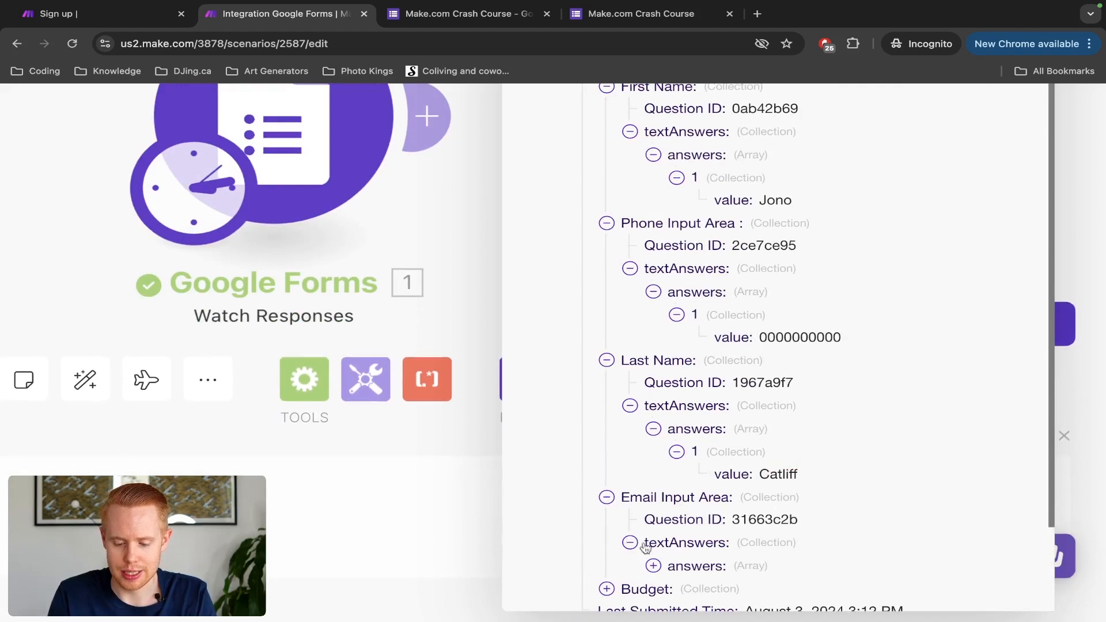
{"action": "left_click", "coordinate": [653, 566]}
{"action": "left_click", "coordinate": [676, 587]}
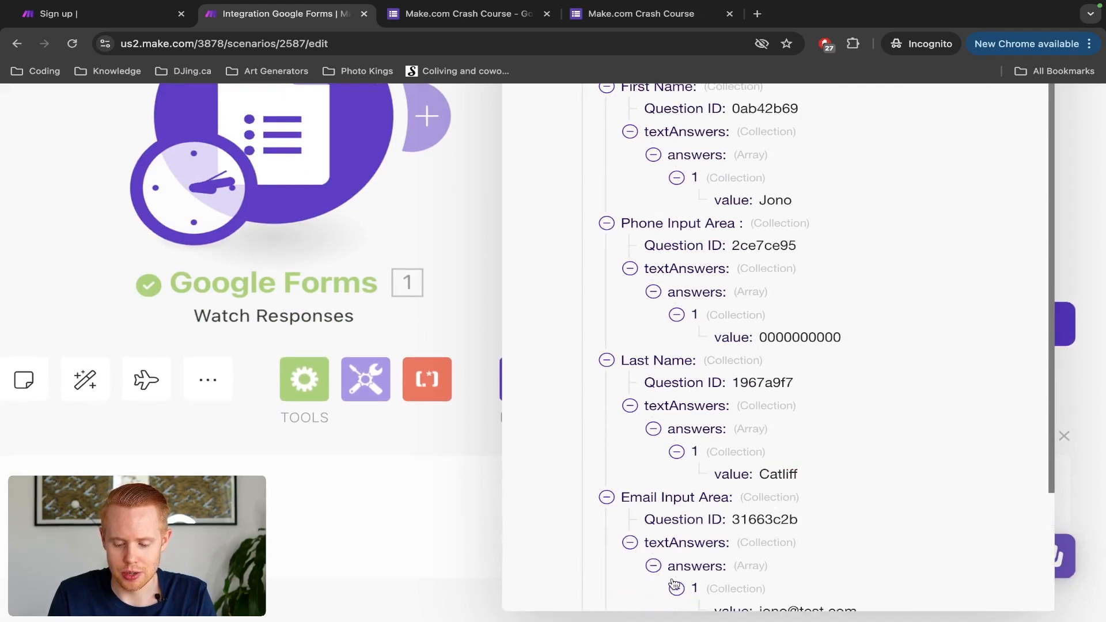
{"action": "scroll", "coordinate": [806, 461], "scroll_direction": "down", "scroll_amount": 3}
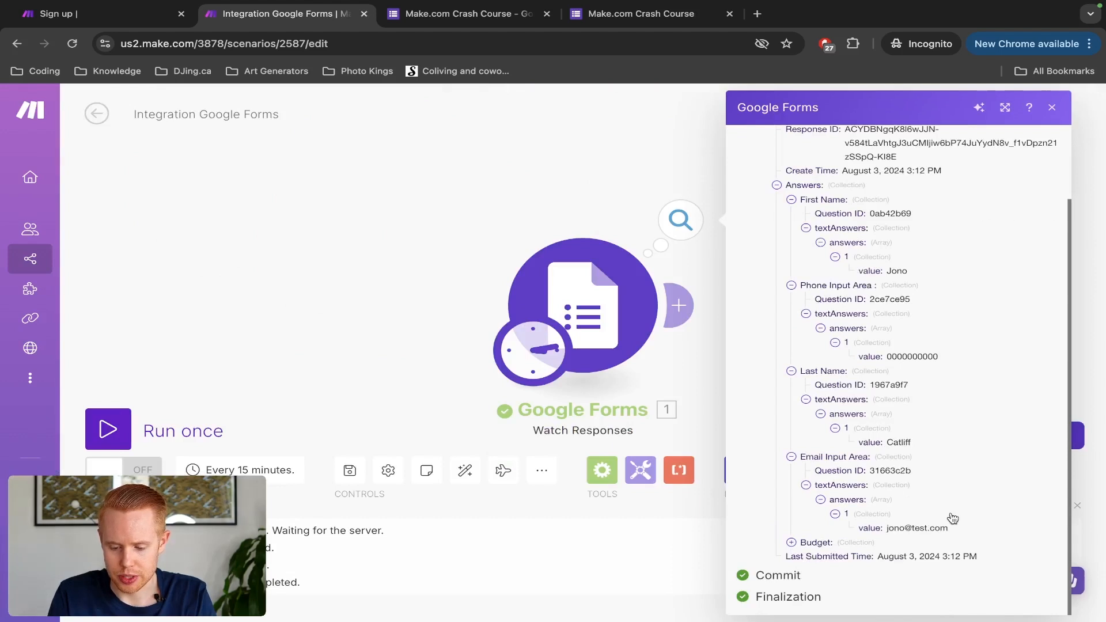
{"action": "left_click", "coordinate": [792, 544]}
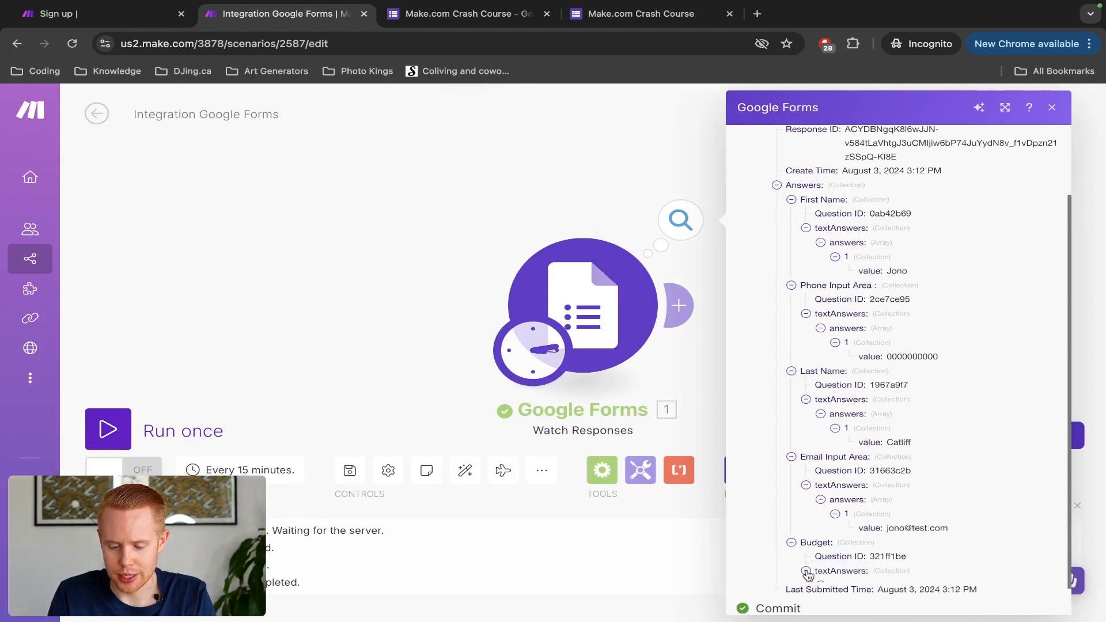
{"action": "scroll", "coordinate": [808, 572], "scroll_direction": "down", "scroll_amount": 1}
Step: Show the Budget value 1000-10000, close the output, and add a module after Google Forms
{"action": "left_click", "coordinate": [821, 544]}
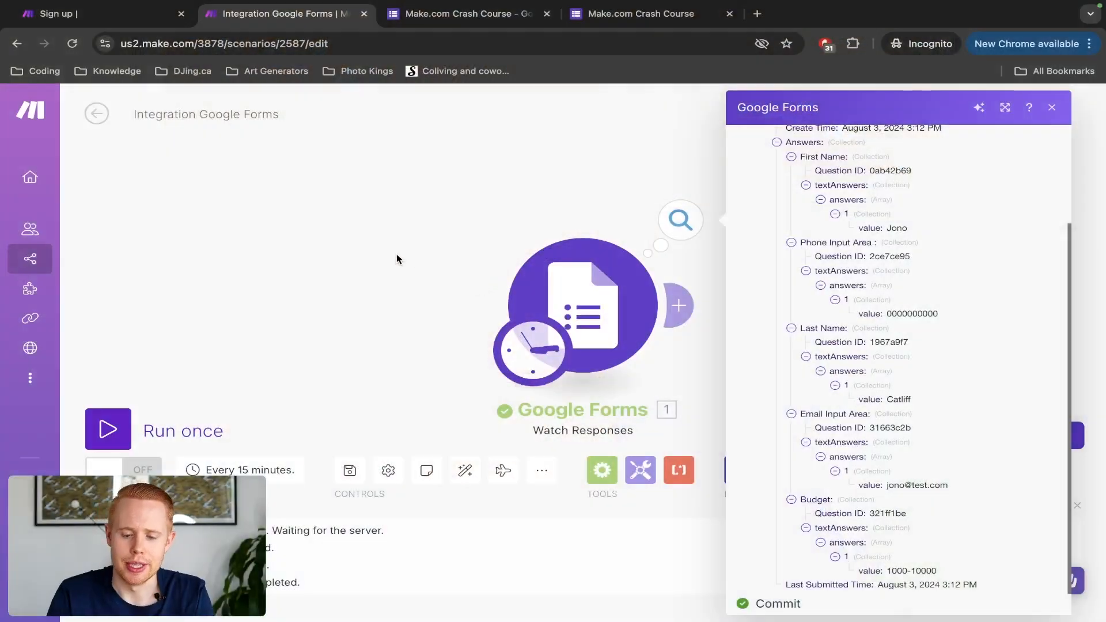
{"action": "left_click", "coordinate": [396, 258]}
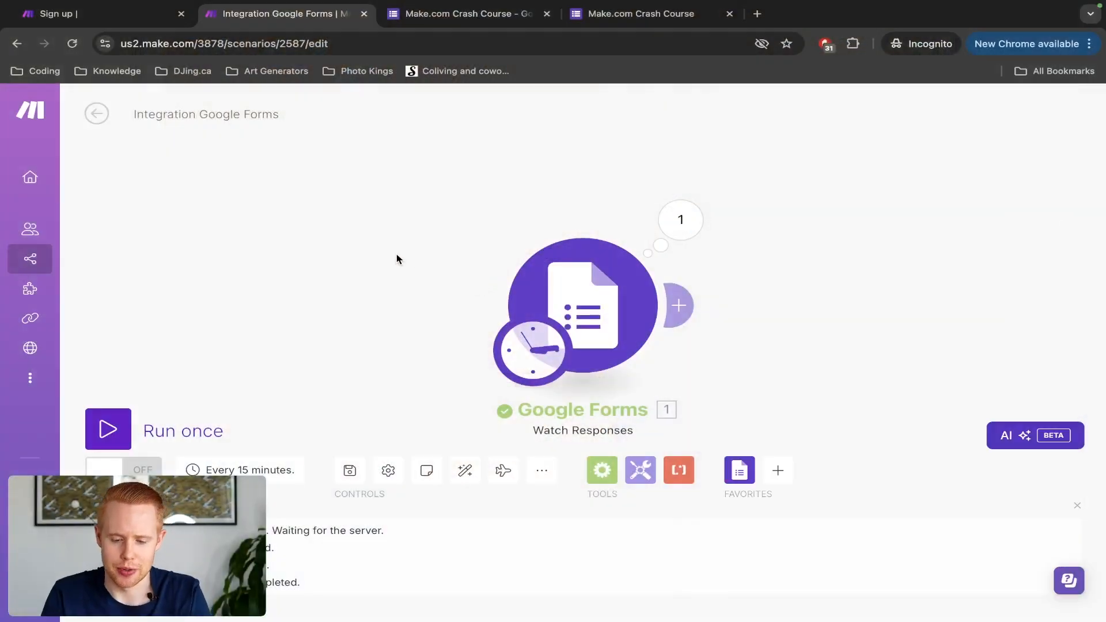
{"action": "left_click", "coordinate": [683, 308]}
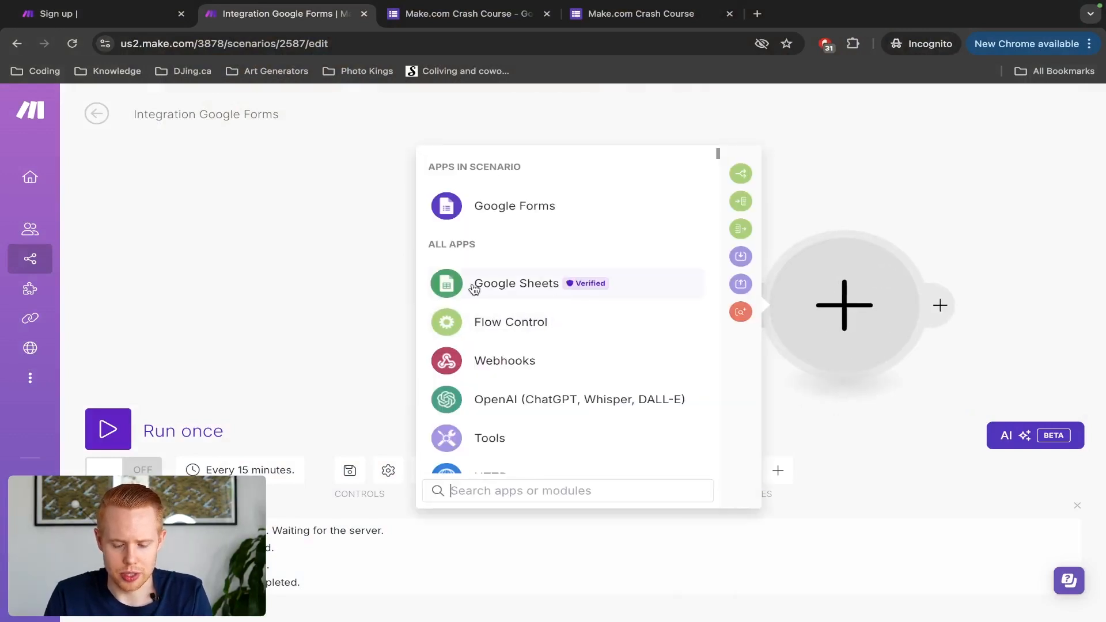
{"action": "left_click", "coordinate": [526, 287]}
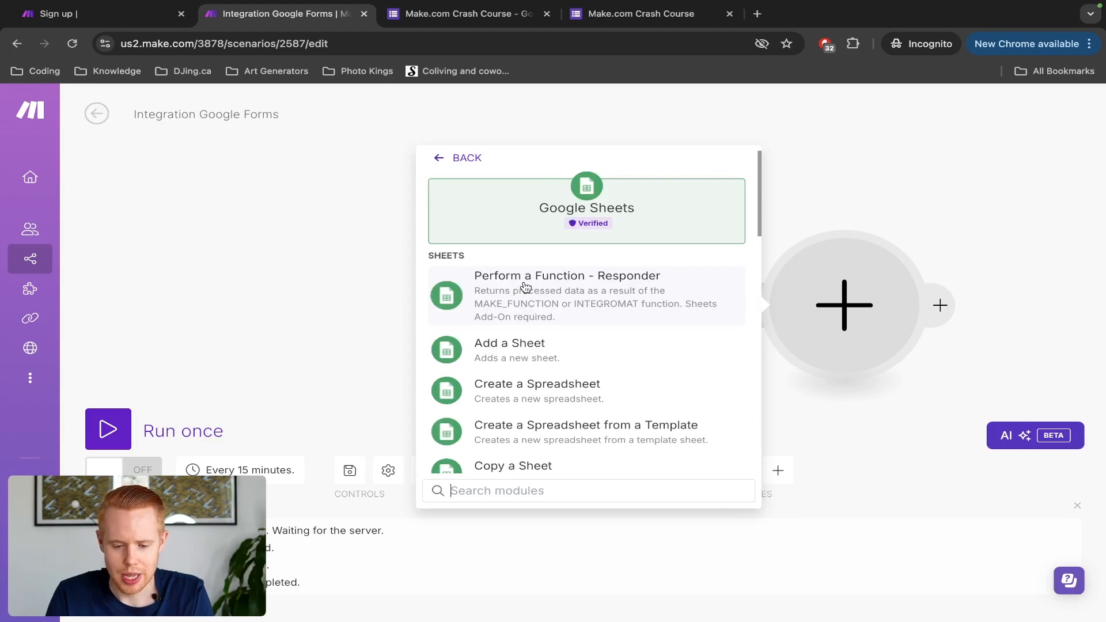
{"action": "scroll", "coordinate": [528, 295], "scroll_direction": "down", "scroll_amount": 5}
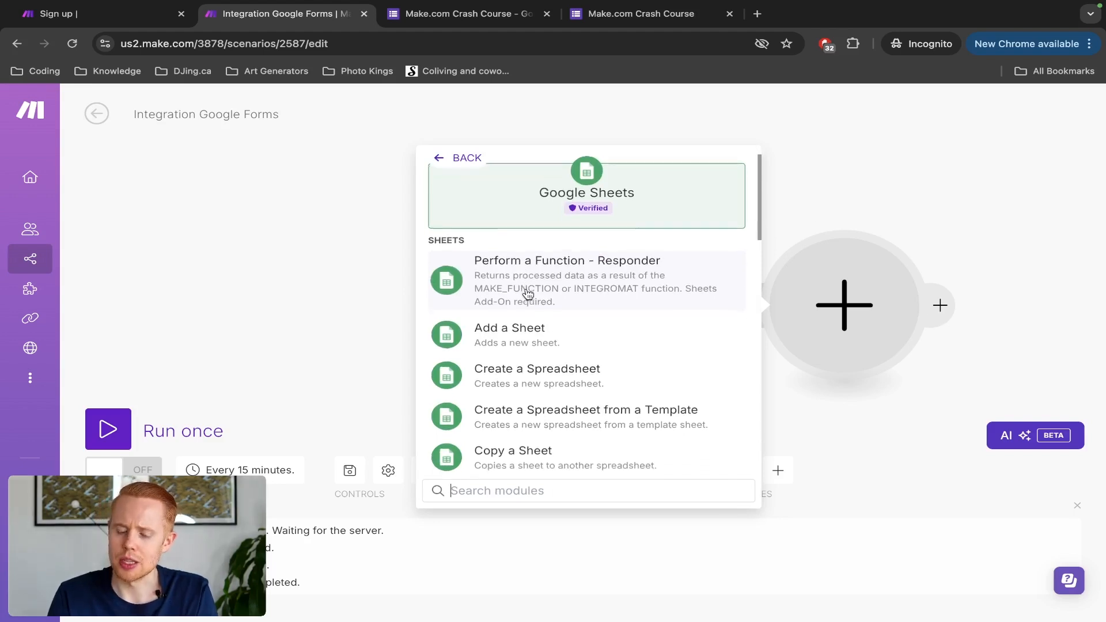
{"action": "scroll", "coordinate": [527, 294], "scroll_direction": "down", "scroll_amount": 5}
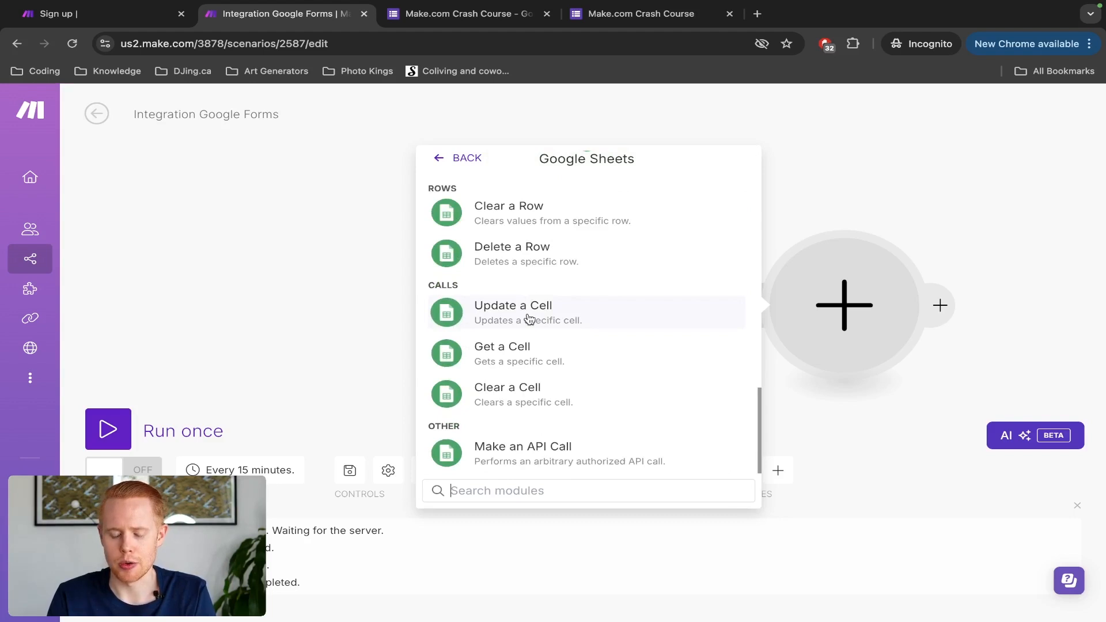
{"action": "double_click", "coordinate": [440, 286]}
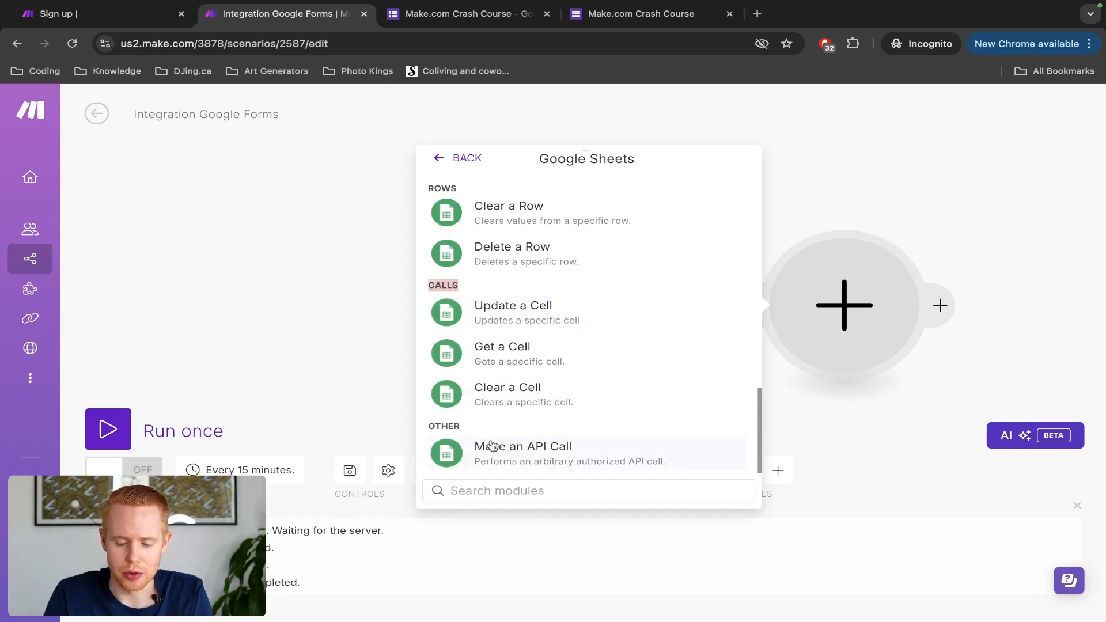
{"action": "scroll", "coordinate": [514, 439], "scroll_direction": "up", "scroll_amount": 1}
{"action": "scroll", "coordinate": [514, 439], "scroll_direction": "up", "scroll_amount": 10}
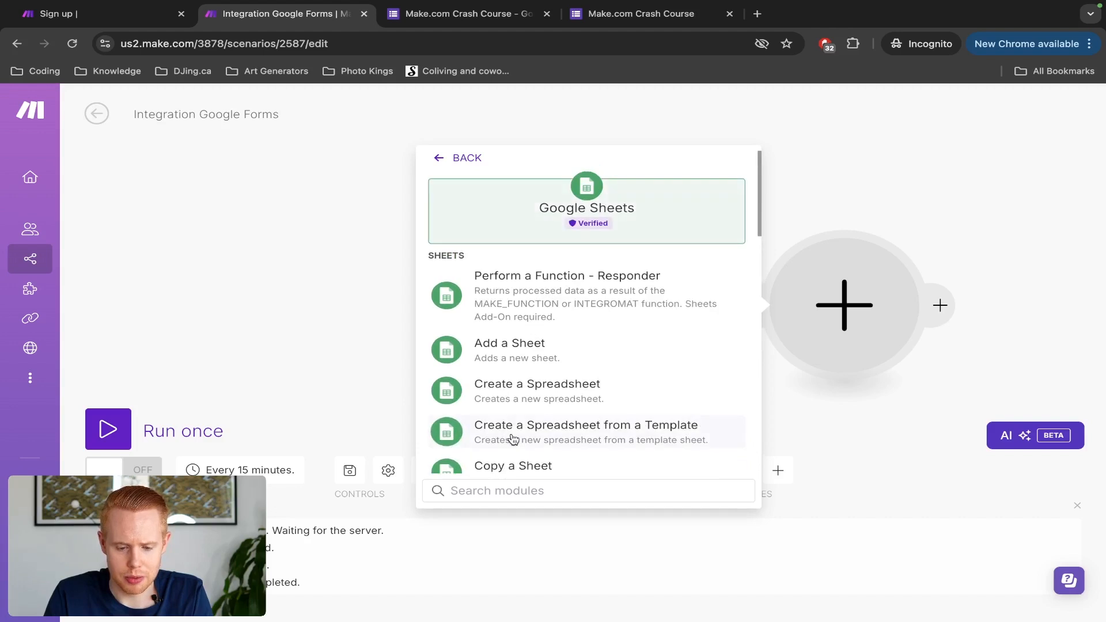
{"action": "scroll", "coordinate": [514, 300], "scroll_direction": "down", "scroll_amount": 8}
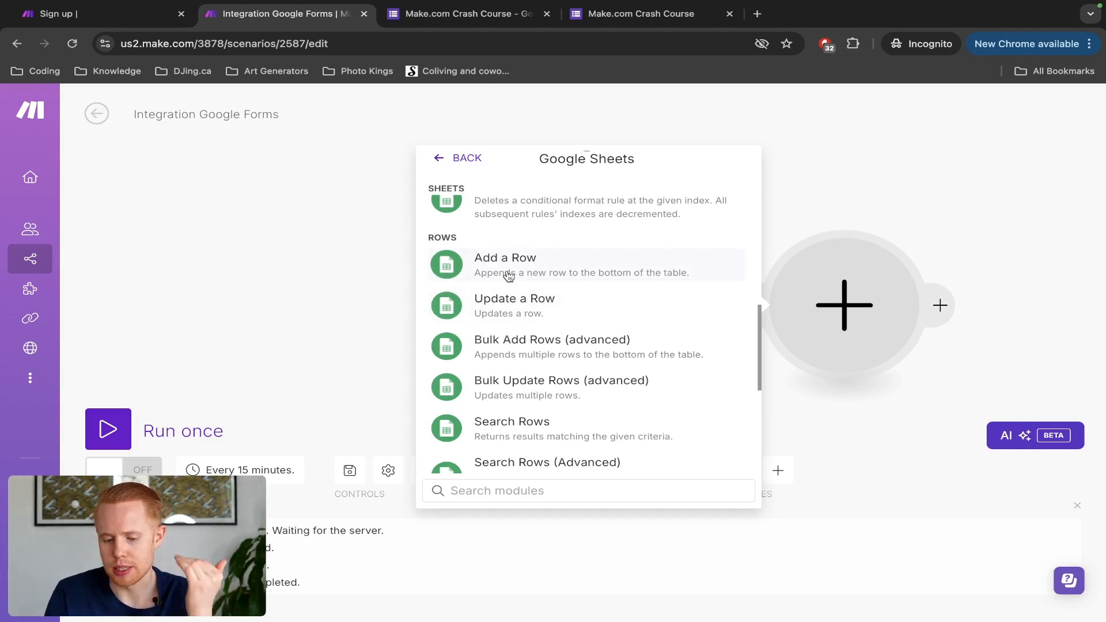
{"action": "scroll", "coordinate": [500, 323], "scroll_direction": "down", "scroll_amount": 1}
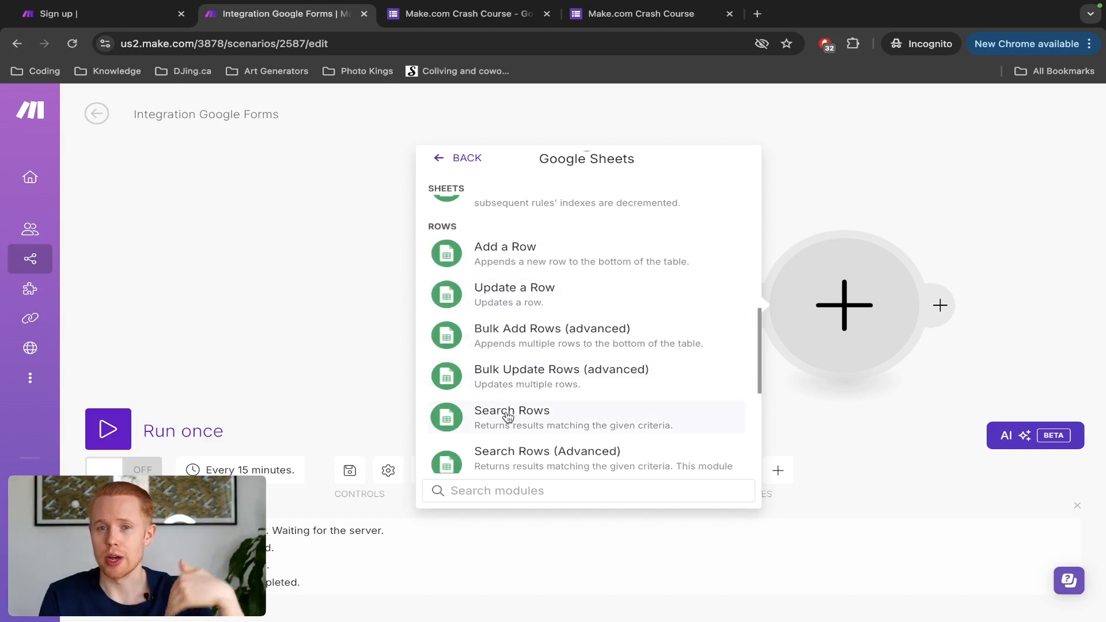
{"action": "scroll", "coordinate": [507, 417], "scroll_direction": "down", "scroll_amount": 3}
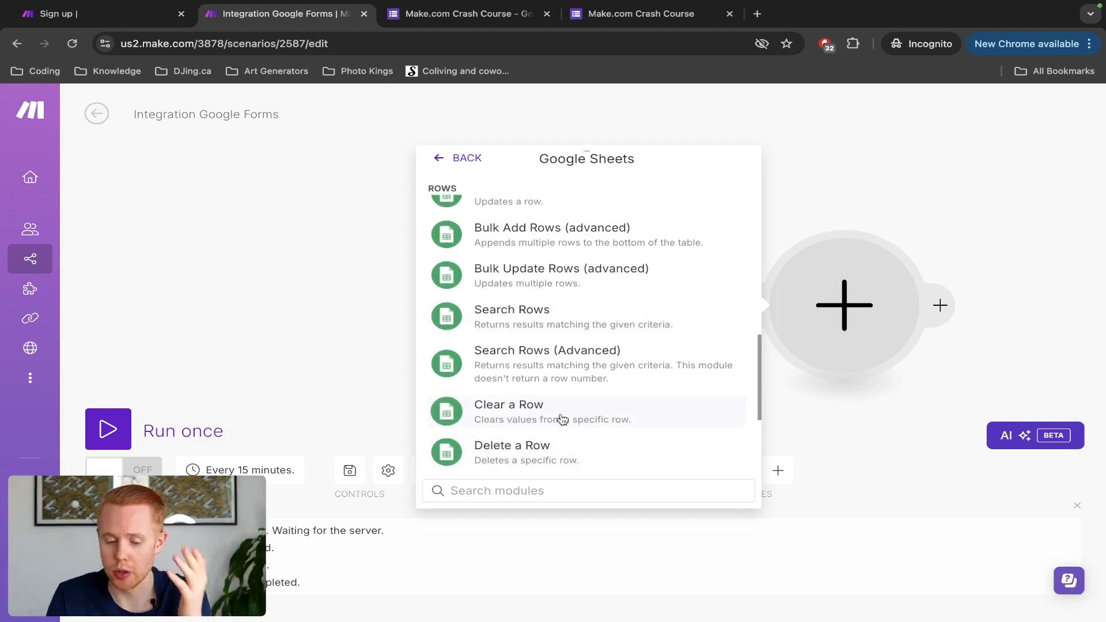
{"action": "scroll", "coordinate": [563, 418], "scroll_direction": "down", "scroll_amount": 3}
{"action": "scroll", "coordinate": [563, 418], "scroll_direction": "up", "scroll_amount": 10}
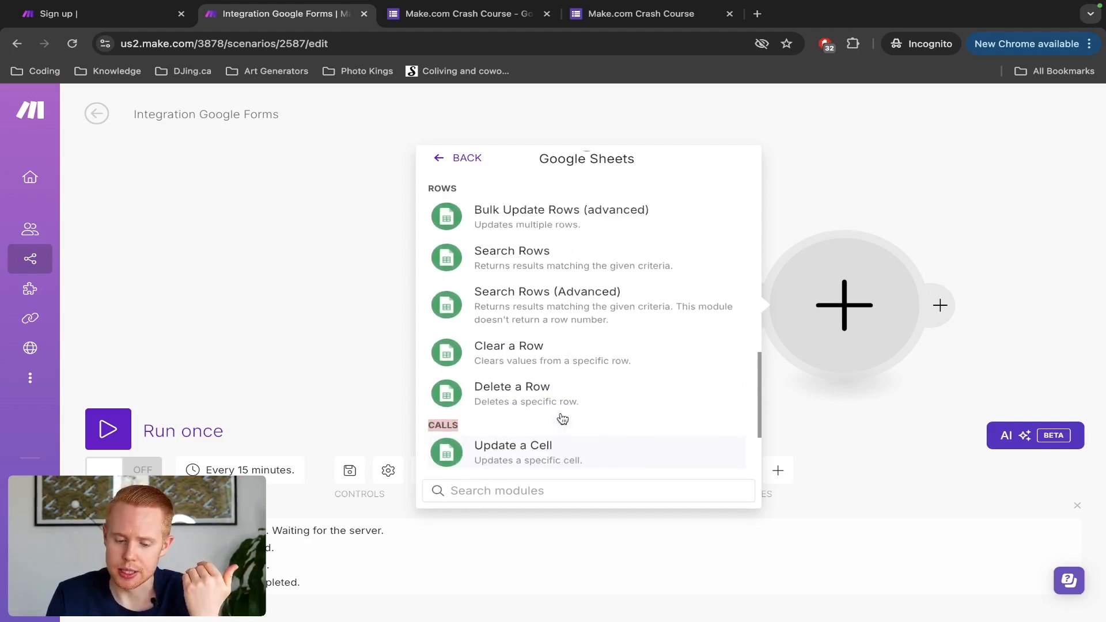
{"action": "scroll", "coordinate": [563, 419], "scroll_direction": "up", "scroll_amount": 1}
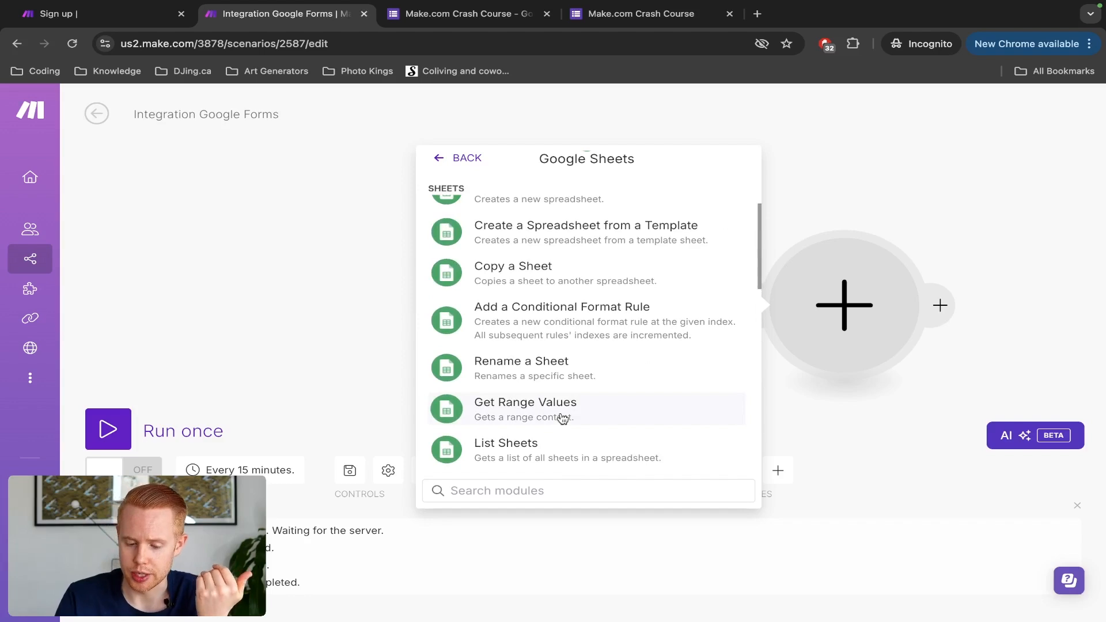
{"action": "scroll", "coordinate": [563, 419], "scroll_direction": "up", "scroll_amount": 3}
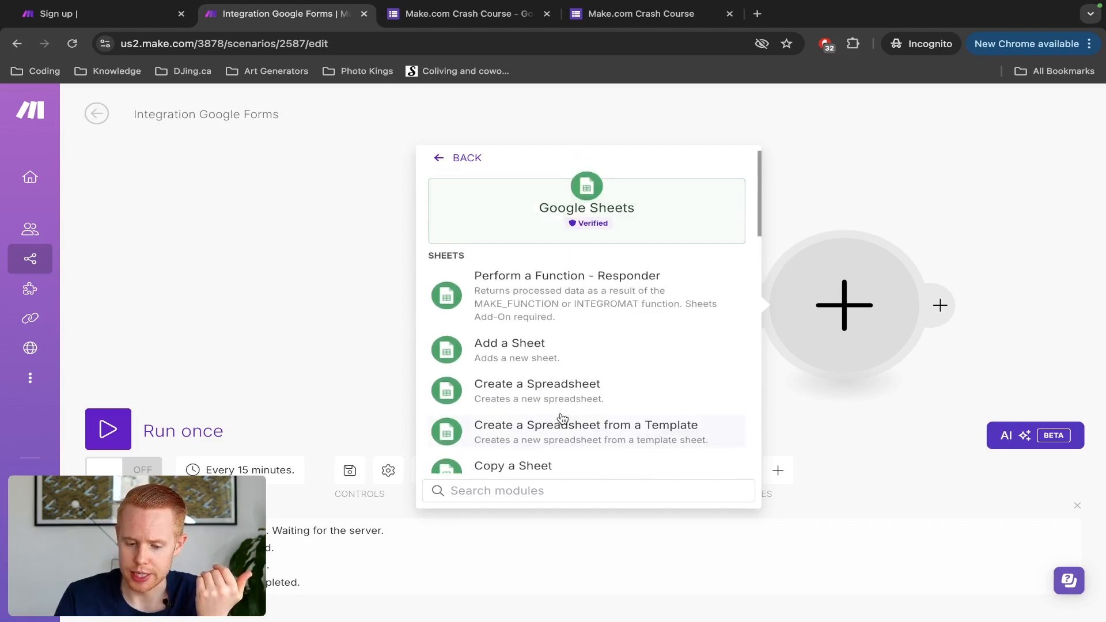
{"action": "double_click", "coordinate": [443, 254]}
{"action": "scroll", "coordinate": [475, 279], "scroll_direction": "down", "scroll_amount": 6}
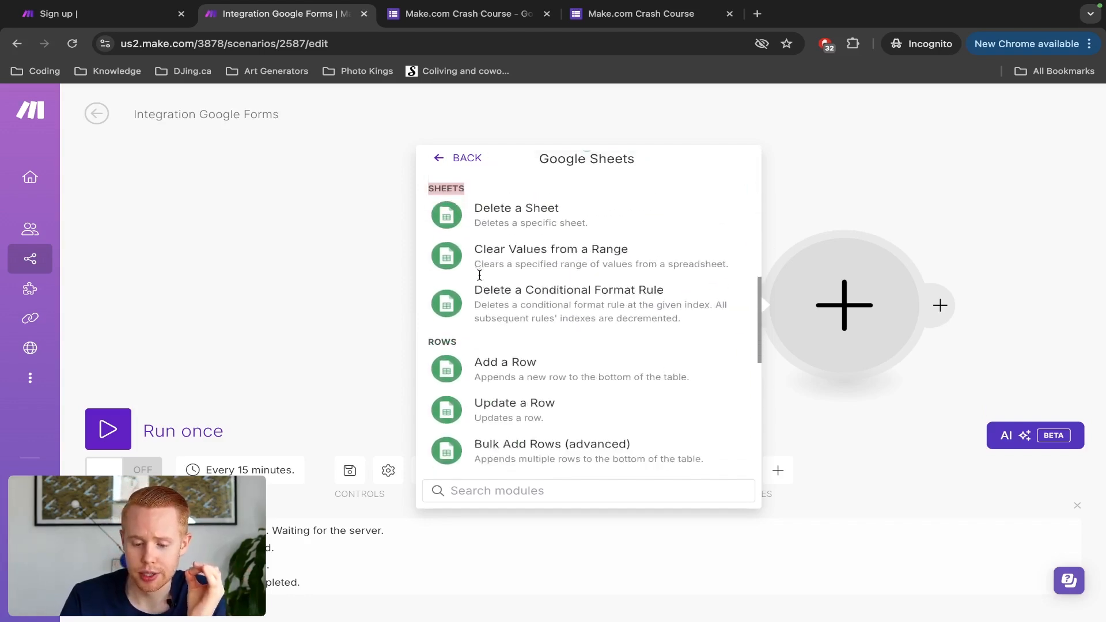
{"action": "double_click", "coordinate": [445, 273]}
{"action": "scroll", "coordinate": [509, 298], "scroll_direction": "down", "scroll_amount": 5}
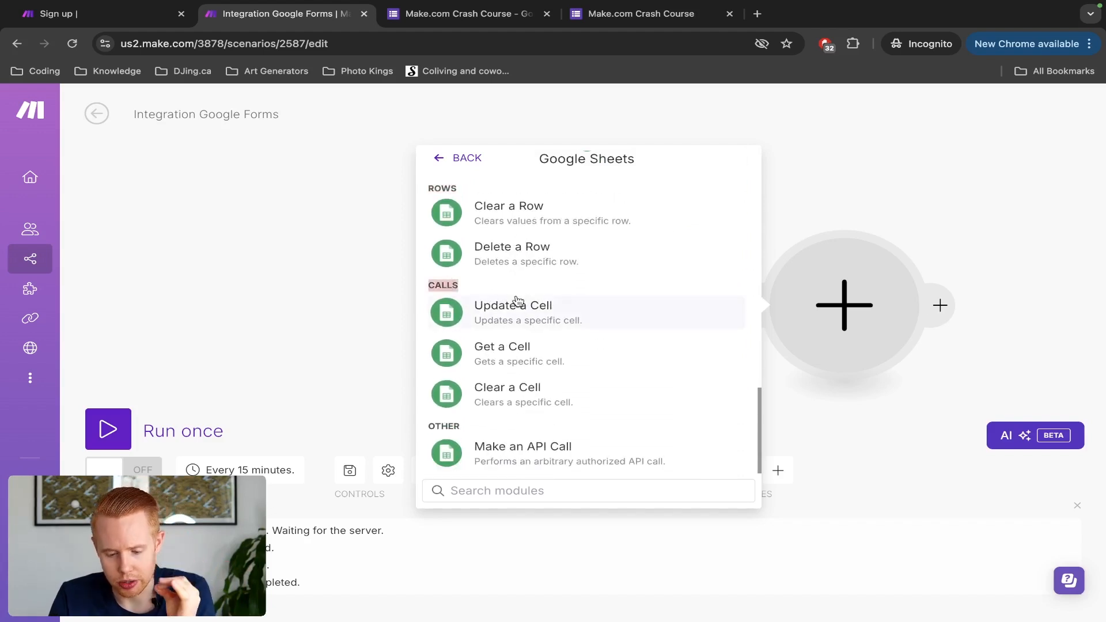
{"action": "scroll", "coordinate": [458, 425], "scroll_direction": "up", "scroll_amount": 4}
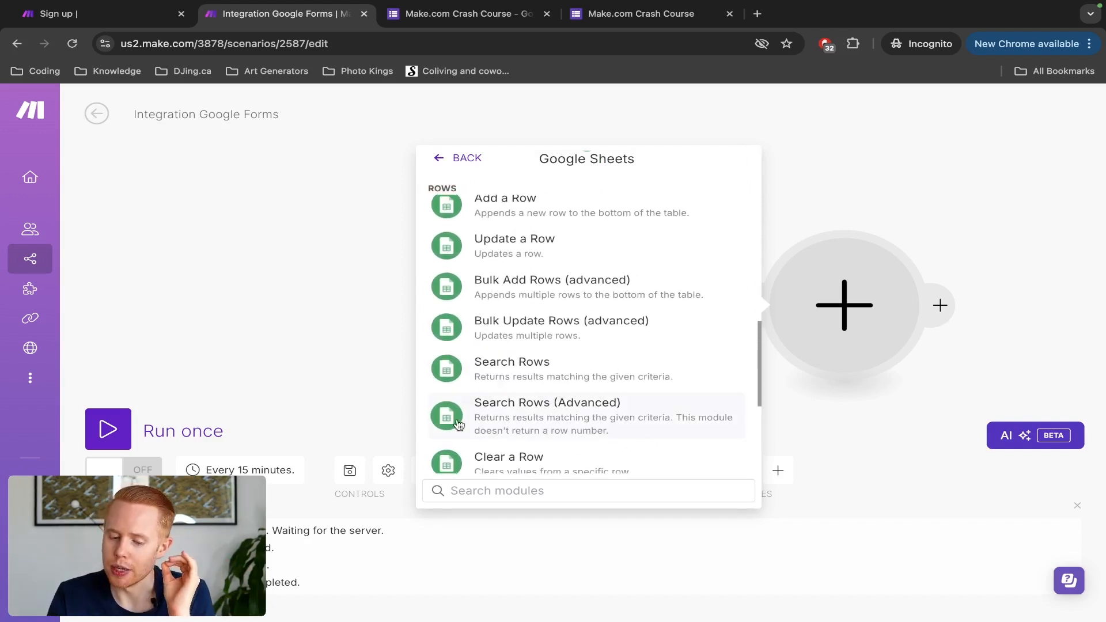
{"action": "scroll", "coordinate": [458, 424], "scroll_direction": "up", "scroll_amount": 3}
{"action": "scroll", "coordinate": [458, 425], "scroll_direction": "down", "scroll_amount": 1}
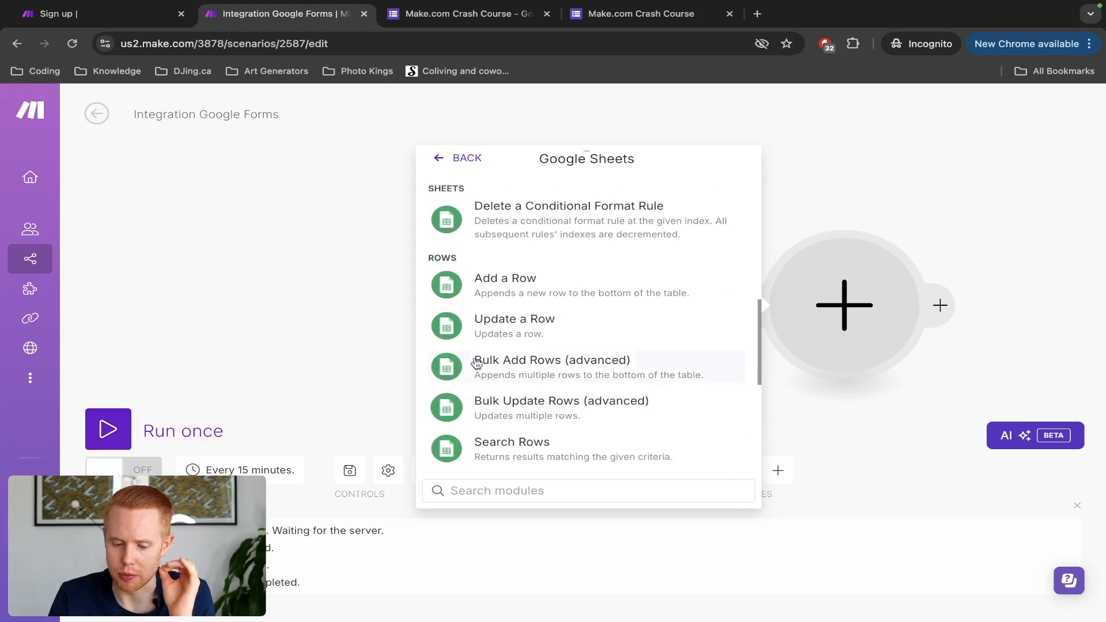
Step: Add a Google Sheets Add a Row module using the existing Google Form connection, continuing to update its permissions
{"action": "left_click", "coordinate": [512, 289]}
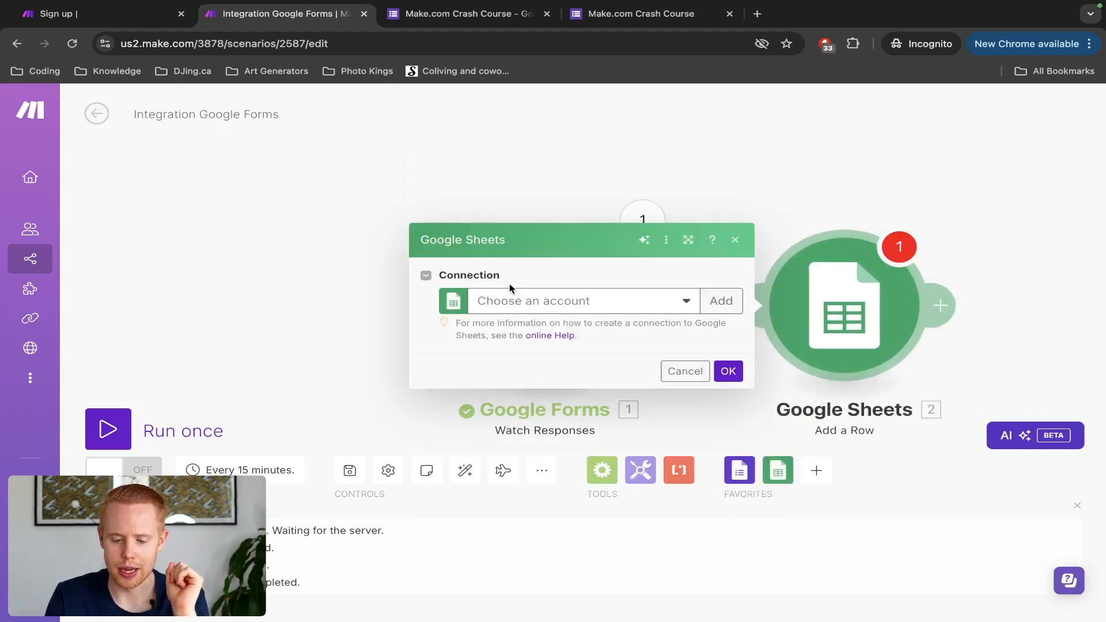
{"action": "left_click", "coordinate": [565, 311]}
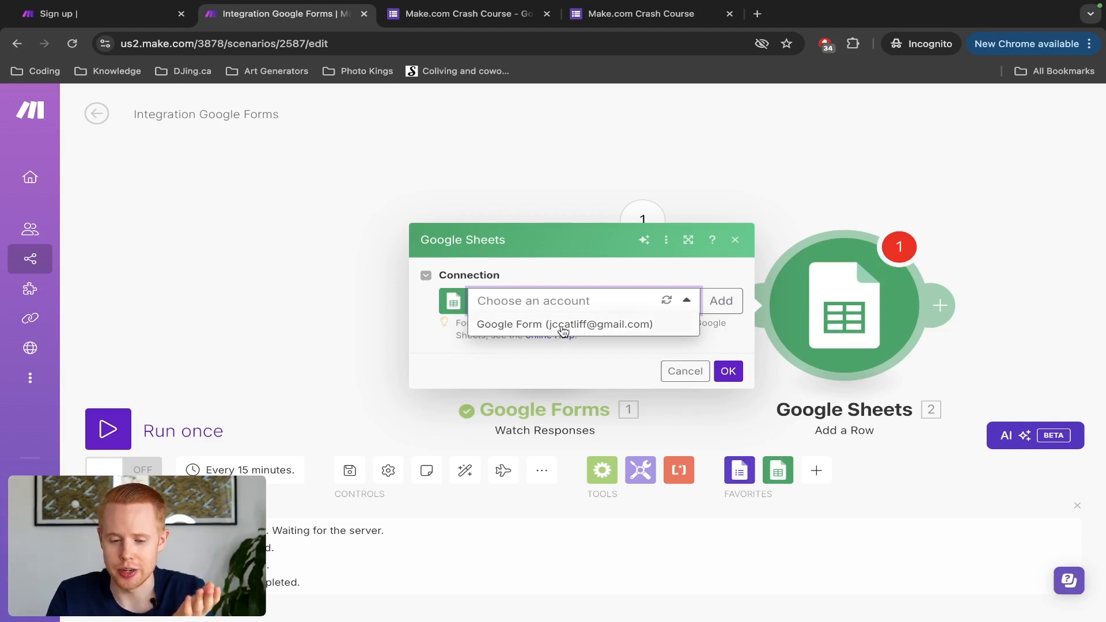
{"action": "left_click", "coordinate": [563, 325]}
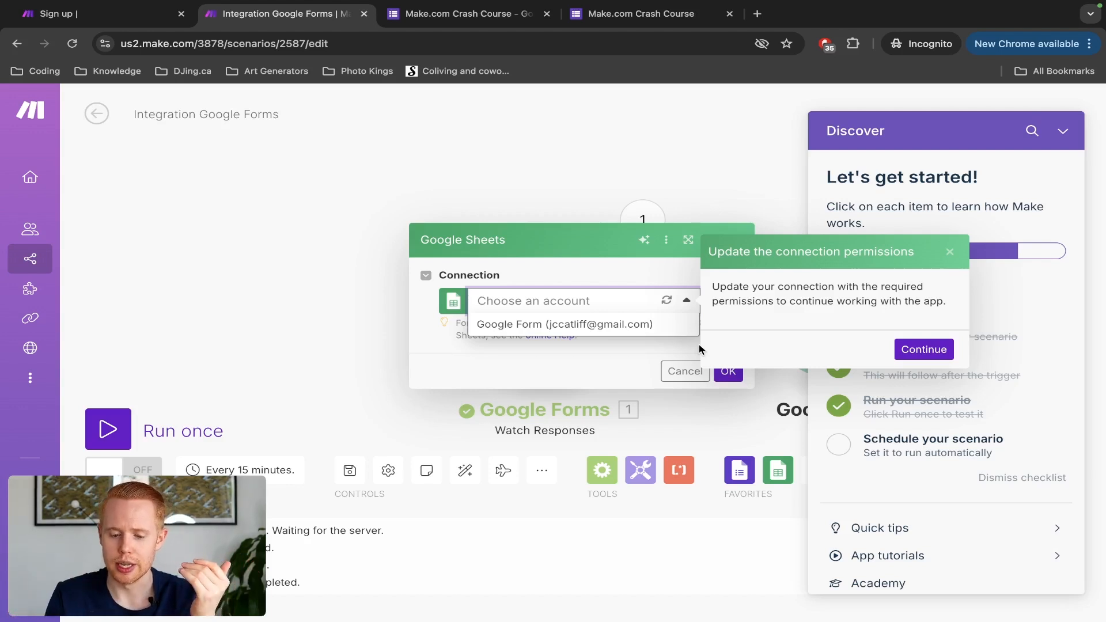
{"action": "left_click", "coordinate": [918, 352]}
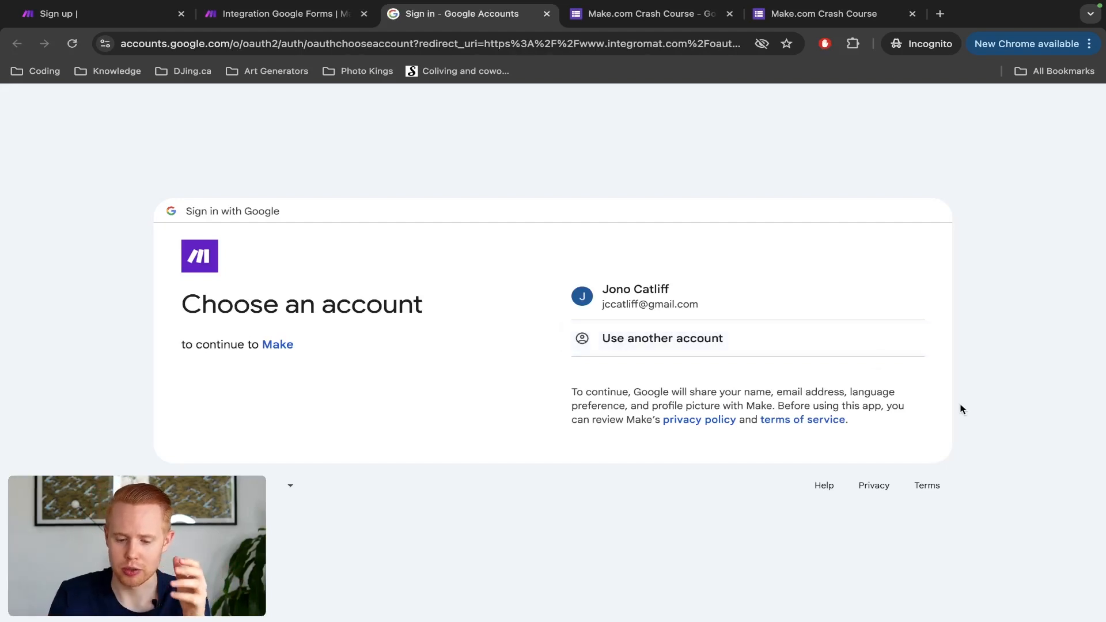
Step: Sign in with the existing Google account and allow Make access to Google Drive and Sheets
{"action": "left_click", "coordinate": [755, 293]}
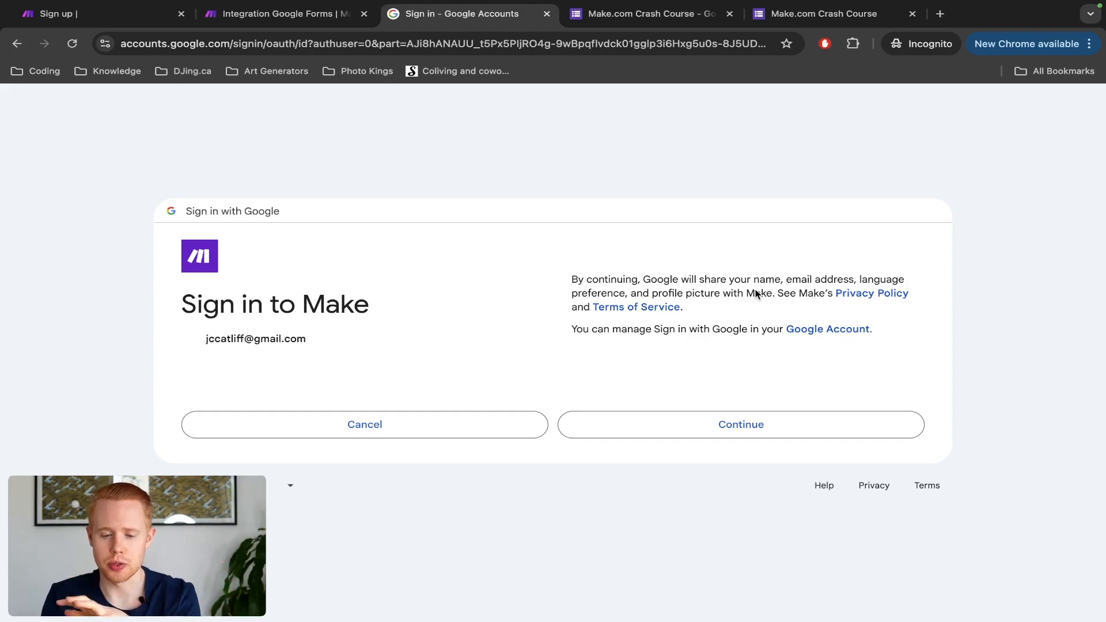
{"action": "left_click", "coordinate": [727, 429]}
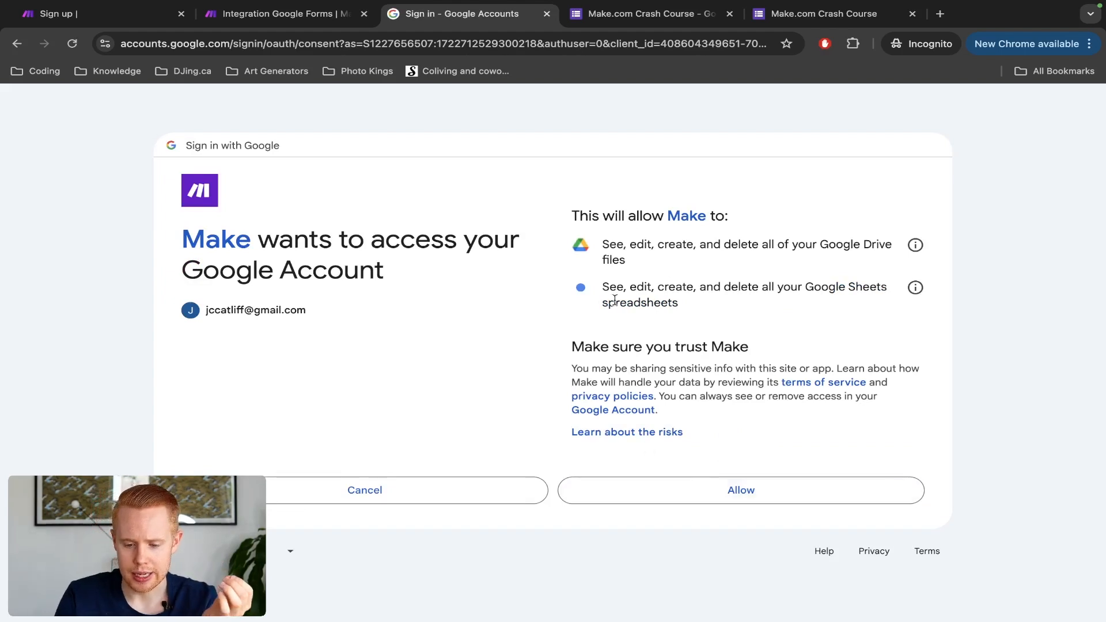
{"action": "mouse_move", "coordinate": [609, 247]}
{"action": "left_mouse_down"}
{"action": "mouse_move", "coordinate": [775, 246]}
{"action": "mouse_move", "coordinate": [772, 265]}
{"action": "mouse_move", "coordinate": [618, 261]}
{"action": "left_mouse_up"}
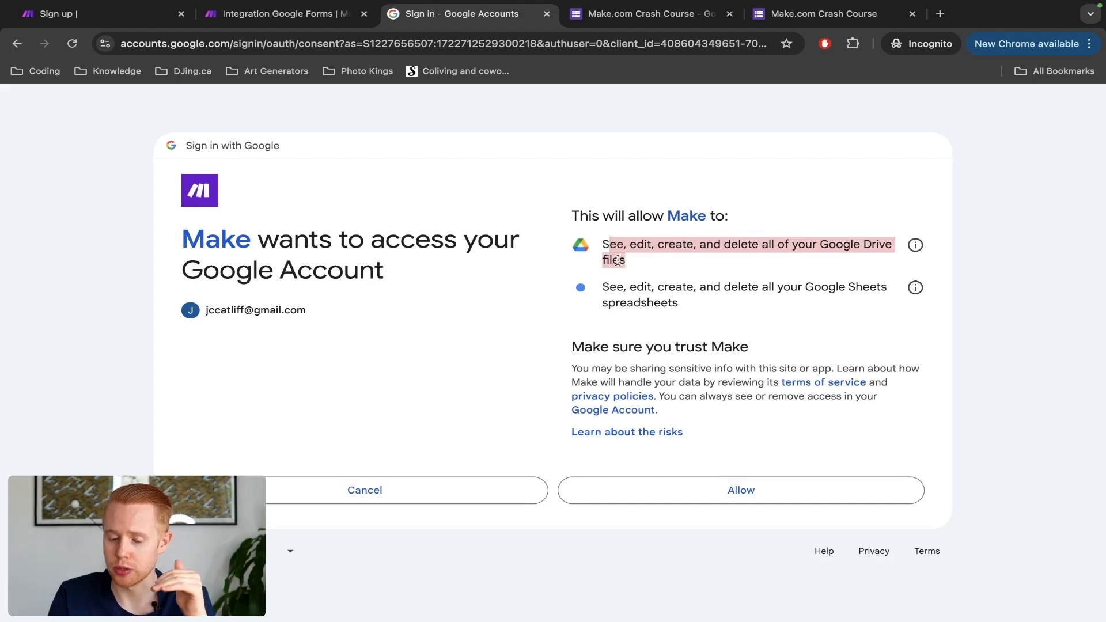
{"action": "left_click_drag", "start_coordinate": [604, 287], "coordinate": [824, 309]}
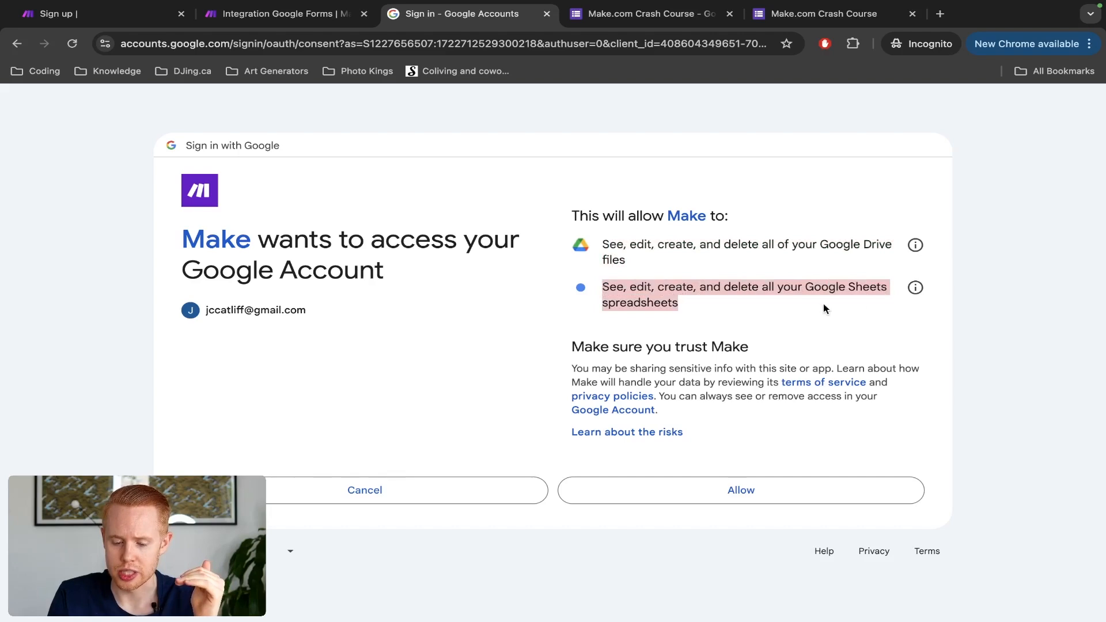
{"action": "left_click", "coordinate": [746, 485]}
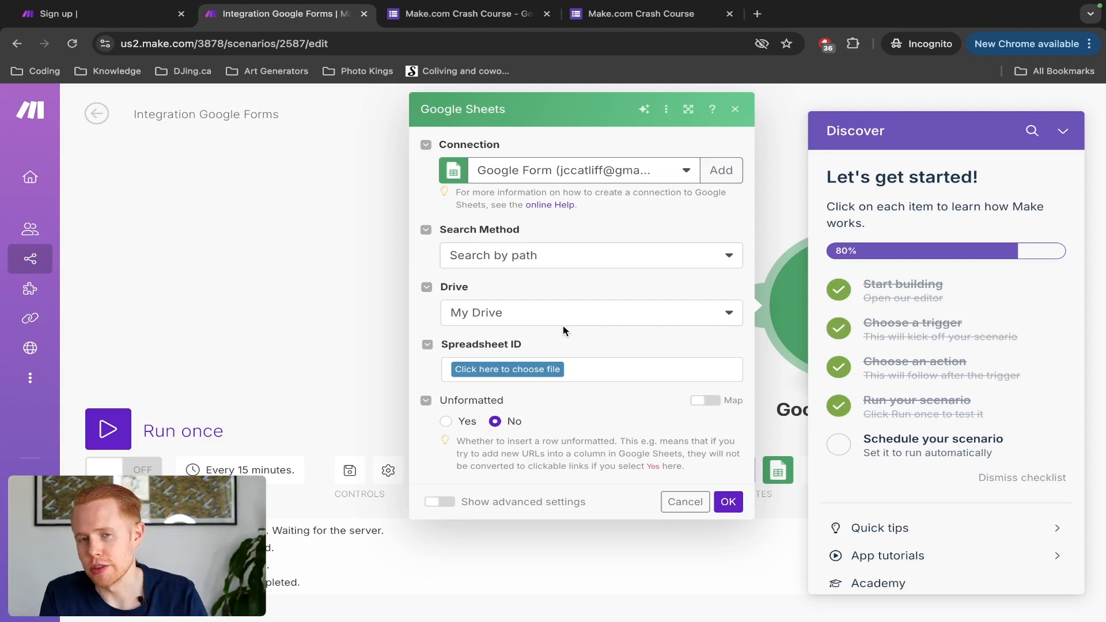
Step: Create a new blank spreadsheet from sheets.google.com in a tab beside the scenario
{"action": "key", "text": "ctrl+t"}
{"action": "type", "text": "s"}
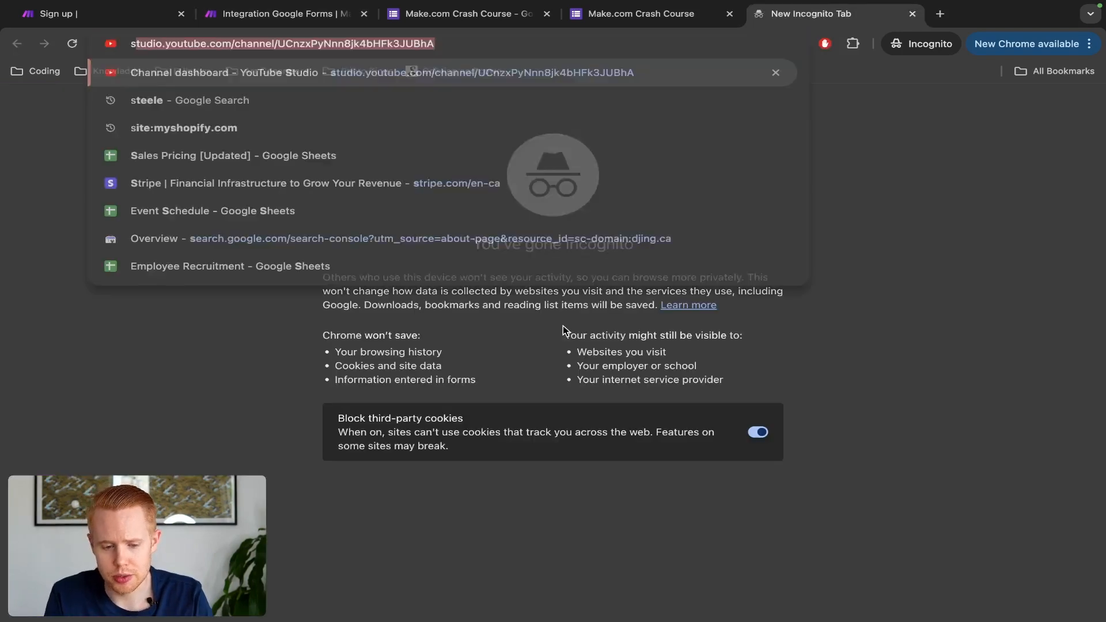
{"action": "type", "text": "heets.google.com"}
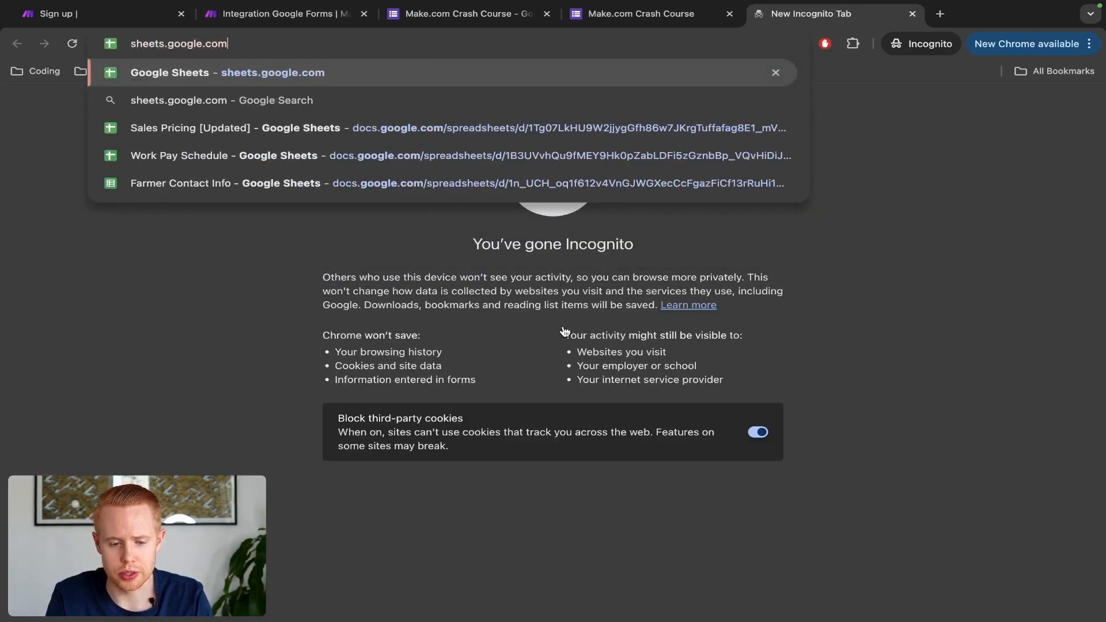
{"action": "key", "text": "Return"}
{"action": "left_click", "coordinate": [230, 226]}
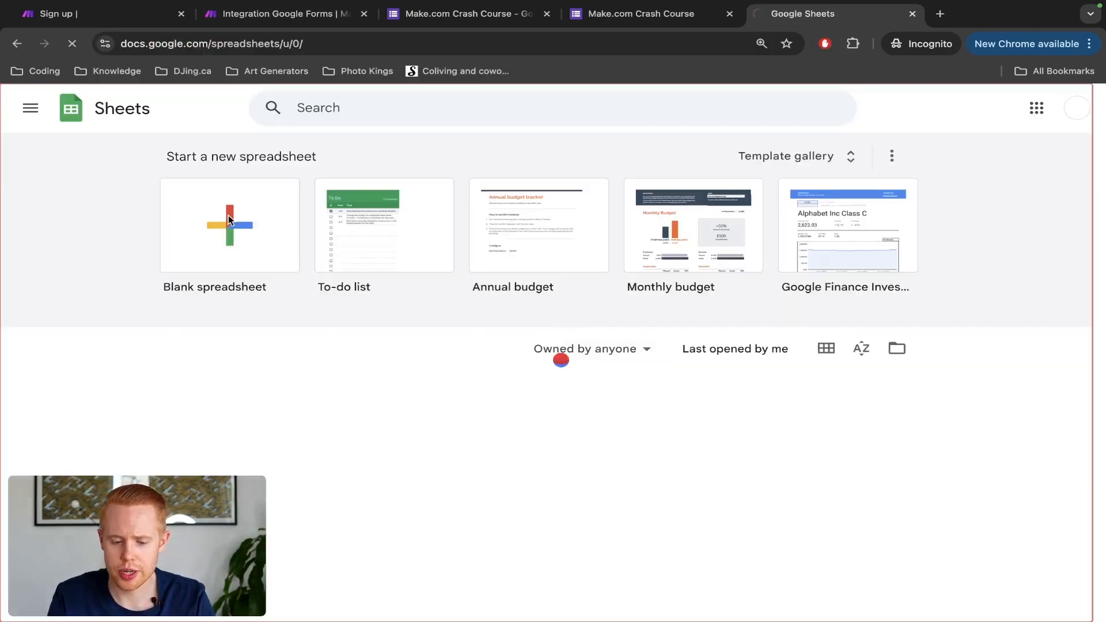
{"action": "left_click_drag", "start_coordinate": [786, 19], "coordinate": [465, 8]}
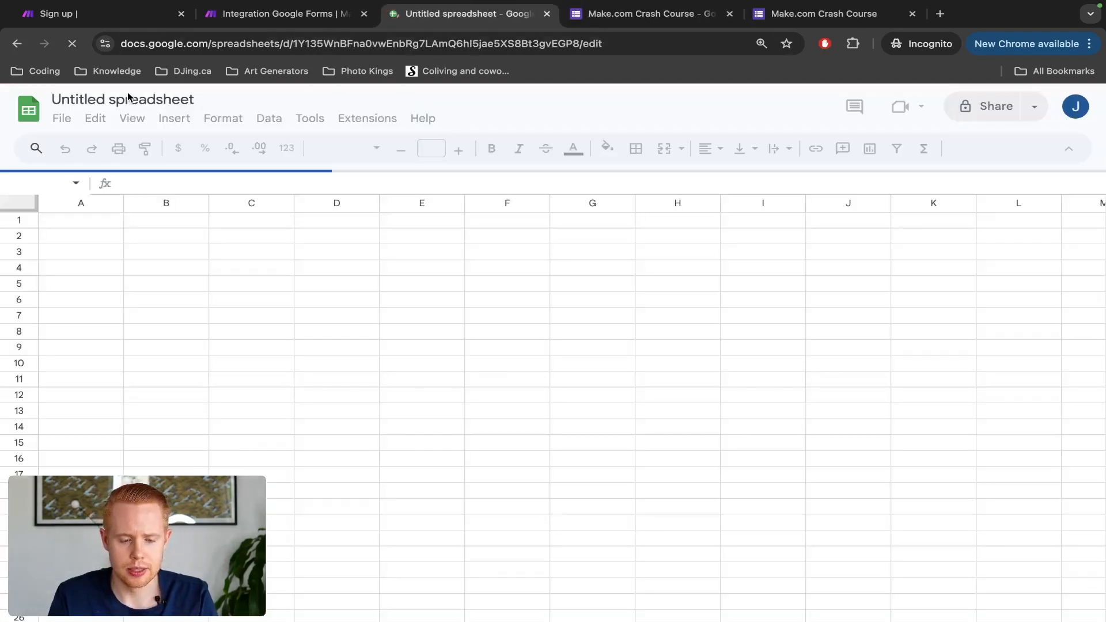
Step: Rename the spreadsheet to 'Make.com Crash Course', close the Tables panel, and select A1:D1
{"action": "left_click", "coordinate": [152, 98]}
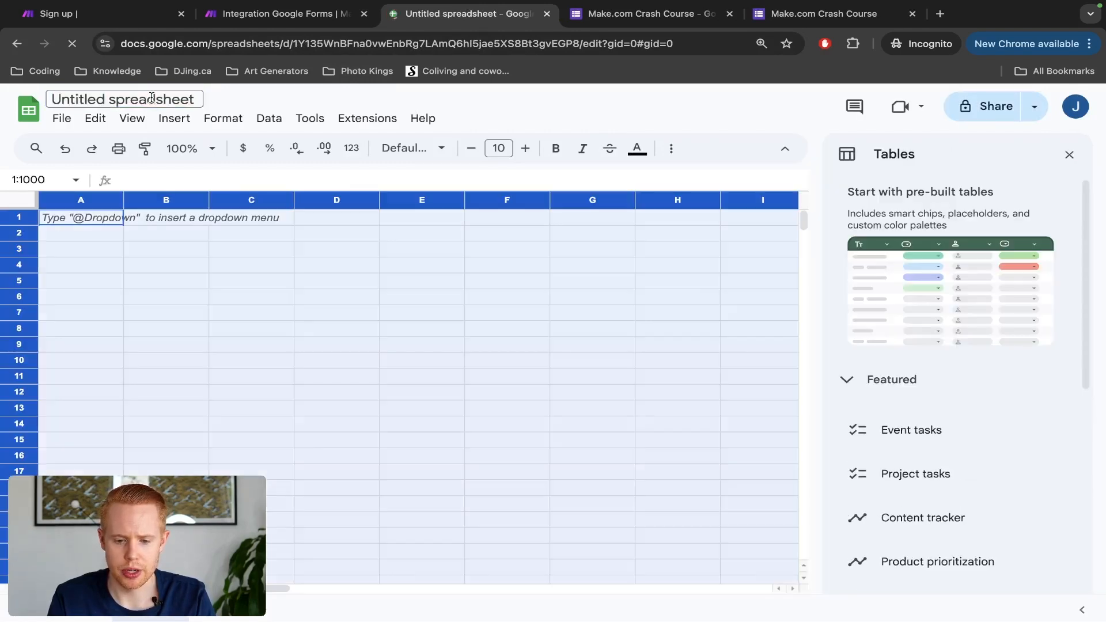
{"action": "left_click", "coordinate": [151, 98]}
{"action": "type", "text": "Ma"}
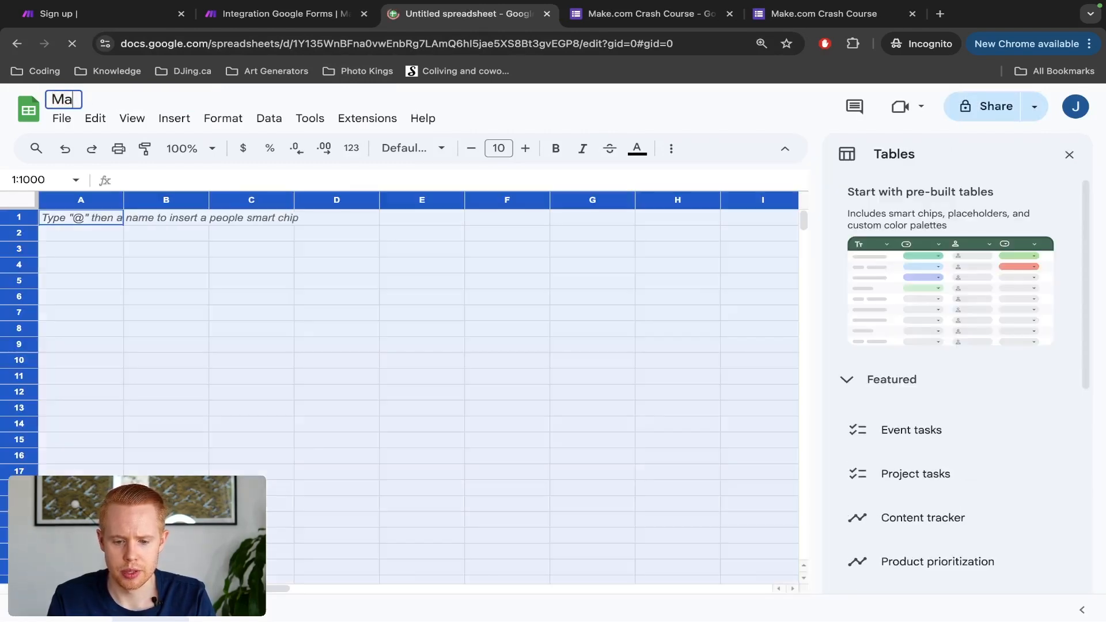
{"action": "type", "text": "ke.com Crash Course"}
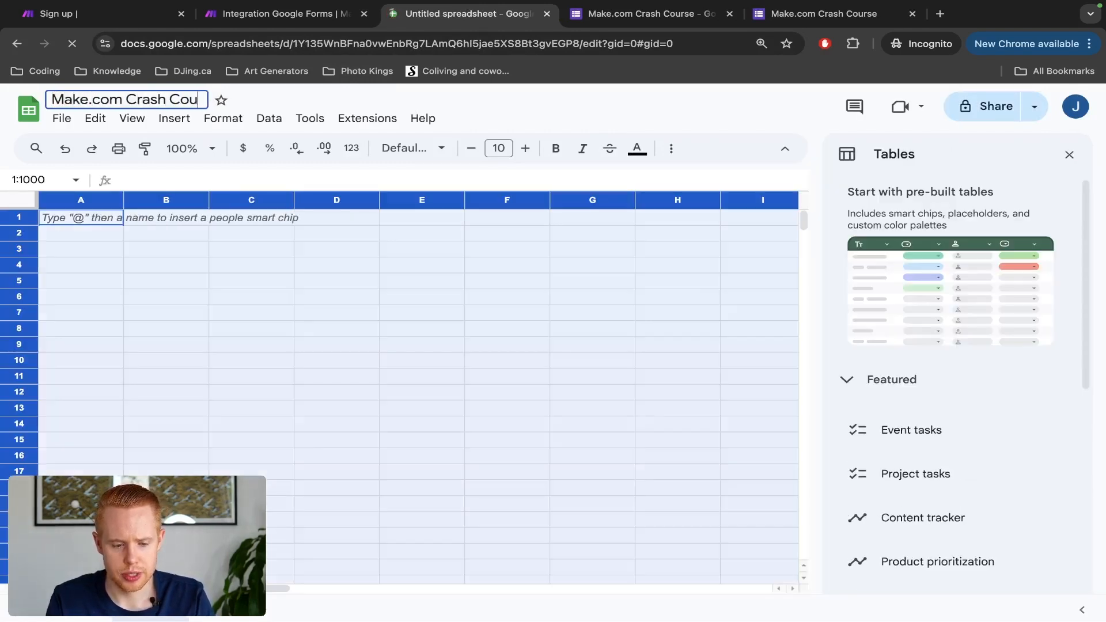
{"action": "left_click", "coordinate": [108, 226]}
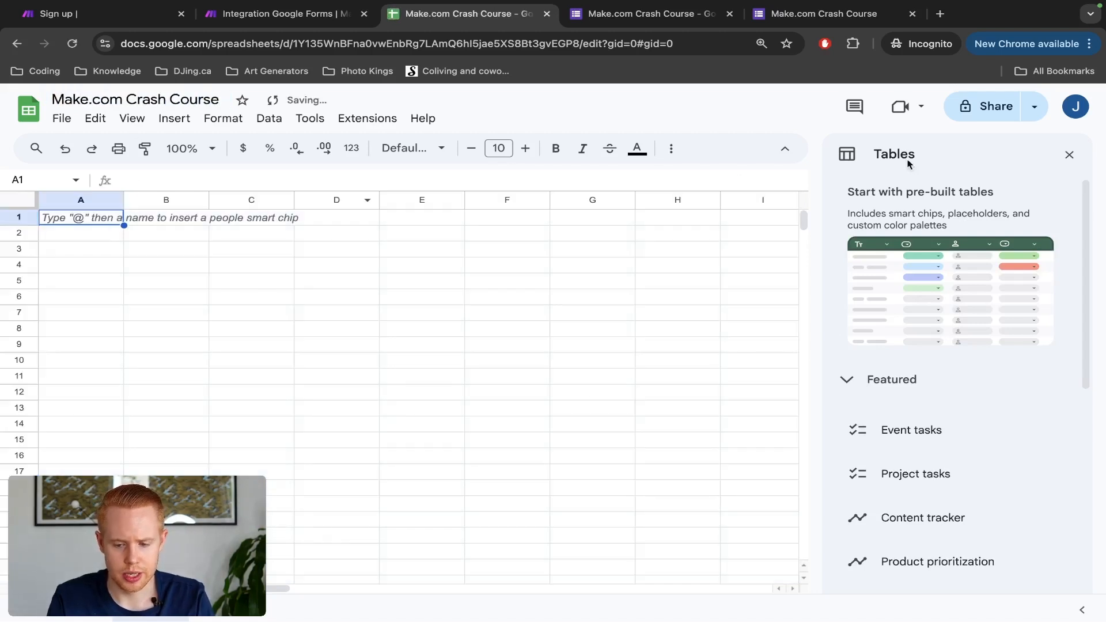
{"action": "left_click", "coordinate": [1070, 155]}
{"action": "left_click_drag", "start_coordinate": [75, 218], "coordinate": [346, 219]}
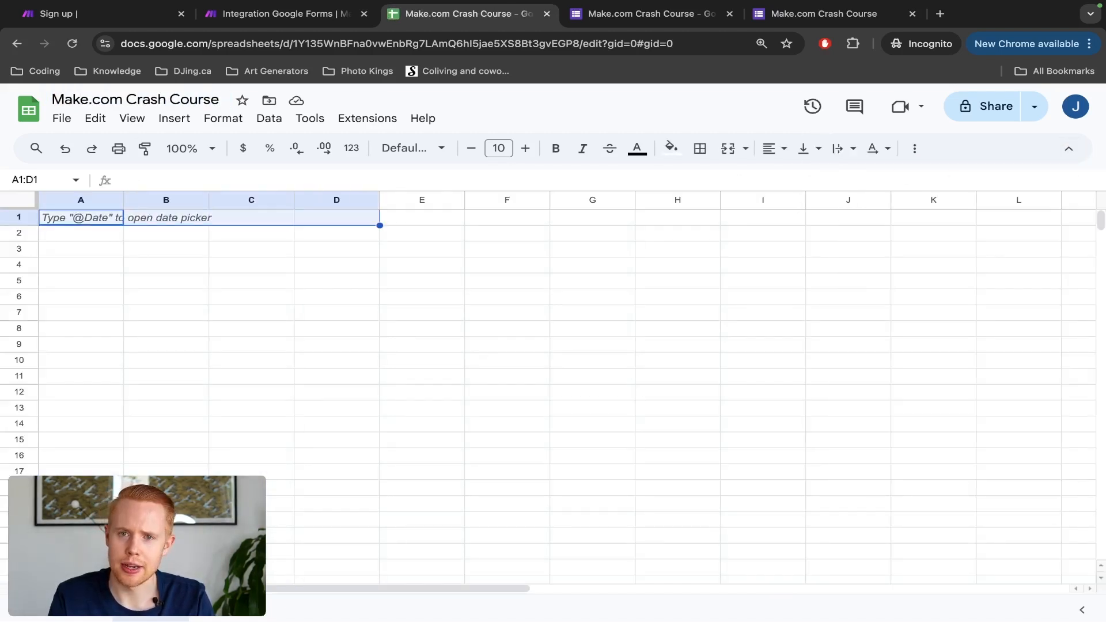
{"action": "key", "text": "ctrl+Tab"}
{"action": "key", "text": "ctrl+Tab"}
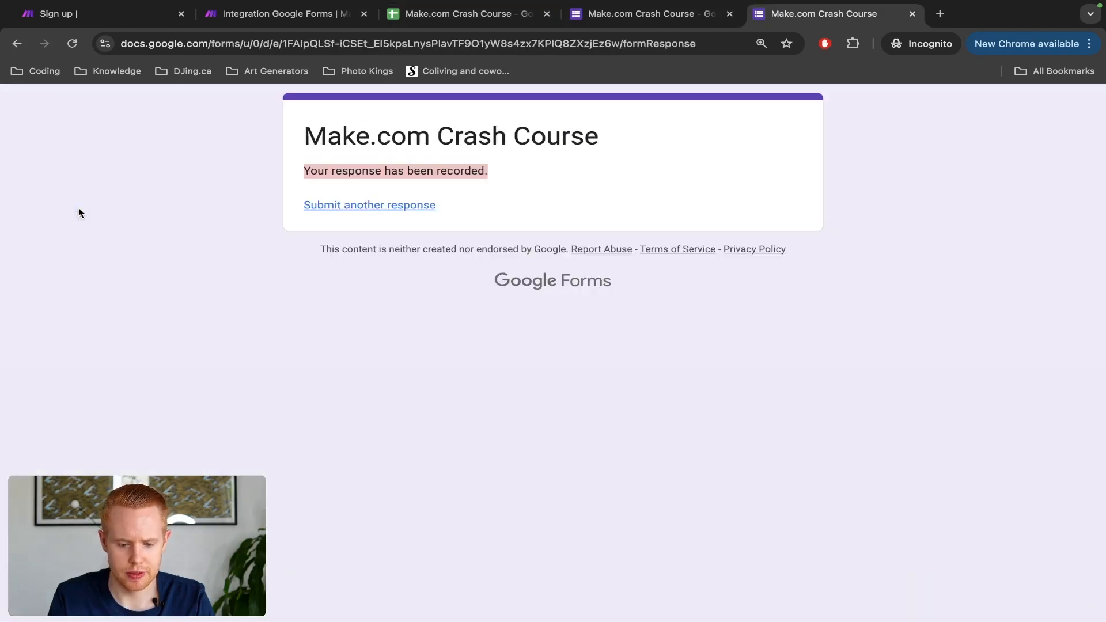
{"action": "key", "text": "super+r"}
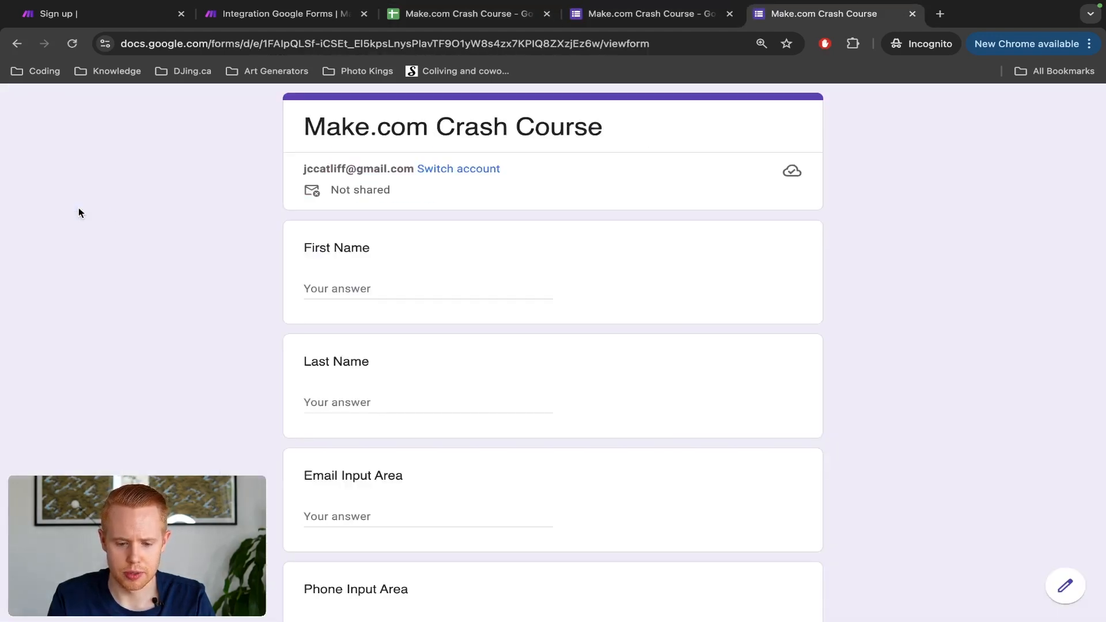
{"action": "scroll", "coordinate": [311, 254], "scroll_direction": "down", "scroll_amount": 2}
{"action": "scroll", "coordinate": [334, 431], "scroll_direction": "down", "scroll_amount": 3}
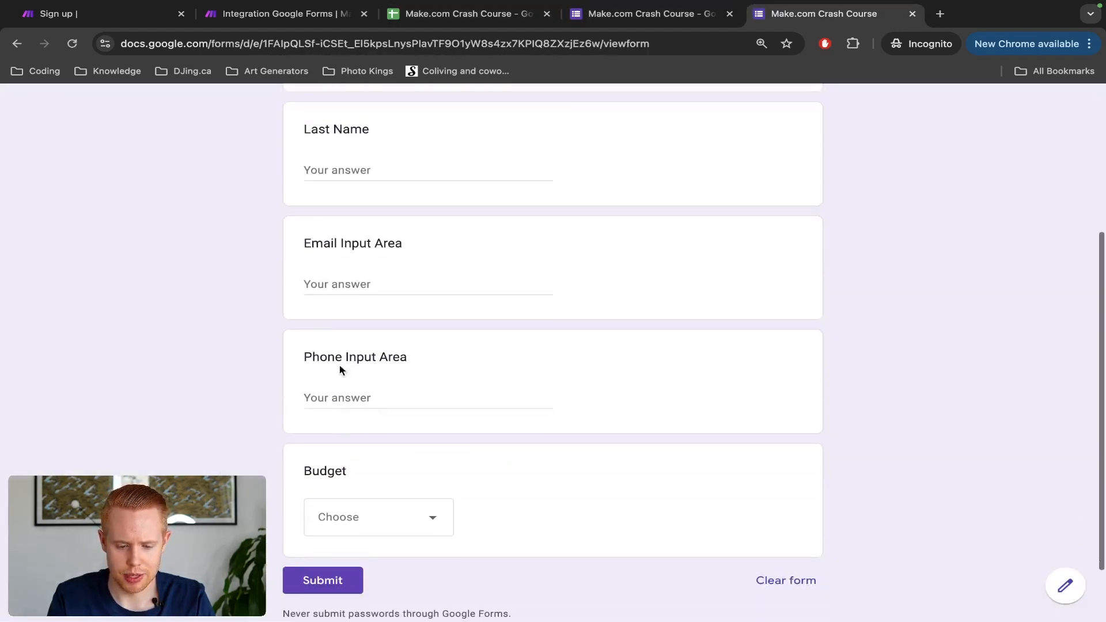
{"action": "key", "text": "ctrl+shift+Tab"}
{"action": "key", "text": "ctrl+shift+Tab"}
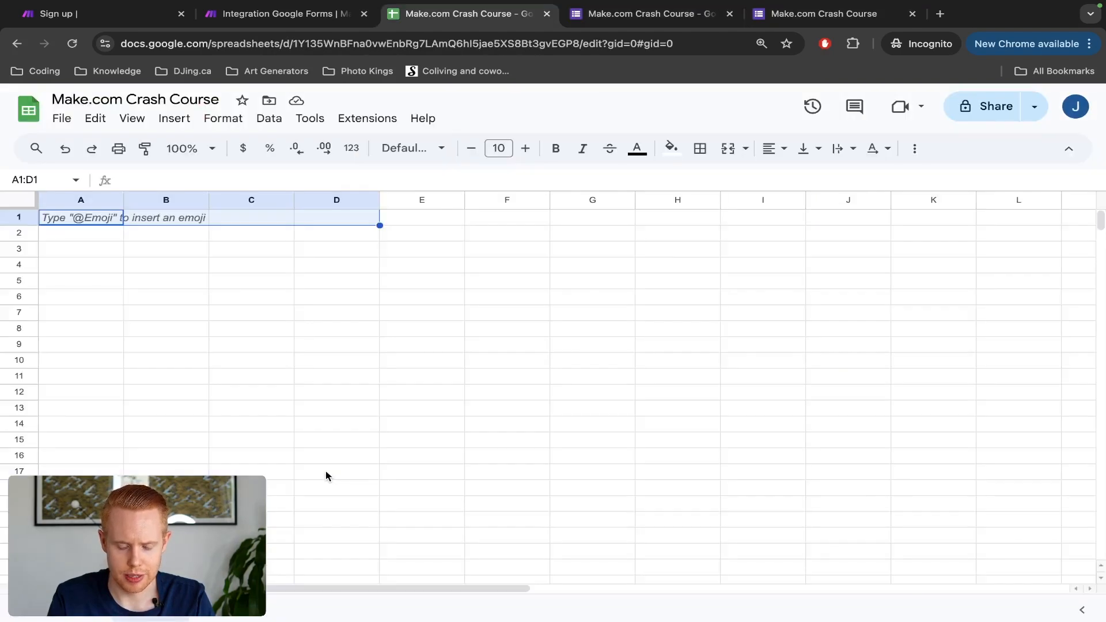
Step: Enter headers First Name, Last Name, Email, Phone, Budget and Date across A1:F1
{"action": "type", "text": "FirstName"}
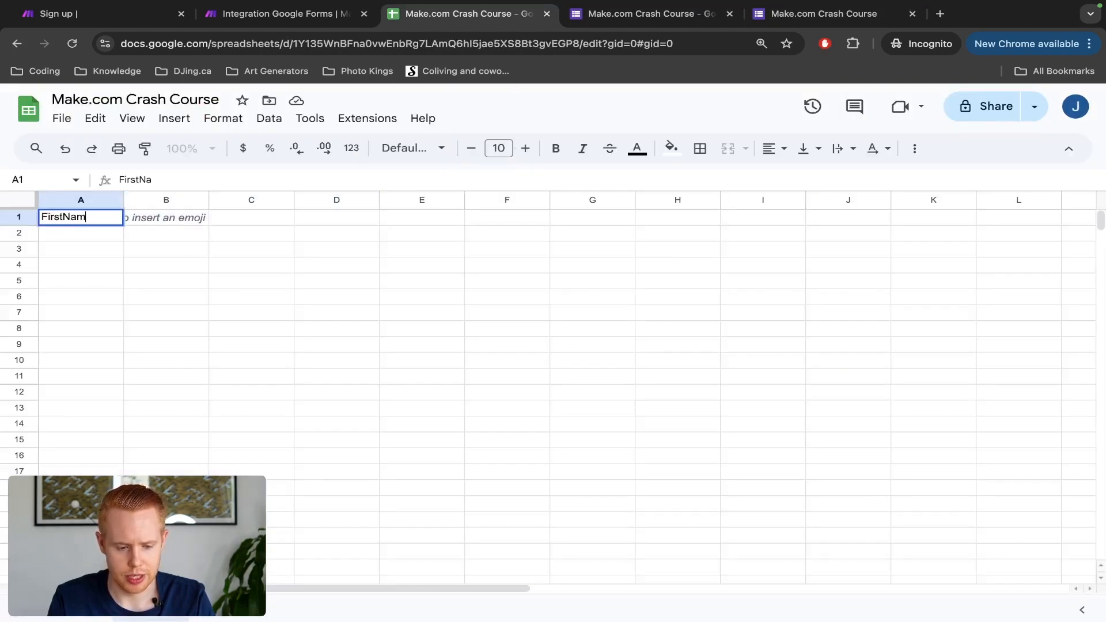
{"action": "key", "text": "BackSpace"}
{"action": "key", "text": "BackSpace"}
{"action": "key", "text": "BackSpace"}
{"action": "key", "text": "BackSpace"}
{"action": "type", "text": "Name"}
{"action": "key", "text": "Tab"}
{"action": "type", "text": "Last Name"}
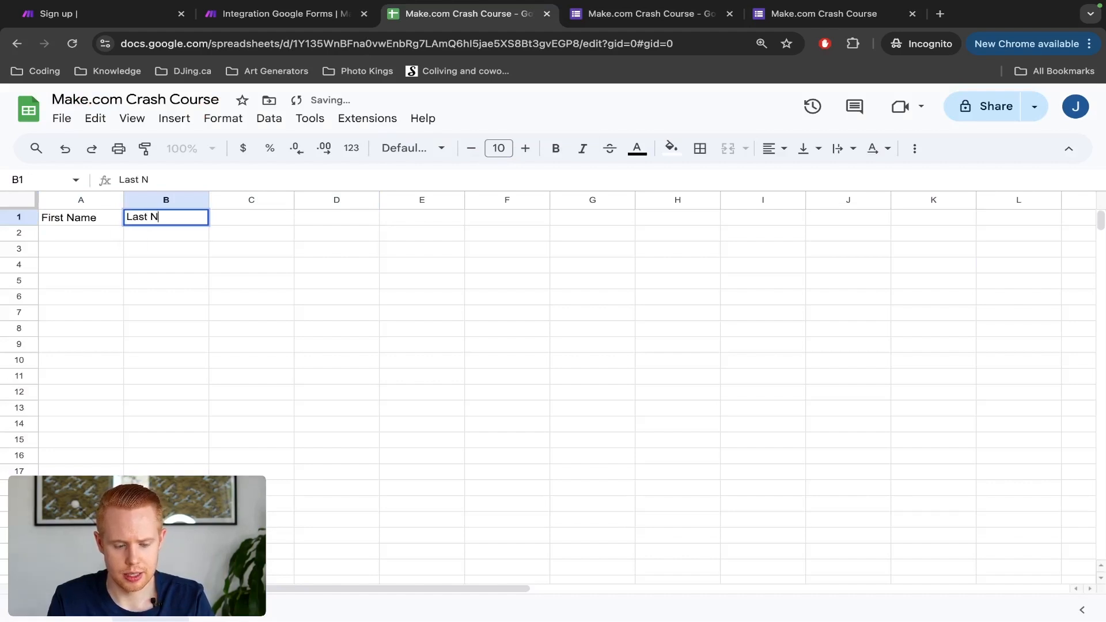
{"action": "key", "text": "Tab"}
{"action": "type", "text": "Email"}
{"action": "key", "text": "Tab"}
{"action": "type", "text": "Phone"}
{"action": "key", "text": "Tab"}
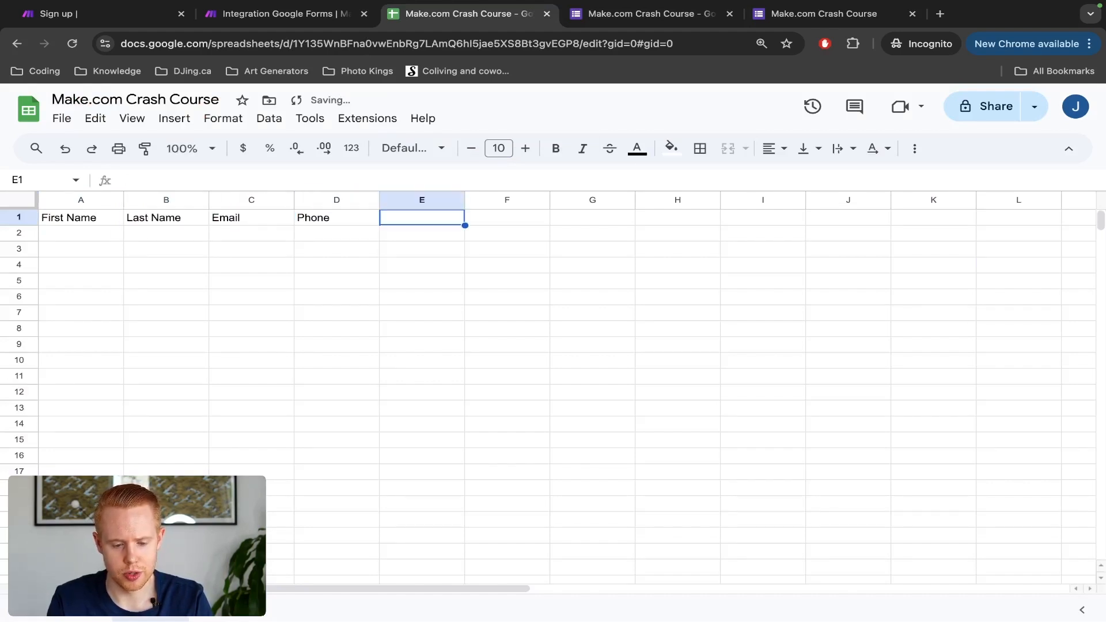
{"action": "type", "text": "Budget"}
{"action": "key", "text": "Tab"}
{"action": "type", "text": "Date"}
{"action": "key", "text": "Return"}
Step: Style header row A1:F1 with a dark grey fill and white text
{"action": "key", "text": "Up"}
{"action": "key", "text": "ctrl+shift+Left"}
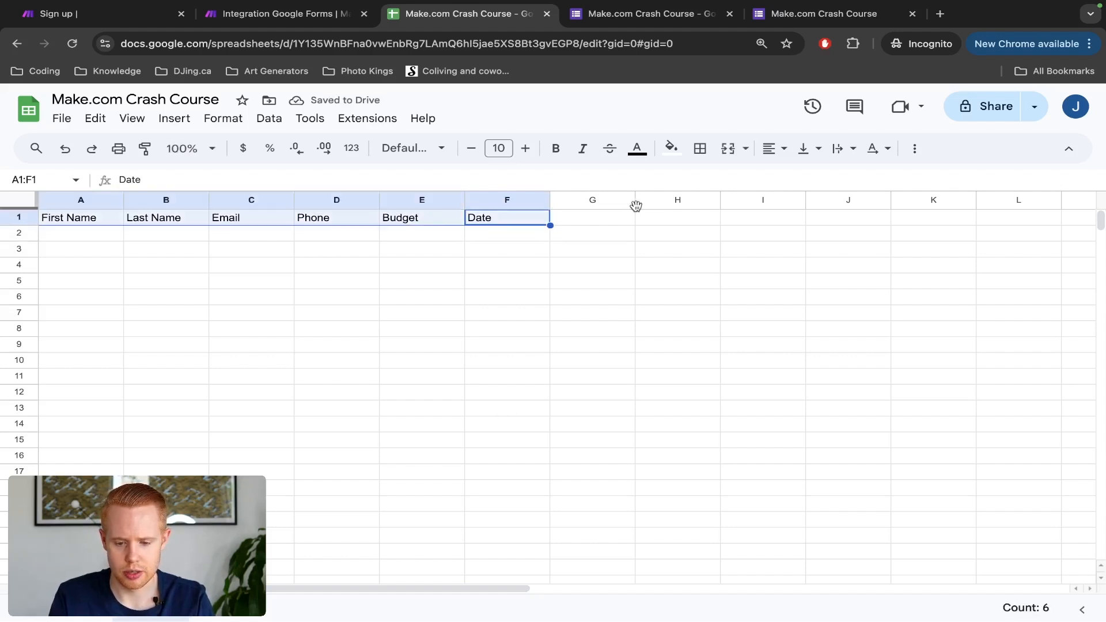
{"action": "left_click", "coordinate": [672, 148]}
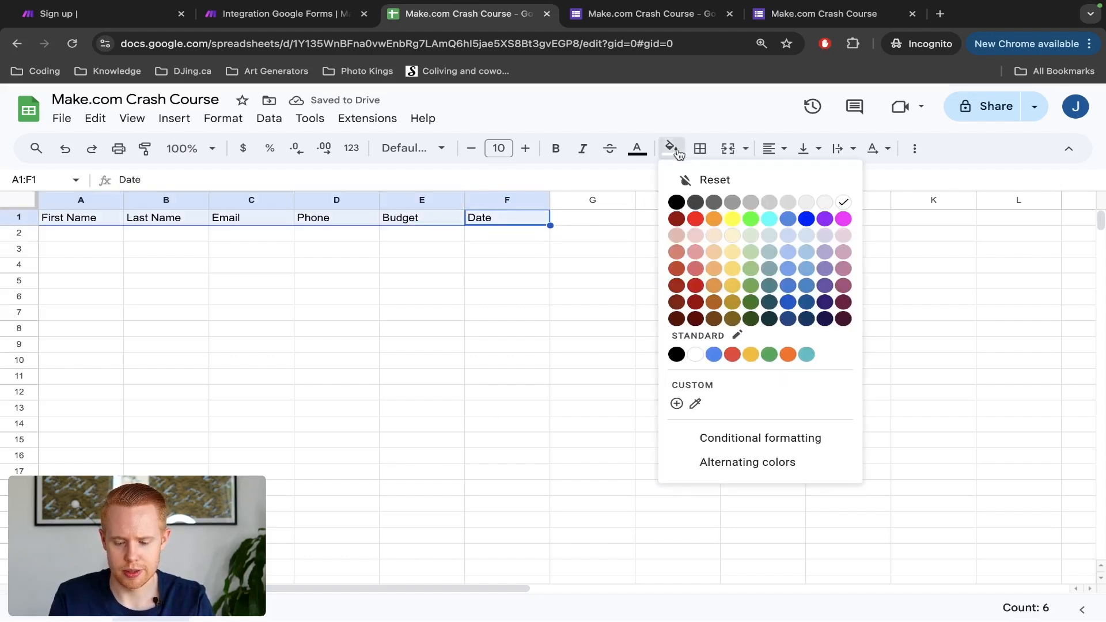
{"action": "left_click", "coordinate": [694, 202]}
{"action": "left_click", "coordinate": [634, 148]}
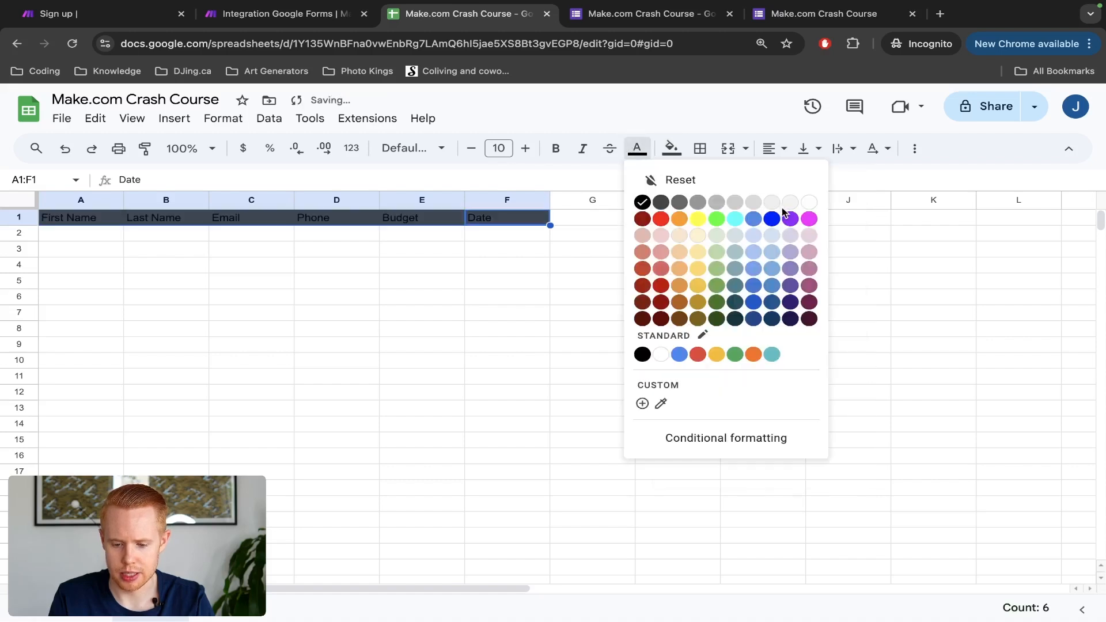
{"action": "left_click", "coordinate": [808, 202]}
Step: Make header row 1 taller and select the spreadsheet ID in the address bar
{"action": "left_click_drag", "start_coordinate": [22, 225], "coordinate": [22, 231]}
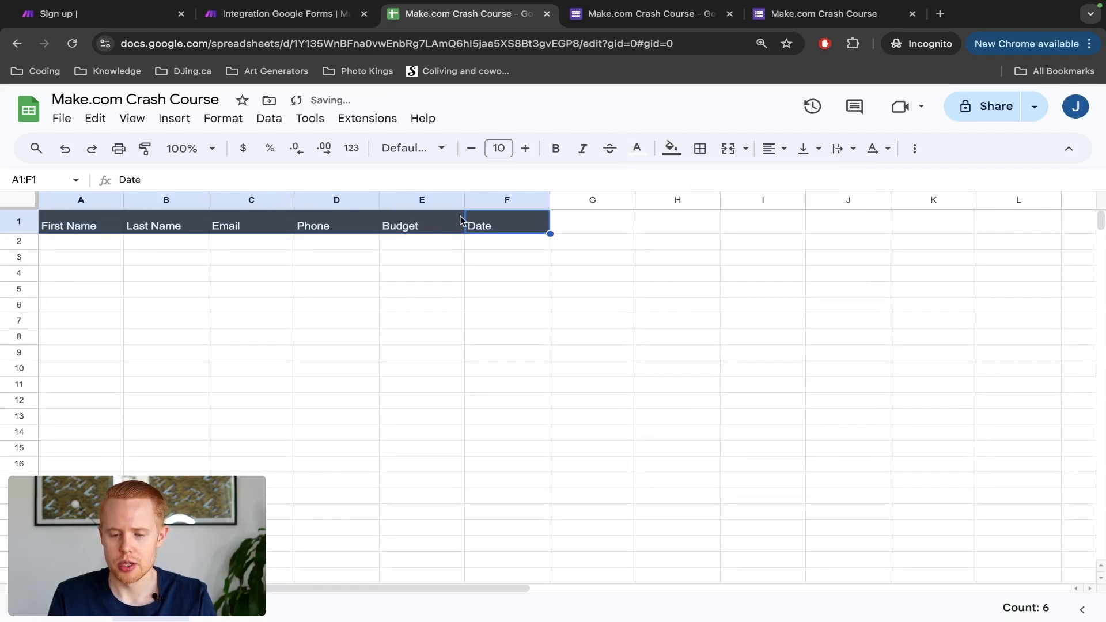
{"action": "left_click", "coordinate": [489, 49]}
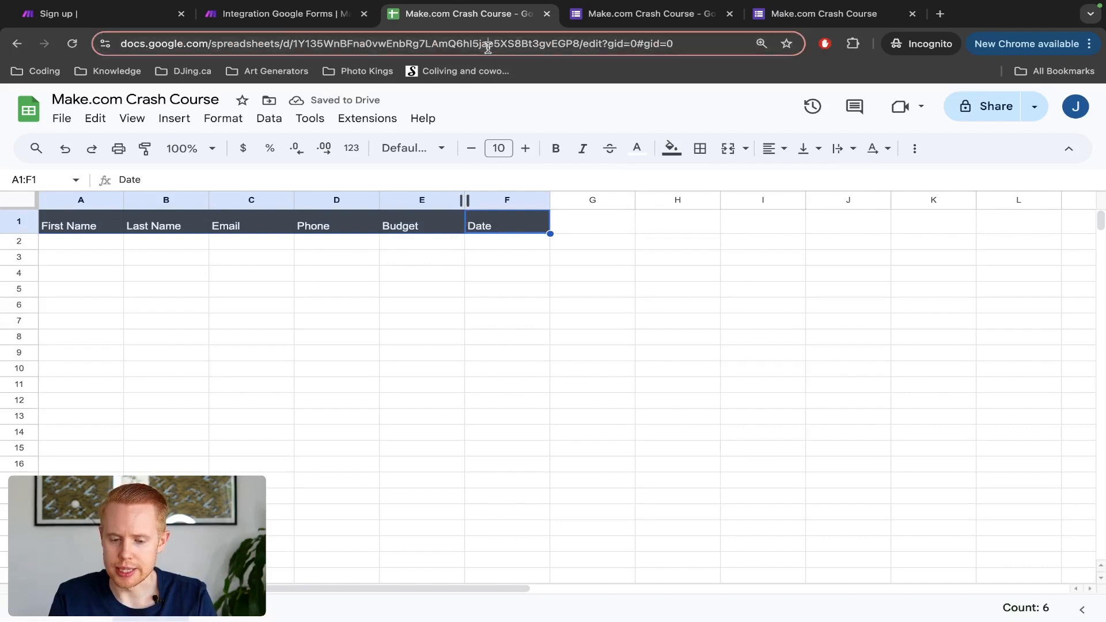
{"action": "double_click", "coordinate": [488, 47]}
{"action": "key", "text": "ctrl+c"}
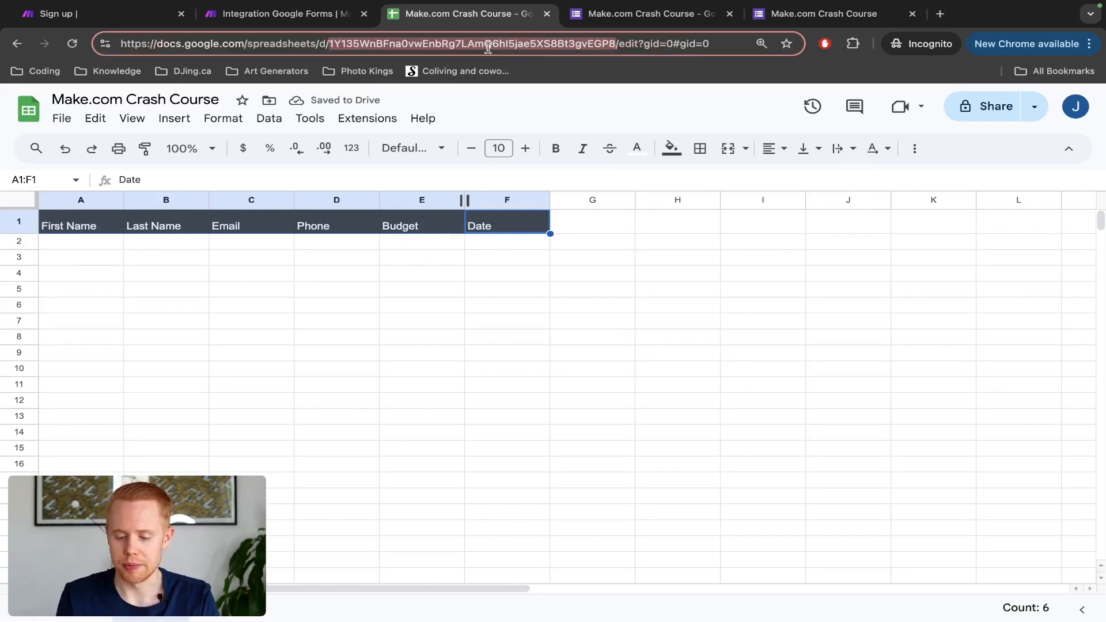
{"action": "key", "text": "ctrl+shift+Tab"}
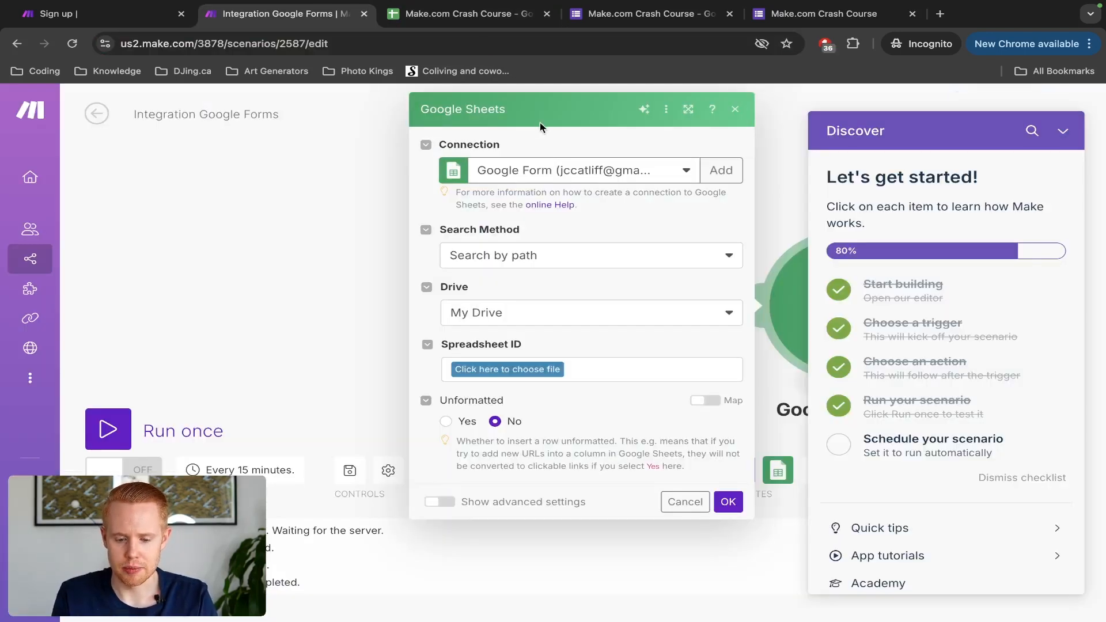
Step: Set the Sheets module's Search Method to 'Select from all'
{"action": "left_click_drag", "start_coordinate": [440, 231], "coordinate": [521, 230]}
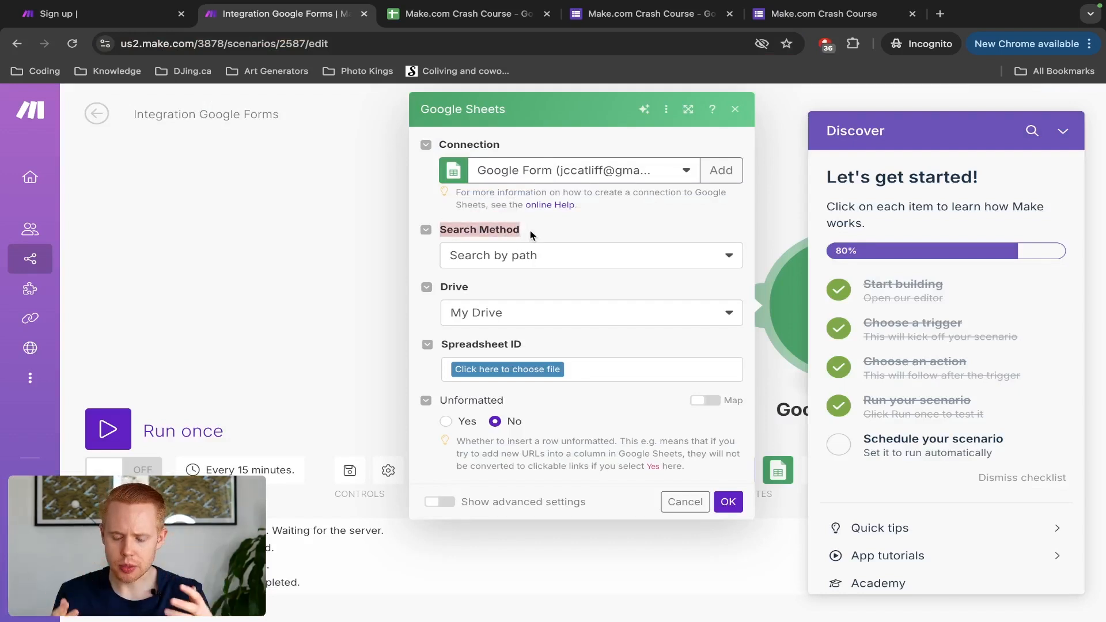
{"action": "left_click", "coordinate": [523, 255]}
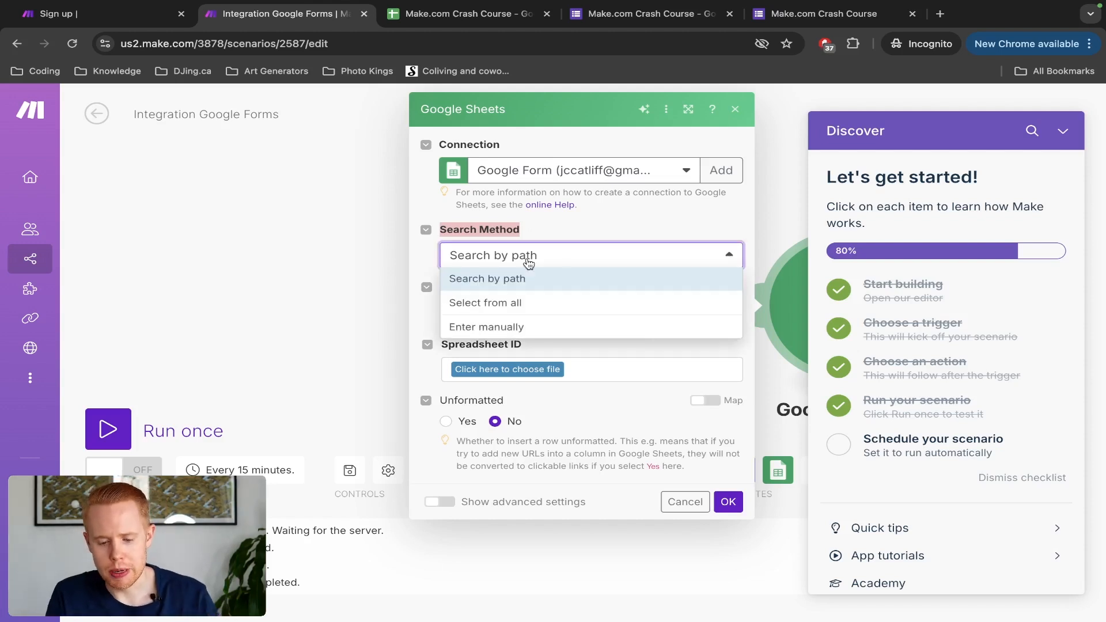
{"action": "left_click", "coordinate": [514, 306]}
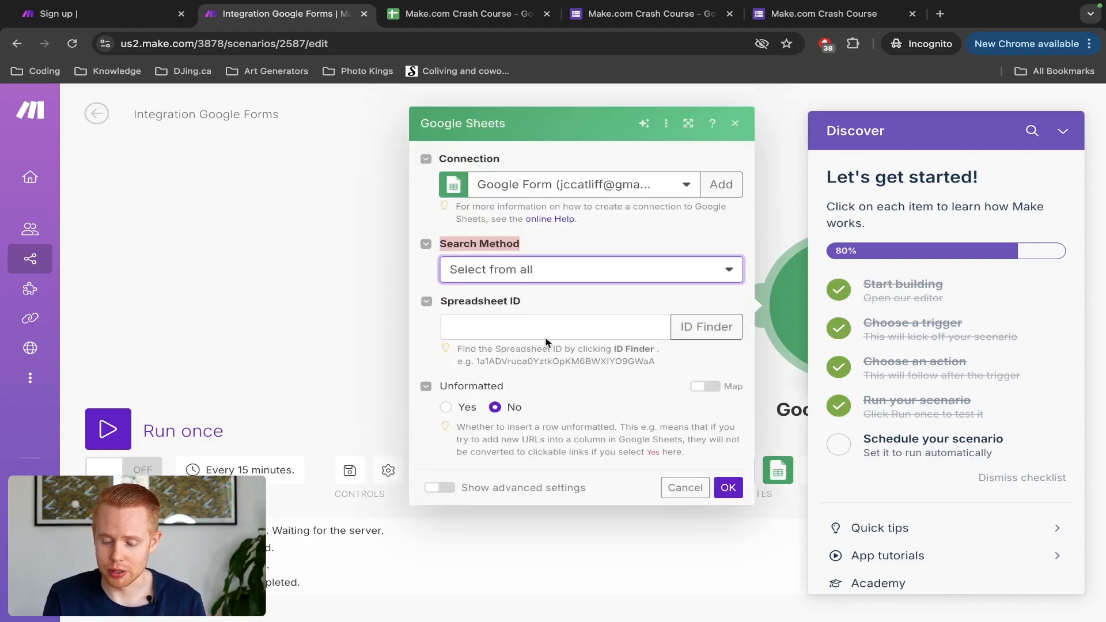
{"action": "left_click", "coordinate": [470, 306]}
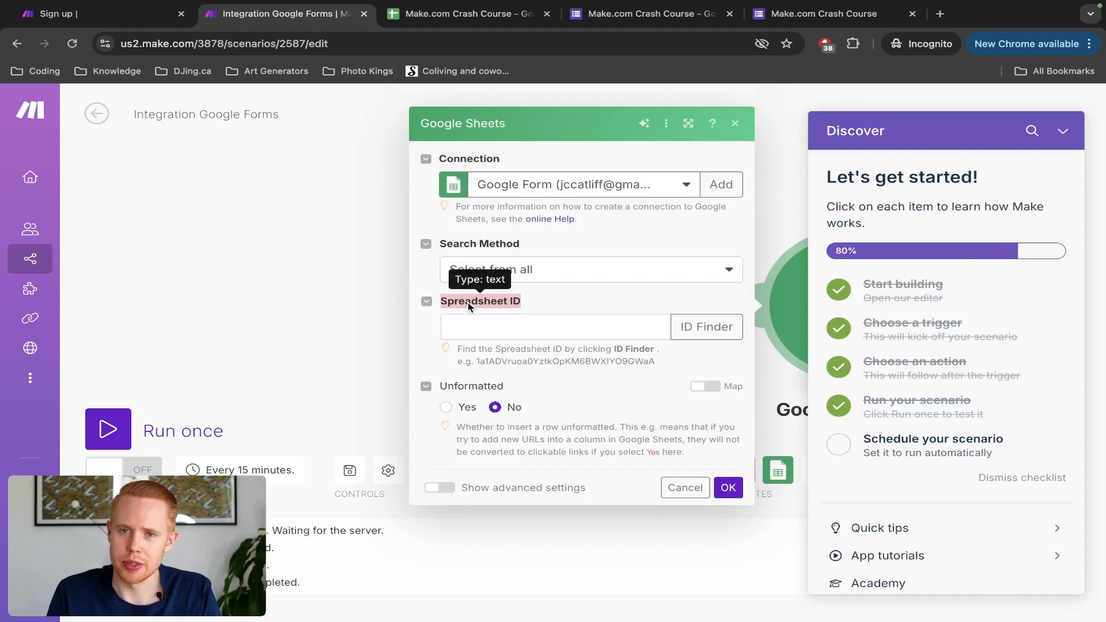
{"action": "key", "text": "ctrl+Tab"}
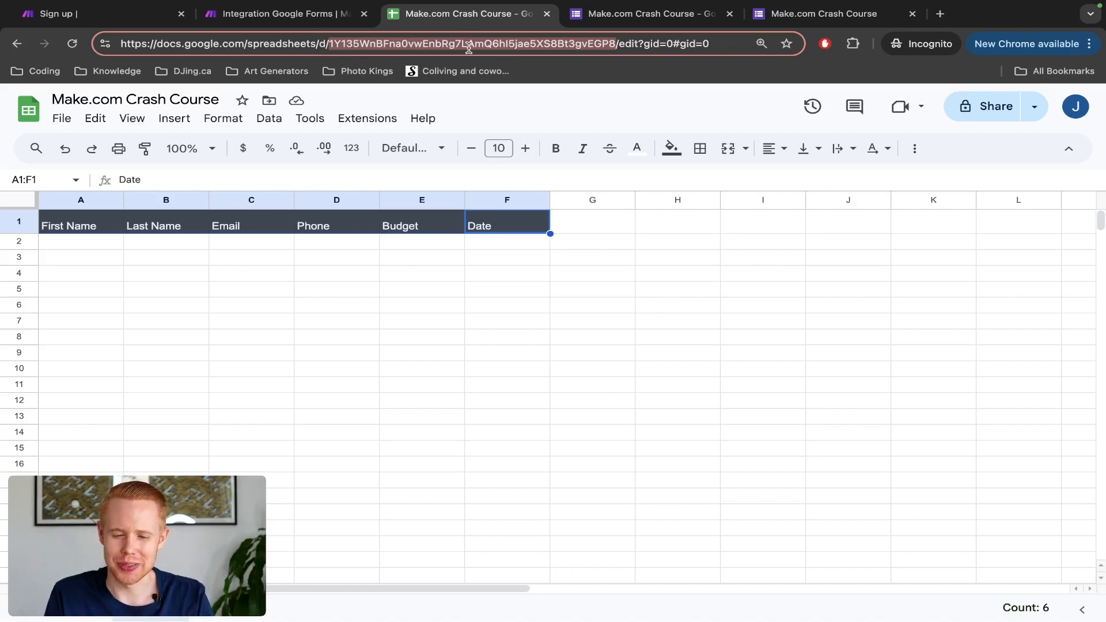
Step: Paste the copied spreadsheet ID into Spreadsheet ID and check the spreadsheet's sheet name
{"action": "key", "text": "ctrl+shift+Tab"}
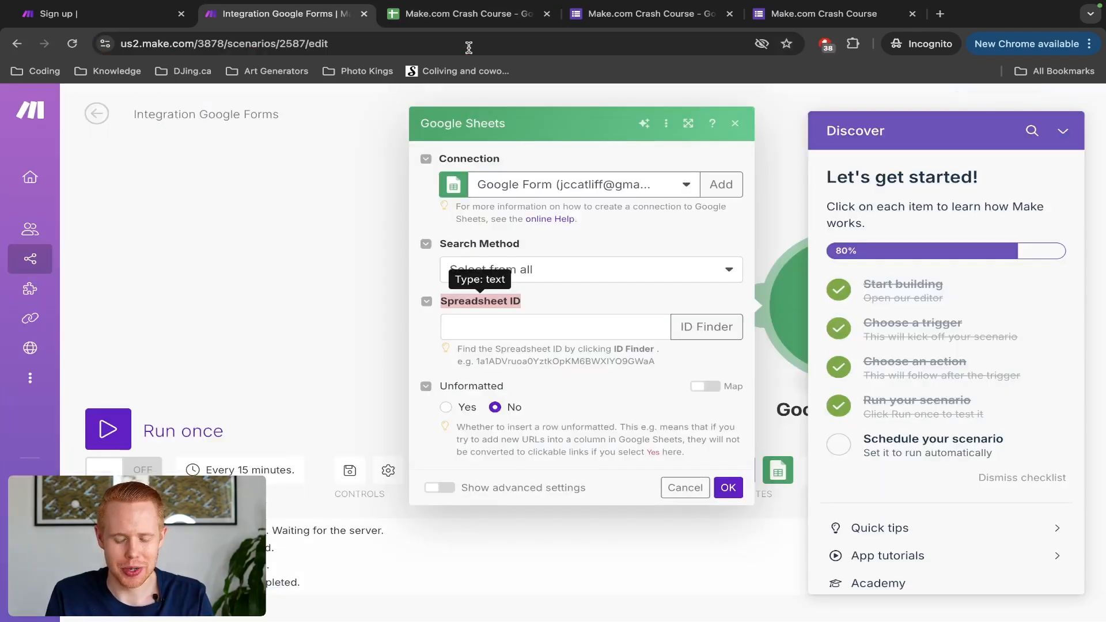
{"action": "left_click", "coordinate": [539, 326]}
{"action": "key", "text": "ctrl+v"}
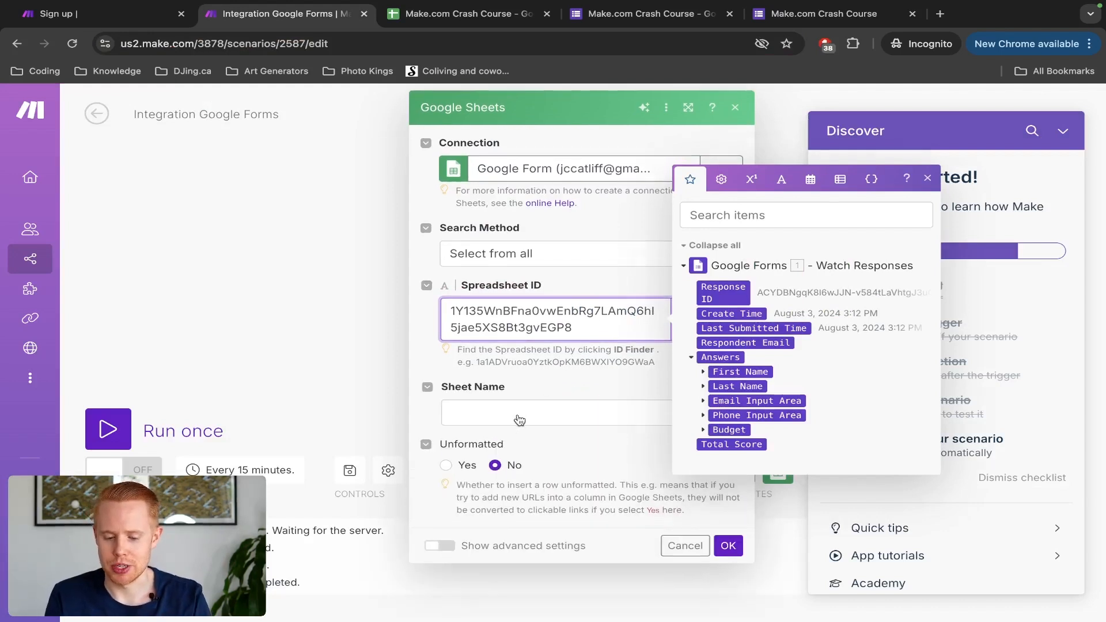
{"action": "left_click", "coordinate": [520, 418]}
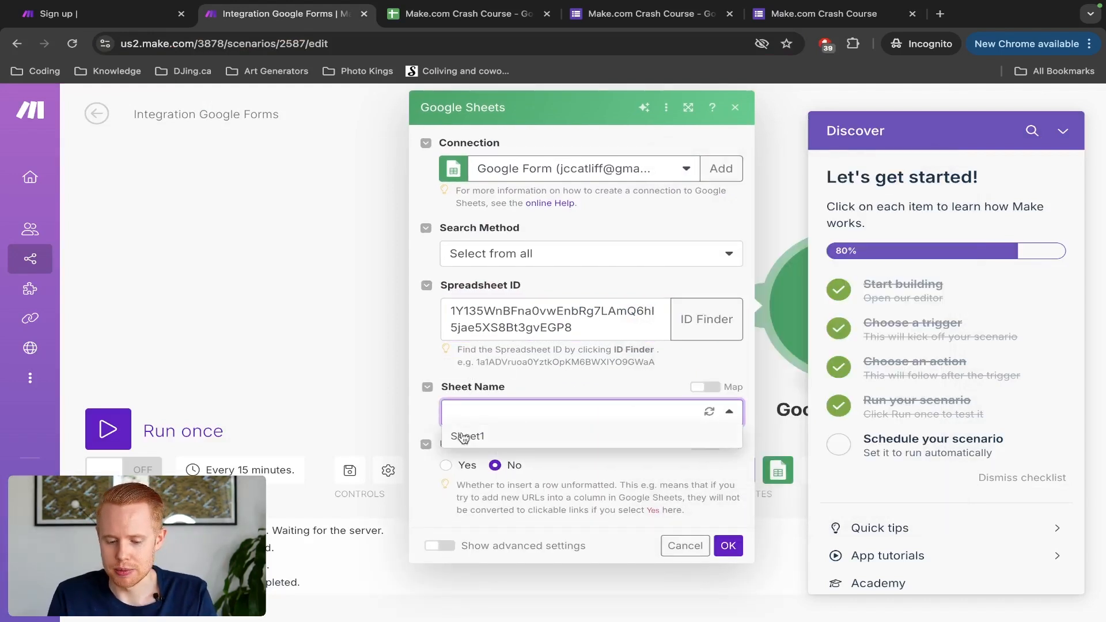
{"action": "key", "text": "ctrl+Tab"}
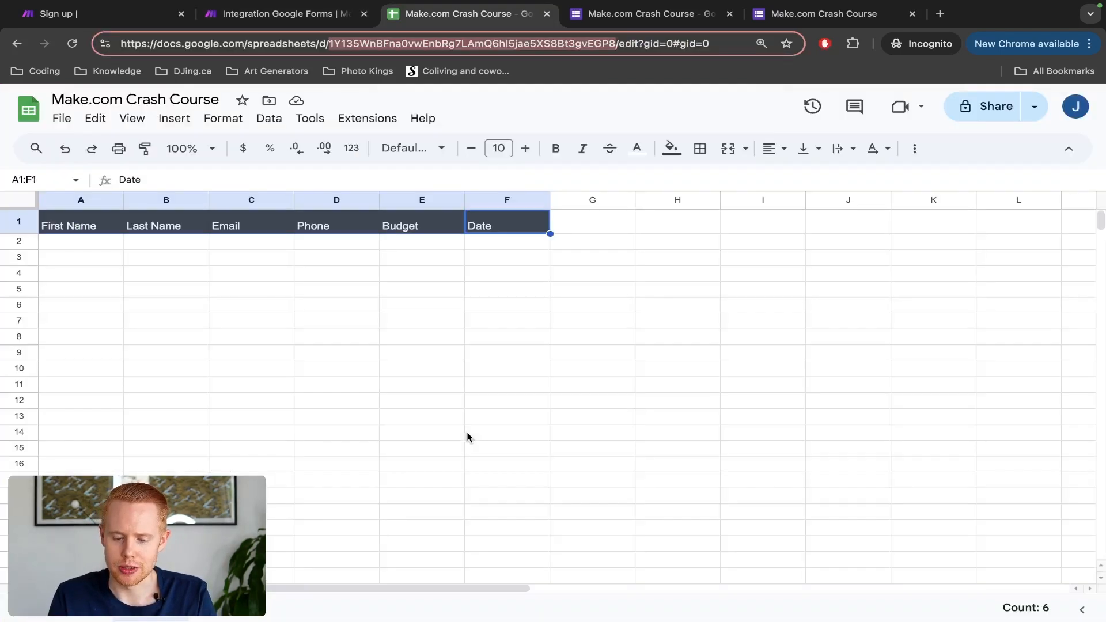
{"action": "scroll", "coordinate": [154, 617], "scroll_direction": "up", "scroll_amount": 5}
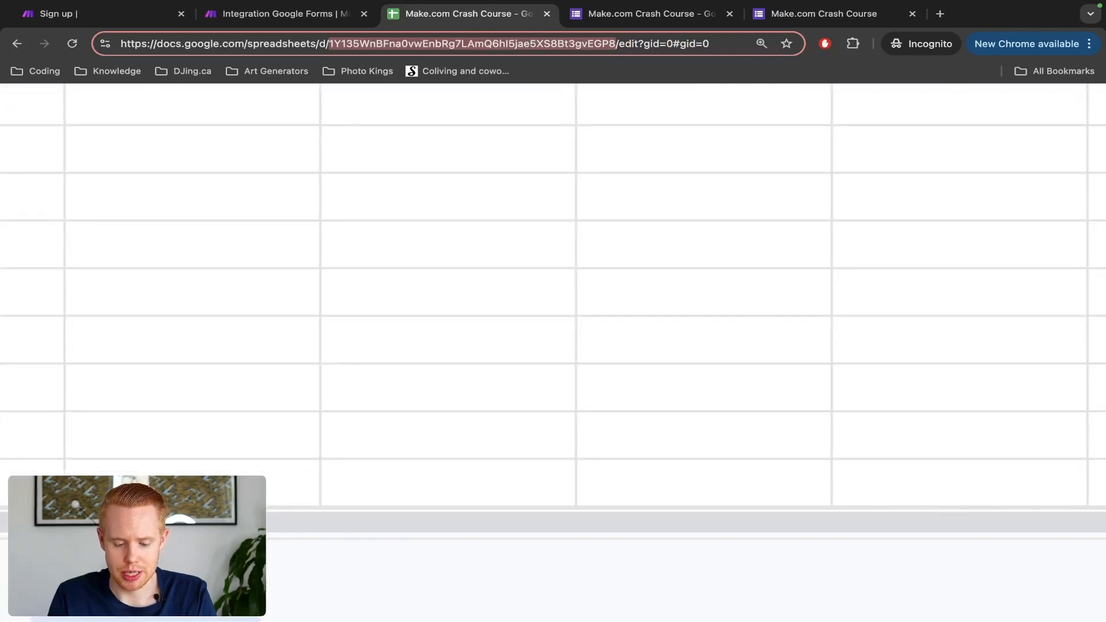
{"action": "scroll", "coordinate": [154, 617], "scroll_direction": "left", "scroll_amount": 5}
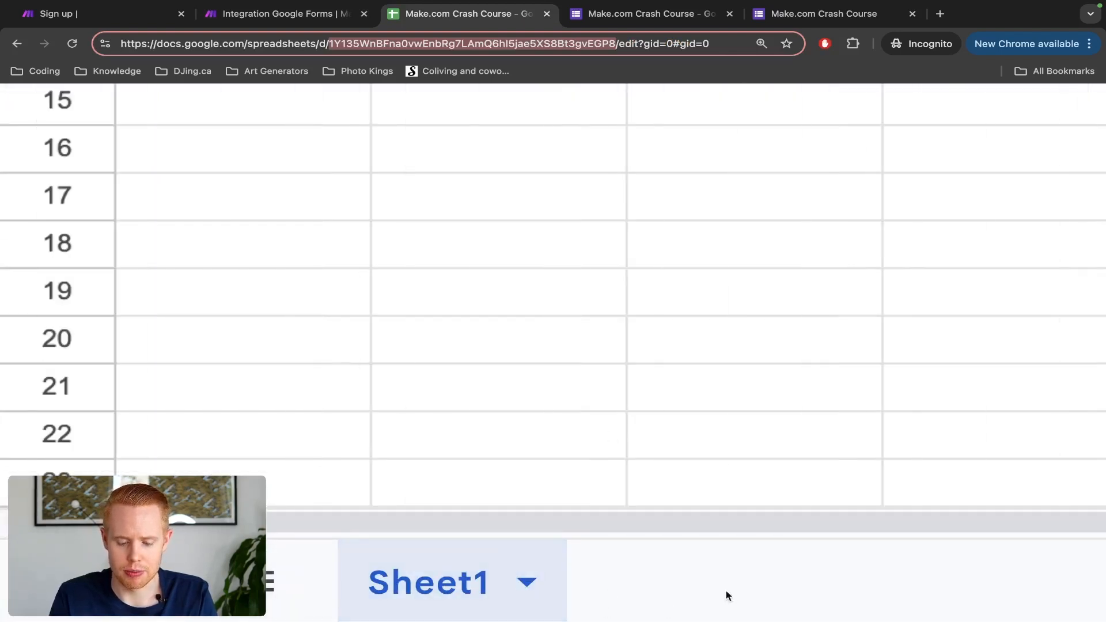
{"action": "scroll", "coordinate": [509, 616], "scroll_direction": "down", "scroll_amount": 5}
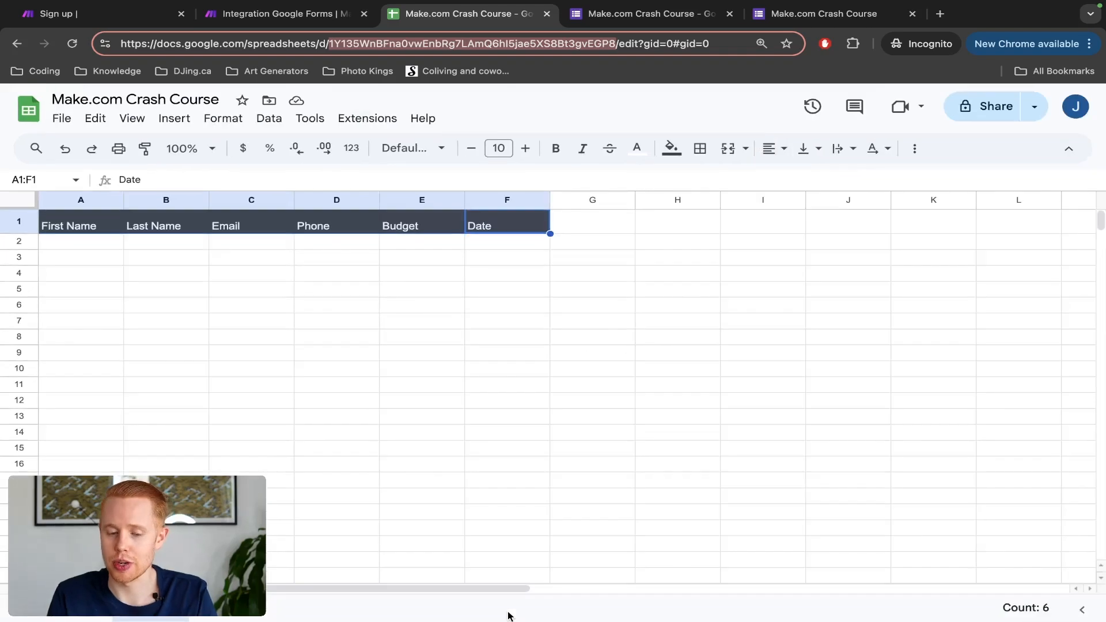
Step: Confirm the Add a Row settings using Sheet1 and dismiss the getting-started checklist
{"action": "key", "text": "ctrl+shift+Tab"}
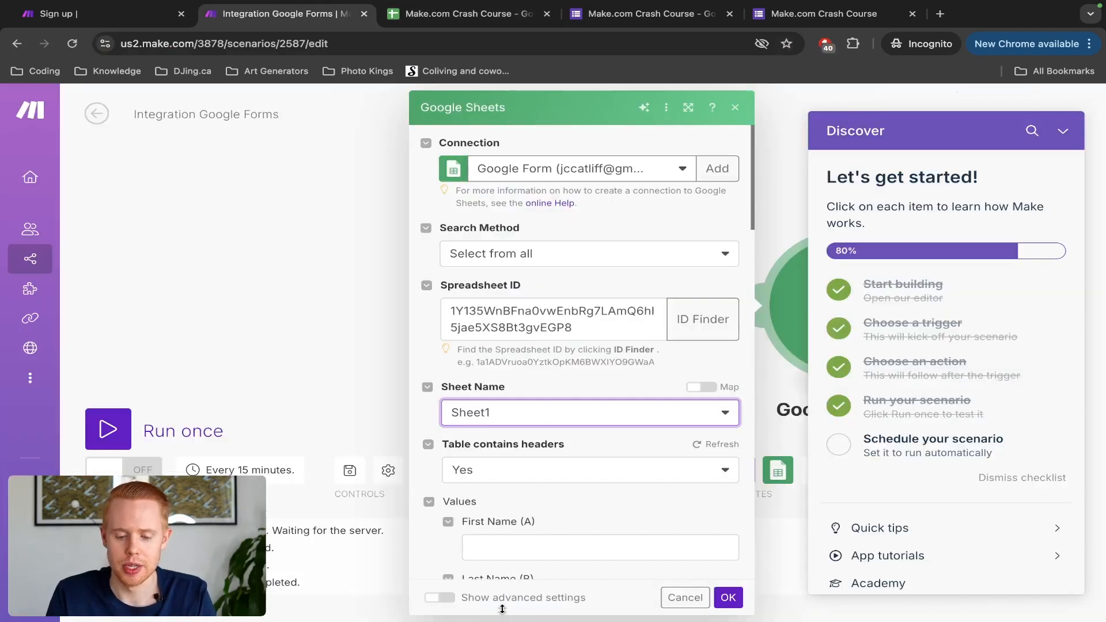
{"action": "scroll", "coordinate": [544, 523], "scroll_direction": "down", "scroll_amount": 3}
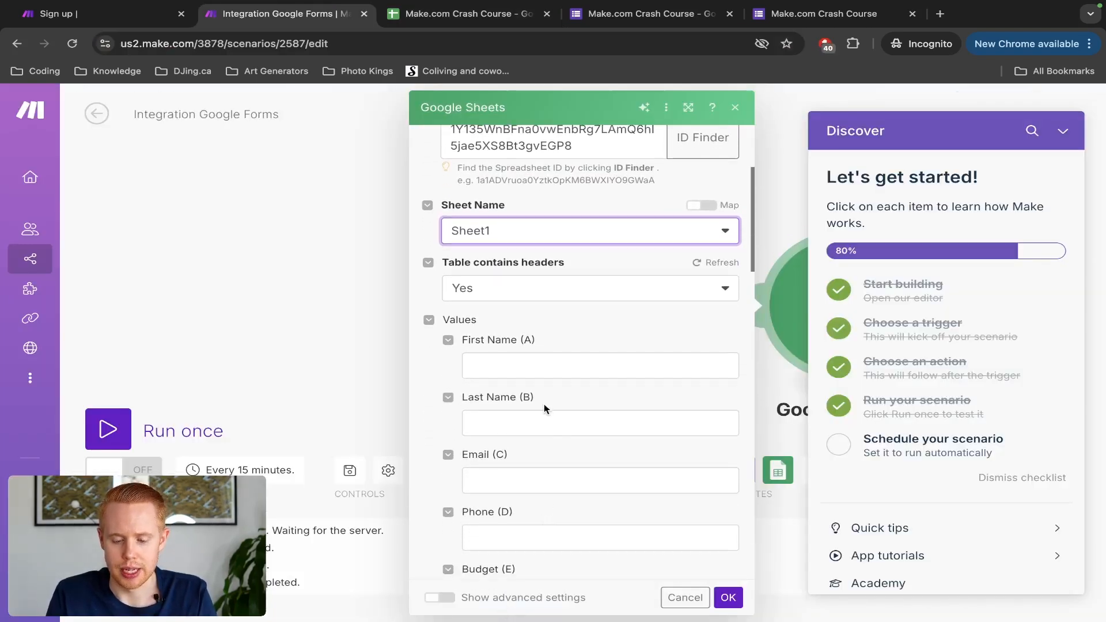
{"action": "left_click", "coordinate": [731, 598]}
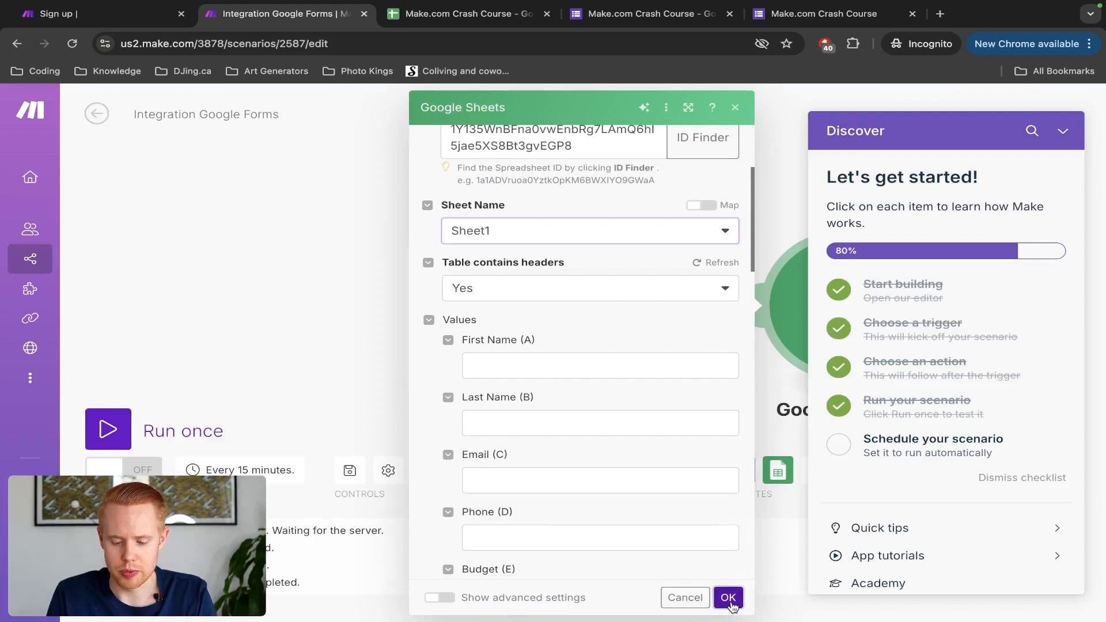
{"action": "left_click", "coordinate": [1063, 131]}
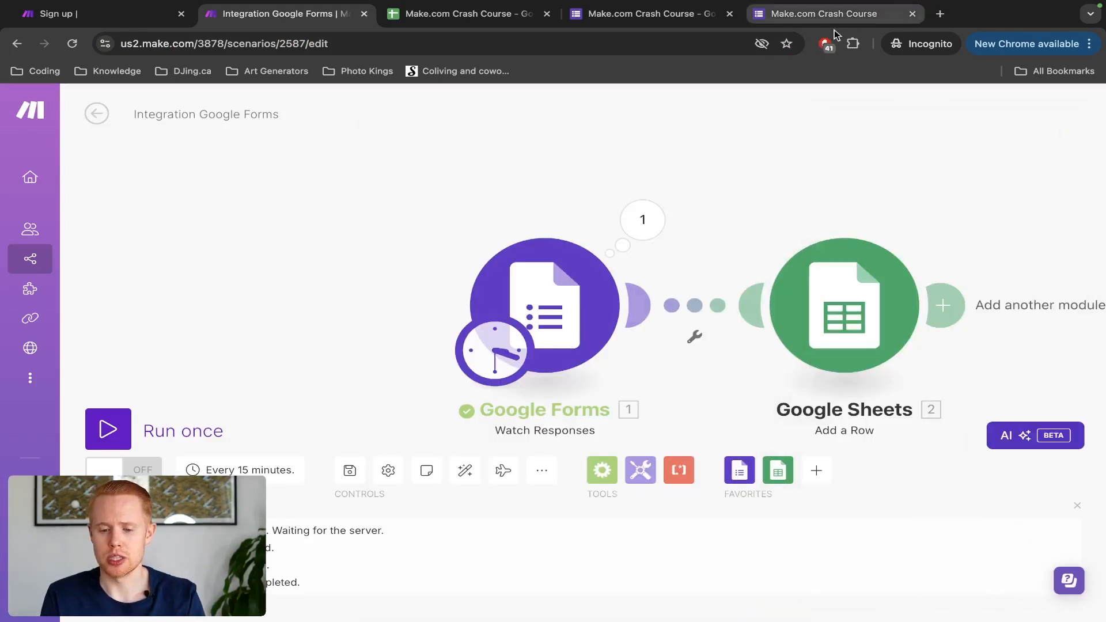
{"action": "left_click", "coordinate": [784, 19]}
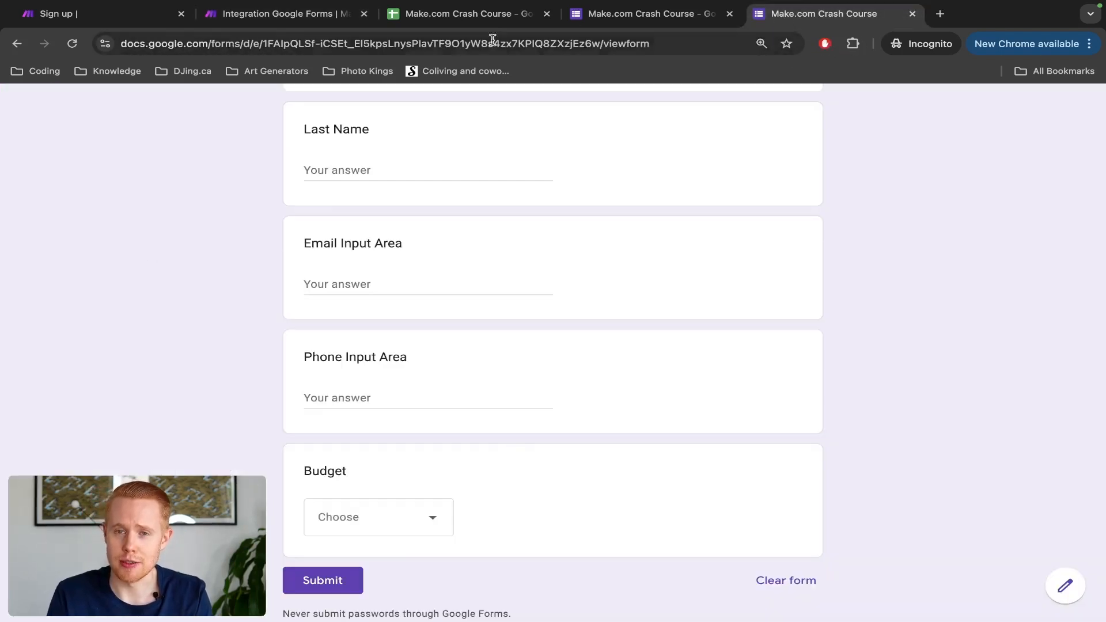
{"action": "scroll", "coordinate": [465, 290], "scroll_direction": "up", "scroll_amount": 3}
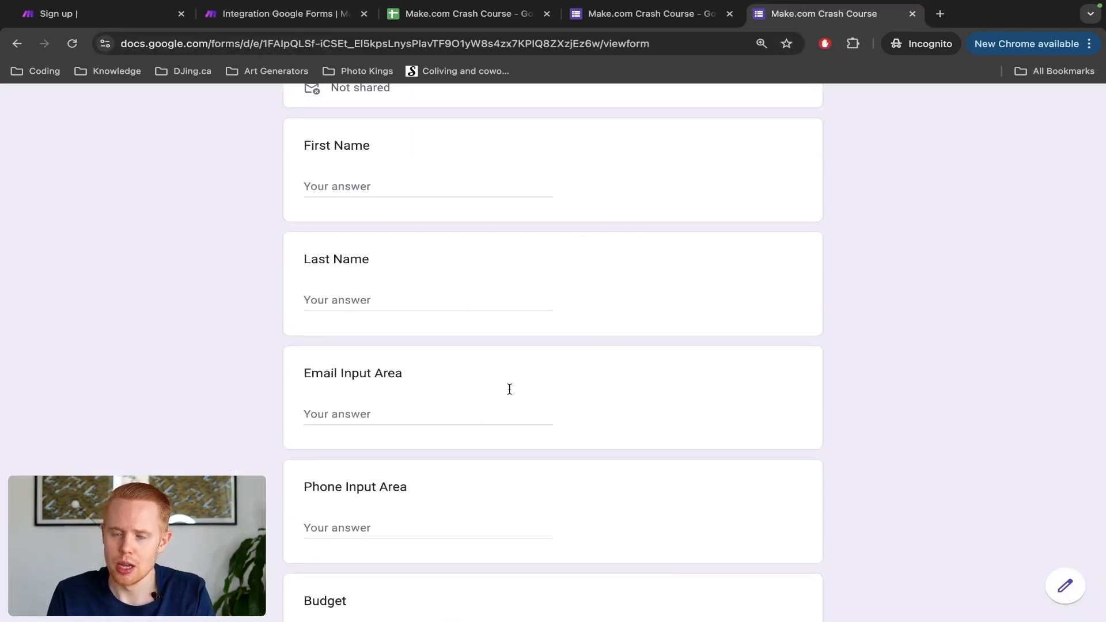
{"action": "scroll", "coordinate": [567, 305], "scroll_direction": "up", "scroll_amount": 2}
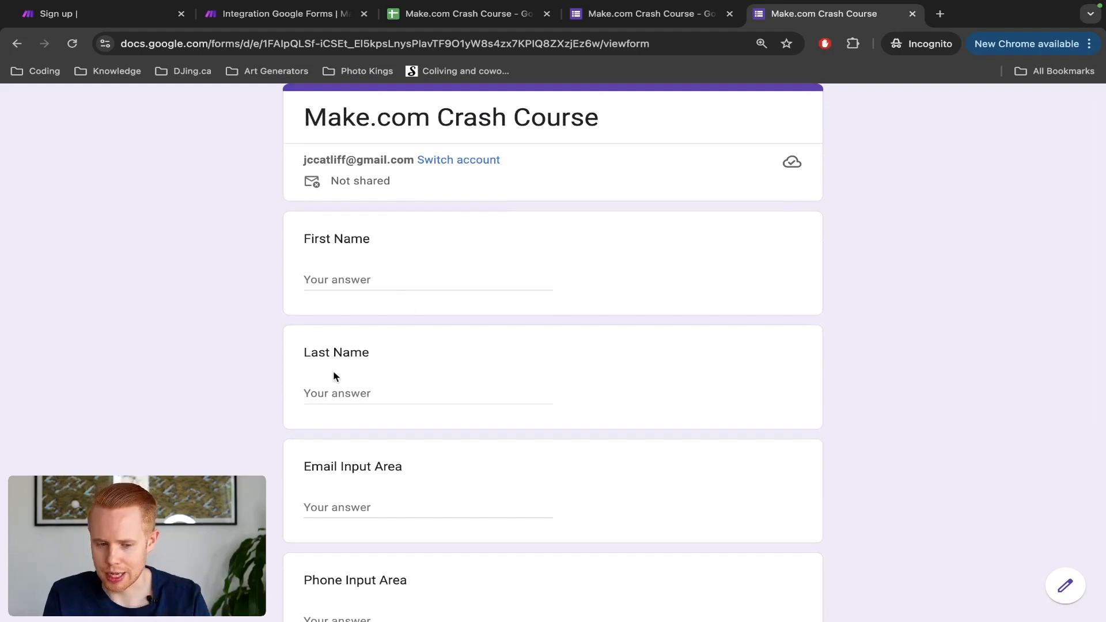
{"action": "left_click", "coordinate": [297, 19]}
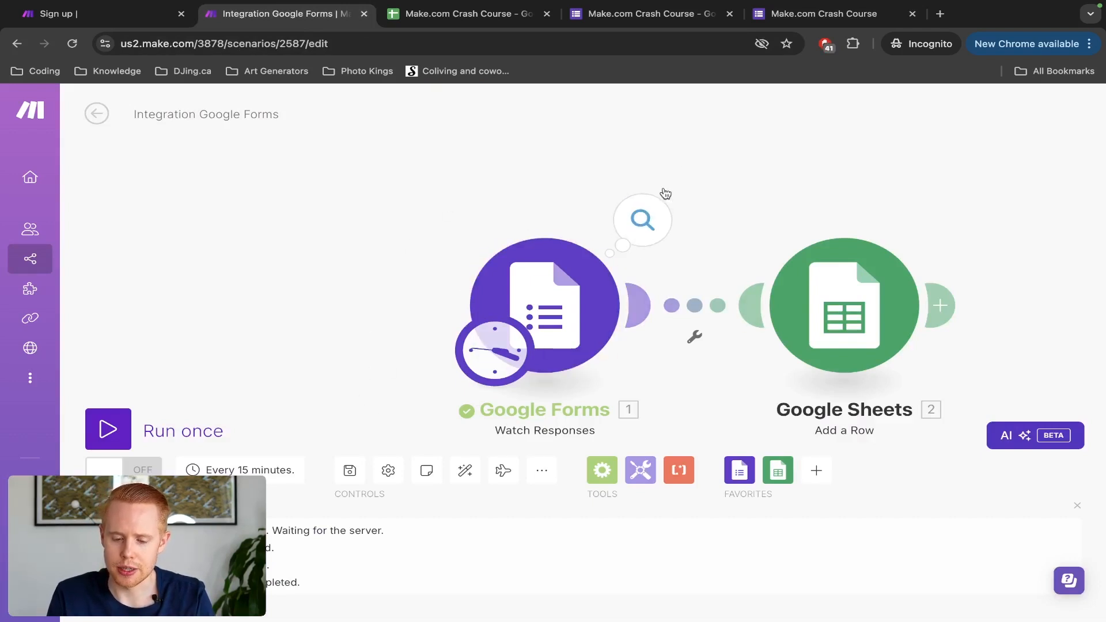
{"action": "left_click", "coordinate": [643, 210]}
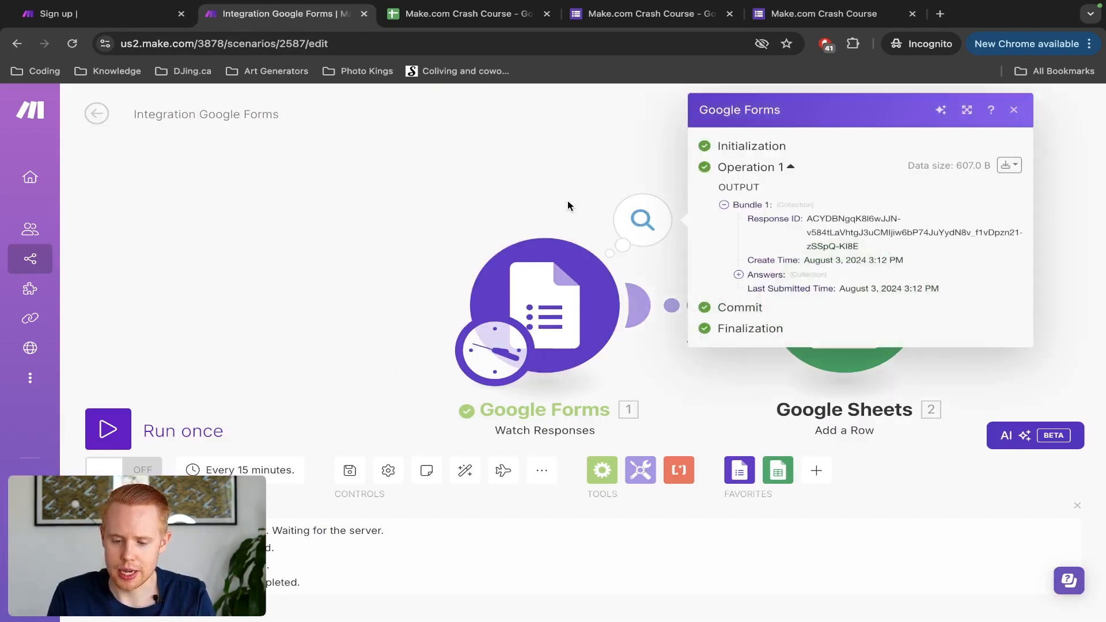
{"action": "left_click_drag", "start_coordinate": [568, 201], "coordinate": [403, 198]}
{"action": "left_click", "coordinate": [435, 199]}
{"action": "key", "text": "ctrl+Tab"}
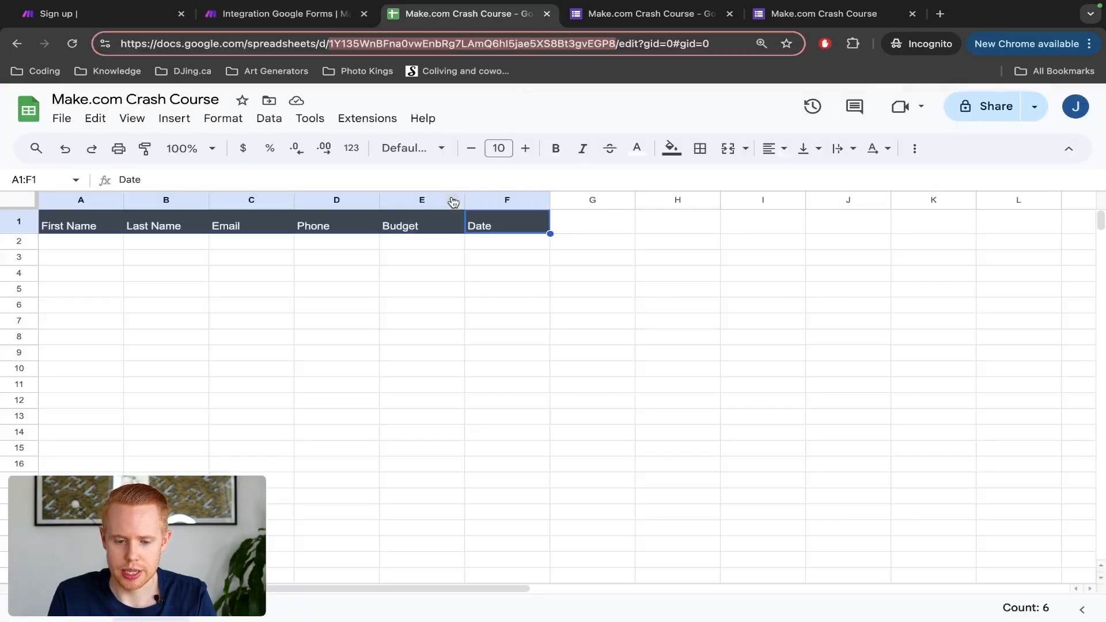
{"action": "left_click", "coordinate": [62, 241]}
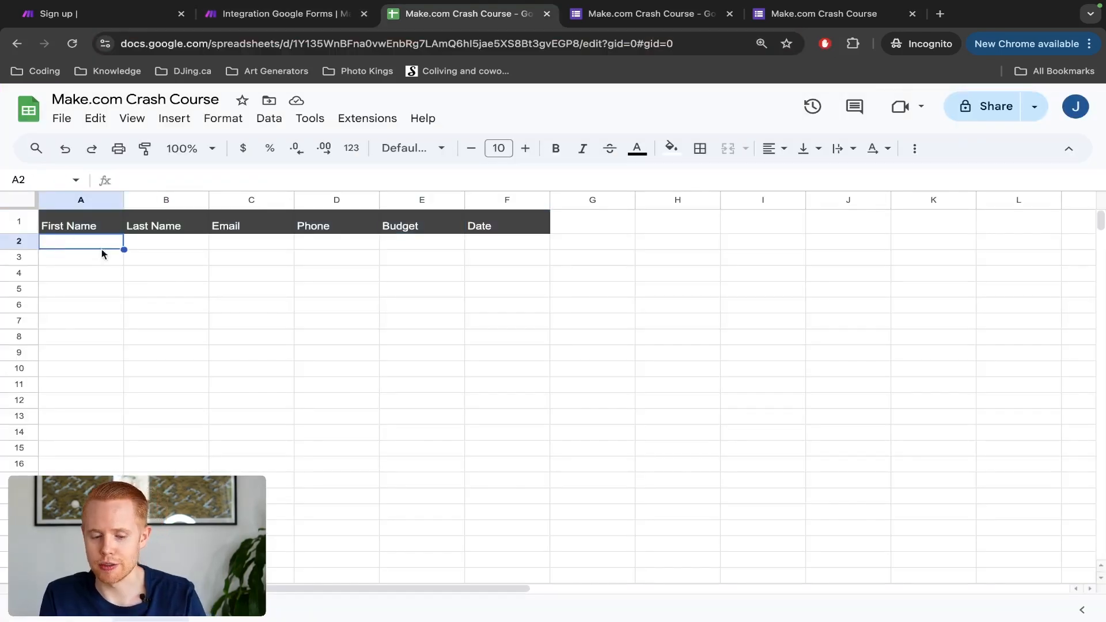
{"action": "left_click", "coordinate": [148, 243]}
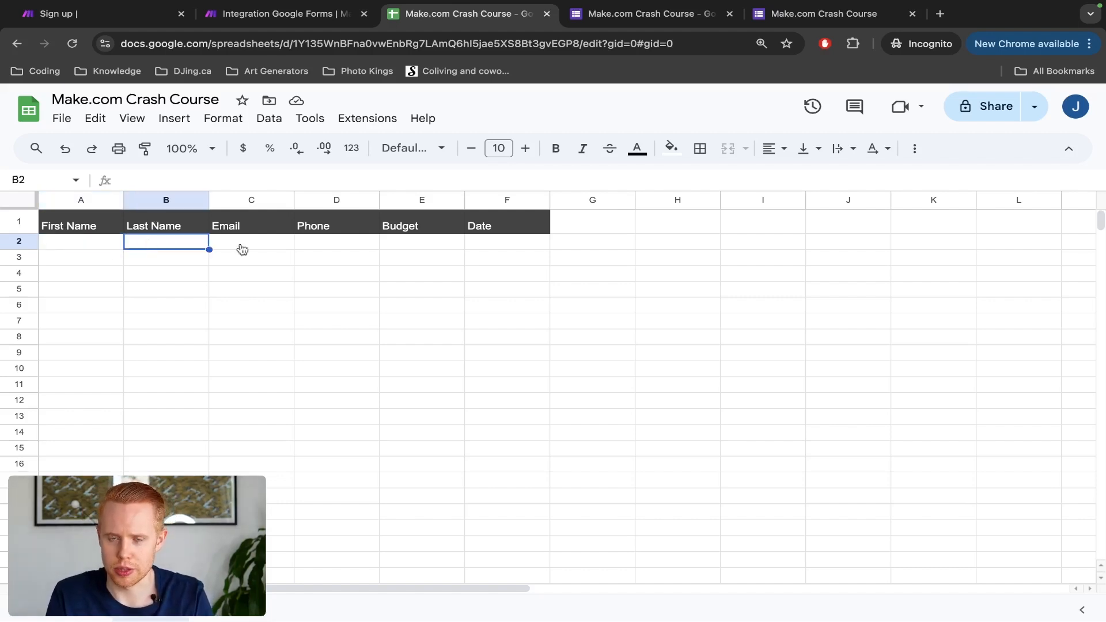
{"action": "key", "text": "ctrl+shift+Tab"}
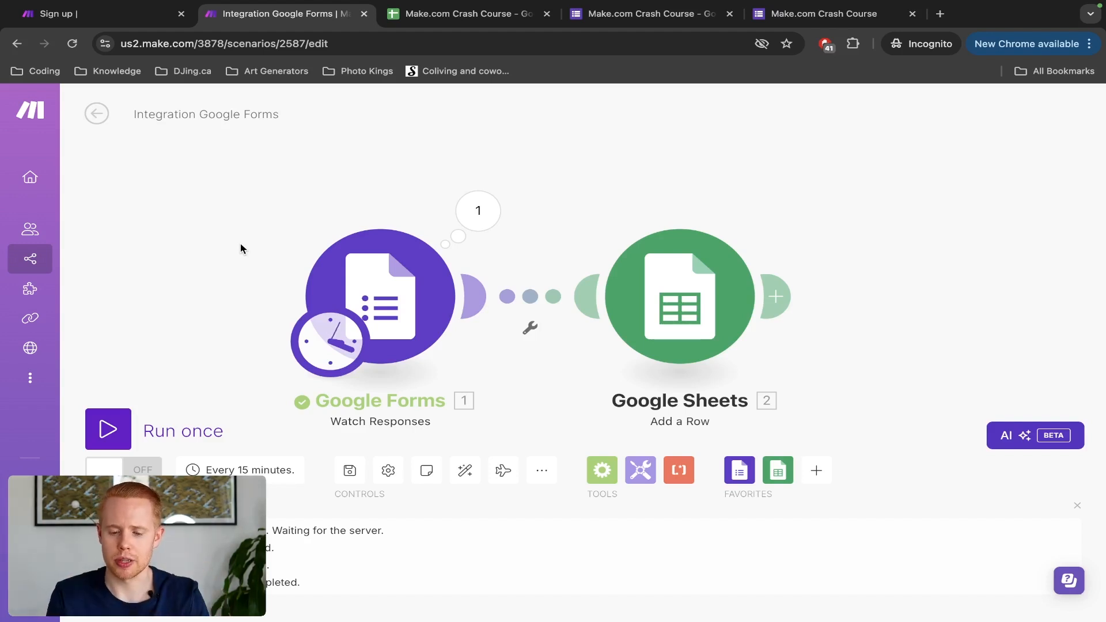
Step: Expand Answers > First Name > textAnswers > answers[] to reach First Name's value for column A
{"action": "left_click", "coordinate": [699, 315]}
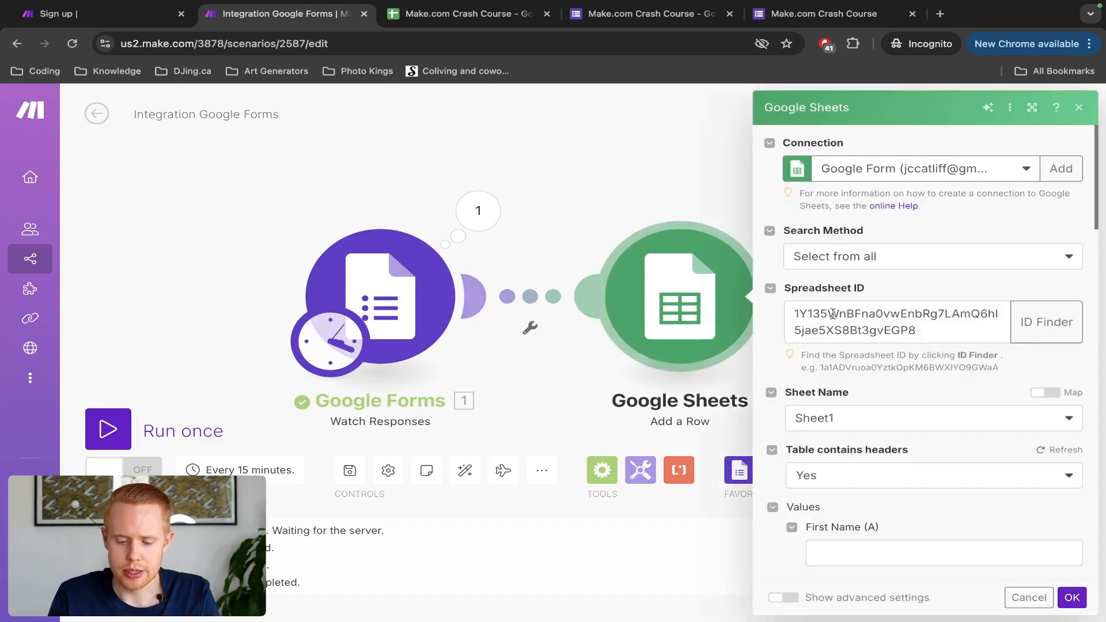
{"action": "scroll", "coordinate": [817, 310], "scroll_direction": "down", "scroll_amount": 5}
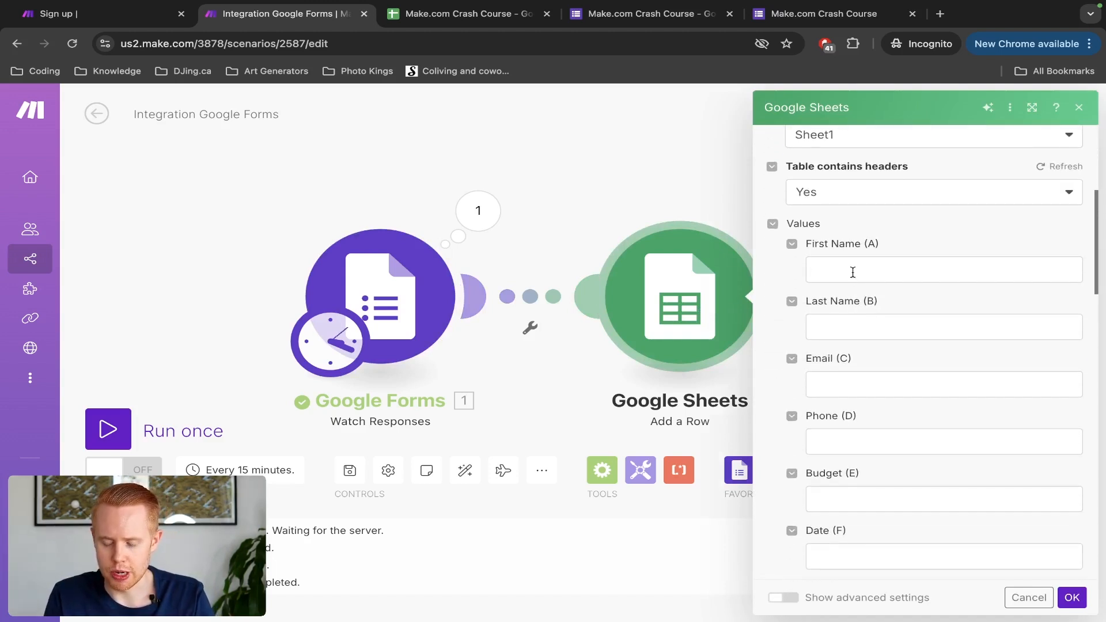
{"action": "left_click", "coordinate": [853, 270]}
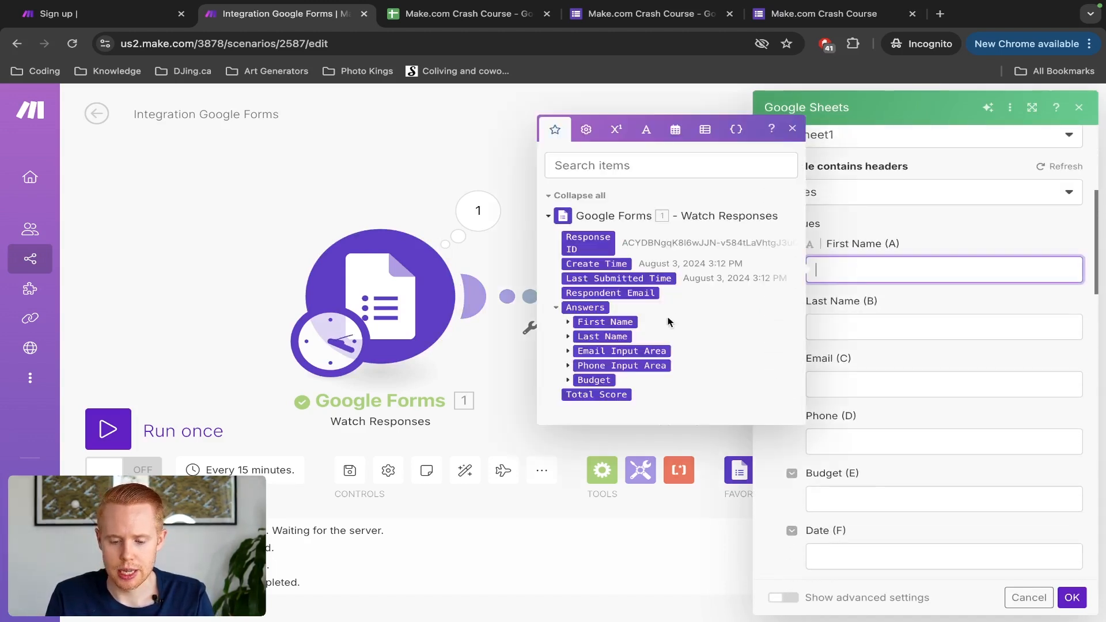
{"action": "left_click", "coordinate": [597, 322]}
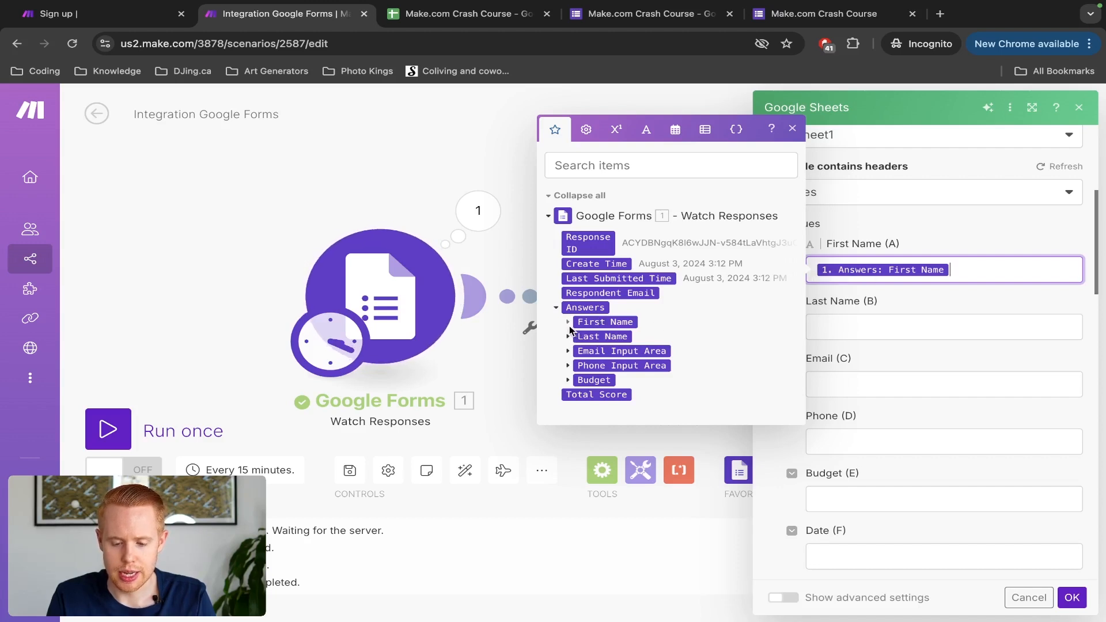
{"action": "left_click", "coordinate": [570, 326]}
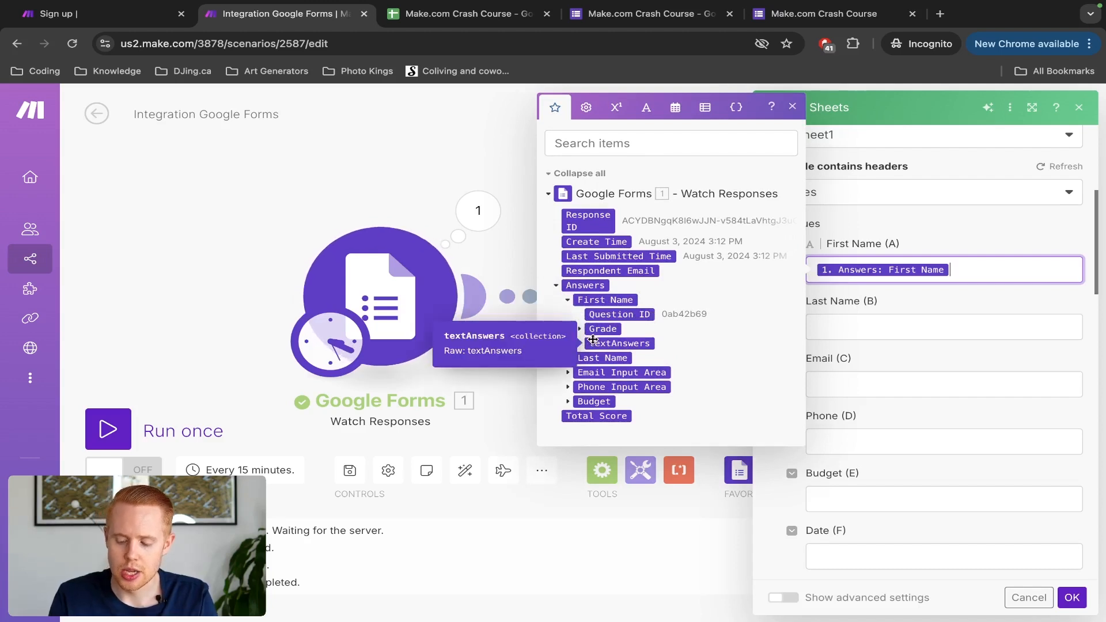
{"action": "key", "text": "BackSpace"}
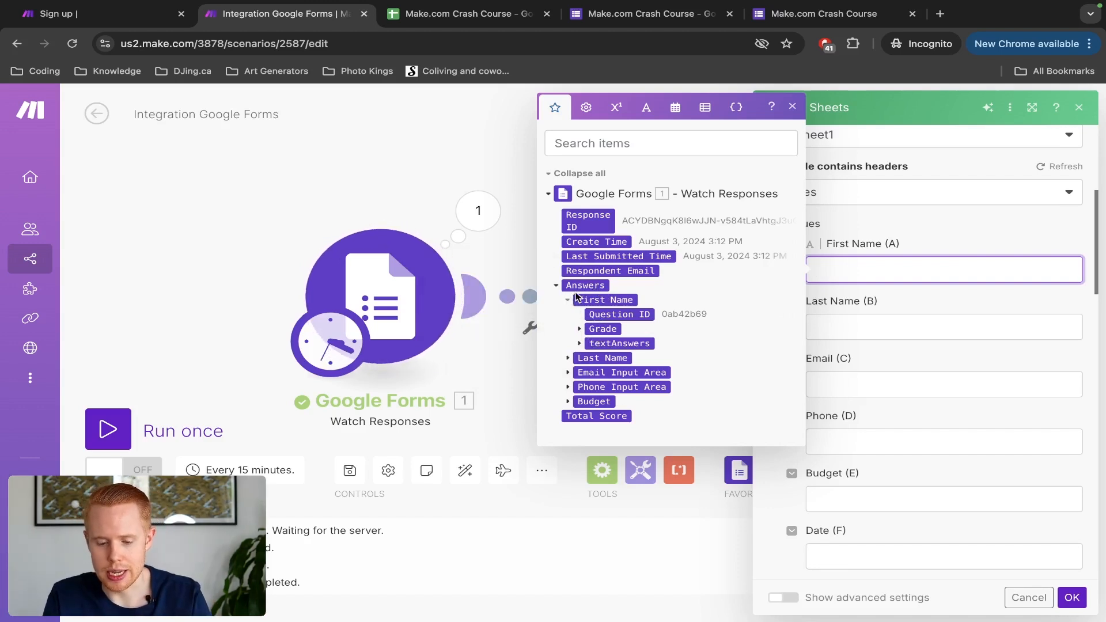
{"action": "left_click", "coordinate": [581, 344]}
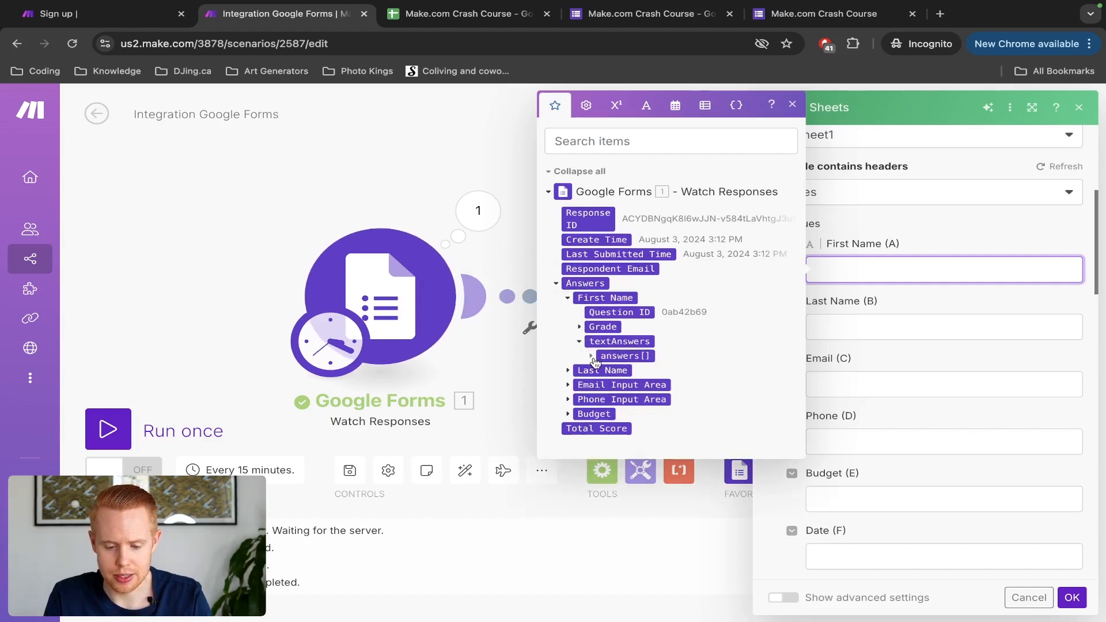
{"action": "left_click", "coordinate": [592, 357]}
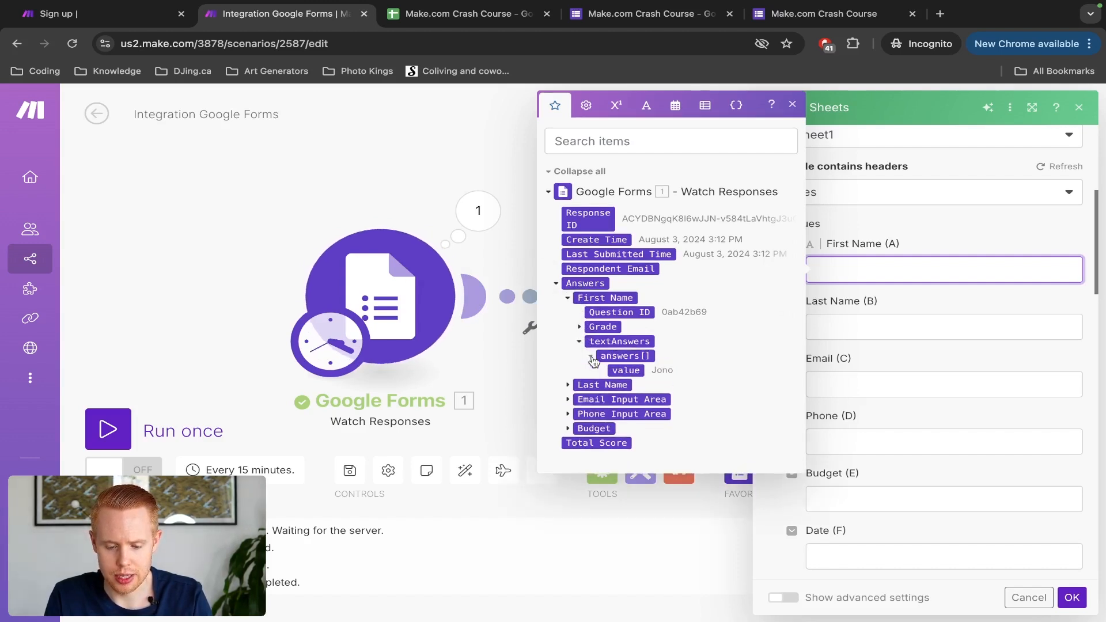
Step: Map the First Name, Last Name and Email answer values into columns A, B and C
{"action": "left_click", "coordinate": [621, 375]}
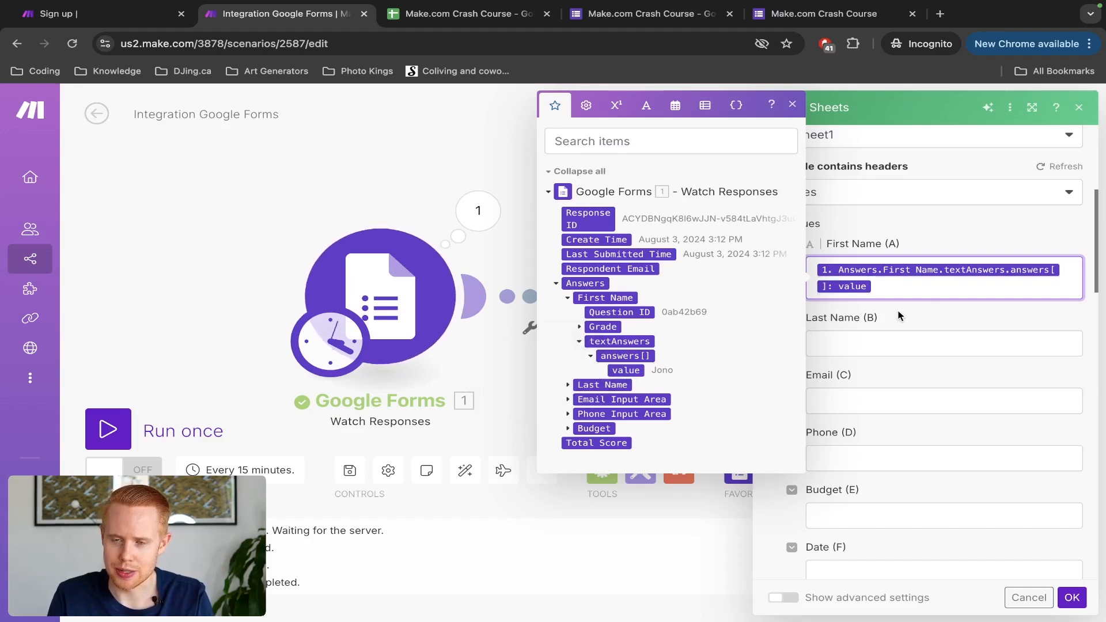
{"action": "left_click", "coordinate": [893, 344]}
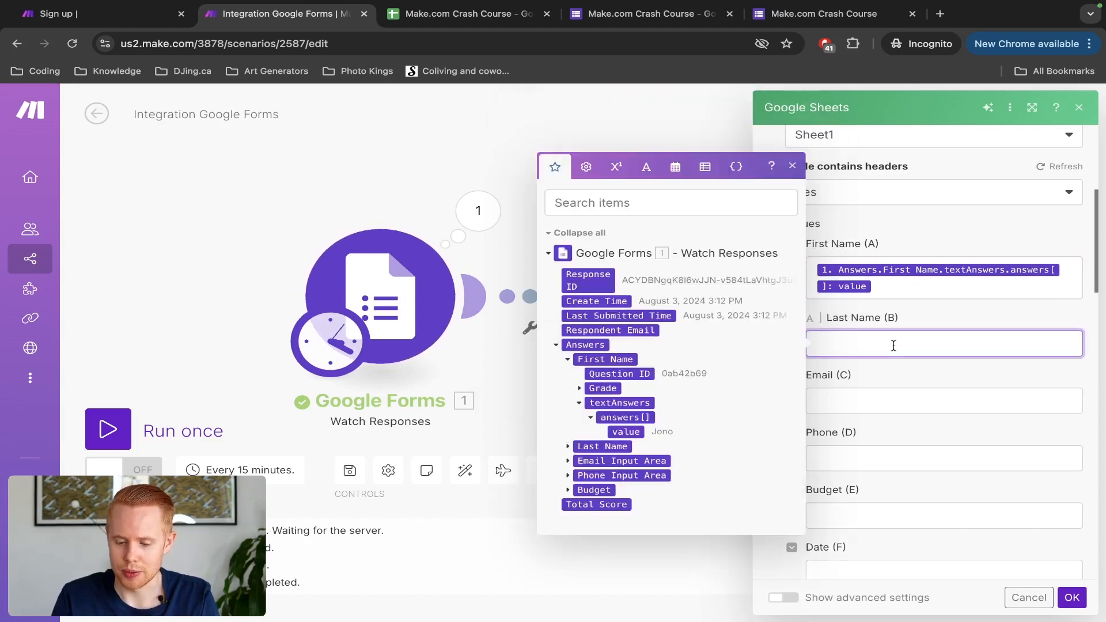
{"action": "left_click", "coordinate": [567, 447]}
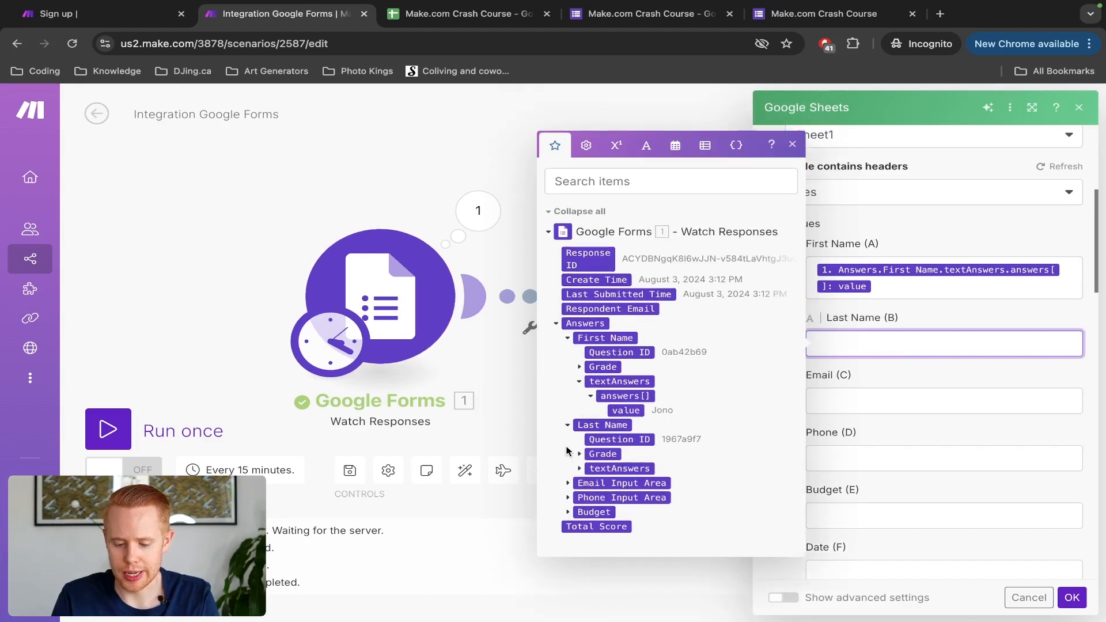
{"action": "left_click", "coordinate": [579, 468]}
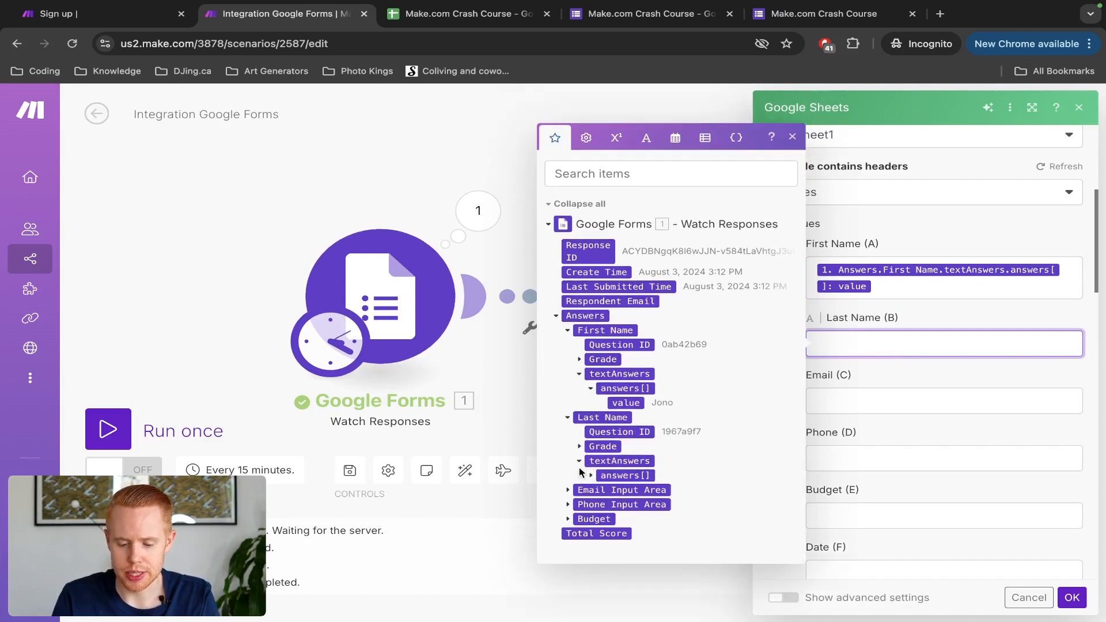
{"action": "left_click", "coordinate": [590, 477]}
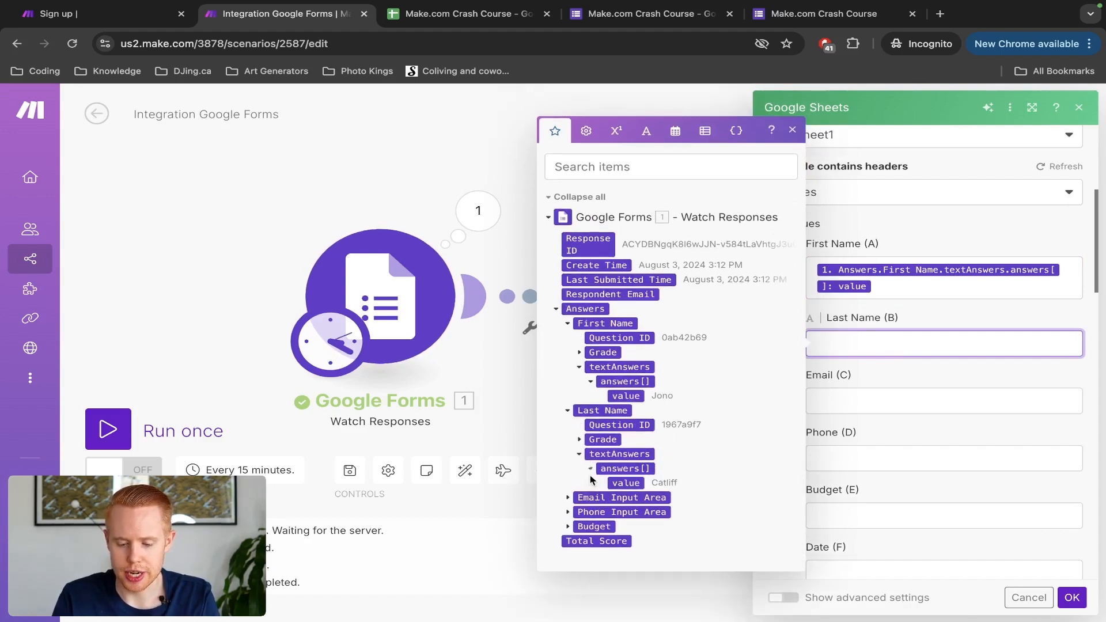
{"action": "left_click", "coordinate": [633, 484]}
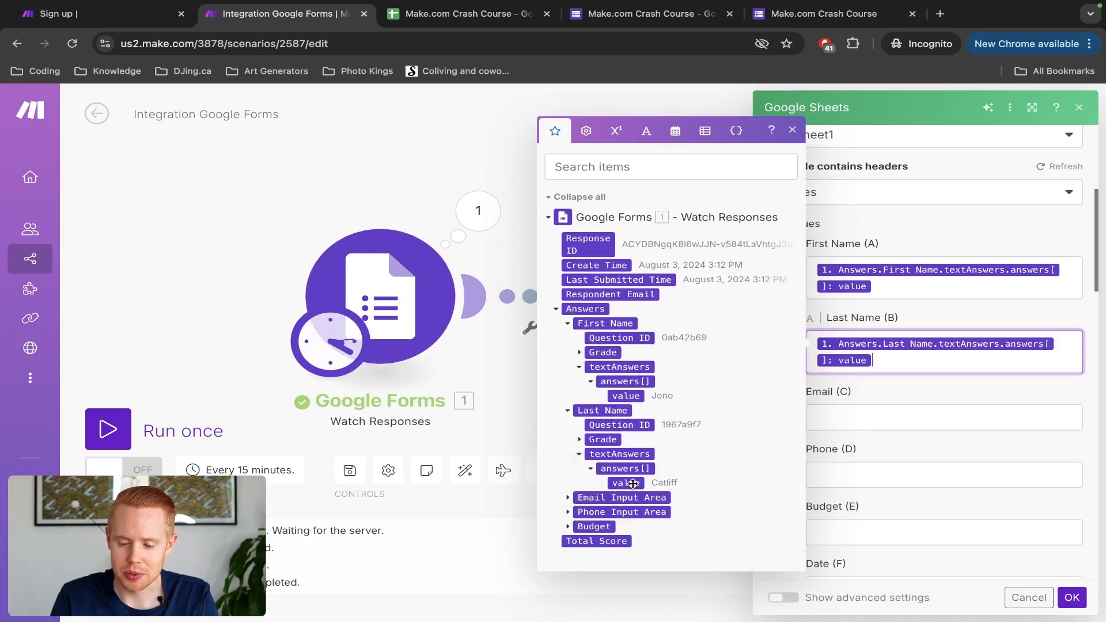
{"action": "left_click", "coordinate": [863, 418]}
{"action": "left_click", "coordinate": [568, 498]}
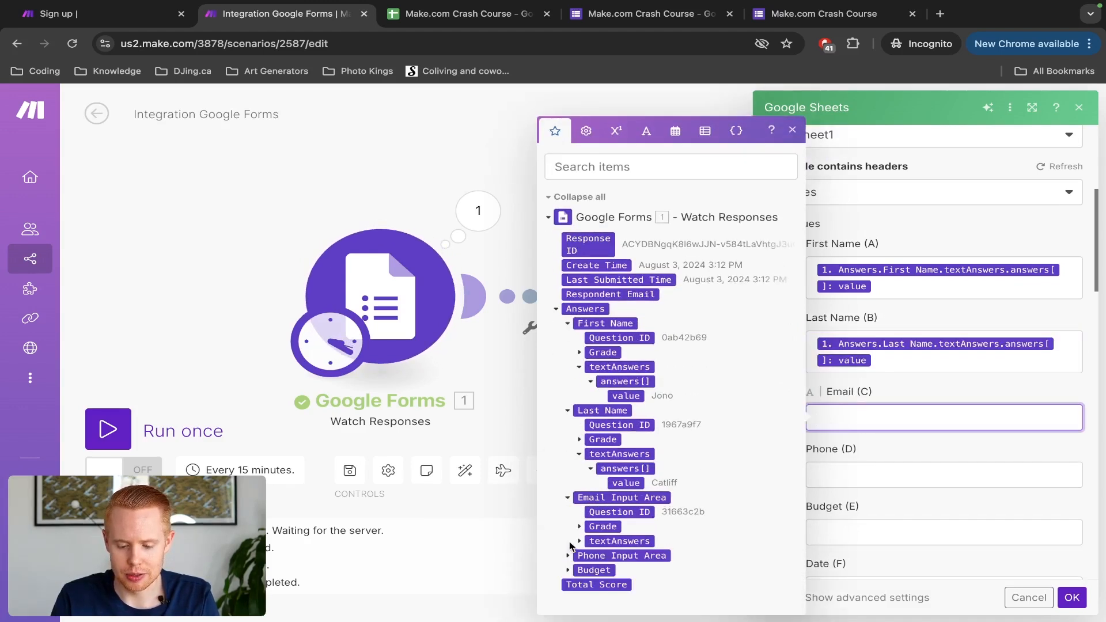
{"action": "left_click", "coordinate": [580, 541]}
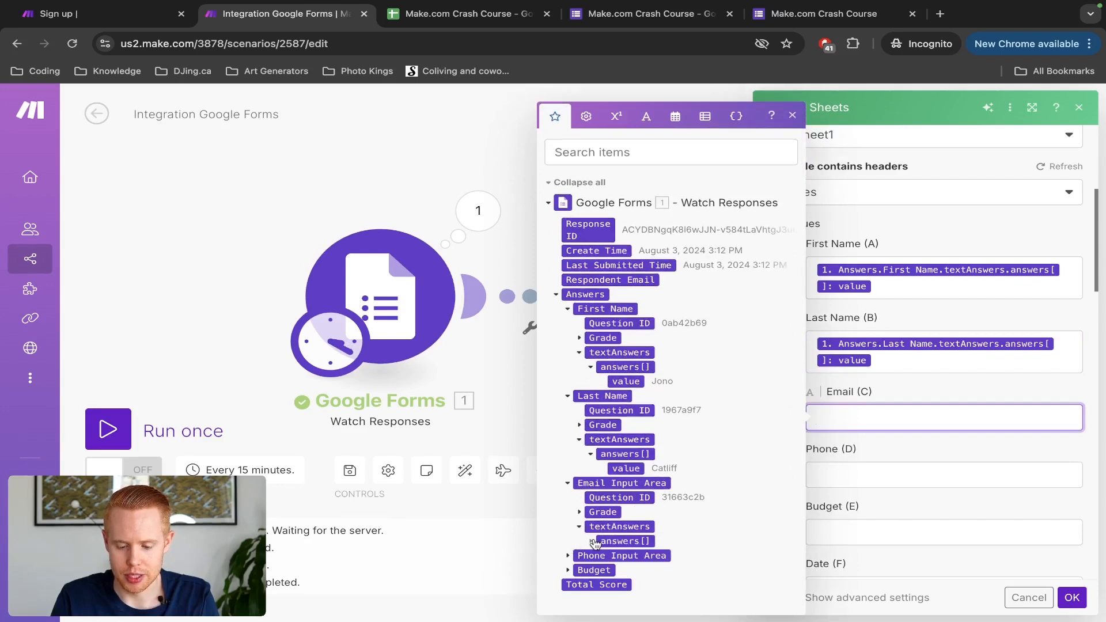
{"action": "left_click", "coordinate": [593, 543]}
{"action": "left_click", "coordinate": [625, 545]}
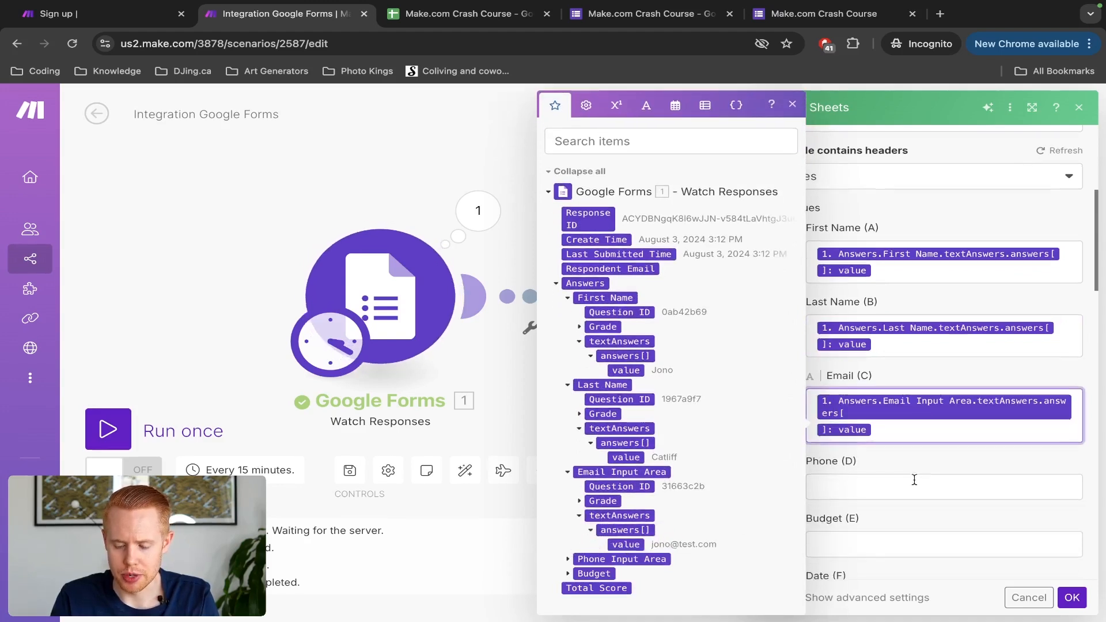
Step: Map the Phone and Budget answer values into columns D and E, then confirm
{"action": "left_click", "coordinate": [885, 483]}
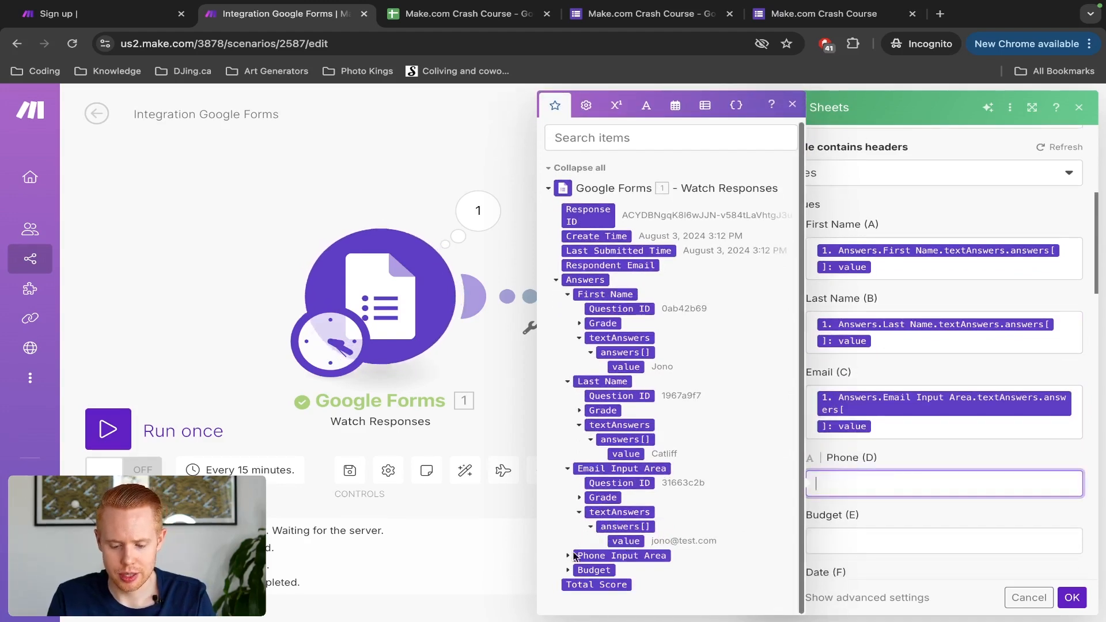
{"action": "left_click", "coordinate": [568, 555]}
{"action": "left_click", "coordinate": [579, 556]}
{"action": "left_click", "coordinate": [591, 556]}
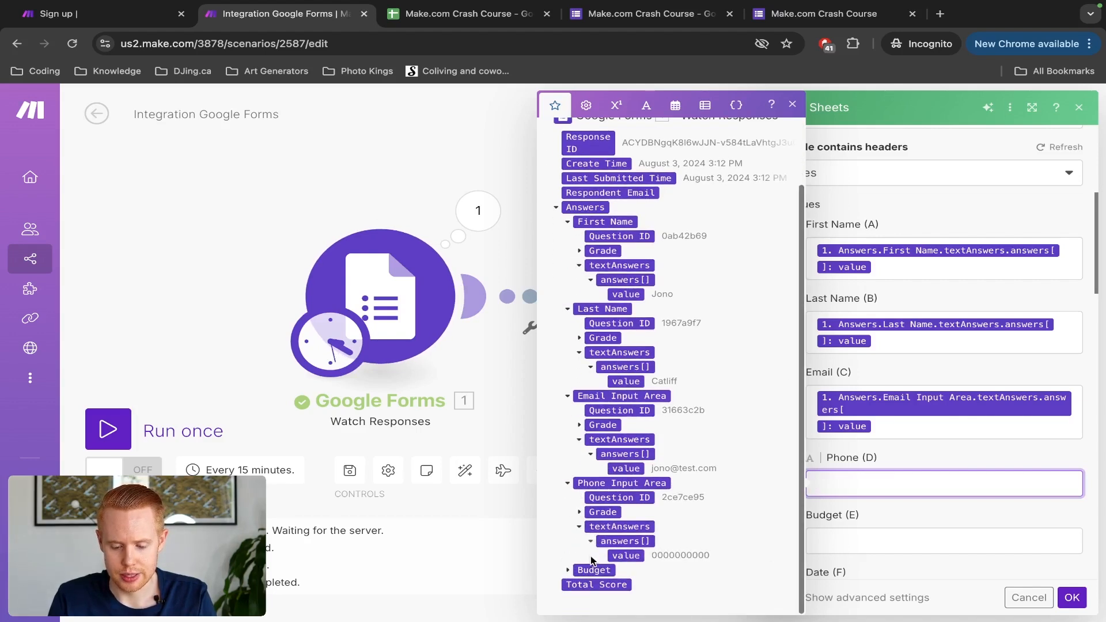
{"action": "left_click", "coordinate": [619, 556]}
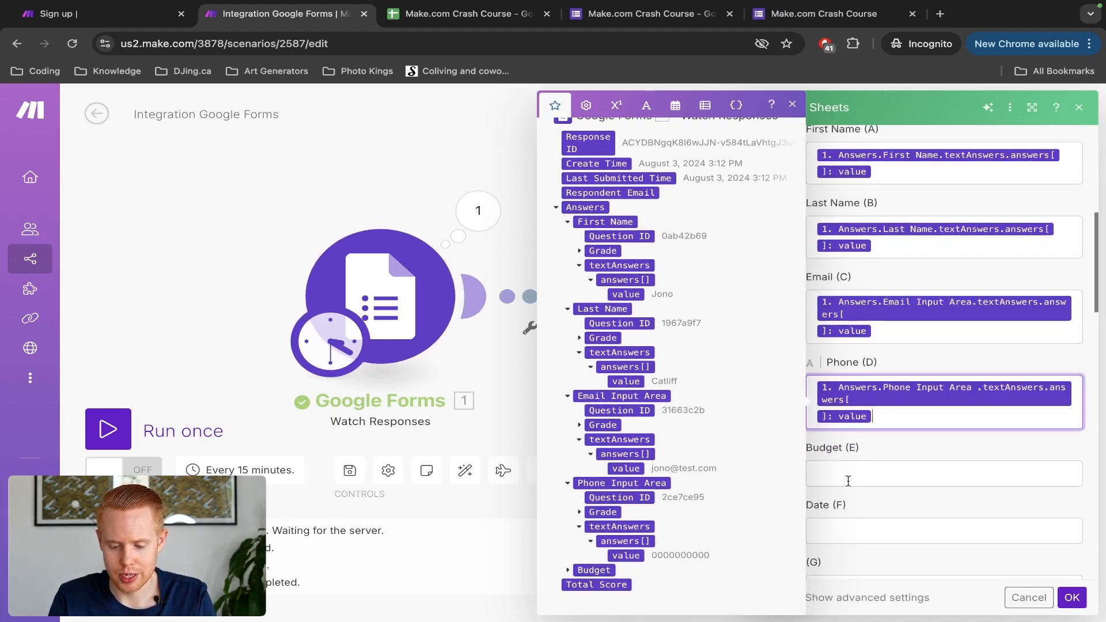
{"action": "left_click", "coordinate": [850, 474]}
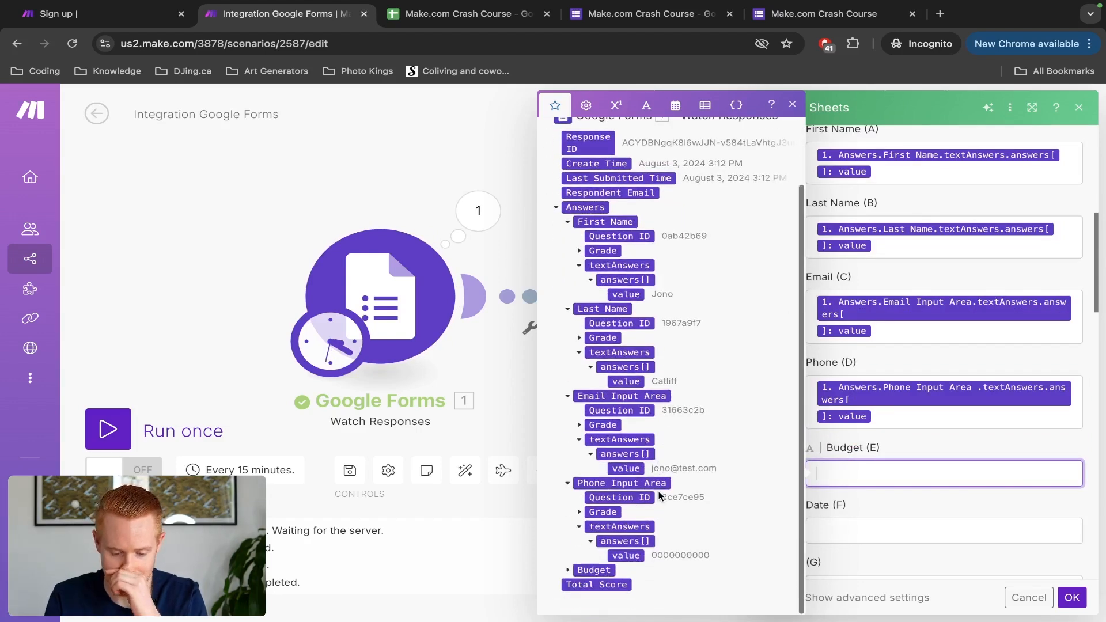
{"action": "left_click", "coordinate": [570, 571]}
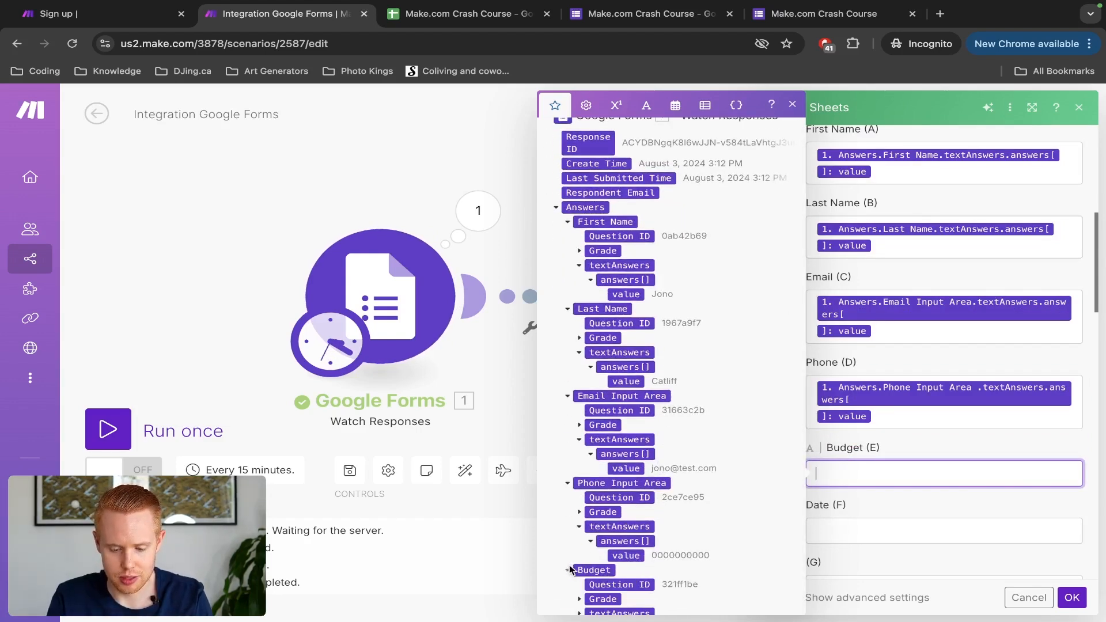
{"action": "scroll", "coordinate": [570, 570], "scroll_direction": "down", "scroll_amount": 1}
{"action": "left_click", "coordinate": [579, 570]}
{"action": "left_click", "coordinate": [590, 570]}
{"action": "left_click", "coordinate": [616, 570]}
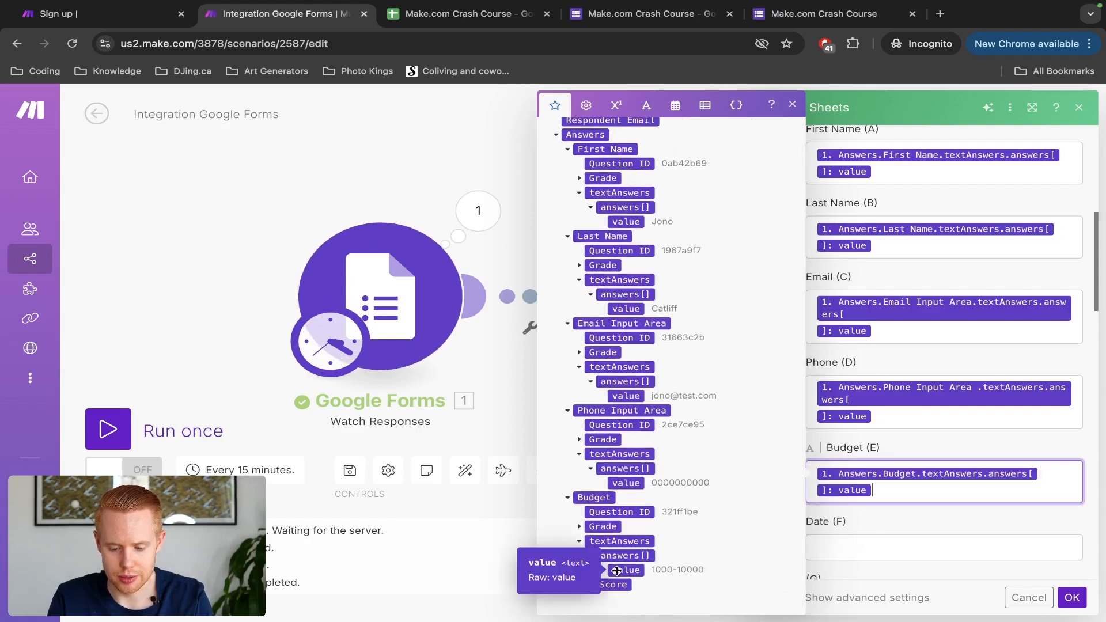
{"action": "left_click", "coordinate": [1073, 598]}
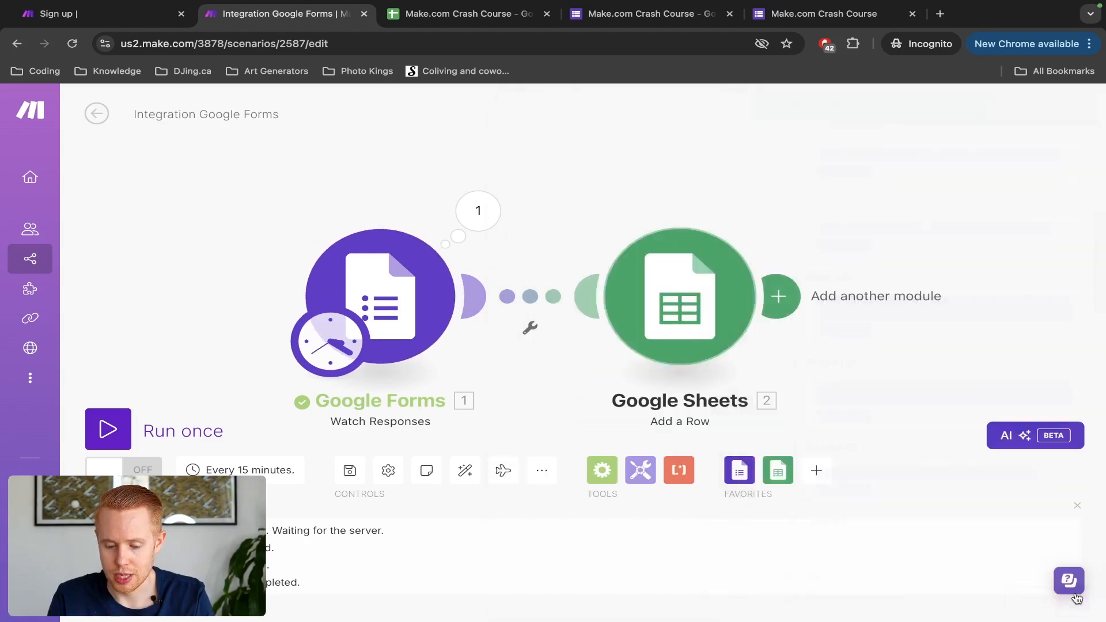
Step: Save the scenario, run it once, and inspect the Google Forms trigger's output bundle
{"action": "left_click", "coordinate": [351, 474]}
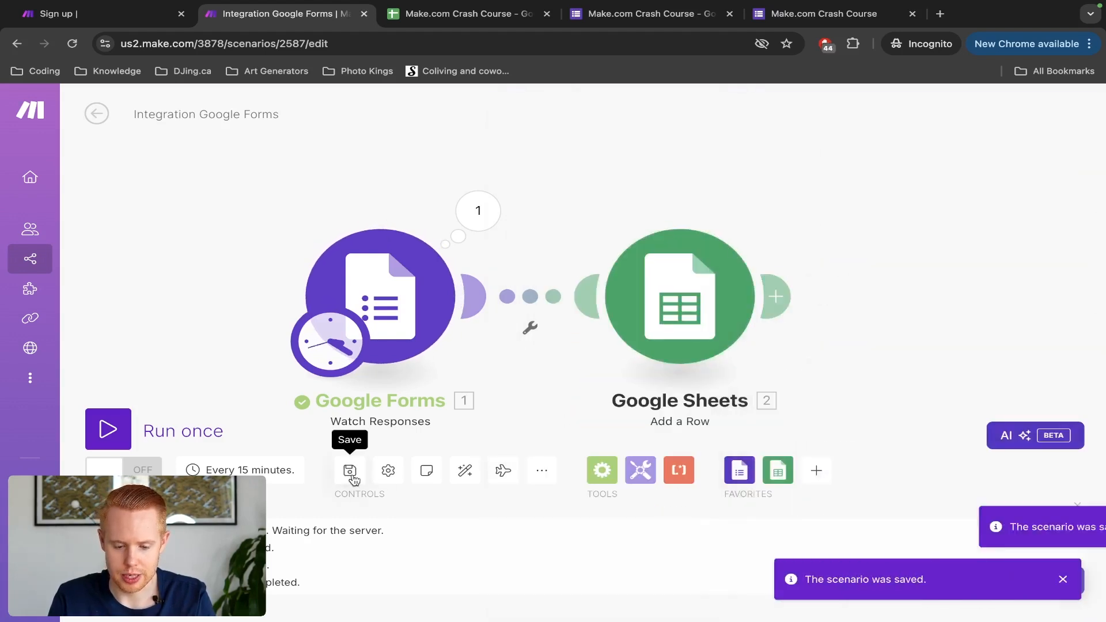
{"action": "left_click", "coordinate": [109, 429]}
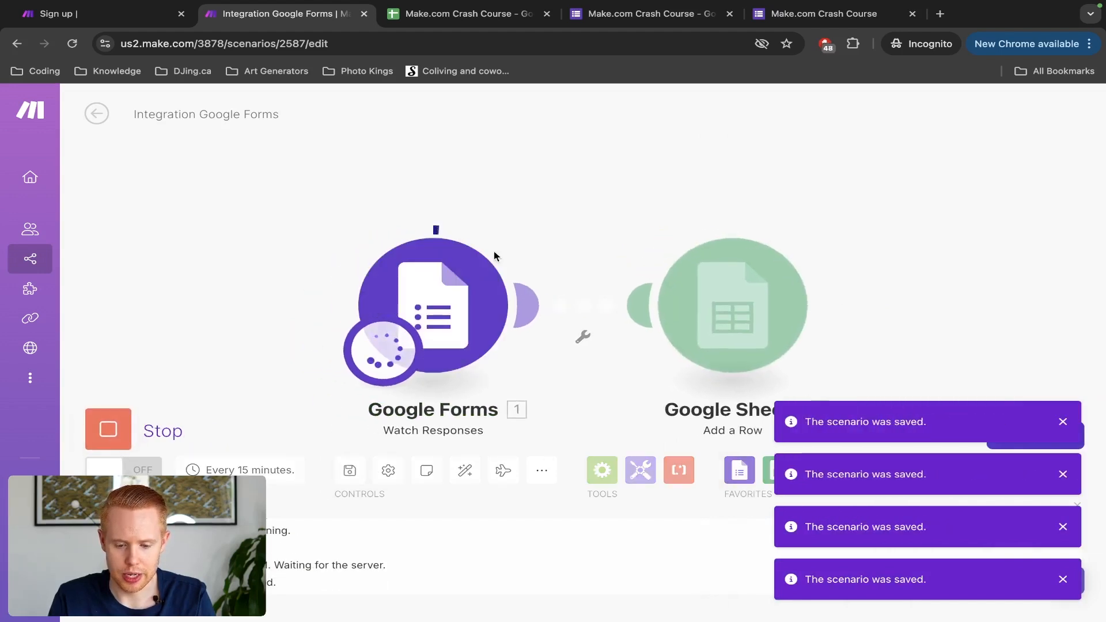
{"action": "left_click", "coordinate": [531, 219]}
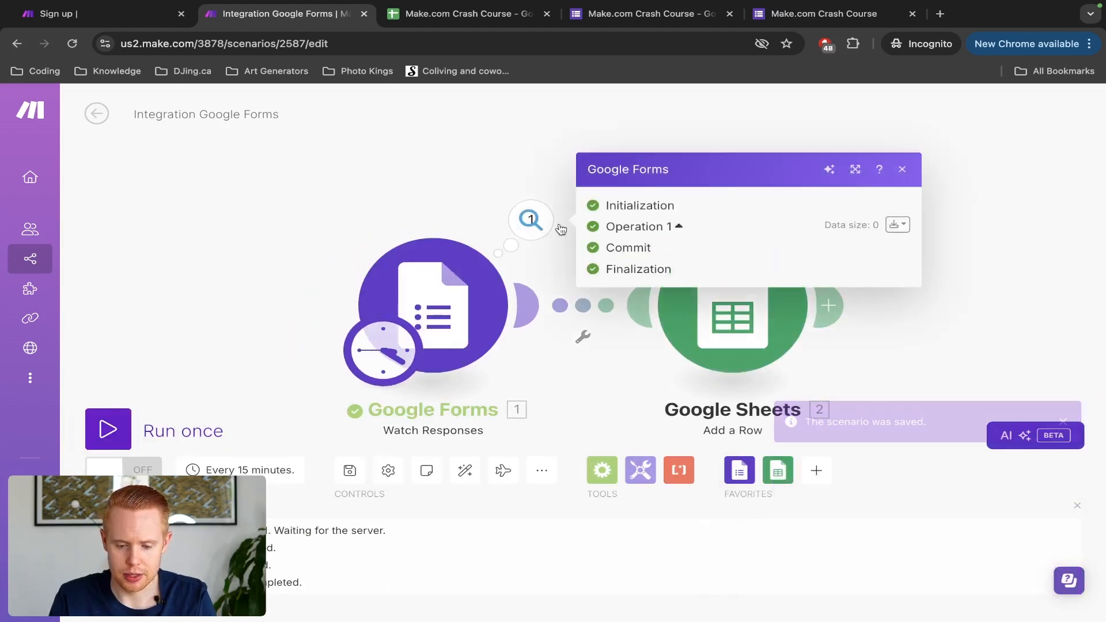
{"action": "left_click", "coordinate": [897, 226]}
{"action": "left_click", "coordinate": [899, 241]}
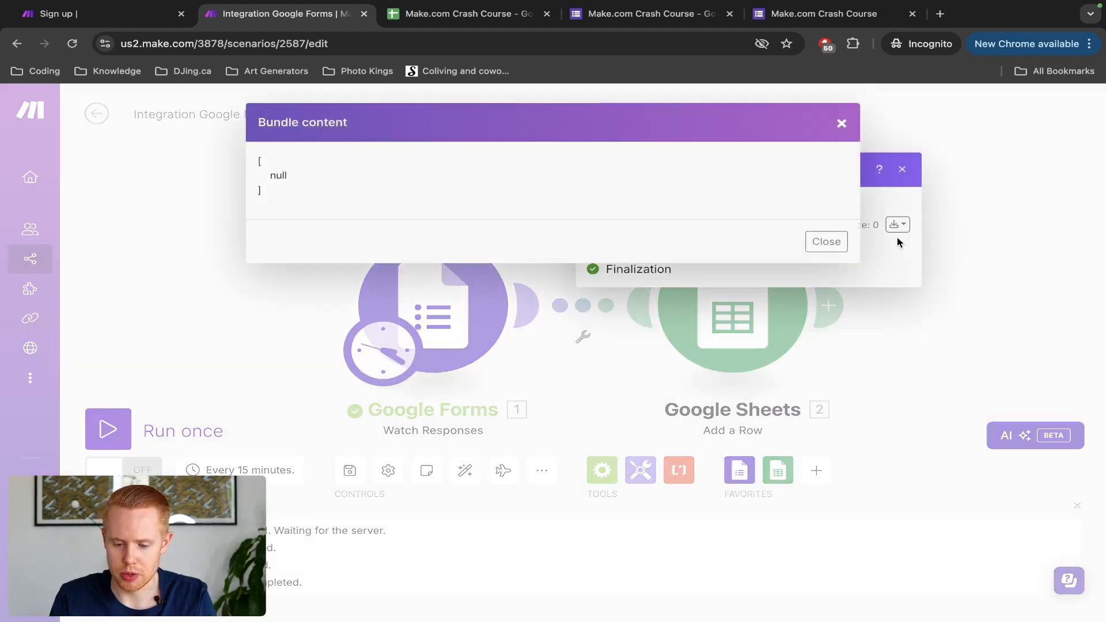
{"action": "left_click", "coordinate": [828, 241]}
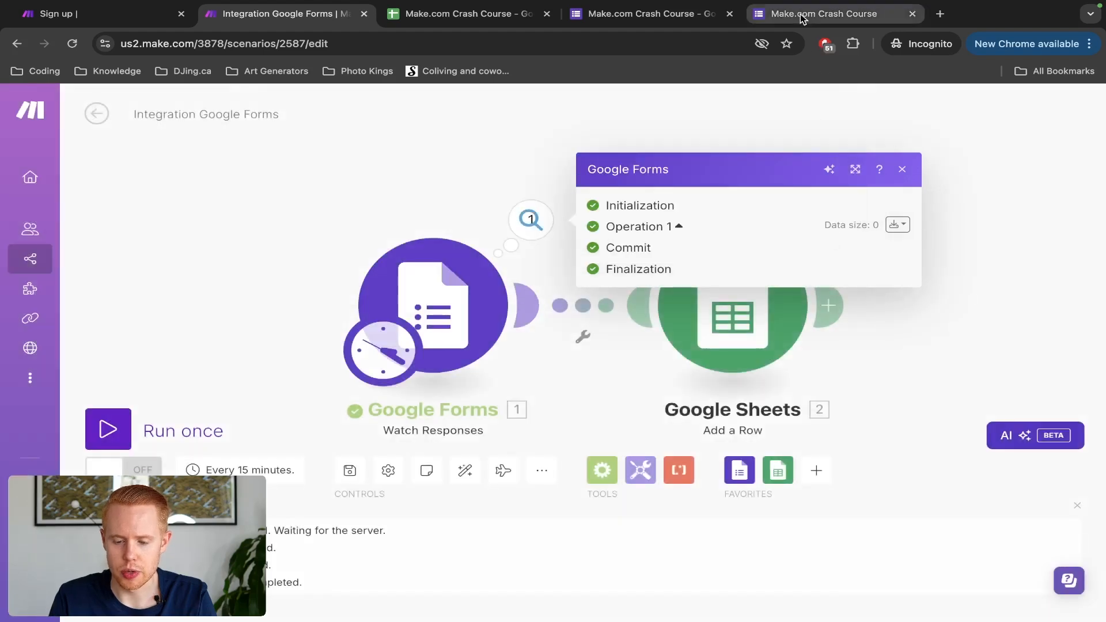
{"action": "left_click", "coordinate": [803, 19]}
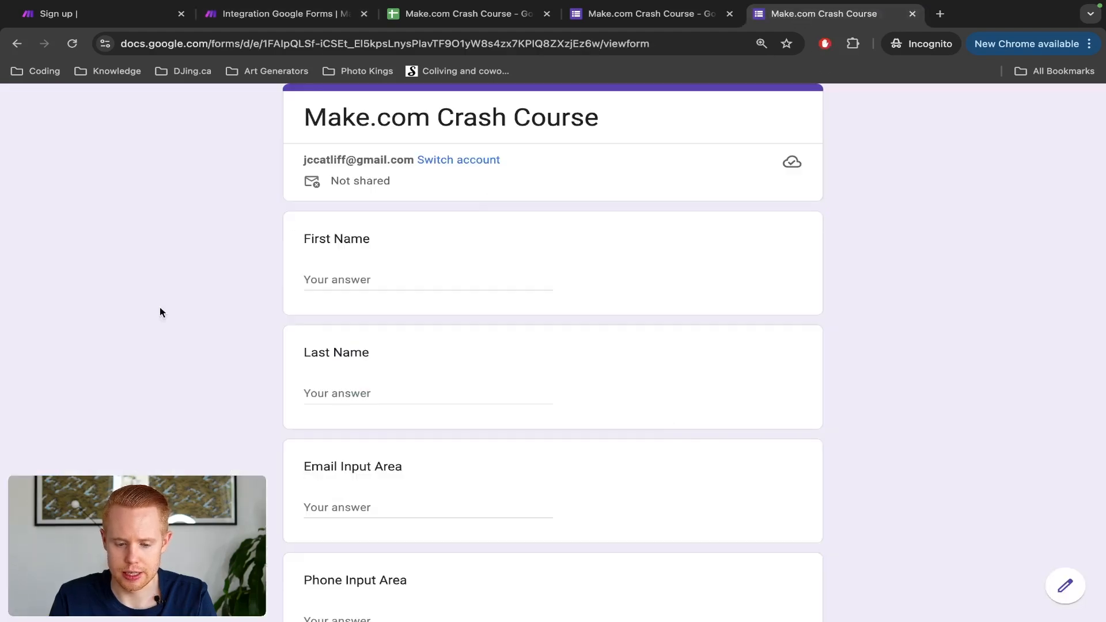
{"action": "left_click", "coordinate": [252, 17]}
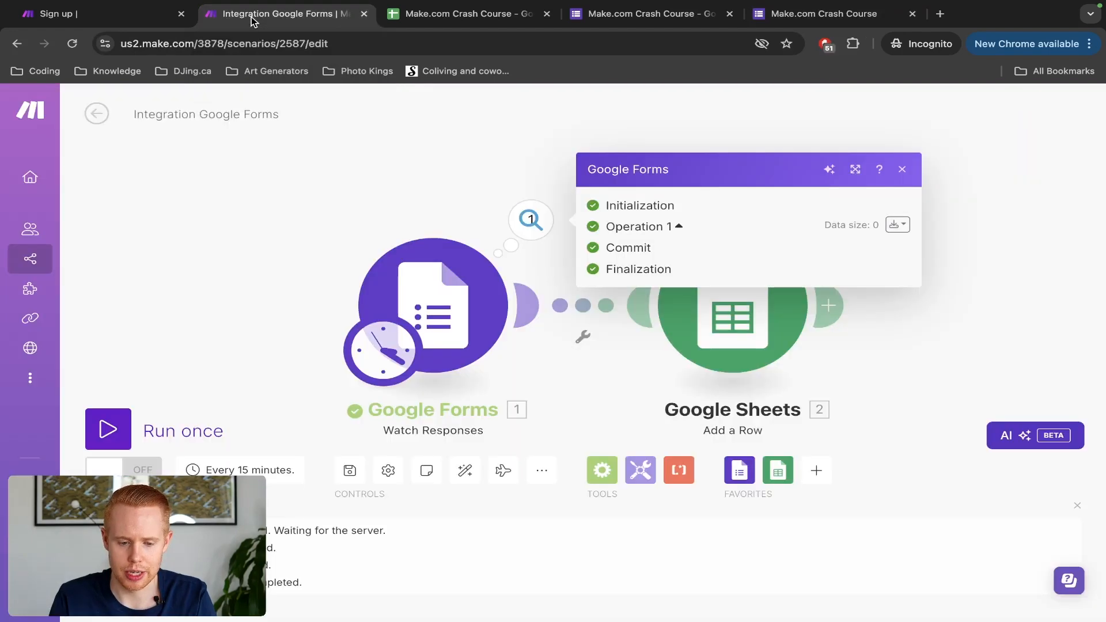
{"action": "left_click", "coordinate": [435, 145]}
{"action": "right_click", "coordinate": [410, 297]}
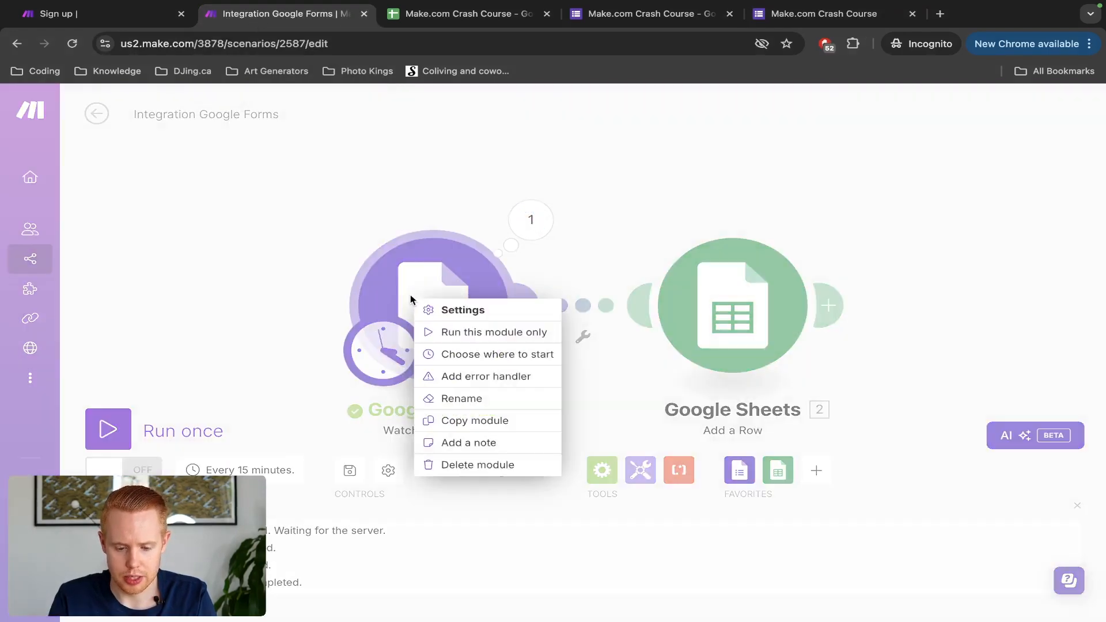
{"action": "left_click", "coordinate": [452, 280]}
{"action": "right_click", "coordinate": [455, 284]}
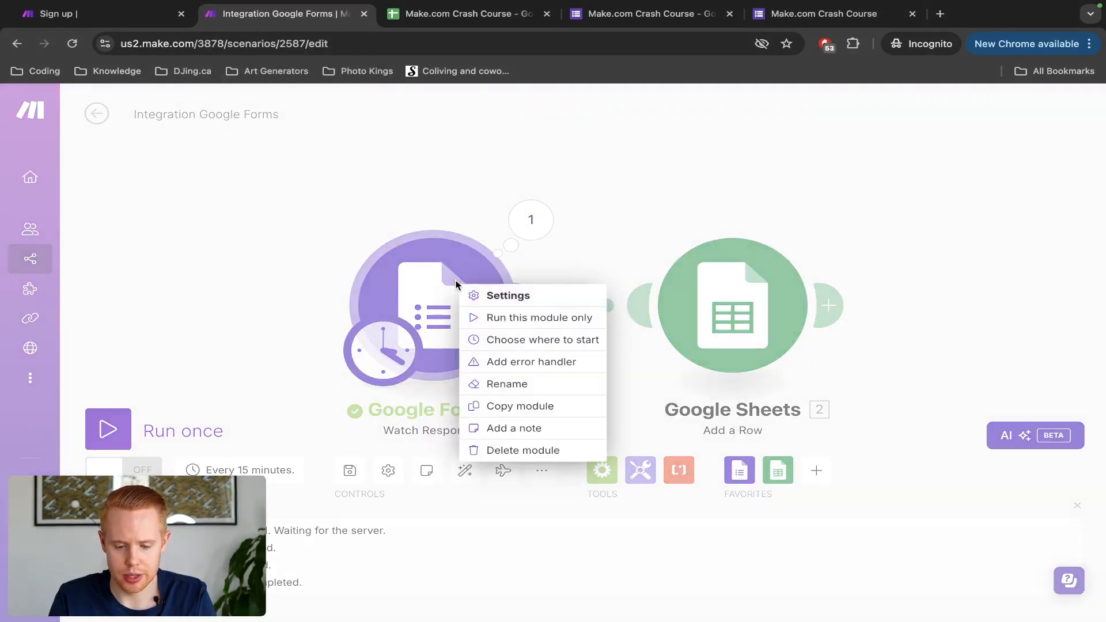
{"action": "left_click", "coordinate": [518, 342]}
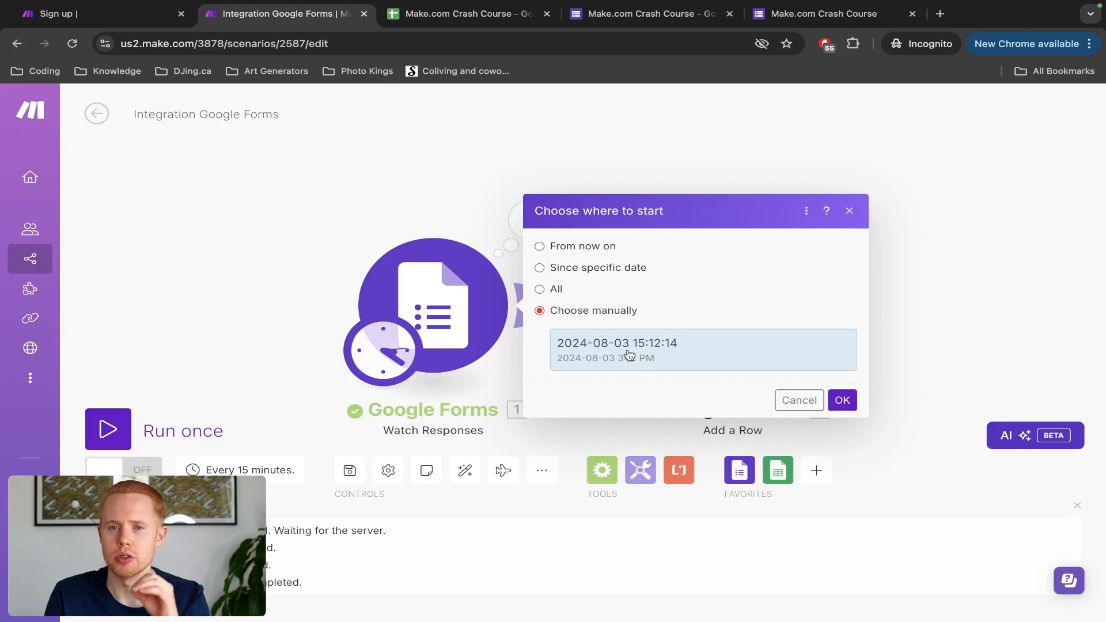
{"action": "left_click", "coordinate": [841, 400]}
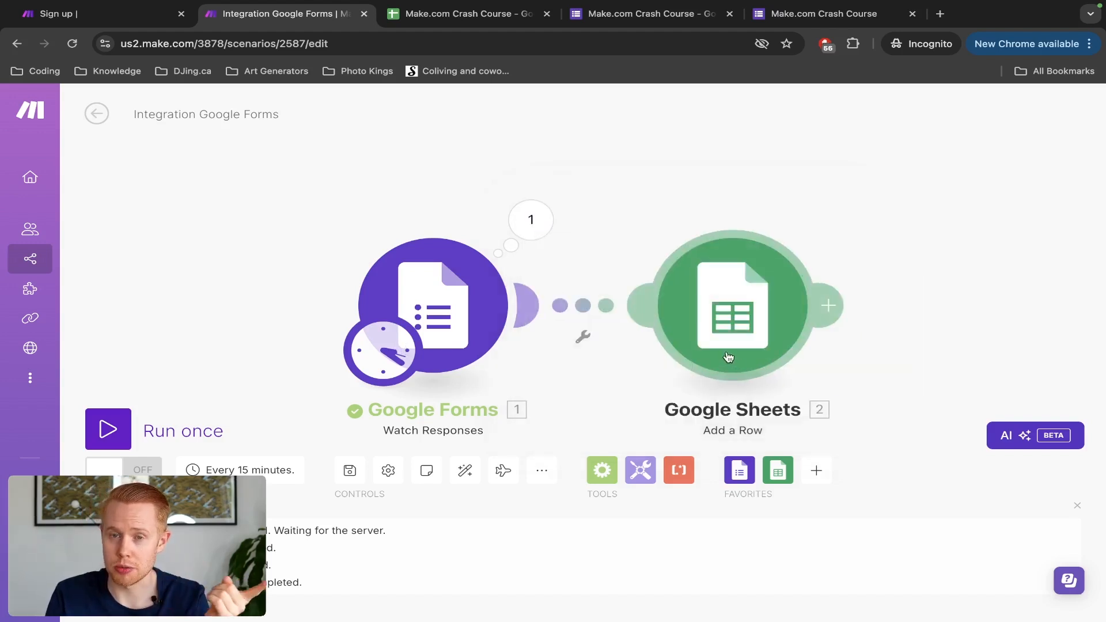
{"action": "left_click", "coordinate": [108, 429]}
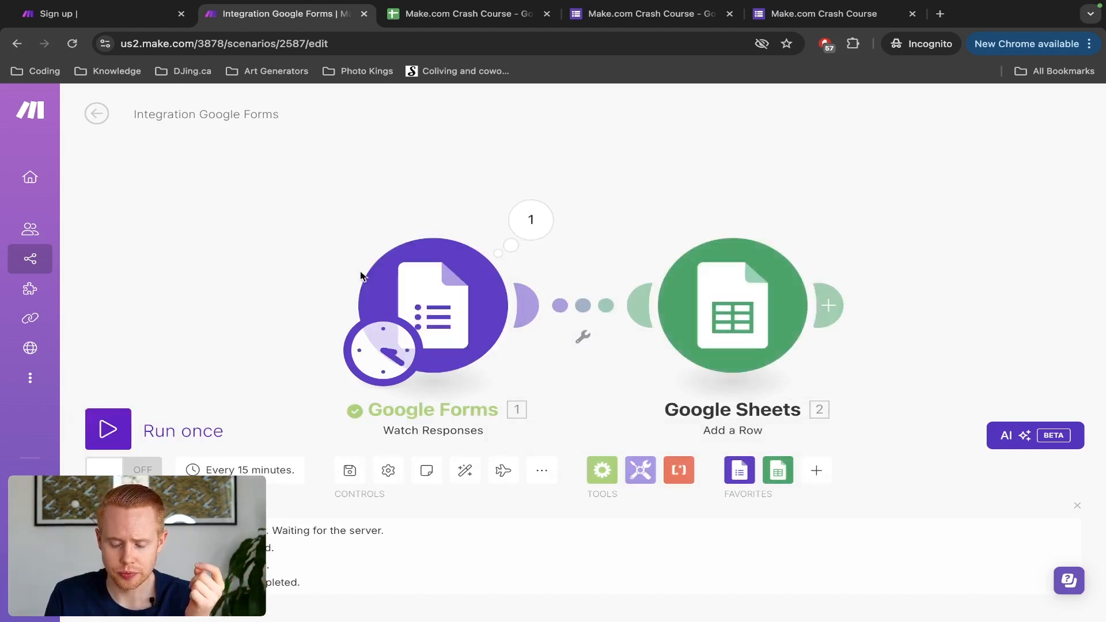
Step: Check the trigger's empty output bundles, run the scenario again, and go to the form
{"action": "left_click", "coordinate": [531, 230]}
{"action": "left_click", "coordinate": [897, 225]}
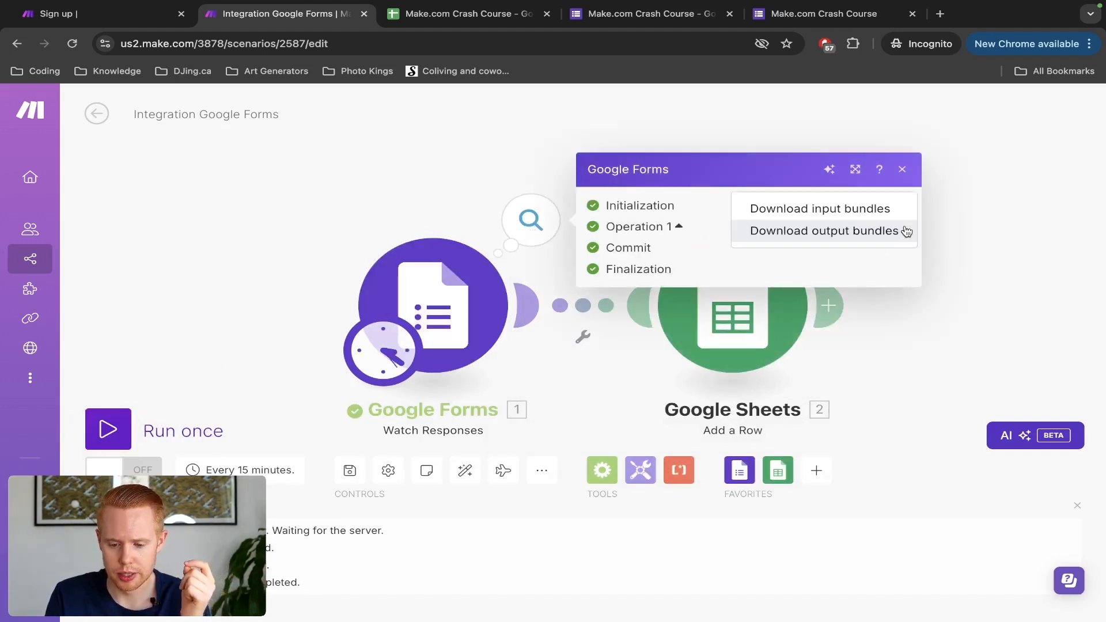
{"action": "left_click", "coordinate": [873, 242]}
{"action": "left_click", "coordinate": [827, 242]}
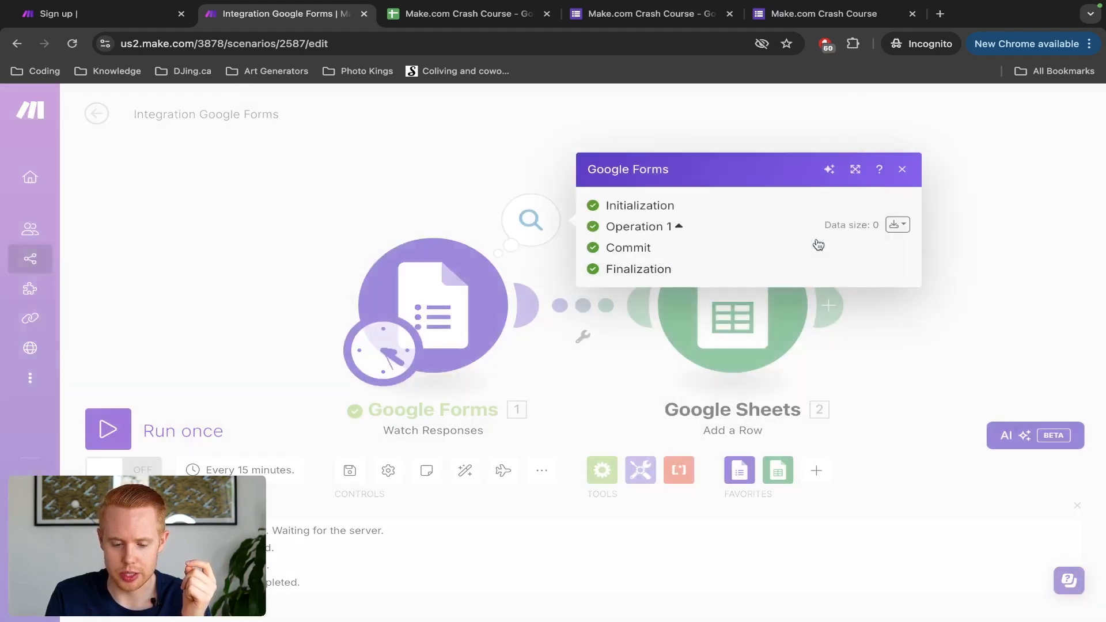
{"action": "left_click", "coordinate": [155, 321]}
{"action": "left_click", "coordinate": [109, 427]}
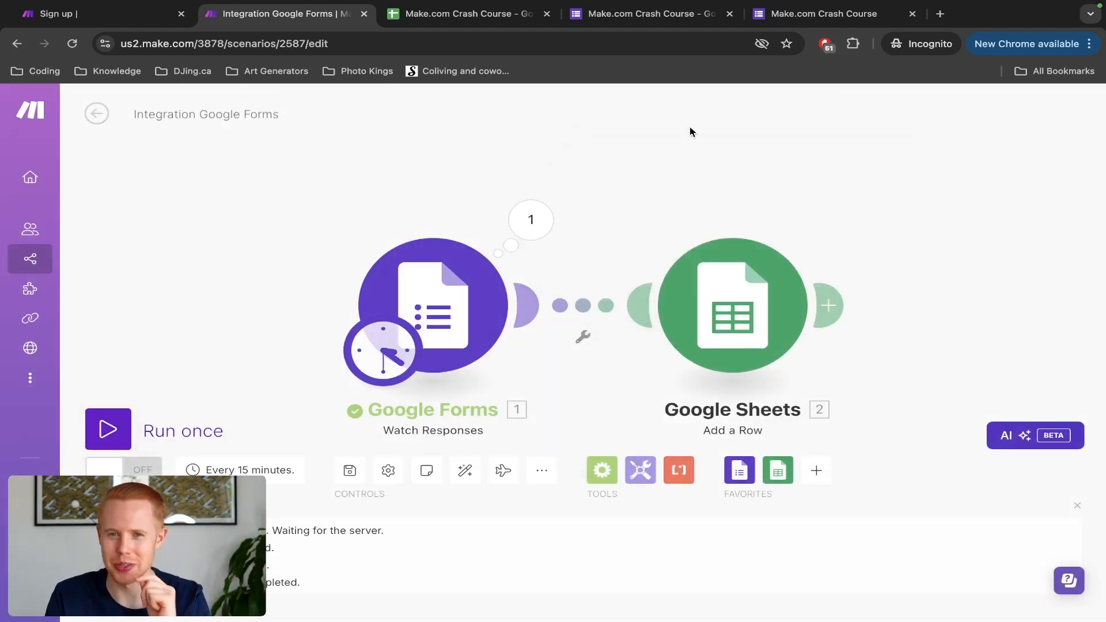
{"action": "key", "text": "super+9"}
Step: Fill in the First Name, Last Name, Email and Phone questions with test values
{"action": "left_click", "coordinate": [413, 276]}
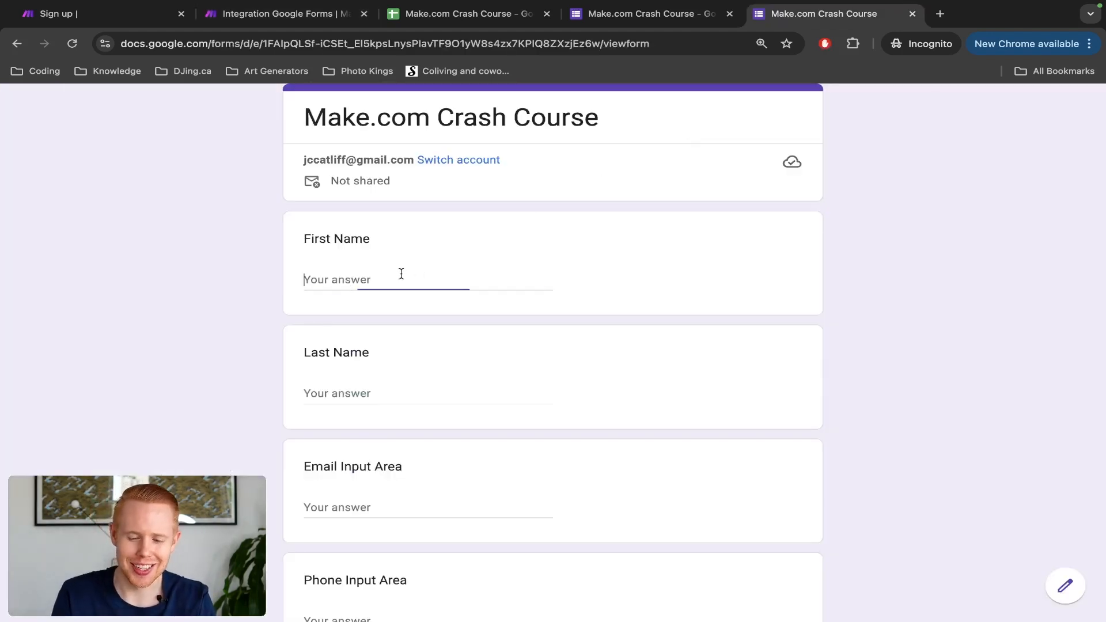
{"action": "type", "text": "Jono"}
{"action": "key", "text": "Tab"}
{"action": "type", "text": "Catliff"}
{"action": "key", "text": "Tab"}
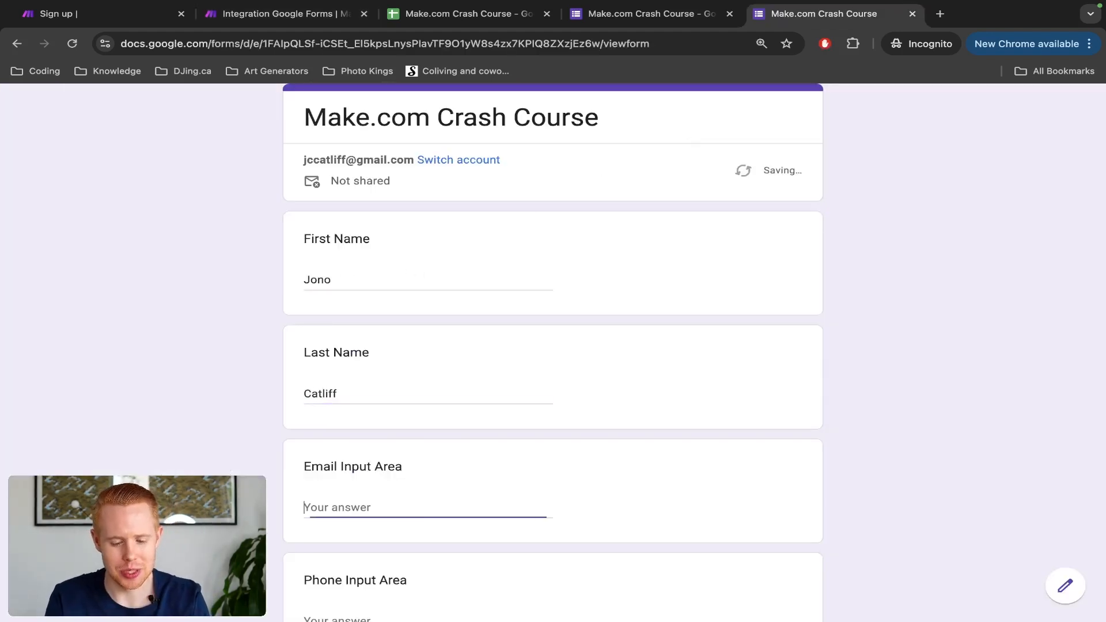
{"action": "type", "text": "jono@test.com"}
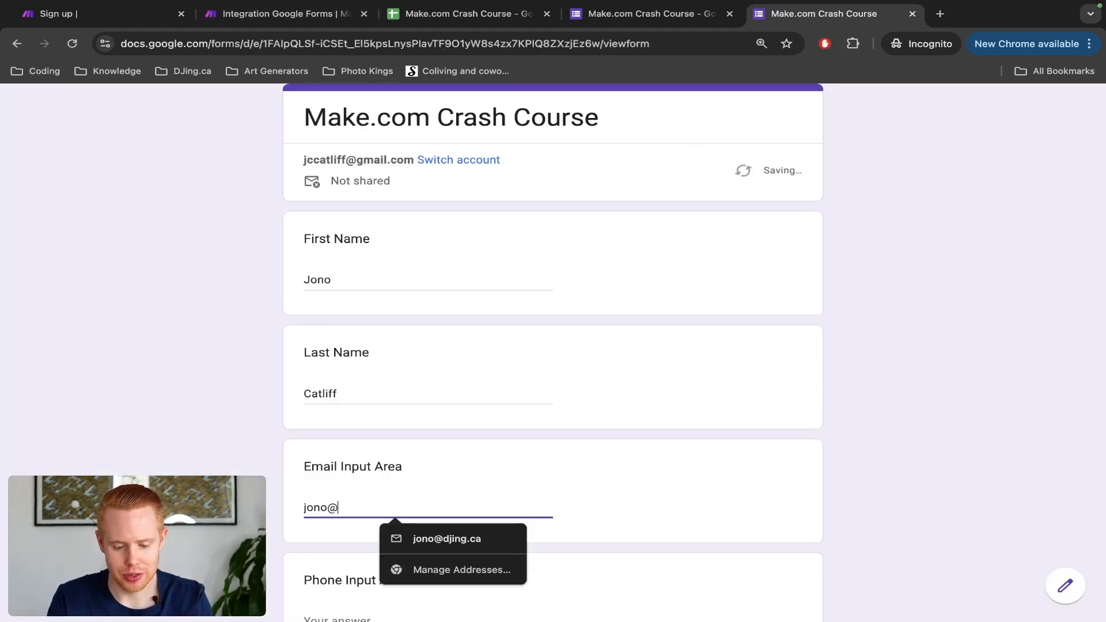
{"action": "scroll", "coordinate": [405, 266], "scroll_direction": "down", "scroll_amount": 1}
{"action": "type", "text": "000000000"}
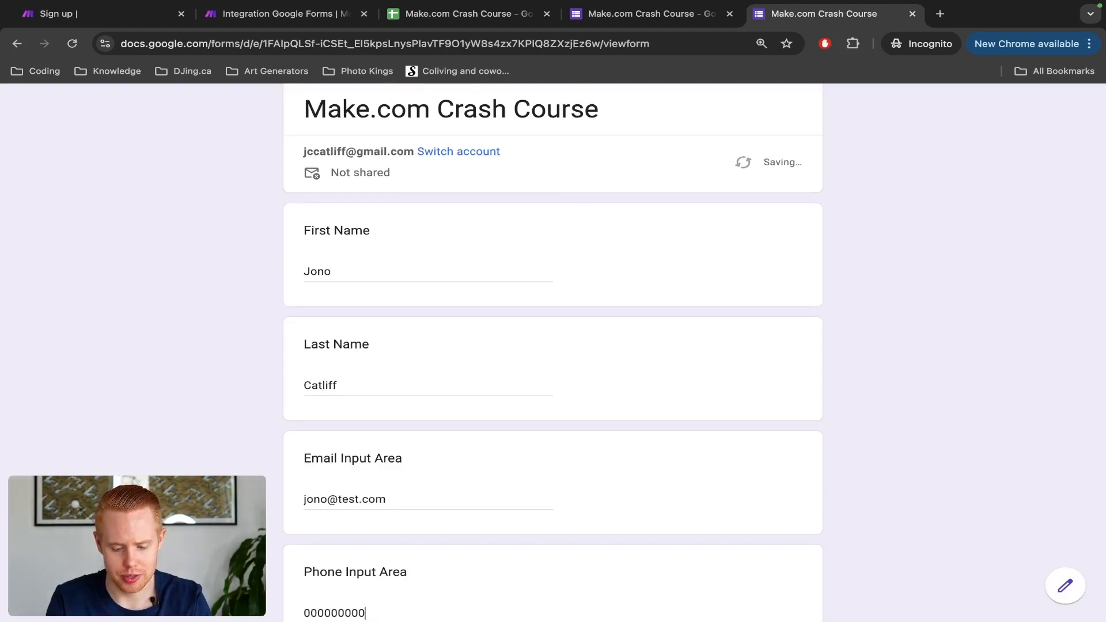
{"action": "scroll", "coordinate": [553, 345], "scroll_direction": "down", "scroll_amount": 4}
Step: Choose the 1000-10000 budget, submit the response, and return to the Make scenario
{"action": "key", "text": "Tab"}
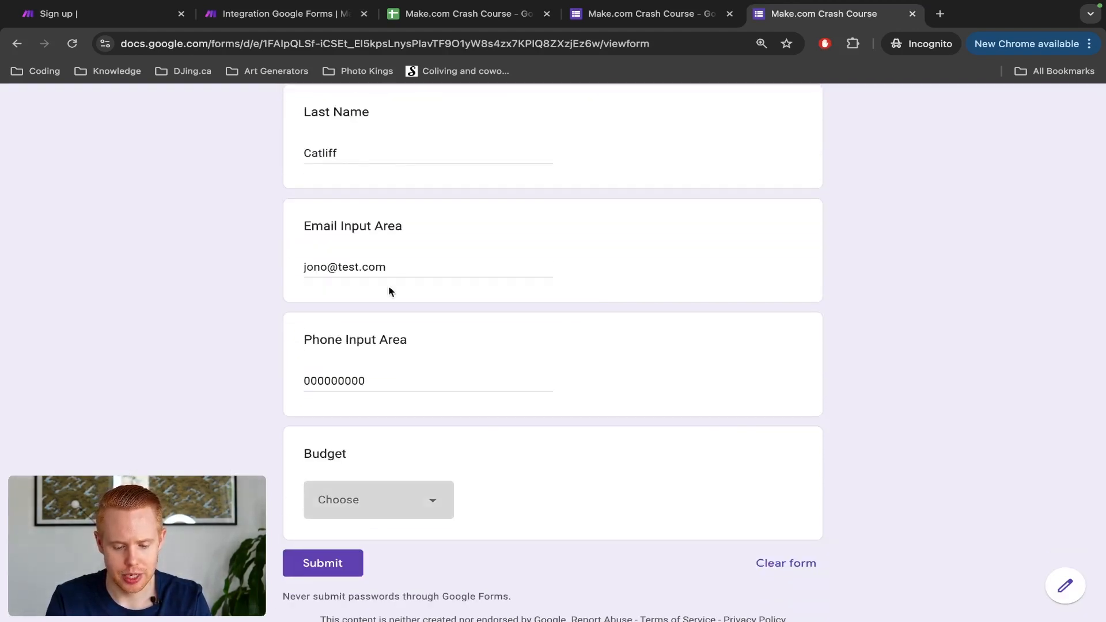
{"action": "left_click", "coordinate": [375, 500]}
{"action": "left_click", "coordinate": [364, 540]}
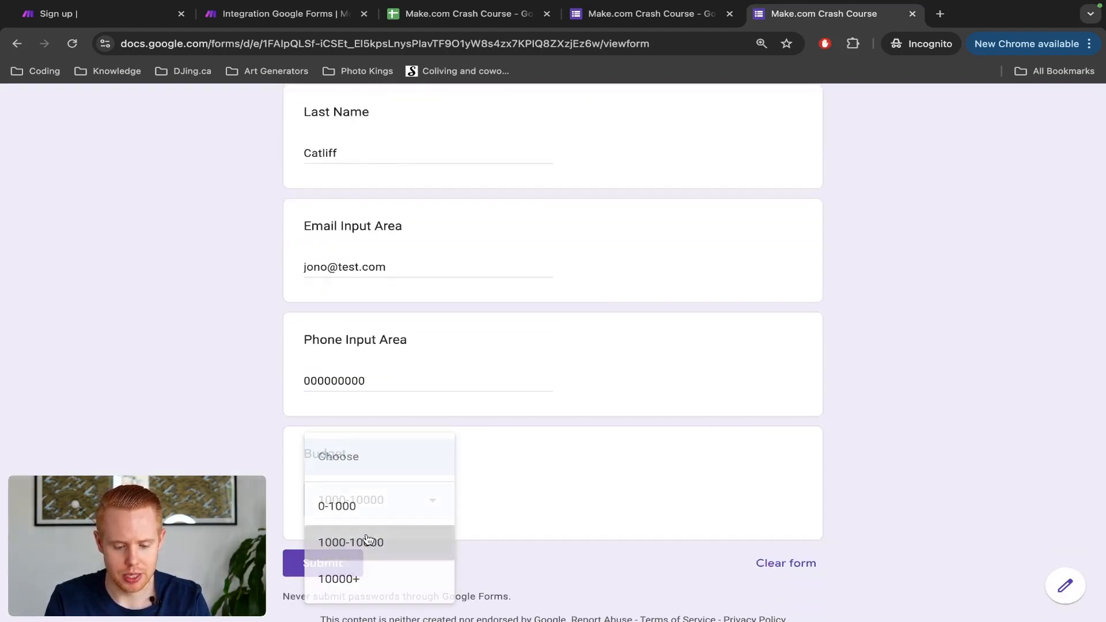
{"action": "left_click", "coordinate": [332, 562]}
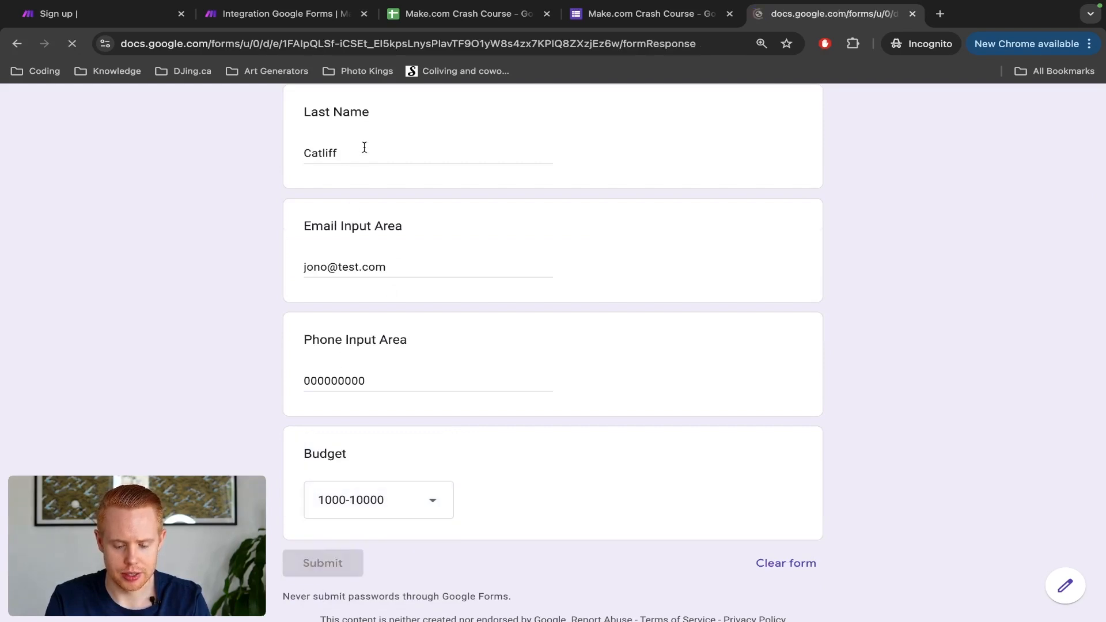
{"action": "key", "text": "ctrl+2"}
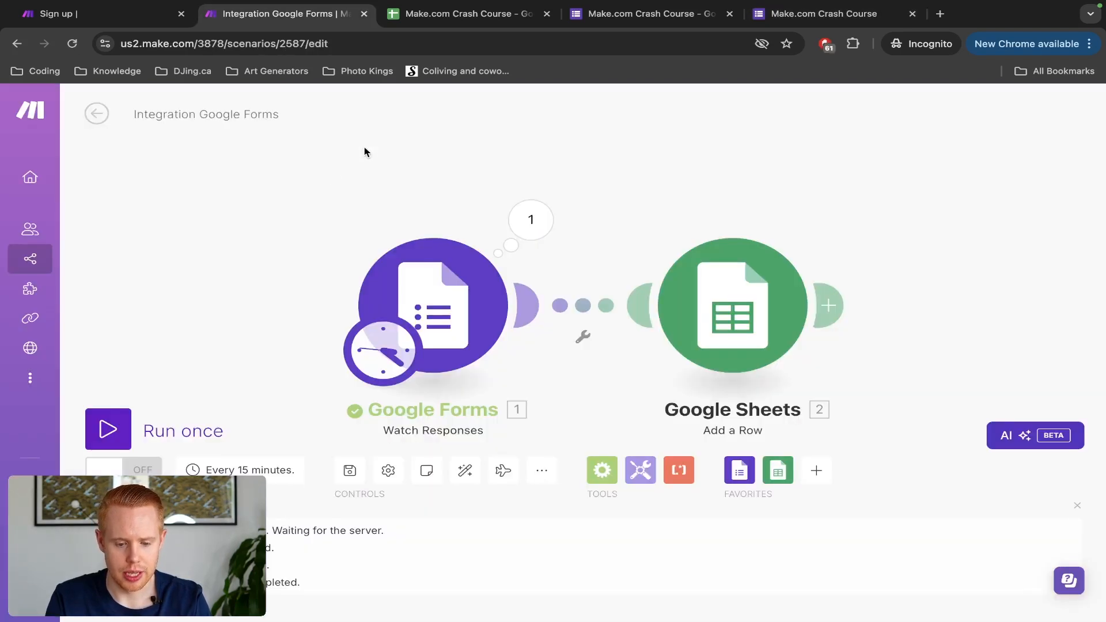
Step: Run the scenario for the 3:21 PM response and expand Answers > First Name > textAnswers > answers > 1
{"action": "left_click", "coordinate": [110, 425]}
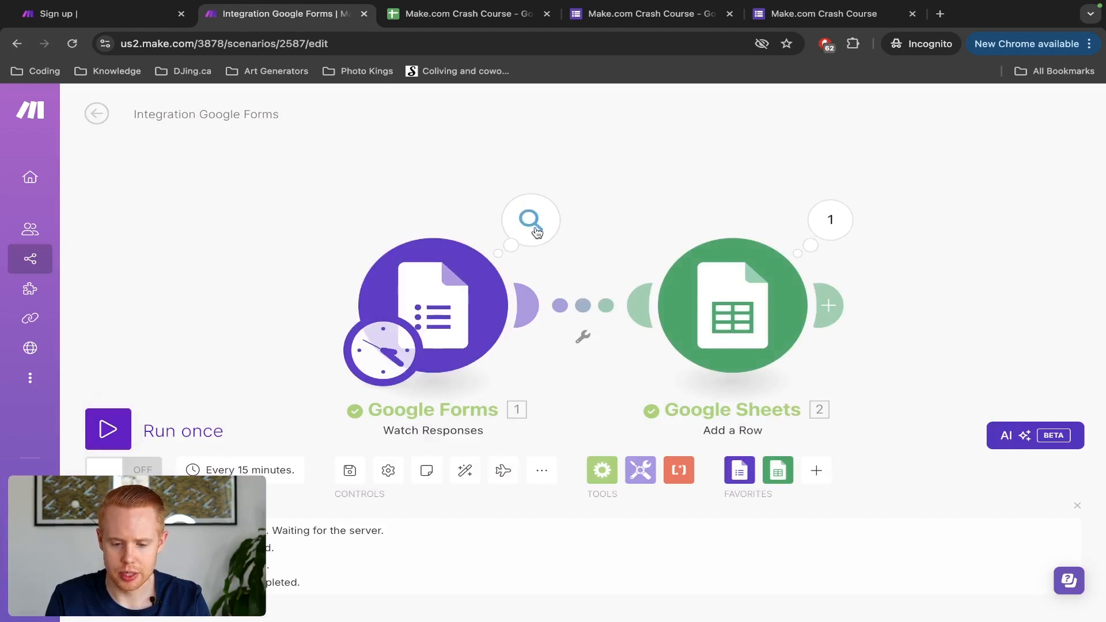
{"action": "left_click", "coordinate": [537, 231]}
{"action": "left_click", "coordinate": [367, 194]}
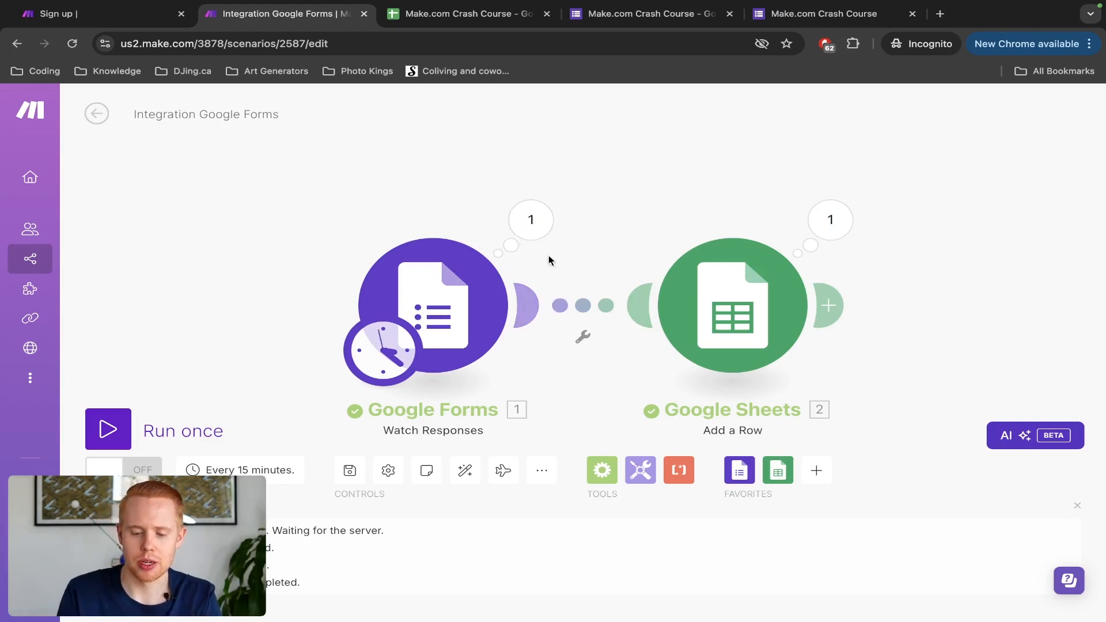
{"action": "left_click", "coordinate": [542, 237]}
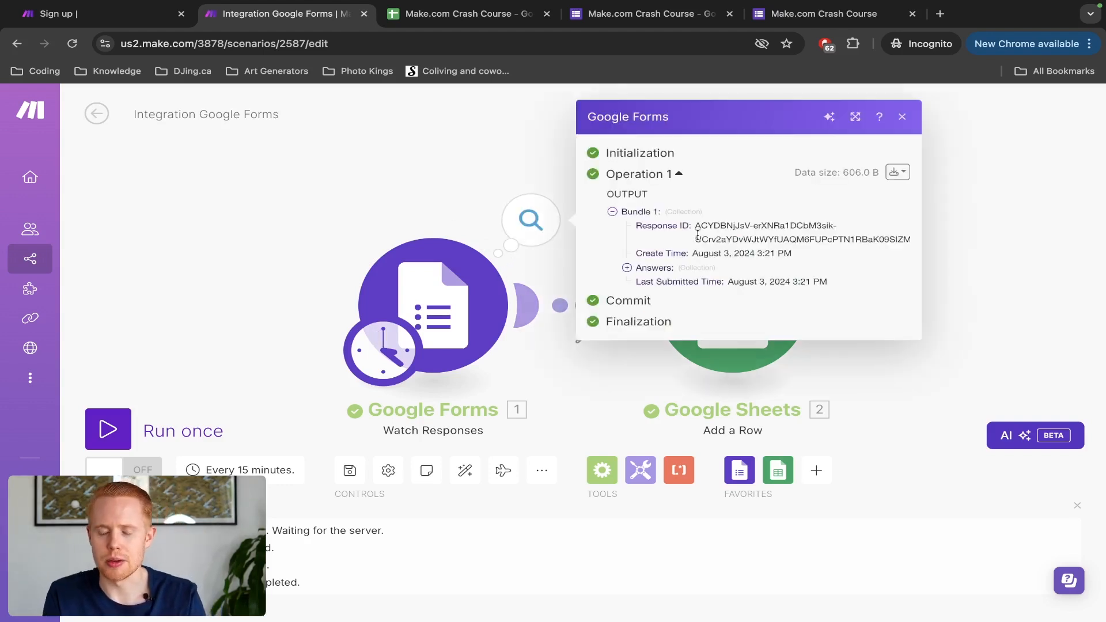
{"action": "left_click", "coordinate": [628, 269]}
{"action": "left_click", "coordinate": [641, 274]}
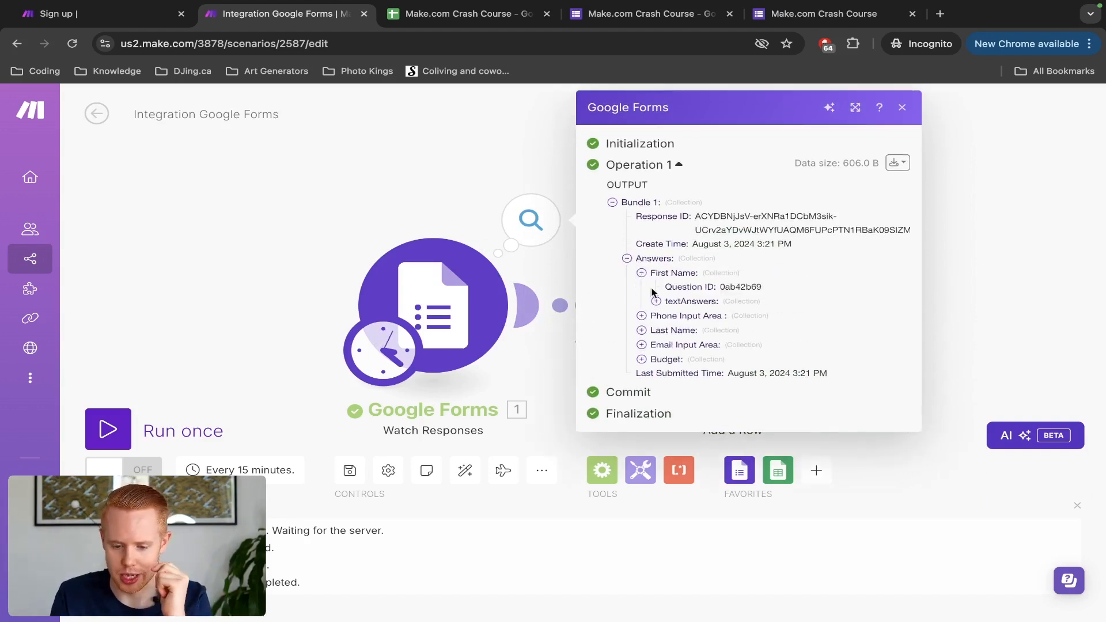
{"action": "left_click", "coordinate": [656, 302]}
{"action": "left_click", "coordinate": [670, 316]}
{"action": "left_click", "coordinate": [685, 331]}
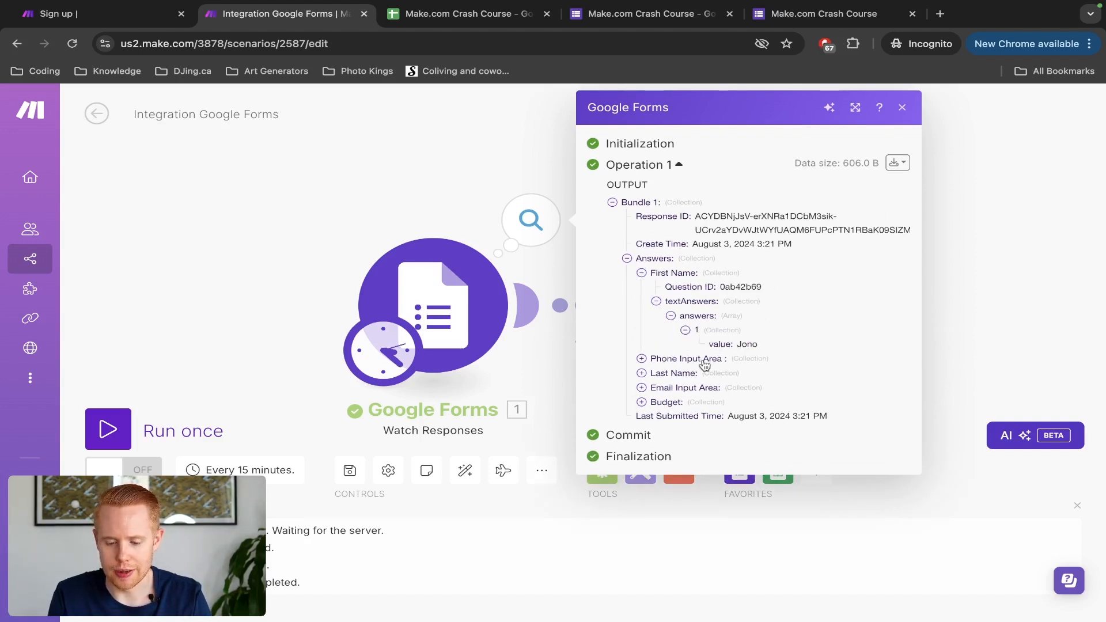
{"action": "left_click", "coordinate": [893, 163]}
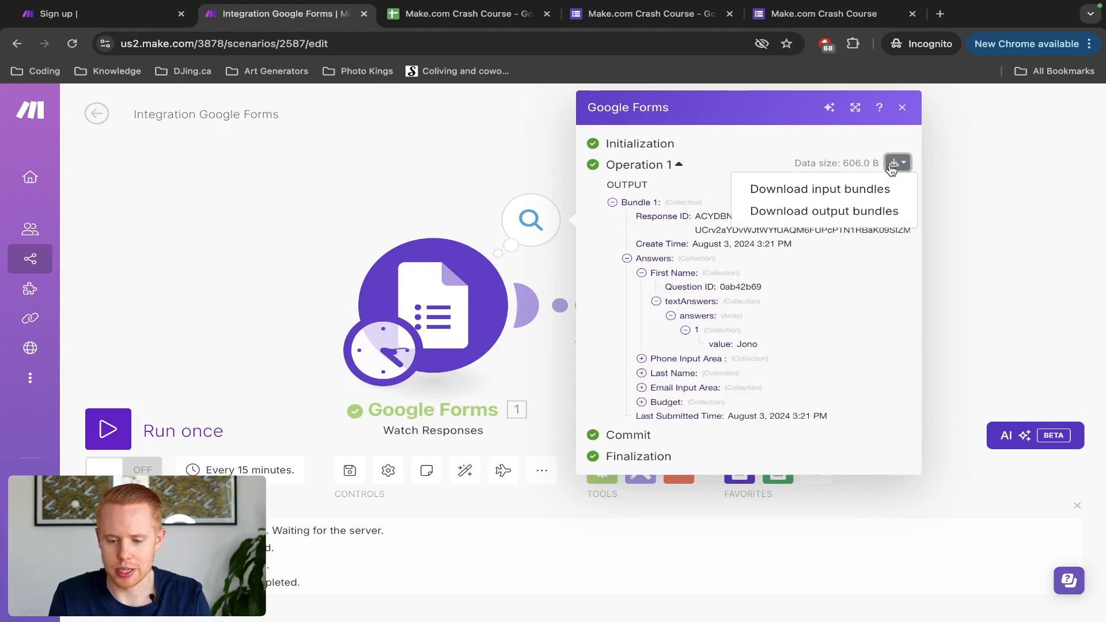
Step: Open Bundle 1 as raw JSON and scroll through its answers
{"action": "left_click", "coordinate": [877, 212]}
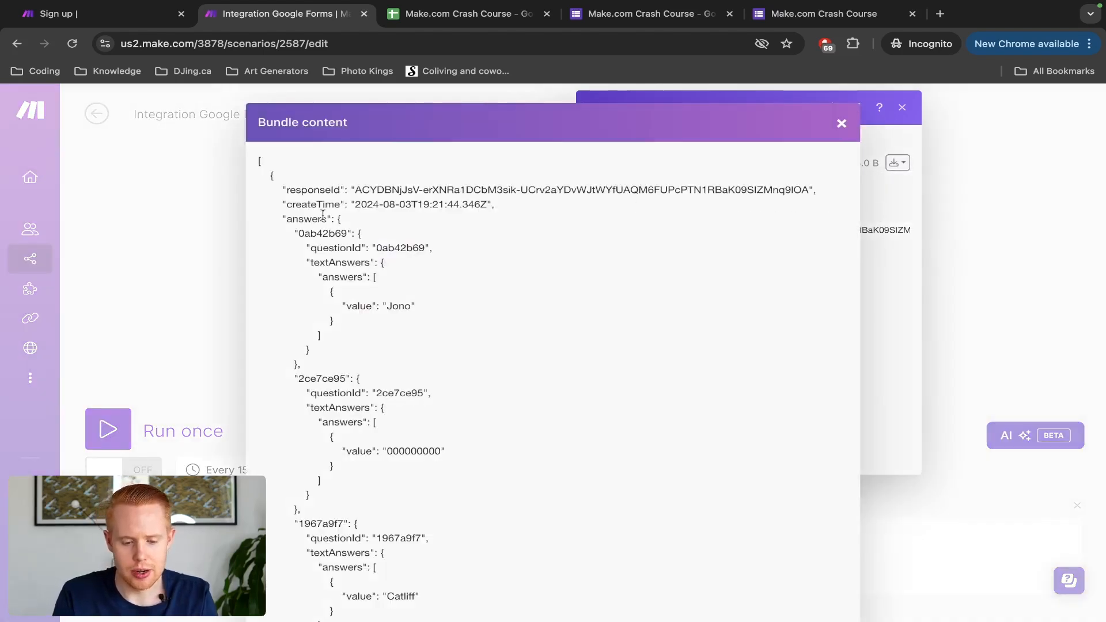
{"action": "scroll", "coordinate": [323, 215], "scroll_direction": "down", "scroll_amount": 1}
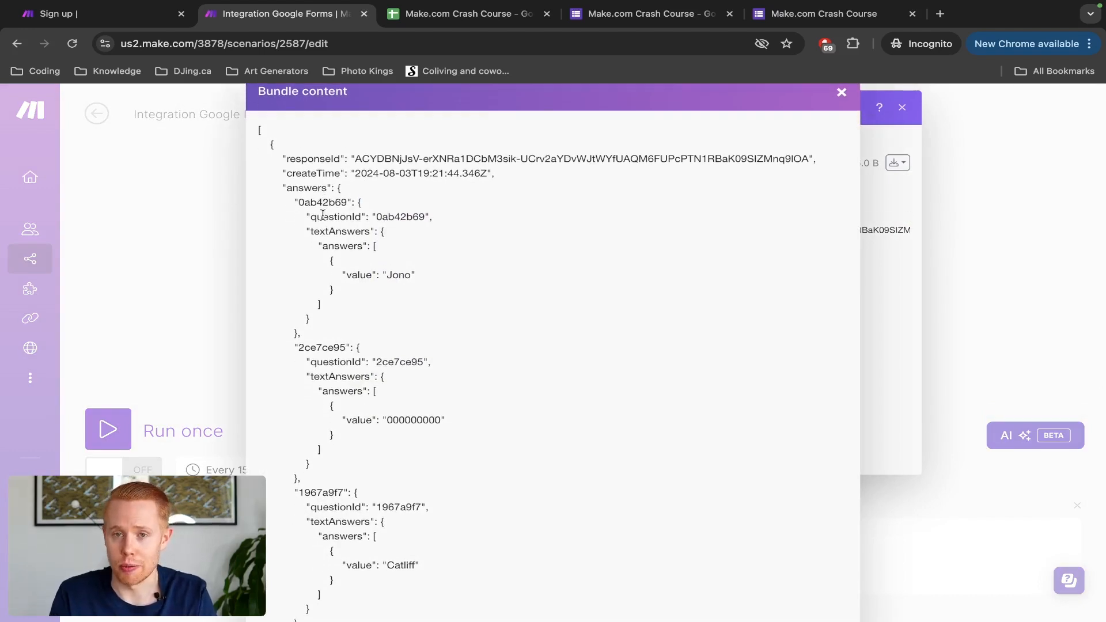
{"action": "scroll", "coordinate": [323, 215], "scroll_direction": "down", "scroll_amount": 1}
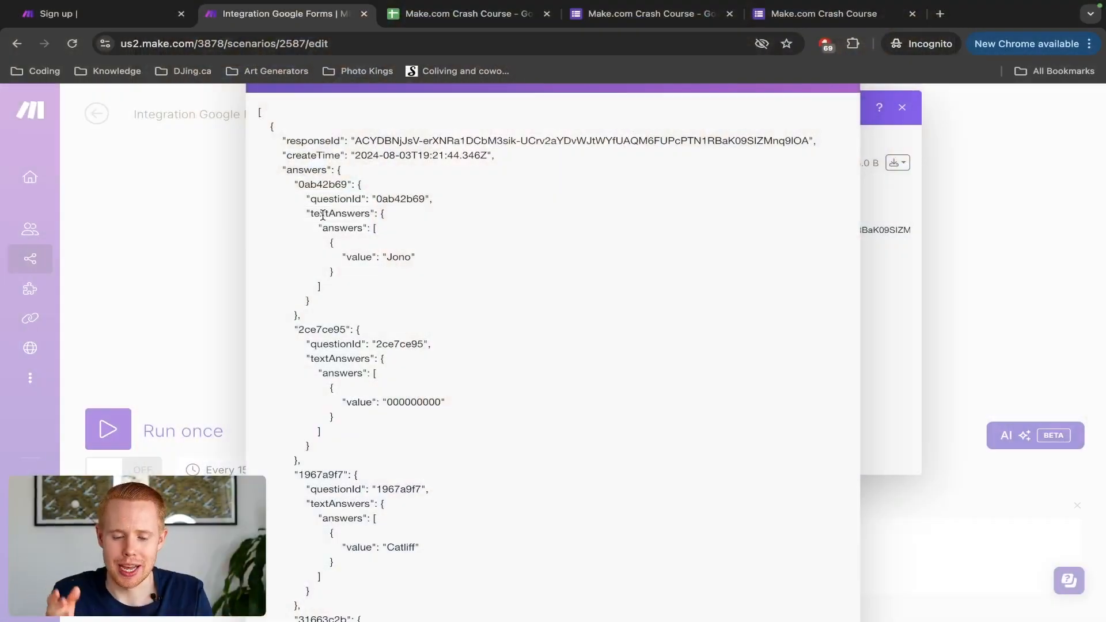
{"action": "scroll", "coordinate": [283, 162], "scroll_direction": "up", "scroll_amount": 5}
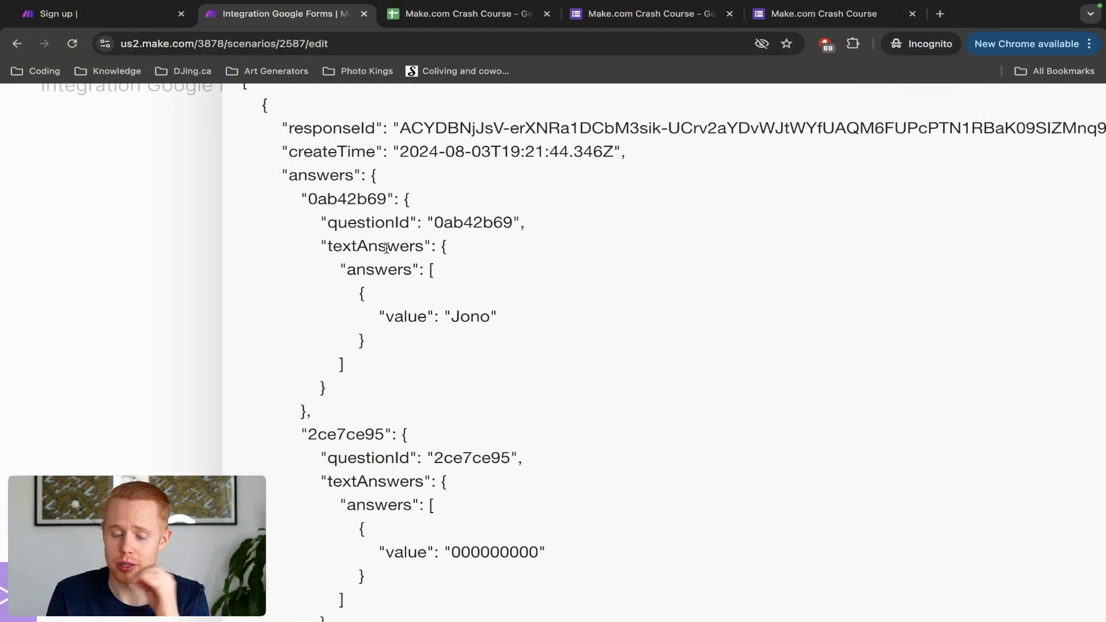
{"action": "scroll", "coordinate": [386, 248], "scroll_direction": "down", "scroll_amount": 1}
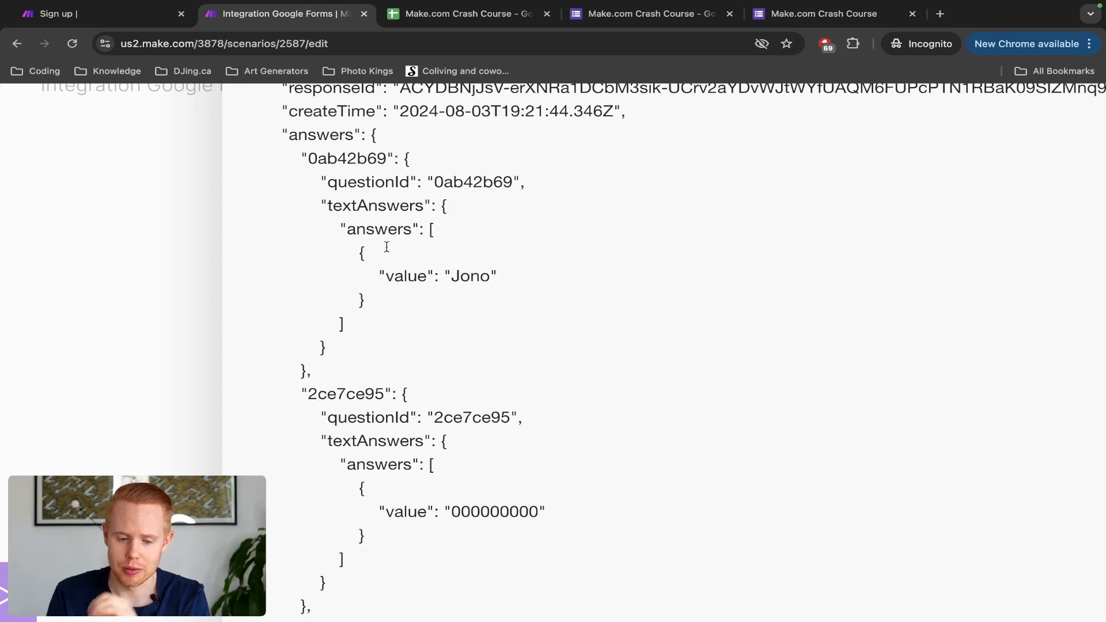
{"action": "scroll", "coordinate": [386, 248], "scroll_direction": "down", "scroll_amount": 1}
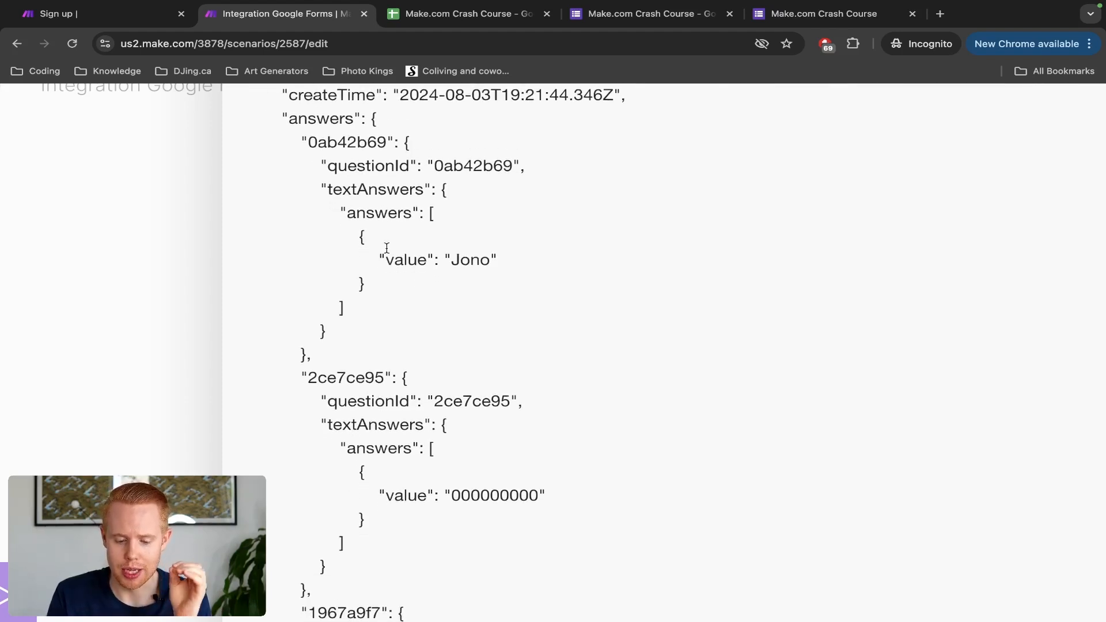
{"action": "scroll", "coordinate": [386, 248], "scroll_direction": "up", "scroll_amount": 1}
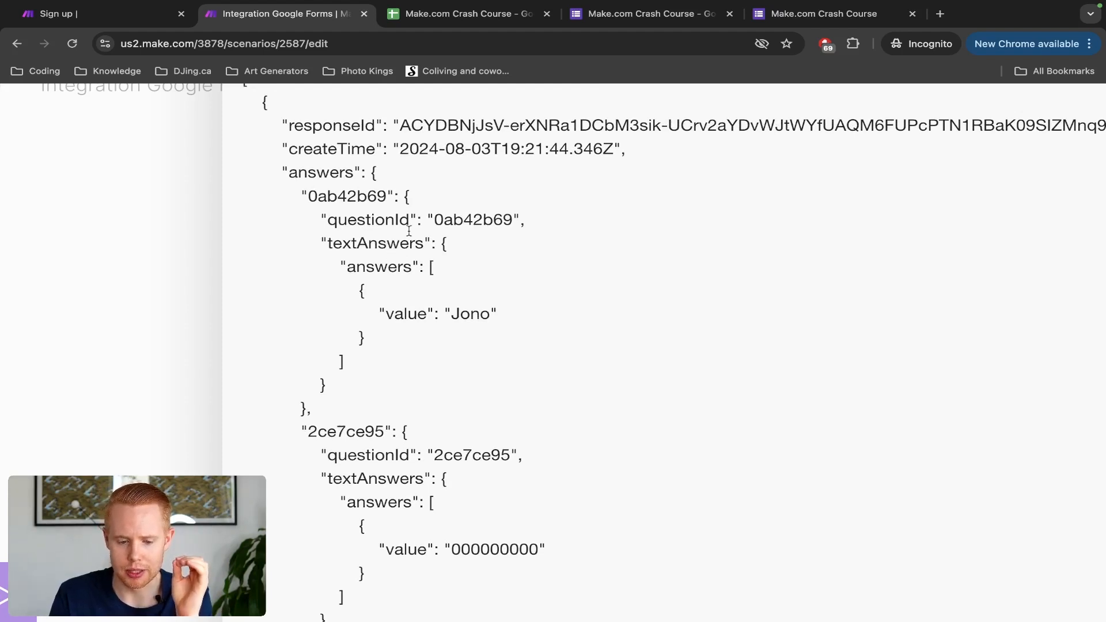
Step: Check question ID 0ab42b69 and the first name, phone and last name values, then close the JSON
{"action": "double_click", "coordinate": [347, 200]}
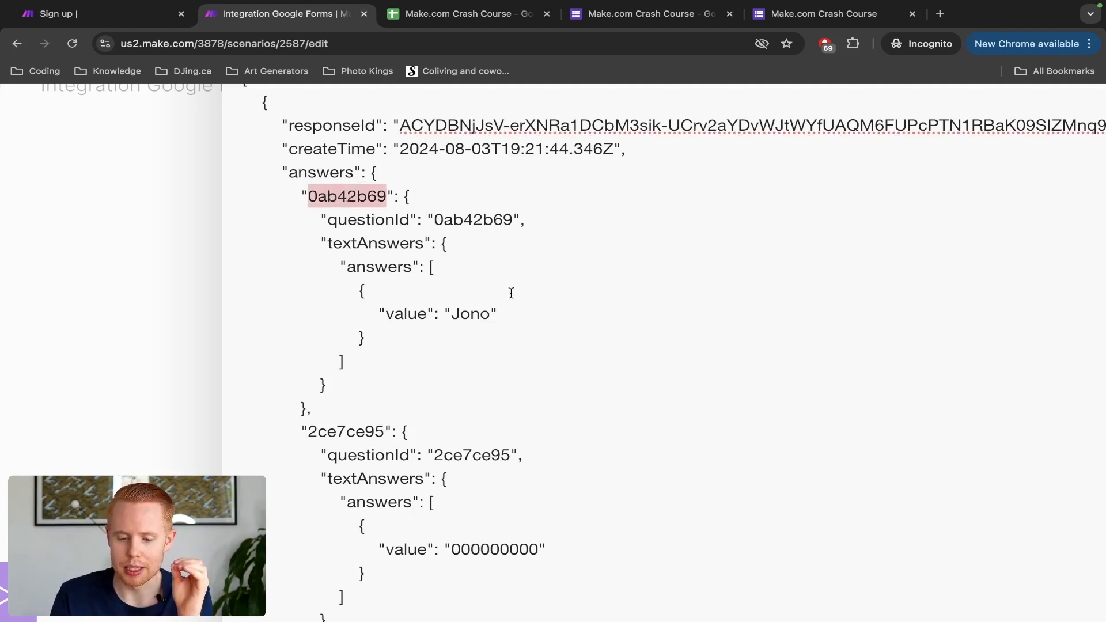
{"action": "double_click", "coordinate": [473, 312]}
{"action": "scroll", "coordinate": [473, 311], "scroll_direction": "down", "scroll_amount": 1}
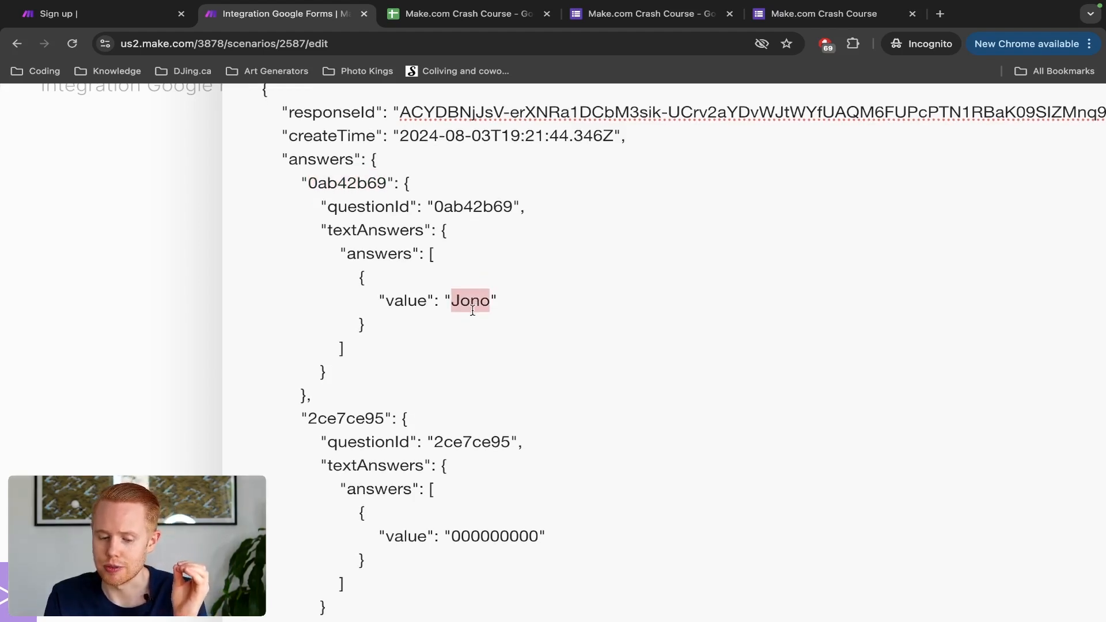
{"action": "scroll", "coordinate": [465, 345], "scroll_direction": "down", "scroll_amount": 5}
{"action": "double_click", "coordinate": [466, 385]}
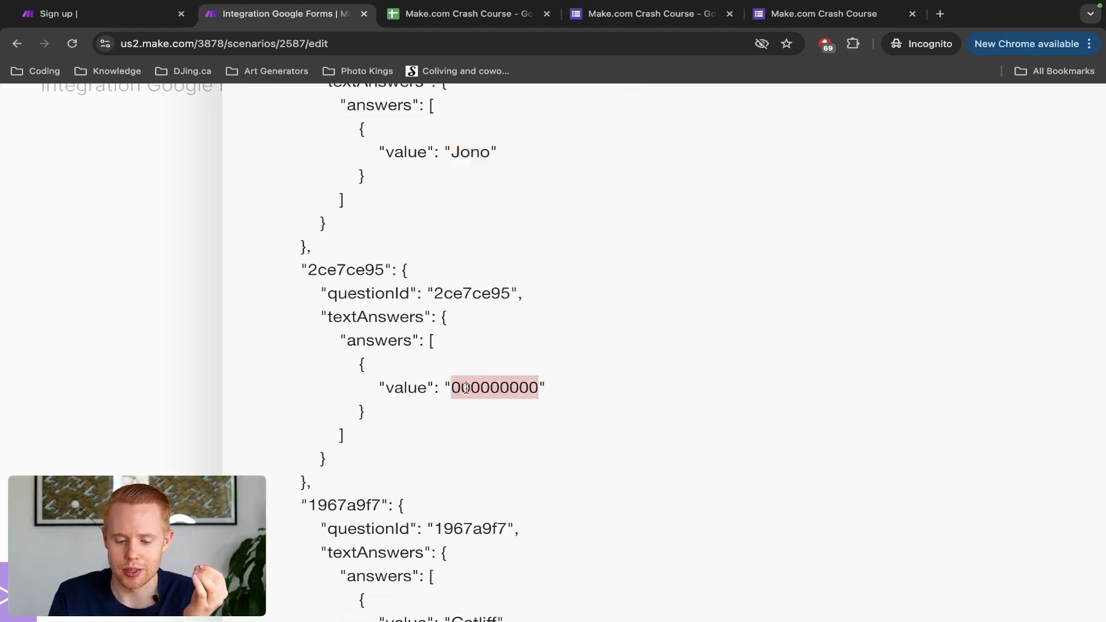
{"action": "scroll", "coordinate": [467, 388], "scroll_direction": "down", "scroll_amount": 3}
{"action": "scroll", "coordinate": [467, 388], "scroll_direction": "down", "scroll_amount": 2}
{"action": "scroll", "coordinate": [467, 387], "scroll_direction": "down", "scroll_amount": 3}
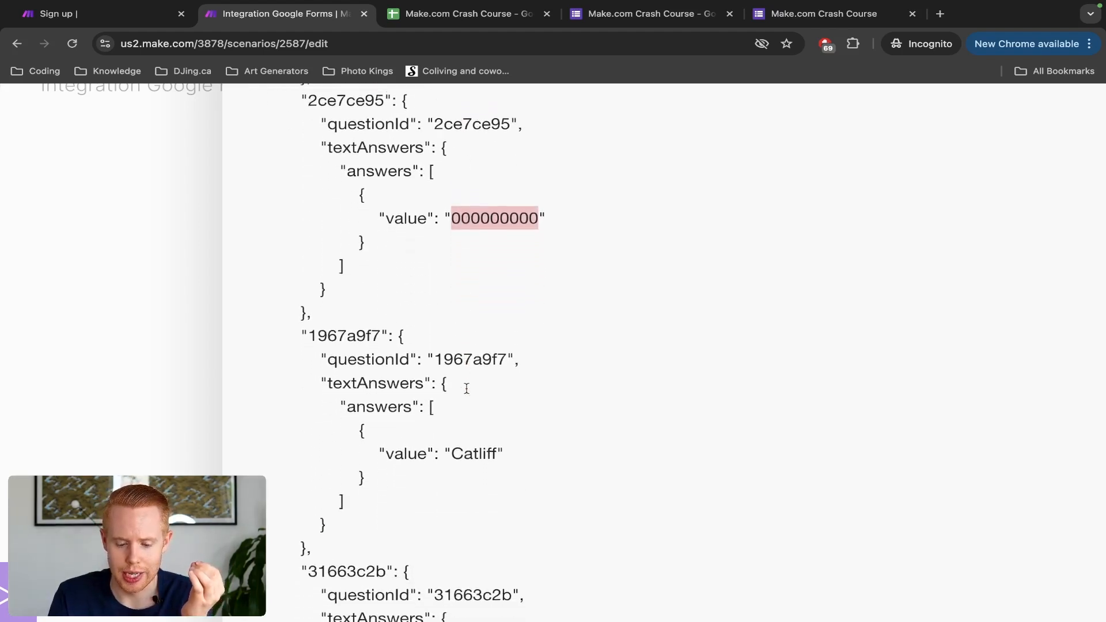
{"action": "double_click", "coordinate": [458, 443]}
{"action": "scroll", "coordinate": [455, 448], "scroll_direction": "down", "scroll_amount": 2}
{"action": "scroll", "coordinate": [456, 448], "scroll_direction": "down", "scroll_amount": 15}
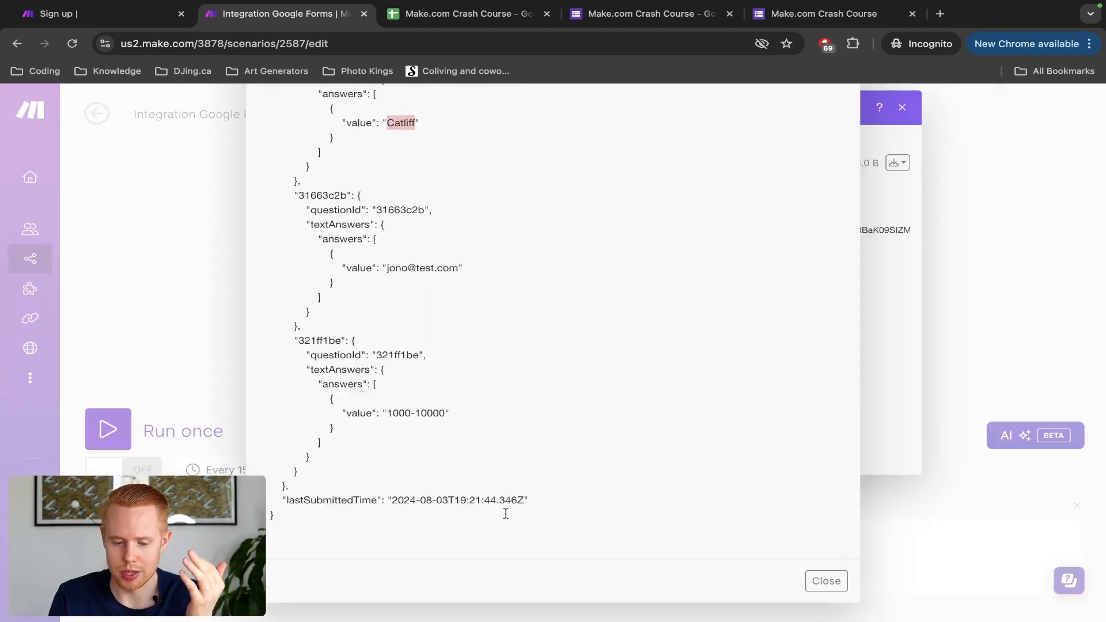
{"action": "scroll", "coordinate": [506, 513], "scroll_direction": "up", "scroll_amount": 15}
{"action": "scroll", "coordinate": [506, 513], "scroll_direction": "down", "scroll_amount": 15}
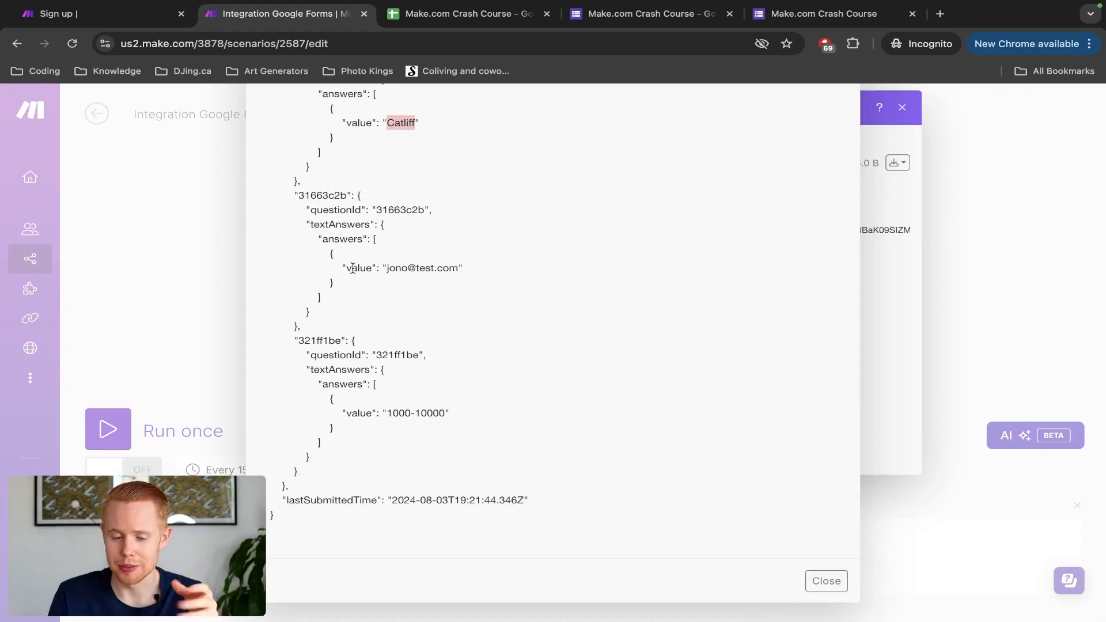
{"action": "scroll", "coordinate": [321, 194], "scroll_direction": "up", "scroll_amount": 3}
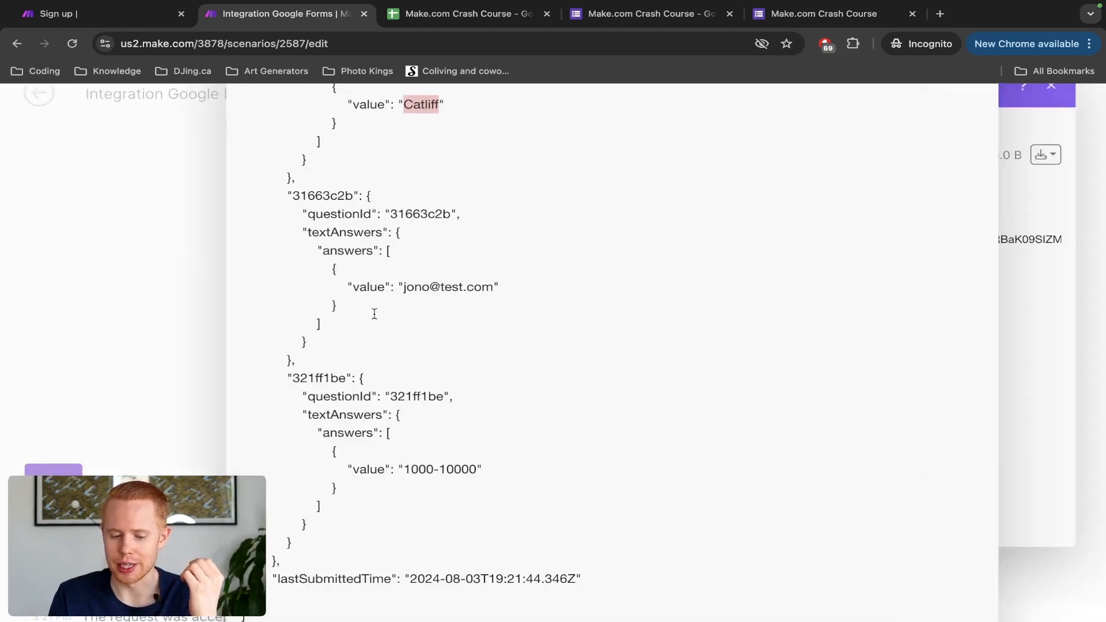
{"action": "scroll", "coordinate": [398, 284], "scroll_direction": "up", "scroll_amount": 5}
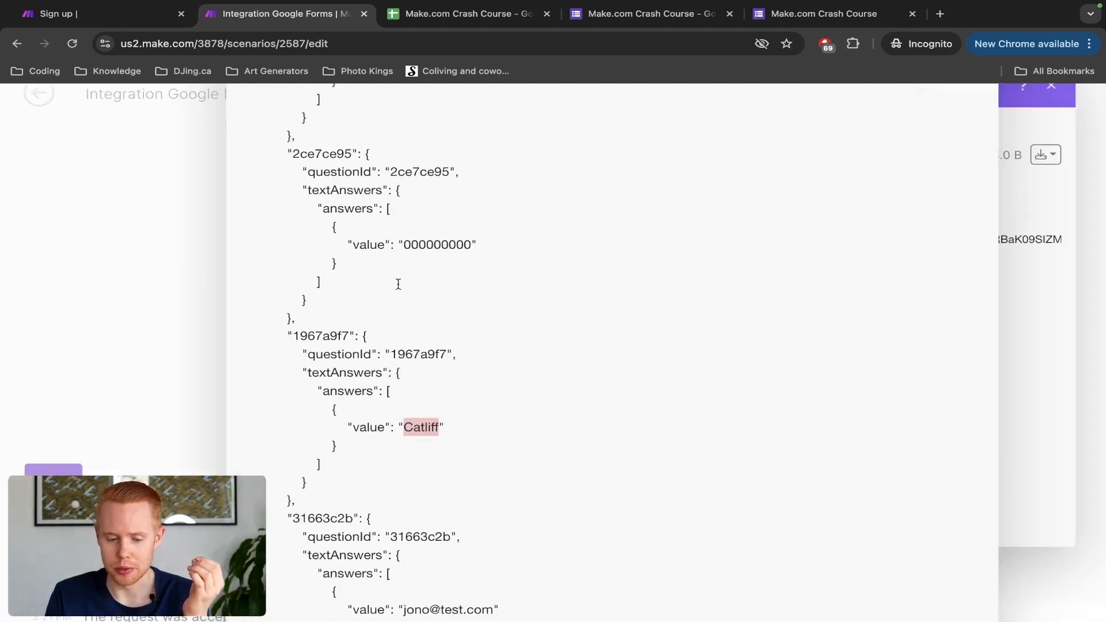
{"action": "scroll", "coordinate": [421, 199], "scroll_direction": "up", "scroll_amount": 3}
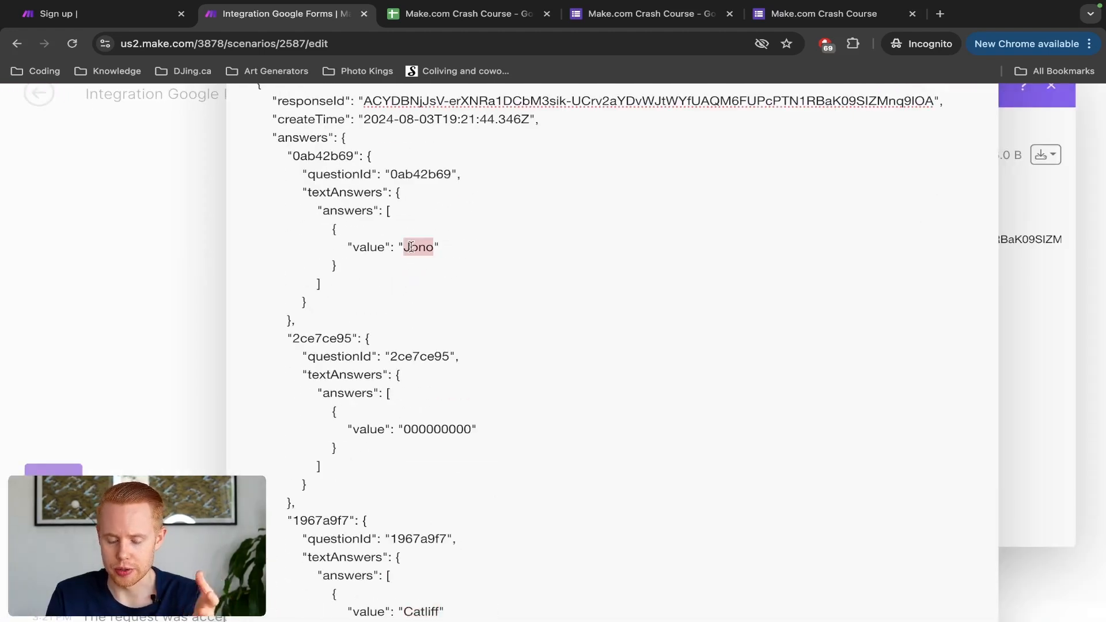
{"action": "scroll", "coordinate": [411, 247], "scroll_direction": "down", "scroll_amount": 5}
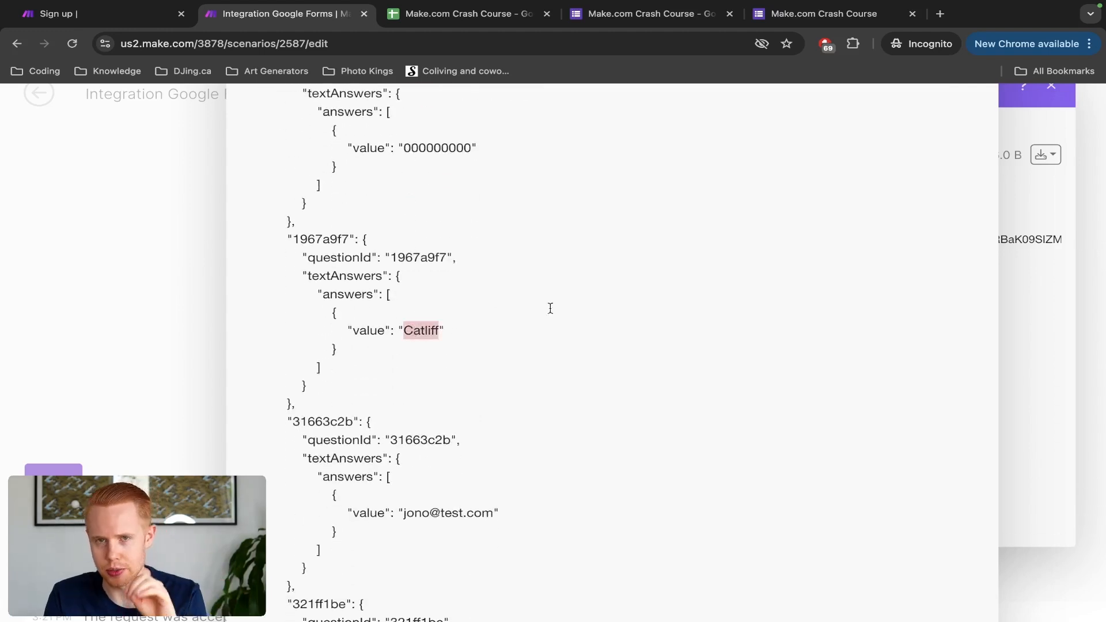
{"action": "scroll", "coordinate": [607, 307], "scroll_direction": "down", "scroll_amount": 3}
{"action": "scroll", "coordinate": [608, 306], "scroll_direction": "up", "scroll_amount": 5}
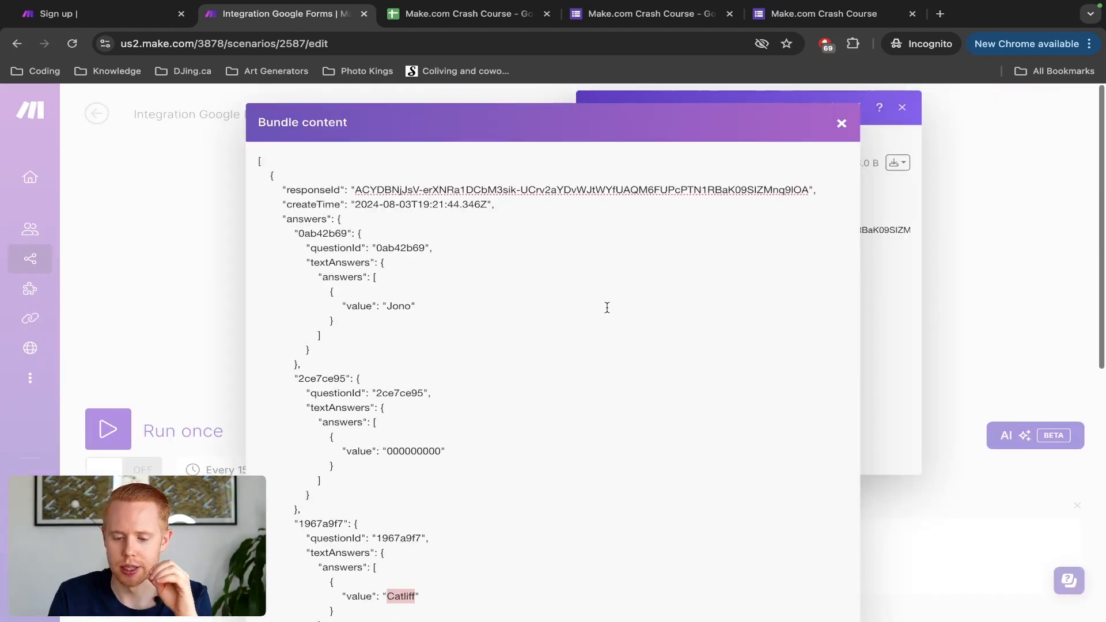
{"action": "left_click", "coordinate": [841, 124]}
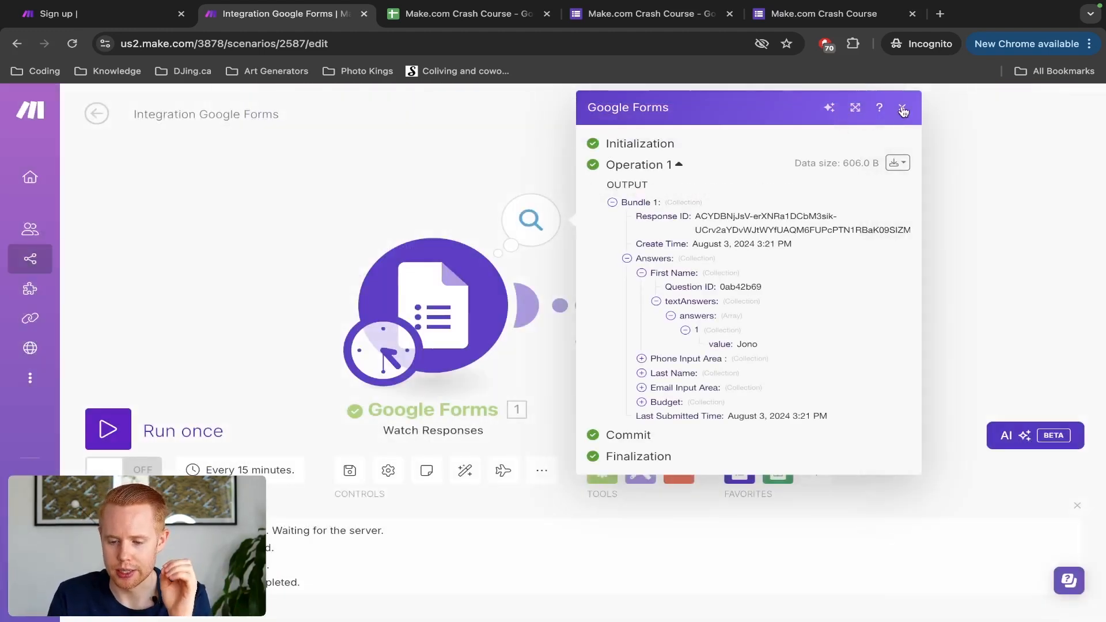
Step: Review the Google Sheets step's row 2 update and mapped values, then select row 2 in the spreadsheet
{"action": "left_click", "coordinate": [902, 108]}
{"action": "left_click", "coordinate": [839, 221]}
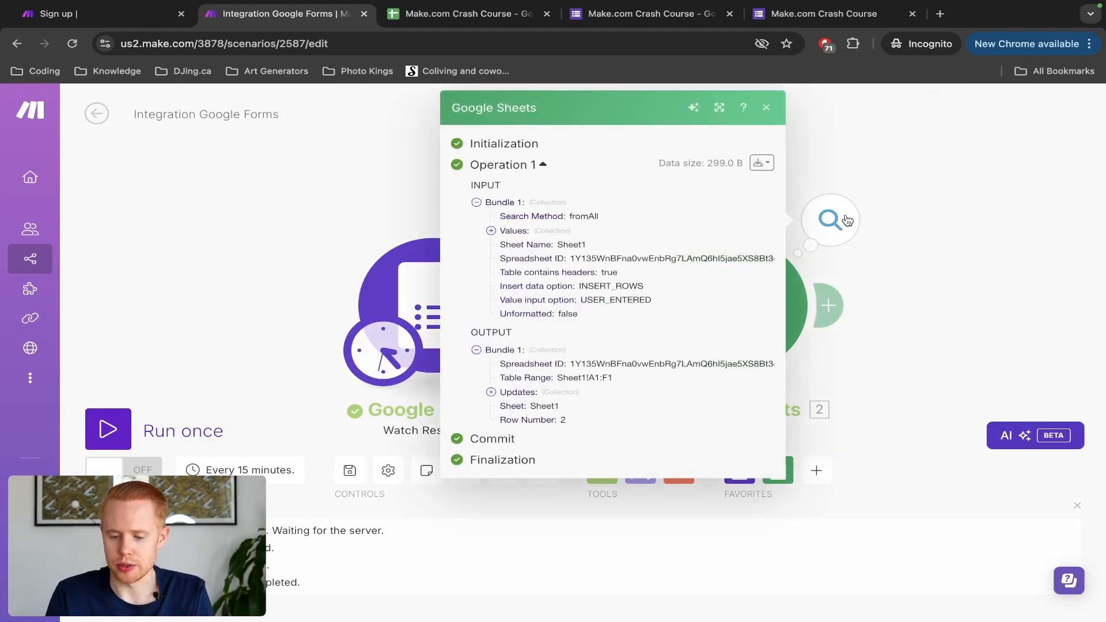
{"action": "left_click", "coordinate": [490, 392]}
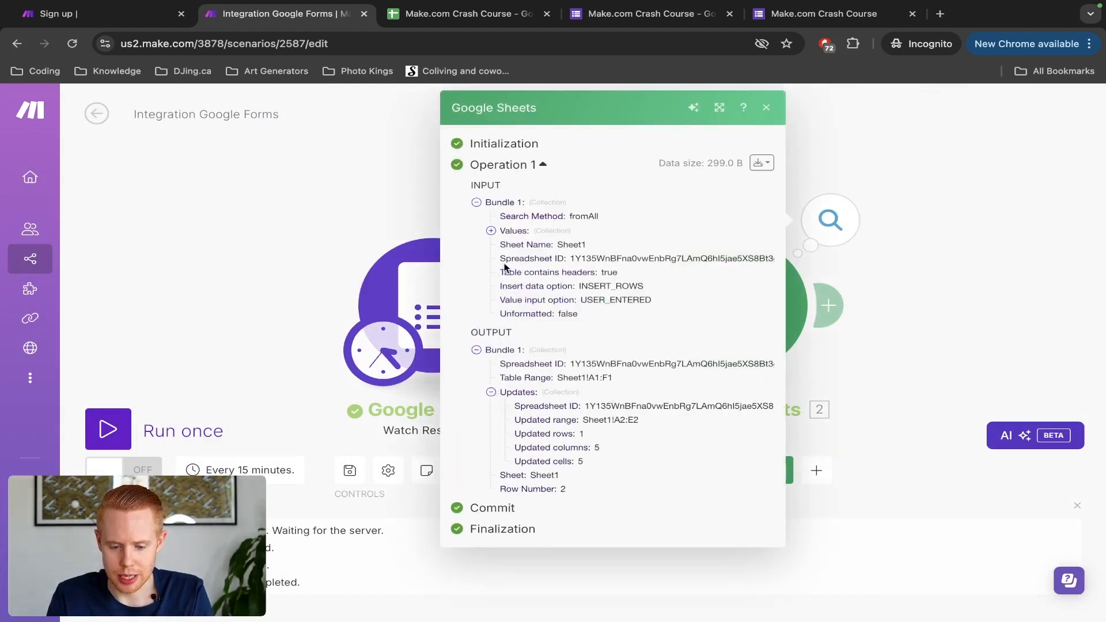
{"action": "left_click", "coordinate": [490, 231]}
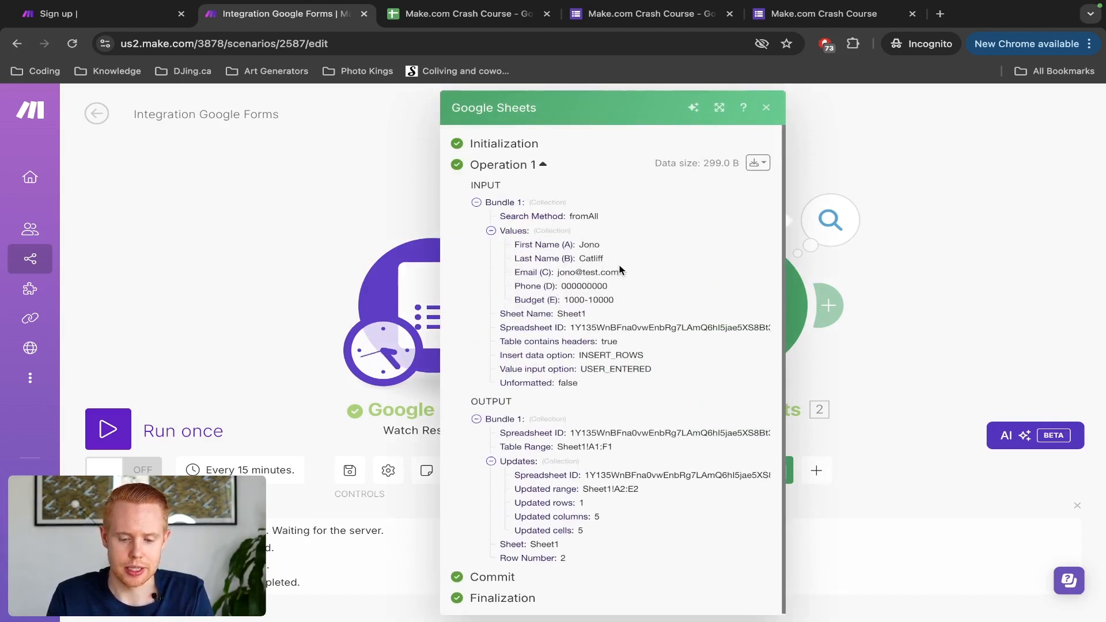
{"action": "key", "text": "ctrl+Tab"}
{"action": "left_click_drag", "start_coordinate": [81, 255], "coordinate": [478, 252]}
Step: Make row 2 plain with no fill and black text, keeping its answers
{"action": "left_click", "coordinate": [672, 148]}
{"action": "left_click", "coordinate": [697, 176]}
{"action": "left_click", "coordinate": [637, 149]}
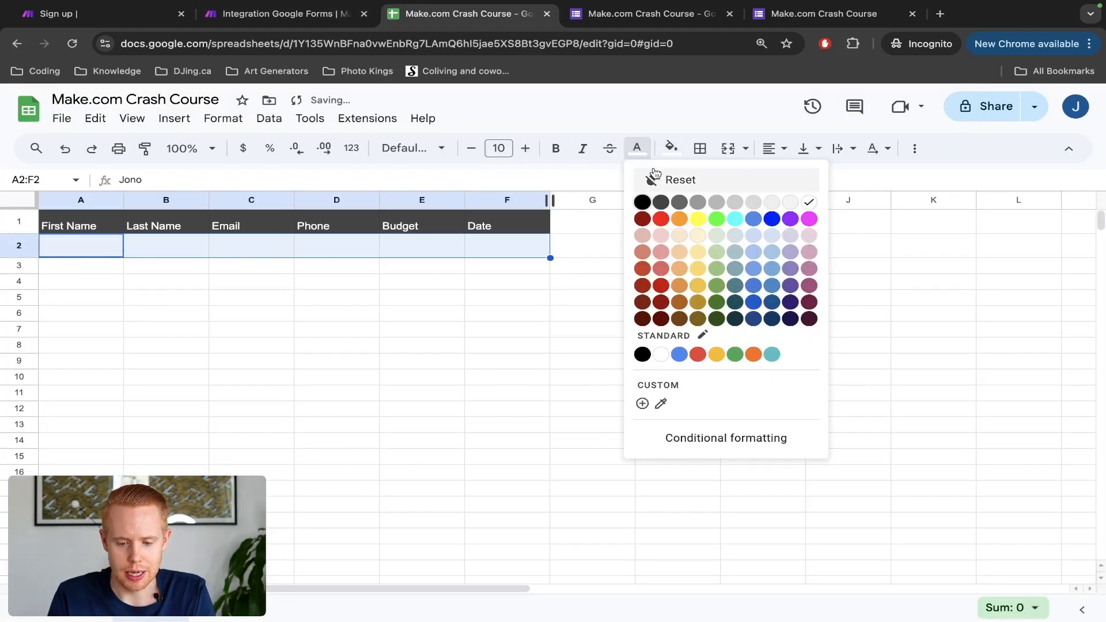
{"action": "left_click", "coordinate": [654, 173]}
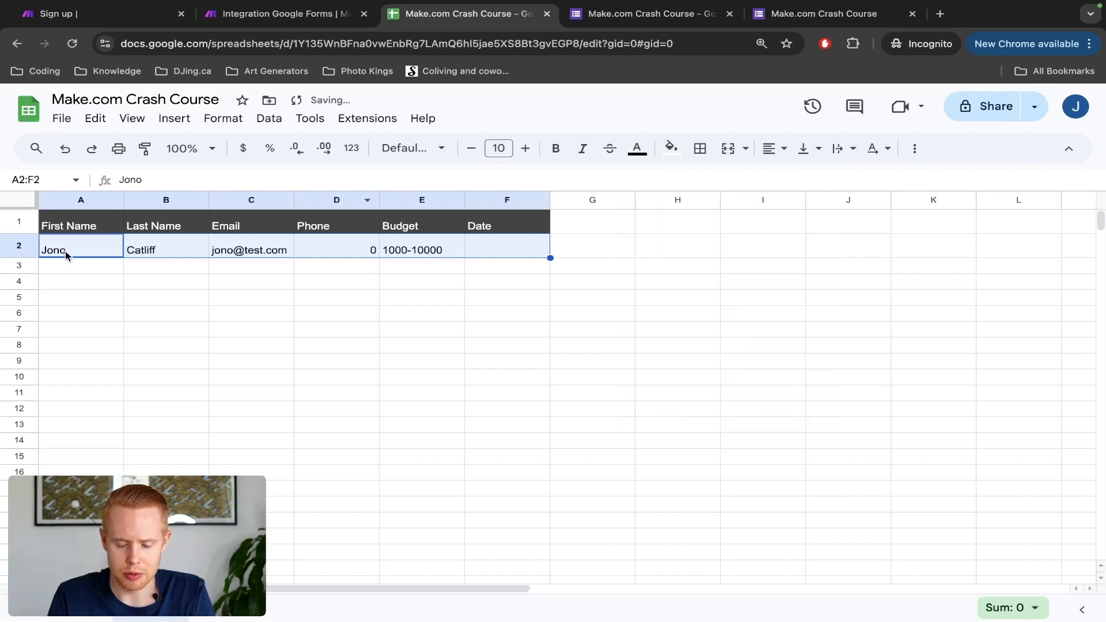
{"action": "key", "text": "Delete"}
{"action": "key", "text": "ctrl+z"}
{"action": "key", "text": "ctrl+z"}
{"action": "key", "text": "ctrl+z"}
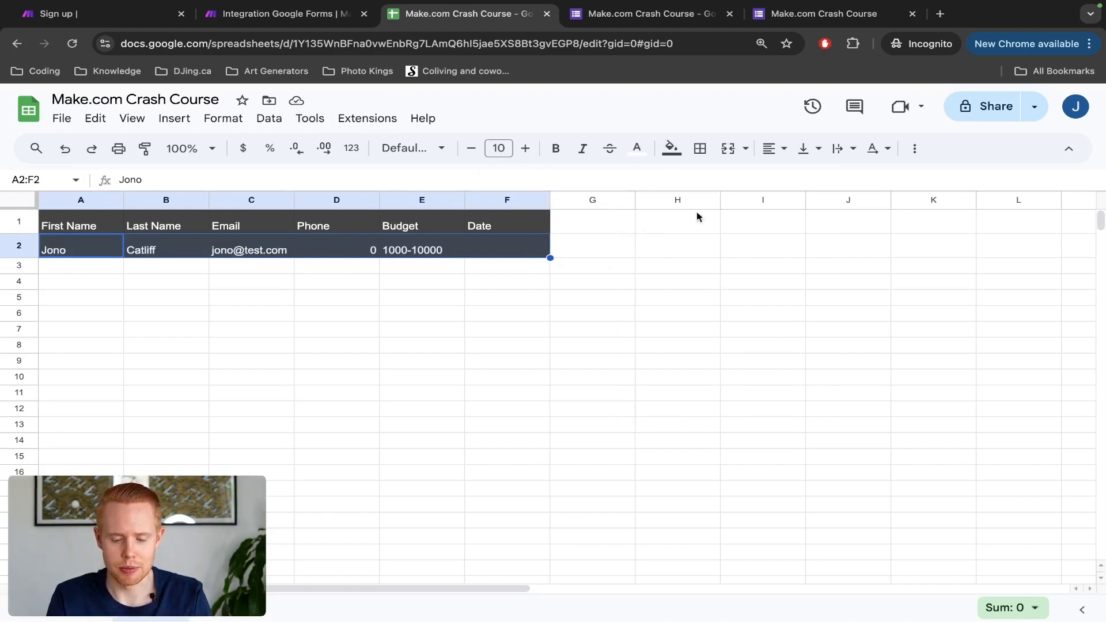
{"action": "key", "text": "ctrl+backslash"}
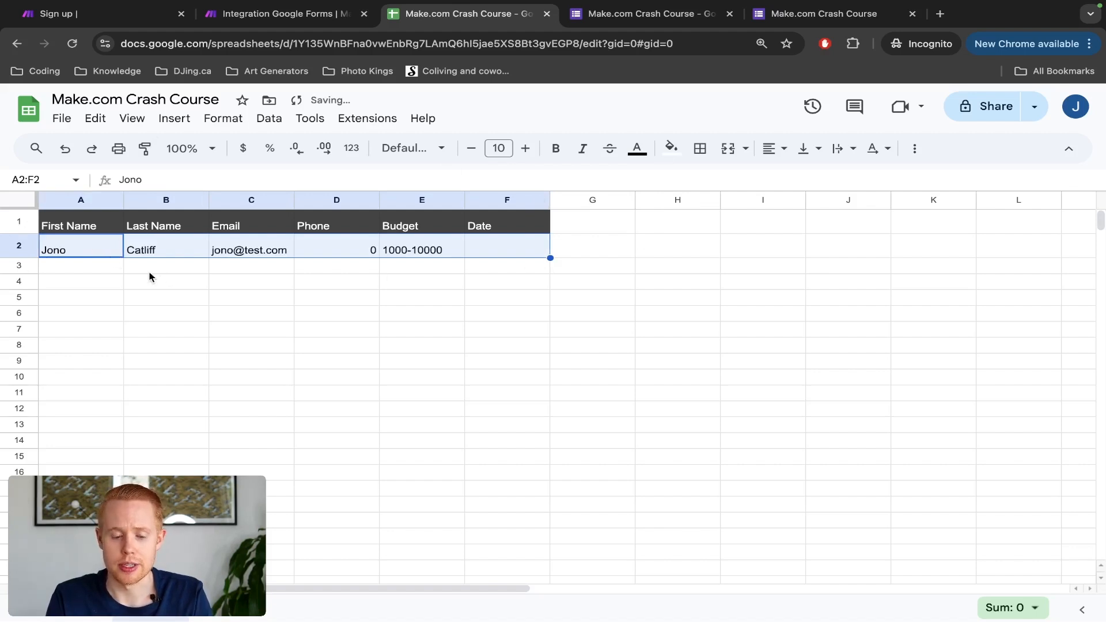
Step: Step across row 2 to confirm the Date cell F2 is empty, then return to Make
{"action": "left_click", "coordinate": [81, 255]}
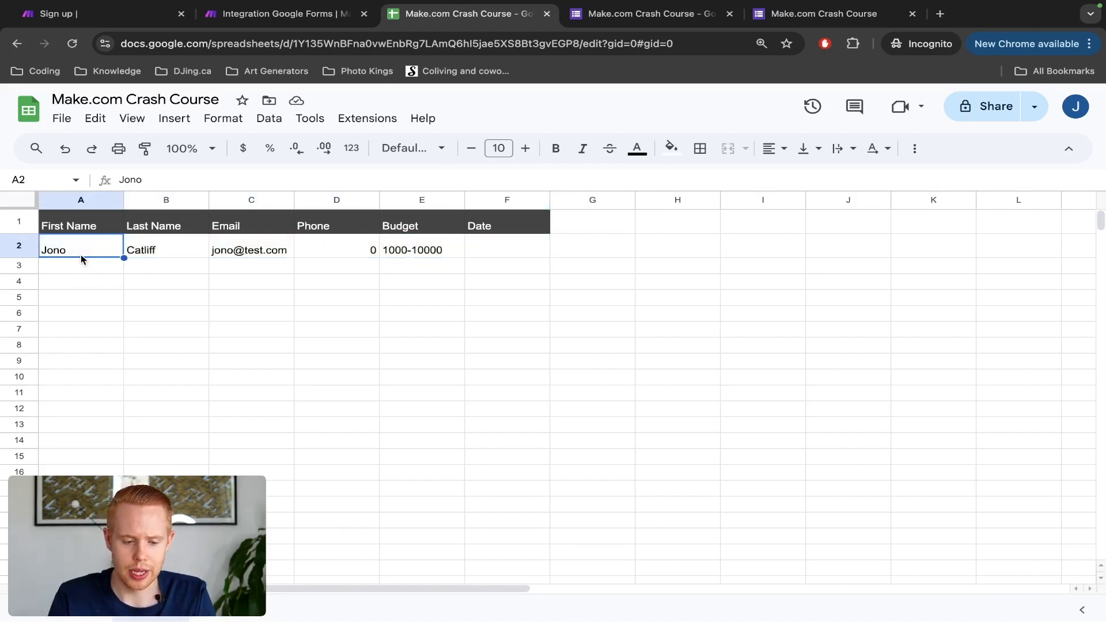
{"action": "key", "text": "Right"}
{"action": "key", "text": "Right"}
{"action": "key", "text": "Right"}
{"action": "key", "text": "Right"}
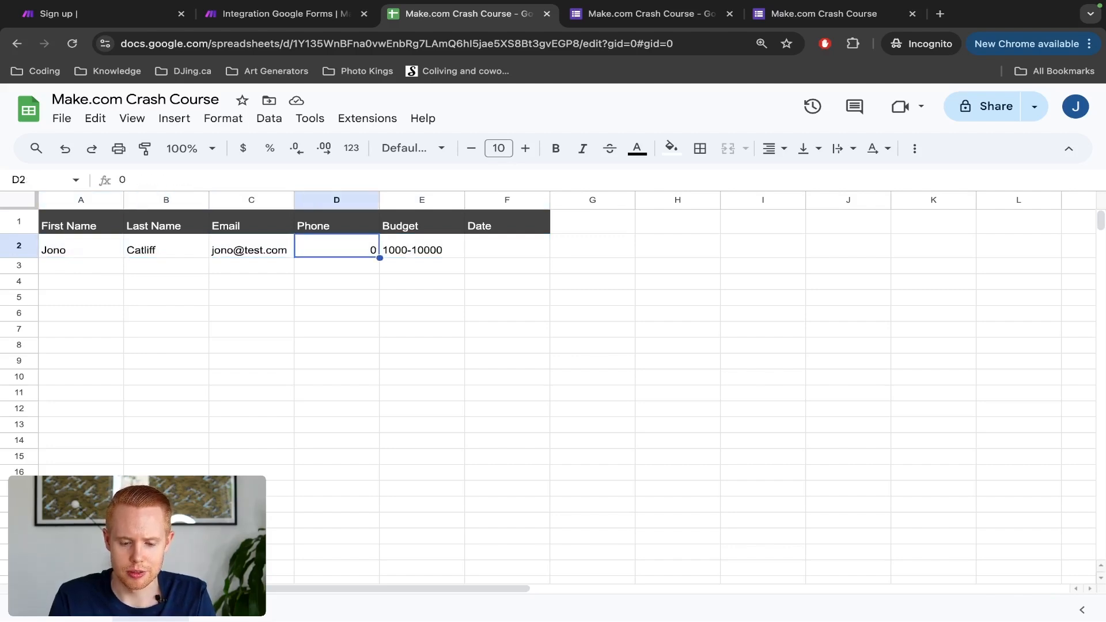
{"action": "key", "text": "Right"}
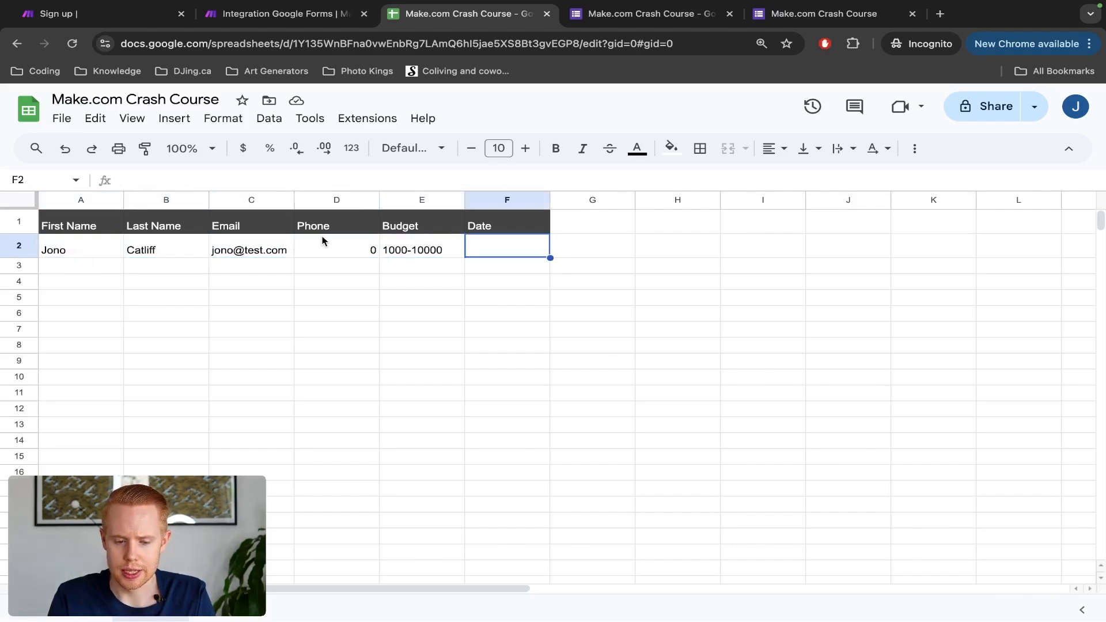
{"action": "key", "text": "ctrl+shift+Tab"}
{"action": "left_click", "coordinate": [322, 241]}
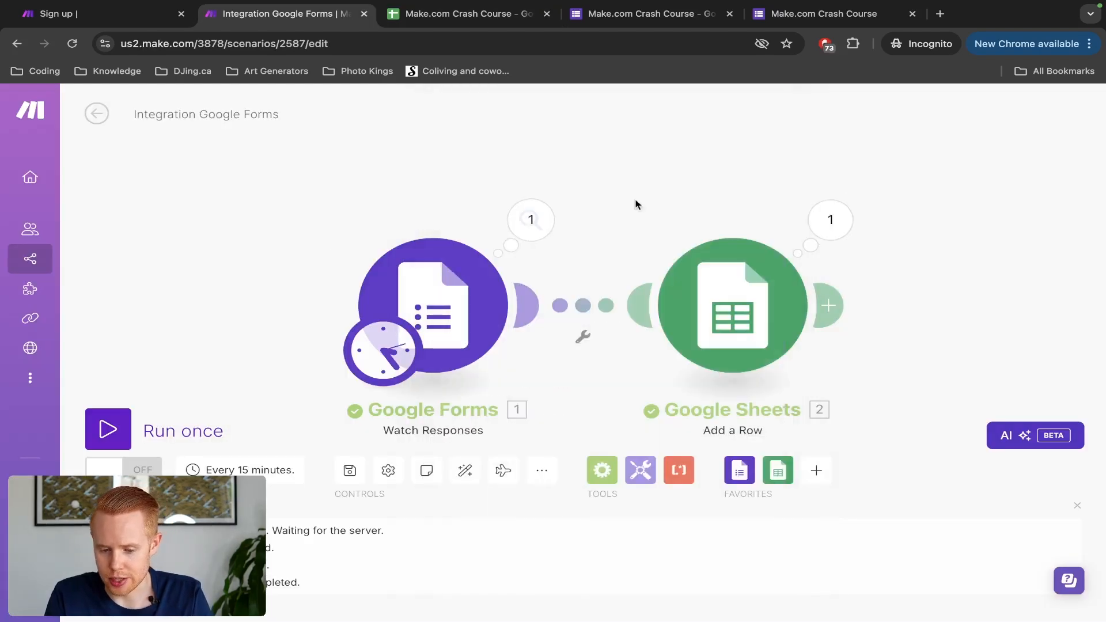
Step: Map the 'now' variable into the Add a Row module's Date (F) field and save the module
{"action": "left_click", "coordinate": [636, 261]}
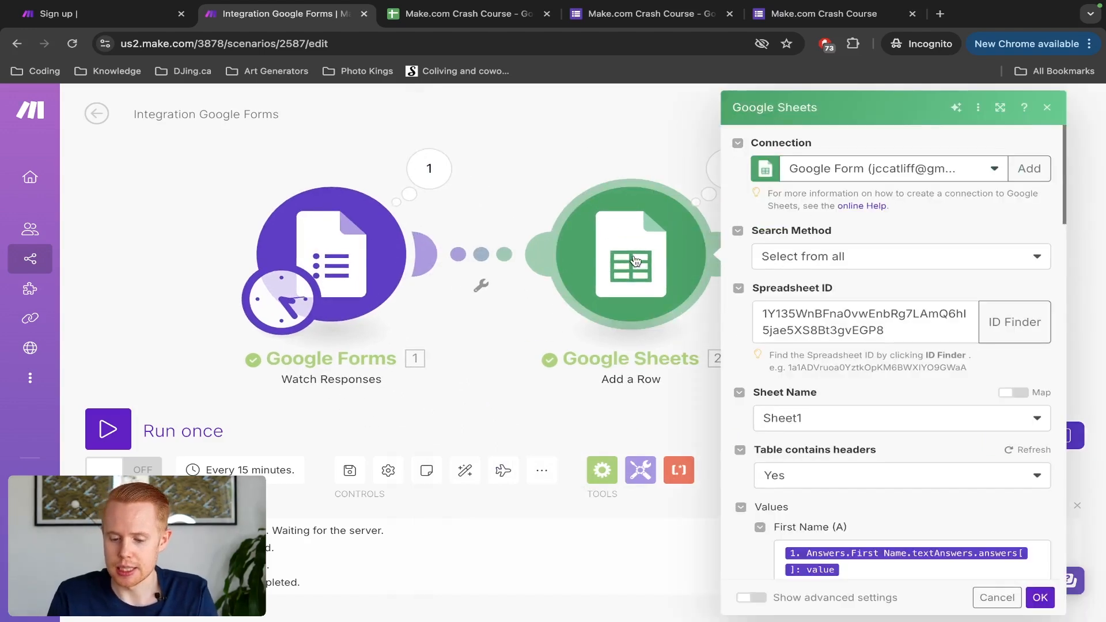
{"action": "scroll", "coordinate": [879, 333], "scroll_direction": "down", "scroll_amount": 10}
{"action": "left_click", "coordinate": [810, 237]}
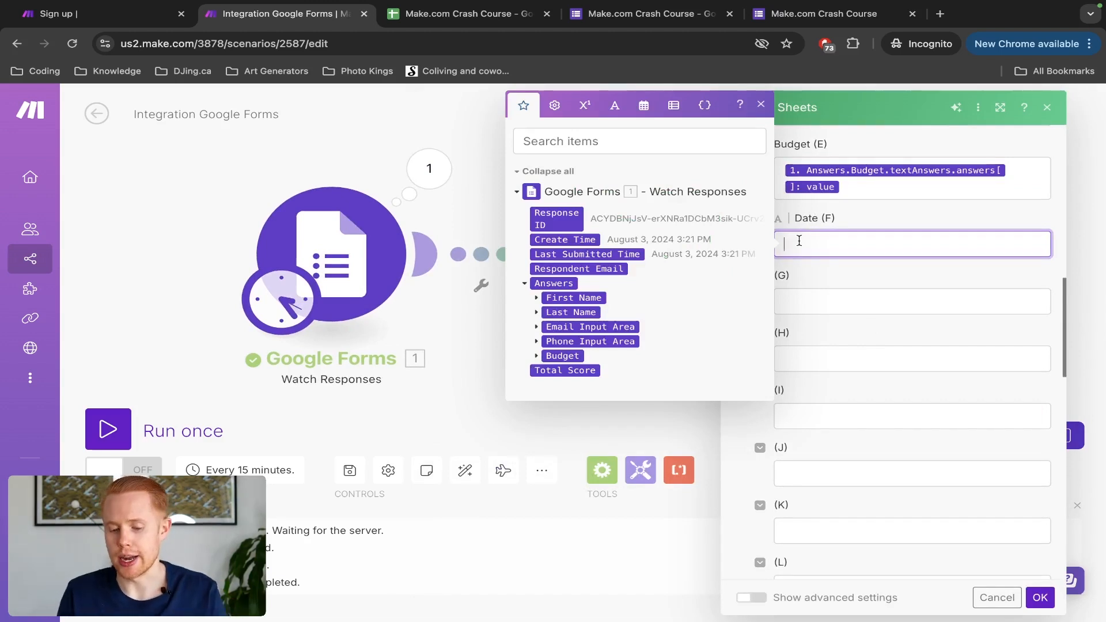
{"action": "left_click", "coordinate": [644, 108]}
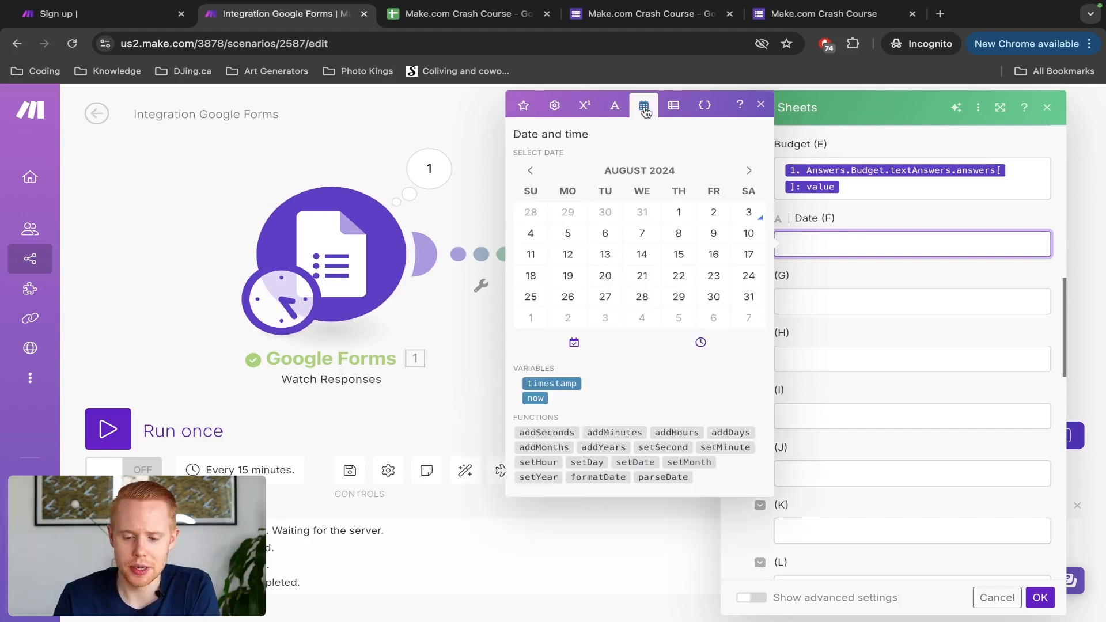
{"action": "left_click", "coordinate": [533, 397]}
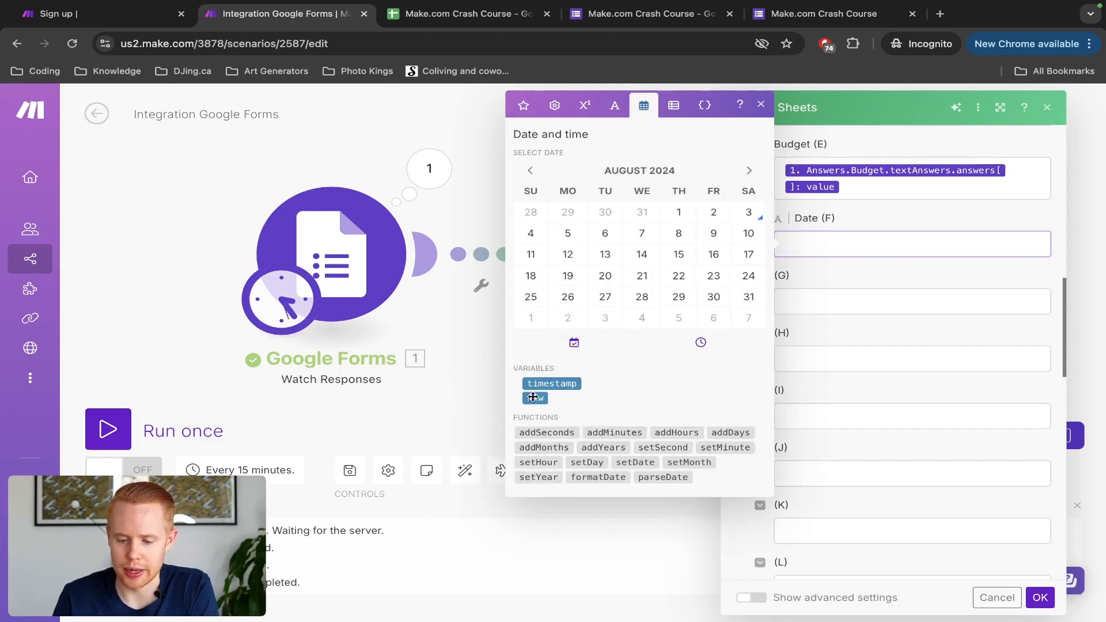
{"action": "left_click", "coordinate": [871, 259]}
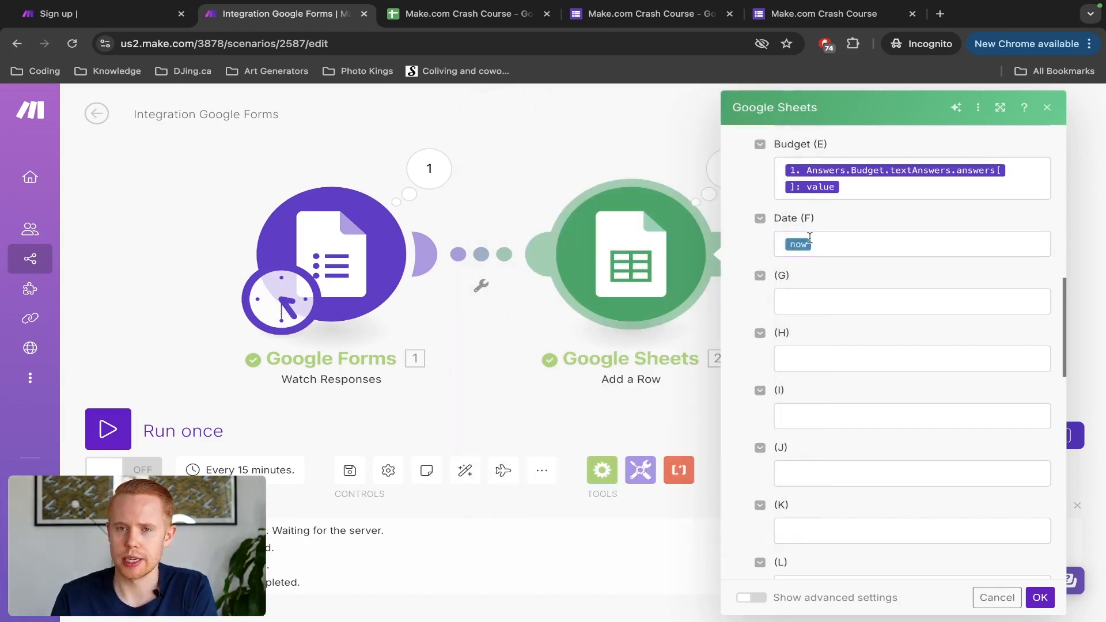
{"action": "mouse_move", "coordinate": [812, 241]}
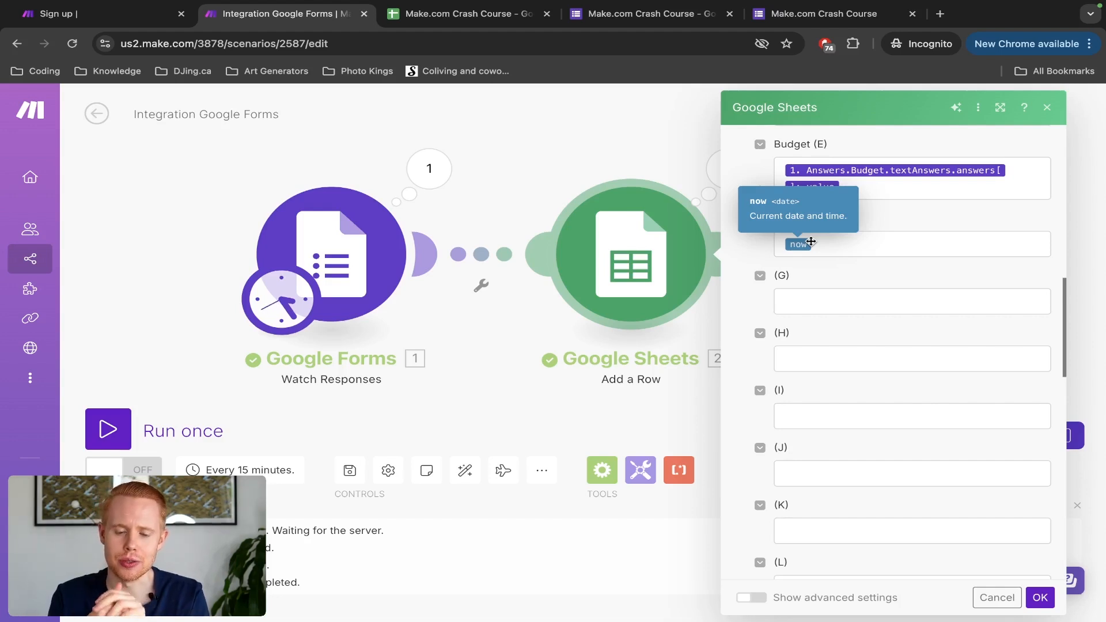
{"action": "left_click", "coordinate": [1040, 597]}
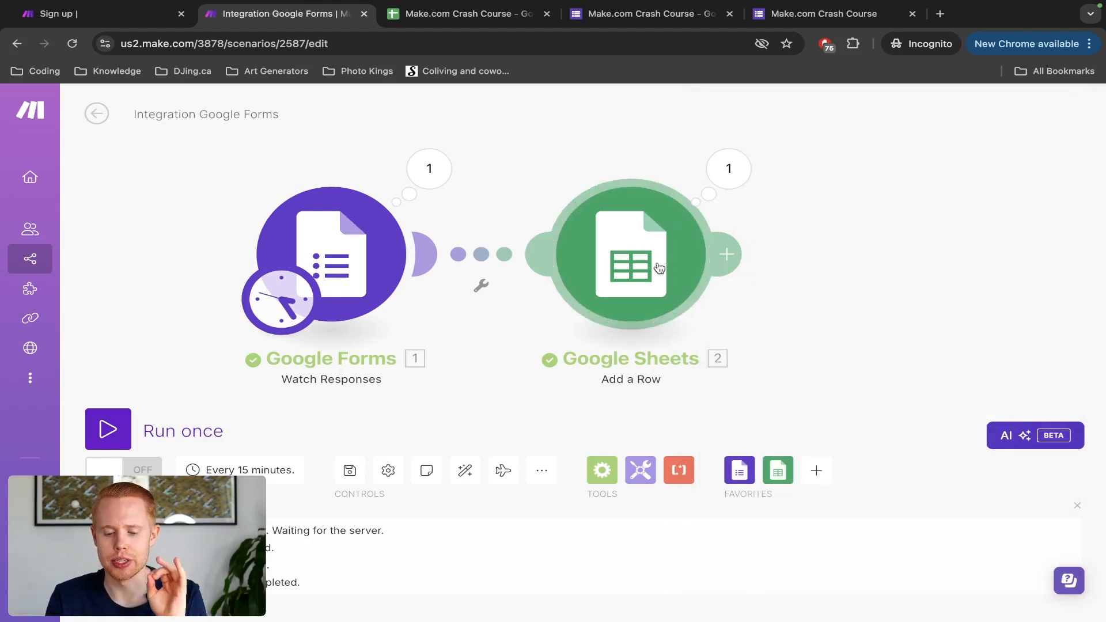
Step: Add a module after Google Sheets by searching 'email' and choosing Gmail's Send an Email action
{"action": "left_click_drag", "start_coordinate": [842, 248], "coordinate": [658, 233]}
{"action": "left_click", "coordinate": [621, 238]}
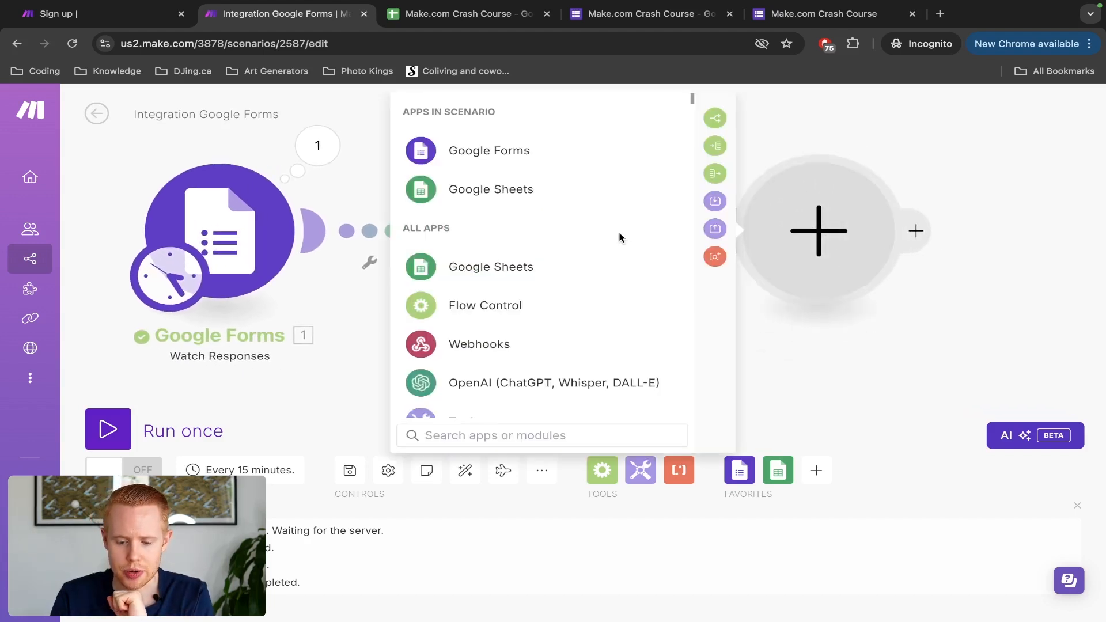
{"action": "type", "text": "£¢"}
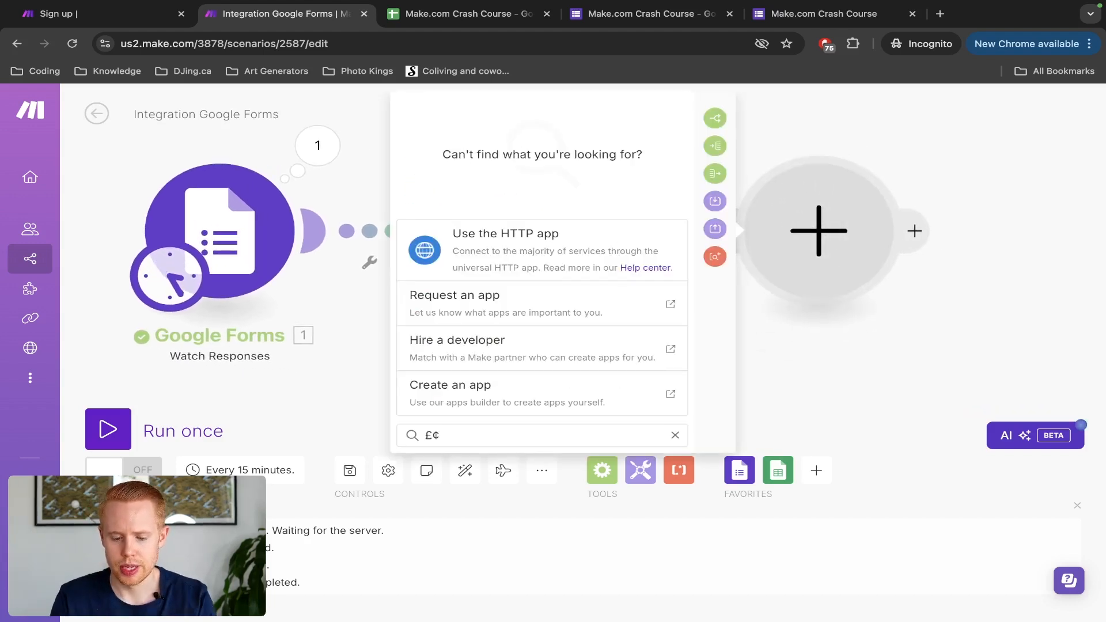
{"action": "key", "text": "BackSpace"}
{"action": "key", "text": "BackSpace"}
{"action": "key", "text": "BackSpace"}
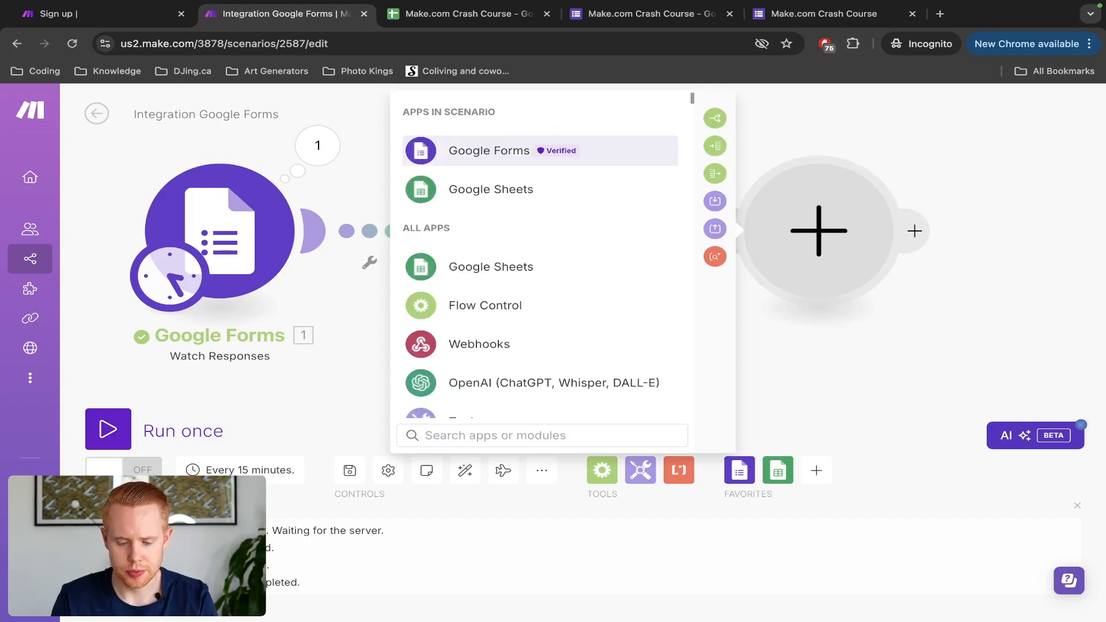
{"action": "type", "text": "email"}
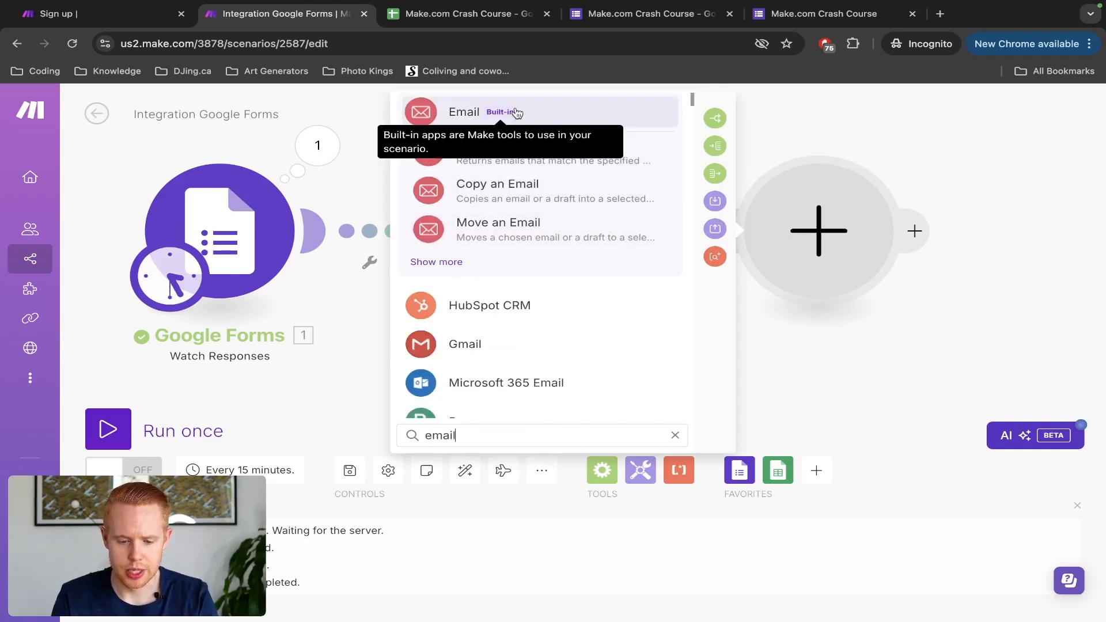
{"action": "left_click", "coordinate": [456, 346]}
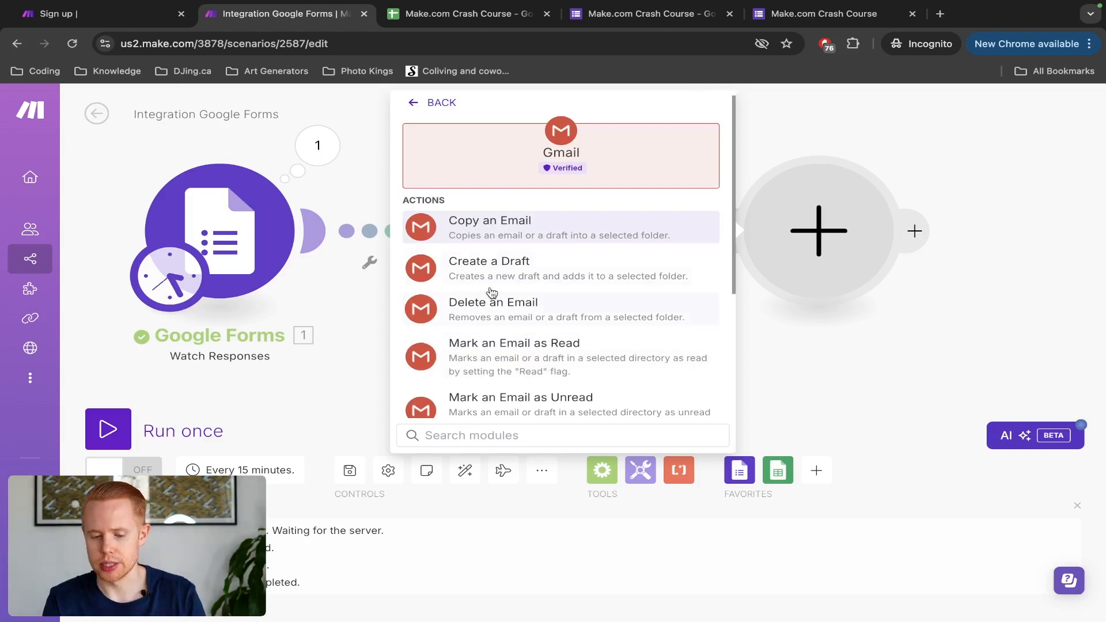
{"action": "scroll", "coordinate": [494, 289], "scroll_direction": "down", "scroll_amount": 5}
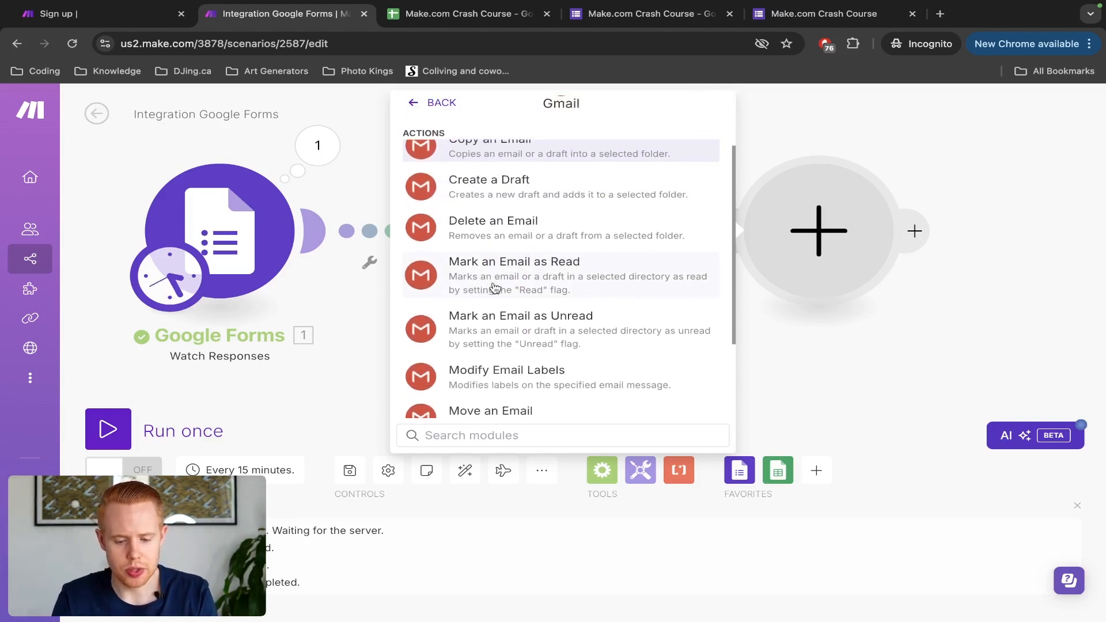
{"action": "scroll", "coordinate": [484, 337], "scroll_direction": "up", "scroll_amount": 5}
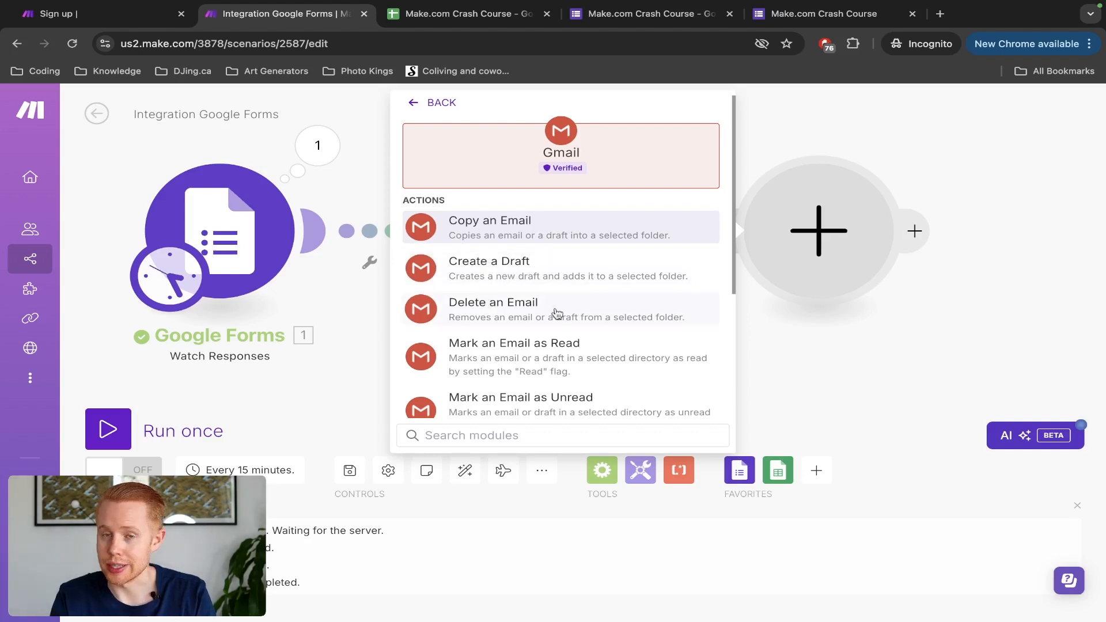
{"action": "scroll", "coordinate": [563, 314], "scroll_direction": "down", "scroll_amount": 1}
{"action": "scroll", "coordinate": [574, 324], "scroll_direction": "down", "scroll_amount": 5}
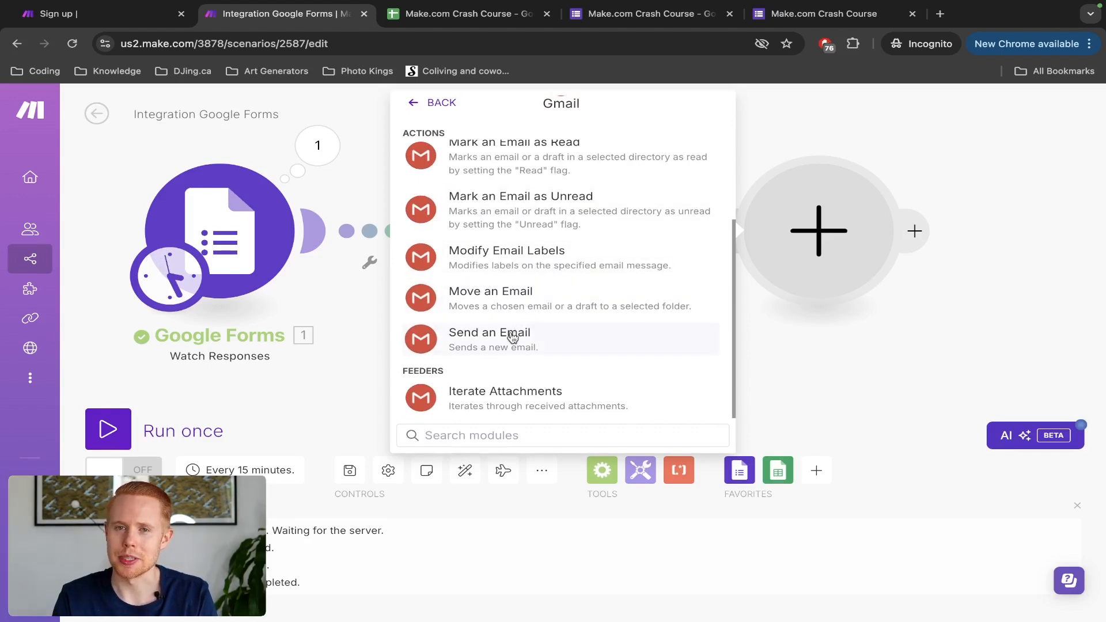
{"action": "left_click", "coordinate": [493, 348]}
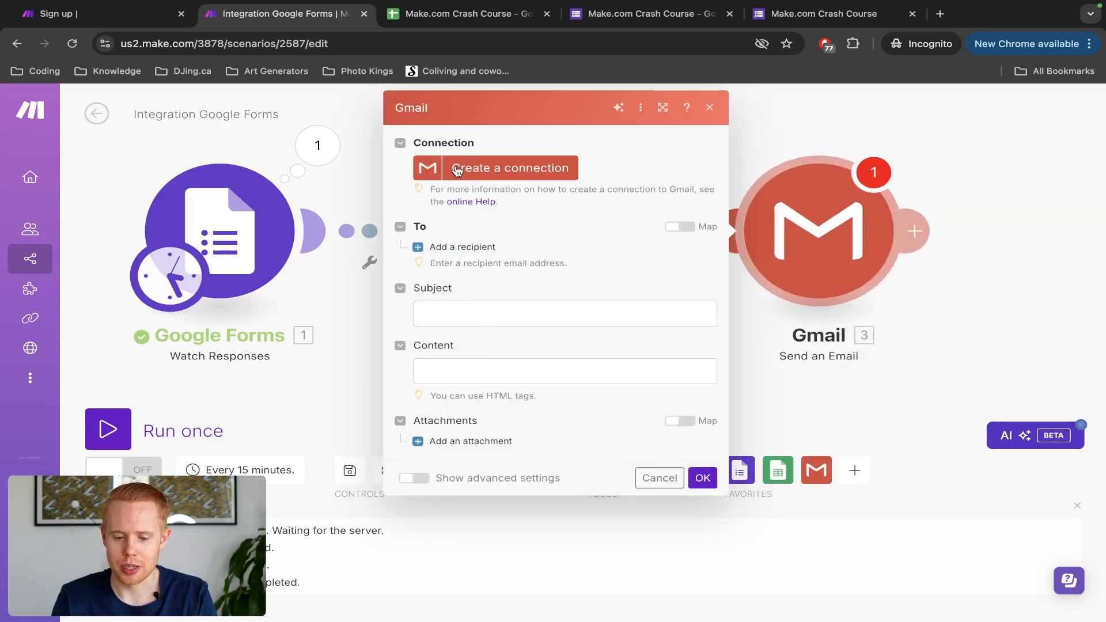
Step: Create a new Gmail connection with a custom name and sign in with Google to authorize it
{"action": "left_click", "coordinate": [457, 170]}
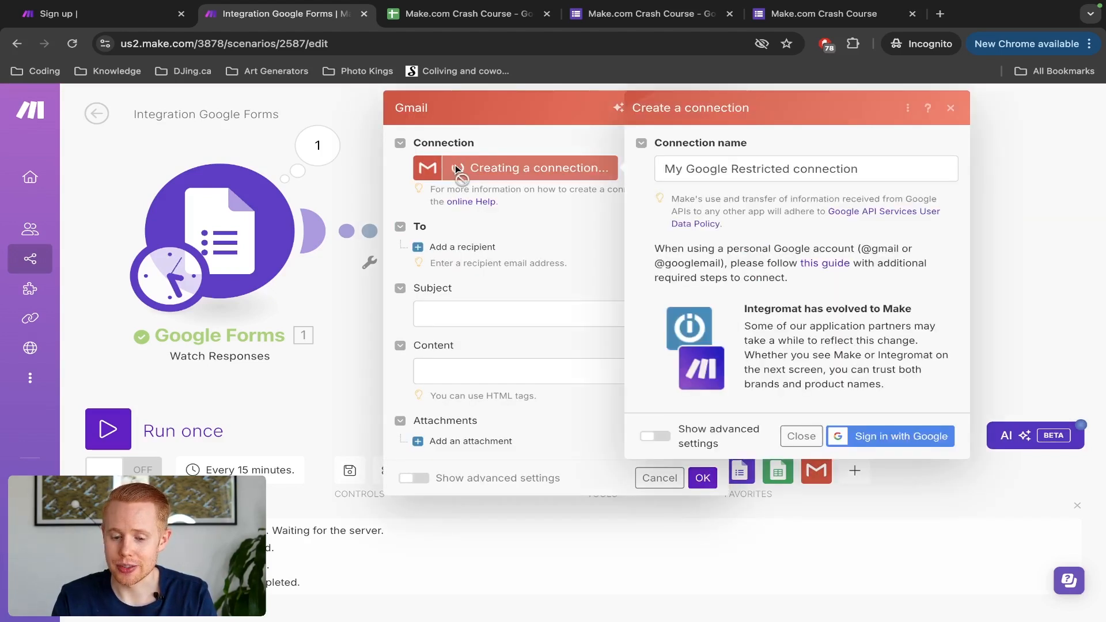
{"action": "triple_click", "coordinate": [787, 169]}
{"action": "type", "text": "Jono's Email"}
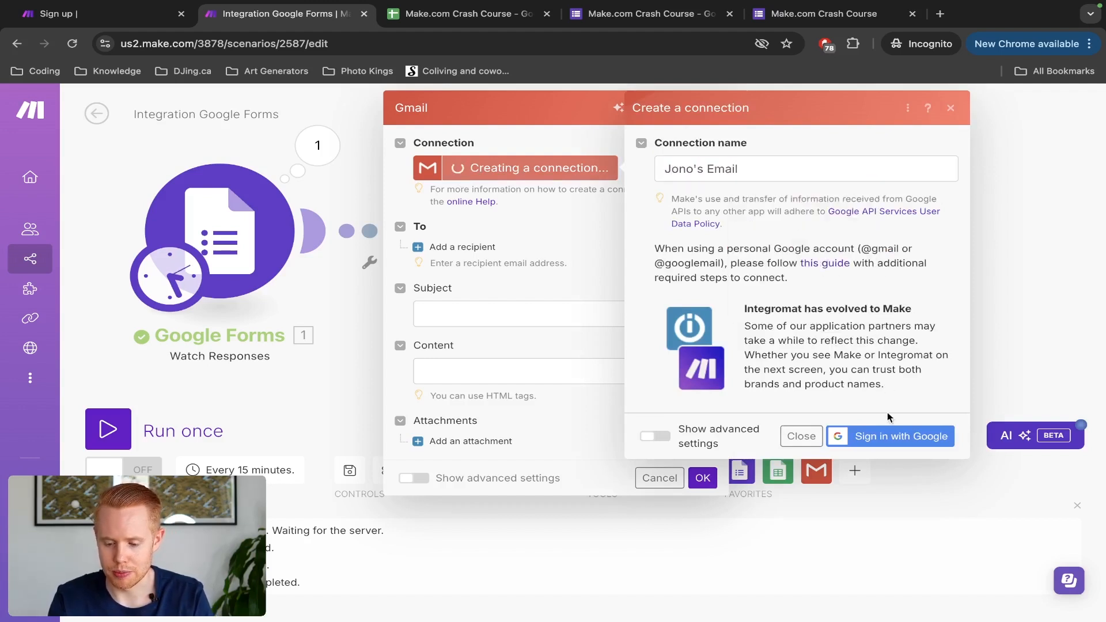
{"action": "left_click", "coordinate": [891, 438]}
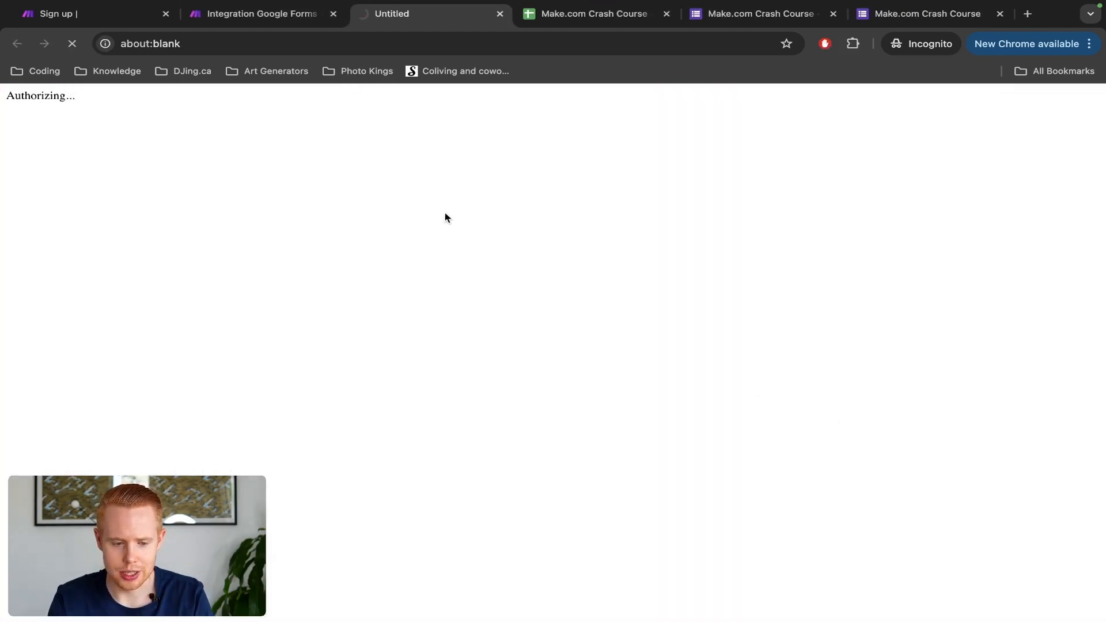
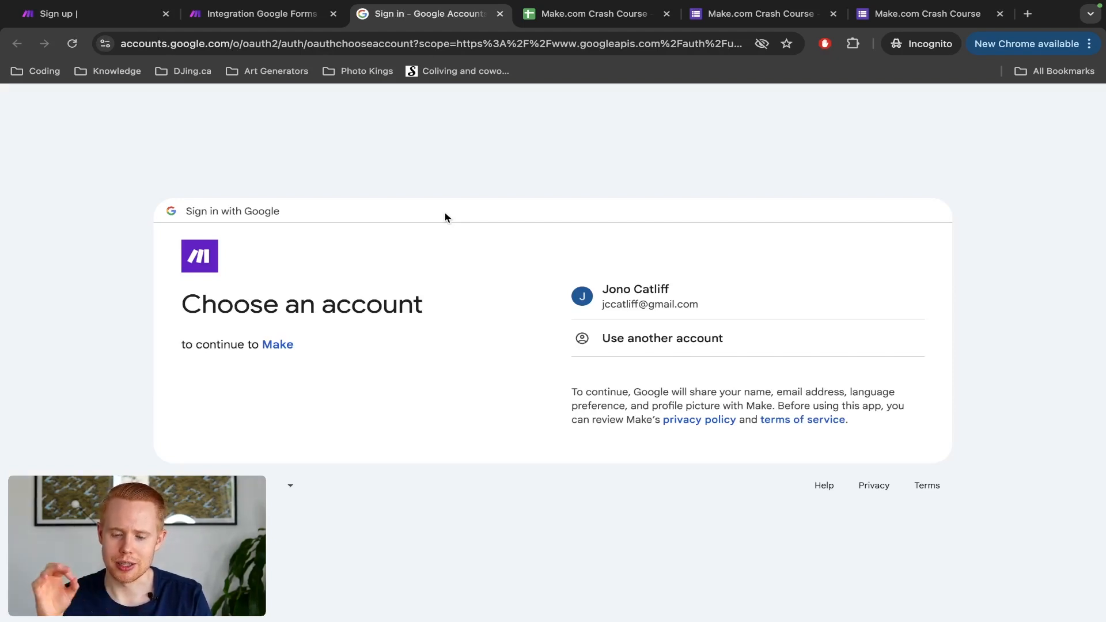
Step: Sign in to Google with a different account's e-mail address and allow Make access
{"action": "left_click", "coordinate": [609, 343]}
{"action": "left_click", "coordinate": [612, 304]}
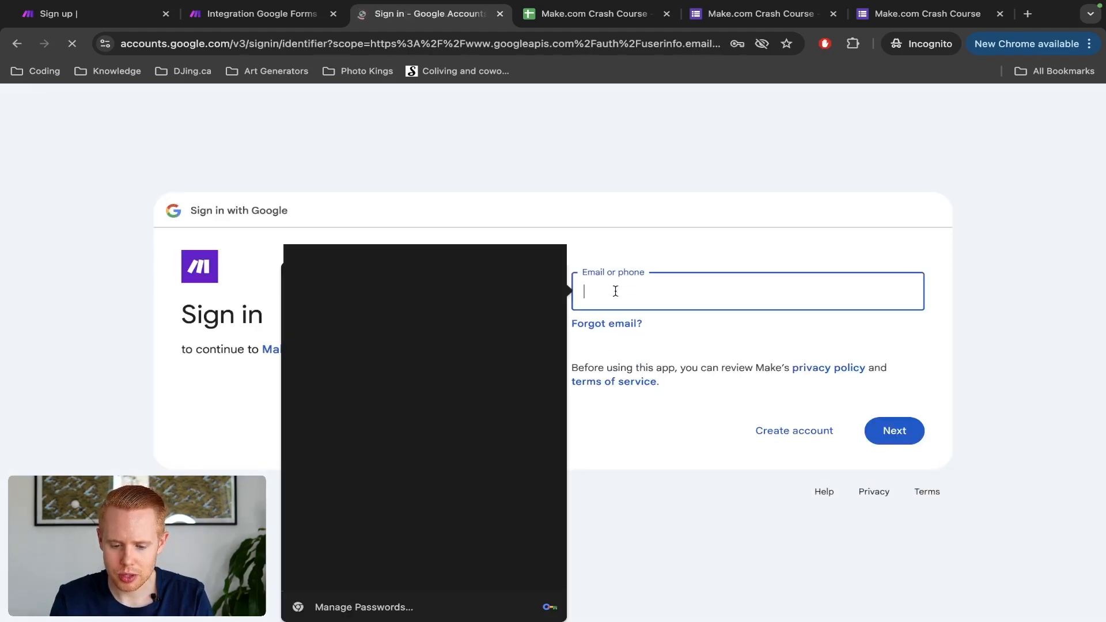
{"action": "left_click", "coordinate": [659, 266]}
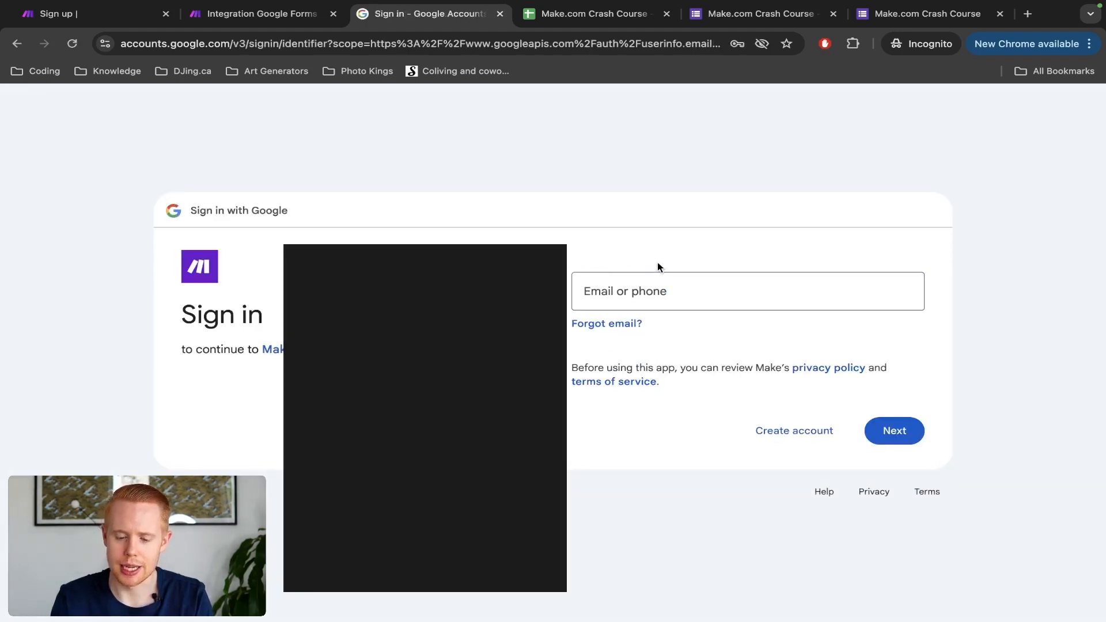
{"action": "left_click", "coordinate": [654, 279]}
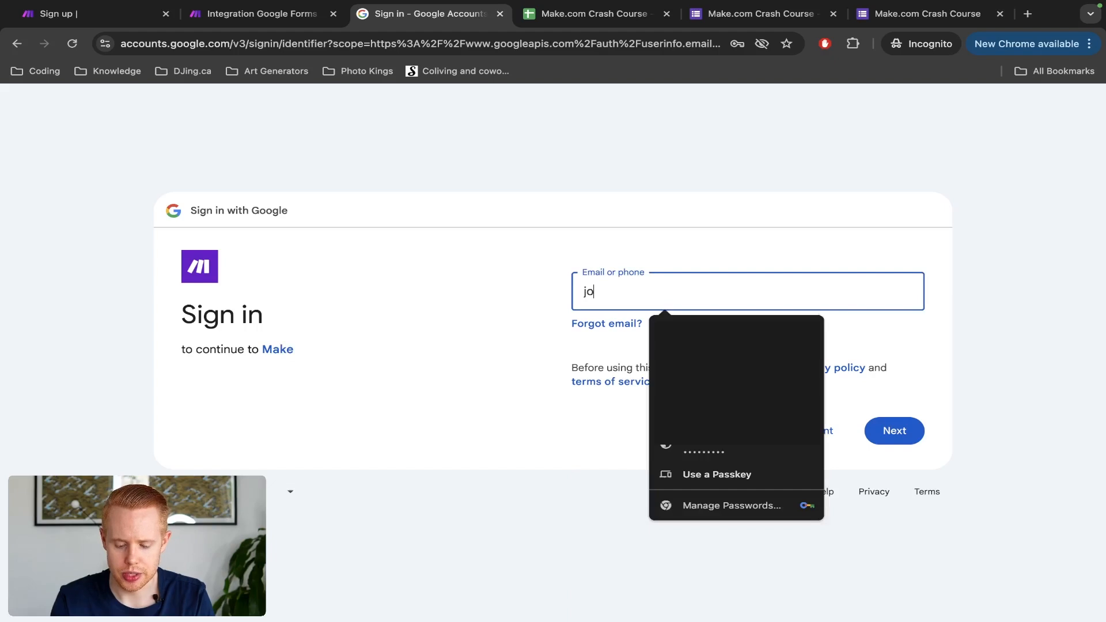
{"action": "left_click", "coordinate": [894, 430]}
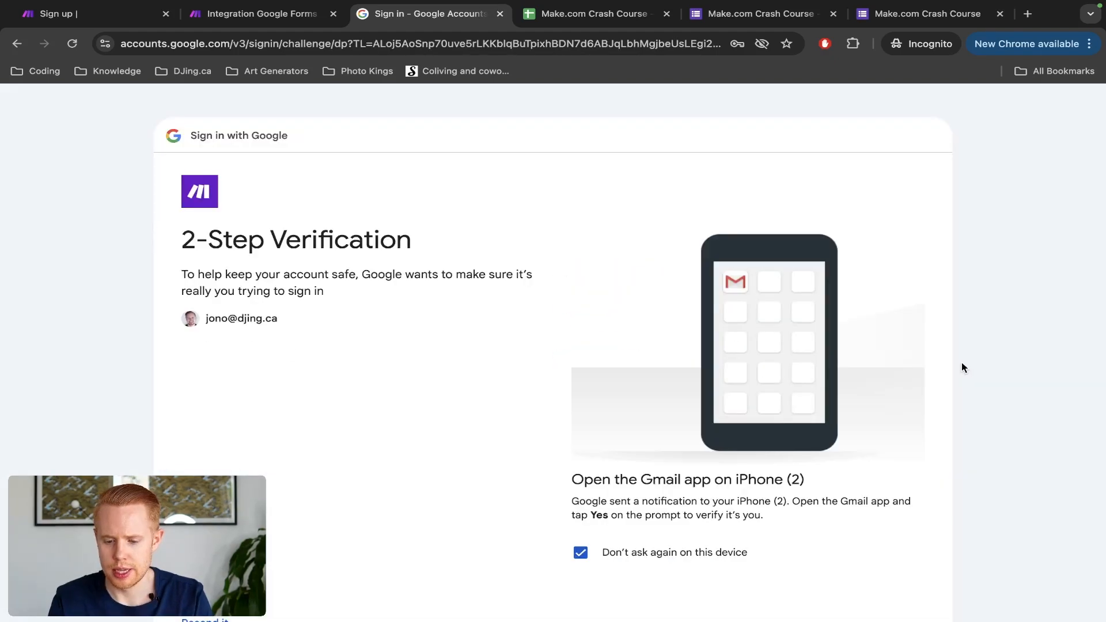
{"action": "scroll", "coordinate": [963, 368], "scroll_direction": "down", "scroll_amount": 3}
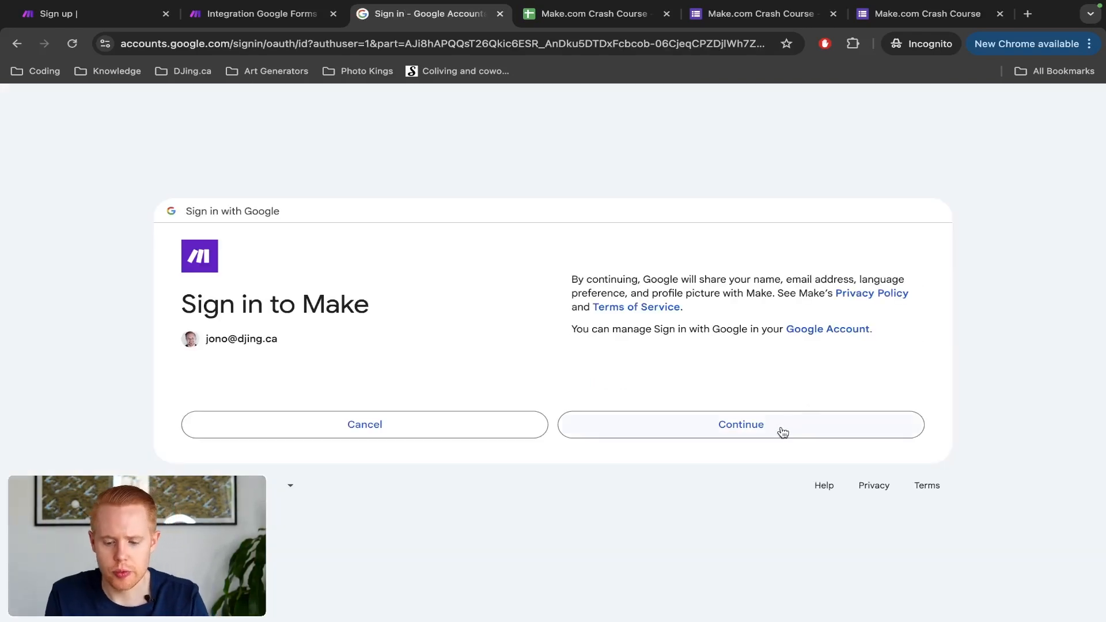
{"action": "left_click", "coordinate": [782, 430]}
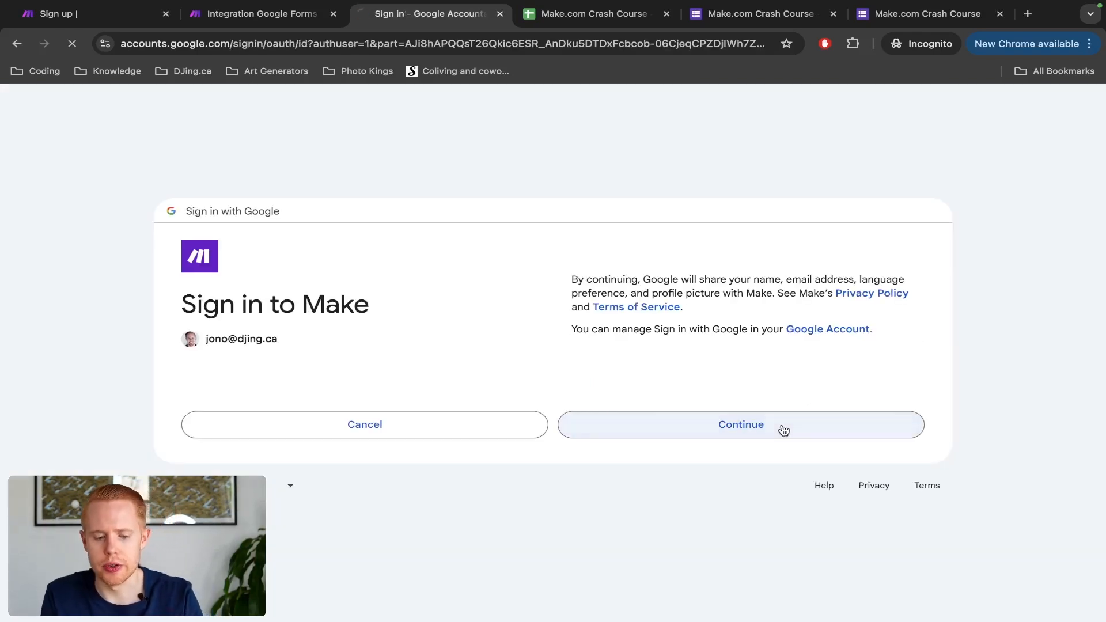
{"action": "left_click", "coordinate": [770, 464]}
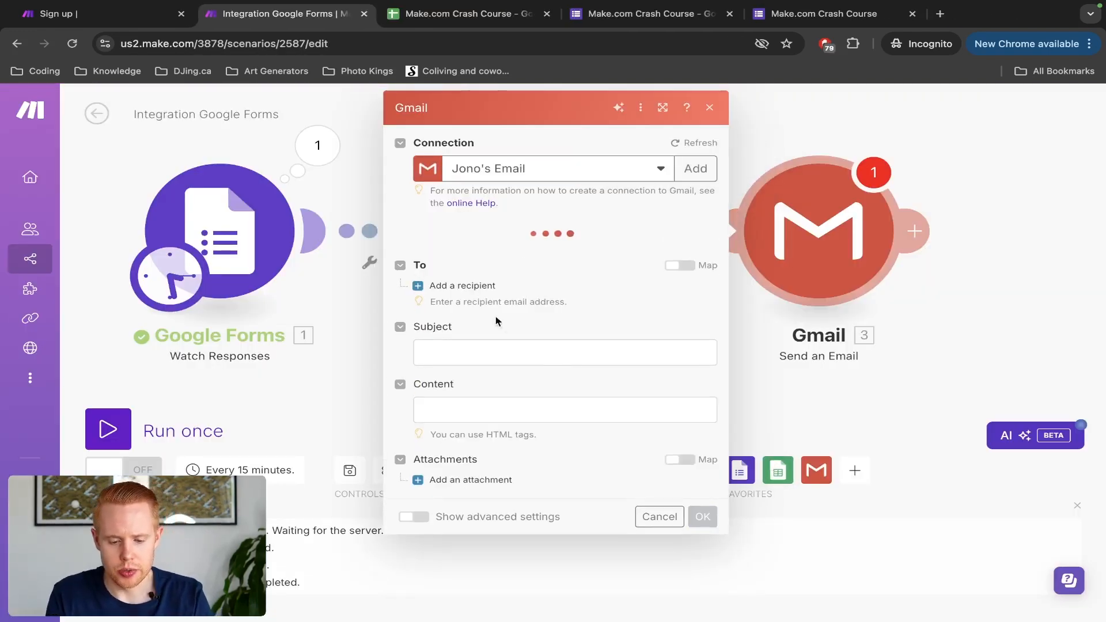
Step: Add the recipient's e-mail address in the To field and set the subject to 'New Lead'
{"action": "left_click", "coordinate": [455, 285]}
{"action": "left_click", "coordinate": [480, 307]}
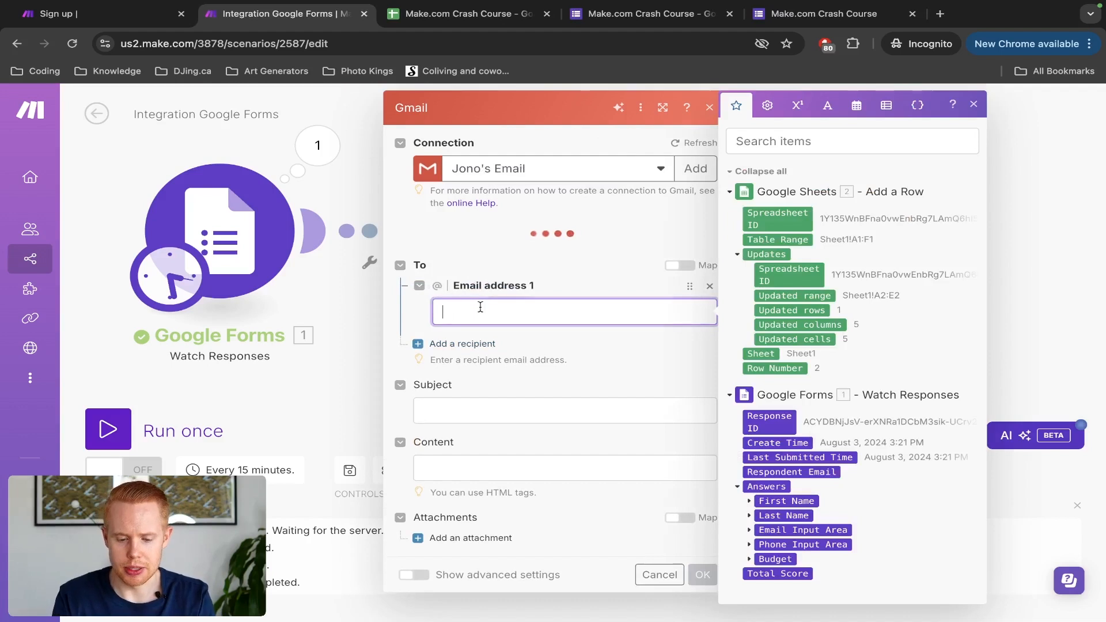
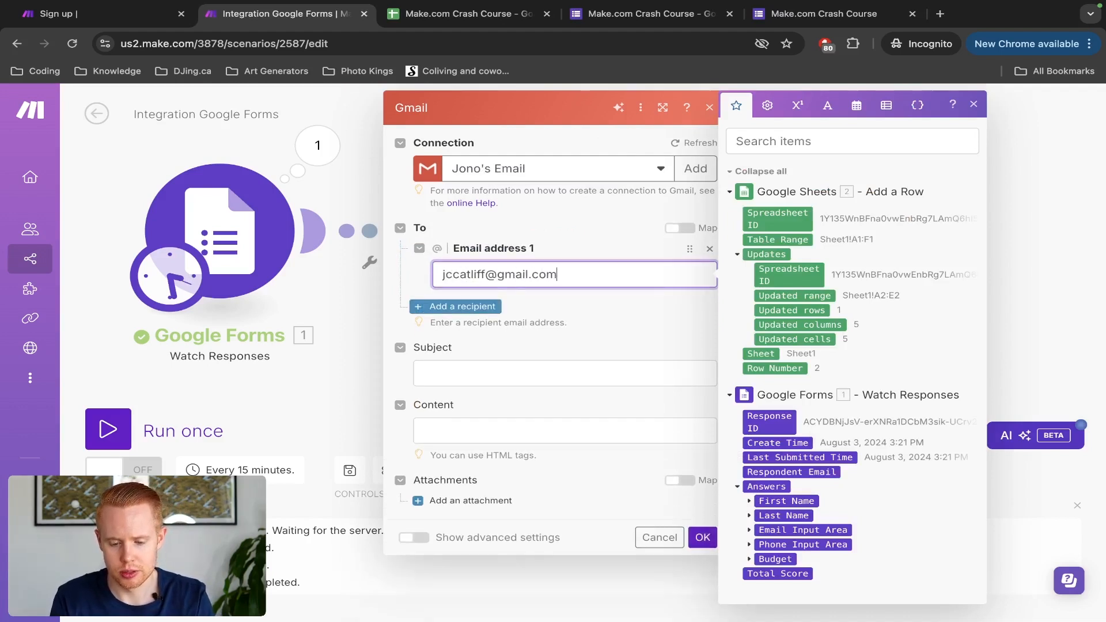
{"action": "left_click", "coordinate": [463, 368]}
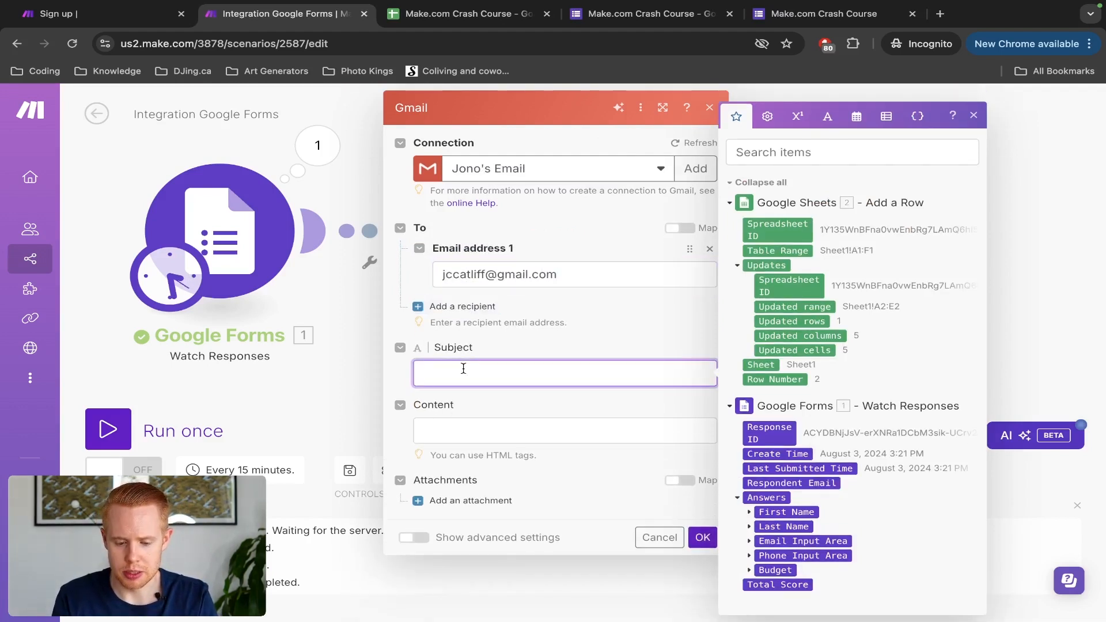
{"action": "type", "text": "New Lead"}
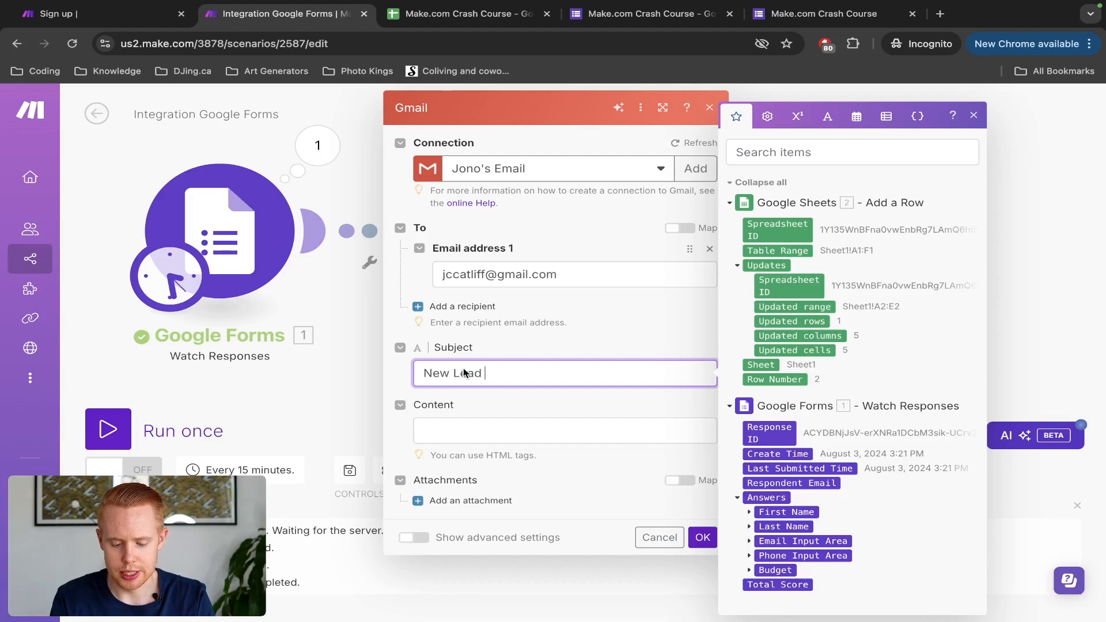
{"action": "key", "text": "ctrl+t"}
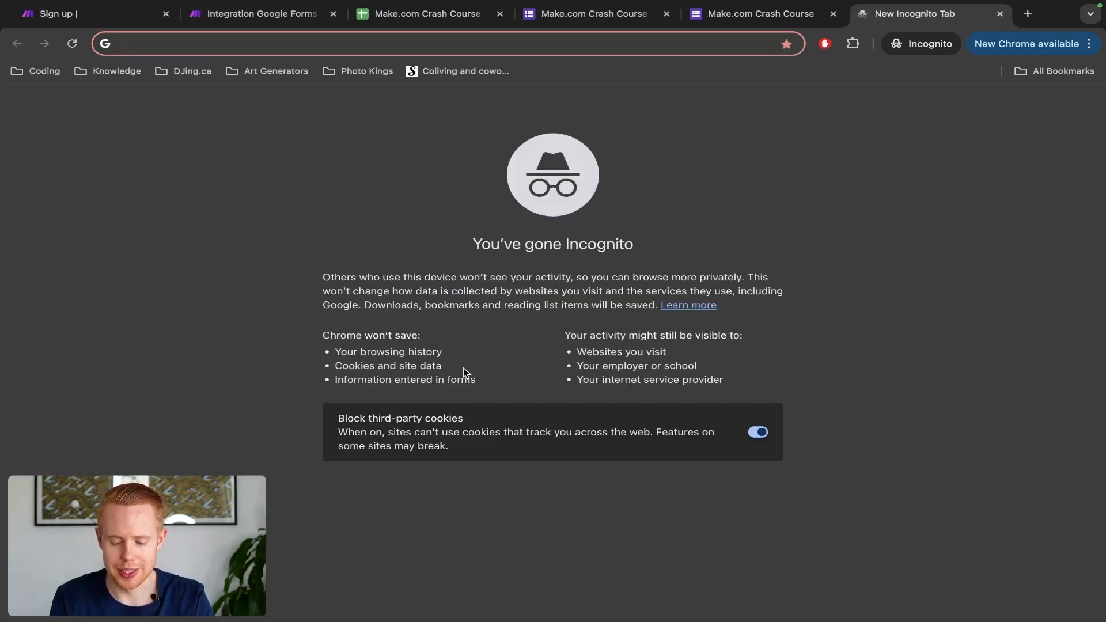
Step: Copy the bell emoji from Emojipedia and paste it before the 'New Lead' subject
{"action": "type", "text": "bell emoji"}
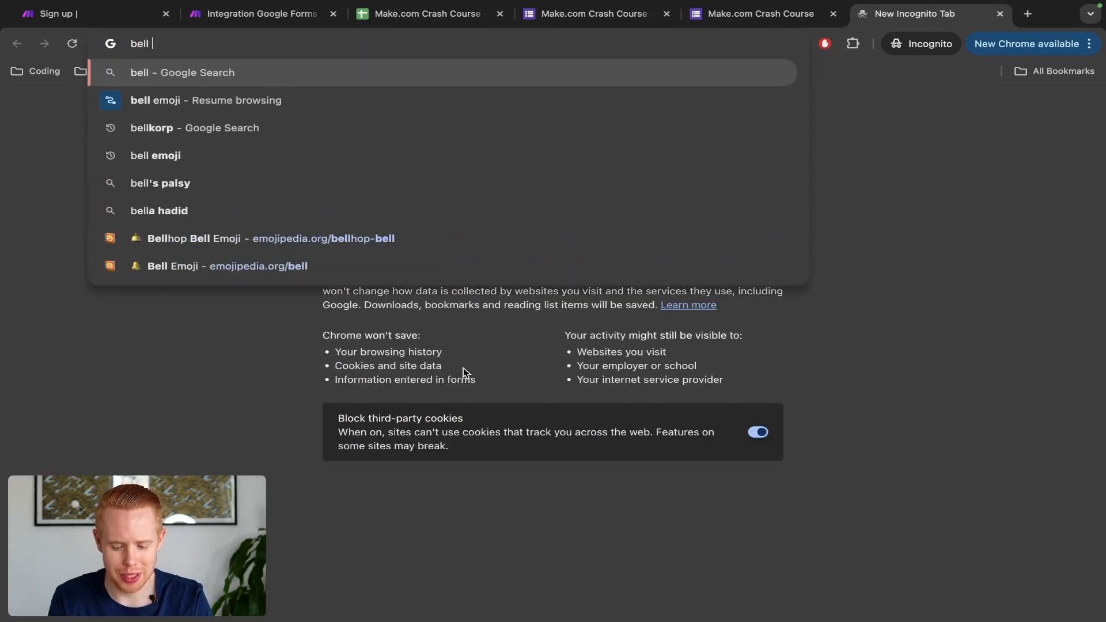
{"action": "key", "text": "Return"}
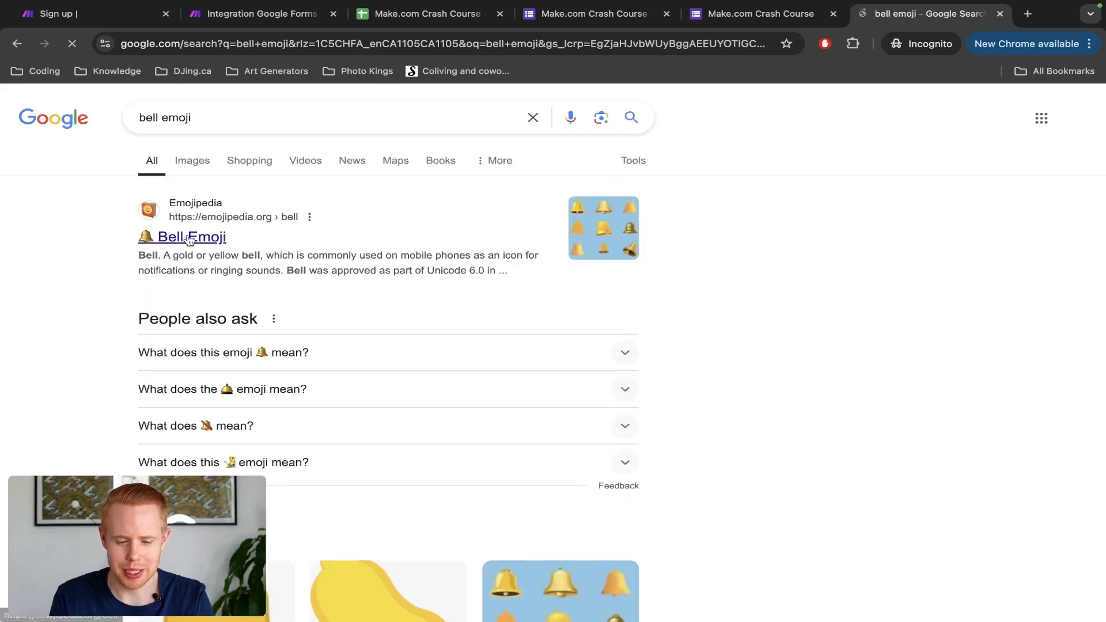
{"action": "left_click", "coordinate": [190, 240]}
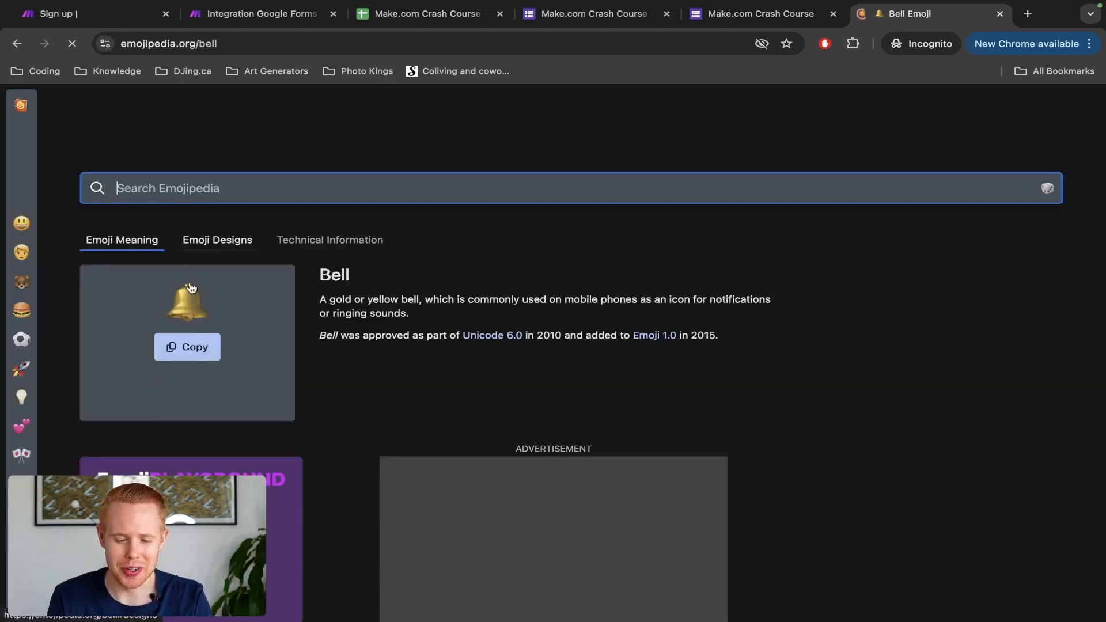
{"action": "left_click", "coordinate": [187, 347]}
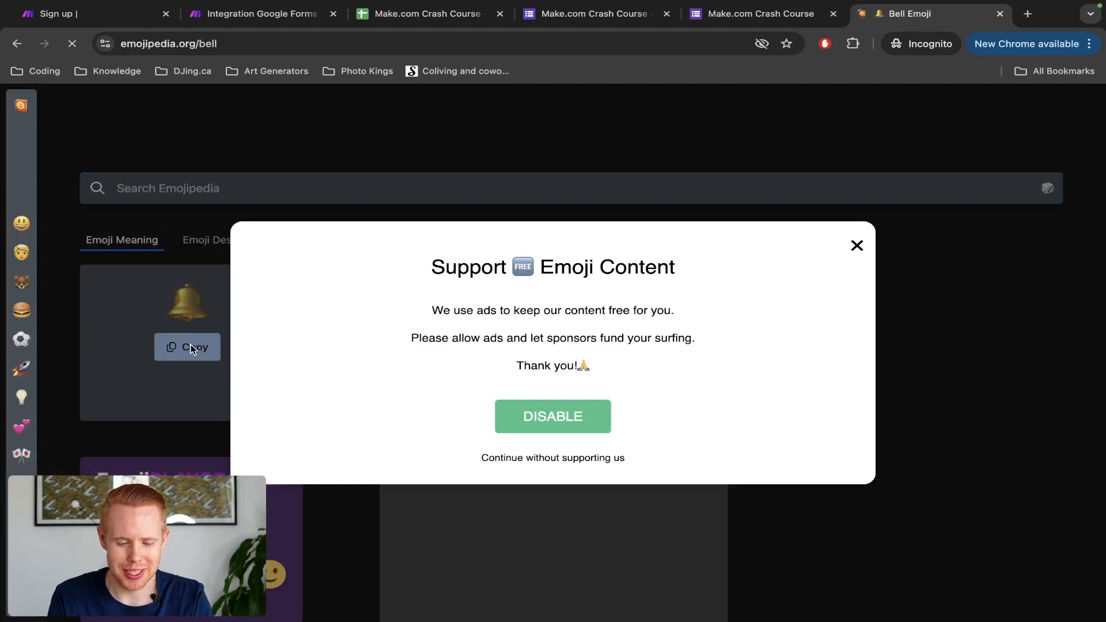
{"action": "left_click", "coordinate": [859, 232]}
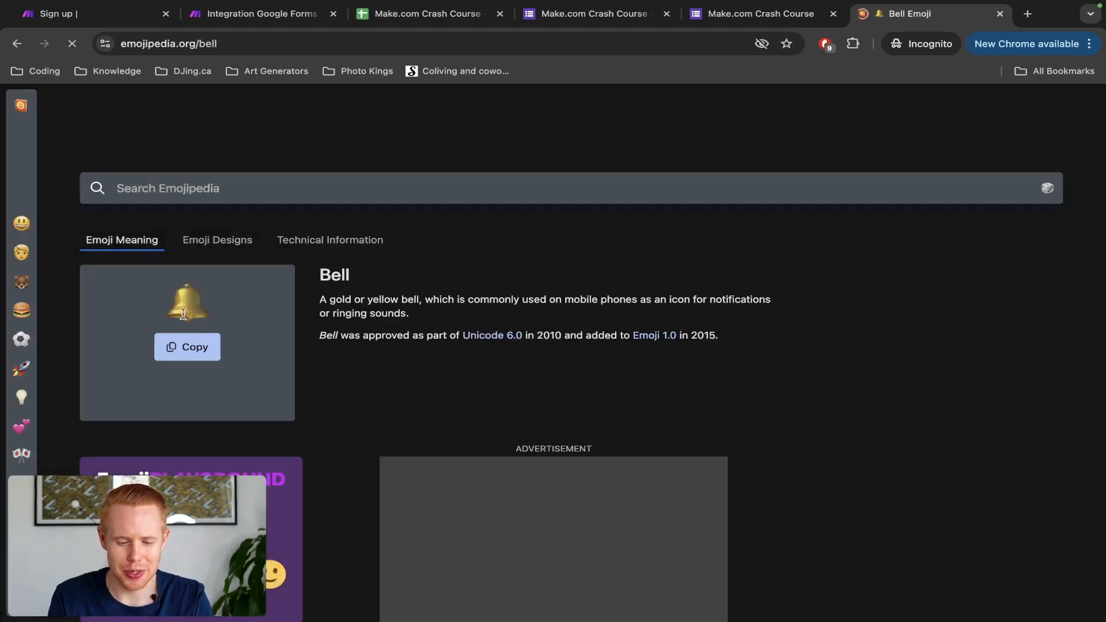
{"action": "left_click", "coordinate": [187, 347]}
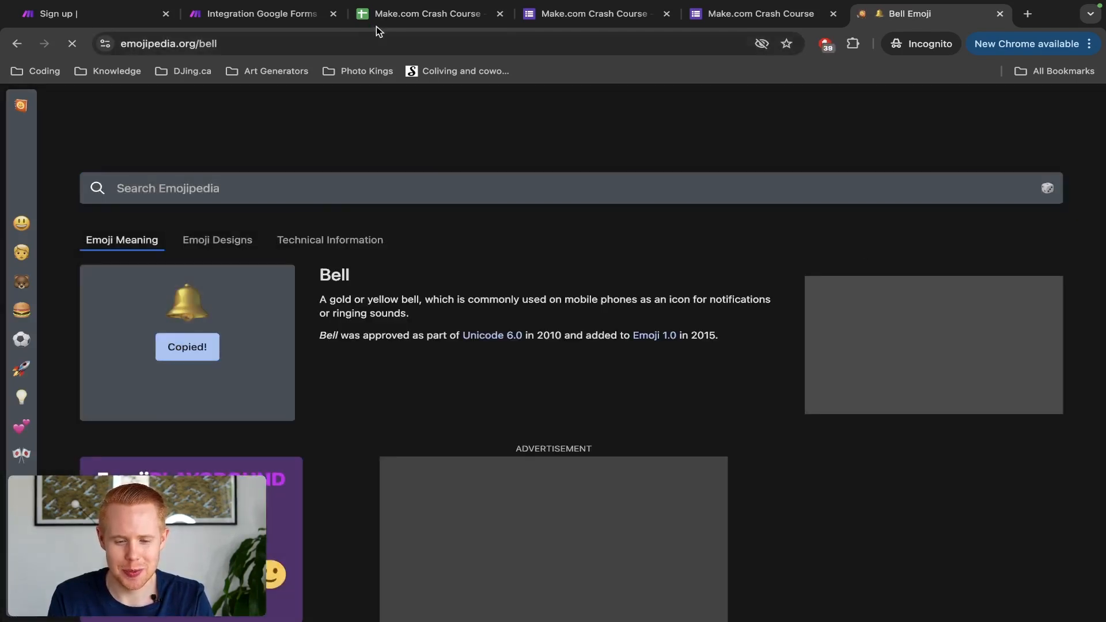
{"action": "left_click", "coordinate": [291, 23]}
{"action": "key", "text": "ctrl+v"}
Step: Type the email body lines: New Lead, Name:, Email:, Phone and Budget
{"action": "left_click", "coordinate": [518, 426]}
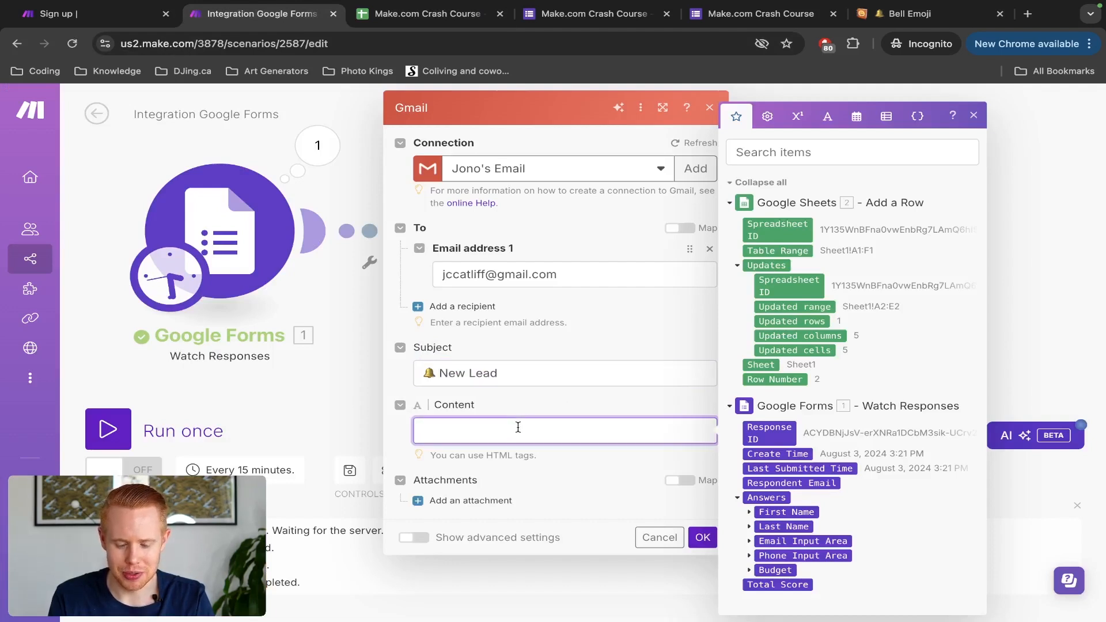
{"action": "type", "text": "New Lead"}
{"action": "key", "text": "Return"}
{"action": "type", "text": "Name"}
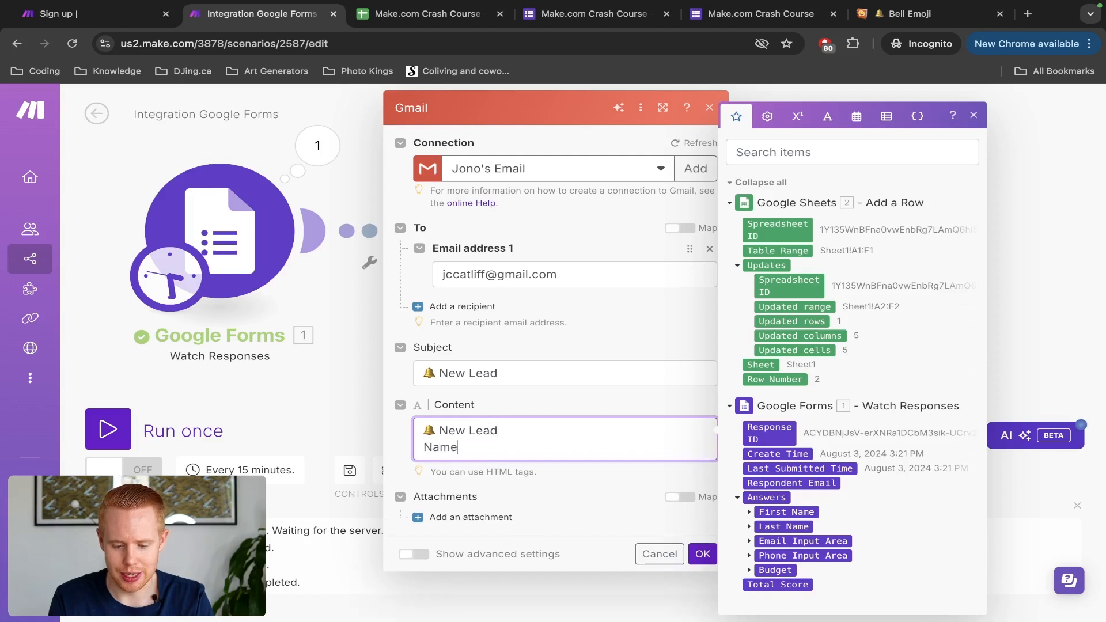
{"action": "type", "text": ":"}
{"action": "key", "text": "Return"}
{"action": "type", "text": "Email:"}
{"action": "key", "text": "Return"}
{"action": "type", "text": "Phone"}
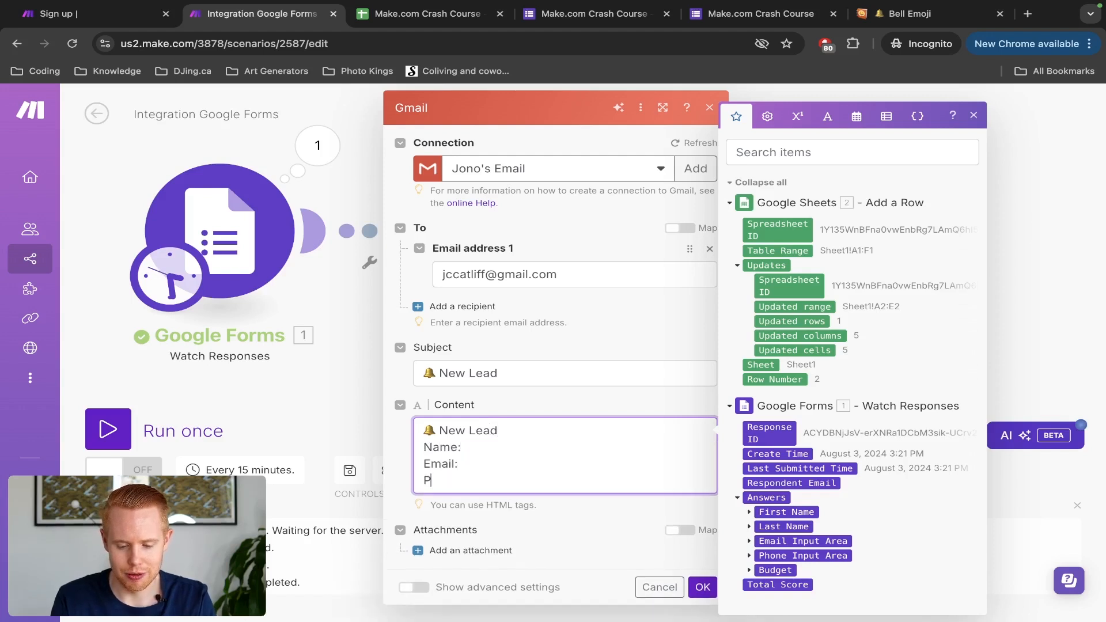
{"action": "key", "text": "Return"}
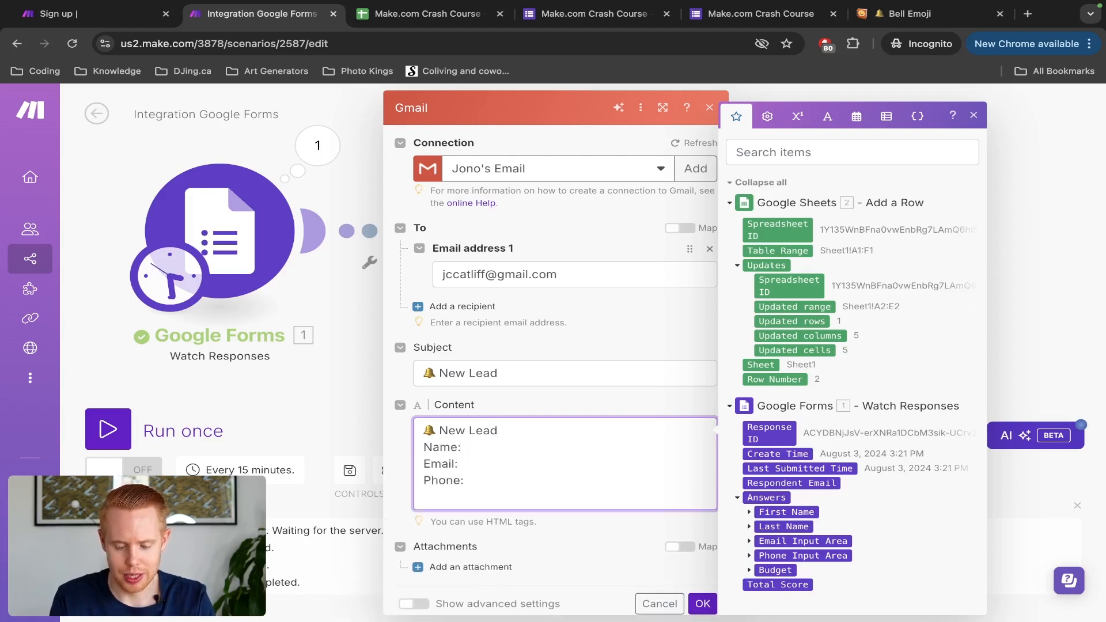
{"action": "type", "text": "Budget:"}
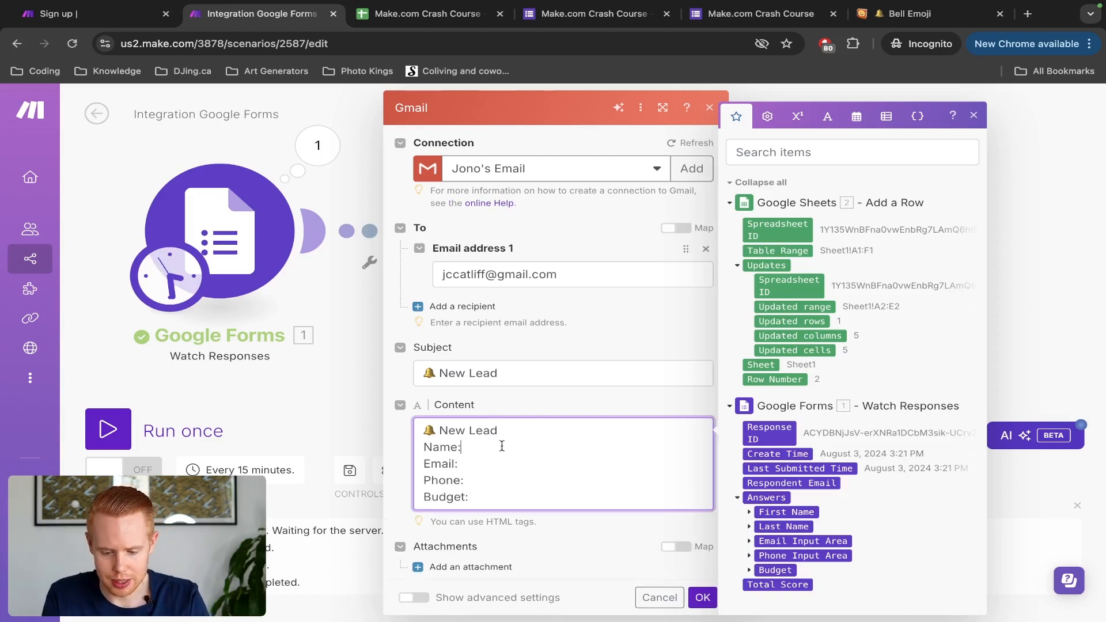
Step: Search the mapping panel for 'value' fields
{"action": "left_click", "coordinate": [836, 153]}
{"action": "type", "text": "value"}
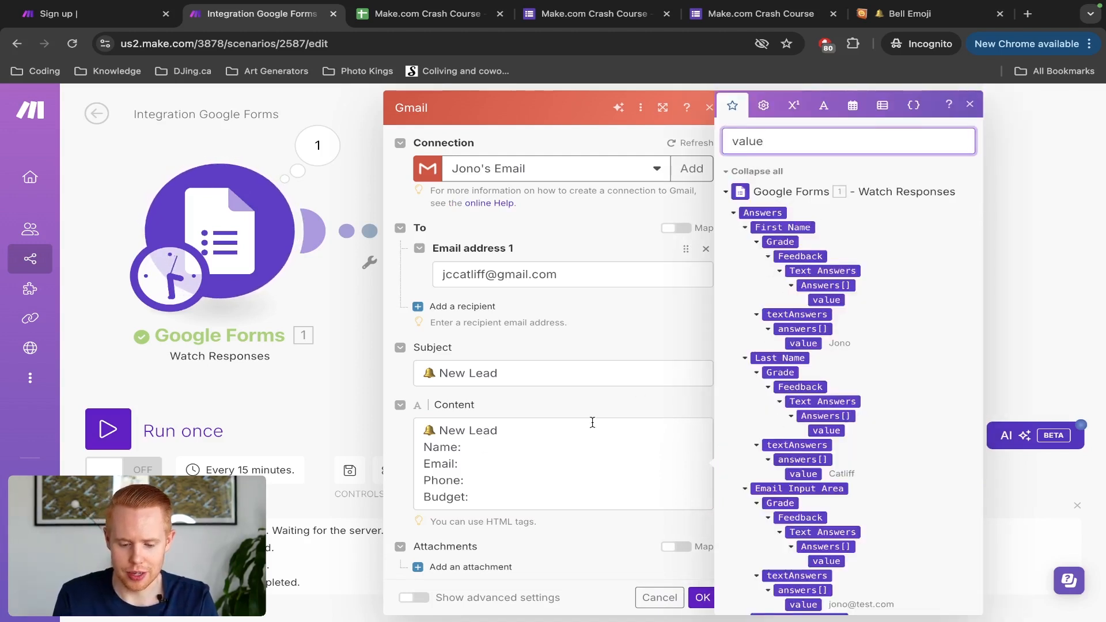
Step: Map the form's First Name and Last Name answers after Name: and the Email answer after Email
{"action": "left_click", "coordinate": [512, 448]}
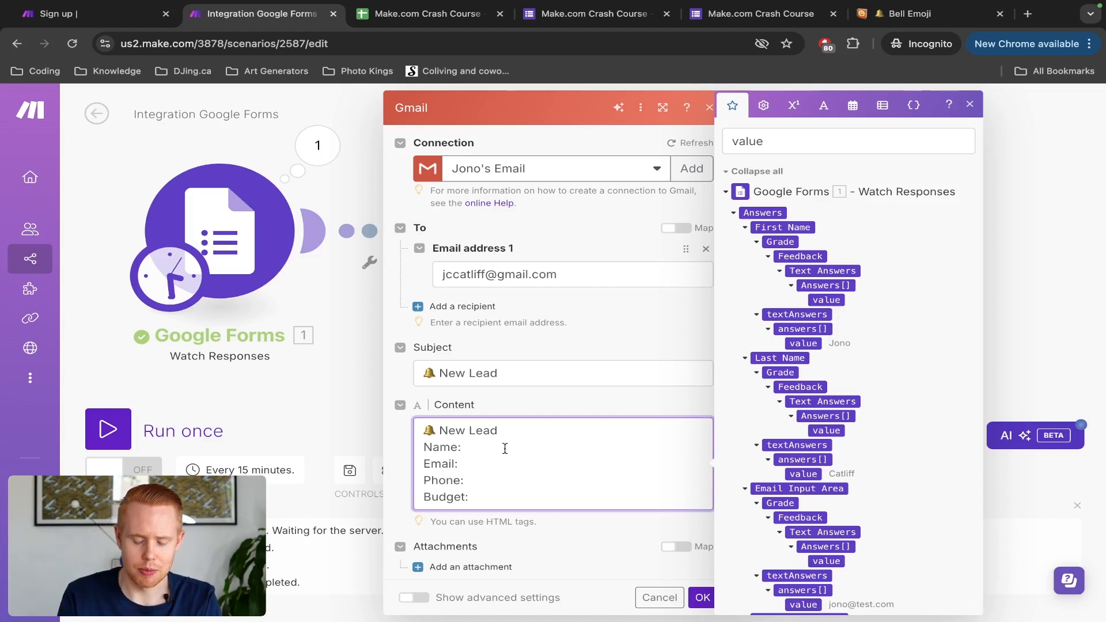
{"action": "left_click", "coordinate": [809, 344]}
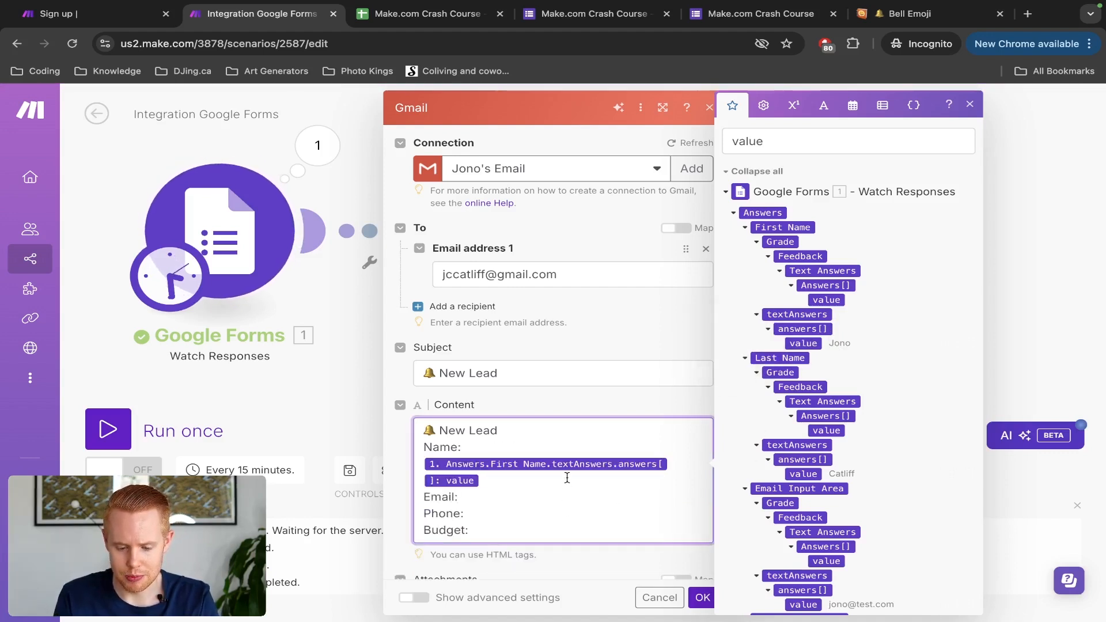
{"action": "left_click", "coordinate": [801, 475]}
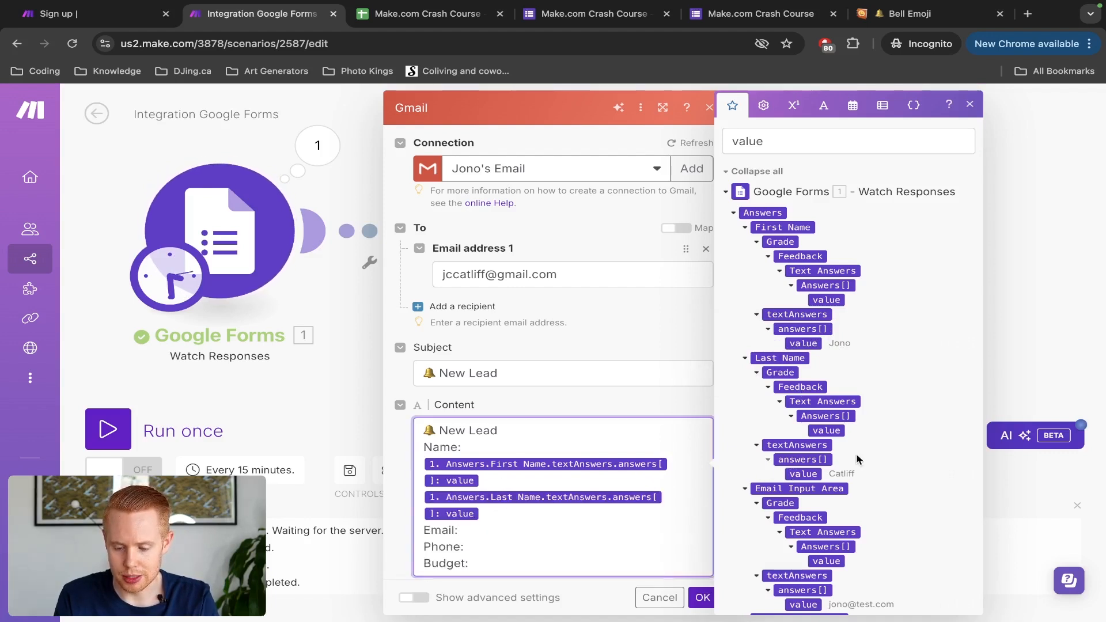
{"action": "scroll", "coordinate": [857, 459], "scroll_direction": "down", "scroll_amount": 3}
{"action": "left_click", "coordinate": [812, 456]}
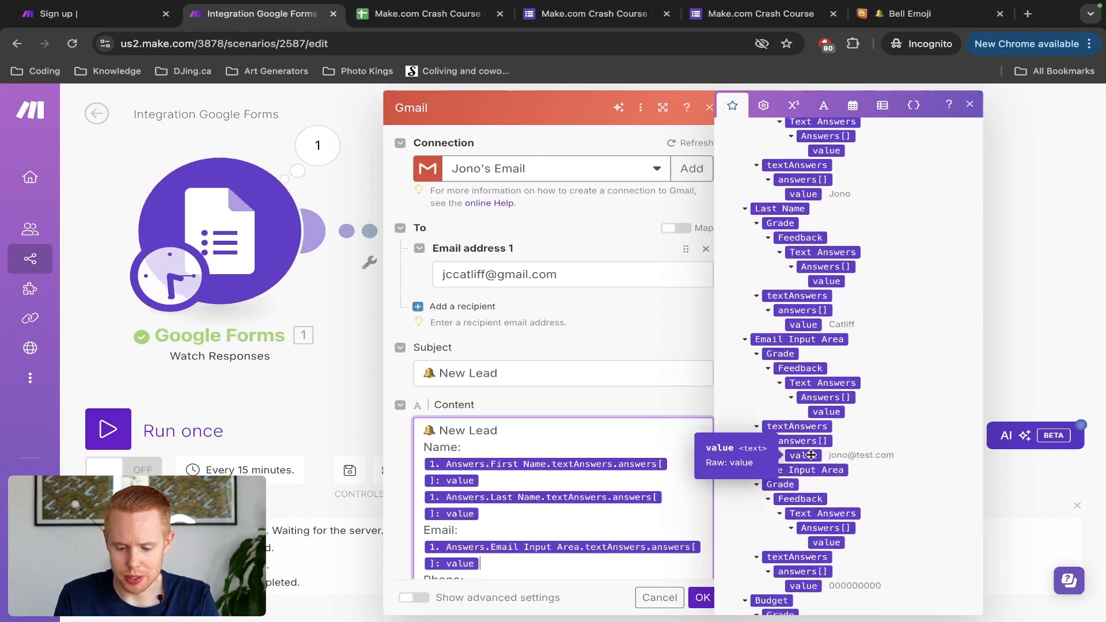
Step: Map the form's Phone and Budget answers onto their body lines
{"action": "scroll", "coordinate": [548, 519], "scroll_direction": "down", "scroll_amount": 2}
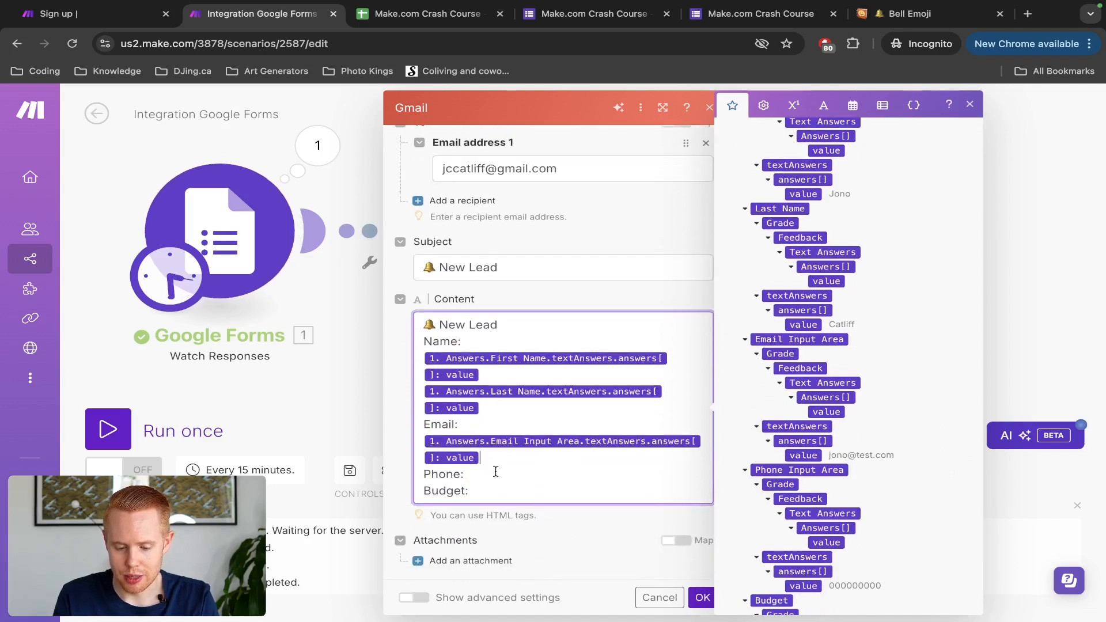
{"action": "scroll", "coordinate": [859, 447], "scroll_direction": "down", "scroll_amount": 2}
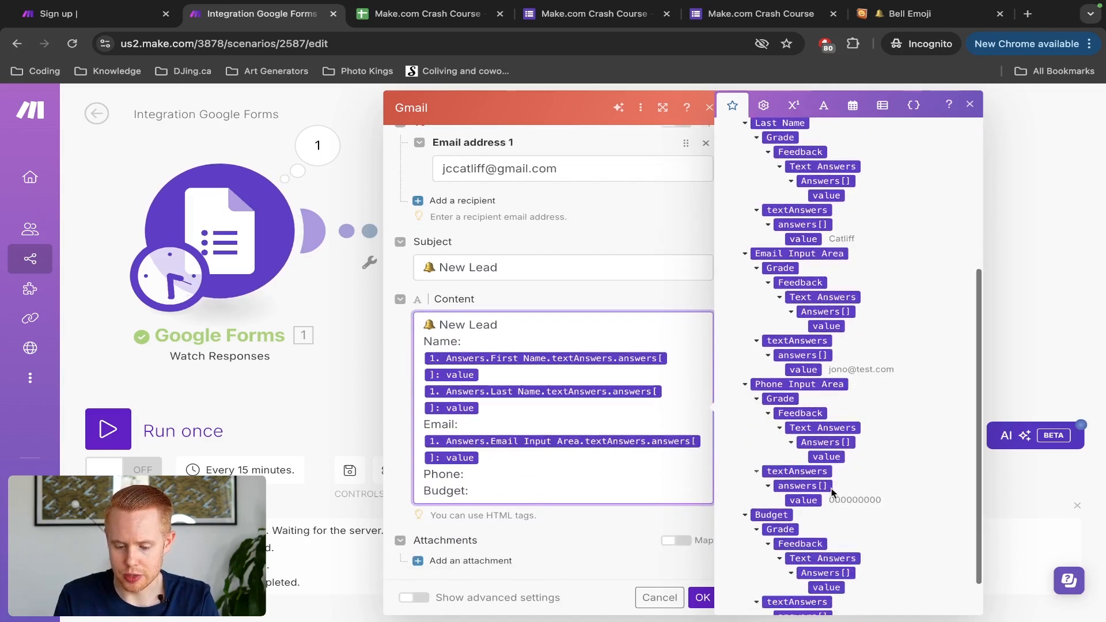
{"action": "left_click", "coordinate": [804, 500]}
{"action": "left_click", "coordinate": [518, 532]}
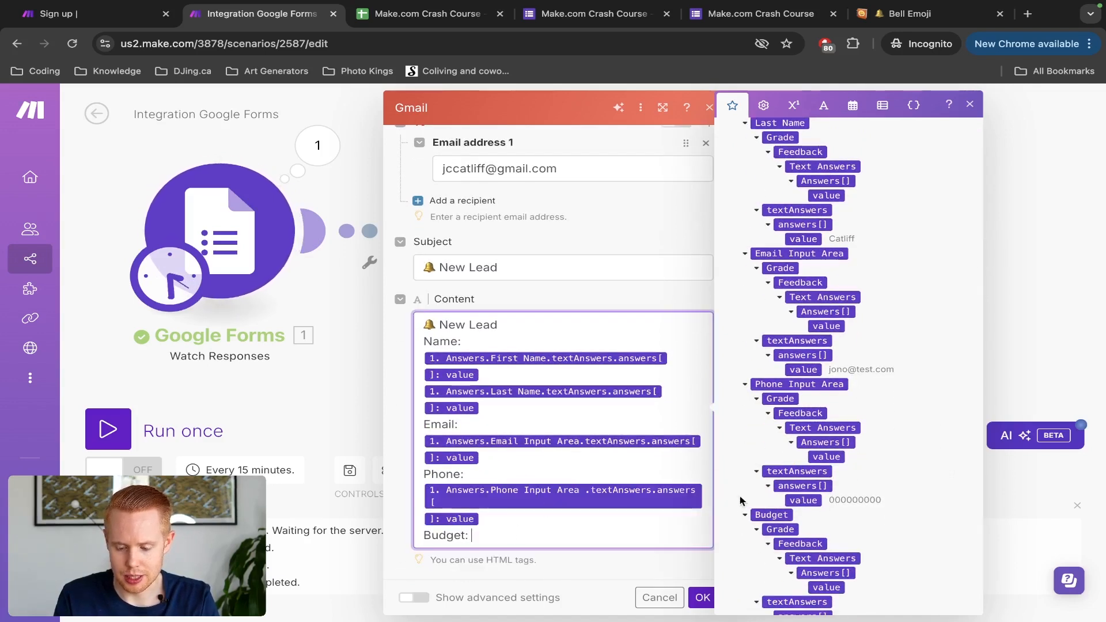
{"action": "scroll", "coordinate": [797, 500], "scroll_direction": "down", "scroll_amount": 1}
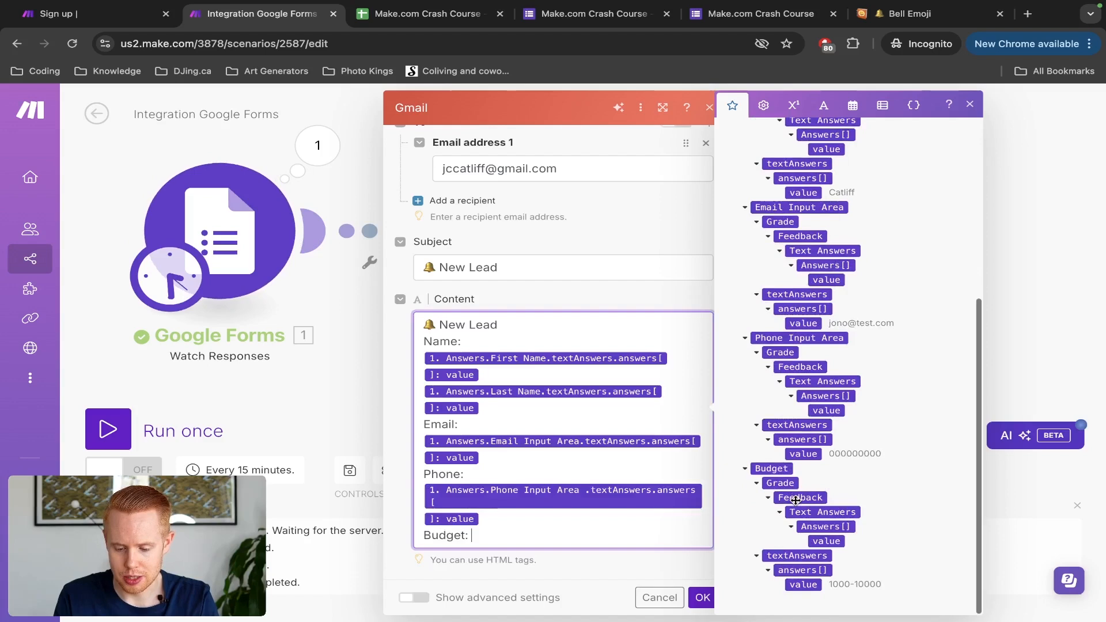
{"action": "left_click", "coordinate": [800, 585]}
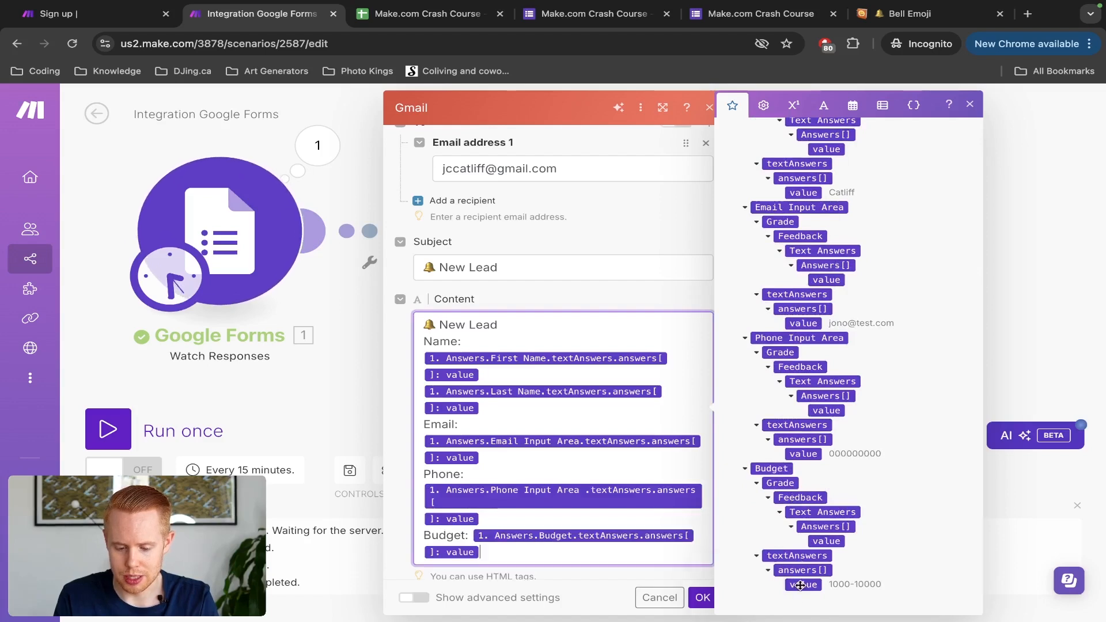
{"action": "left_click", "coordinate": [615, 578]}
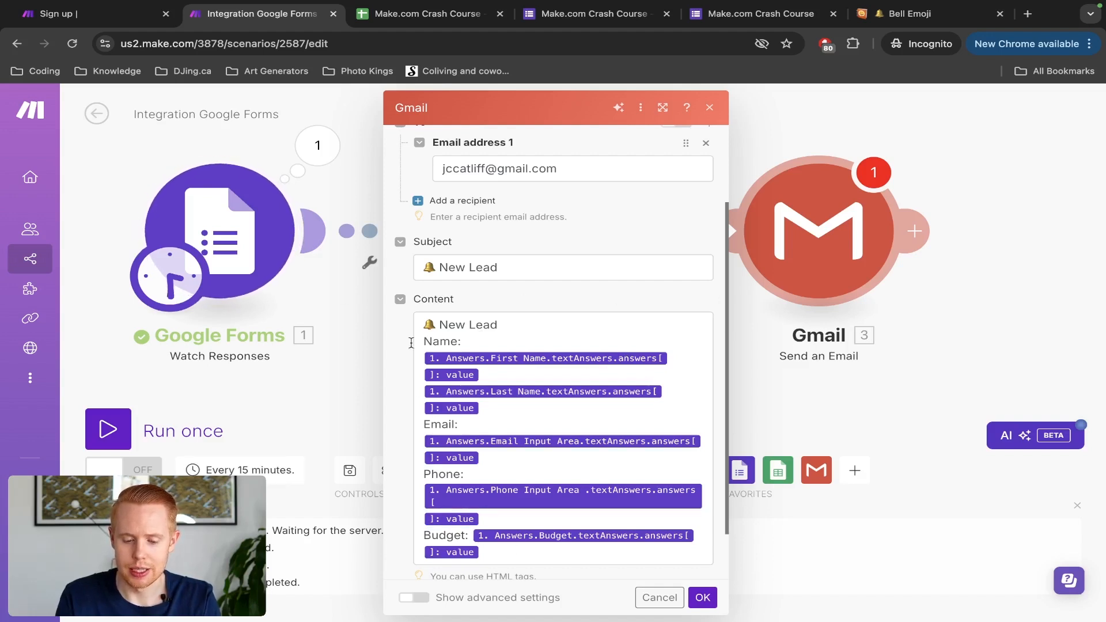
Step: Add a <br /> line break tag after the New Lead heading and select it for copying
{"action": "left_click", "coordinate": [510, 323]}
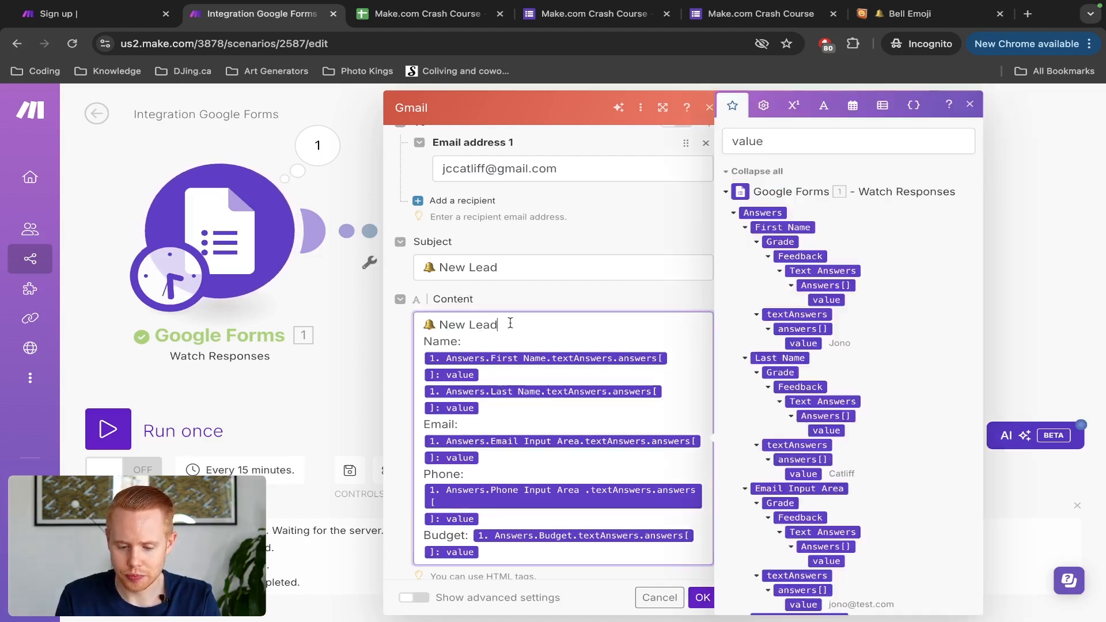
{"action": "type", "text": "<br"}
{"action": "key", "text": "shift+Left"}
{"action": "key", "text": "shift+Left"}
{"action": "key", "text": "shift+Left"}
{"action": "key", "text": "shift+Left"}
{"action": "key", "text": "shift+Left"}
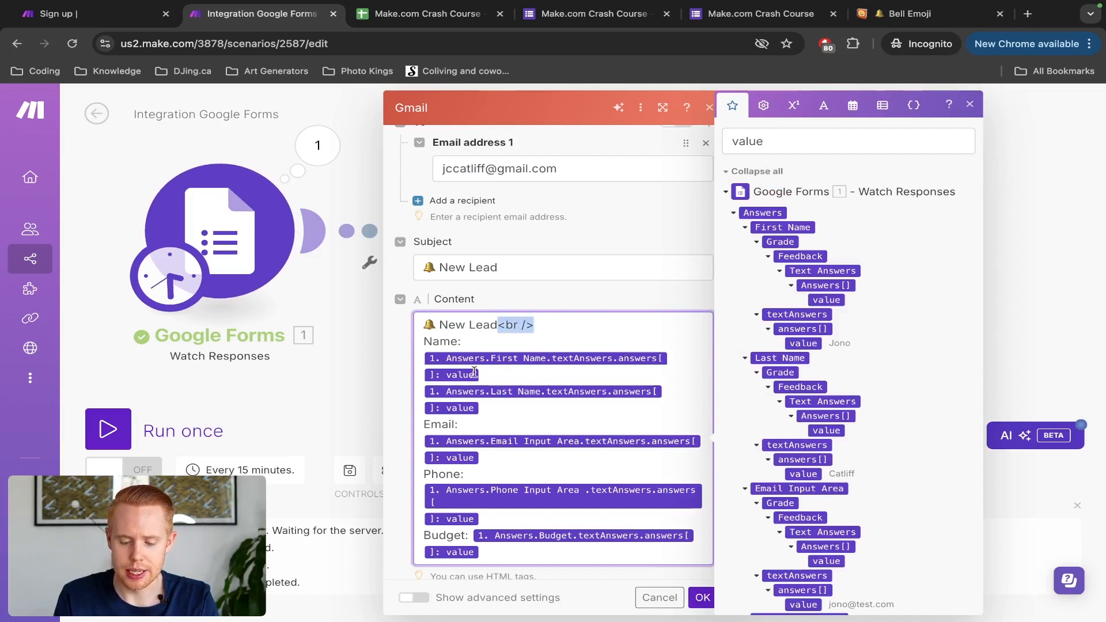
{"action": "left_click", "coordinate": [450, 587]}
{"action": "scroll", "coordinate": [529, 580], "scroll_direction": "down", "scroll_amount": 2}
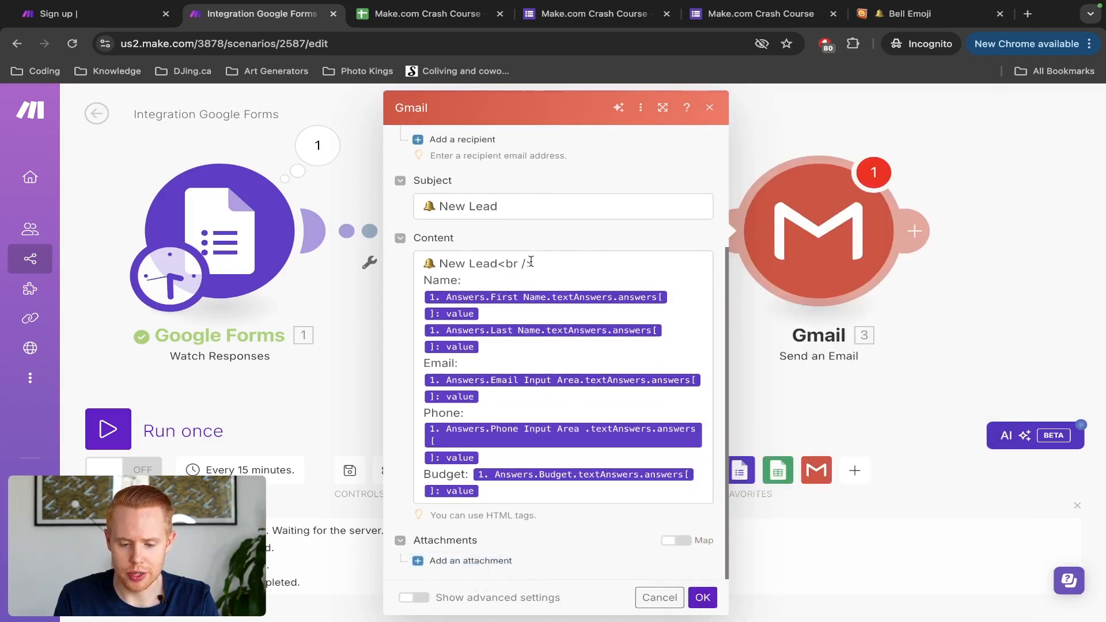
{"action": "left_click_drag", "start_coordinate": [498, 263], "coordinate": [549, 263]}
{"action": "key", "text": "ctrl+c"}
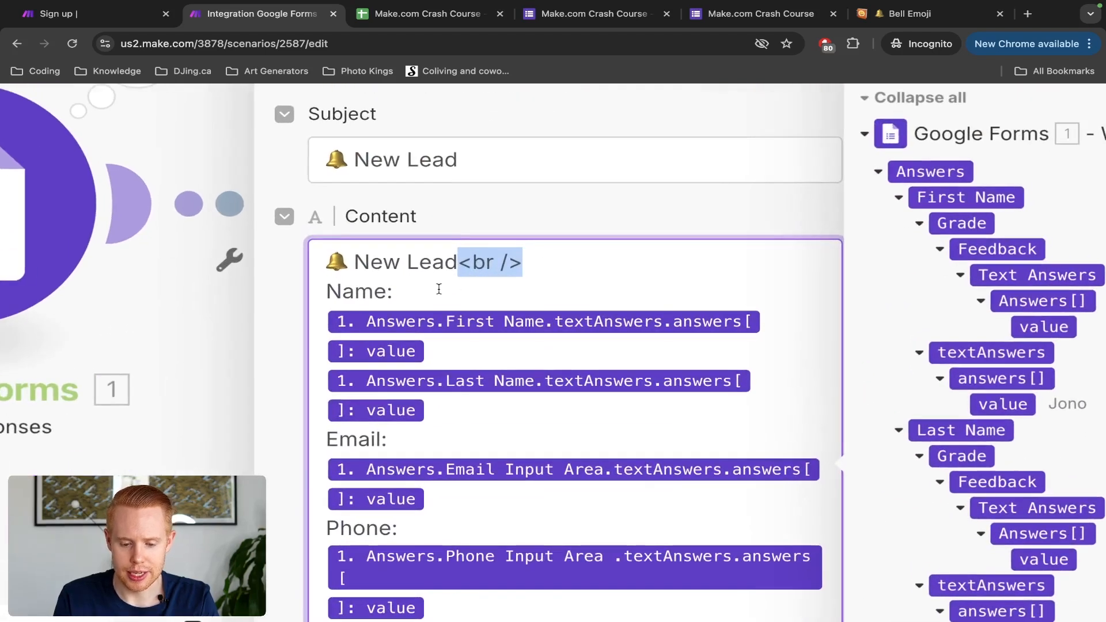
Step: Place <br /> line breaks after the Name, Email and Phone answer values, removing misplaced ones
{"action": "left_click", "coordinate": [439, 289]}
{"action": "key", "text": "ctrl+v"}
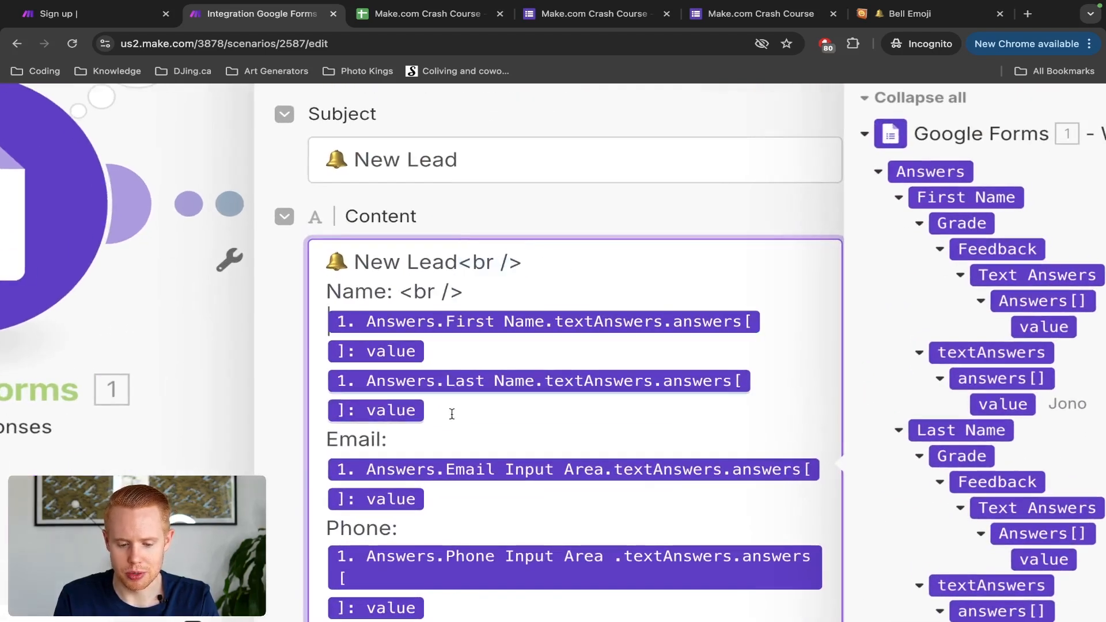
{"action": "key", "text": "ctrl+v"}
{"action": "key", "text": "ctrl+v"}
{"action": "scroll", "coordinate": [430, 442], "scroll_direction": "down", "scroll_amount": 1}
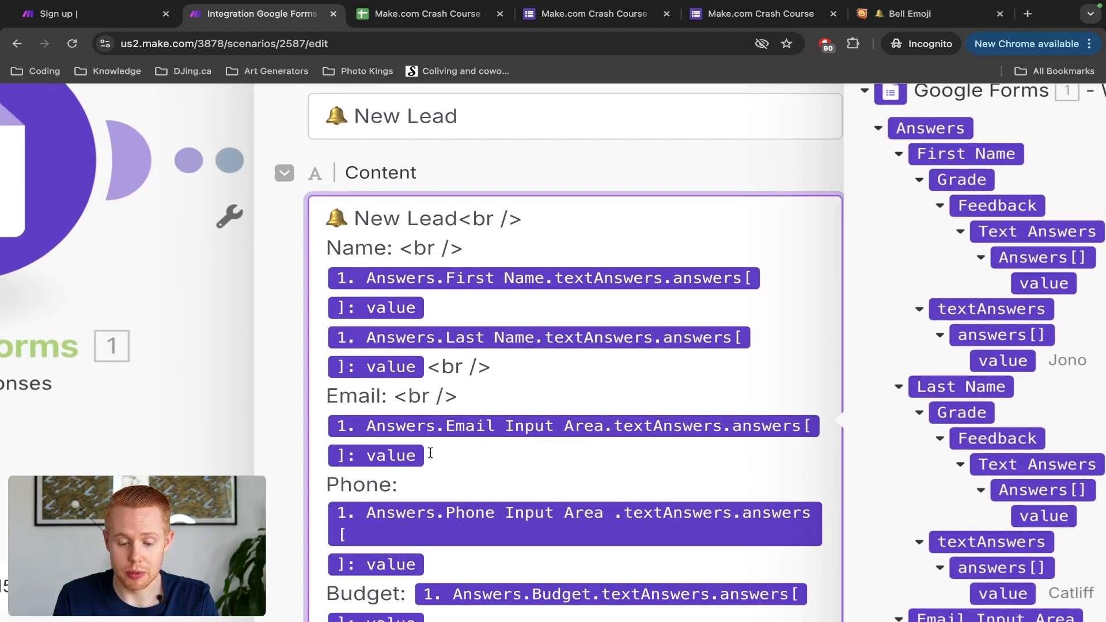
{"action": "scroll", "coordinate": [431, 454], "scroll_direction": "down", "scroll_amount": 1}
{"action": "left_click", "coordinate": [426, 419]}
{"action": "key", "text": "ctrl+v"}
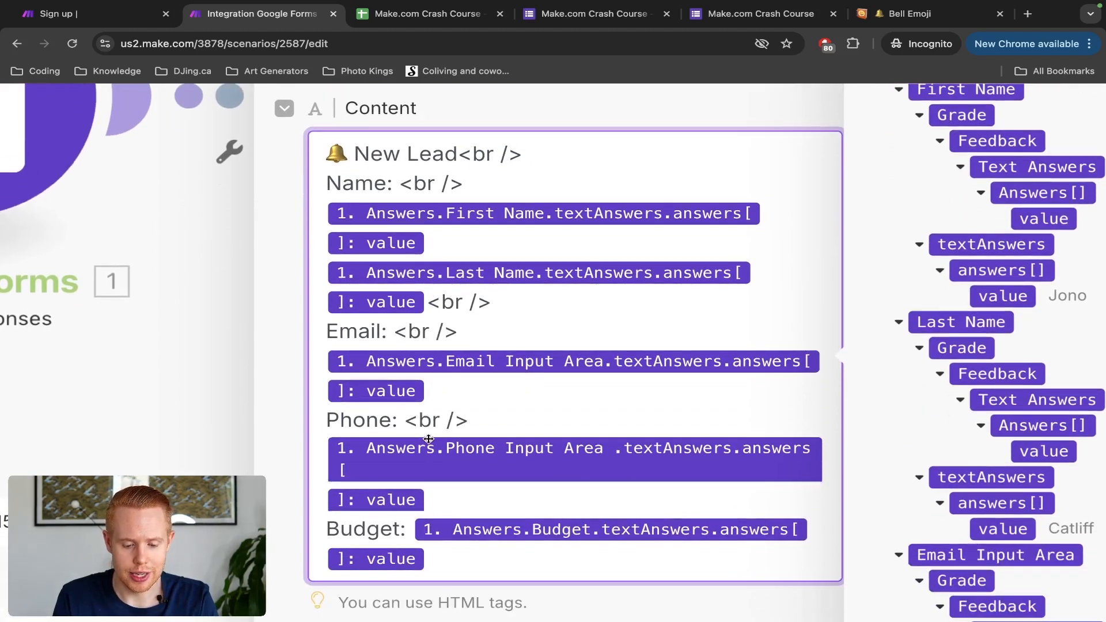
{"action": "key", "text": "ctrl+z"}
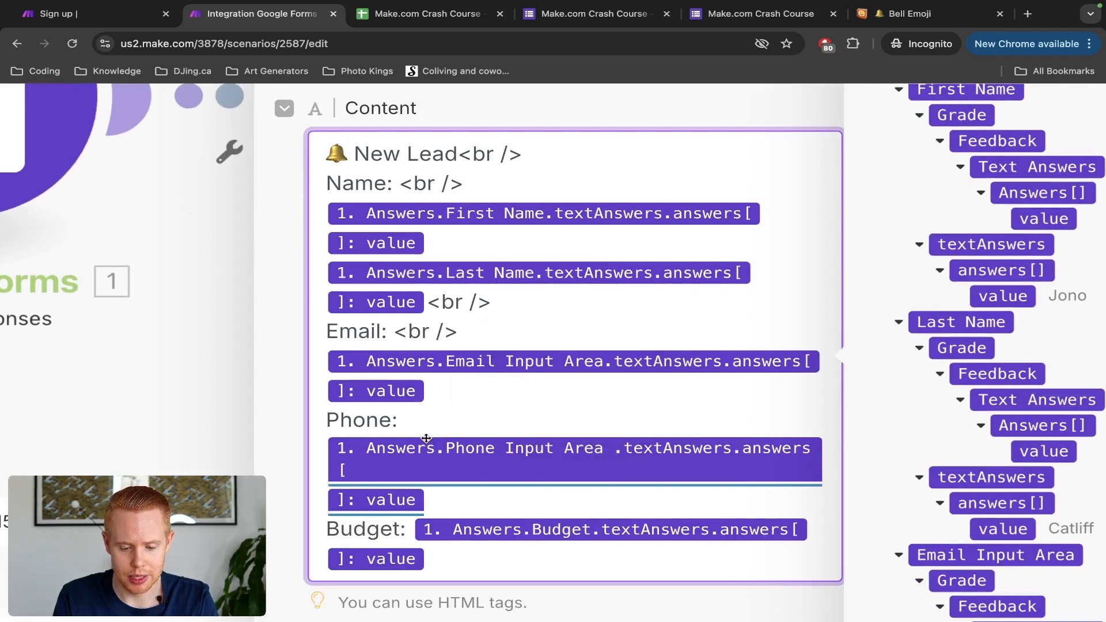
{"action": "left_click_drag", "start_coordinate": [458, 332], "coordinate": [395, 332]}
{"action": "key", "text": "BackSpace"}
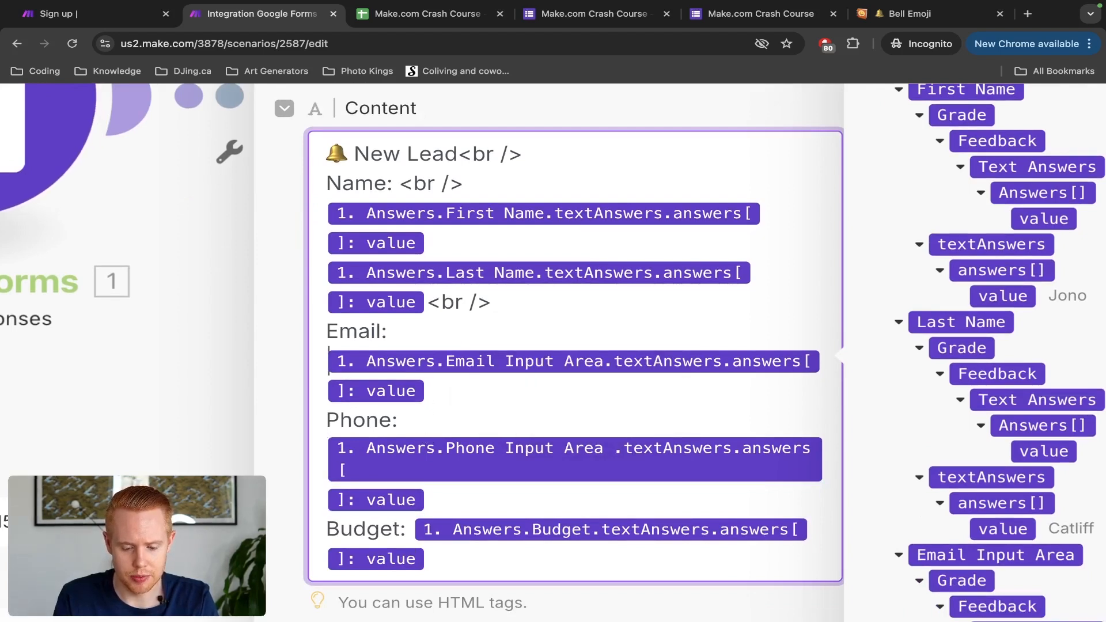
{"action": "left_click", "coordinate": [470, 391]}
{"action": "left_click", "coordinate": [429, 500]}
{"action": "type", "text": "<br />"}
Step: Delete the extra line break after the Name label
{"action": "scroll", "coordinate": [441, 494], "scroll_direction": "down", "scroll_amount": 1}
{"action": "scroll", "coordinate": [440, 495], "scroll_direction": "down", "scroll_amount": 1}
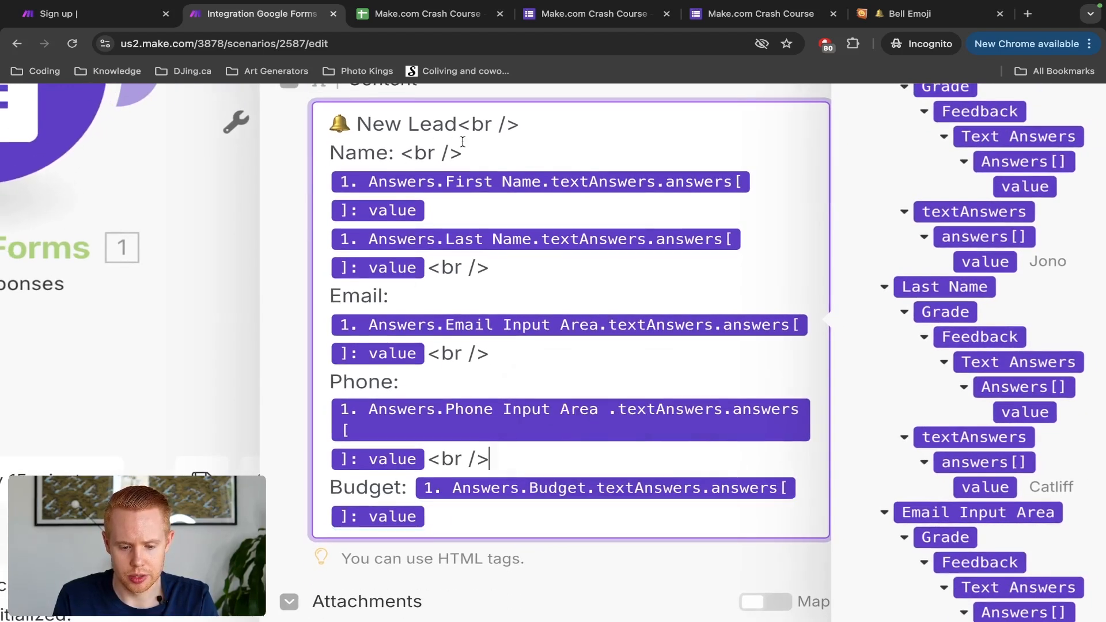
{"action": "left_click_drag", "start_coordinate": [463, 154], "coordinate": [401, 154]}
{"action": "key", "text": "BackSpace"}
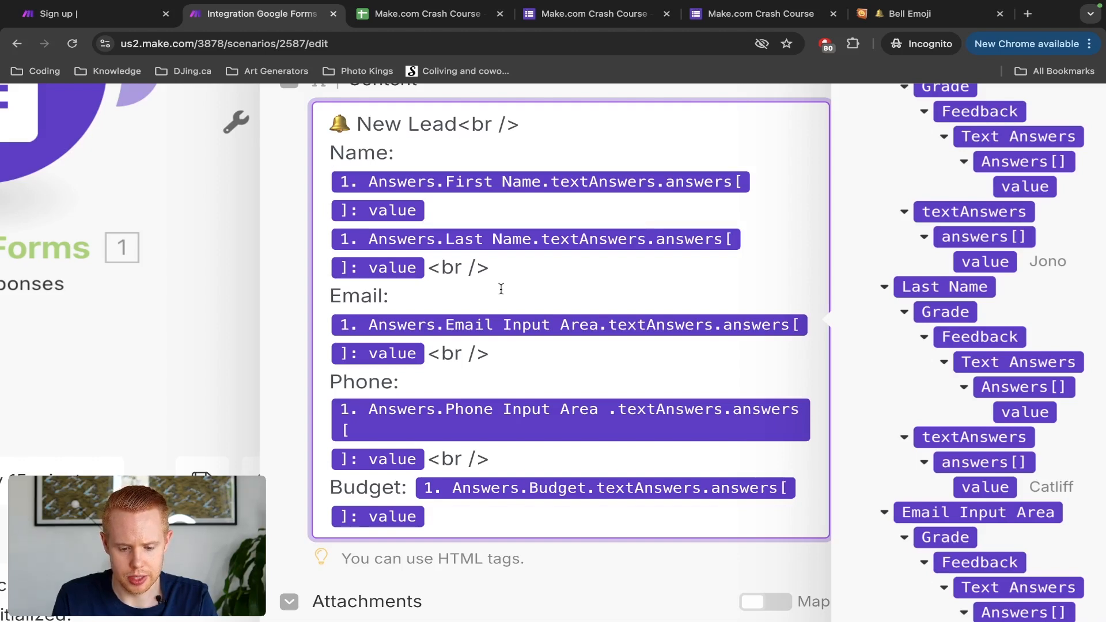
{"action": "scroll", "coordinate": [501, 289], "scroll_direction": "down", "scroll_amount": 3}
{"action": "scroll", "coordinate": [500, 282], "scroll_direction": "down", "scroll_amount": 2}
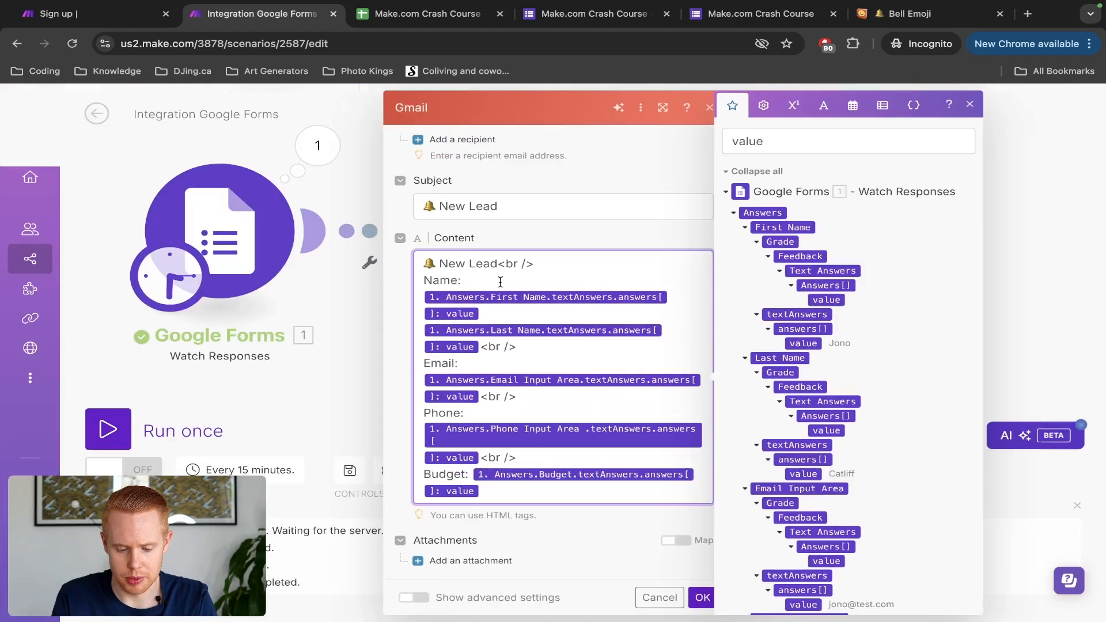
Step: Confirm the Gmail module settings and save the scenario
{"action": "left_click", "coordinate": [701, 598]}
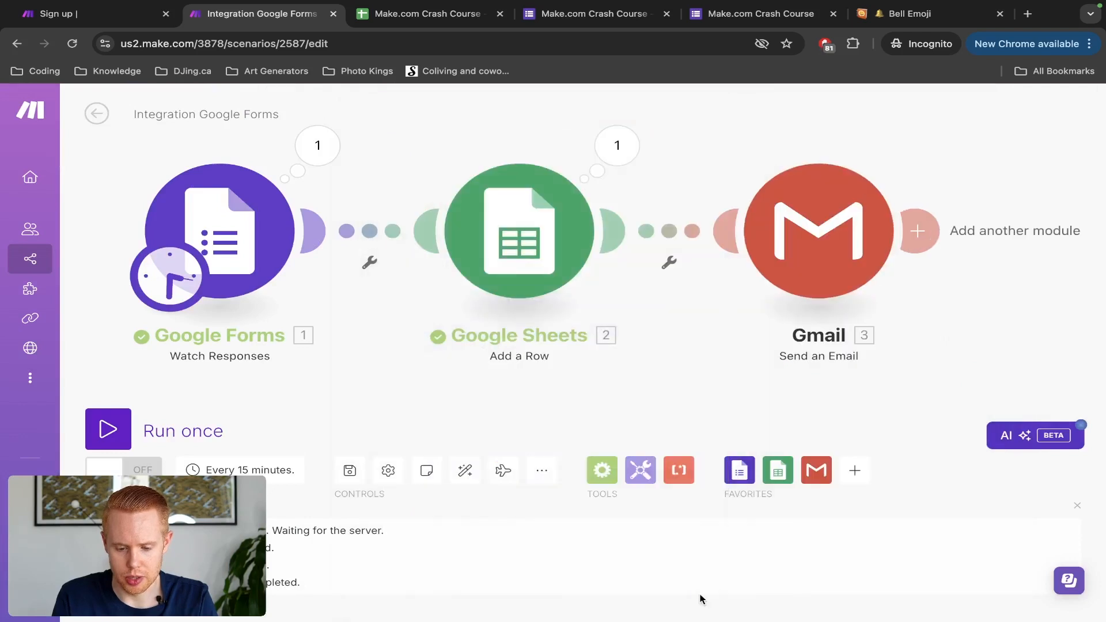
{"action": "left_click", "coordinate": [350, 472]}
{"action": "left_click", "coordinate": [349, 471]}
{"action": "left_click", "coordinate": [349, 471]}
{"action": "left_click", "coordinate": [350, 471]}
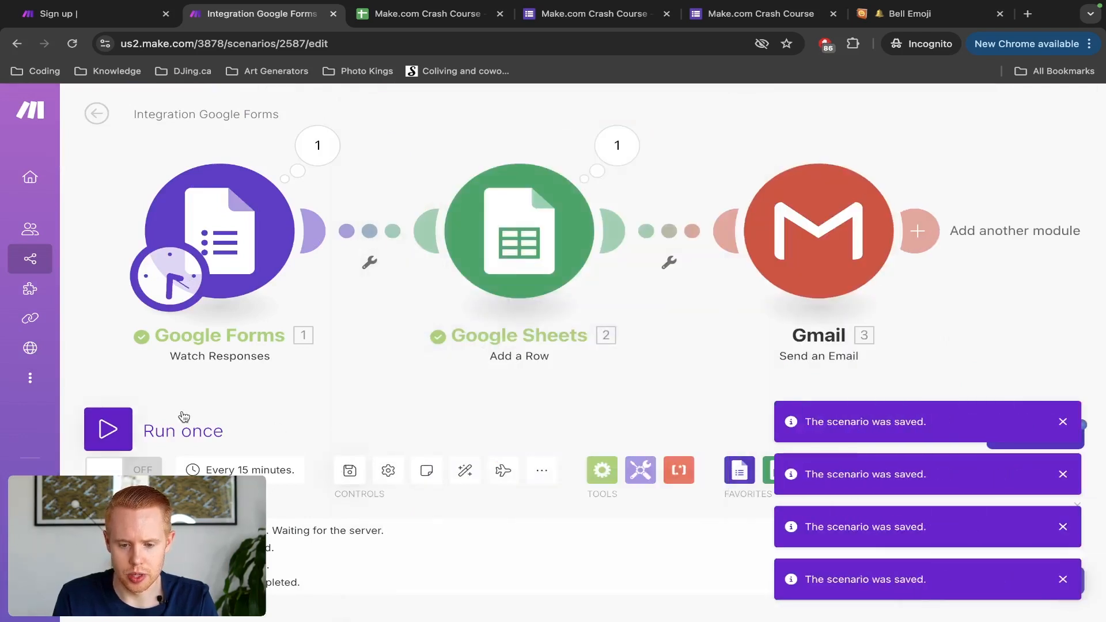
Step: Reload the Make.com Crash Course form and enter a test first name, last name, e-mail and phone
{"action": "left_click", "coordinate": [735, 23]}
{"action": "key", "text": "super+r"}
{"action": "left_click_drag", "start_coordinate": [735, 25], "coordinate": [276, 11]}
{"action": "left_click", "coordinate": [385, 295]}
{"action": "type", "text": "Jono"}
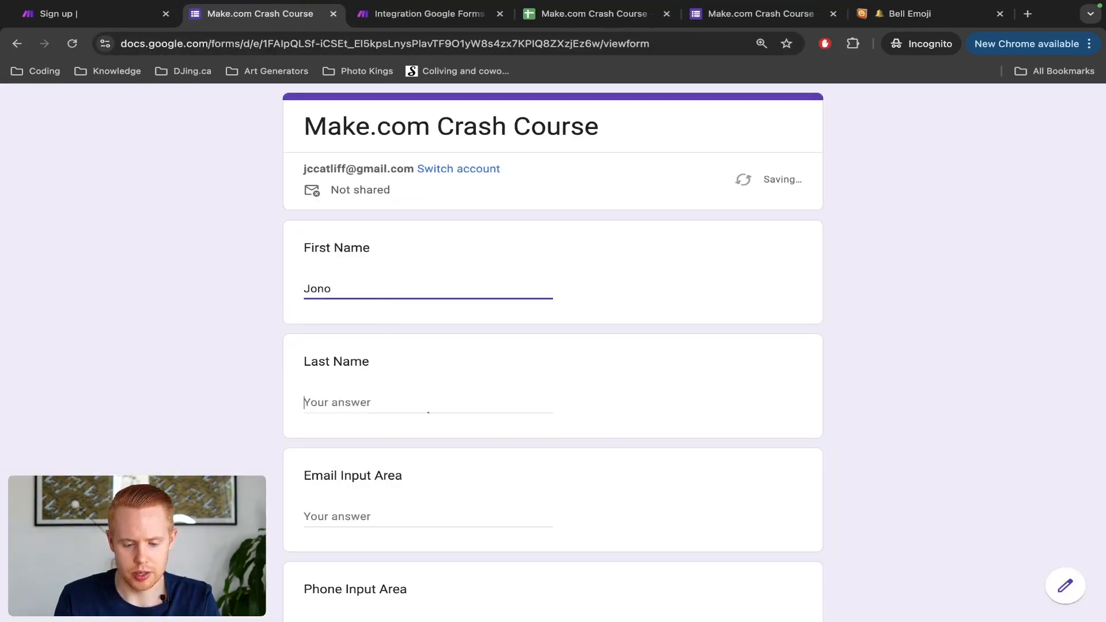
{"action": "key", "text": "Tab"}
{"action": "type", "text": "Ca"}
{"action": "key", "text": "Tab"}
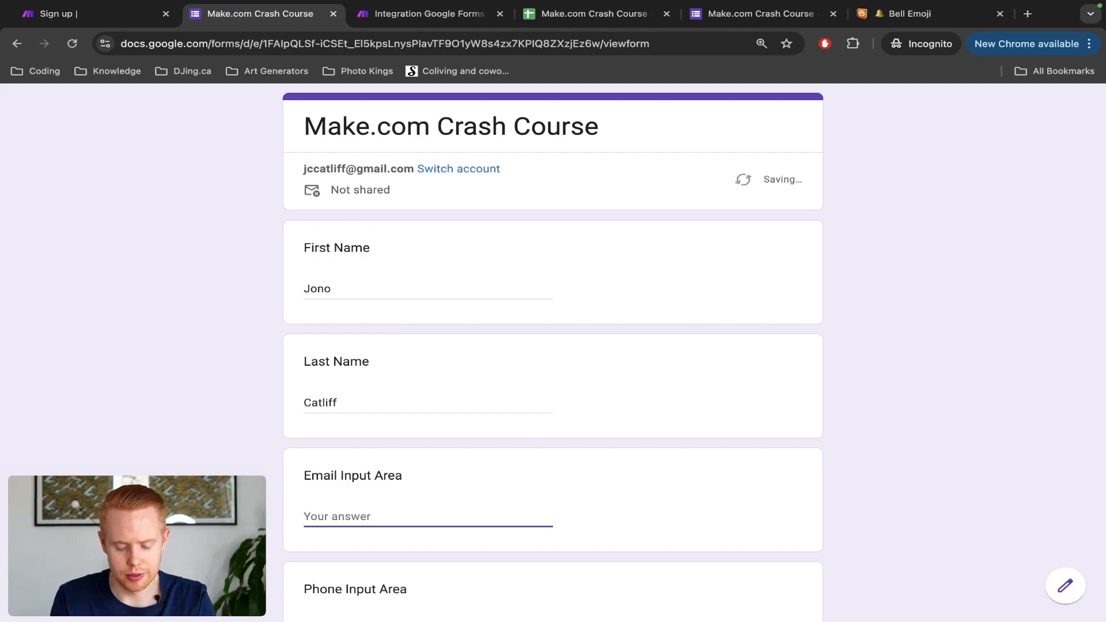
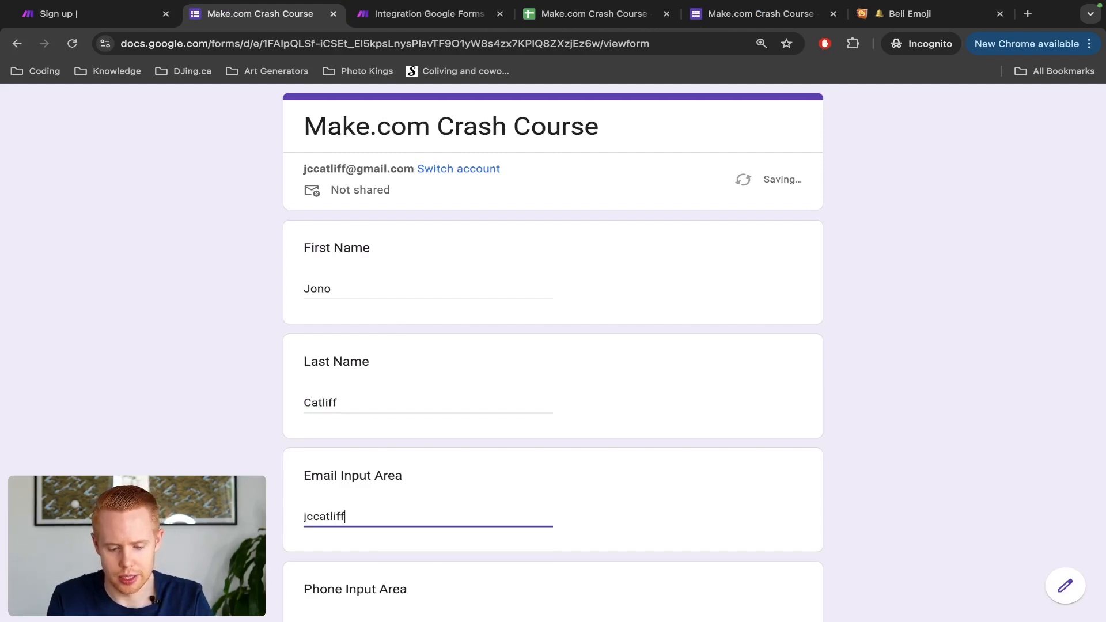
{"action": "key", "text": "Tab"}
{"action": "scroll", "coordinate": [384, 301], "scroll_direction": "down", "scroll_amount": 3}
{"action": "type", "text": "00000000"}
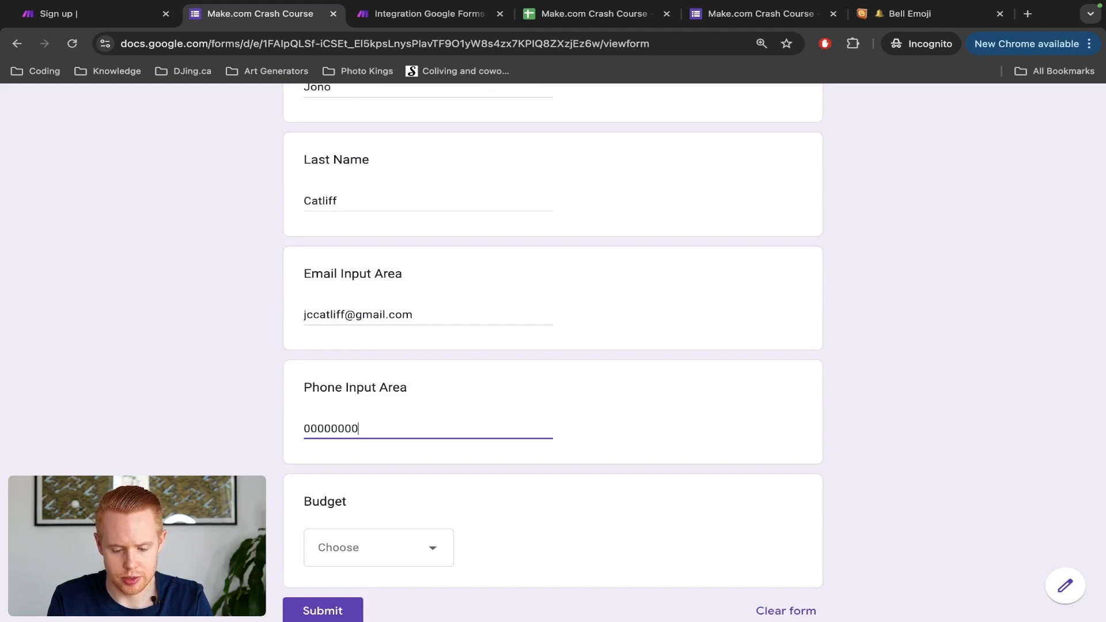
Step: Choose the 1000-10000 budget and submit the form response
{"action": "left_click", "coordinate": [373, 569]}
{"action": "left_click", "coordinate": [338, 541]}
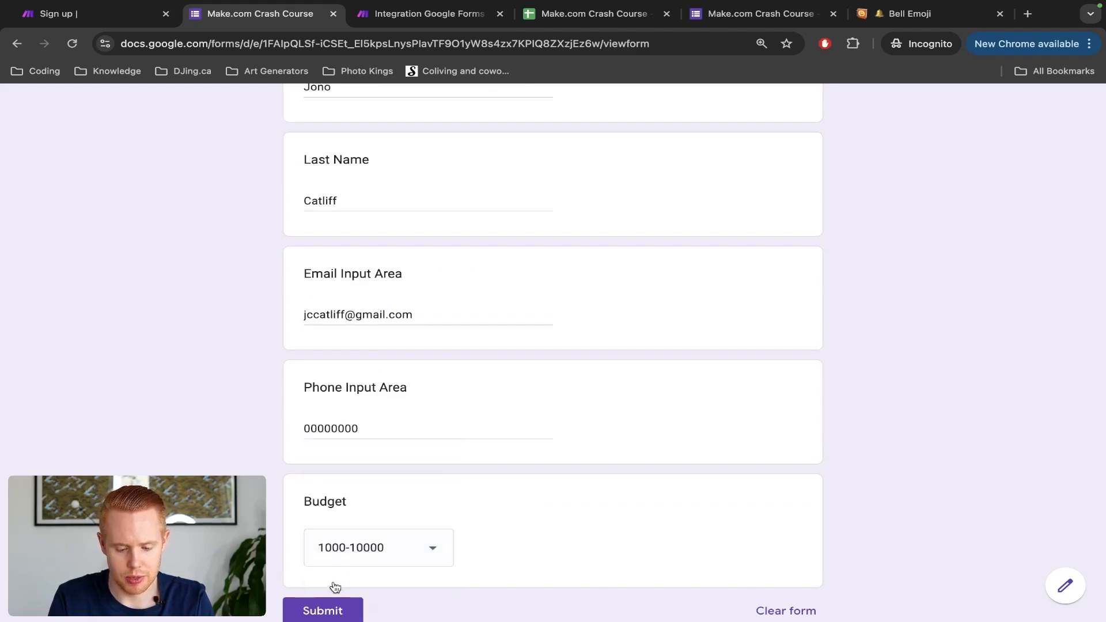
{"action": "left_click", "coordinate": [326, 605]}
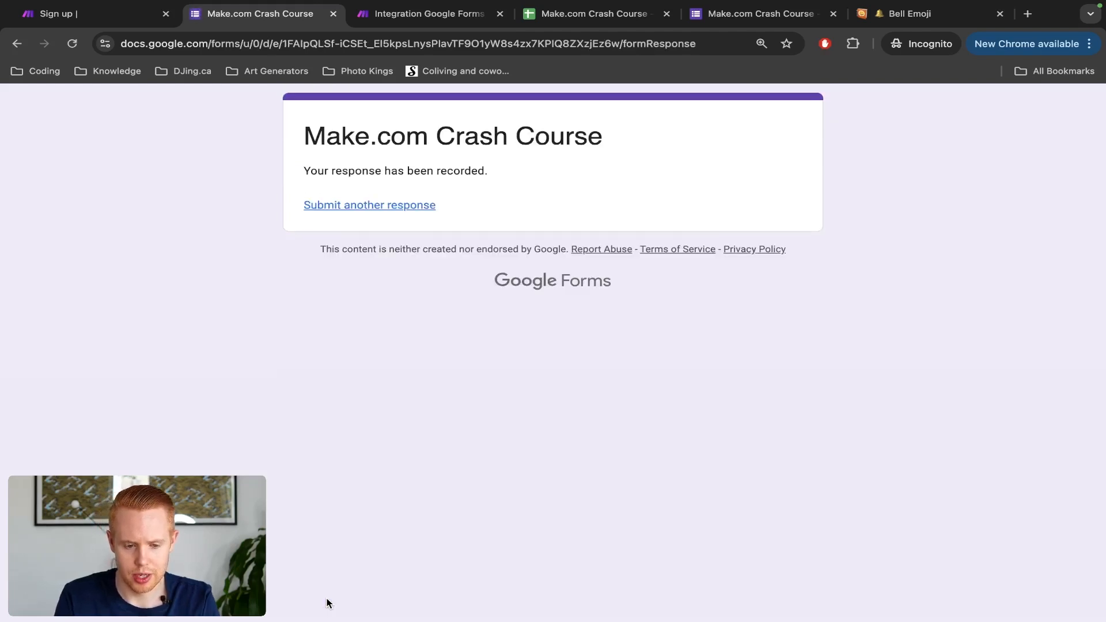
{"action": "key", "text": "ctrl+Tab"}
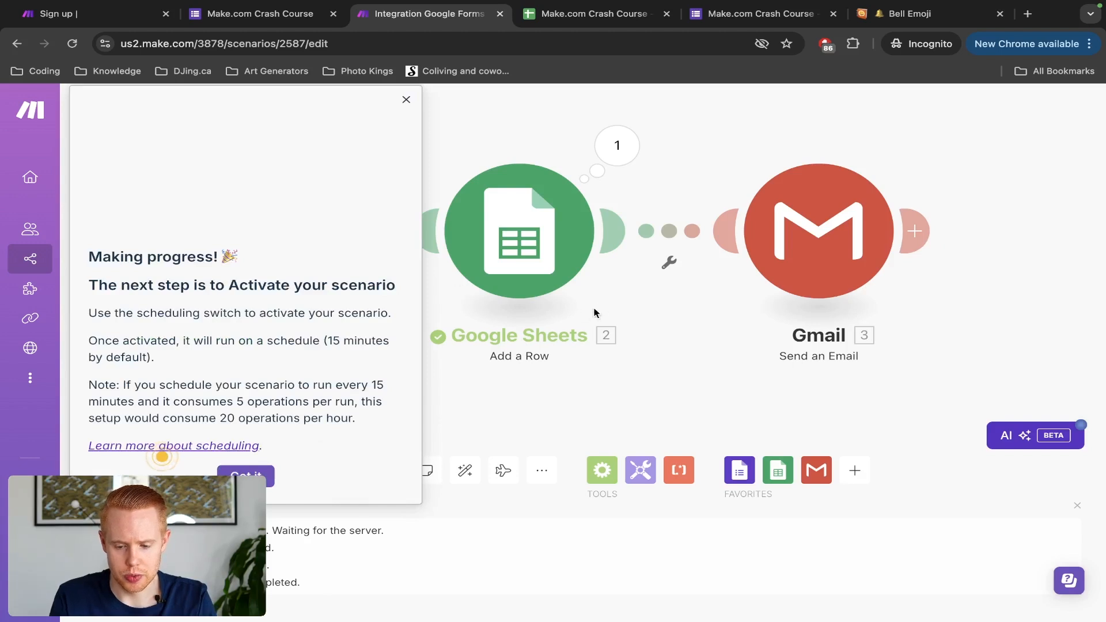
Step: Dismiss the 'Making progress!' tip and run the scenario once on the new response
{"action": "left_click", "coordinate": [407, 99]}
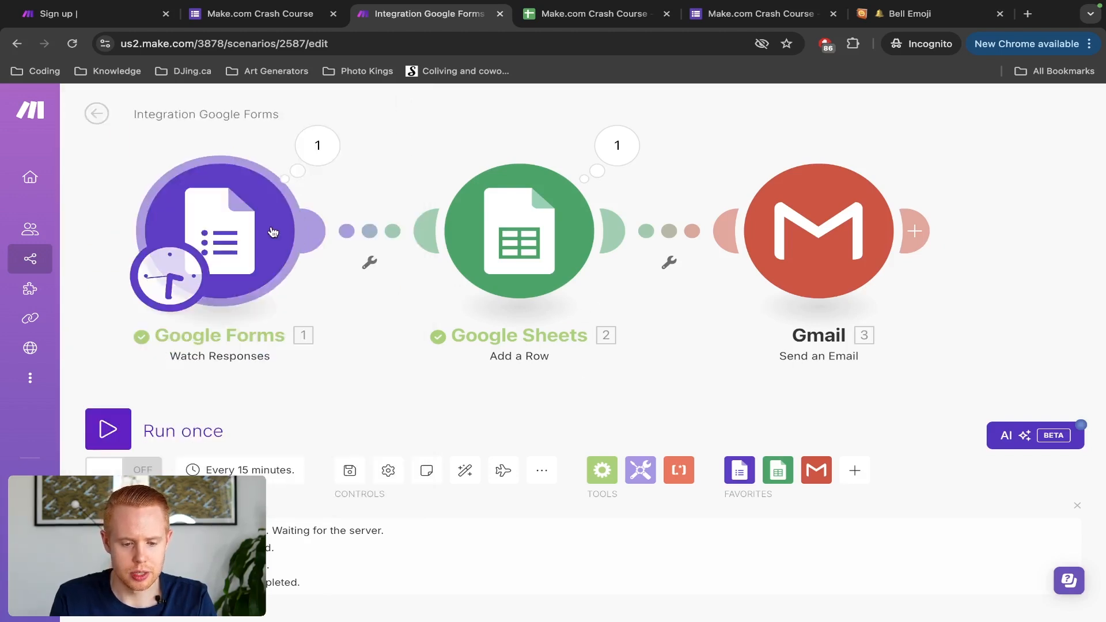
{"action": "left_click", "coordinate": [107, 443]}
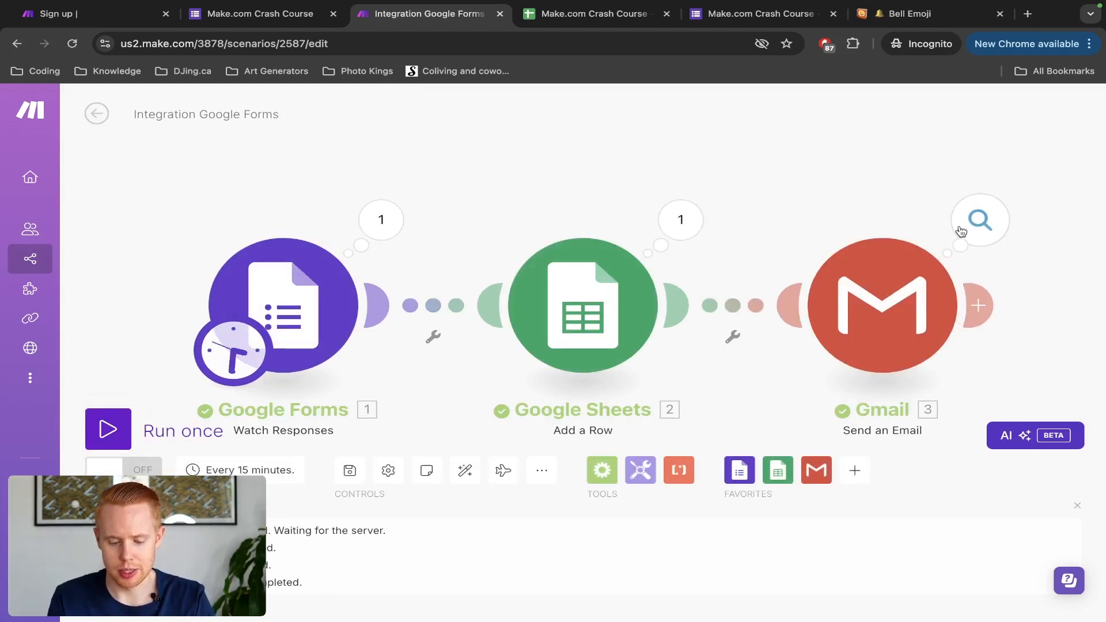
{"action": "key", "text": "ctrl+t"}
Step: Go to gmail.com and open the received New Lead email
{"action": "type", "text": "gamil.com"}
{"action": "key", "text": "ctrl+a"}
{"action": "type", "text": "gmail.com"}
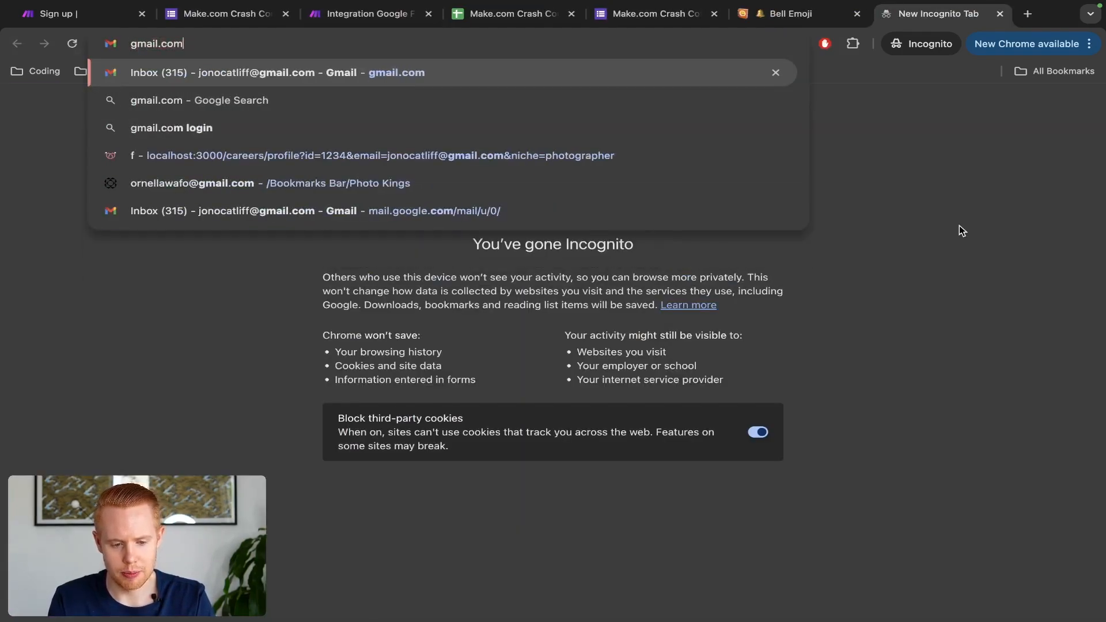
{"action": "key", "text": "Return"}
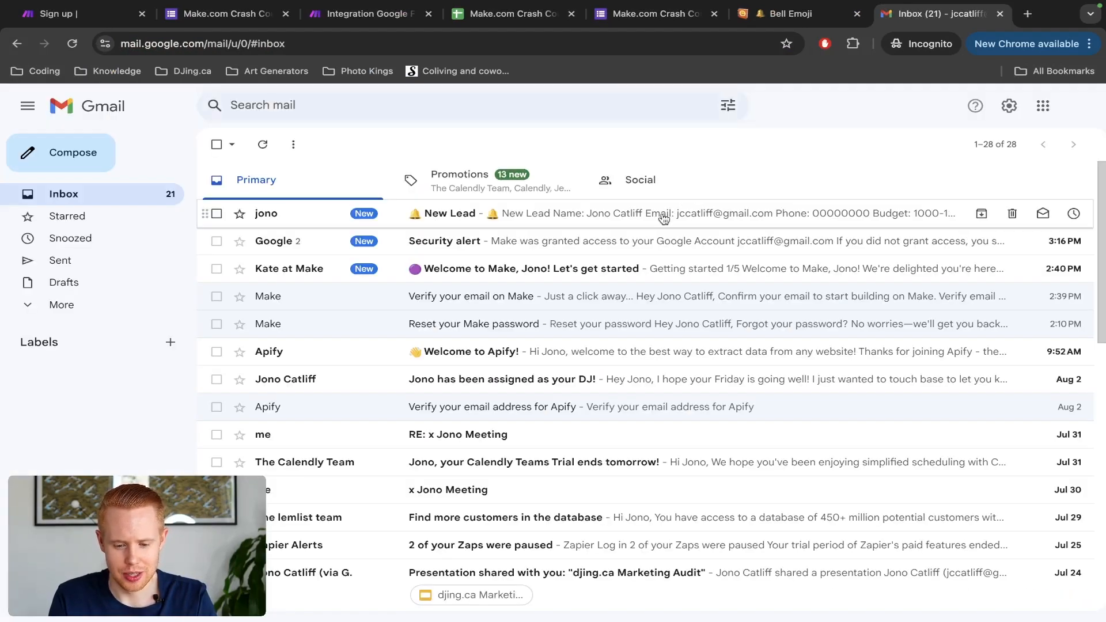
{"action": "left_click", "coordinate": [663, 218]}
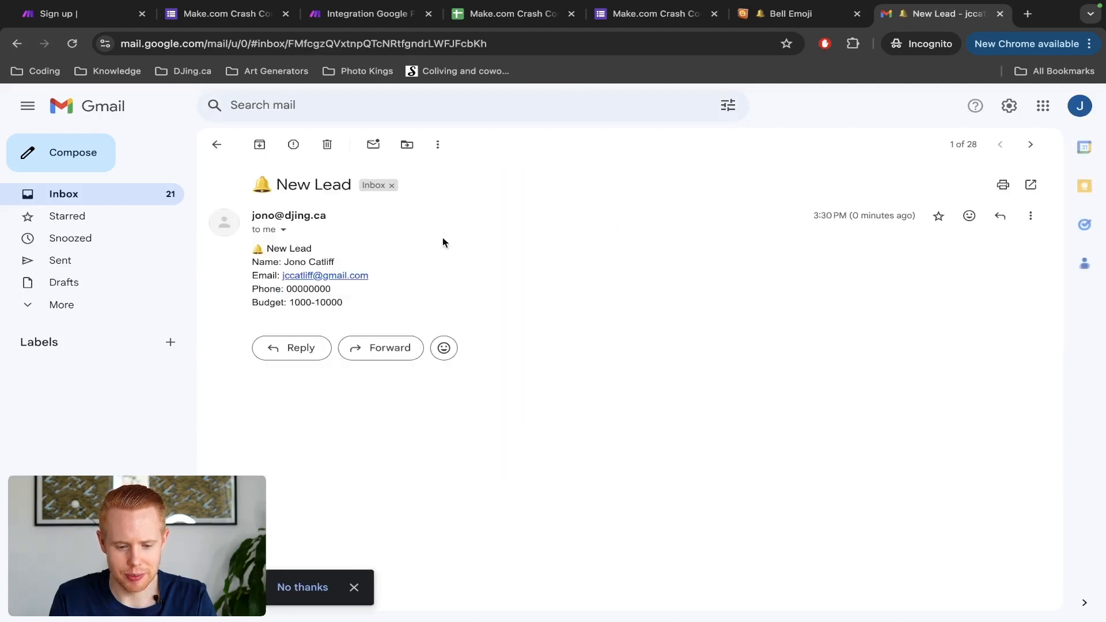
Step: Highlight the lead's name, phone number and 1000-10000 budget in the email
{"action": "left_click_drag", "start_coordinate": [250, 187], "coordinate": [312, 183]}
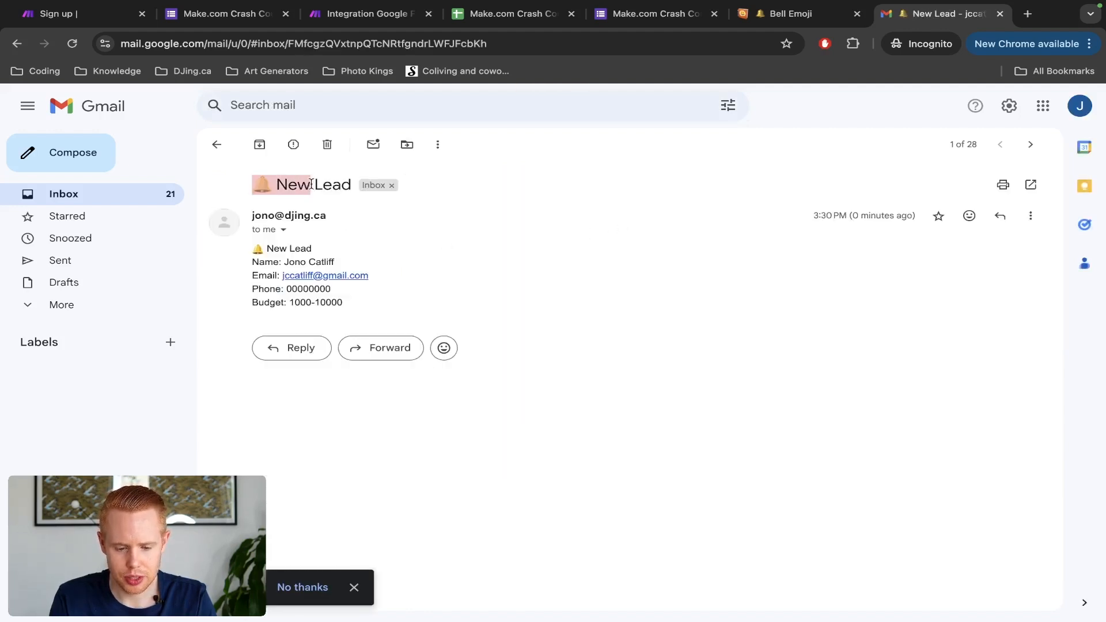
{"action": "left_click", "coordinate": [262, 275]}
{"action": "left_click_drag", "start_coordinate": [288, 263], "coordinate": [369, 276]}
{"action": "double_click", "coordinate": [315, 288]}
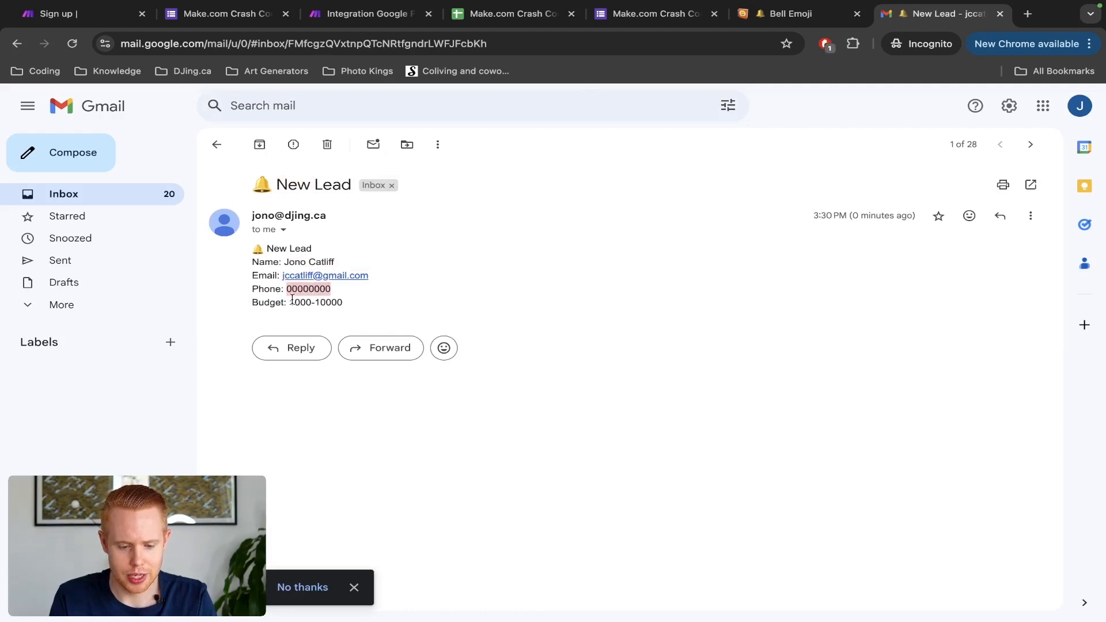
{"action": "left_click_drag", "start_coordinate": [295, 303], "coordinate": [348, 304]}
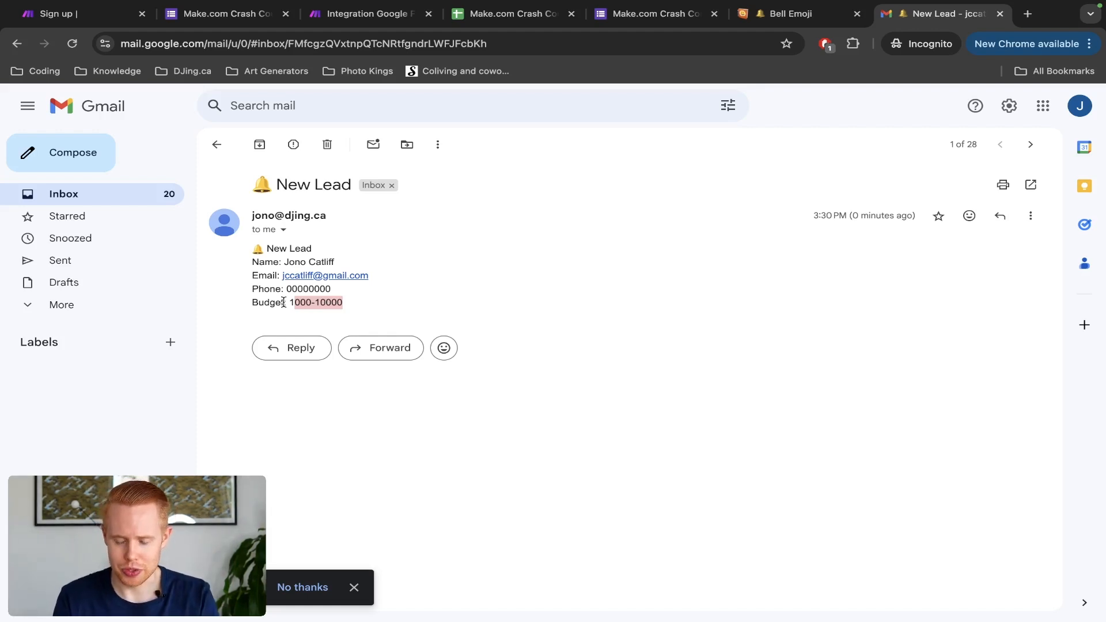
{"action": "key", "text": "ctrl+shift+Tab"}
{"action": "key", "text": "ctrl+shift+Tab"}
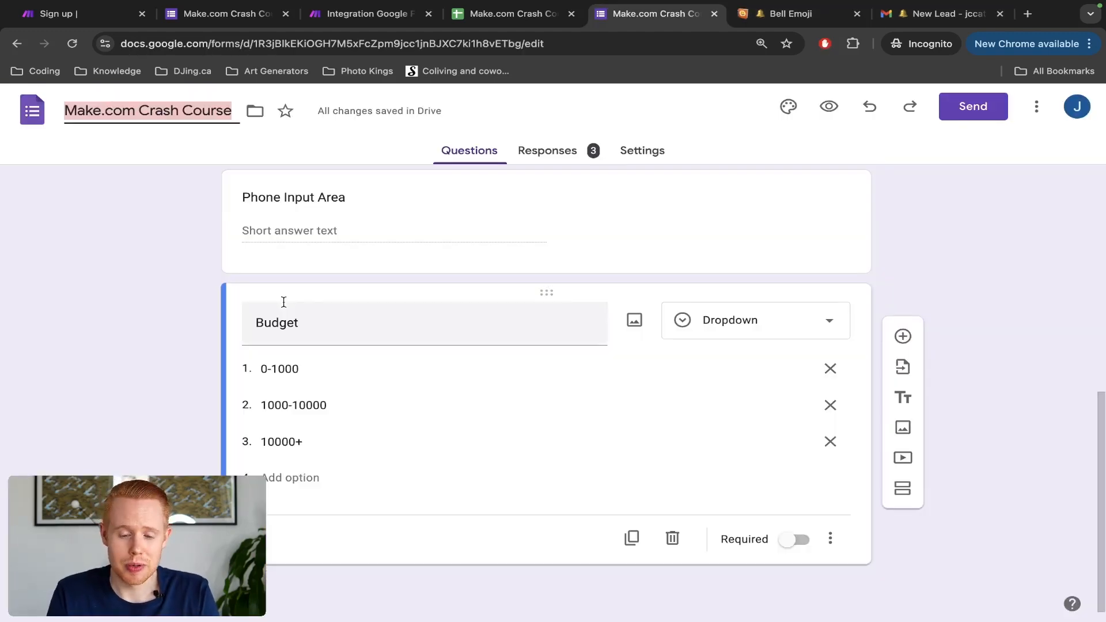
Step: Select the new lead in row 3 of the Google Sheet showing budget 1000-10000
{"action": "key", "text": "ctrl+shift+Tab"}
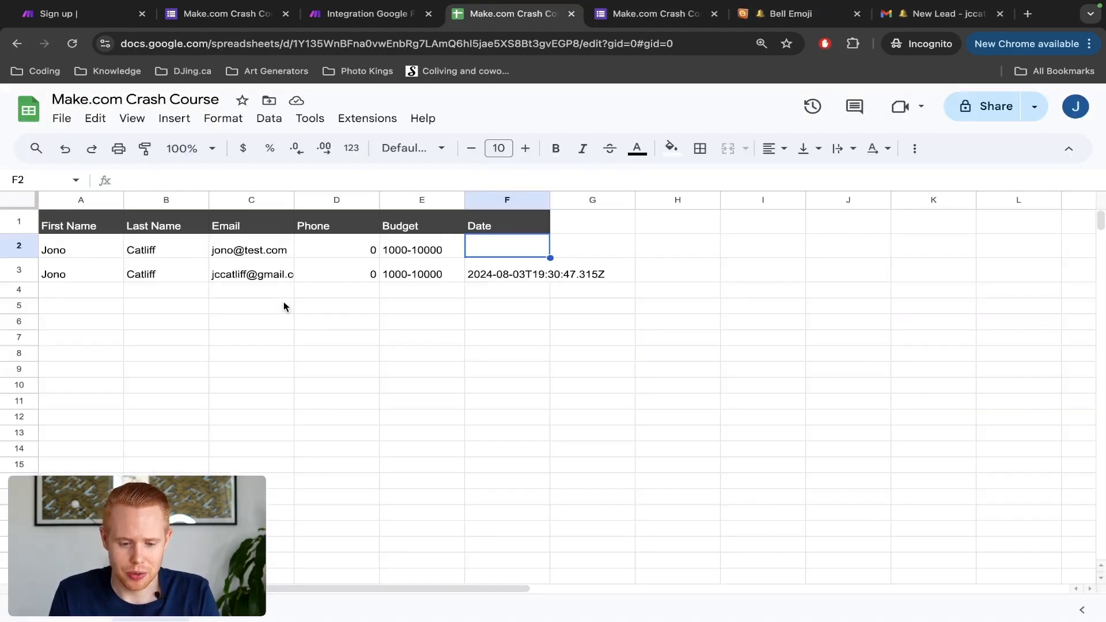
{"action": "left_click", "coordinate": [2, 271]}
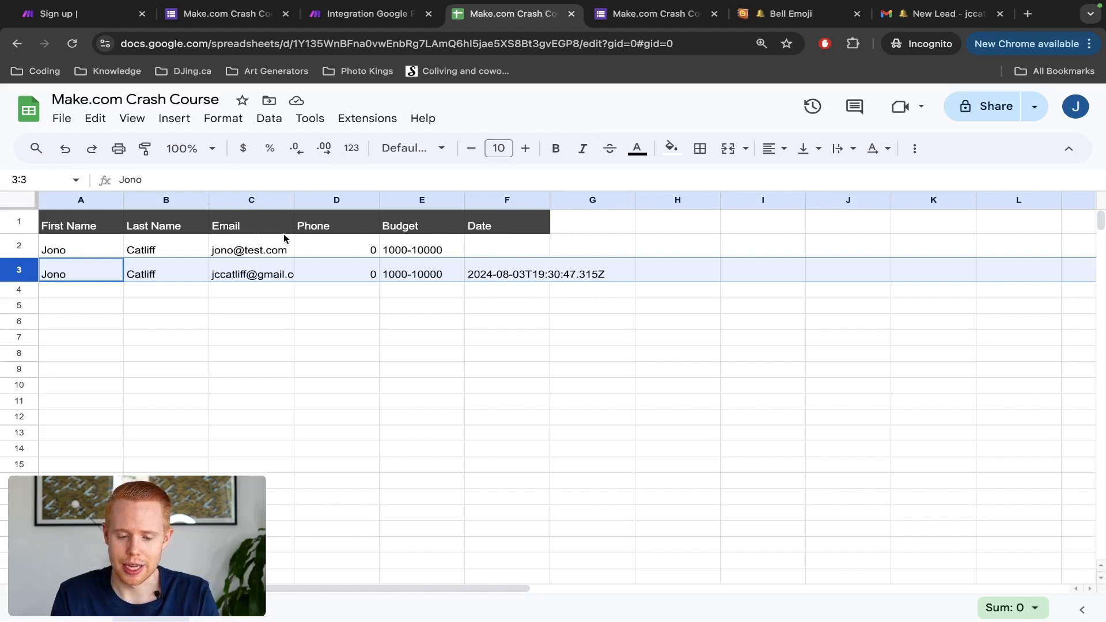
{"action": "key", "text": "ctrl+shift+Tab"}
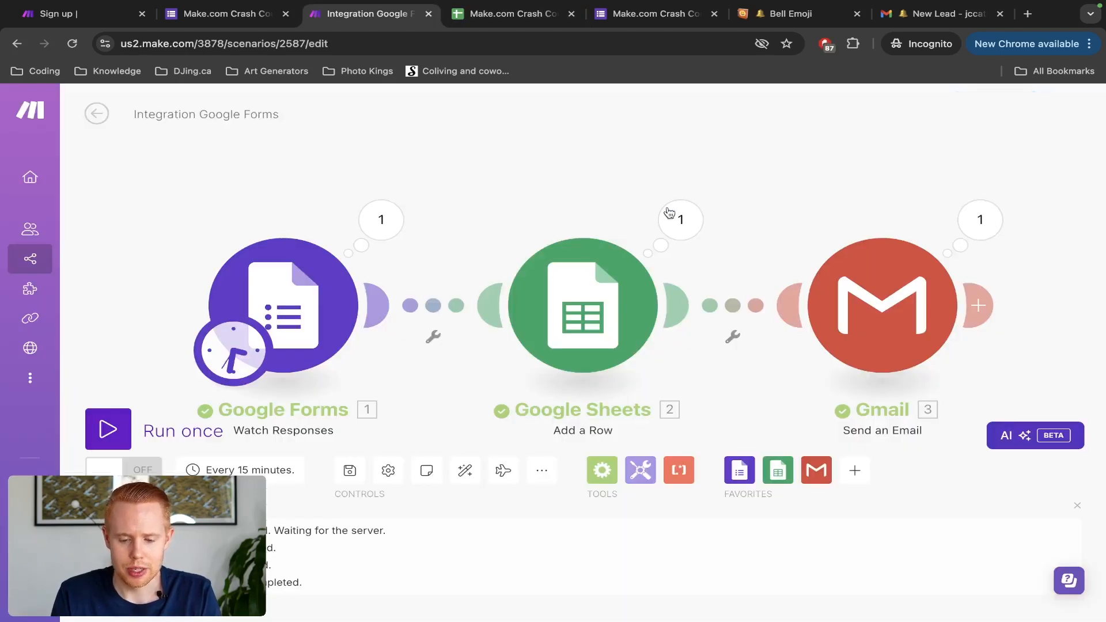
{"action": "left_click_drag", "start_coordinate": [677, 171], "coordinate": [494, 139]}
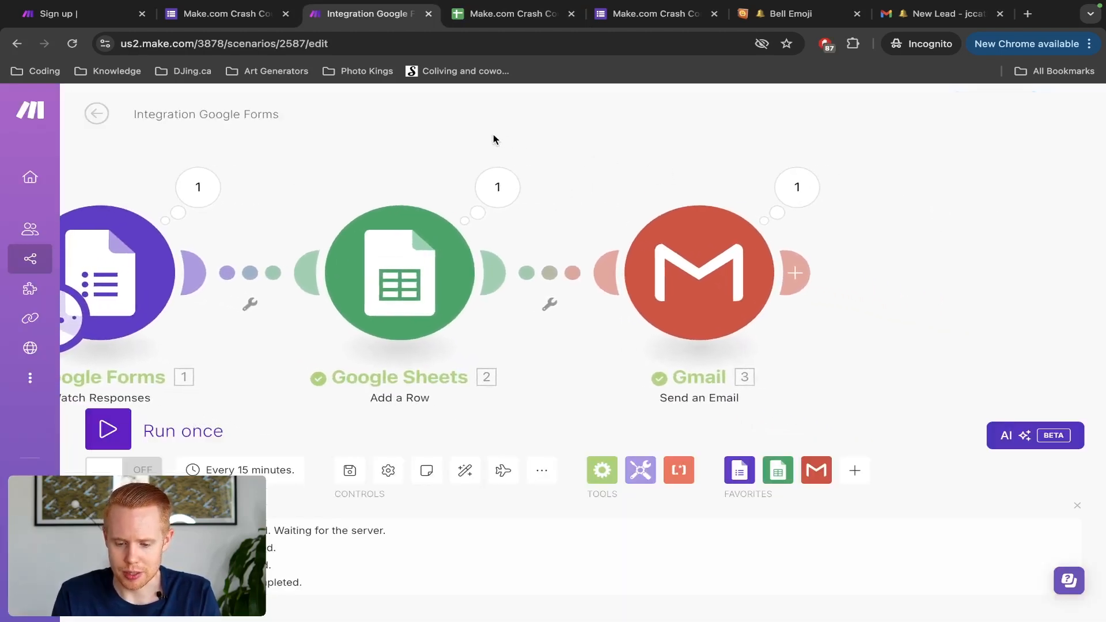
{"action": "left_click", "coordinate": [552, 279]}
{"action": "left_click", "coordinate": [526, 345]}
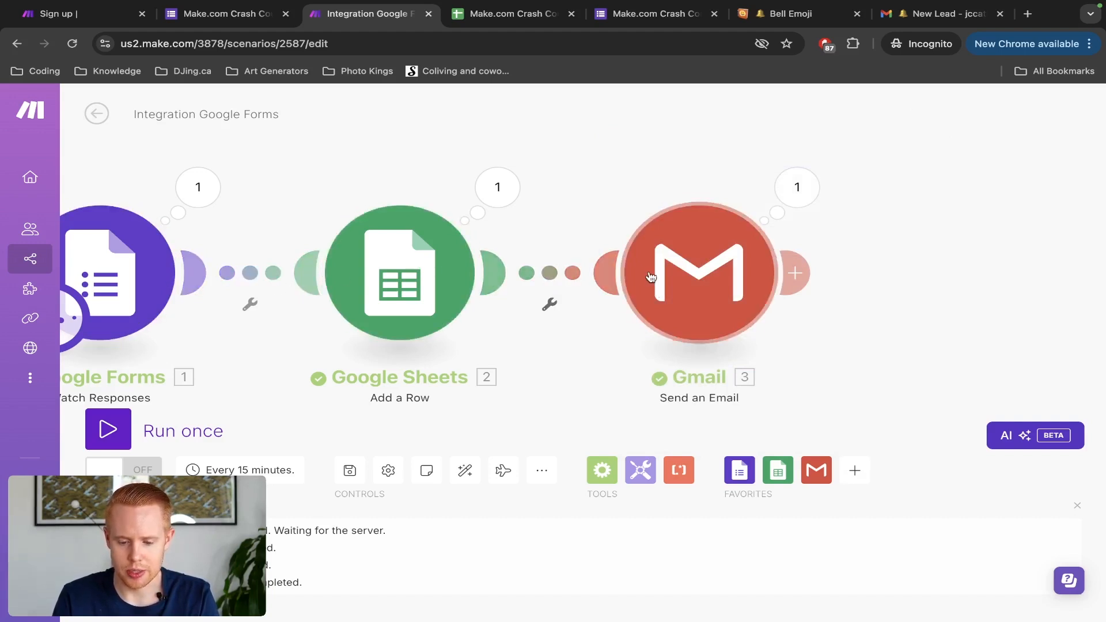
{"action": "left_click", "coordinate": [465, 470]}
{"action": "left_click", "coordinate": [691, 199]}
{"action": "left_click", "coordinate": [644, 165]}
{"action": "left_click_drag", "start_coordinate": [644, 165], "coordinate": [511, 165]}
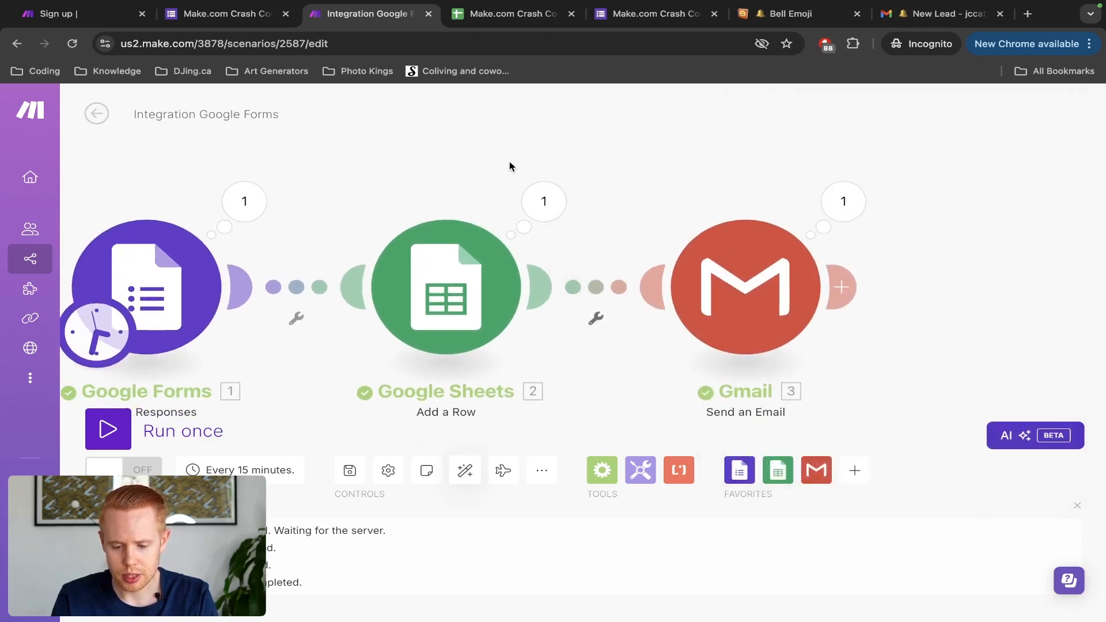
Step: Unlink Google Sheets from Gmail, then reconnect the Gmail step to Sheets
{"action": "left_click", "coordinate": [596, 318]}
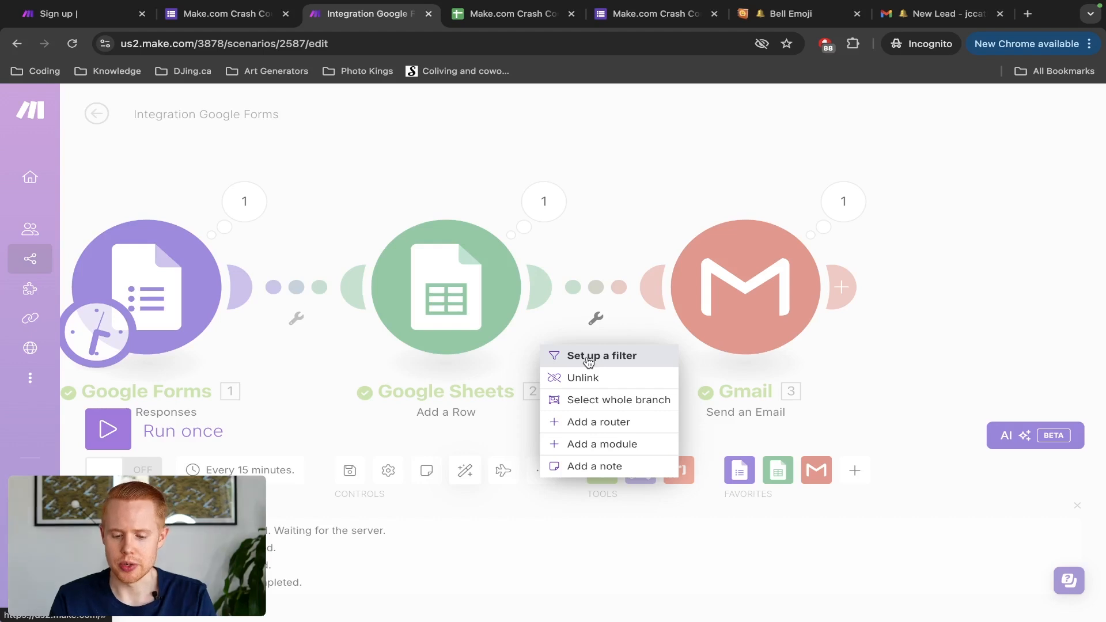
{"action": "left_click", "coordinate": [587, 379]}
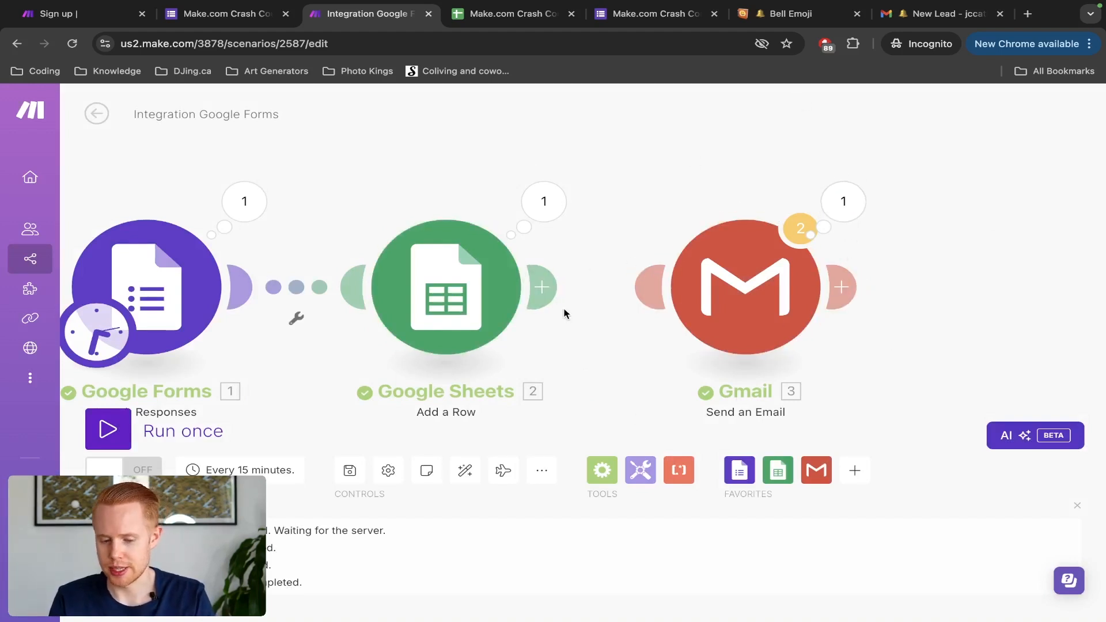
{"action": "left_click_drag", "start_coordinate": [645, 282], "coordinate": [558, 287]}
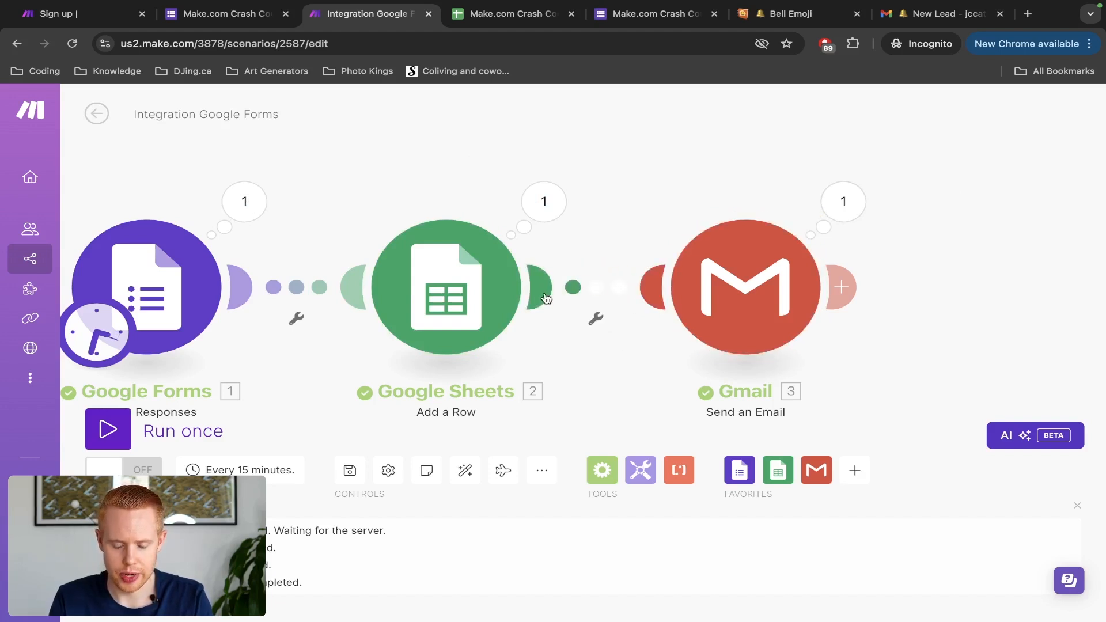
Step: Add a blank module on the Sheets-to-Gmail link, bringing up its app list
{"action": "left_click", "coordinate": [596, 288]}
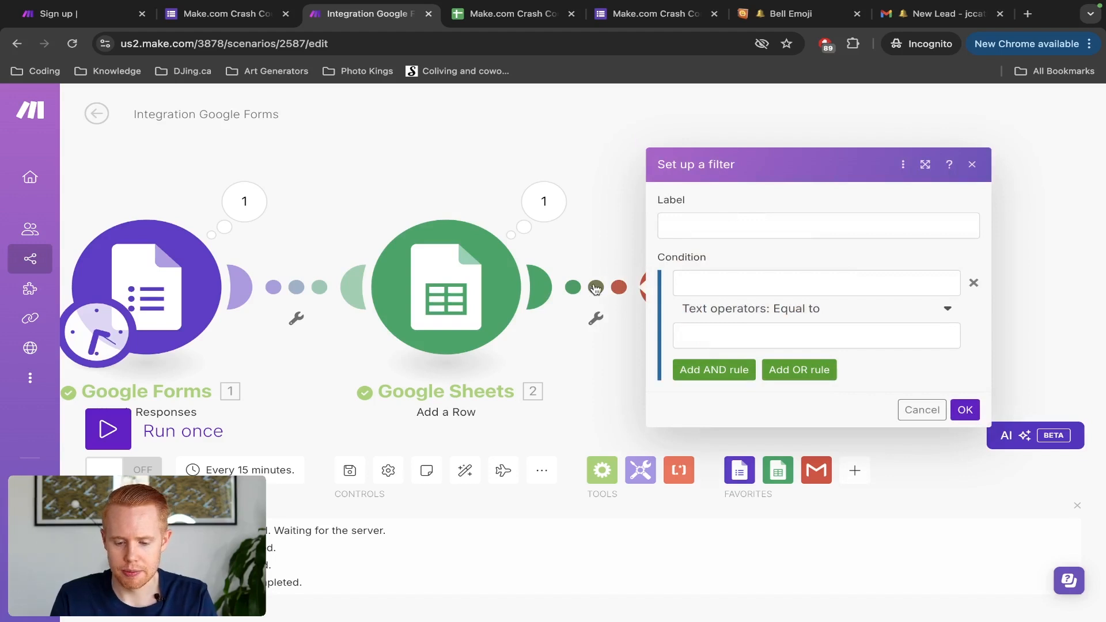
{"action": "left_click", "coordinate": [604, 230]}
{"action": "left_click", "coordinate": [596, 319]}
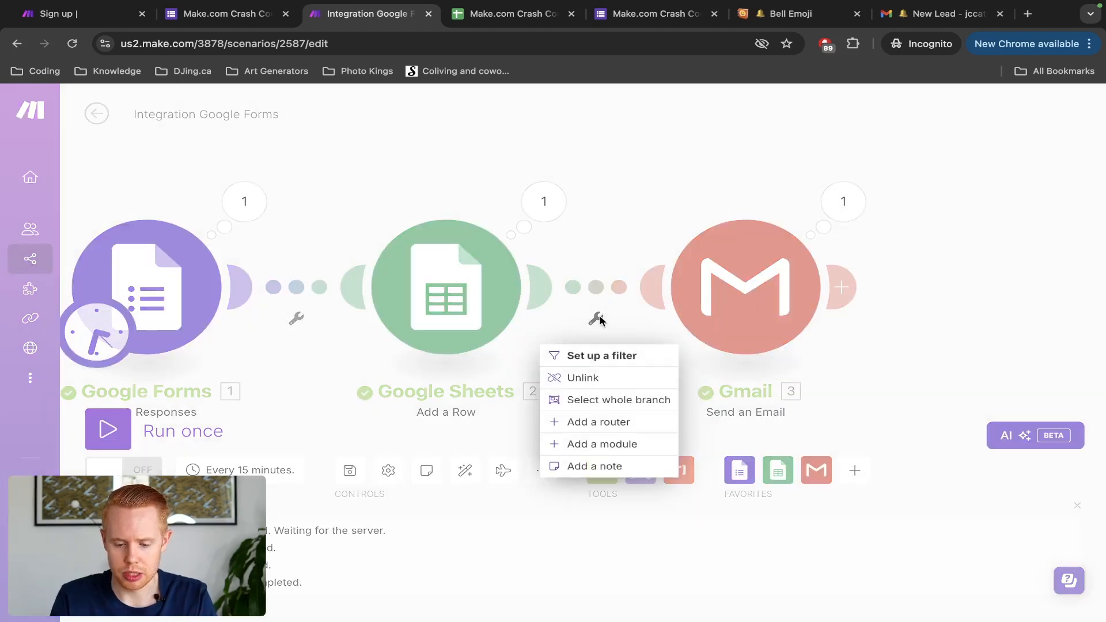
{"action": "left_click", "coordinate": [596, 445]}
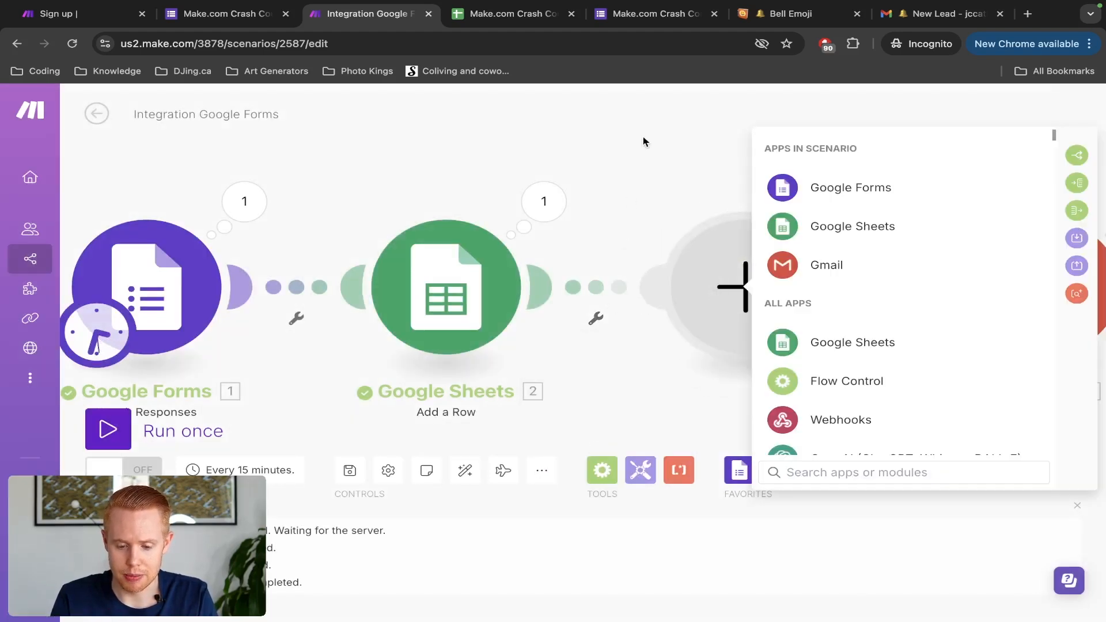
Step: Browse the empty module's app list and close it without choosing an app
{"action": "left_click", "coordinate": [648, 184]}
{"action": "left_click_drag", "start_coordinate": [703, 185], "coordinate": [562, 178]}
{"action": "left_click", "coordinate": [617, 264]}
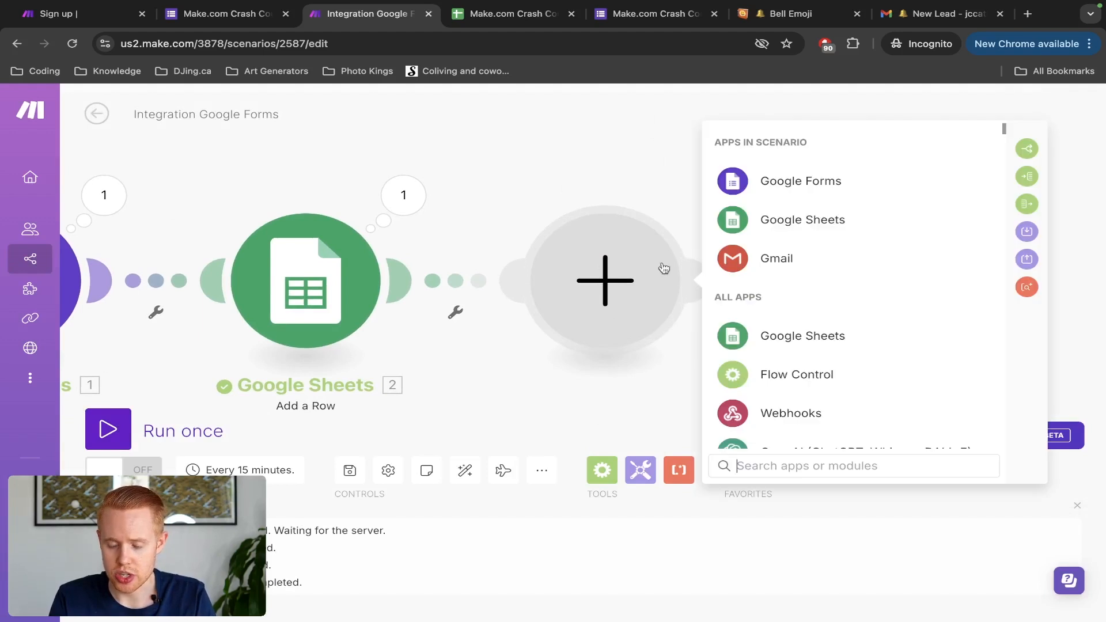
{"action": "scroll", "coordinate": [846, 299], "scroll_direction": "down", "scroll_amount": 9}
{"action": "scroll", "coordinate": [847, 303], "scroll_direction": "down", "scroll_amount": 10}
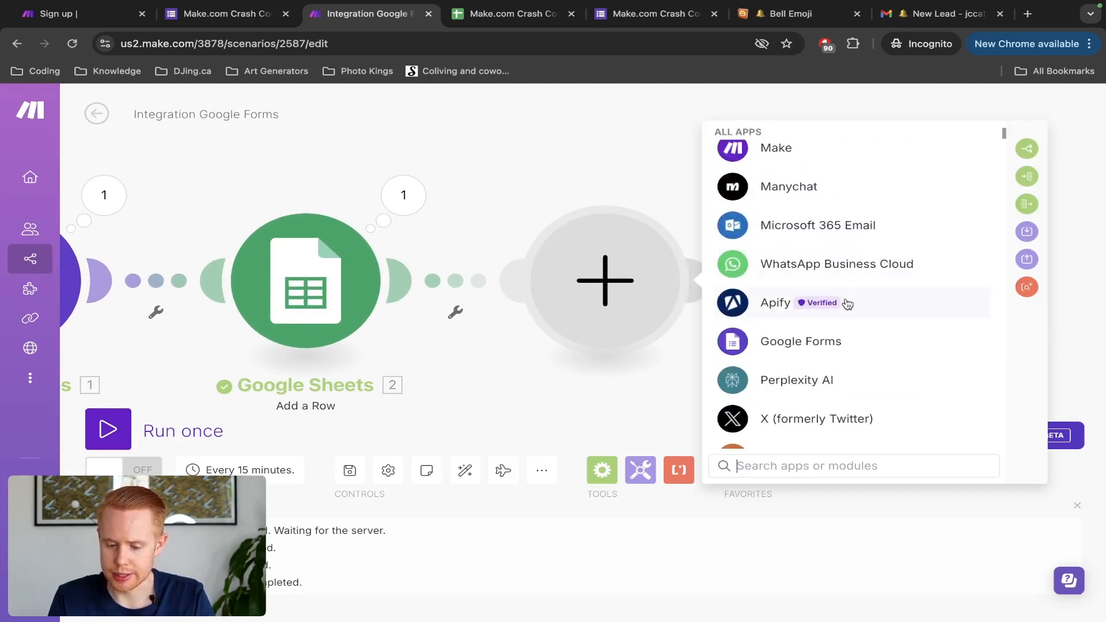
{"action": "left_click", "coordinate": [479, 167]}
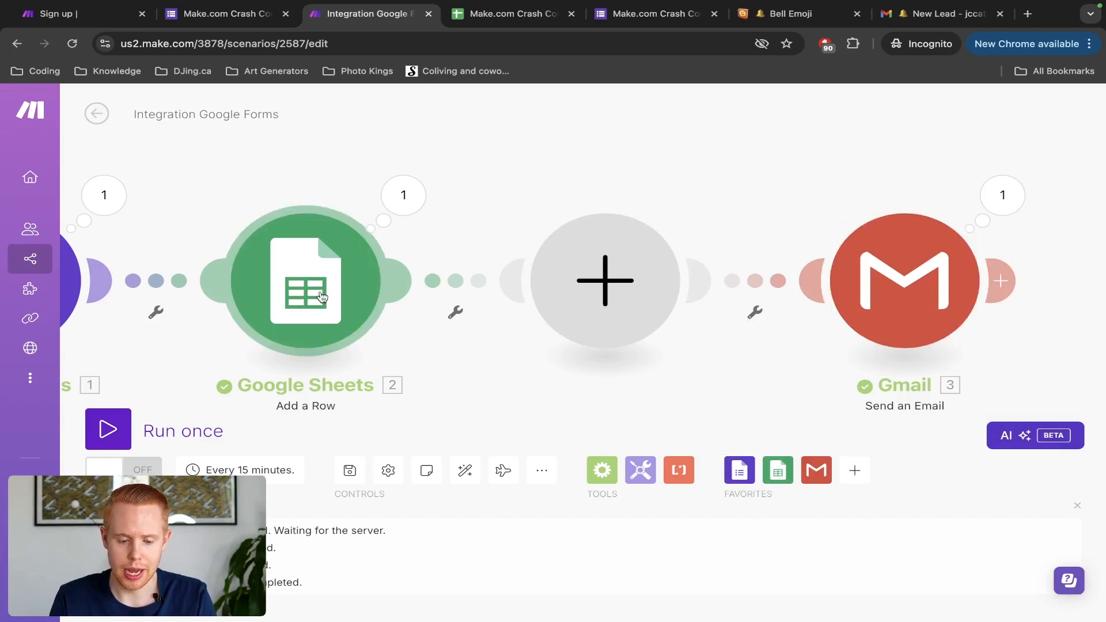
Step: Delete the empty placeholder module and auto-align the remaining modules
{"action": "right_click", "coordinate": [583, 294]}
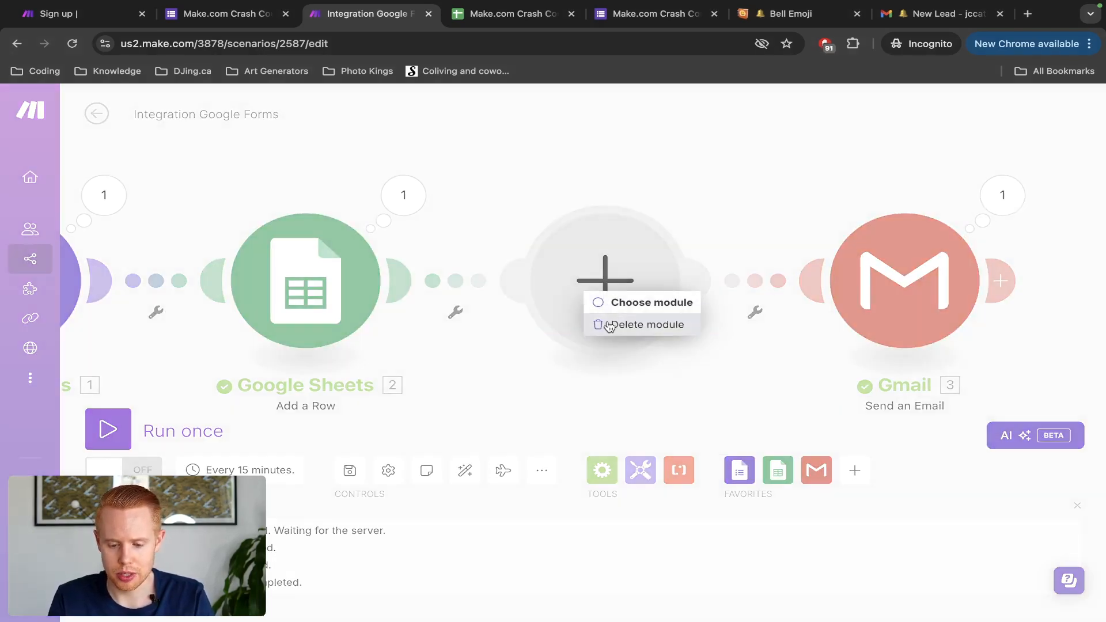
{"action": "left_click", "coordinate": [608, 324]}
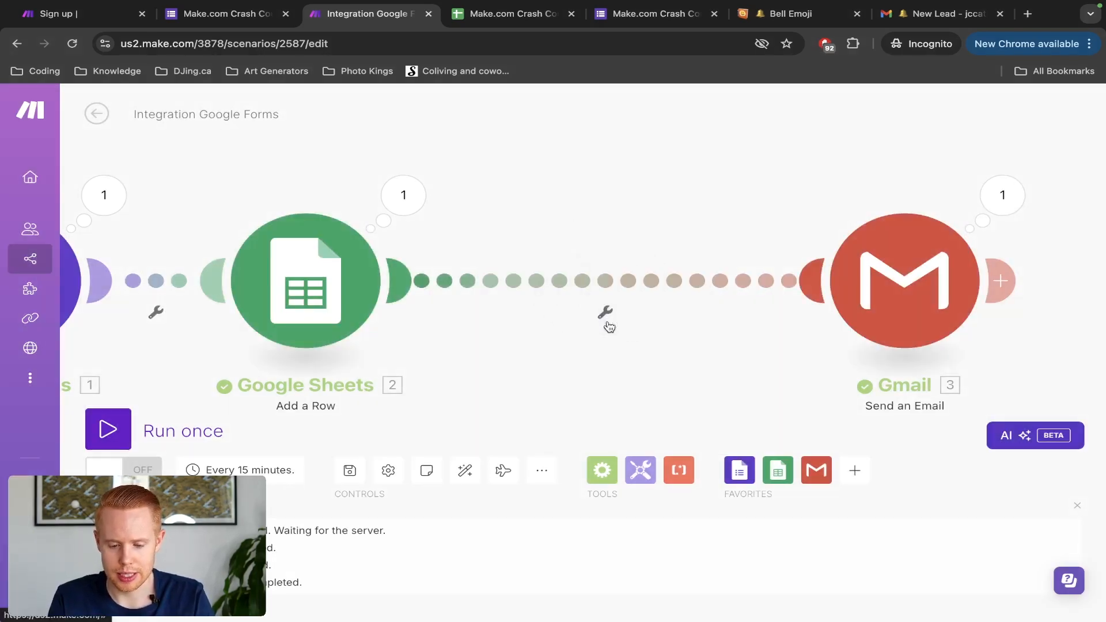
{"action": "left_click", "coordinate": [467, 473]}
Step: Set up a filter named 'Filter' on the Sheets-to-Gmail link that tests the Budget answer value
{"action": "left_click", "coordinate": [735, 339]}
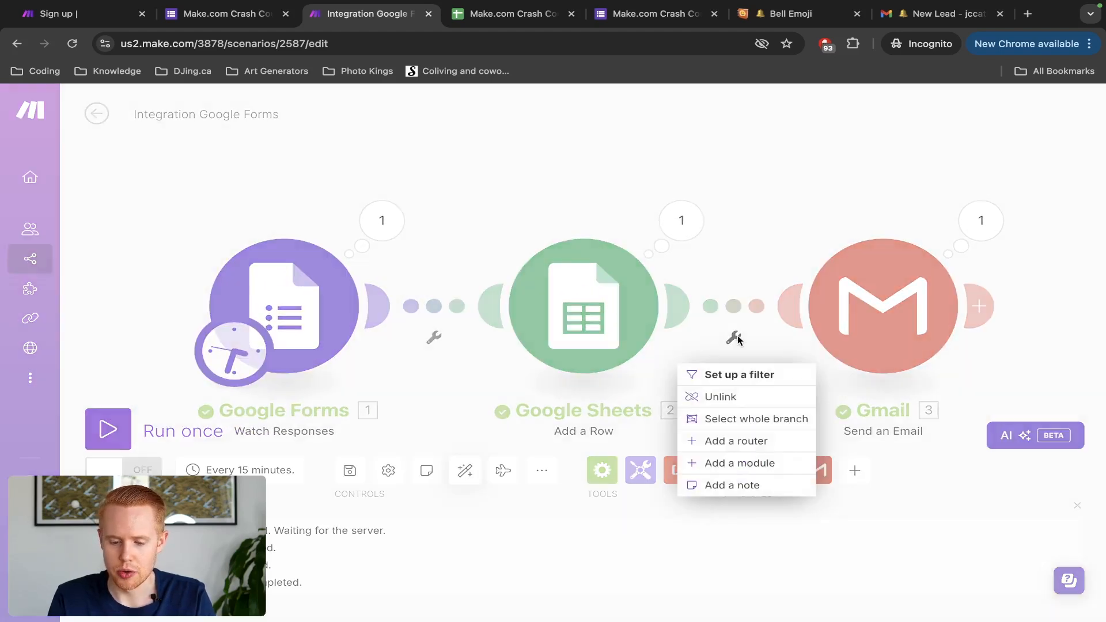
{"action": "left_click", "coordinate": [749, 381]}
{"action": "left_click", "coordinate": [822, 255]}
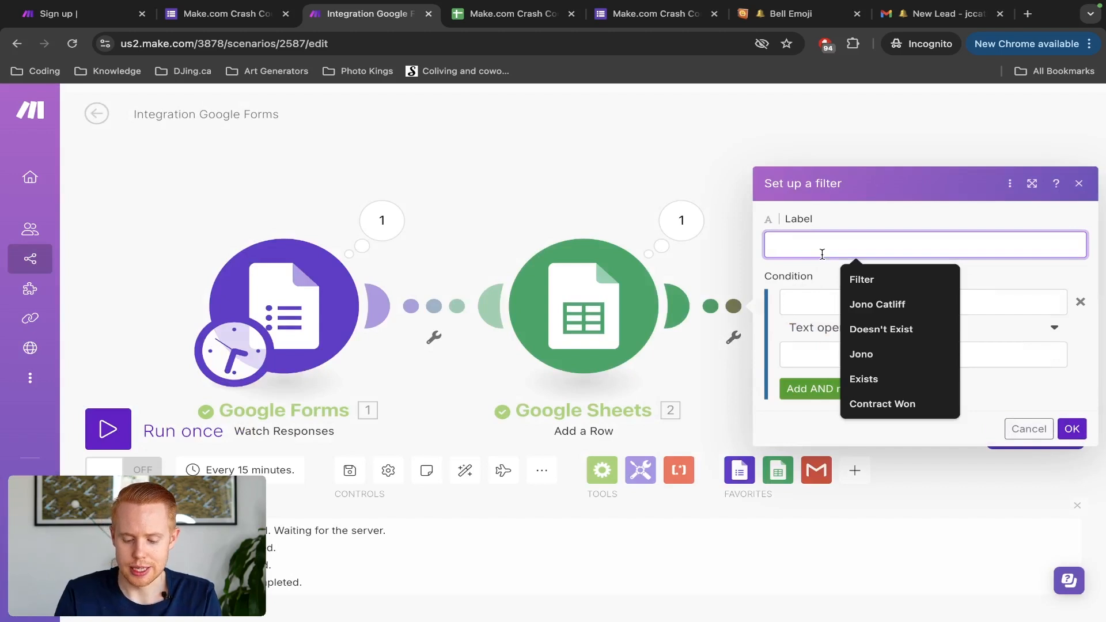
{"action": "type", "text": "Filter"}
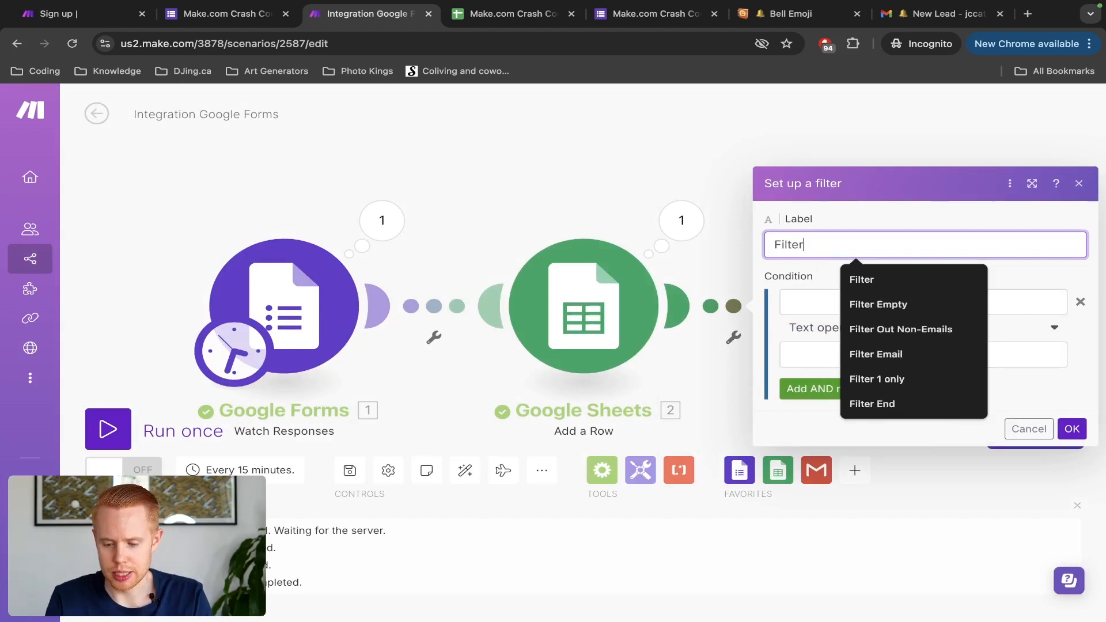
{"action": "left_click", "coordinate": [795, 296]}
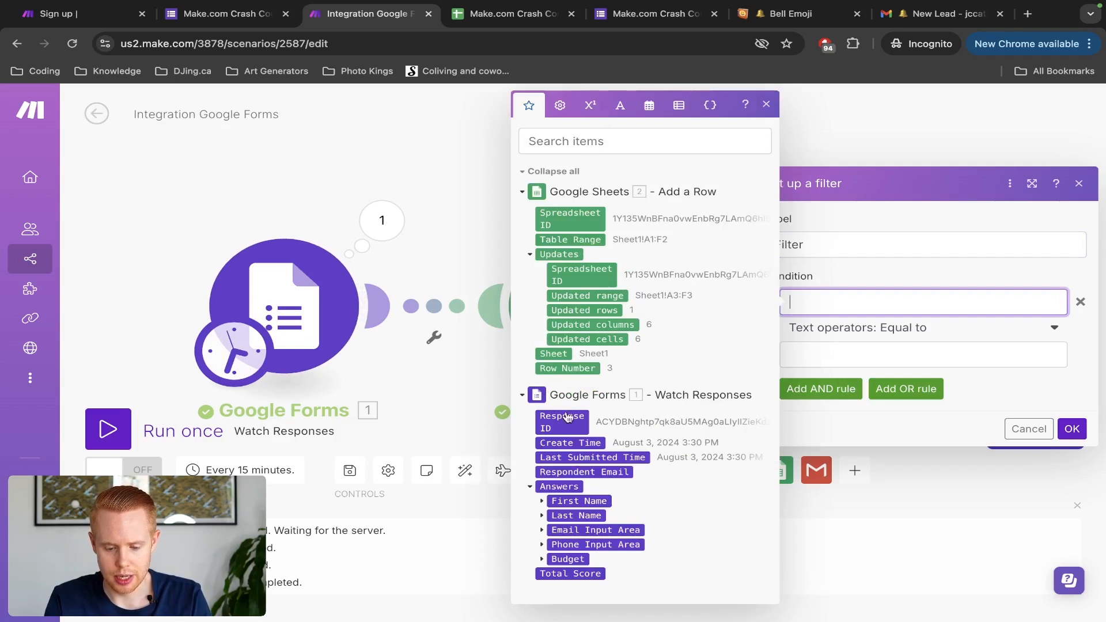
{"action": "left_click", "coordinate": [542, 560]}
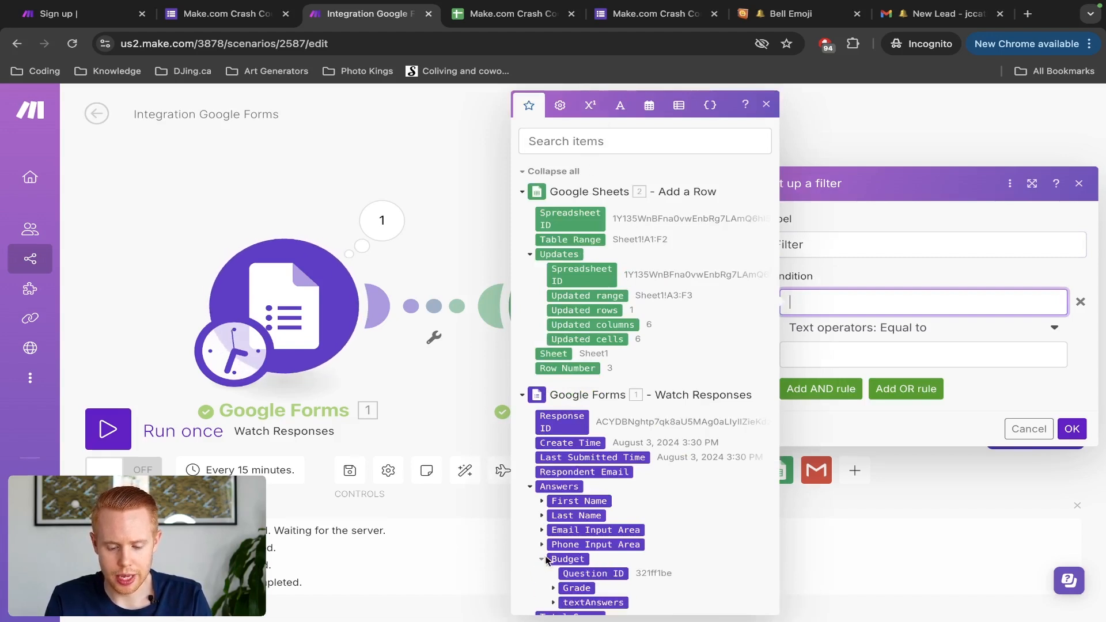
{"action": "scroll", "coordinate": [666, 530], "scroll_direction": "down", "scroll_amount": 1}
{"action": "left_click", "coordinate": [554, 571]}
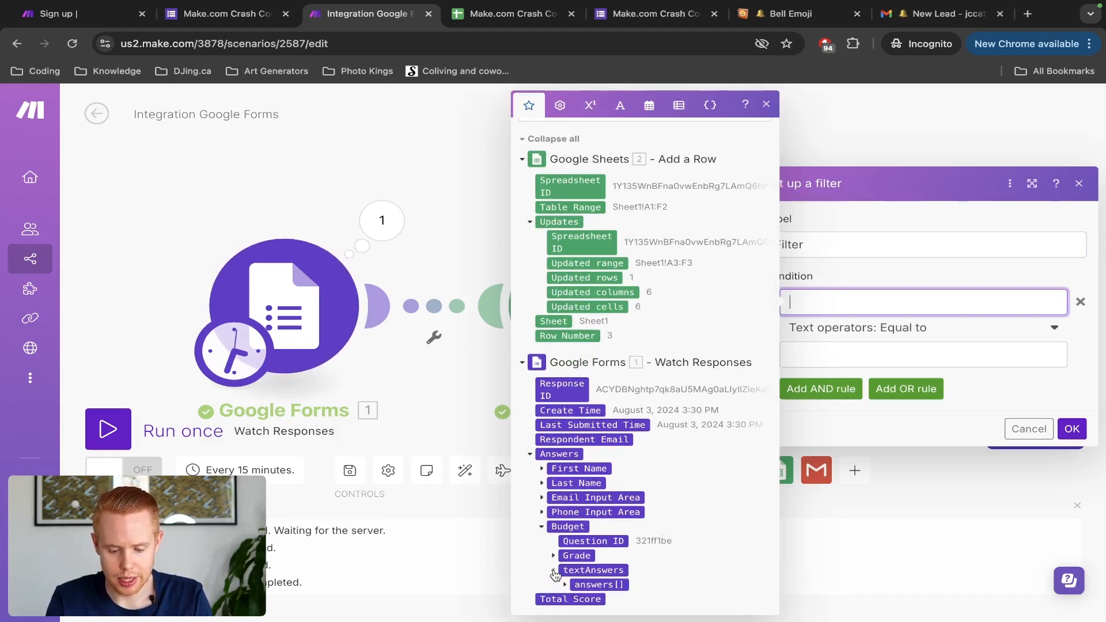
{"action": "left_click", "coordinate": [564, 571]}
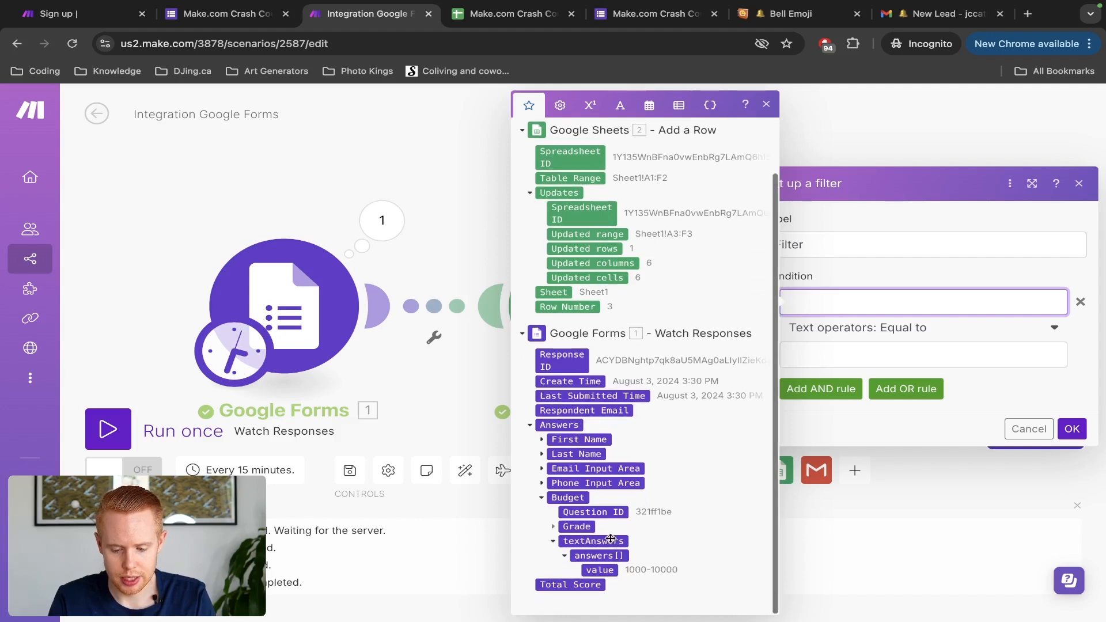
{"action": "left_click", "coordinate": [600, 571]}
Step: Make the condition Not equal to (case insensitive) 0-1000 and confirm the filter
{"action": "left_click", "coordinate": [883, 353]}
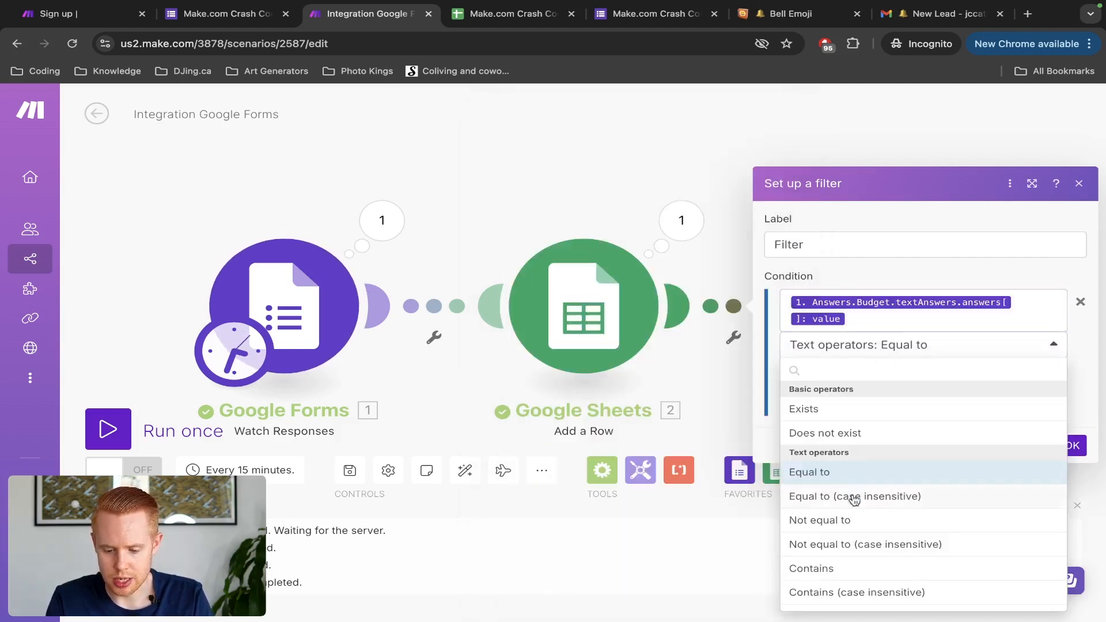
{"action": "left_click", "coordinate": [855, 545]}
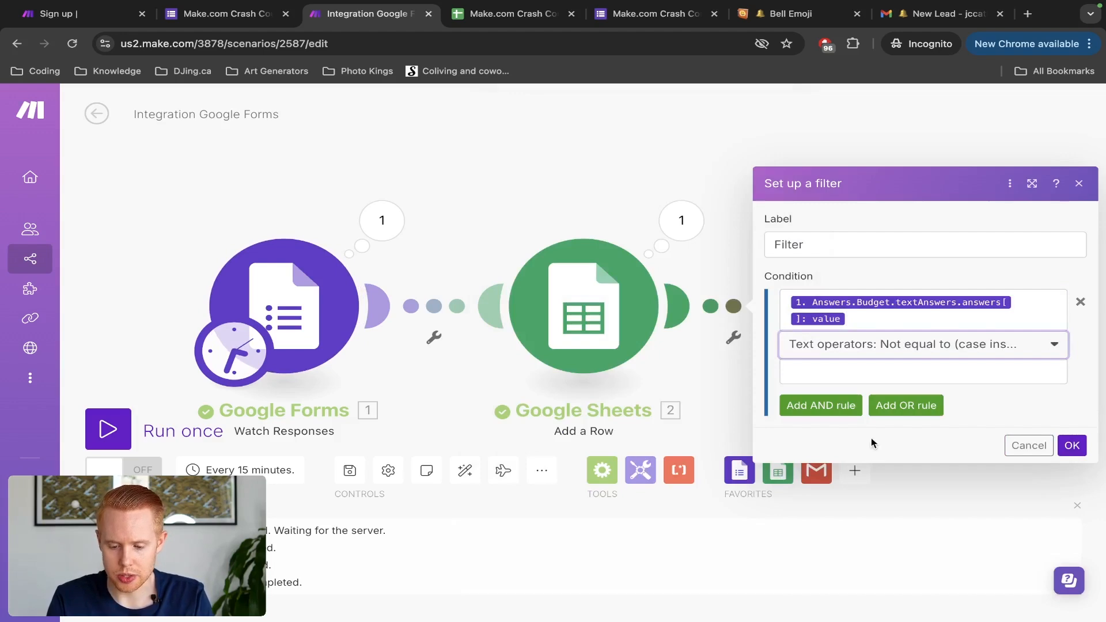
{"action": "left_click", "coordinate": [670, 17]}
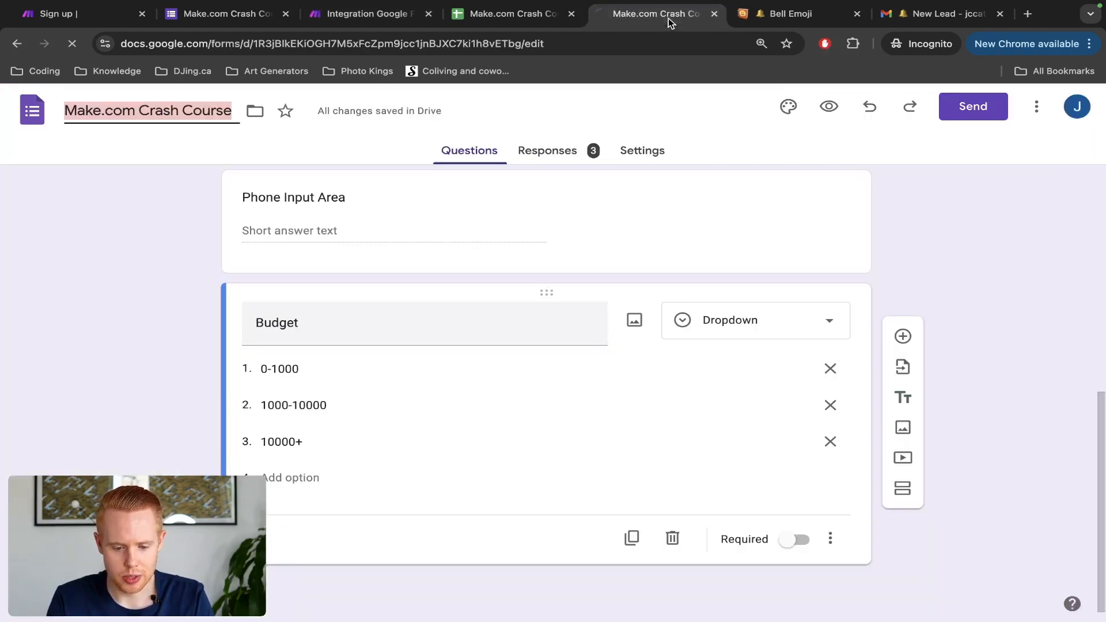
{"action": "scroll", "coordinate": [240, 361], "scroll_direction": "up", "scroll_amount": 10}
{"action": "key", "text": "ctrl+shift+Tab"}
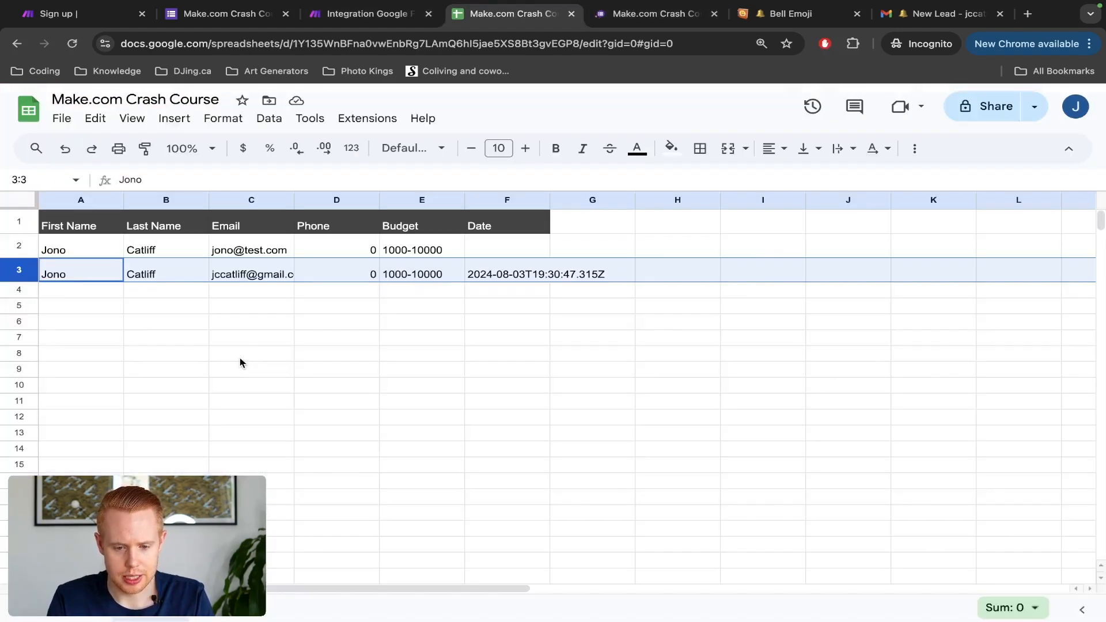
{"action": "key", "text": "ctrl+shift+Tab"}
{"action": "left_click", "coordinate": [822, 374]}
{"action": "type", "text": "0-1000"}
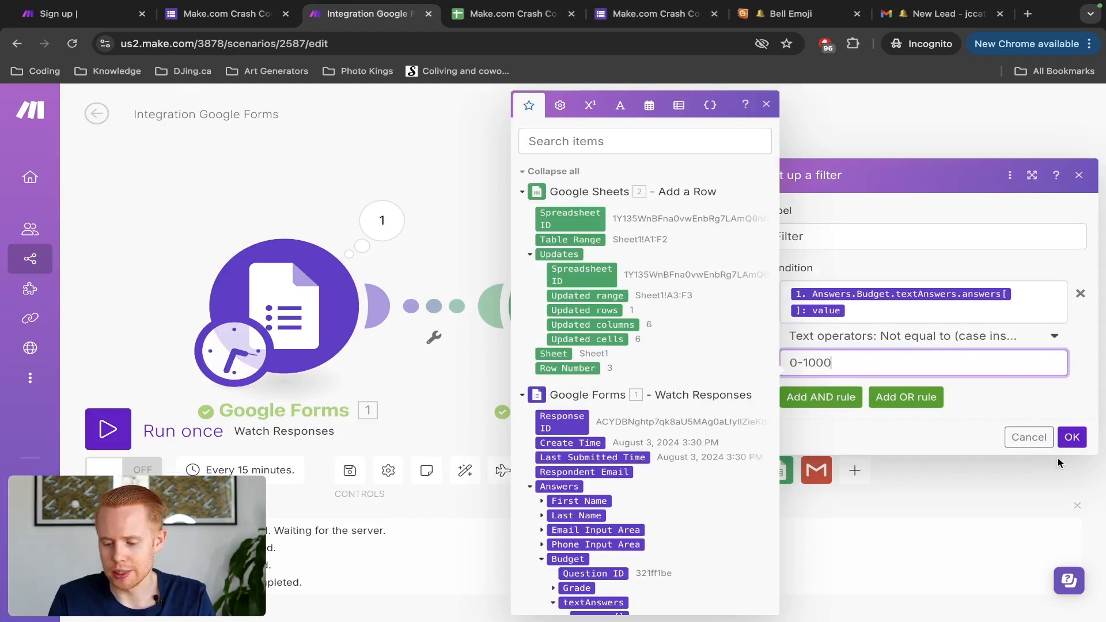
{"action": "left_click", "coordinate": [1072, 443]}
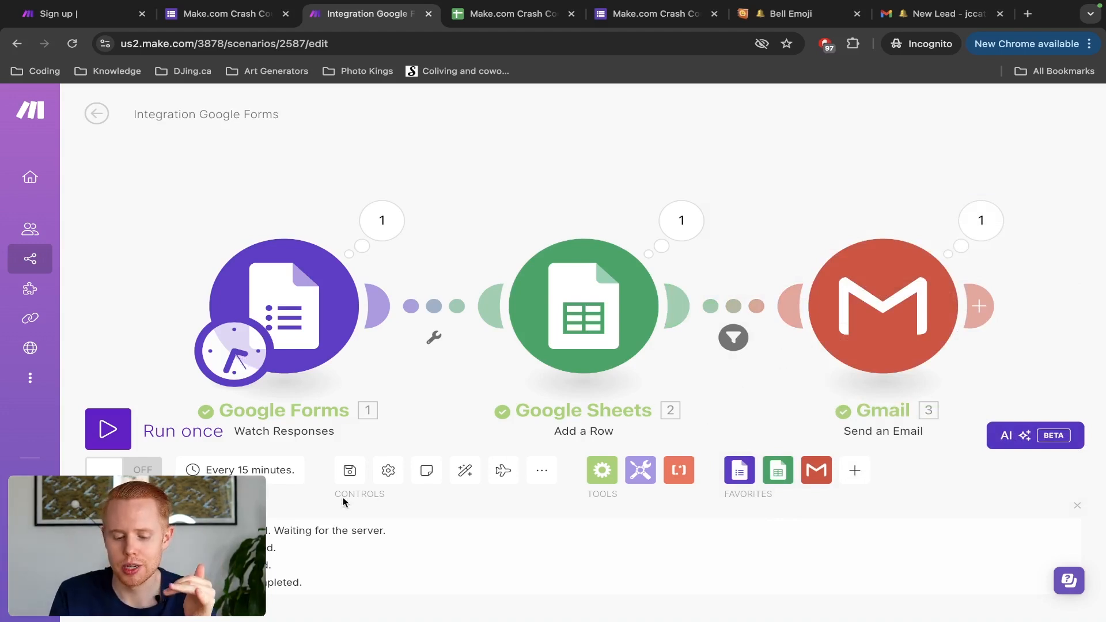
Step: Save the scenario, review the filter, then reload the form's response page
{"action": "left_click", "coordinate": [350, 470]}
{"action": "left_click", "coordinate": [350, 471]}
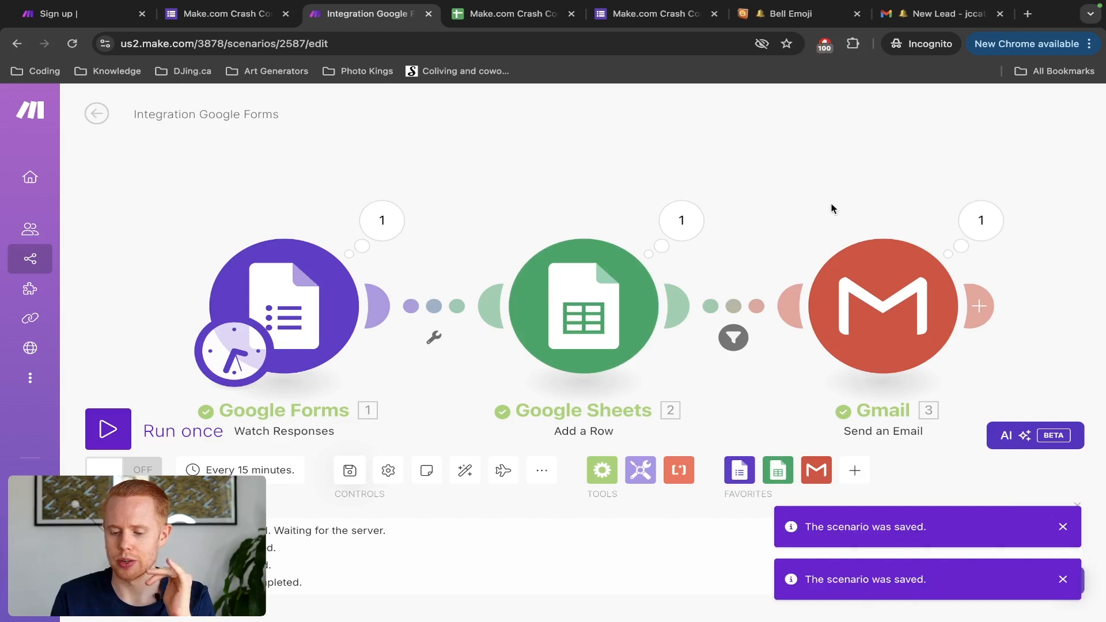
{"action": "left_click_drag", "start_coordinate": [744, 225], "coordinate": [647, 206]}
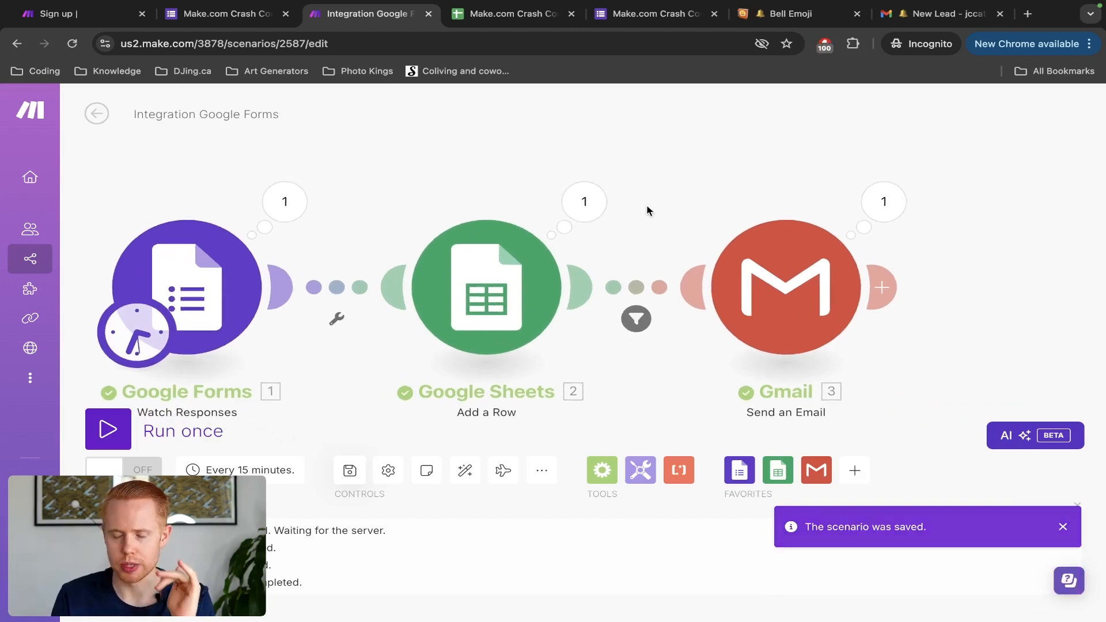
{"action": "left_click", "coordinate": [641, 290]}
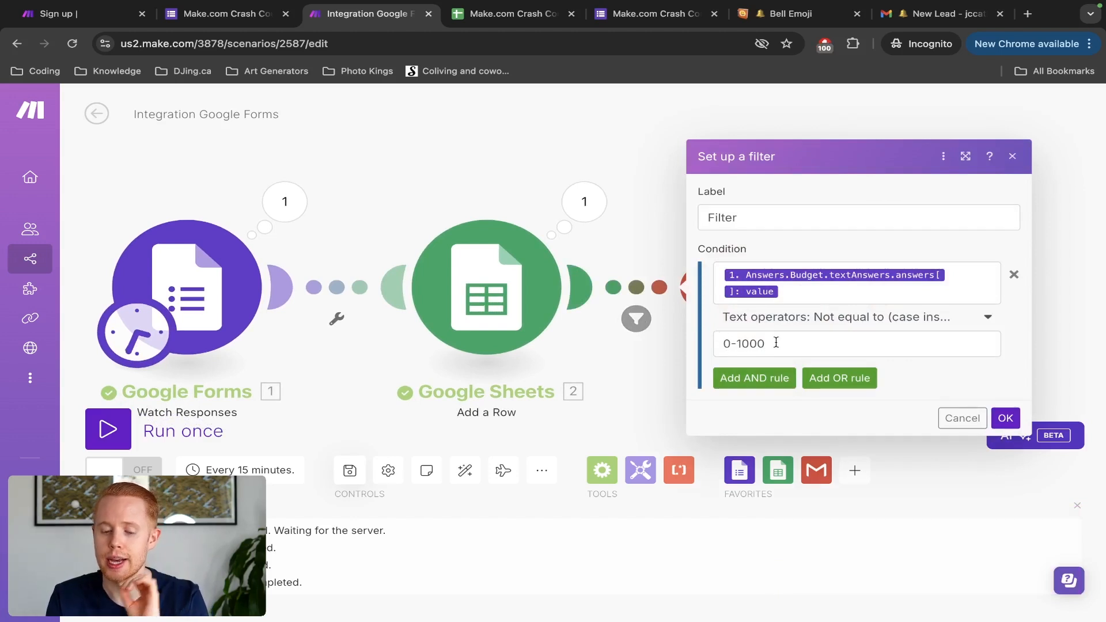
{"action": "left_click", "coordinate": [620, 162]}
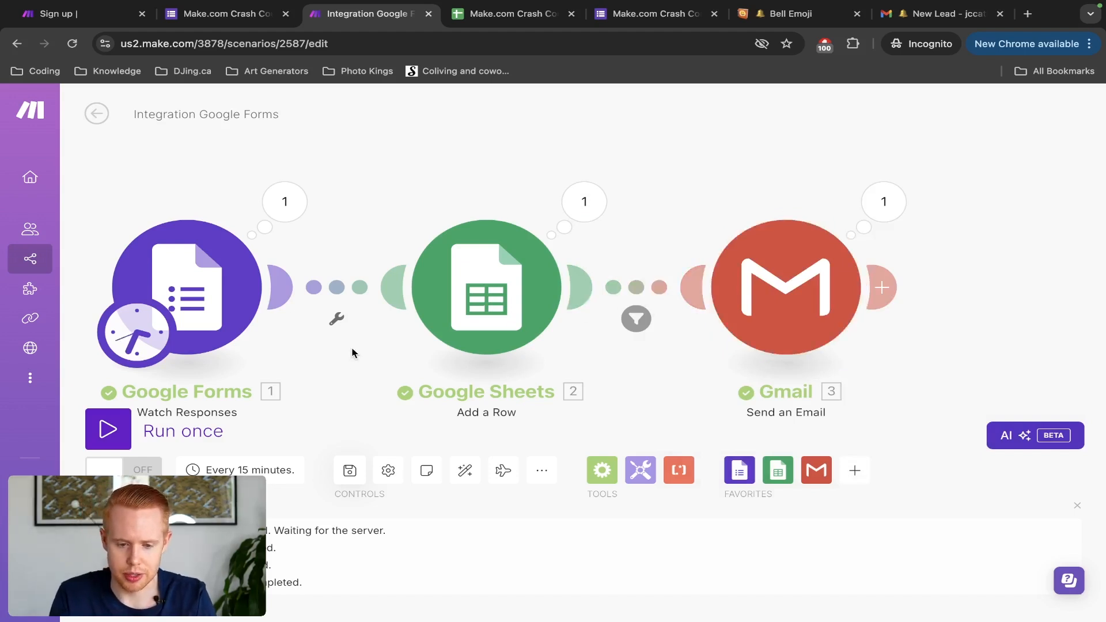
{"action": "key", "text": "ctrl+shift+Tab"}
{"action": "key", "text": "ctrl+r"}
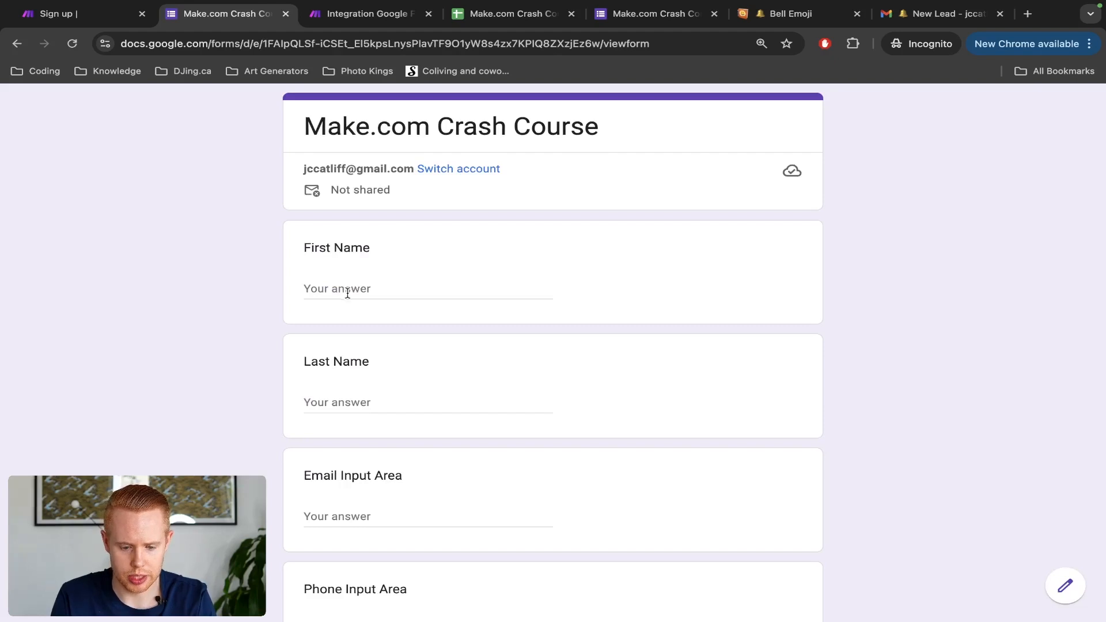
Step: Submit a form response with a first and last name and Budget 0-1000, then return to Make
{"action": "left_click", "coordinate": [348, 293]}
{"action": "type", "text": "Jono"}
{"action": "key", "text": "Tab"}
{"action": "type", "text": "C"}
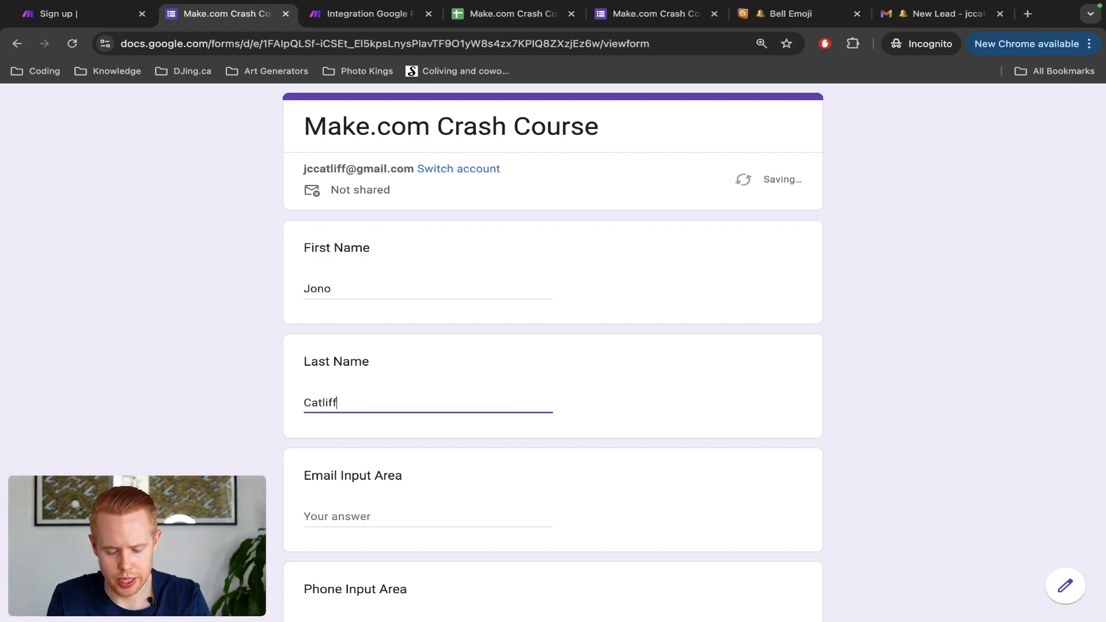
{"action": "scroll", "coordinate": [348, 294], "scroll_direction": "down", "scroll_amount": 5}
{"action": "left_click", "coordinate": [327, 427]}
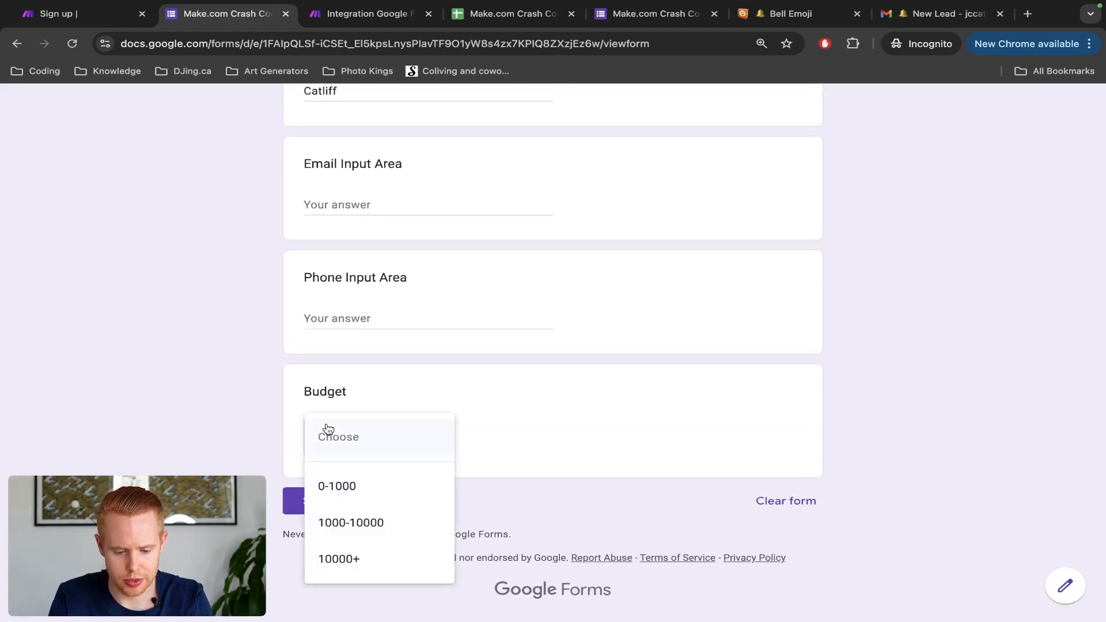
{"action": "left_click", "coordinate": [340, 499]}
{"action": "left_click", "coordinate": [330, 502]}
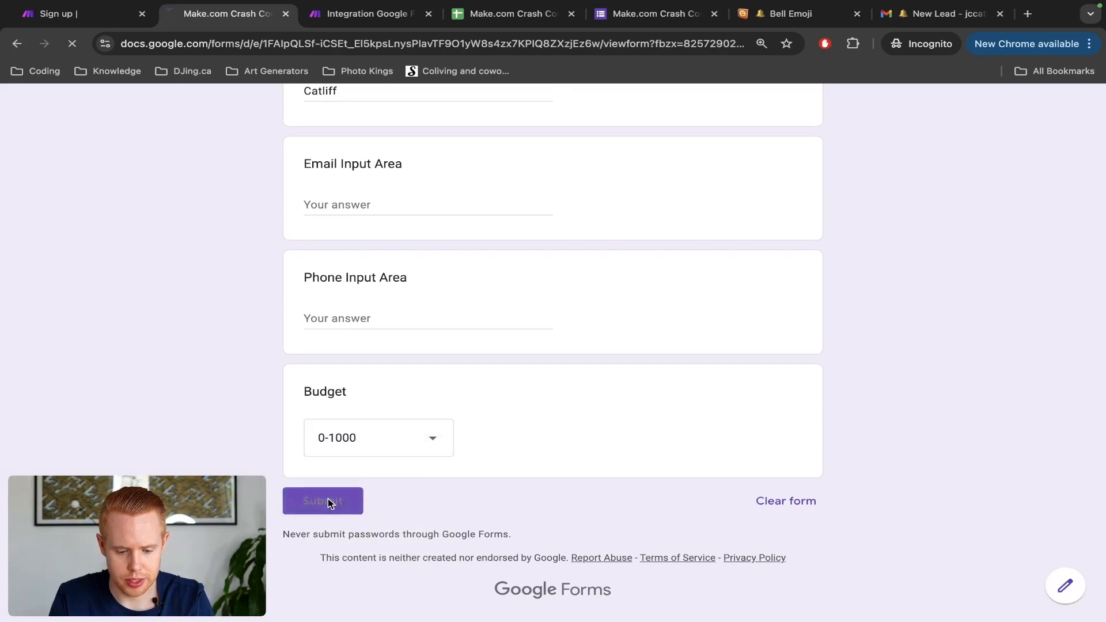
{"action": "key", "text": "ctrl+Tab"}
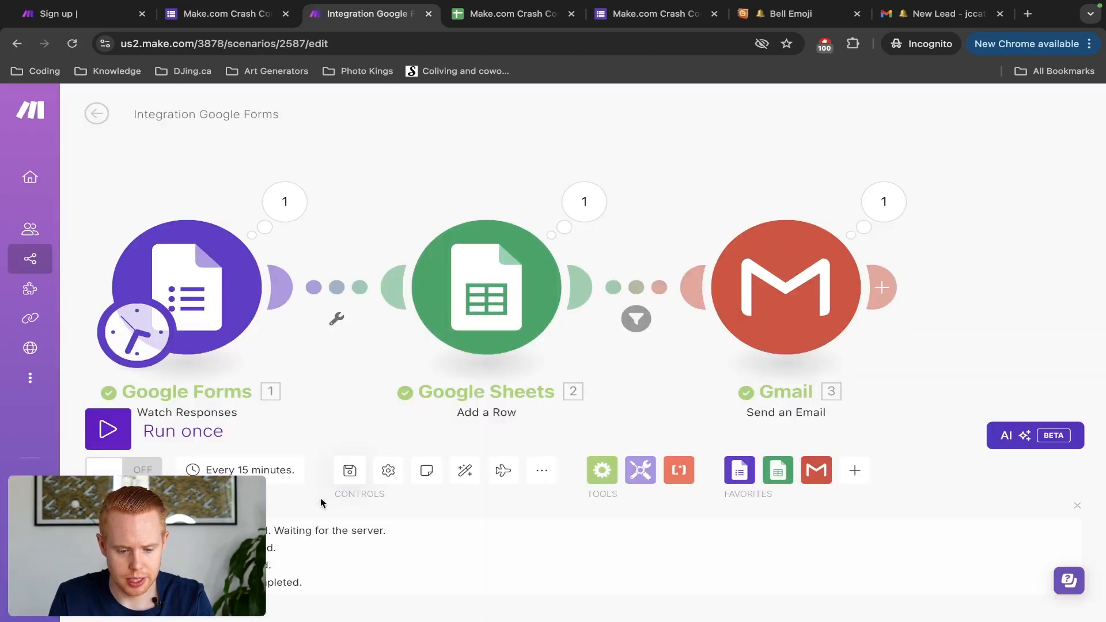
Step: Run the scenario once and inspect why the filter blocked the 0-1000 bundle
{"action": "left_click", "coordinate": [108, 430]}
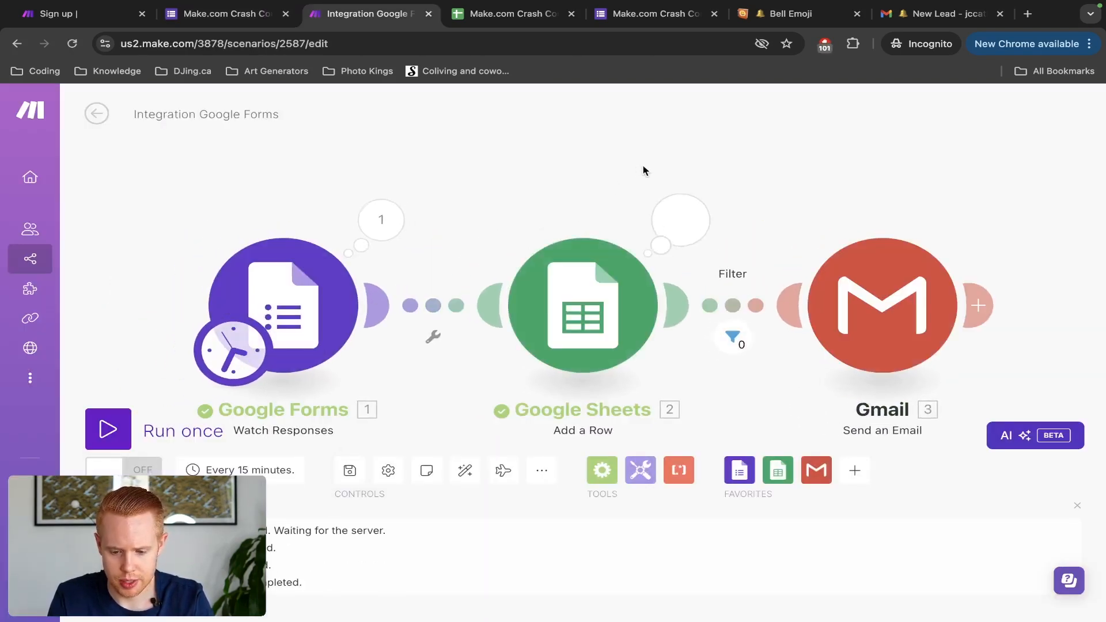
{"action": "left_click", "coordinate": [730, 344]}
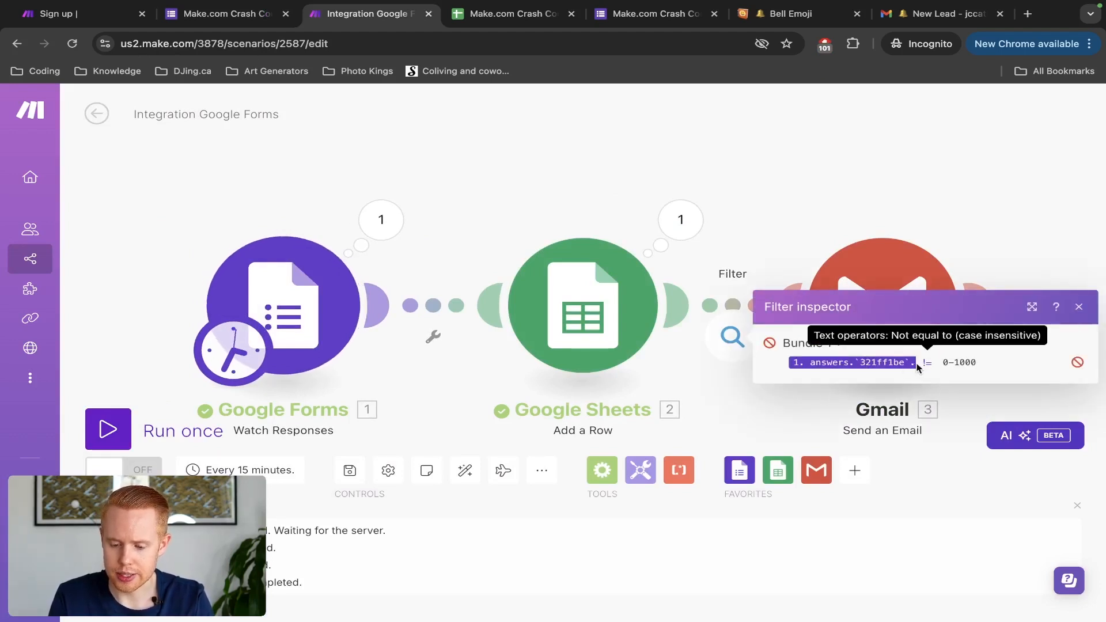
{"action": "left_click", "coordinate": [682, 145]}
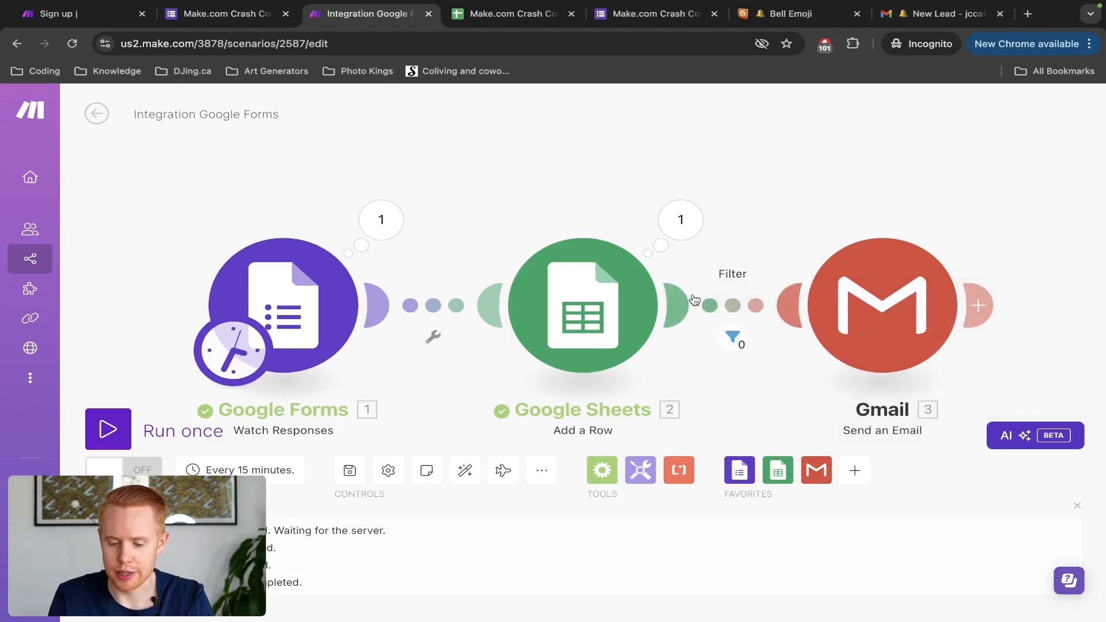
Step: Review the filter settings, then bring up the Sheets-to-Gmail connection's options
{"action": "left_click", "coordinate": [733, 306]}
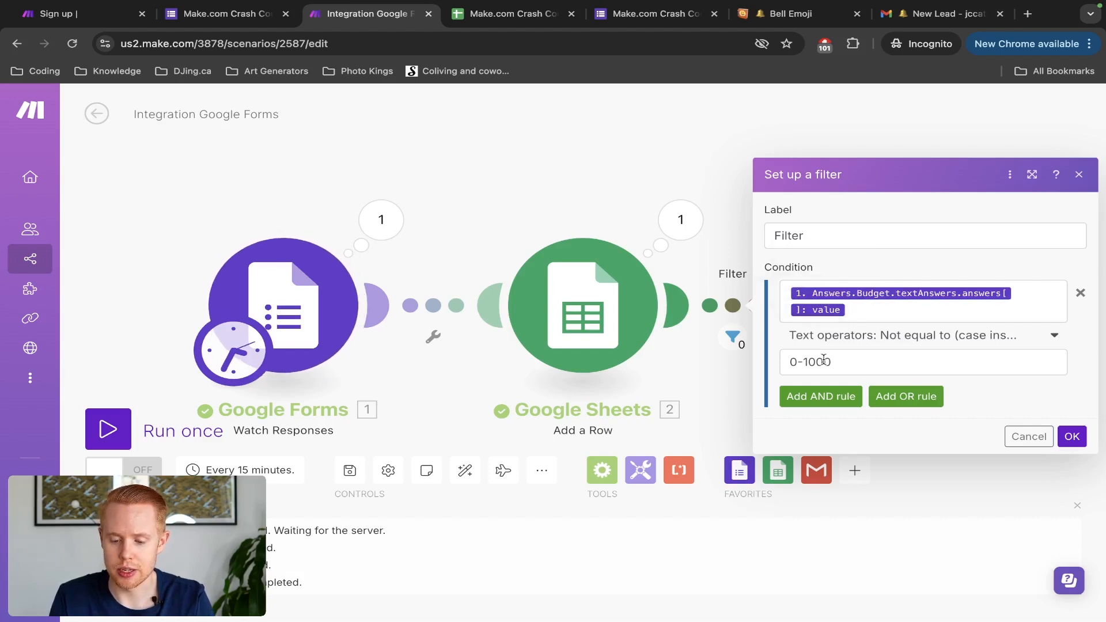
{"action": "left_click", "coordinate": [632, 183]}
{"action": "left_click_drag", "start_coordinate": [775, 174], "coordinate": [617, 123]}
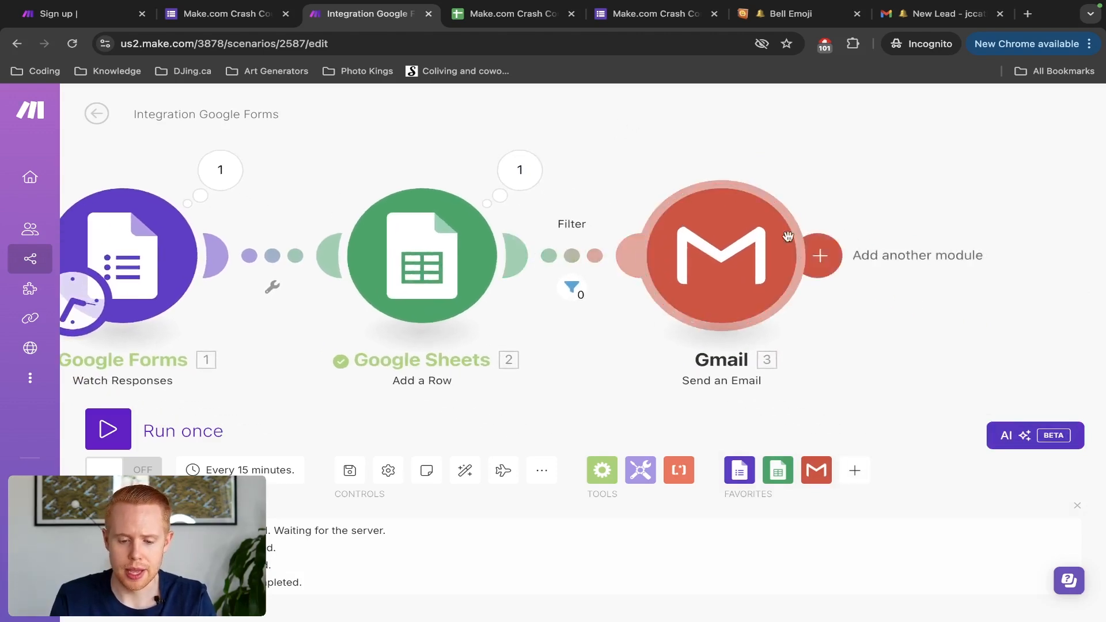
{"action": "left_click", "coordinate": [583, 263]}
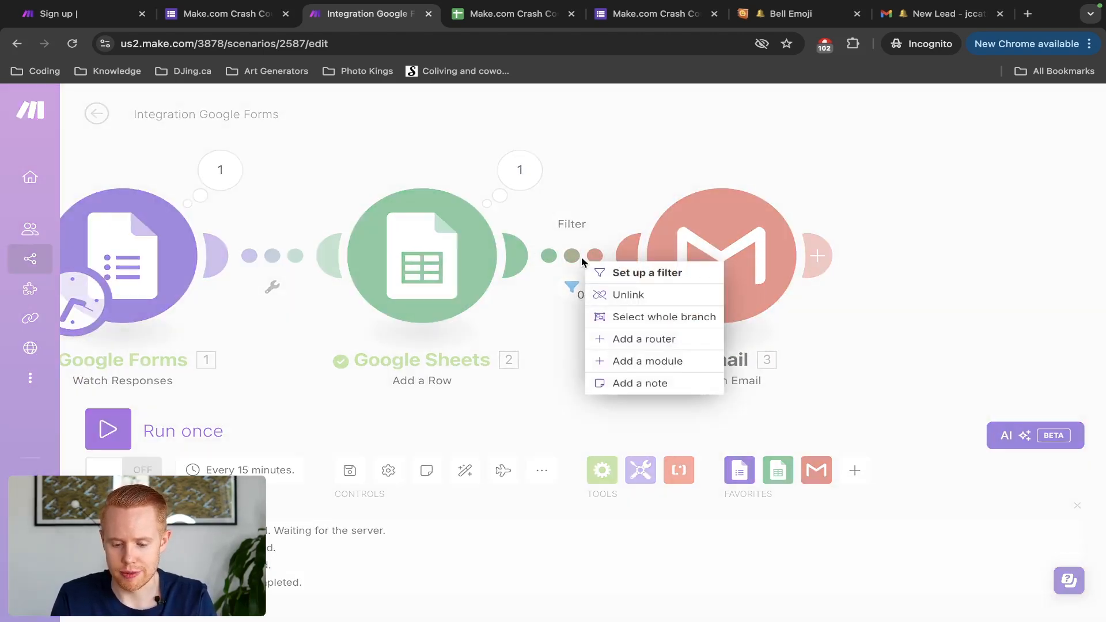
Step: Add a Router ahead of Gmail with a second empty route, then open route 1's filter
{"action": "left_click", "coordinate": [639, 346]}
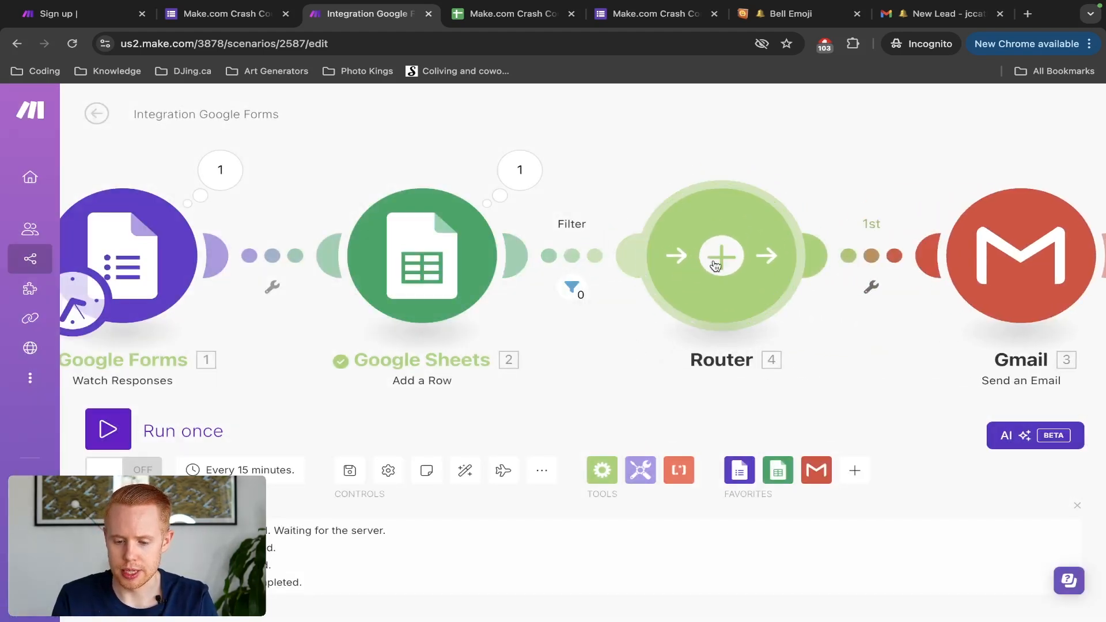
{"action": "left_click_drag", "start_coordinate": [624, 179], "coordinate": [465, 146]}
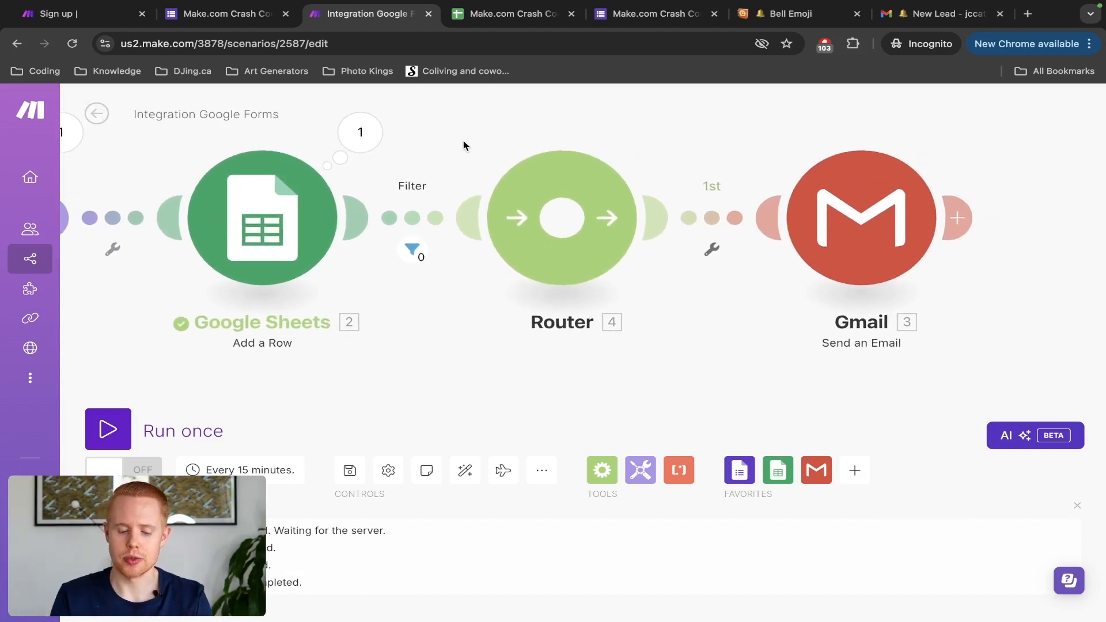
{"action": "scroll", "coordinate": [463, 152], "scroll_direction": "down", "scroll_amount": 5}
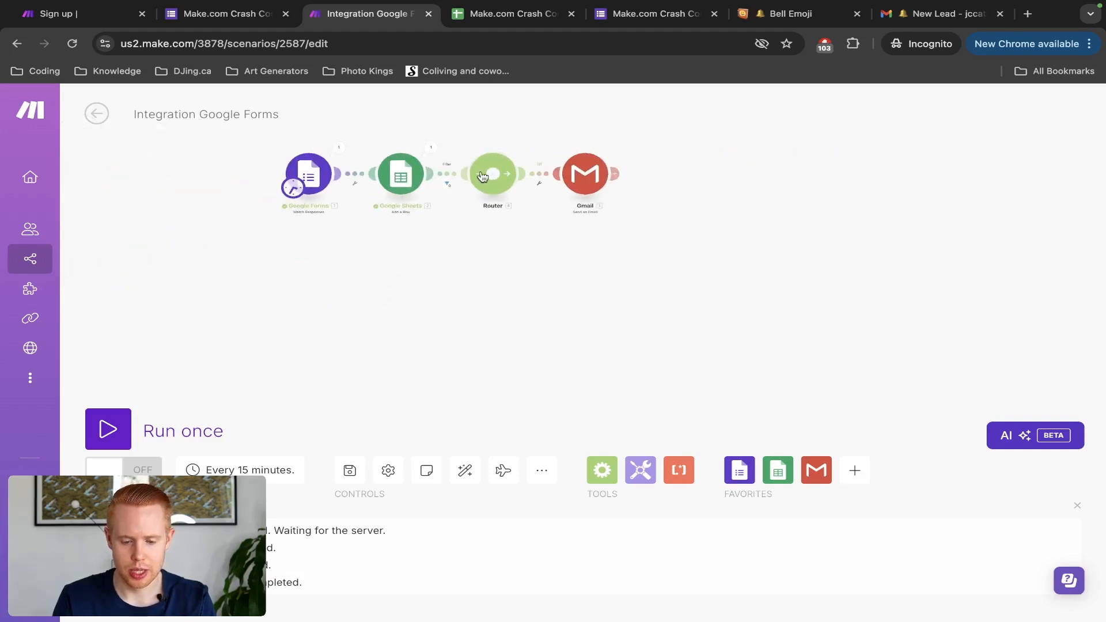
{"action": "left_click", "coordinate": [478, 173]}
{"action": "left_click_drag", "start_coordinate": [674, 190], "coordinate": [740, 219]}
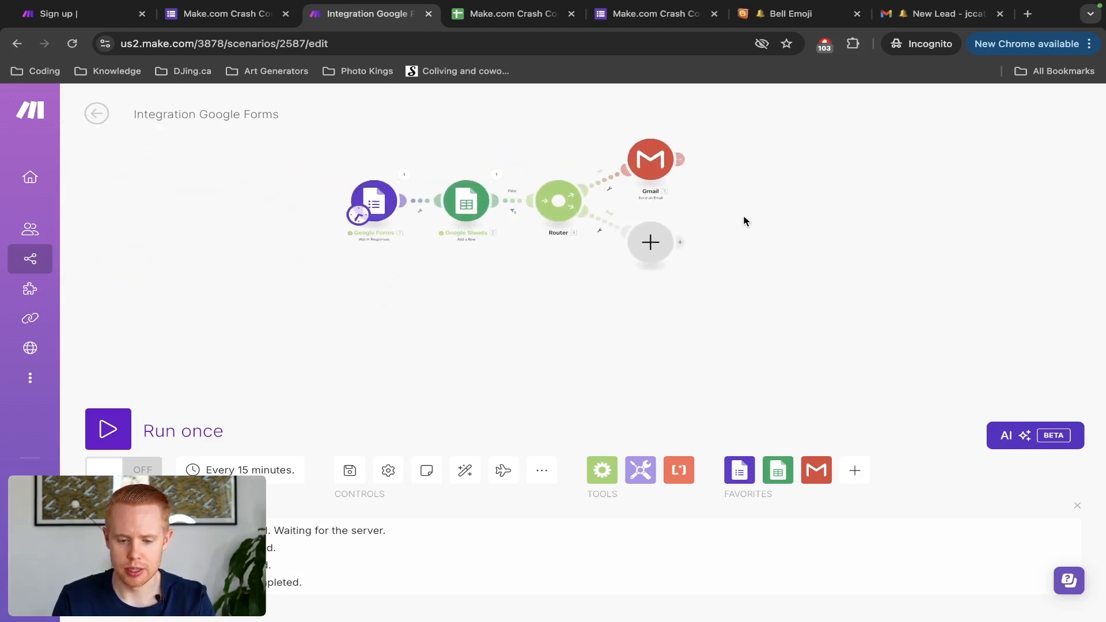
{"action": "scroll", "coordinate": [645, 199], "scroll_direction": "up", "scroll_amount": 5}
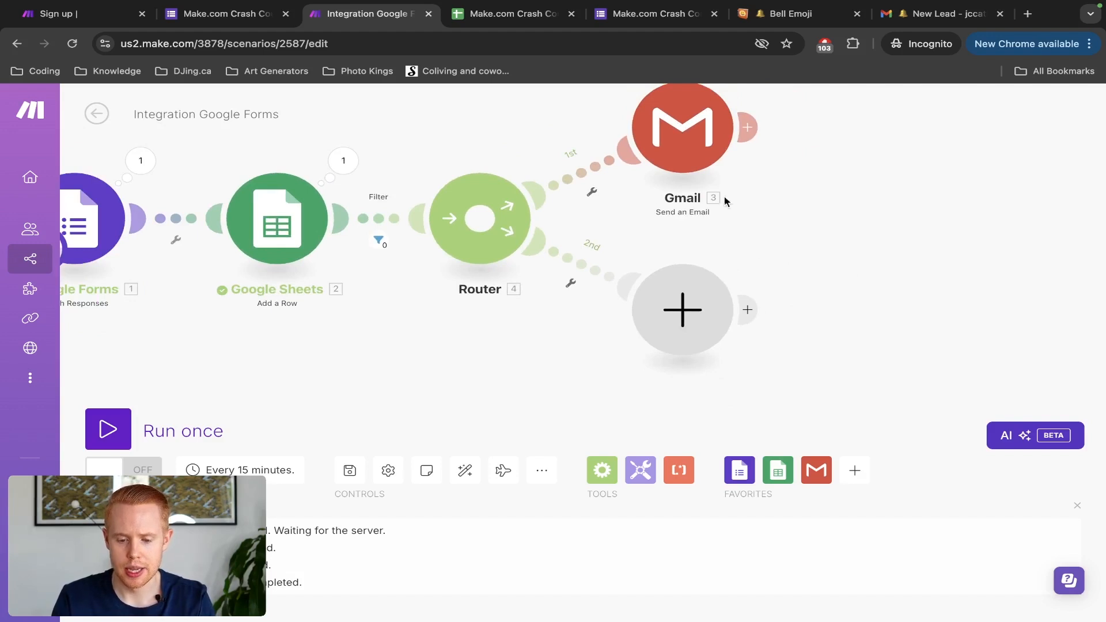
{"action": "left_click_drag", "start_coordinate": [783, 197], "coordinate": [790, 242]}
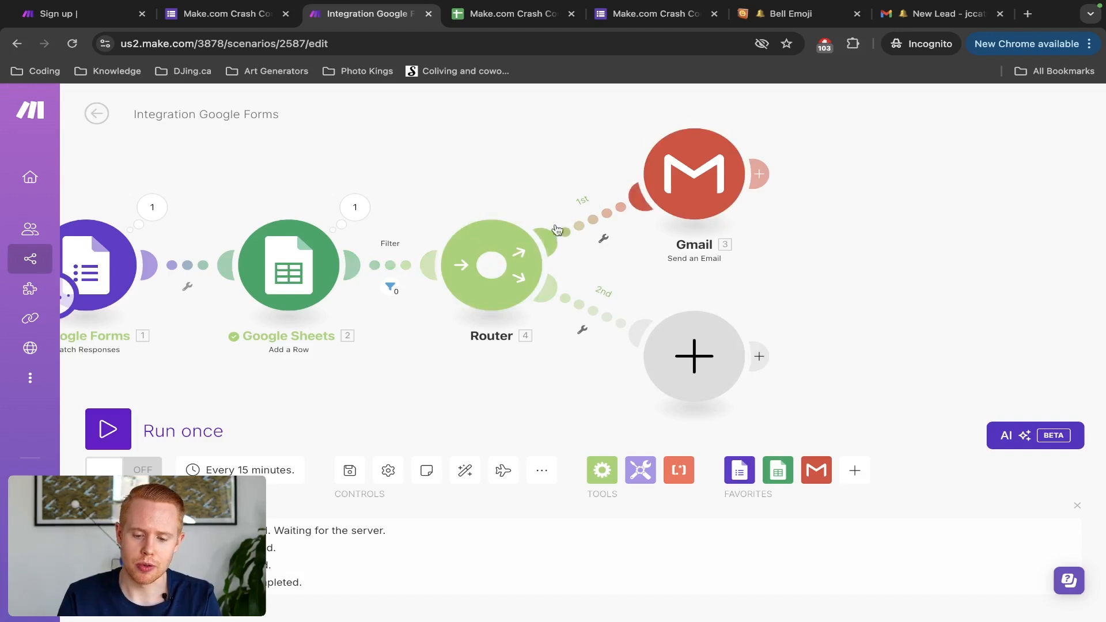
{"action": "left_click", "coordinate": [588, 222]}
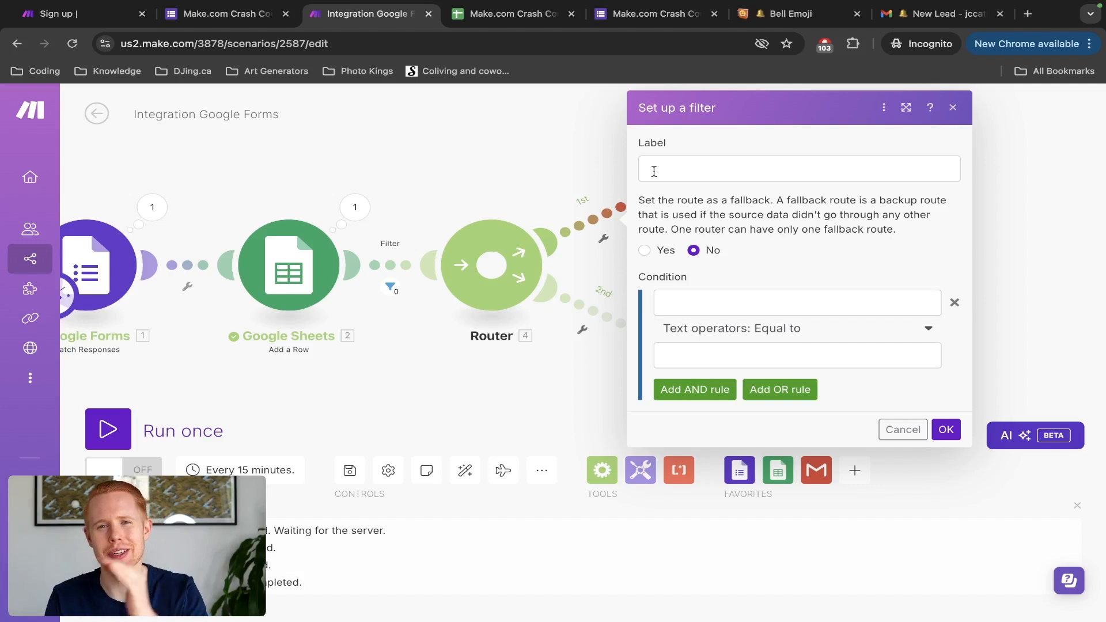
Step: Filter route 1 as '1000-1000': Budget answer value Equal to (case insensitive) 1000-10000
{"action": "left_click", "coordinate": [654, 172]}
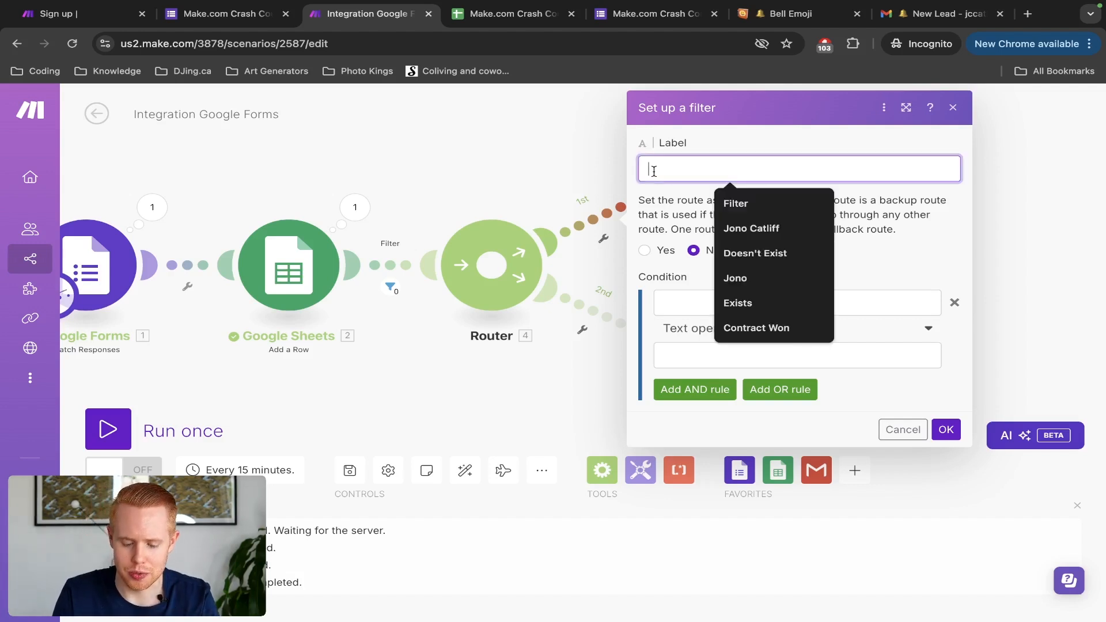
{"action": "type", "text": "100-"}
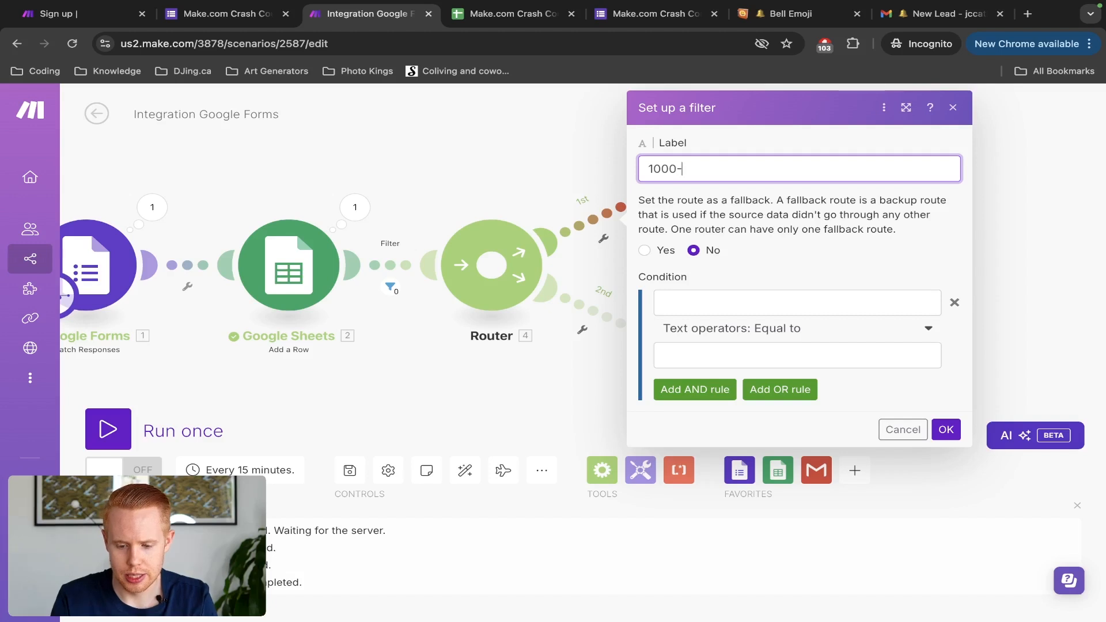
{"action": "left_click", "coordinate": [710, 308]}
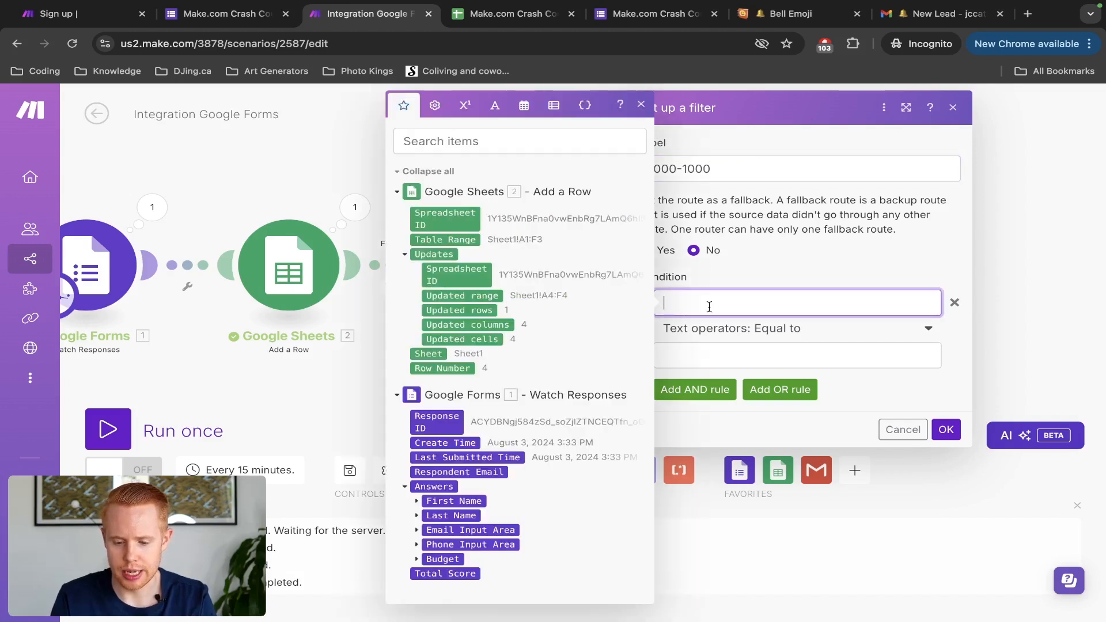
{"action": "left_click", "coordinate": [417, 559]}
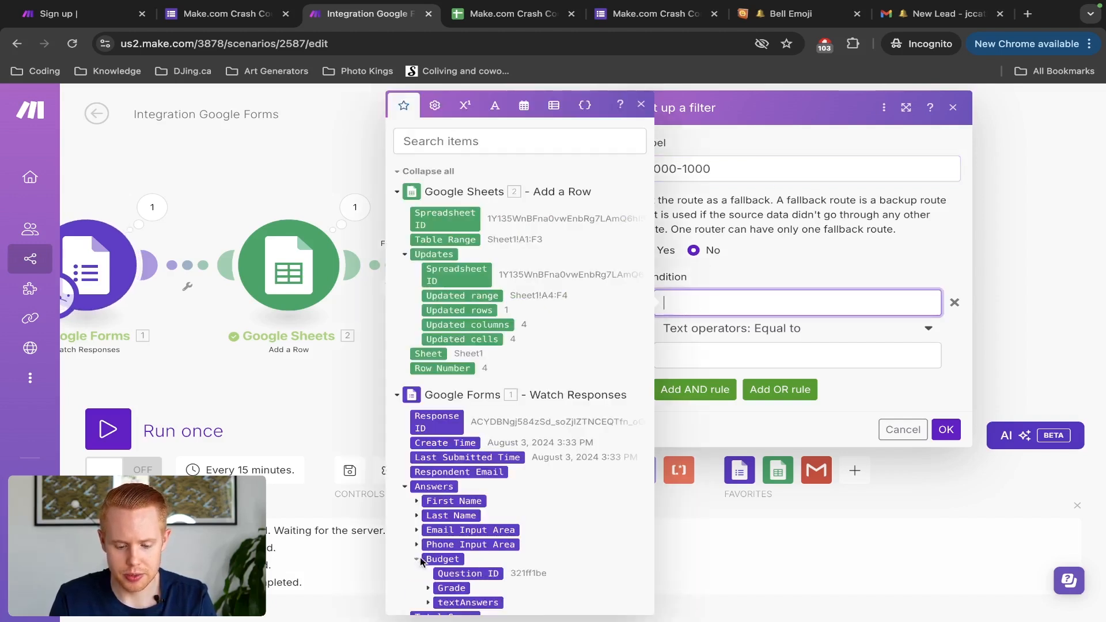
{"action": "scroll", "coordinate": [422, 562], "scroll_direction": "down", "scroll_amount": 1}
{"action": "left_click", "coordinate": [429, 570]}
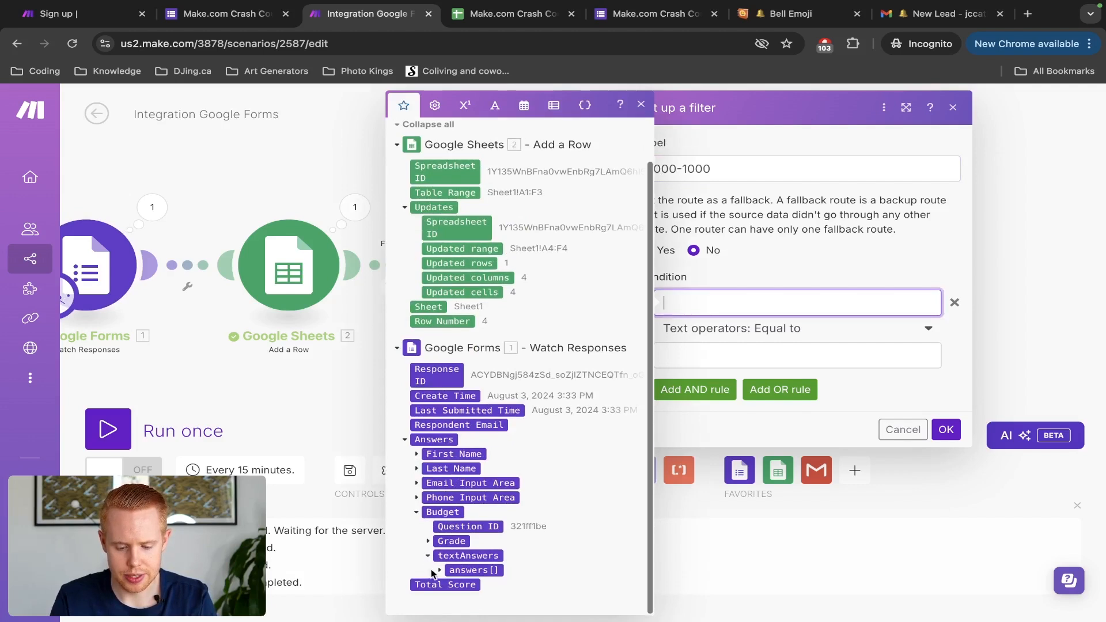
{"action": "left_click", "coordinate": [439, 570]}
{"action": "left_click", "coordinate": [474, 570]}
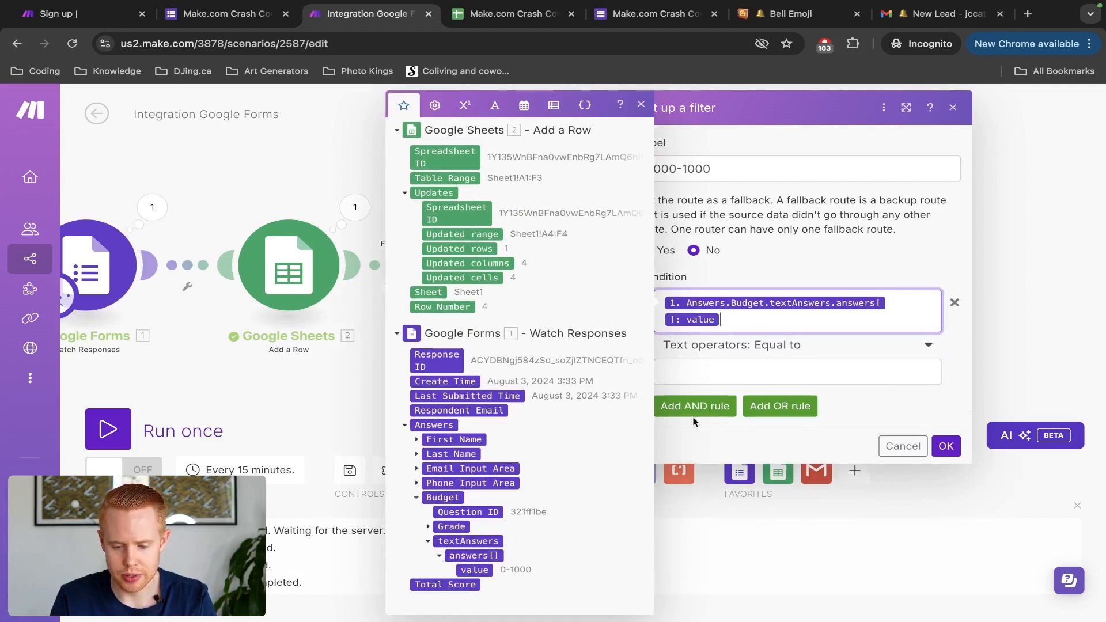
{"action": "left_click", "coordinate": [785, 353]}
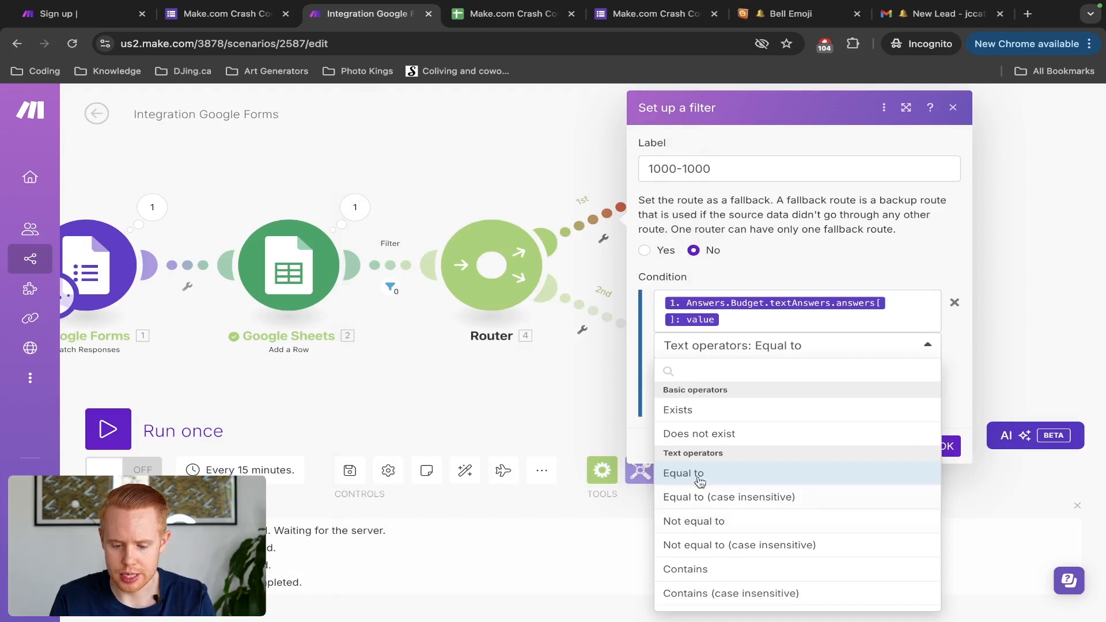
{"action": "left_click", "coordinate": [698, 497]}
{"action": "left_click", "coordinate": [701, 369]}
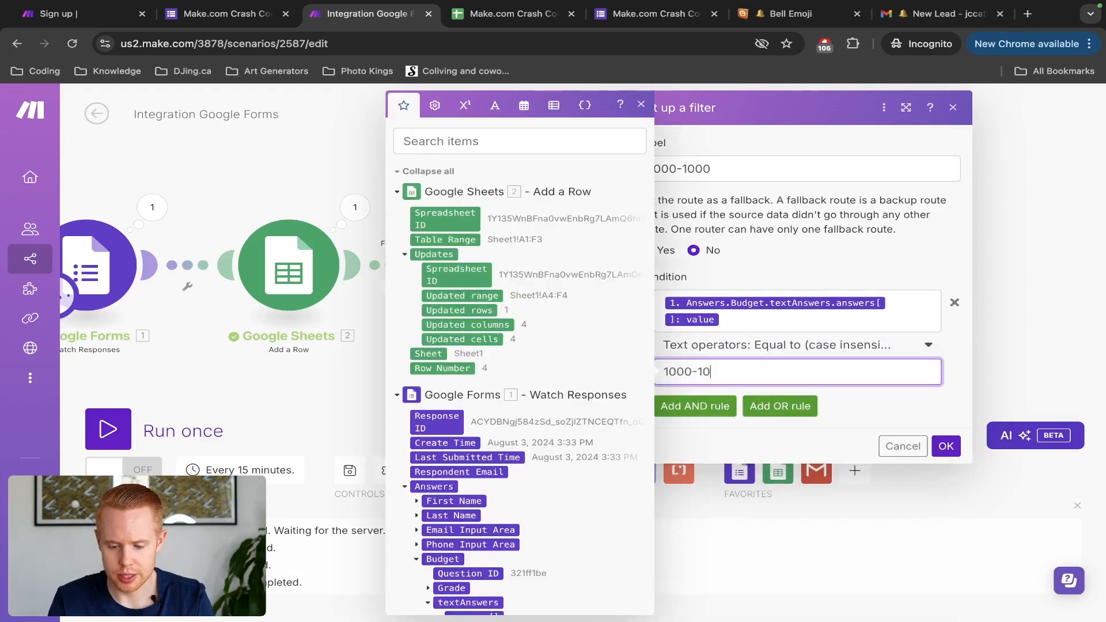
{"action": "left_click", "coordinate": [946, 446]}
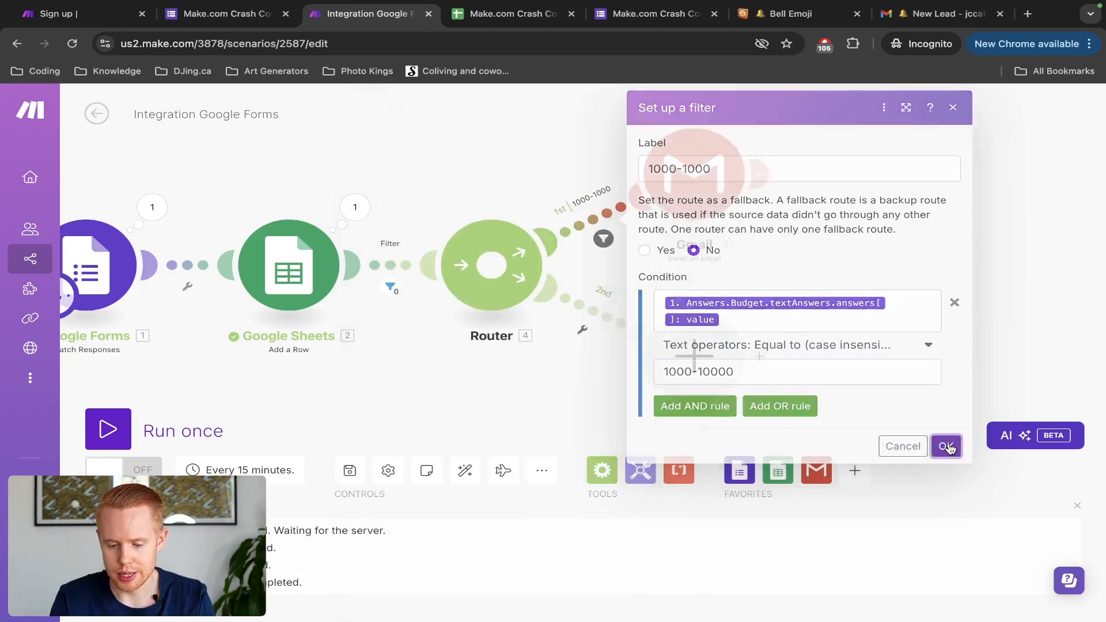
Step: Open route 2's filter, label it '10000+', and test the Budget answer value
{"action": "left_click", "coordinate": [597, 313]}
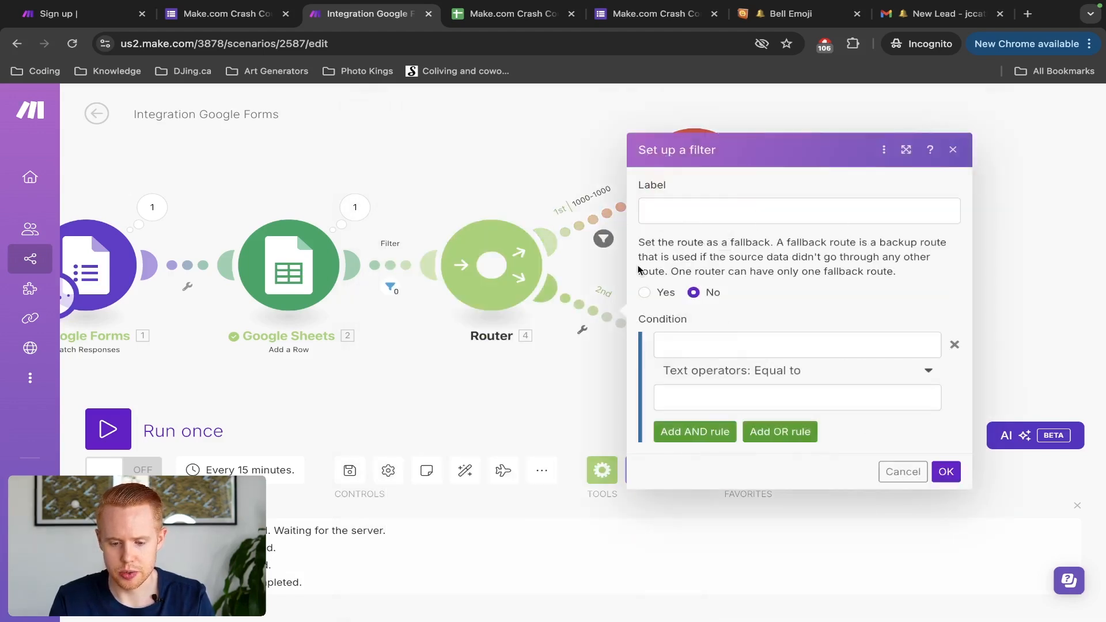
{"action": "left_click", "coordinate": [679, 210]}
{"action": "type", "text": "10000"}
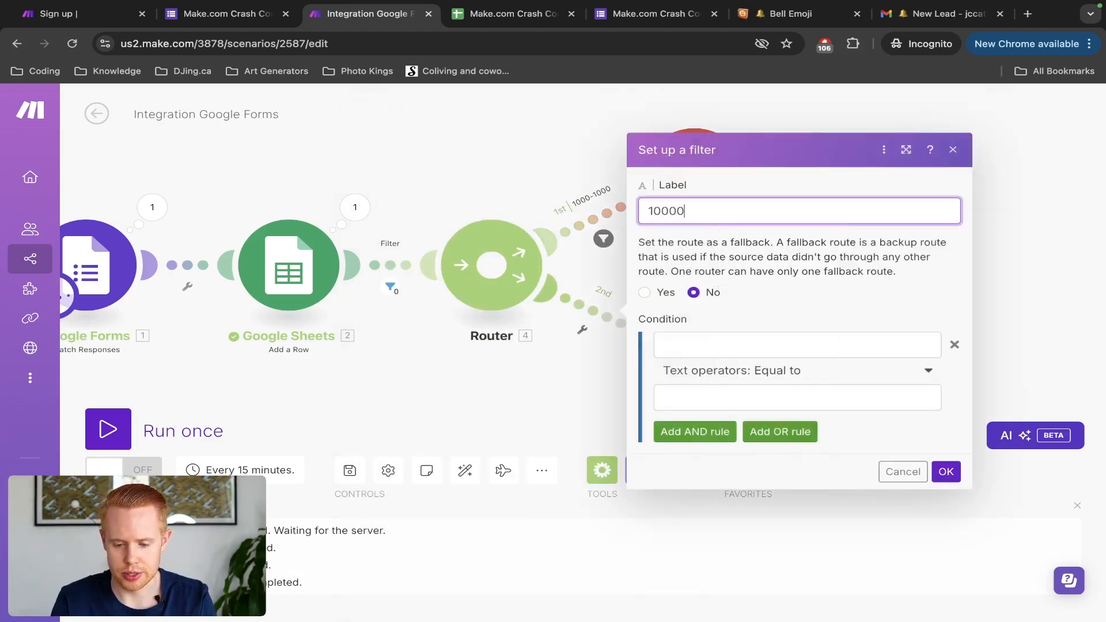
{"action": "type", "text": "+"}
{"action": "left_click", "coordinate": [693, 344]}
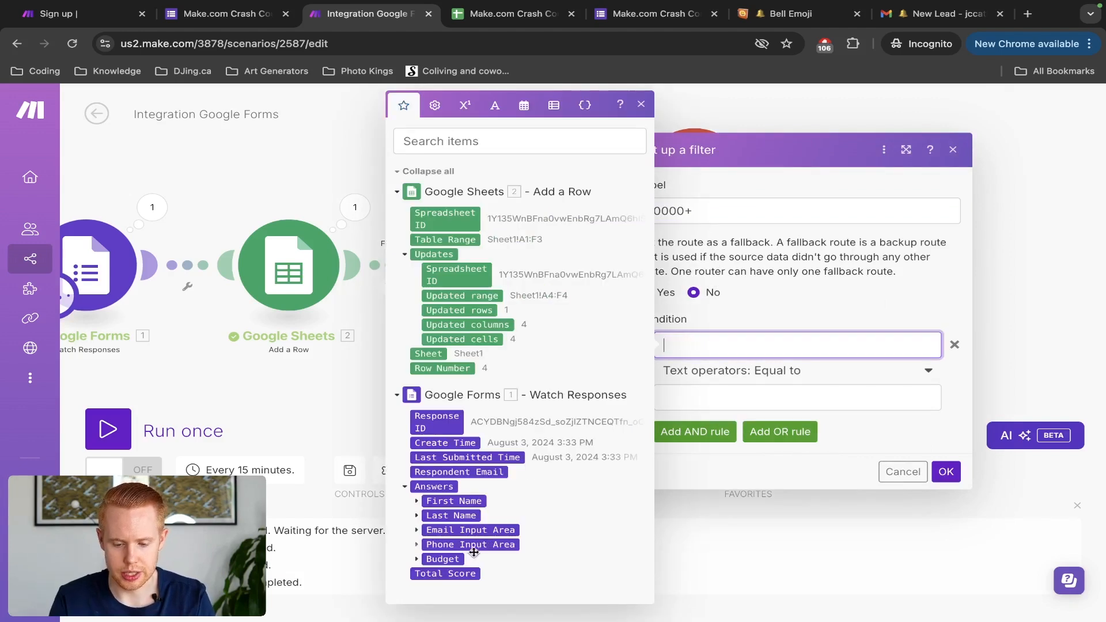
{"action": "left_click", "coordinate": [417, 559]}
{"action": "scroll", "coordinate": [419, 565], "scroll_direction": "down", "scroll_amount": 1}
{"action": "left_click", "coordinate": [428, 570]}
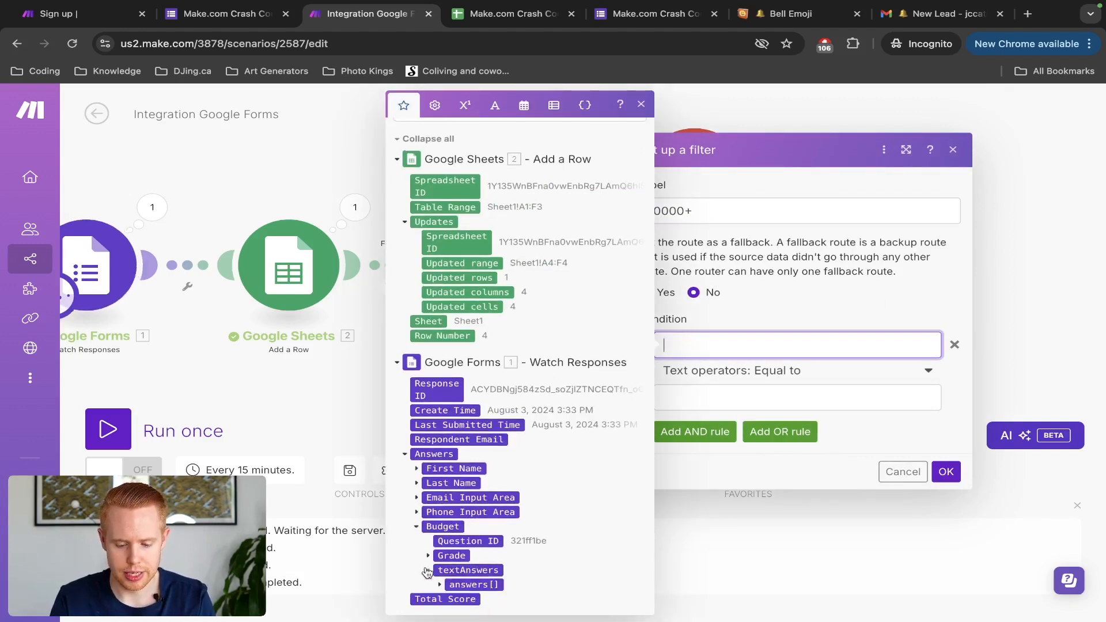
{"action": "scroll", "coordinate": [429, 572], "scroll_direction": "down", "scroll_amount": 1}
{"action": "left_click", "coordinate": [440, 570]}
{"action": "scroll", "coordinate": [441, 574], "scroll_direction": "down", "scroll_amount": 1}
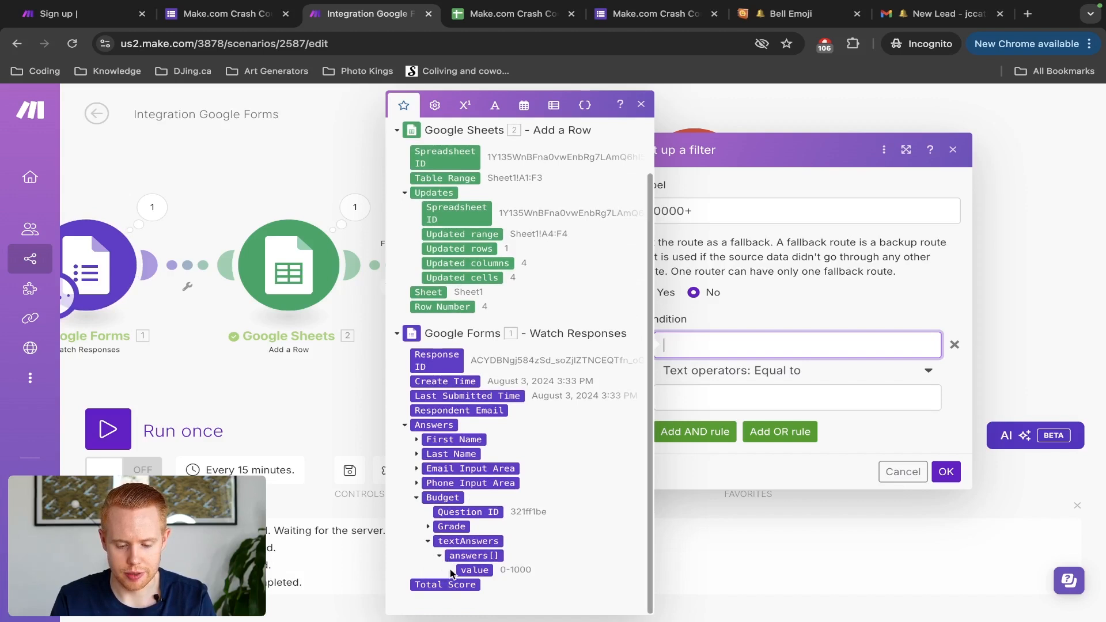
{"action": "left_click", "coordinate": [475, 570]}
Step: Compare with Equal to (case insensitive) against 10000 and save the route filter
{"action": "left_click", "coordinate": [767, 388]}
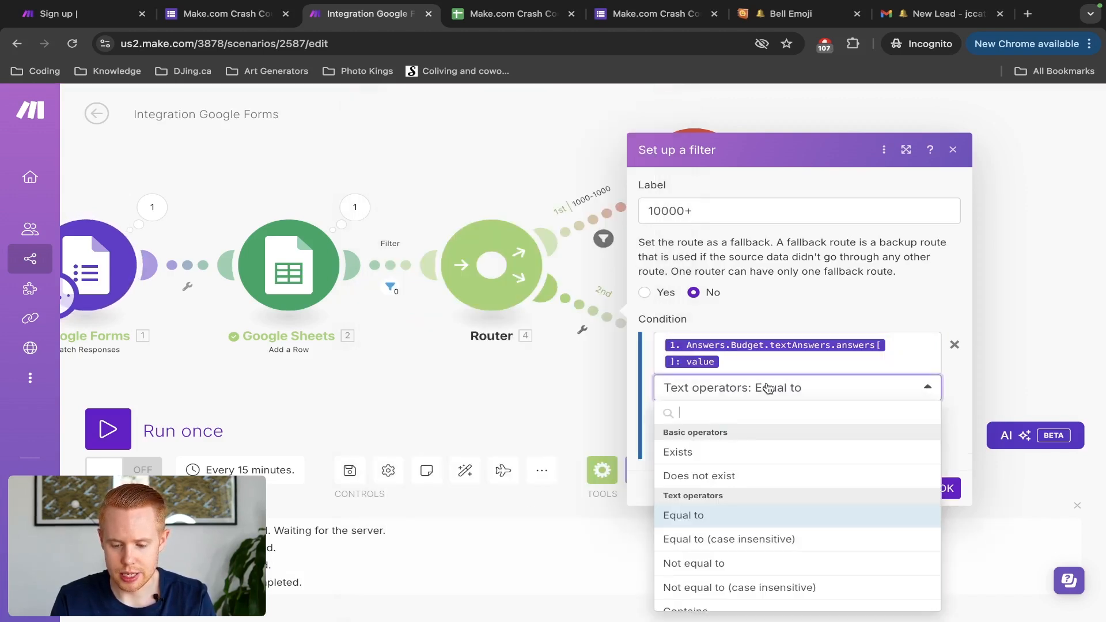
{"action": "left_click", "coordinate": [724, 537]}
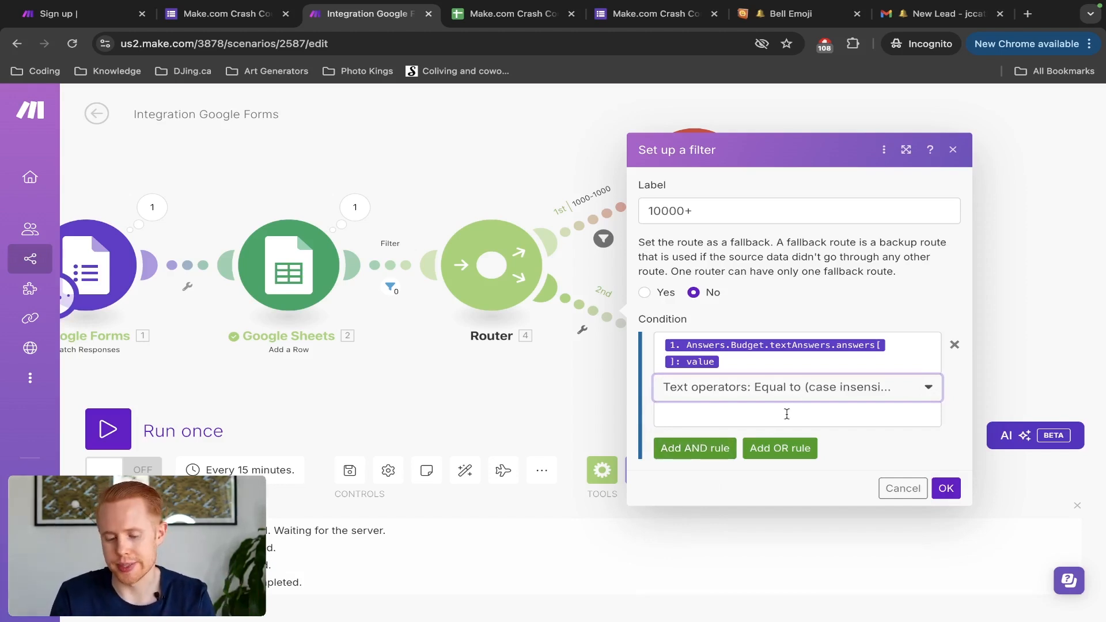
{"action": "left_click", "coordinate": [737, 415]}
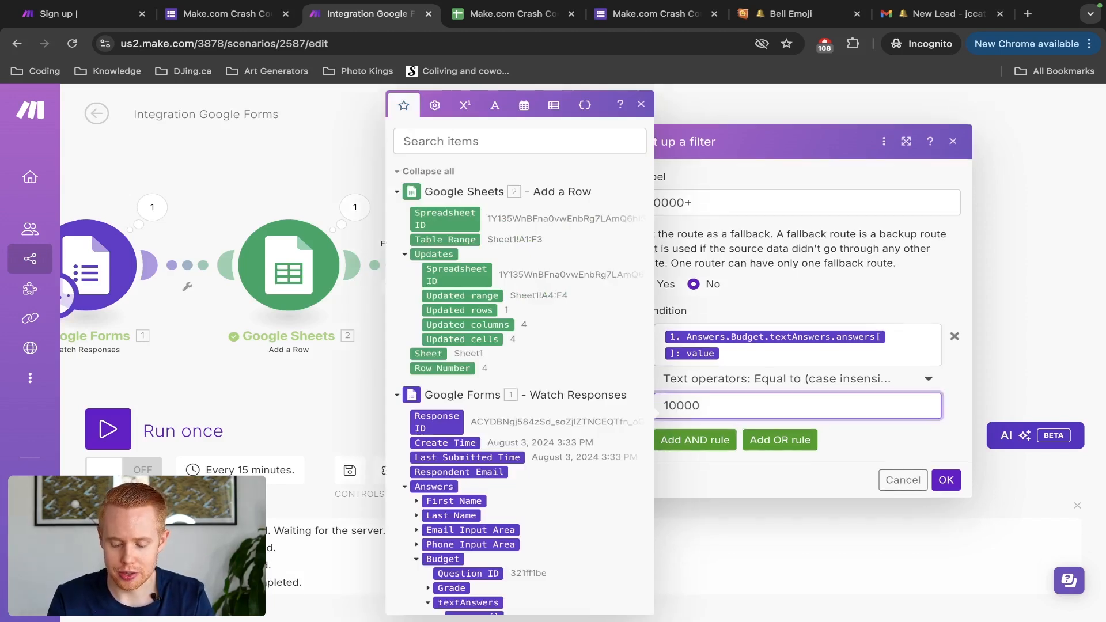
{"action": "left_click", "coordinate": [940, 481]}
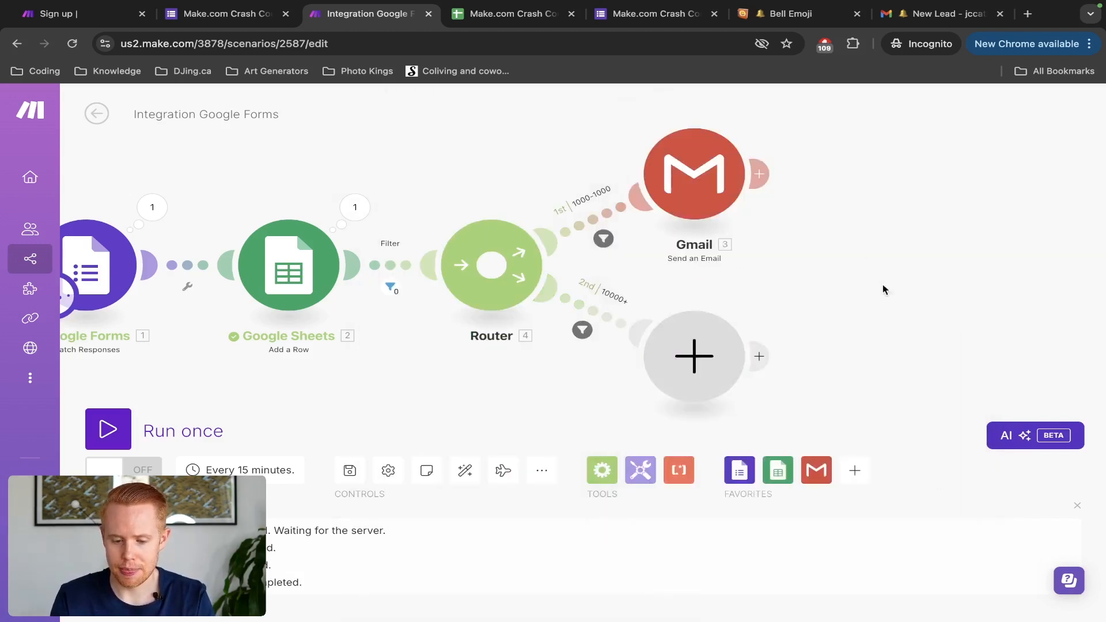
Step: Save the scenario and search 'gmail' for the empty route module without choosing it
{"action": "left_click", "coordinate": [350, 470]}
{"action": "left_click", "coordinate": [350, 470]}
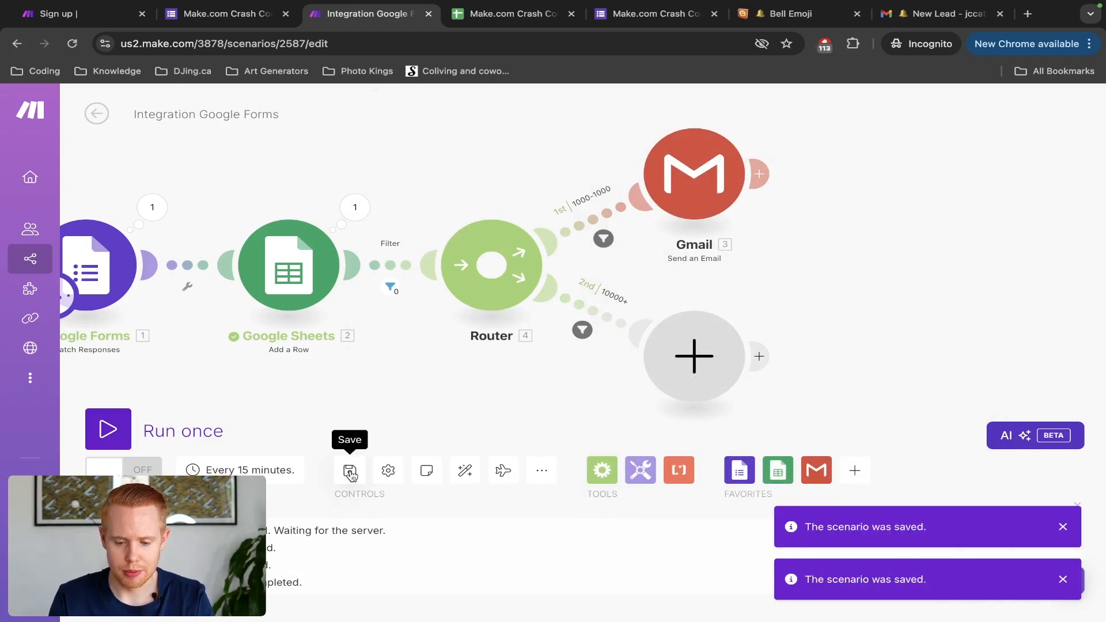
{"action": "left_click", "coordinate": [350, 470]}
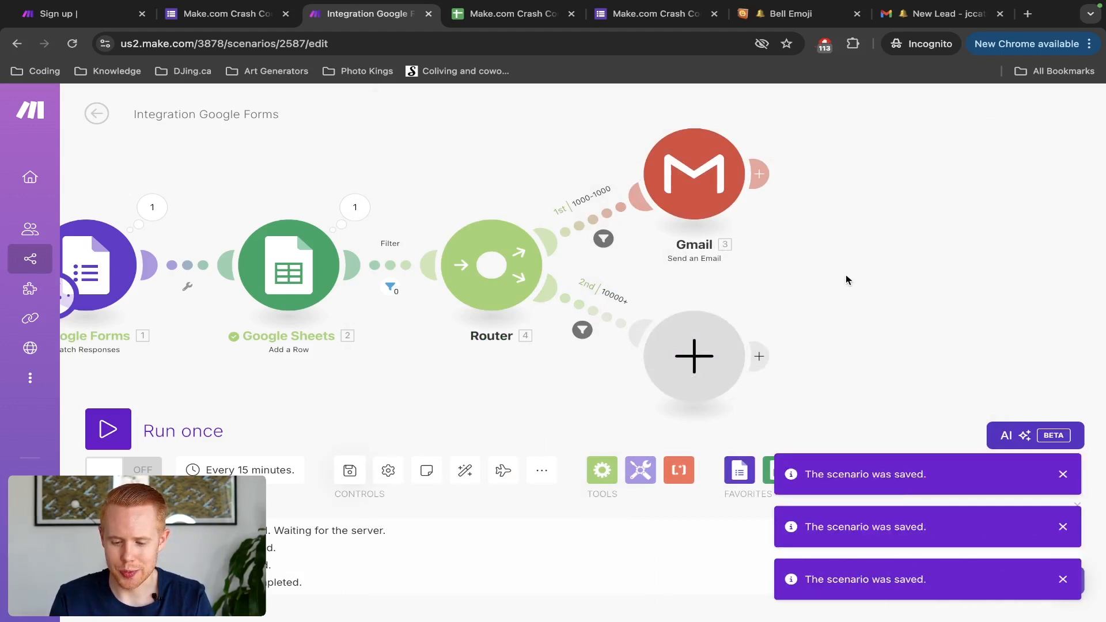
{"action": "left_click_drag", "start_coordinate": [847, 281], "coordinate": [848, 230]}
{"action": "left_click", "coordinate": [693, 301]}
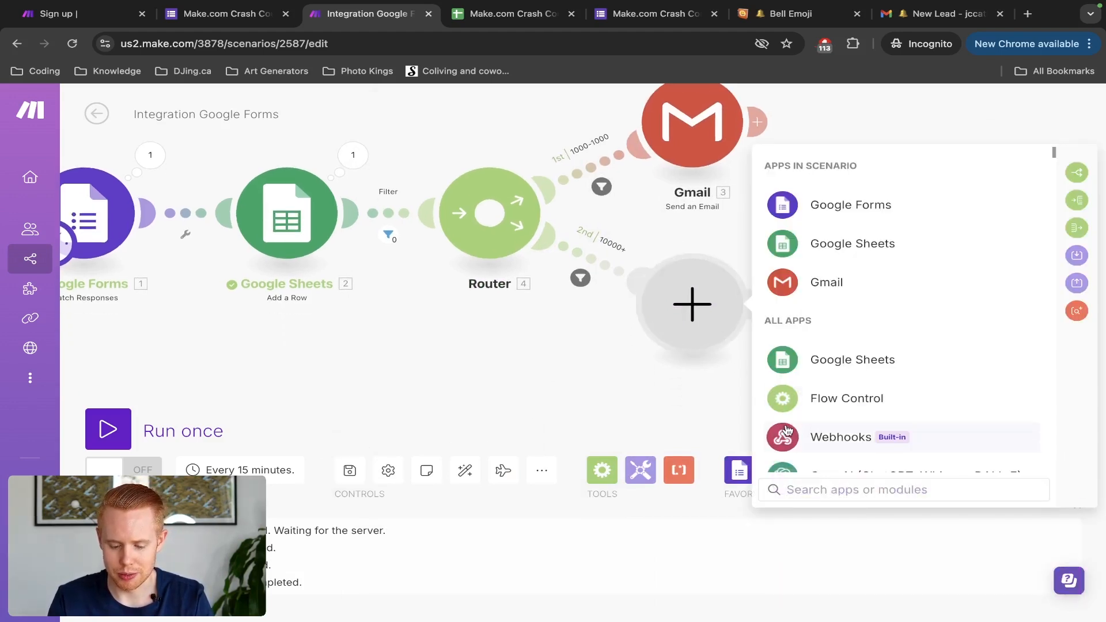
{"action": "type", "text": "gmail"}
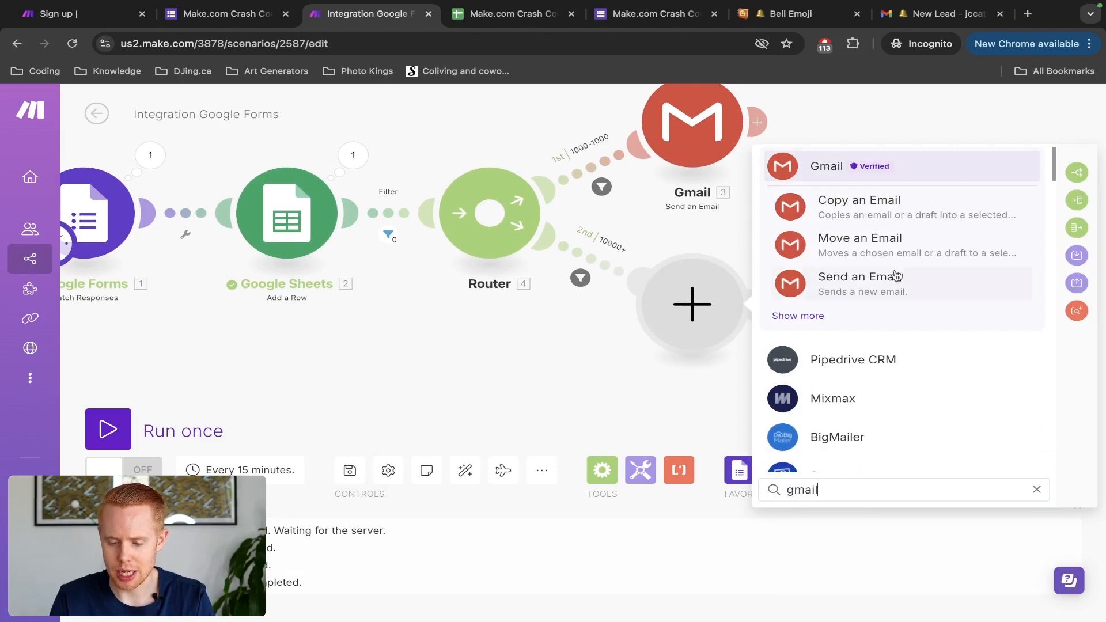
{"action": "left_click", "coordinate": [468, 405]}
Step: Clone the Gmail module onto route 2, delete the empty placeholder, and auto-align
{"action": "right_click", "coordinate": [686, 150]}
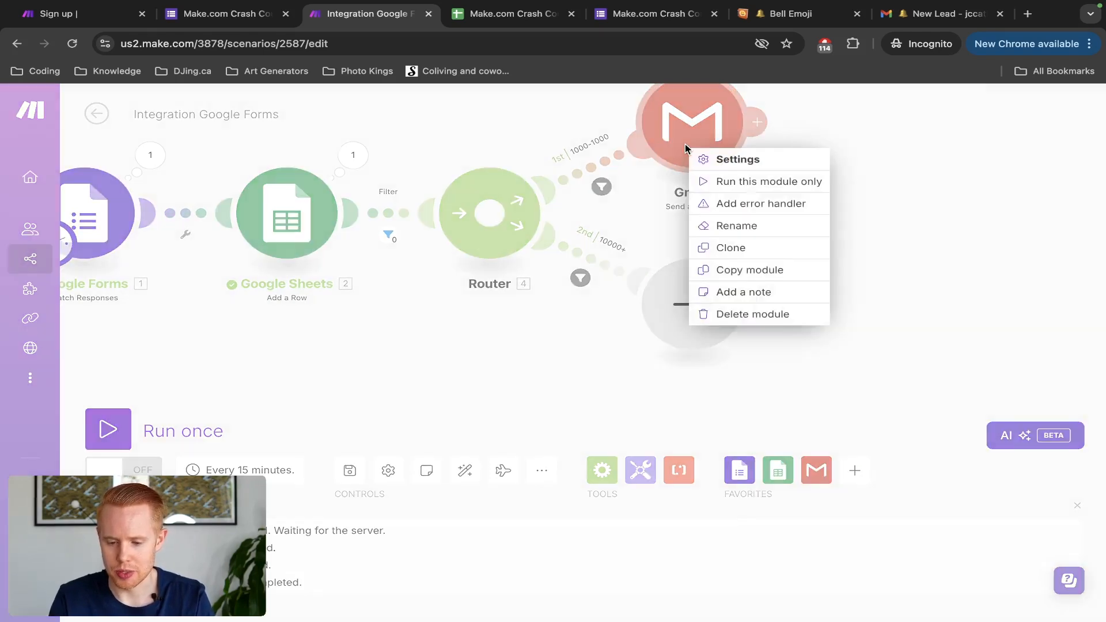
{"action": "left_click", "coordinate": [732, 249]}
{"action": "mouse_move", "coordinate": [731, 250]}
{"action": "left_mouse_down"}
{"action": "mouse_move", "coordinate": [727, 161]}
{"action": "mouse_move", "coordinate": [759, 180]}
{"action": "mouse_move", "coordinate": [796, 175]}
{"action": "mouse_move", "coordinate": [834, 193]}
{"action": "mouse_move", "coordinate": [861, 226]}
{"action": "mouse_move", "coordinate": [892, 295]}
{"action": "left_mouse_up"}
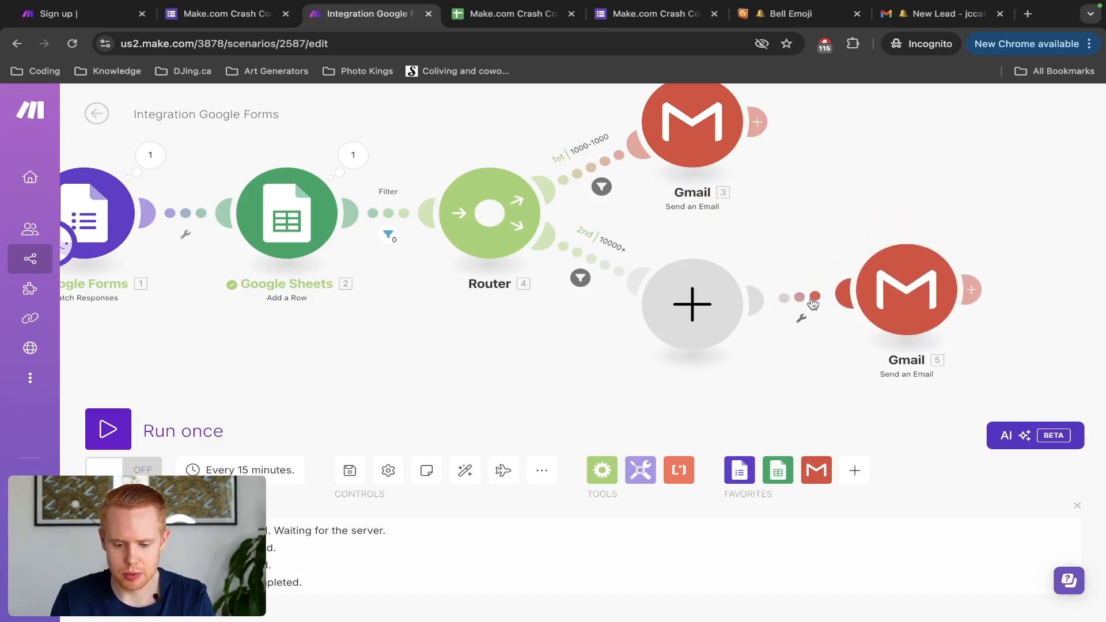
{"action": "right_click", "coordinate": [710, 330]}
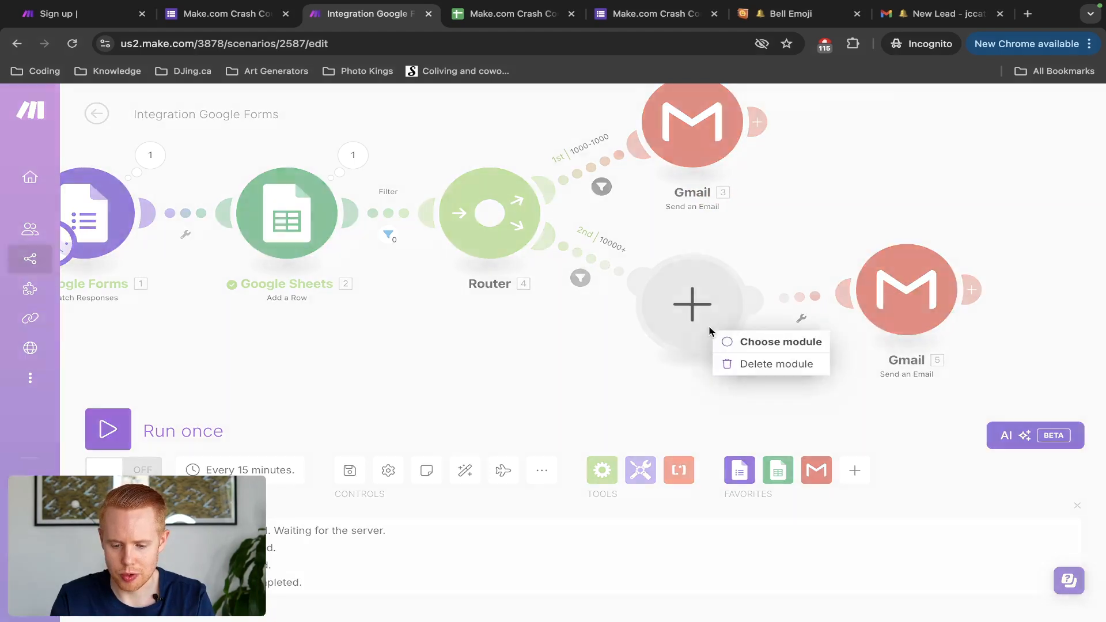
{"action": "left_click", "coordinate": [741, 364]}
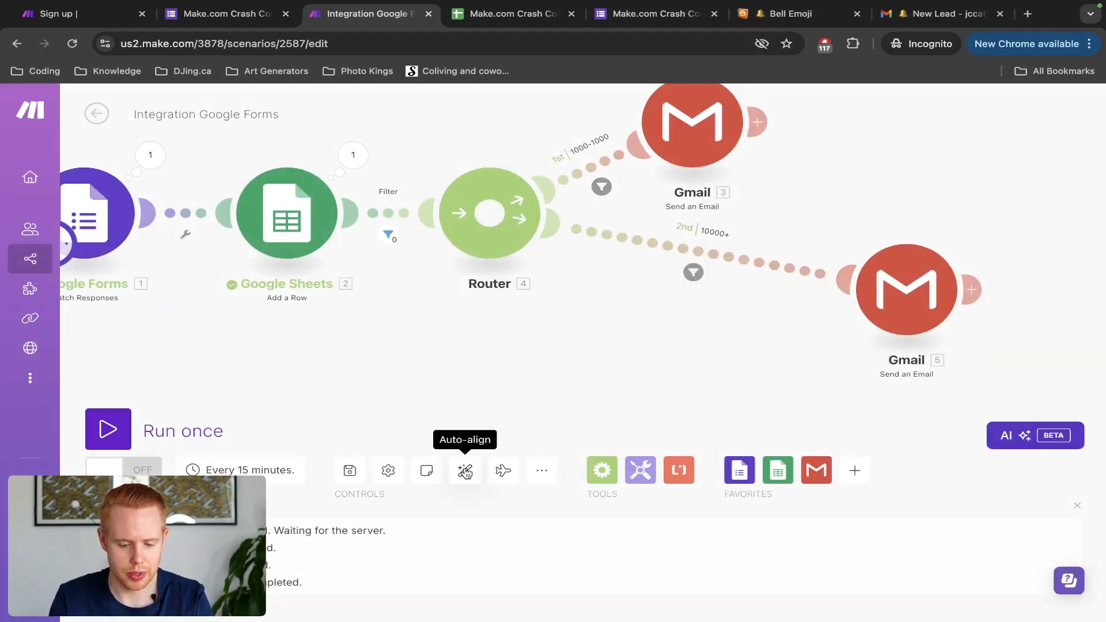
{"action": "left_click", "coordinate": [465, 472]}
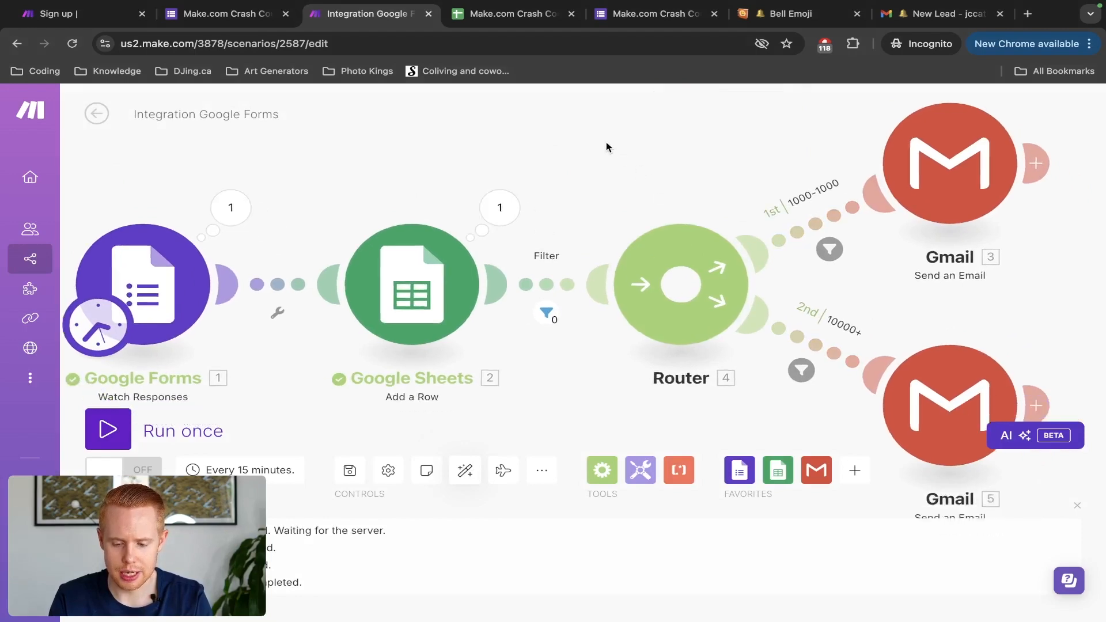
{"action": "left_click_drag", "start_coordinate": [889, 206], "coordinate": [790, 223]}
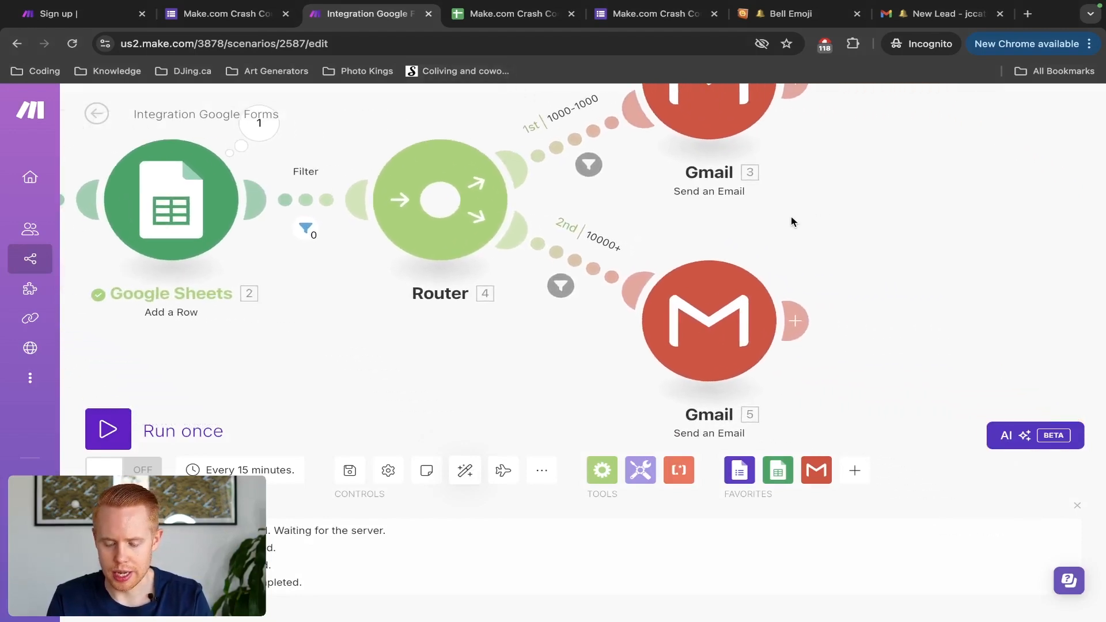
{"action": "scroll", "coordinate": [791, 226], "scroll_direction": "down", "scroll_amount": 1}
{"action": "scroll", "coordinate": [789, 230], "scroll_direction": "down", "scroll_amount": 5}
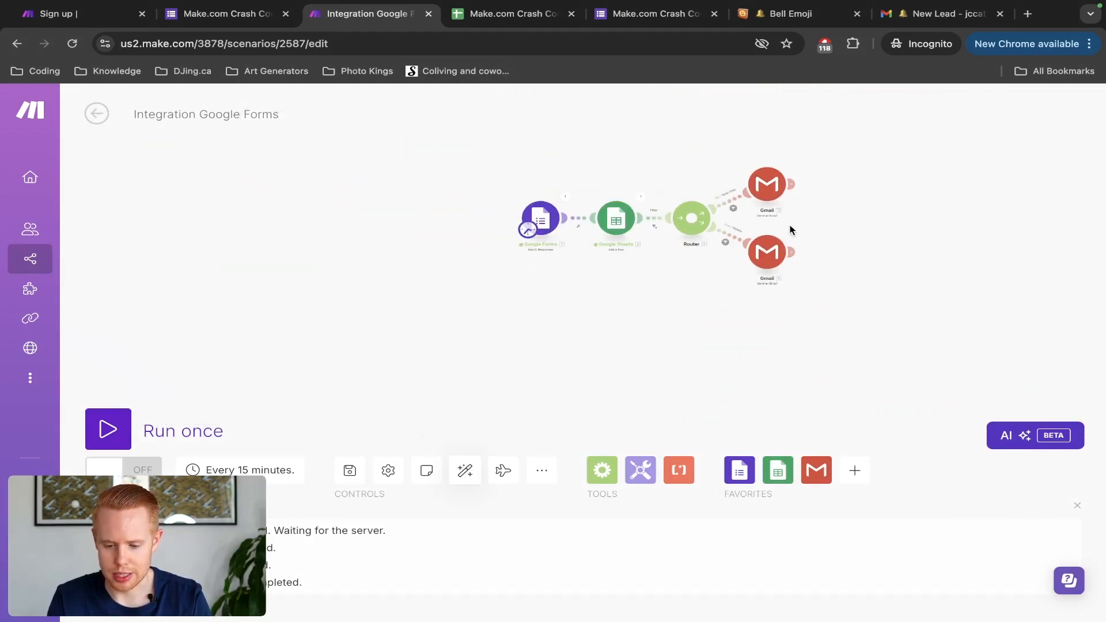
Step: Change the second Gmail module's recipient to the second sales rep's e-mail address
{"action": "left_click", "coordinate": [767, 254]}
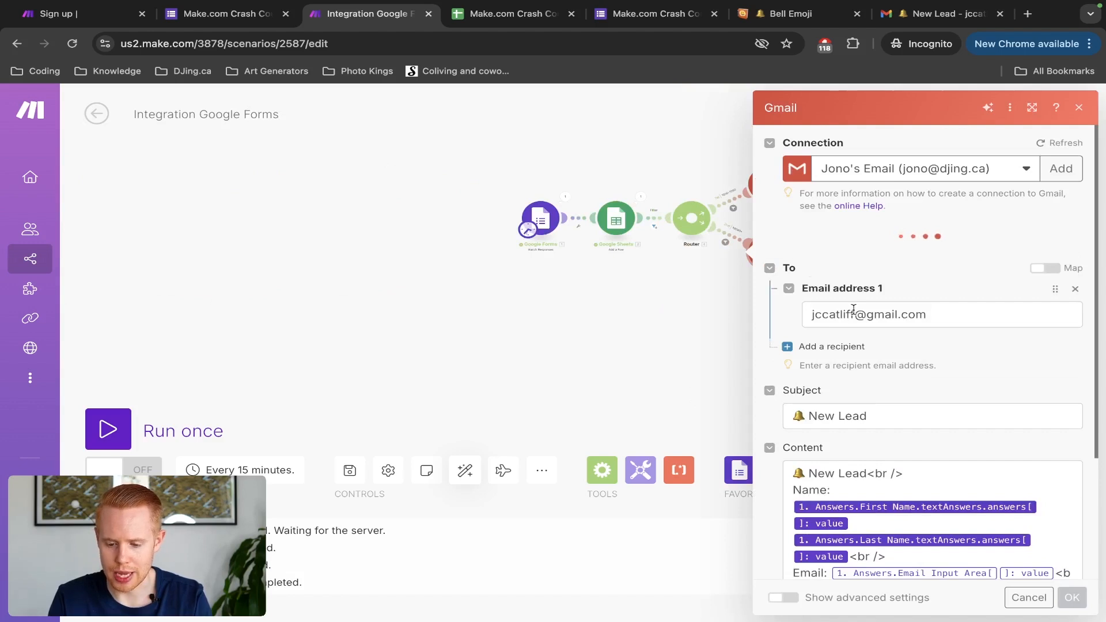
{"action": "double_click", "coordinate": [852, 314]}
{"action": "triple_click", "coordinate": [852, 312]}
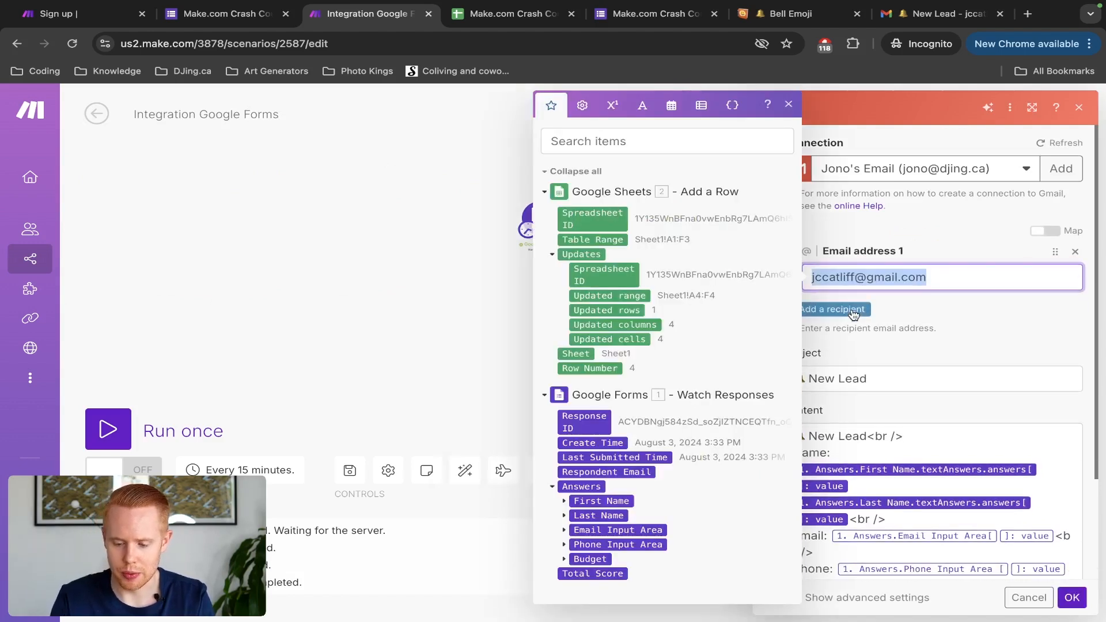
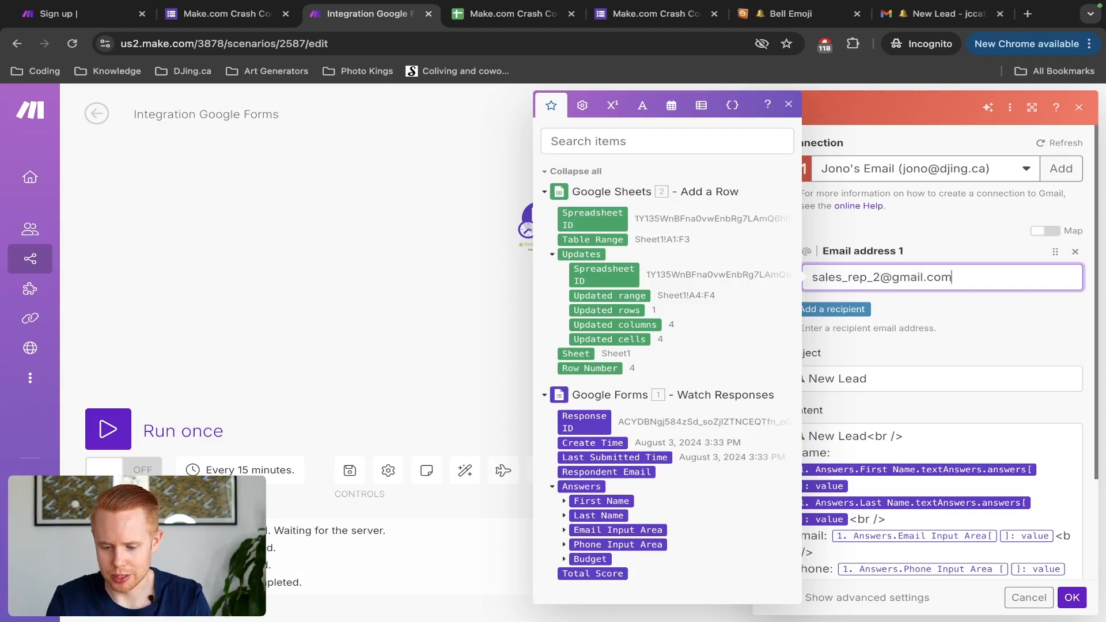
{"action": "left_click", "coordinate": [918, 346]}
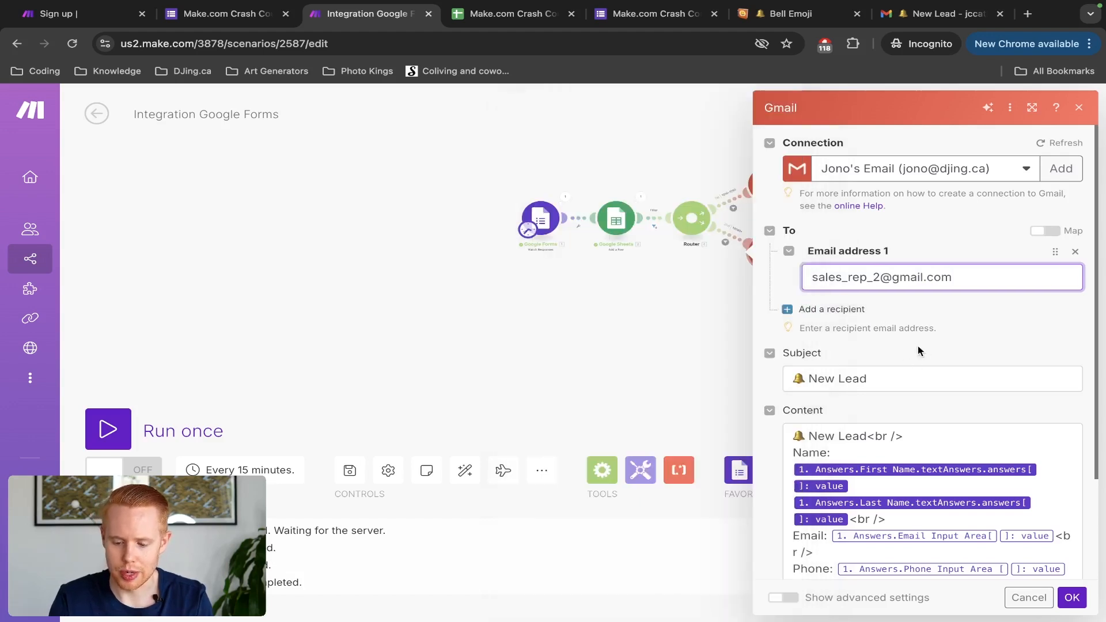
{"action": "left_click", "coordinate": [1076, 600]}
Step: Save the router scenario and switch to the Google Form tab
{"action": "left_click_drag", "start_coordinate": [977, 312], "coordinate": [885, 328]}
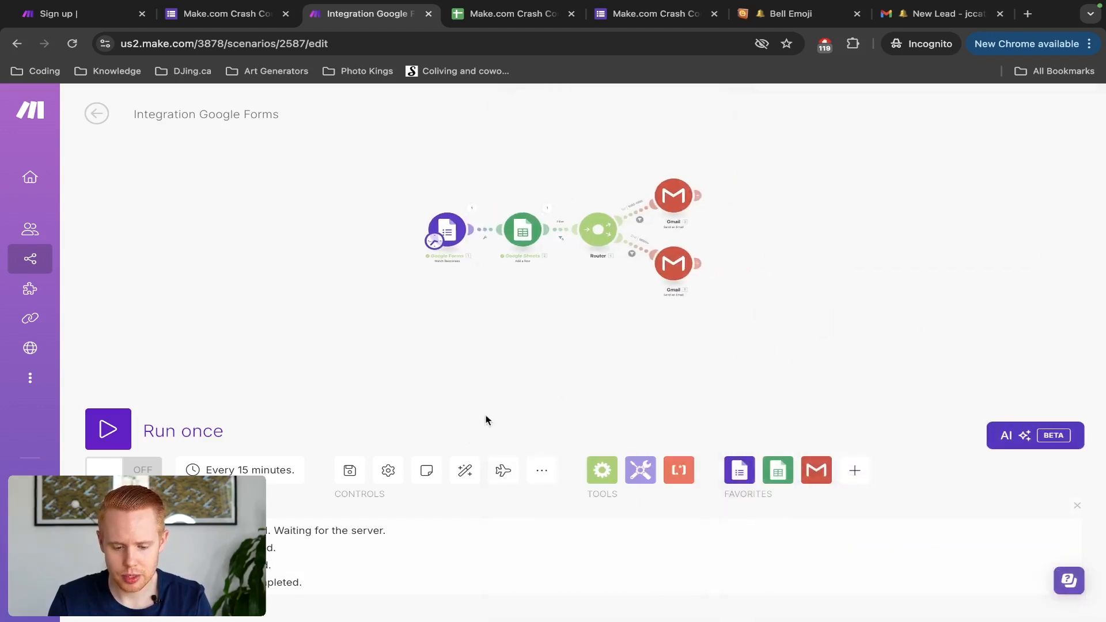
{"action": "left_click", "coordinate": [350, 473]}
{"action": "scroll", "coordinate": [669, 260], "scroll_direction": "up", "scroll_amount": 5}
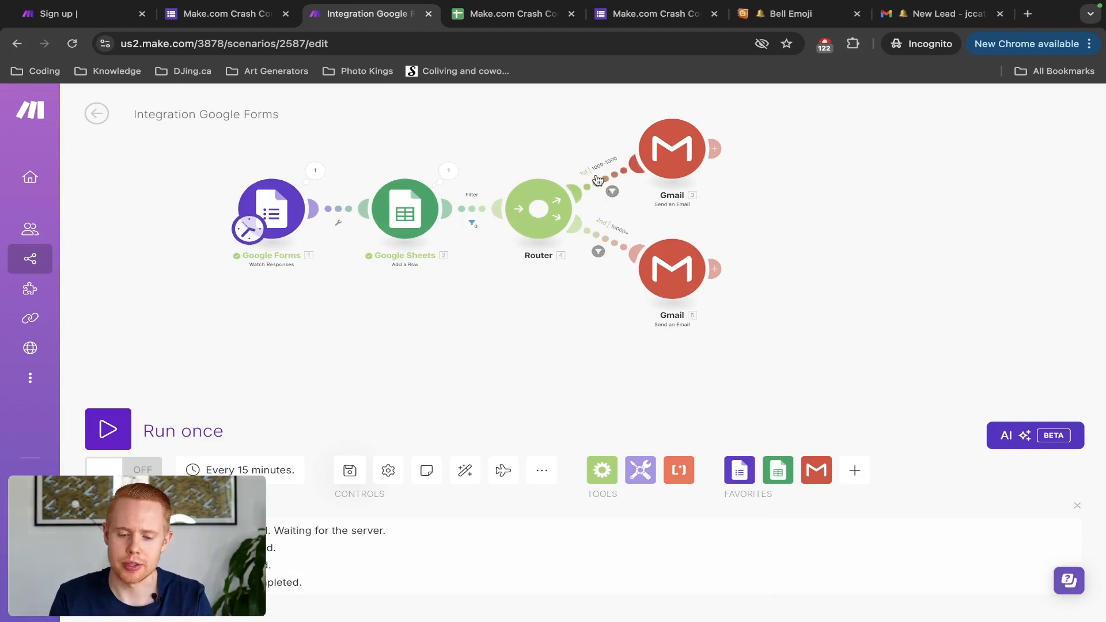
{"action": "left_click_drag", "start_coordinate": [518, 160], "coordinate": [580, 198]}
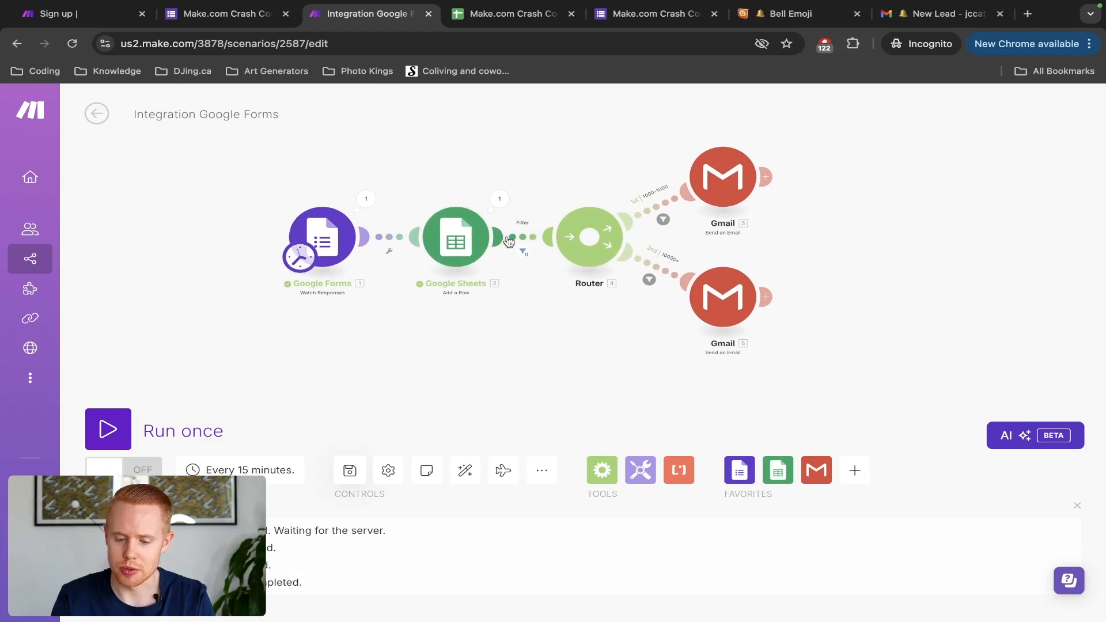
{"action": "left_click", "coordinate": [350, 471]}
{"action": "left_click", "coordinate": [350, 471]}
{"action": "left_click", "coordinate": [349, 471]}
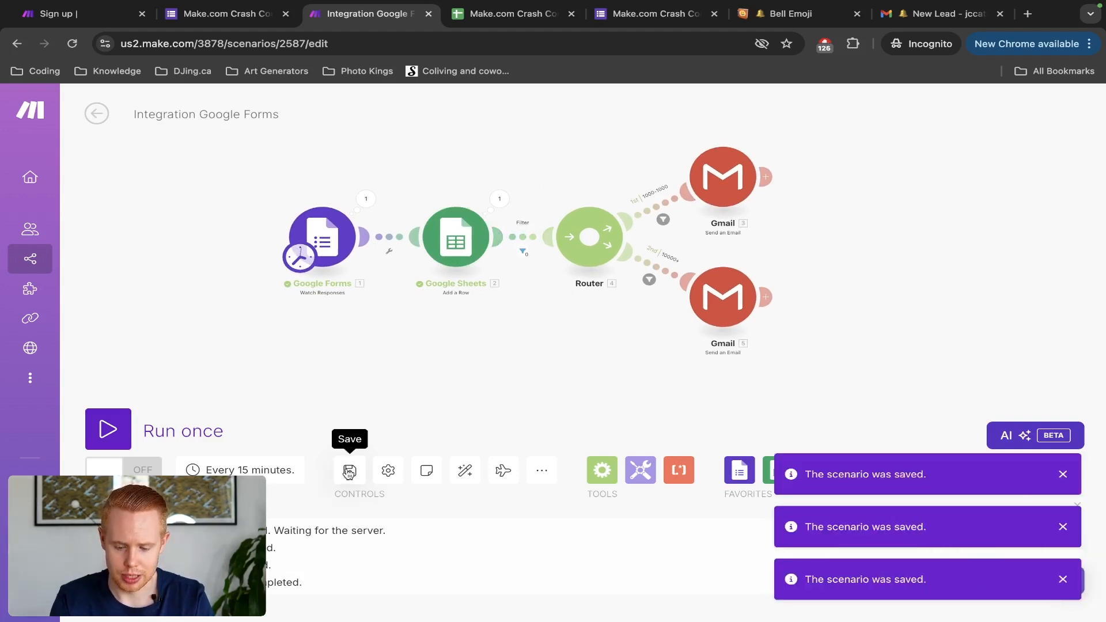
{"action": "key", "text": "ctrl+shift+Tab"}
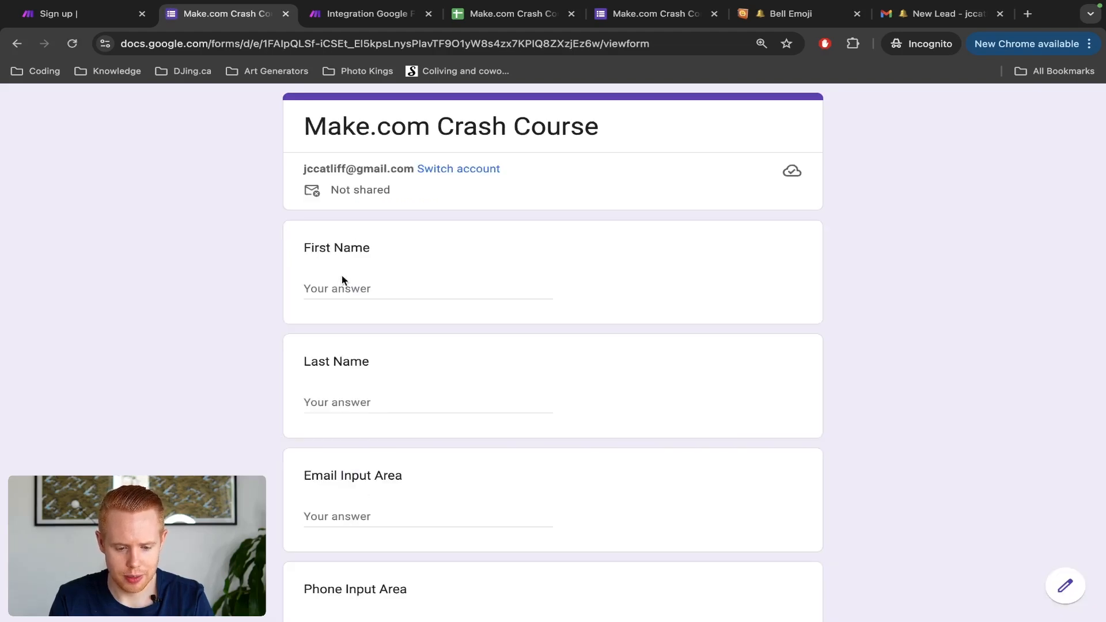
Step: Fill in the test response's first name, last name and phone number
{"action": "type", "text": "Jono"}
{"action": "key", "text": "Tab"}
{"action": "type", "text": "Ca"}
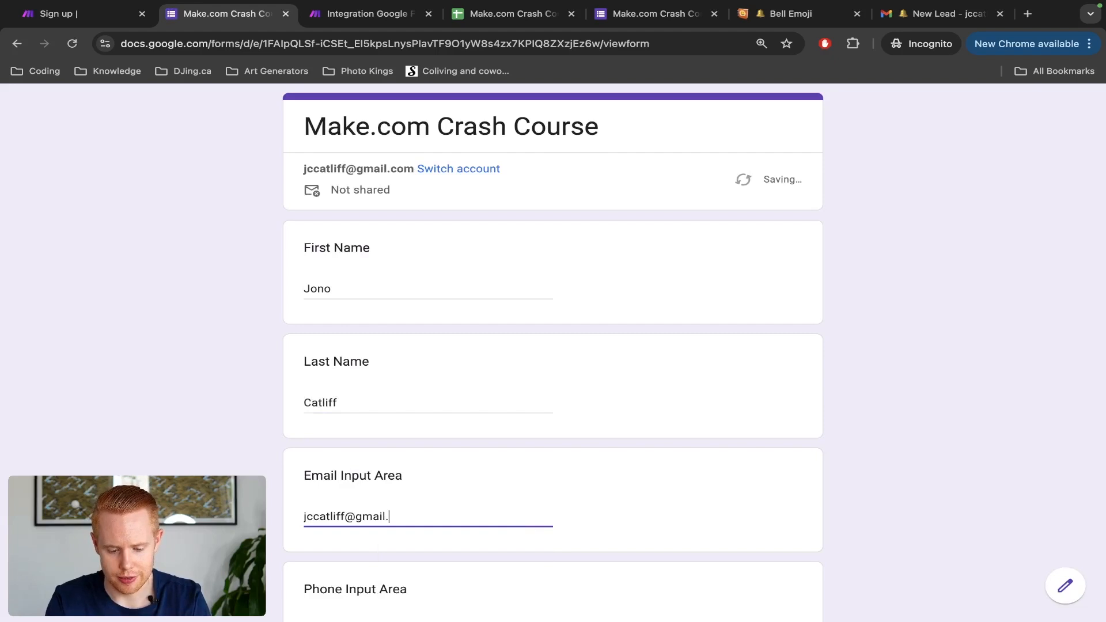
{"action": "type", "text": "com"}
{"action": "scroll", "coordinate": [336, 287], "scroll_direction": "down", "scroll_amount": 3}
{"action": "key", "text": "Tab"}
{"action": "type", "text": "0000000000-"}
Step: Choose the 1000-10000 budget, submit the response, and return to the Make tab
{"action": "scroll", "coordinate": [553, 346], "scroll_direction": "down", "scroll_amount": 5}
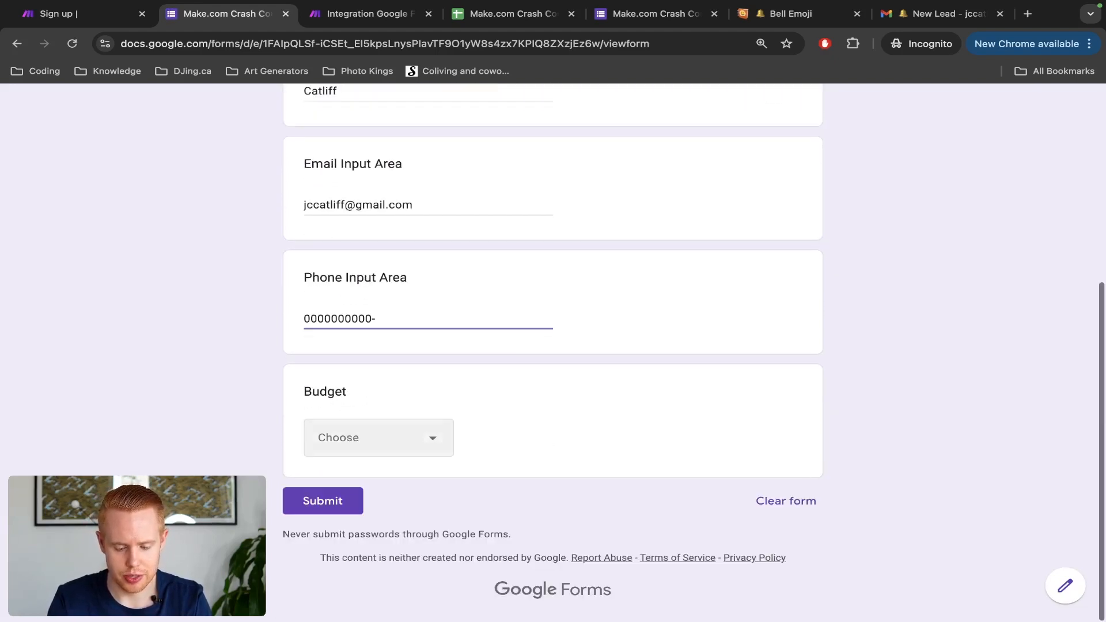
{"action": "left_click", "coordinate": [374, 455]}
{"action": "left_click", "coordinate": [367, 523]}
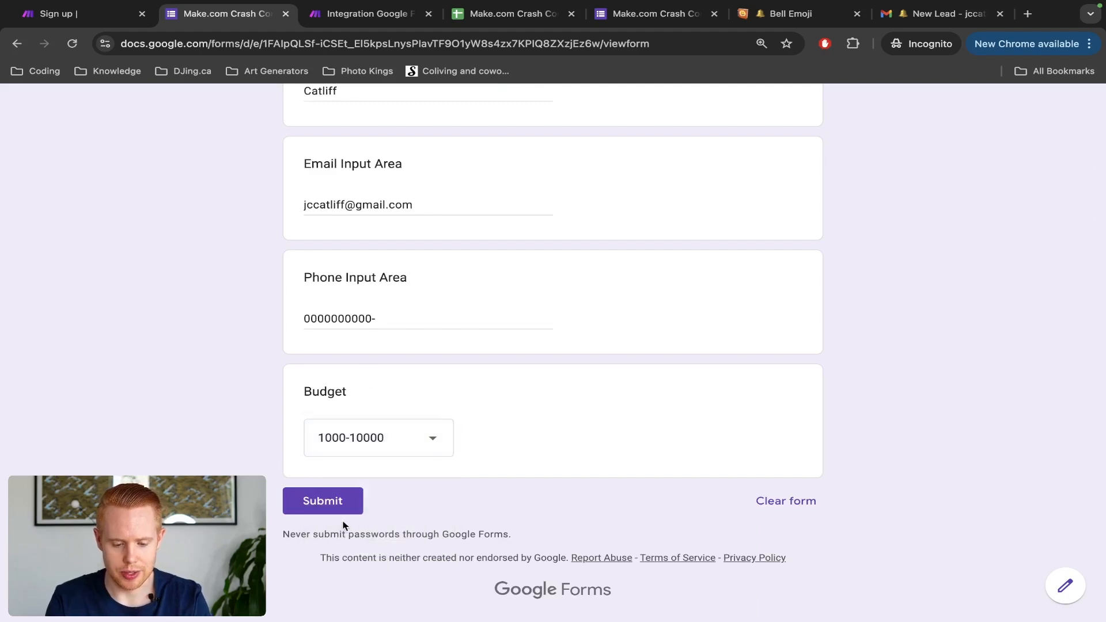
{"action": "left_click", "coordinate": [339, 512]}
{"action": "key", "text": "ctrl+Tab"}
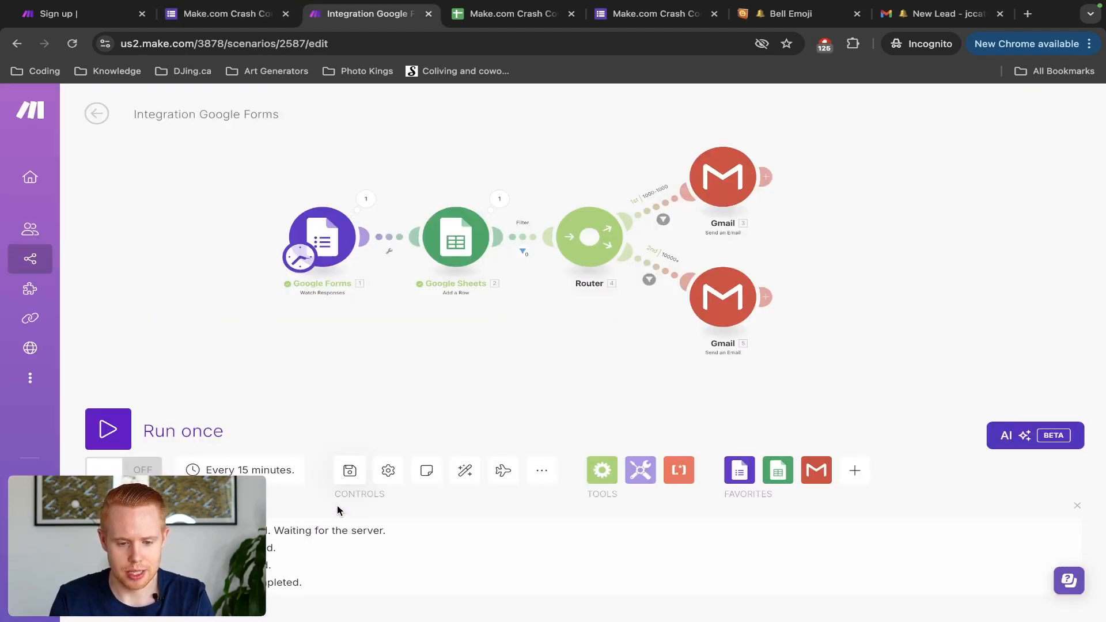
Step: Run the scenario once and check the routes: 1 bundle reaches Gmail 3, 0 pass the 10000+ route
{"action": "left_click", "coordinate": [109, 432]}
{"action": "scroll", "coordinate": [472, 179], "scroll_direction": "up", "scroll_amount": 3}
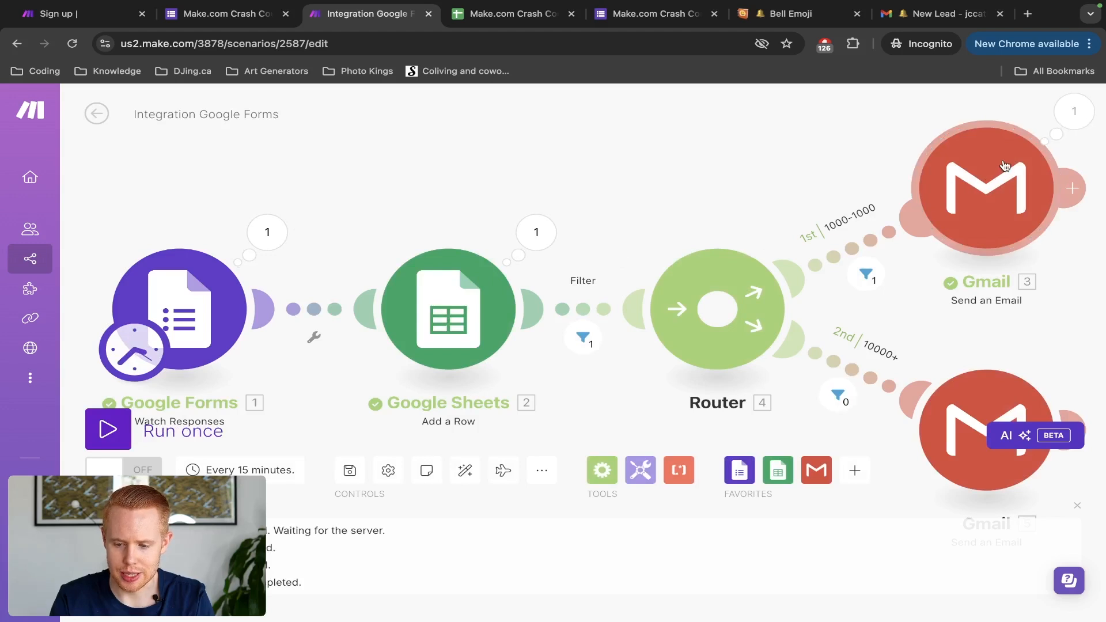
{"action": "left_click_drag", "start_coordinate": [886, 317], "coordinate": [736, 225]}
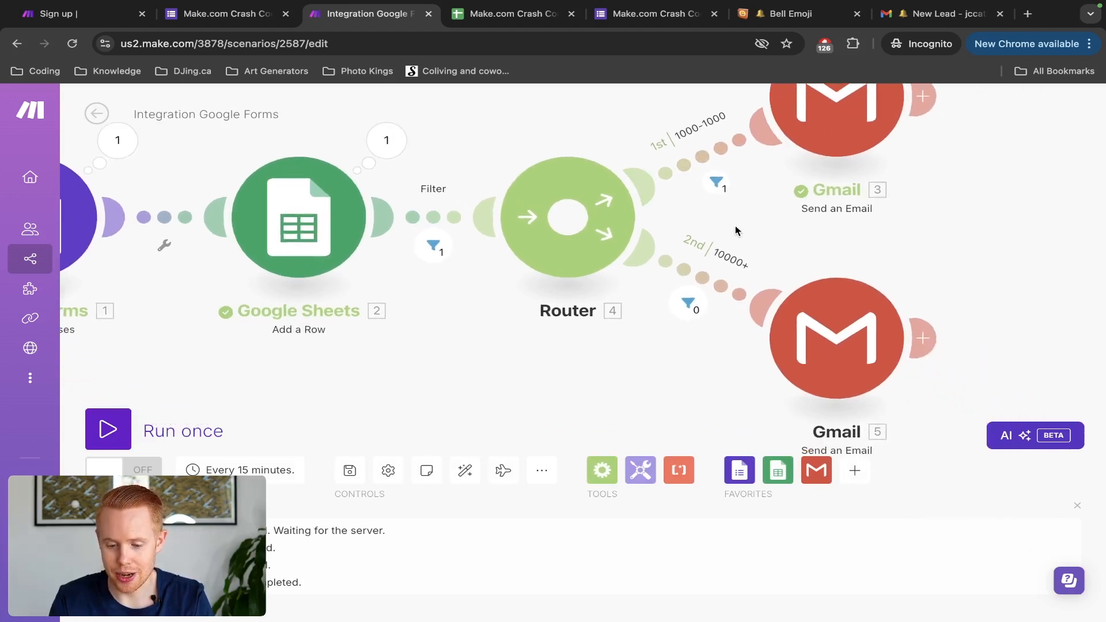